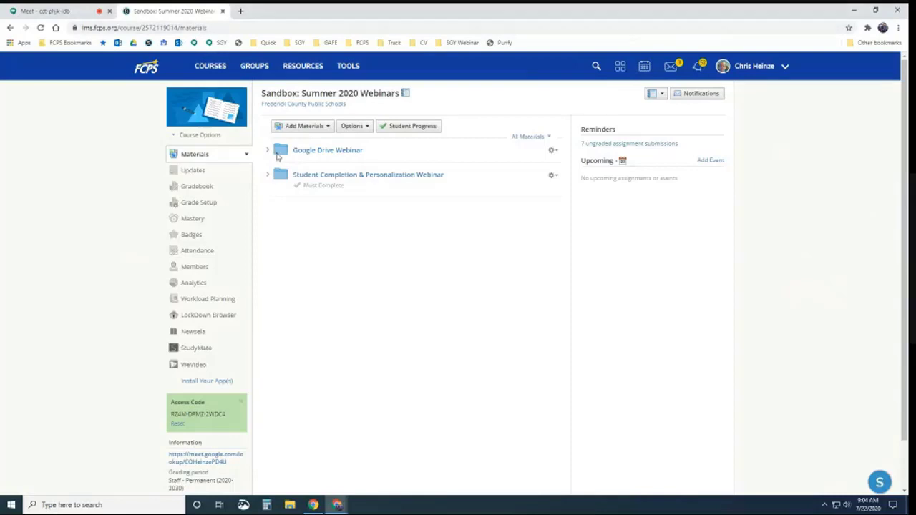
{"action": "left_click", "coordinate": [306, 127]}
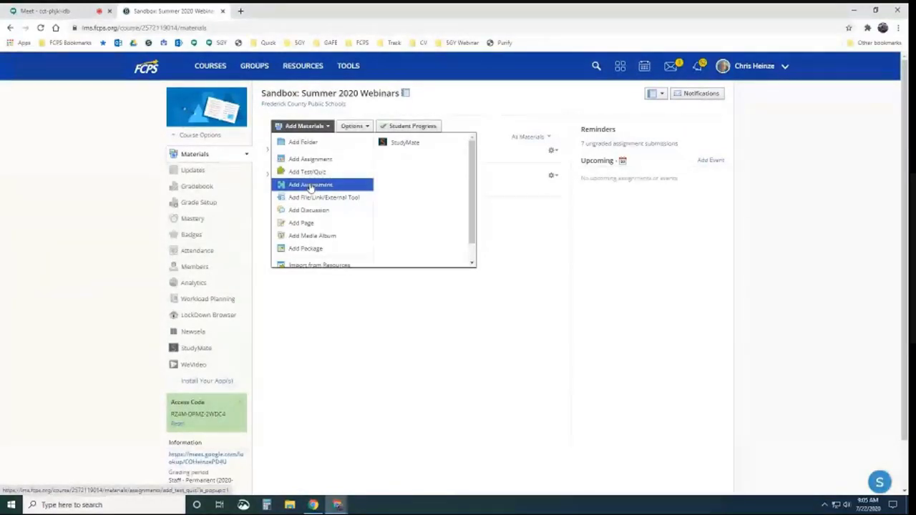
{"action": "left_click", "coordinate": [328, 282]}
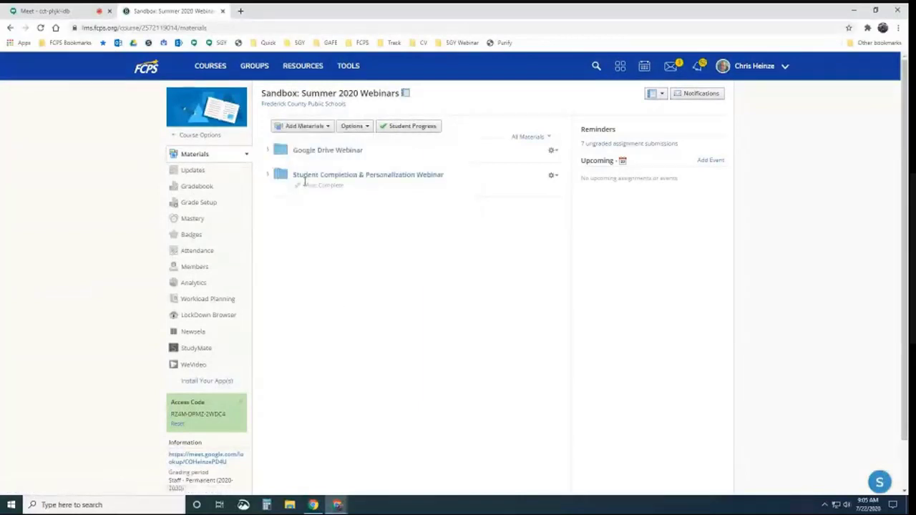
Step: Open Assessment Example in Part 3 - Adding Materials of the Schoology Essentials: FCPS course and preview it
{"action": "left_click", "coordinate": [211, 66]}
{"action": "left_click", "coordinate": [179, 182]}
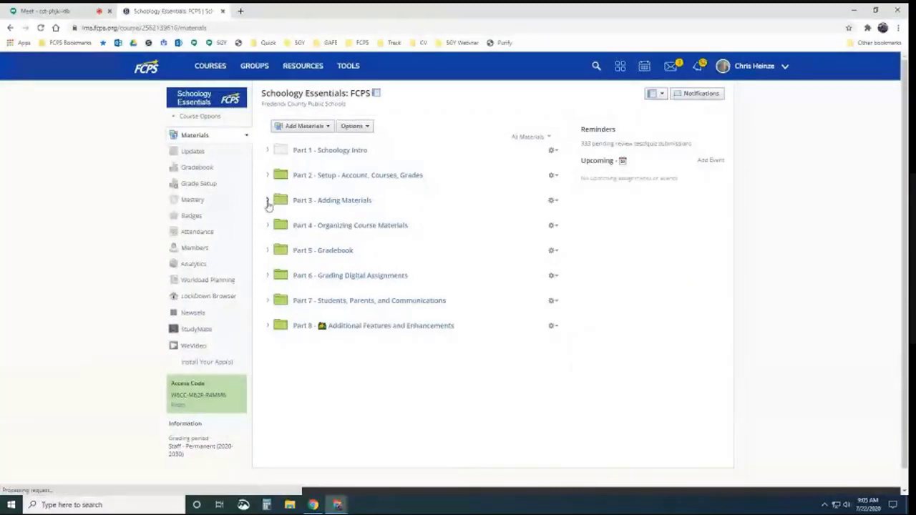
{"action": "left_click", "coordinate": [268, 200]}
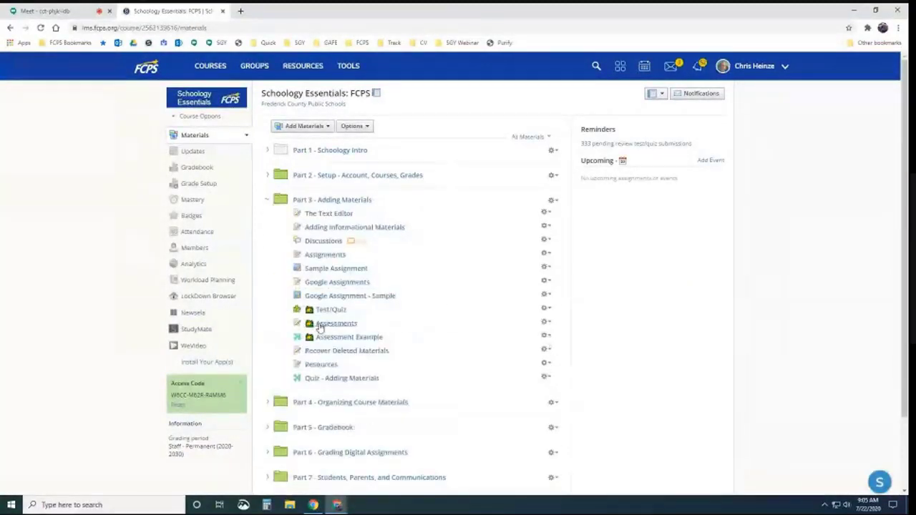
{"action": "left_click", "coordinate": [337, 338]}
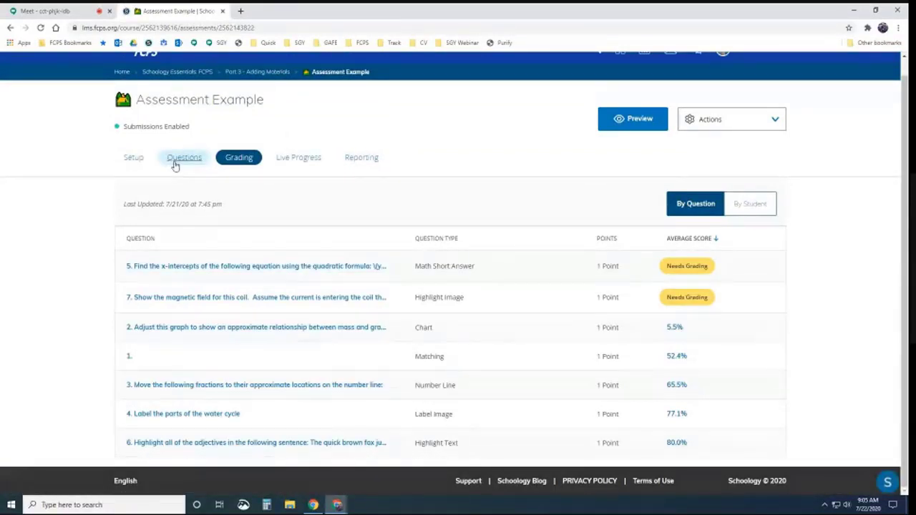
{"action": "left_click", "coordinate": [626, 120]}
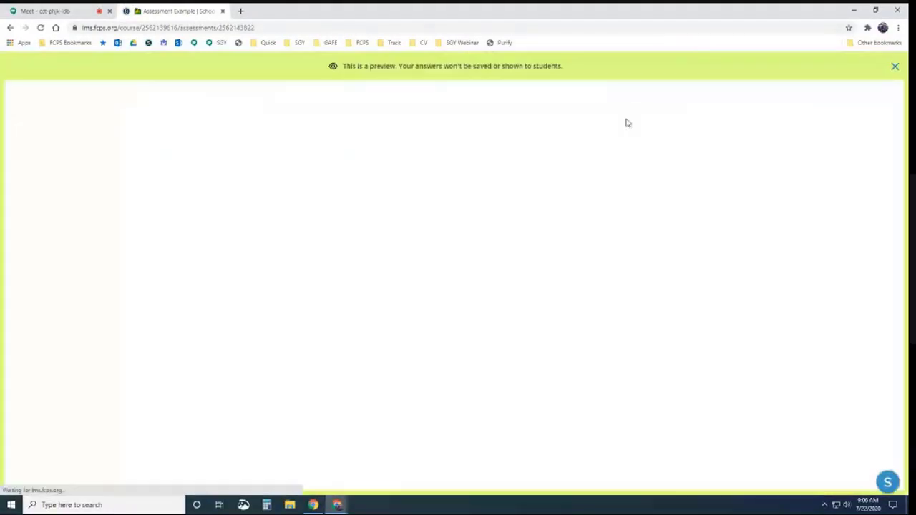
{"action": "left_click", "coordinate": [430, 264]}
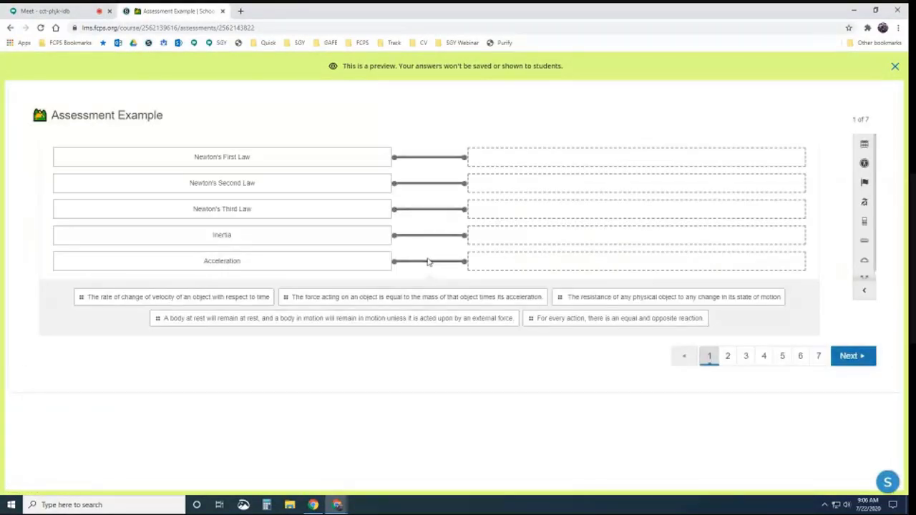
Step: Match the rate of change of velocity statement to Newton's Second Law and the resistance to change statement to Inertia
{"action": "left_click_drag", "start_coordinate": [215, 297], "coordinate": [562, 188]}
{"action": "left_click_drag", "start_coordinate": [482, 297], "coordinate": [544, 239]}
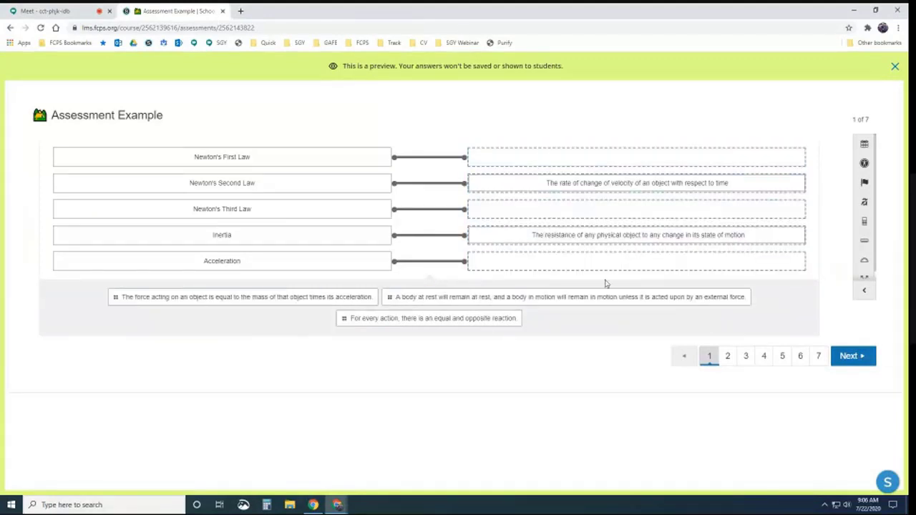
Step: On question 2, adjust the gravitational force graph to 30 N at 2kg and 20 N at 8kg
{"action": "left_click", "coordinate": [728, 356]}
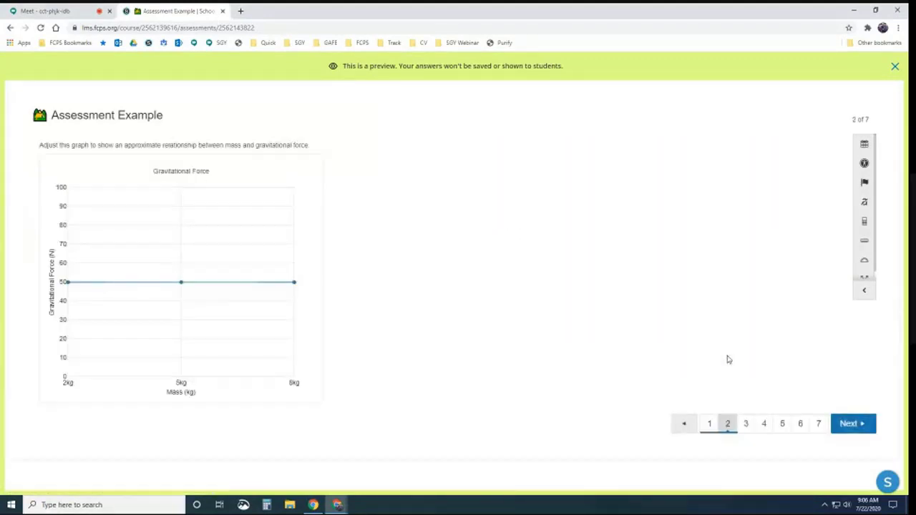
{"action": "left_click_drag", "start_coordinate": [68, 284], "coordinate": [67, 319]}
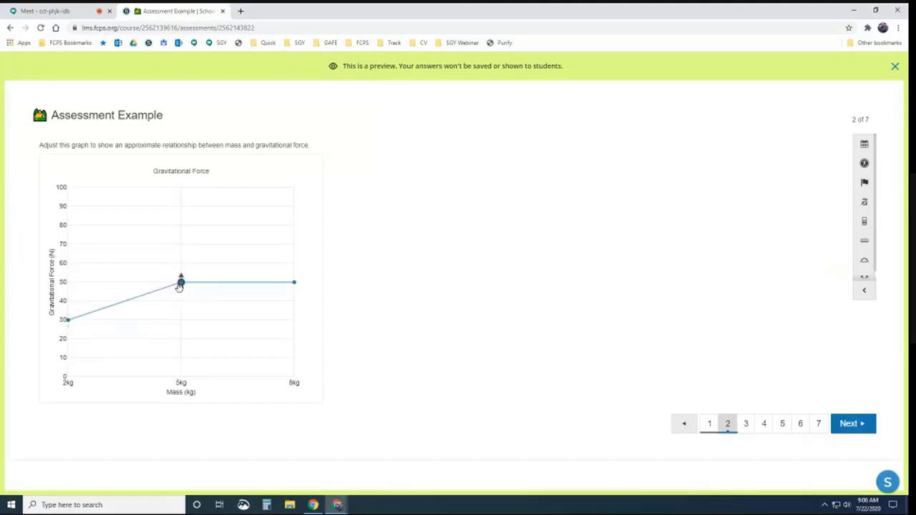
{"action": "left_click_drag", "start_coordinate": [294, 282], "coordinate": [293, 339]}
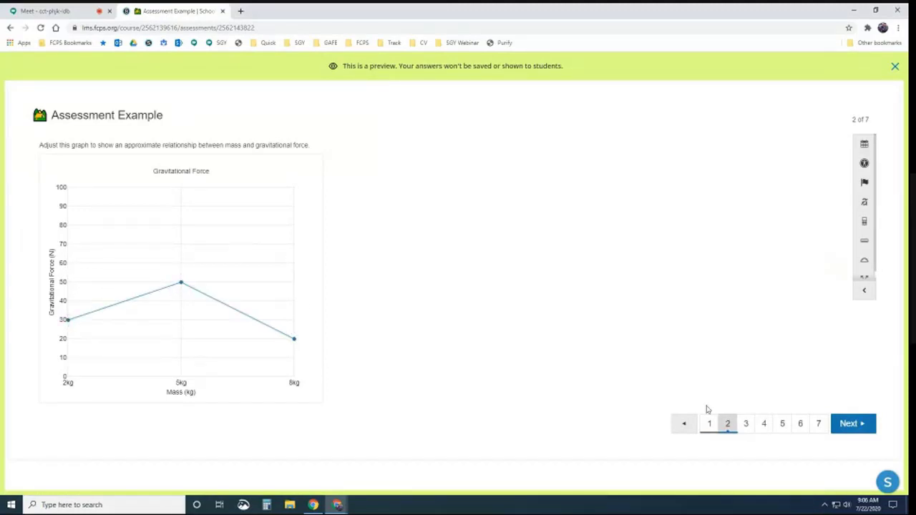
Step: On question 3, place 2 11/16 at about 1.7 and the last fraction at about 2.6 on the number line
{"action": "left_click", "coordinate": [745, 423]}
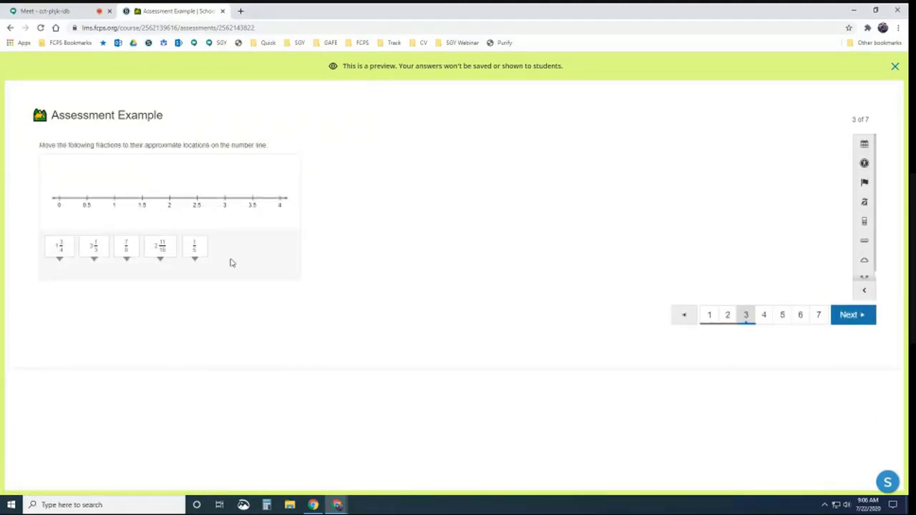
{"action": "left_click_drag", "start_coordinate": [162, 251], "coordinate": [156, 183]}
{"action": "left_click_drag", "start_coordinate": [195, 249], "coordinate": [204, 187]}
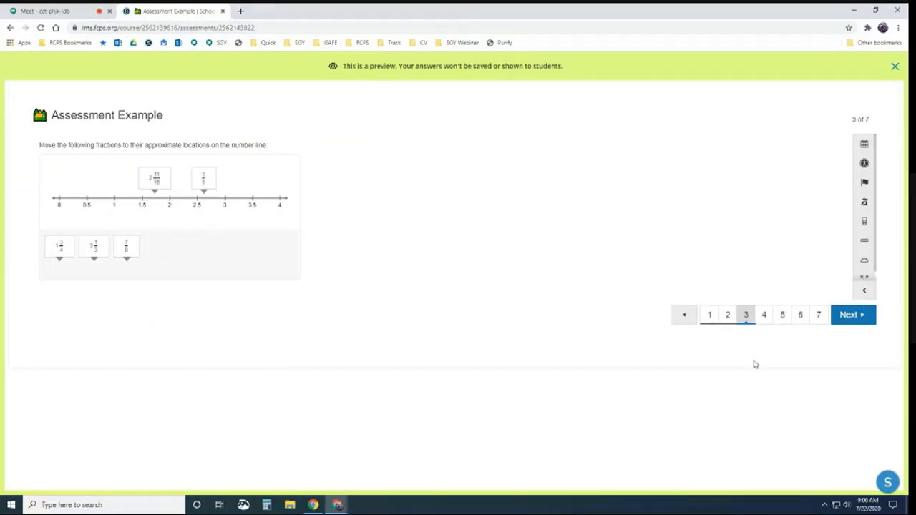
Step: On question 4, place the Condensation label in the blank over the snowy mountains of the water cycle image
{"action": "left_click", "coordinate": [841, 315]}
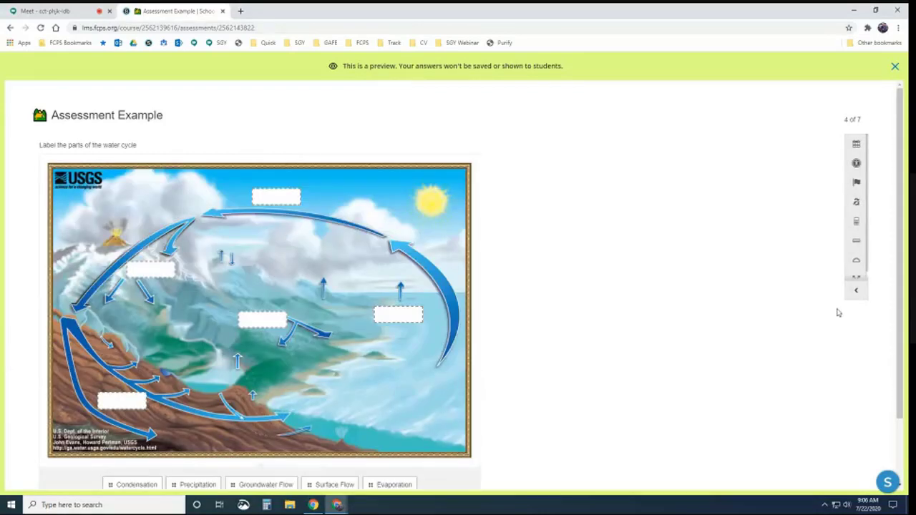
{"action": "scroll", "coordinate": [837, 310], "scroll_direction": "down", "scroll_amount": 1}
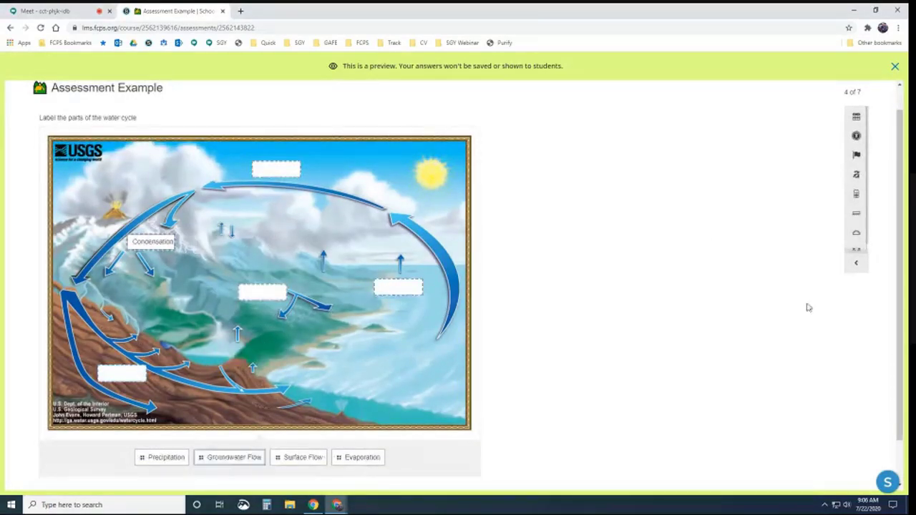
{"action": "scroll", "coordinate": [767, 358], "scroll_direction": "down", "scroll_amount": 1}
Step: View question 5, then highlight the adjectives "brown" and "quick" in the sentence of question 6
{"action": "left_click", "coordinate": [773, 453]}
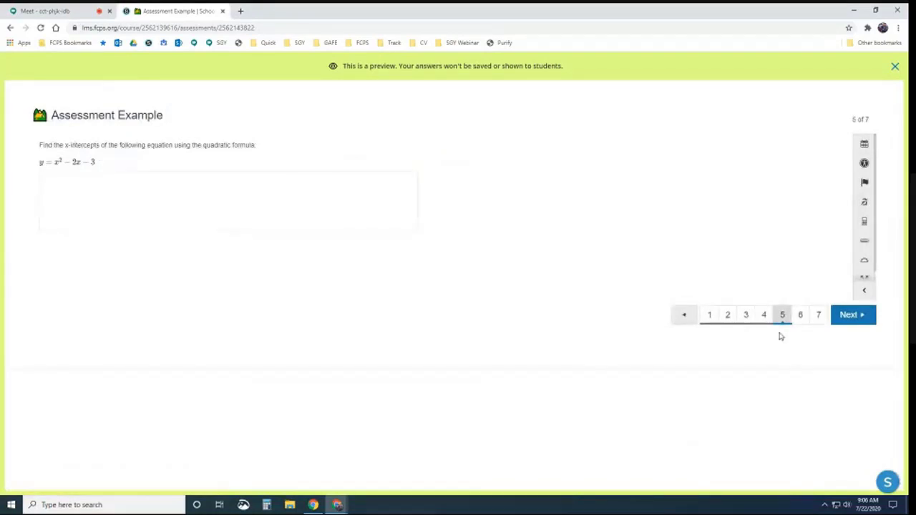
{"action": "left_click", "coordinate": [801, 315]}
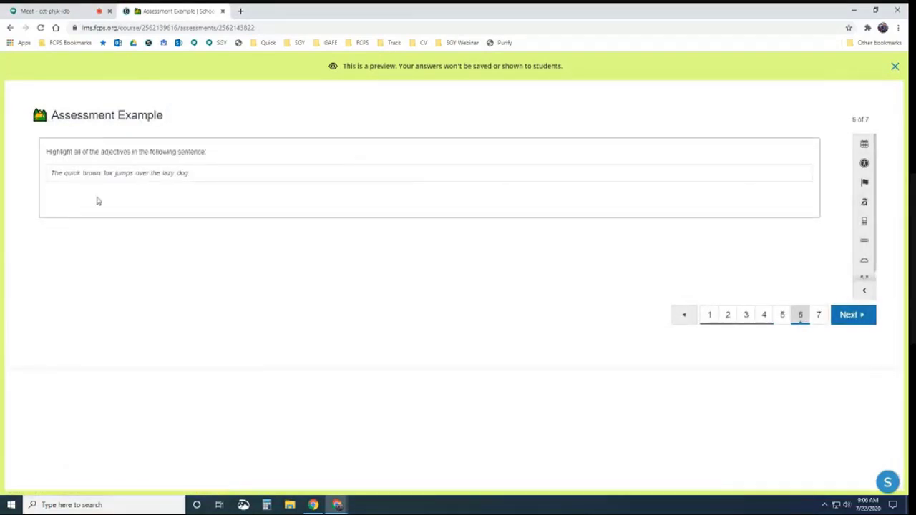
{"action": "left_click", "coordinate": [92, 173]}
{"action": "left_click", "coordinate": [73, 173]}
Step: On question 7, draw a freehand red magnetic field arrow around the coil's right half and close the assessment preview
{"action": "left_click", "coordinate": [819, 315]}
{"action": "mouse_move", "coordinate": [270, 237]}
{"action": "left_mouse_down"}
{"action": "mouse_move", "coordinate": [397, 232]}
{"action": "mouse_move", "coordinate": [286, 296]}
{"action": "left_mouse_up"}
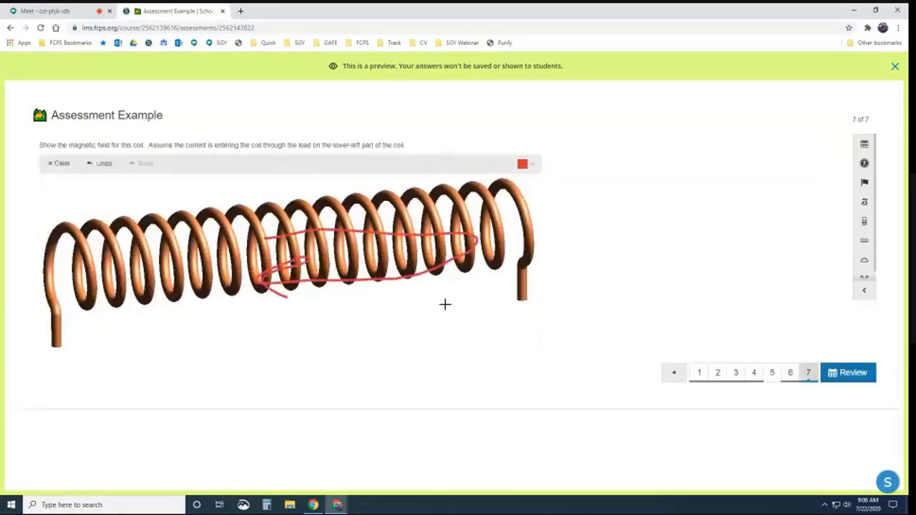
{"action": "left_click", "coordinate": [895, 66]}
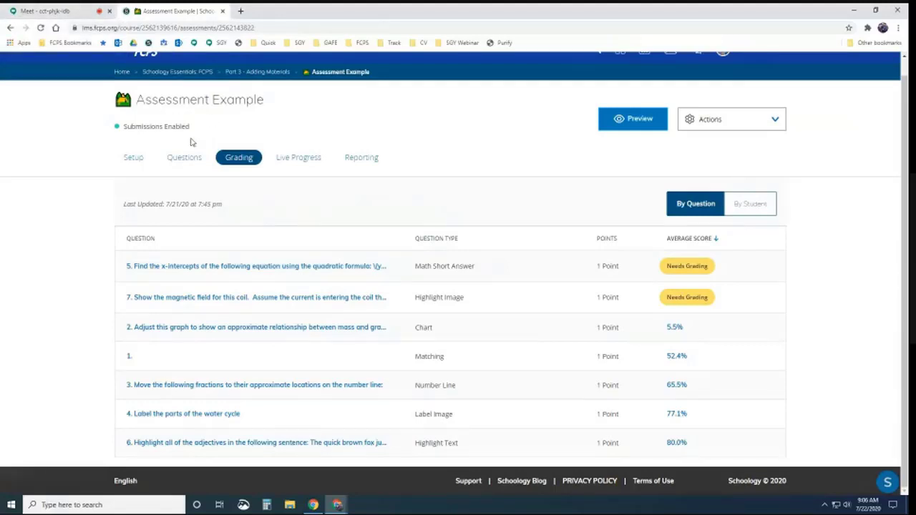
Step: Open the Test/Quiz item in Part 3 - Adding Materials and start a new attempt in its preview
{"action": "left_click", "coordinate": [259, 73]}
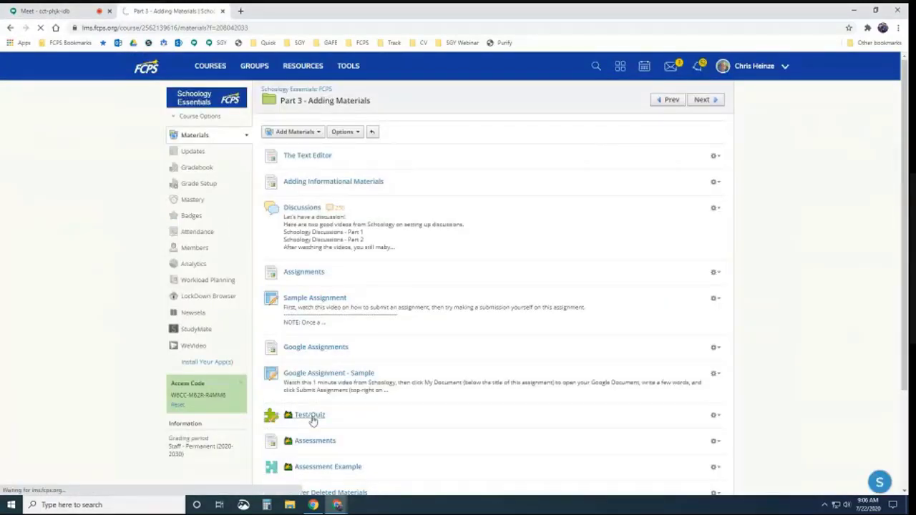
{"action": "left_click", "coordinate": [311, 416]}
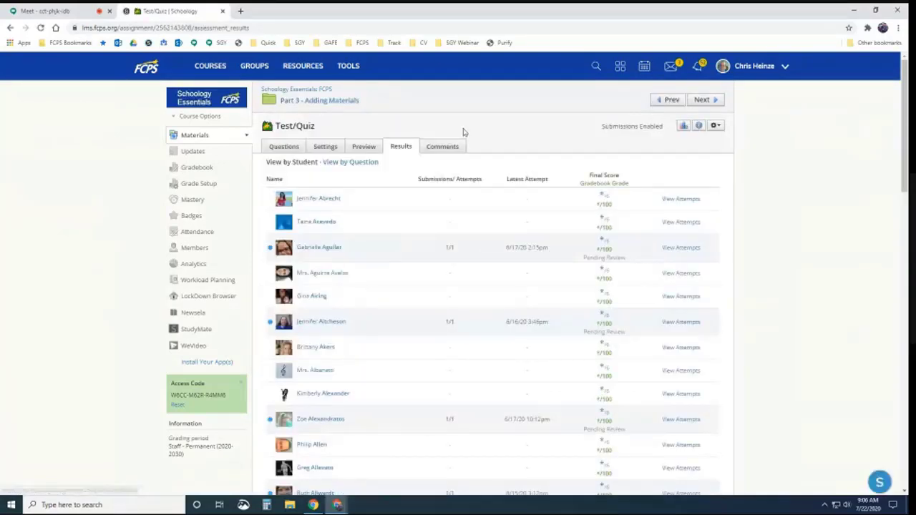
{"action": "left_click", "coordinate": [360, 148]}
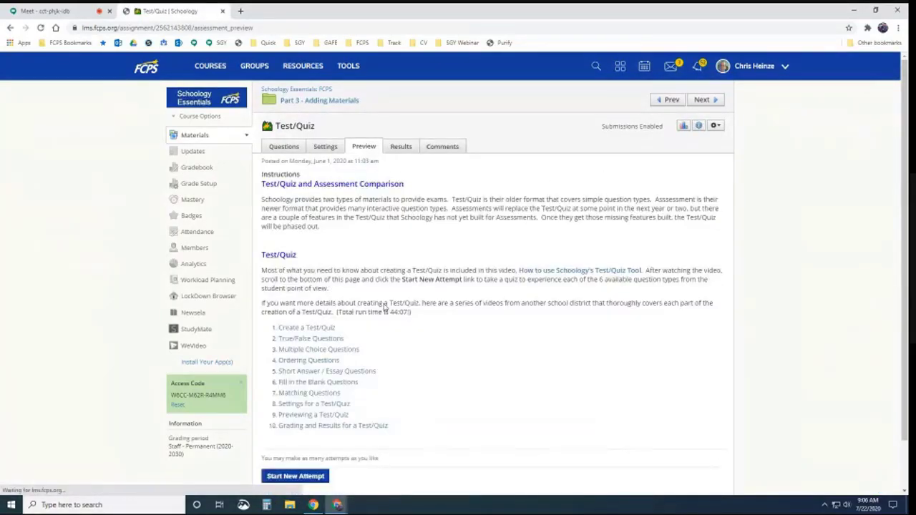
{"action": "scroll", "coordinate": [379, 305], "scroll_direction": "down", "scroll_amount": 2}
{"action": "left_click", "coordinate": [294, 429]}
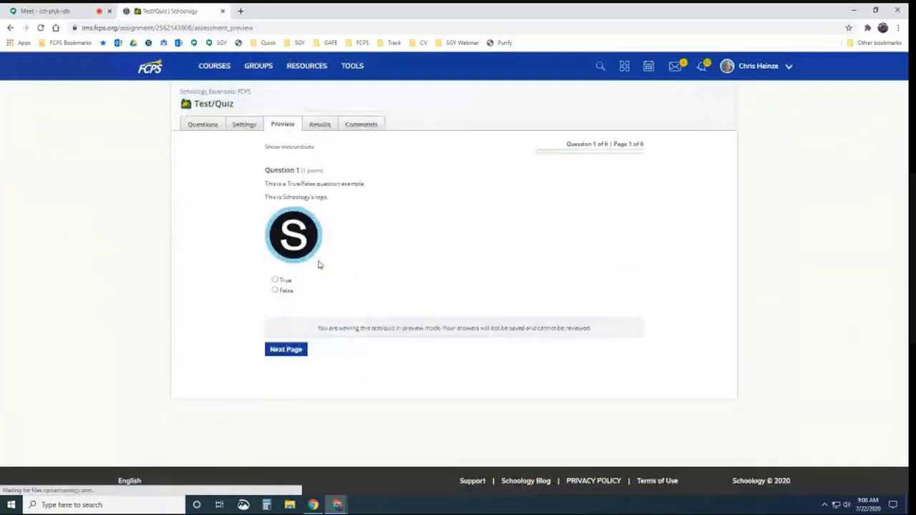
Step: Answer True on the Schoology logo question and choose option b, 26, on the multiple choice question
{"action": "left_click", "coordinate": [275, 280]}
{"action": "left_click", "coordinate": [295, 351]}
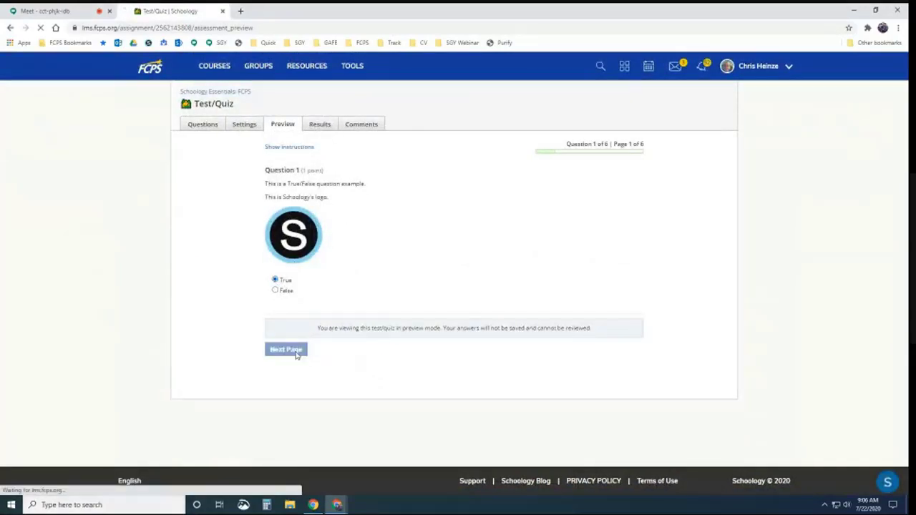
{"action": "left_click", "coordinate": [276, 246]}
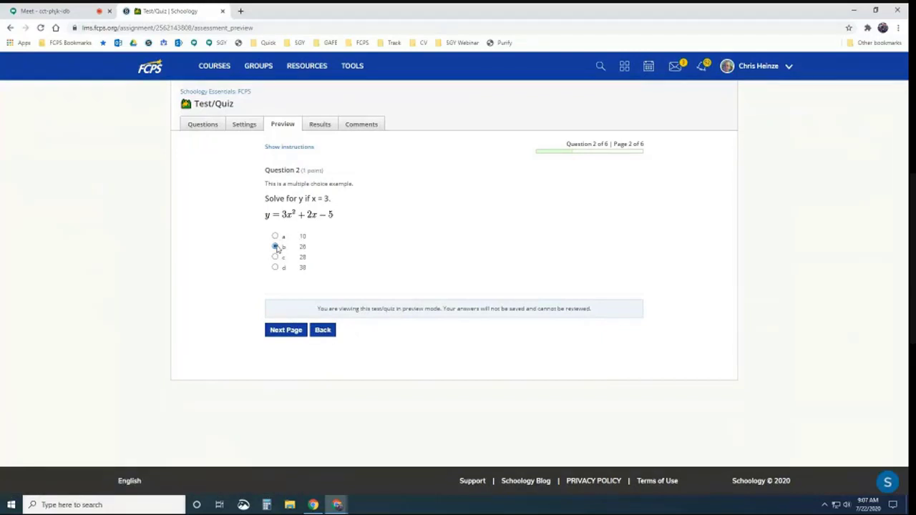
{"action": "left_click", "coordinate": [293, 331]}
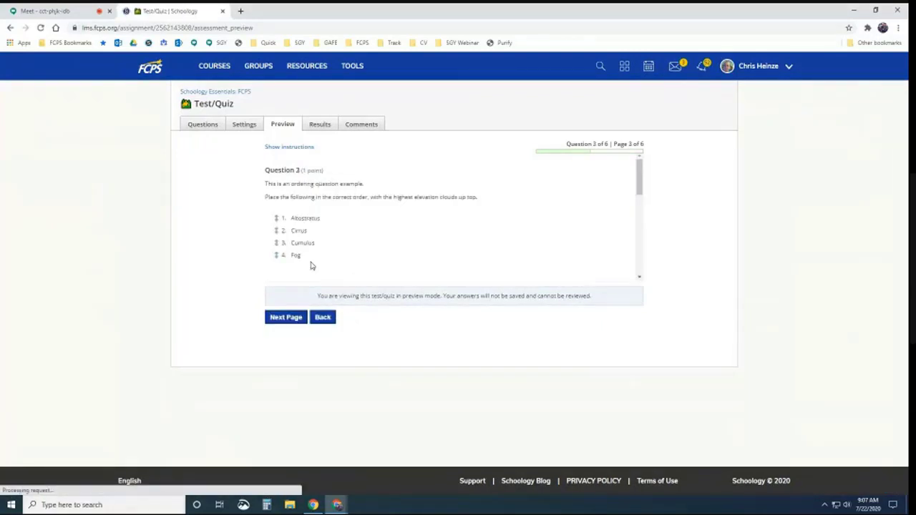
Step: Move Cirrus to fourth place in the cloud ordering question and page through to the matching question 6
{"action": "left_click_drag", "start_coordinate": [284, 243], "coordinate": [278, 264]}
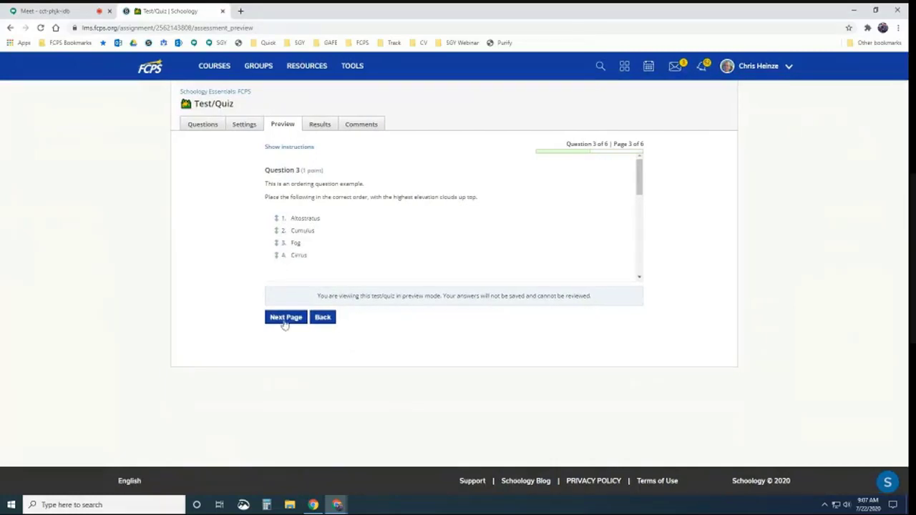
{"action": "left_click", "coordinate": [288, 321]}
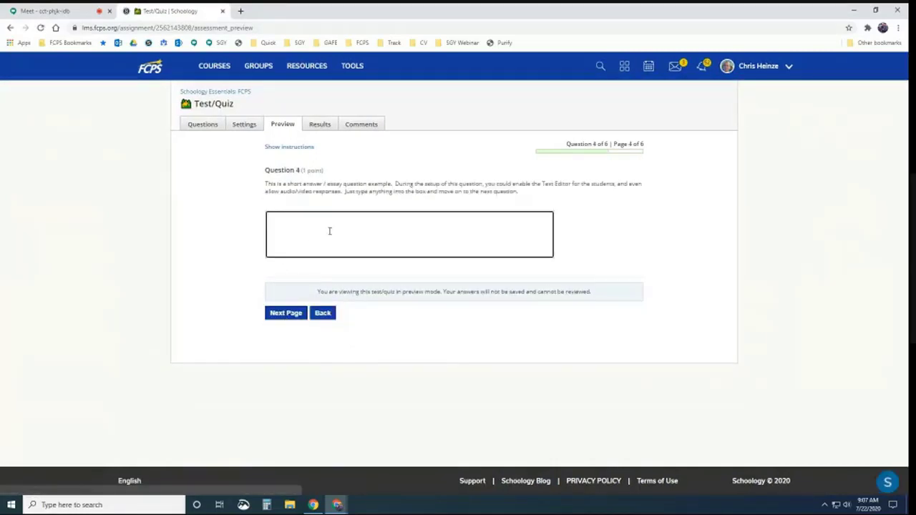
{"action": "left_click", "coordinate": [292, 317]}
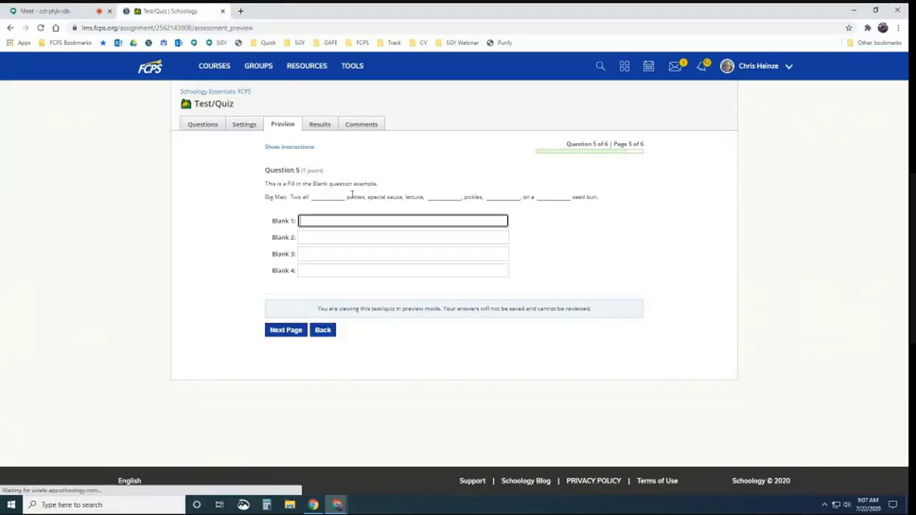
{"action": "left_click", "coordinate": [285, 330]}
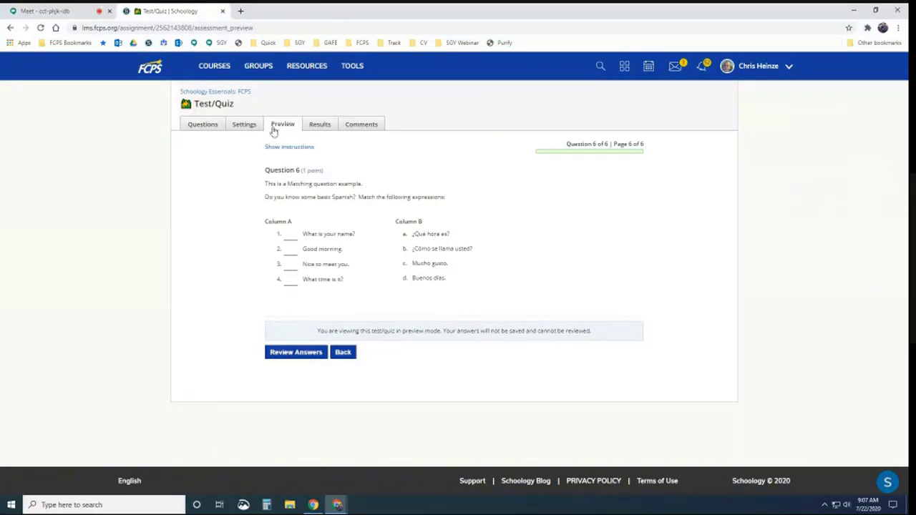
Step: Leave the quiz preview and go to the Sandbox: Summer 2020 Webinars course
{"action": "left_click", "coordinate": [214, 65]}
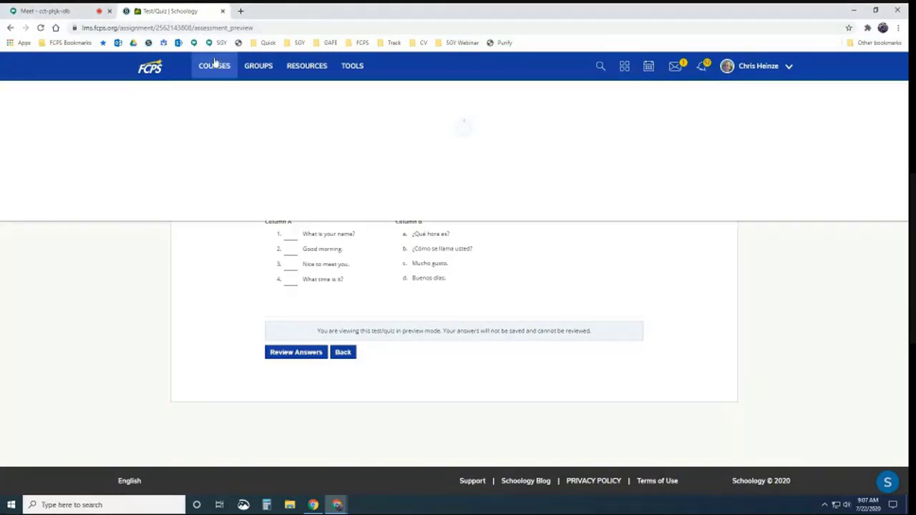
{"action": "left_click", "coordinate": [365, 181]}
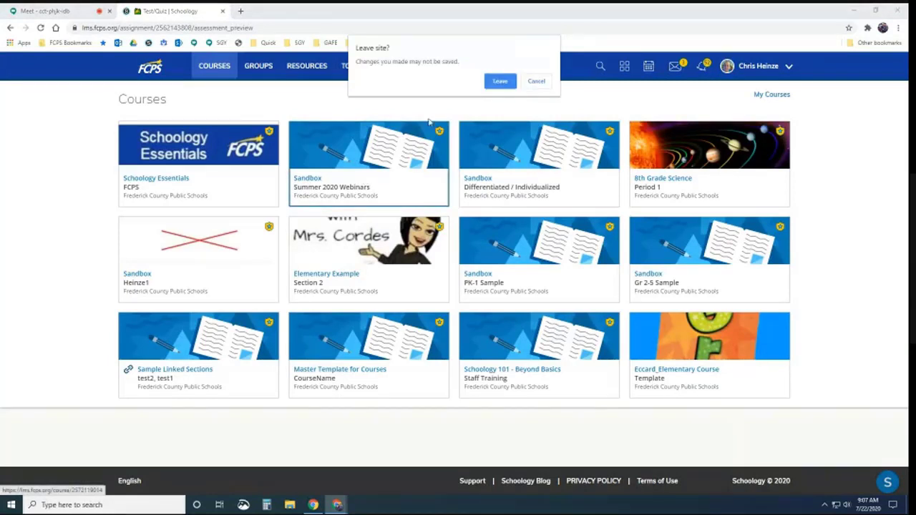
{"action": "left_click", "coordinate": [499, 82]}
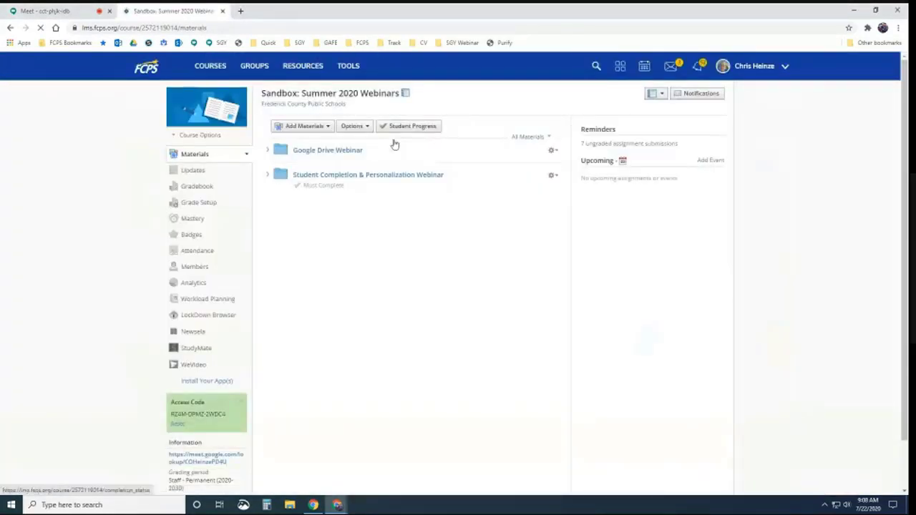
Step: Add an assessment to the course materials and name it "Sample Assessment"
{"action": "left_click", "coordinate": [318, 199]}
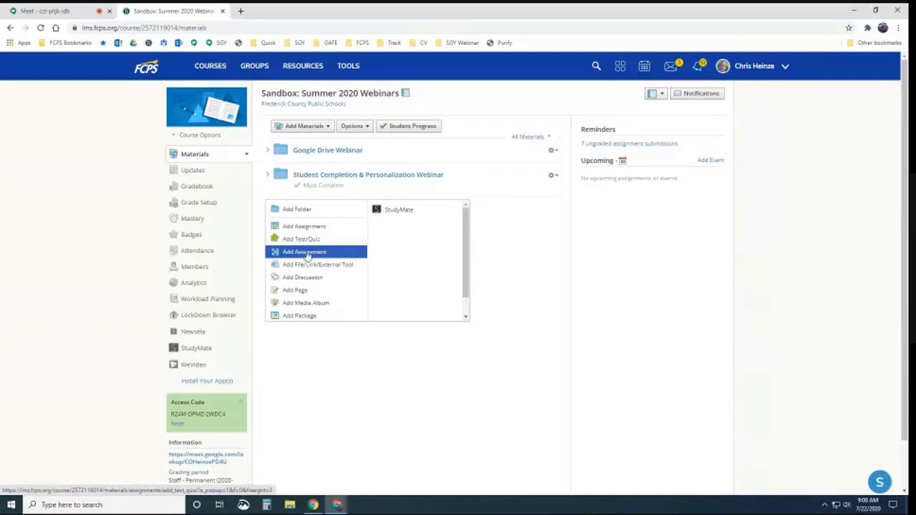
{"action": "left_click", "coordinate": [308, 254]}
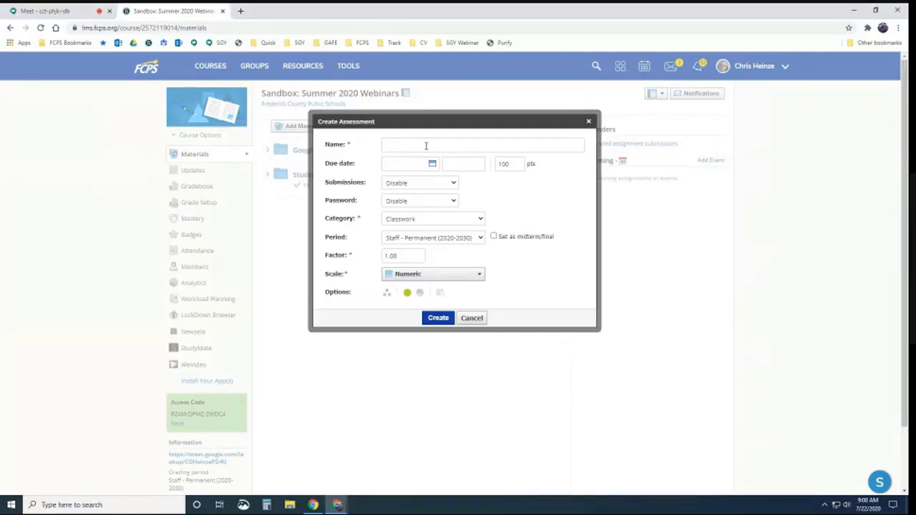
{"action": "type", "text": "Sample Ass"}
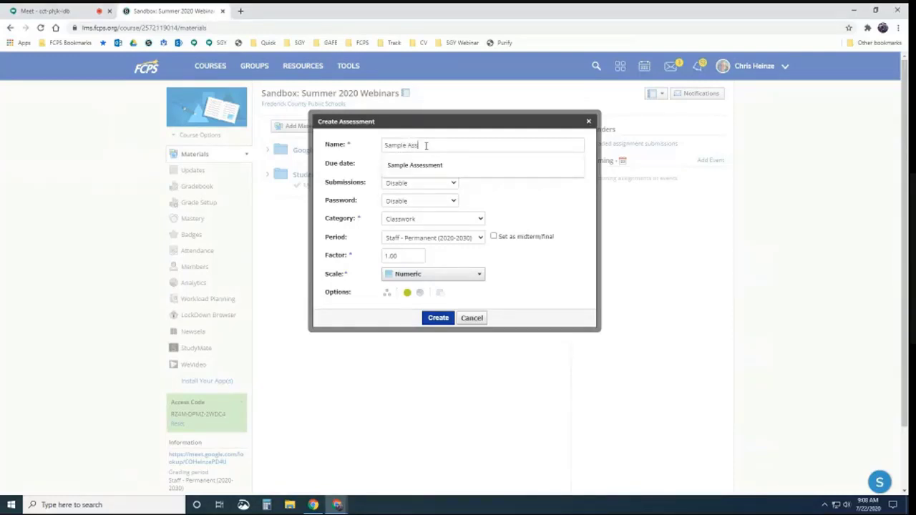
{"action": "type", "text": "essment"}
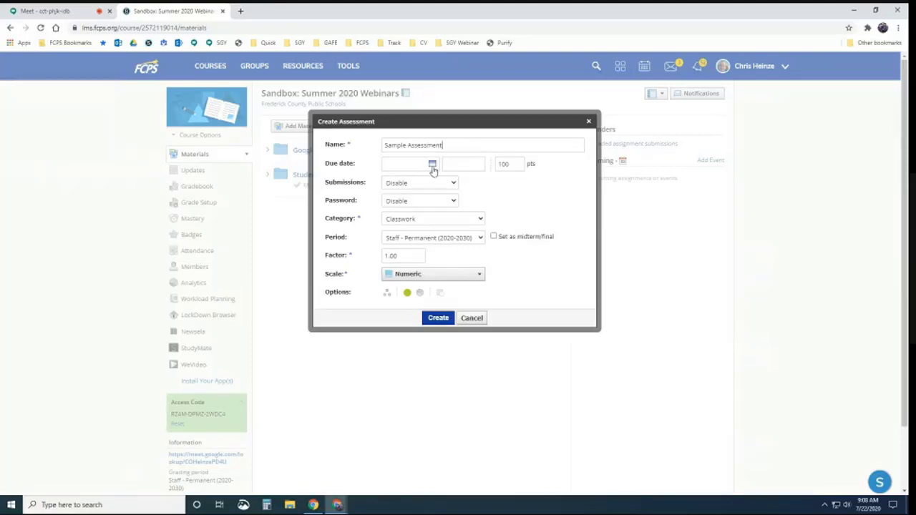
Step: Set the assessment's due date to 7/24/20 and its value to 20 points
{"action": "left_click", "coordinate": [432, 164]}
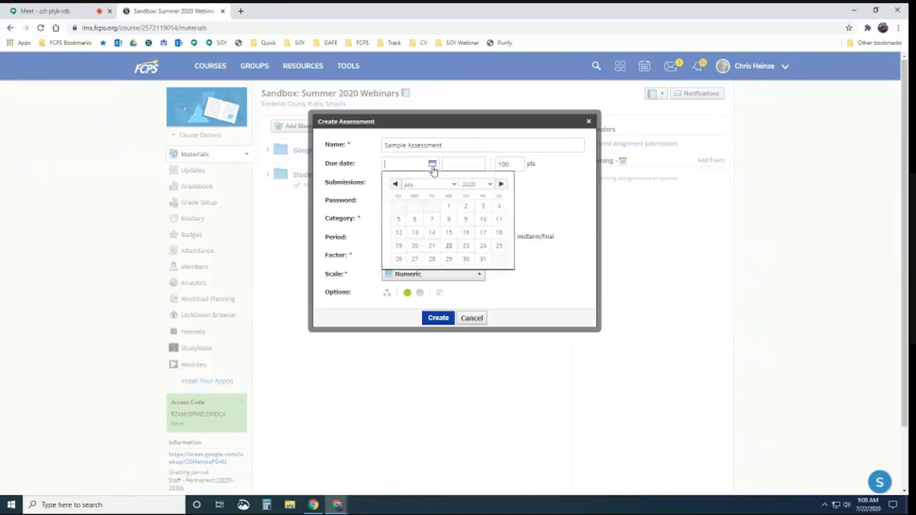
{"action": "left_click", "coordinate": [483, 246]}
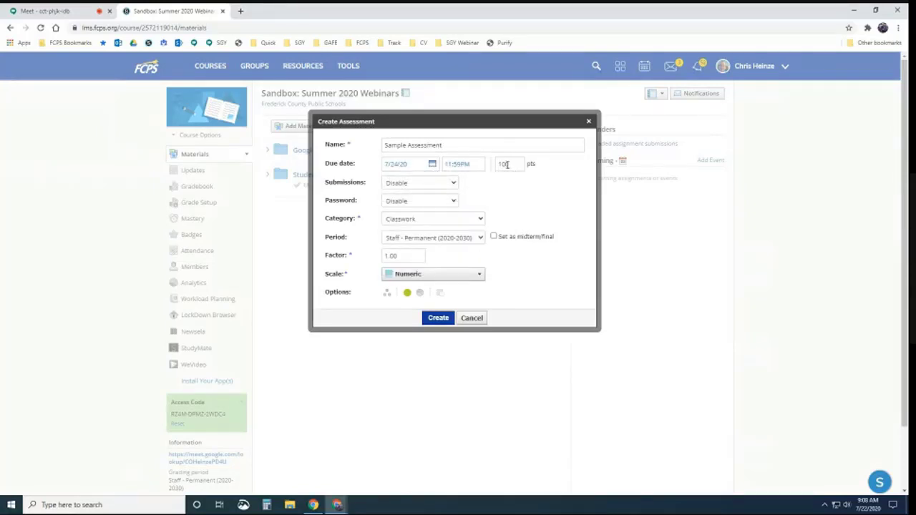
{"action": "key", "text": "BackSpace"}
{"action": "key", "text": "BackSpace"}
{"action": "type", "text": "2"}
Step: Review the submission options and set the assessment's submissions to Enable
{"action": "left_click", "coordinate": [420, 185]}
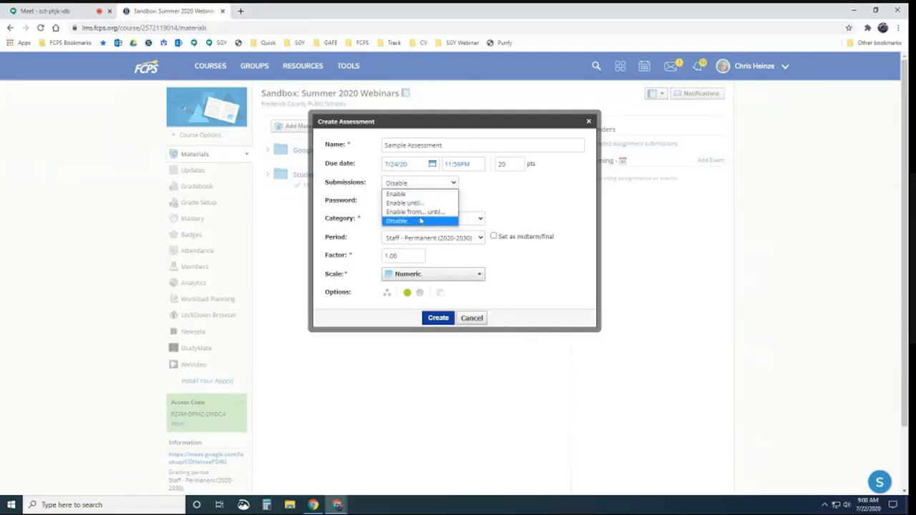
{"action": "left_click", "coordinate": [471, 197]}
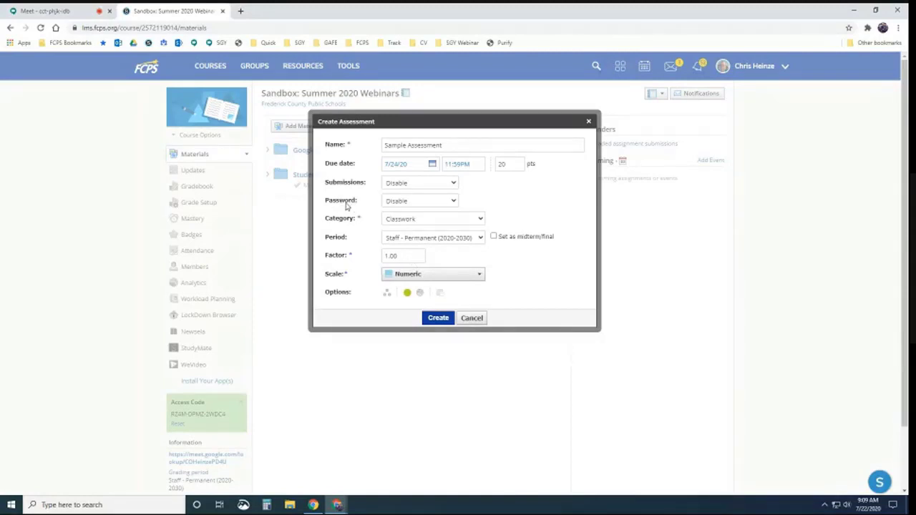
{"action": "left_click", "coordinate": [405, 185]}
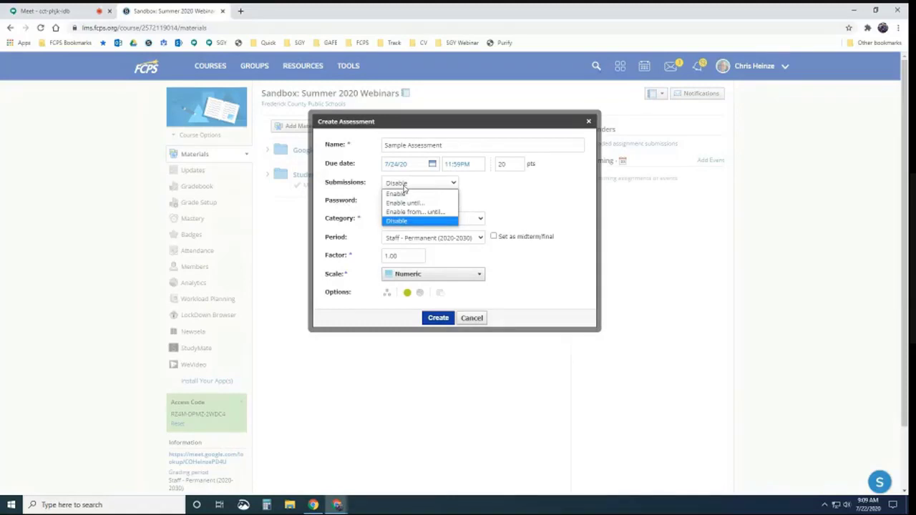
{"action": "left_click", "coordinate": [487, 192]}
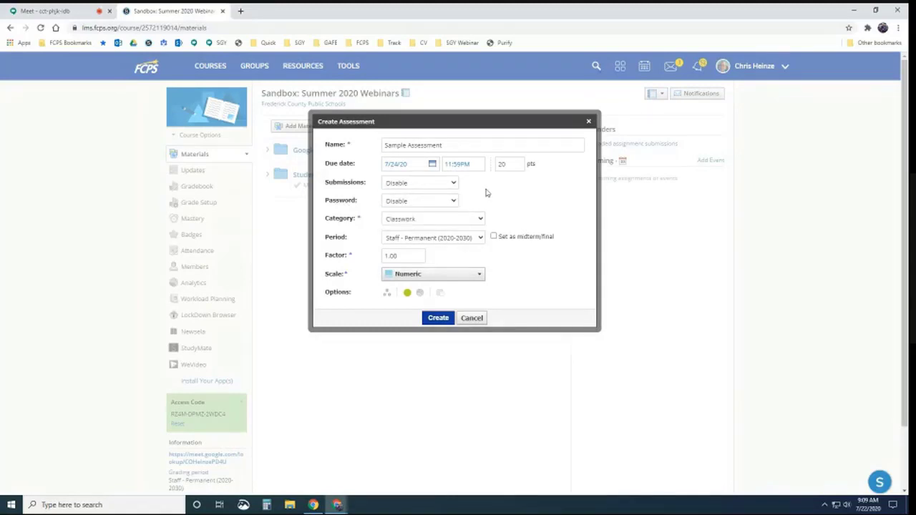
{"action": "left_click", "coordinate": [442, 184]}
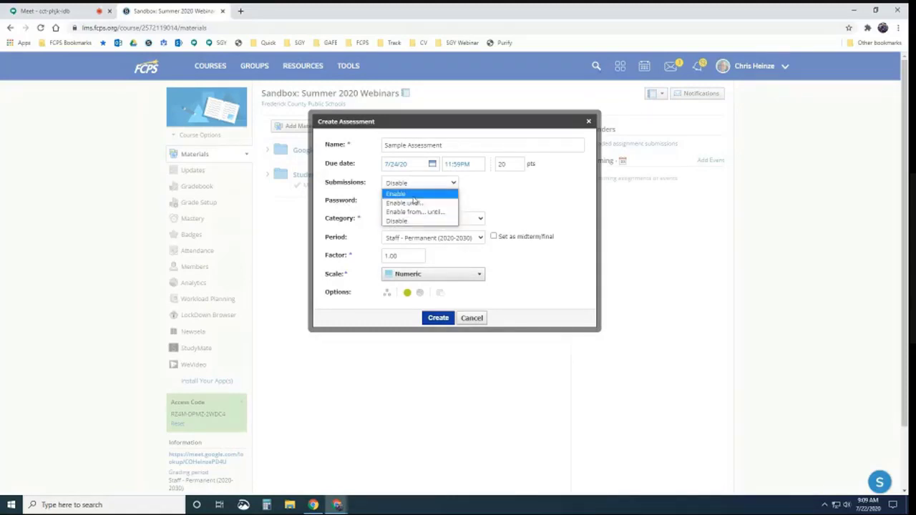
{"action": "left_click", "coordinate": [428, 194]}
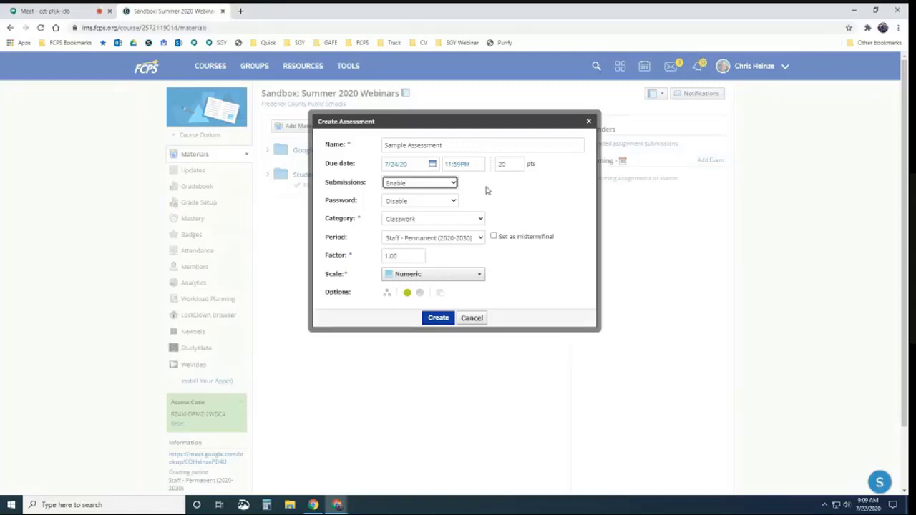
Step: Try enabling the assessment's password requirement, and set it back to Disable
{"action": "left_click", "coordinate": [447, 203]}
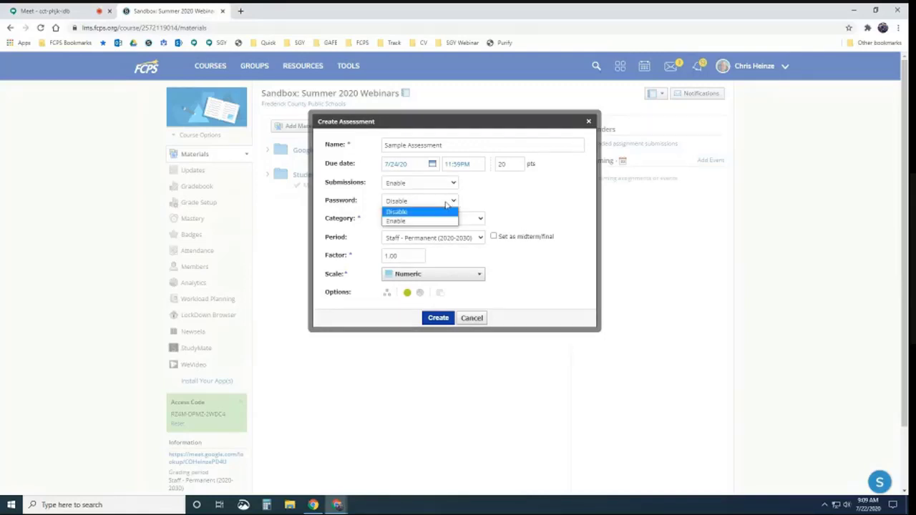
{"action": "left_click", "coordinate": [416, 222]}
{"action": "left_click", "coordinate": [411, 213]}
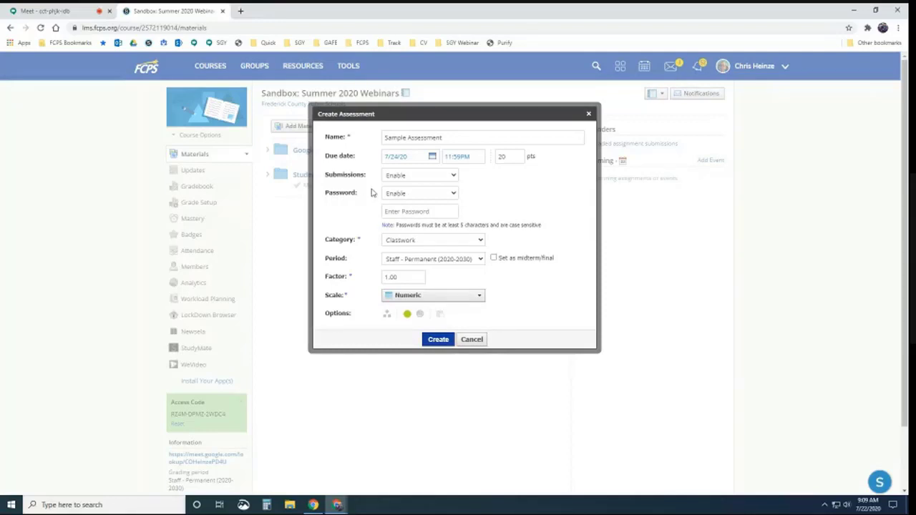
{"action": "left_click", "coordinate": [452, 196]}
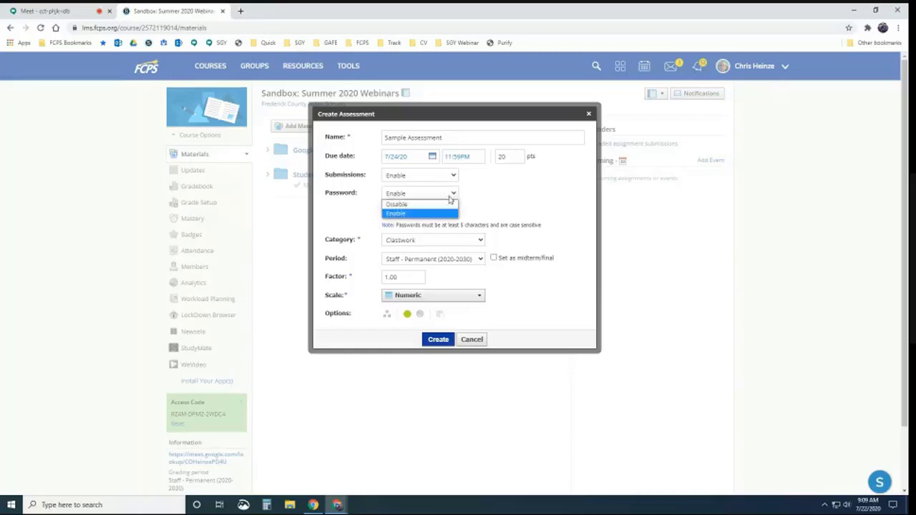
{"action": "left_click", "coordinate": [425, 205]}
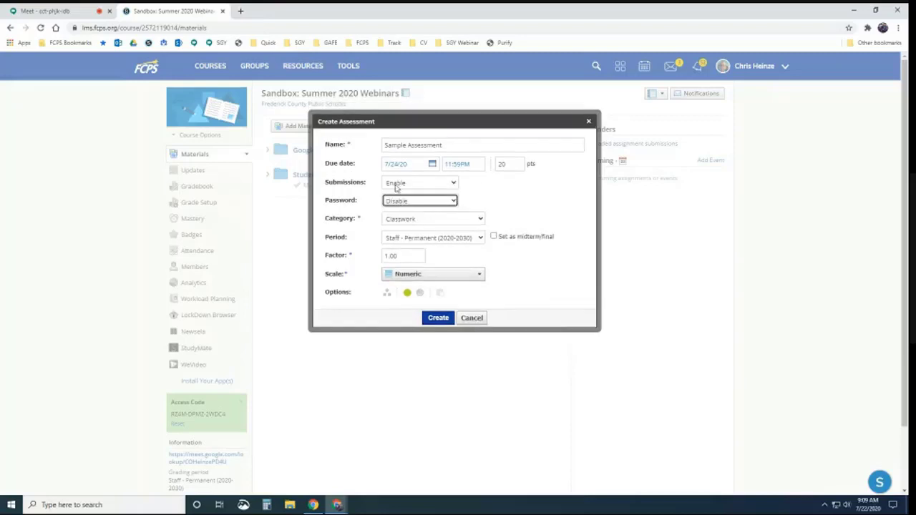
Step: Create the assessment and enter "Instructions go here." as its student instructions
{"action": "left_click", "coordinate": [480, 194]}
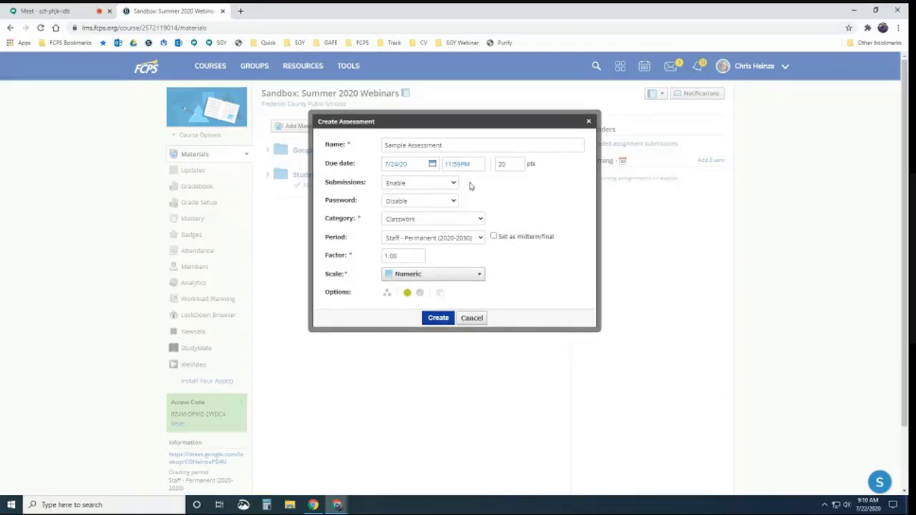
{"action": "left_click", "coordinate": [438, 318]}
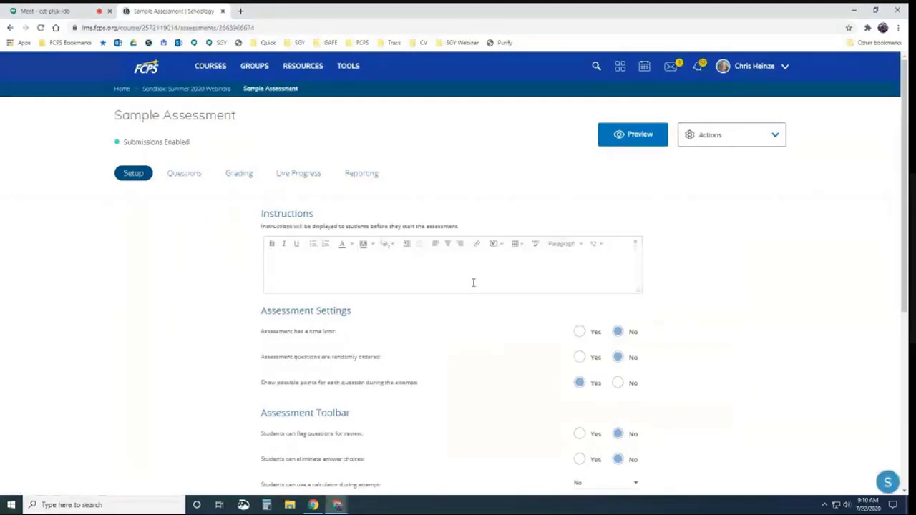
{"action": "scroll", "coordinate": [466, 279], "scroll_direction": "down", "scroll_amount": 1}
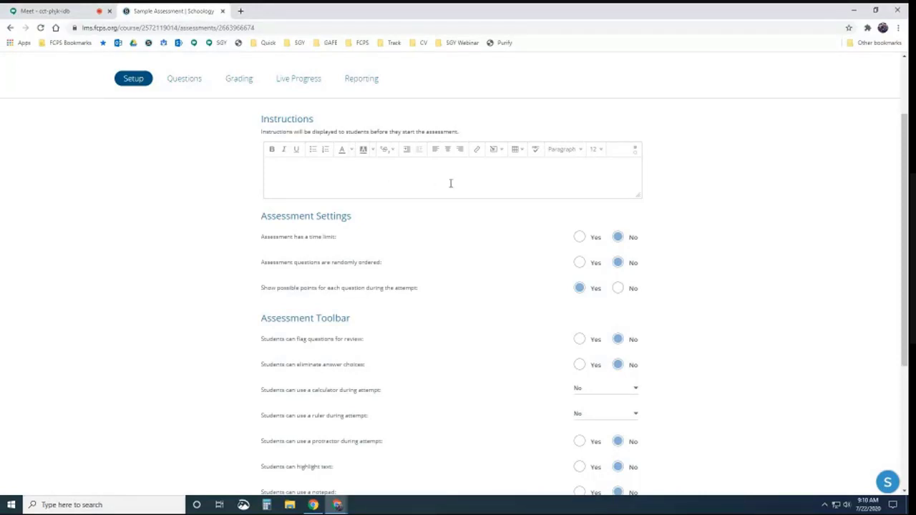
{"action": "left_click", "coordinate": [503, 186]}
{"action": "type", "text": "Instructions go here."}
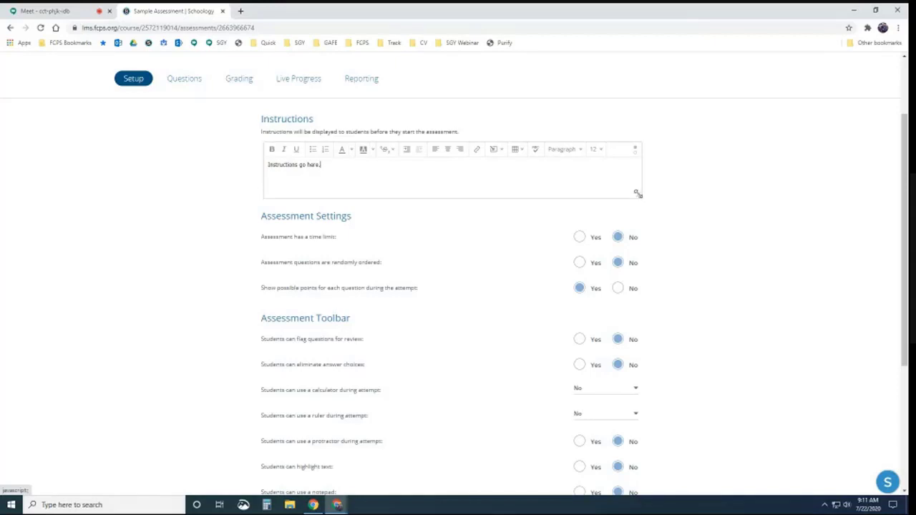
Step: Try randomly ordering the assessment questions, and set the option back to No
{"action": "scroll", "coordinate": [499, 237], "scroll_direction": "down", "scroll_amount": 2}
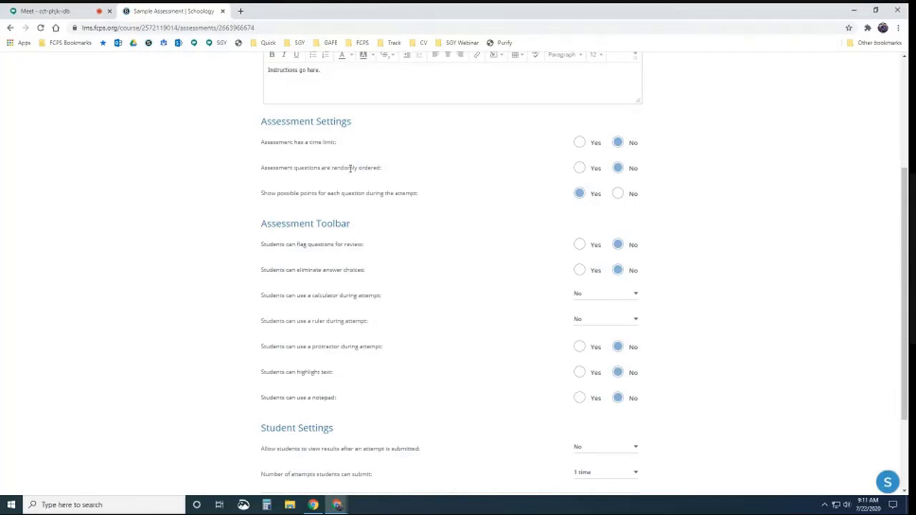
{"action": "left_click", "coordinate": [581, 169]}
{"action": "left_click", "coordinate": [619, 170]}
Step: Allow students to flag questions for review and to eliminate answer choices
{"action": "scroll", "coordinate": [512, 229], "scroll_direction": "down", "scroll_amount": 1}
{"action": "scroll", "coordinate": [504, 228], "scroll_direction": "down", "scroll_amount": 2}
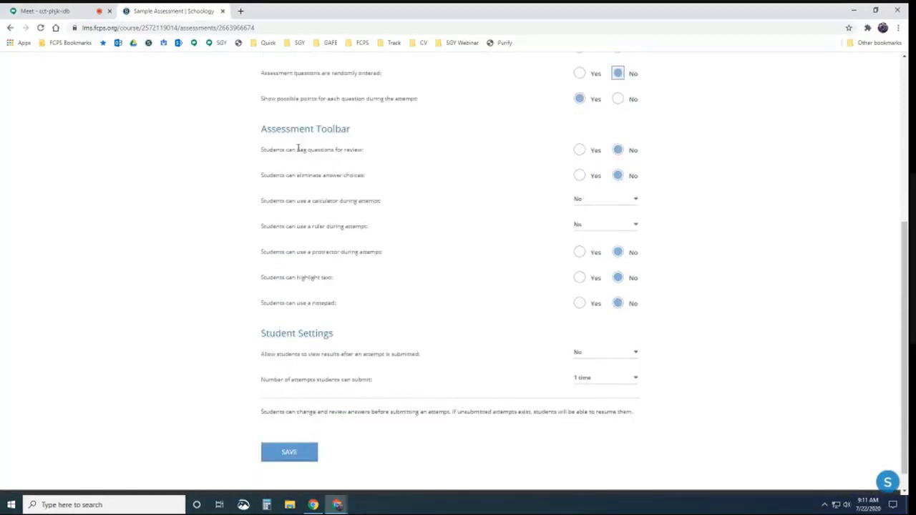
{"action": "left_click", "coordinate": [579, 150]}
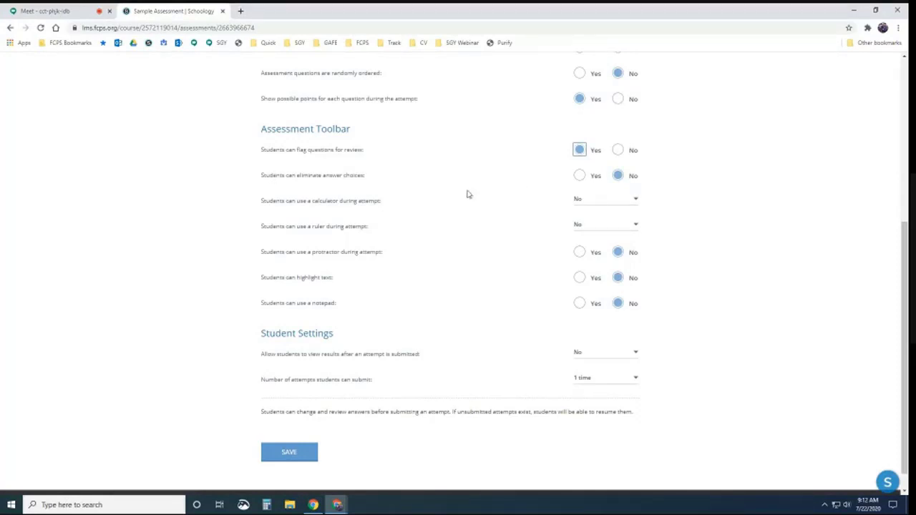
{"action": "left_click", "coordinate": [579, 177]}
Step: Check the available calculator and ruler options for student attempts without changing them
{"action": "left_click", "coordinate": [615, 203]}
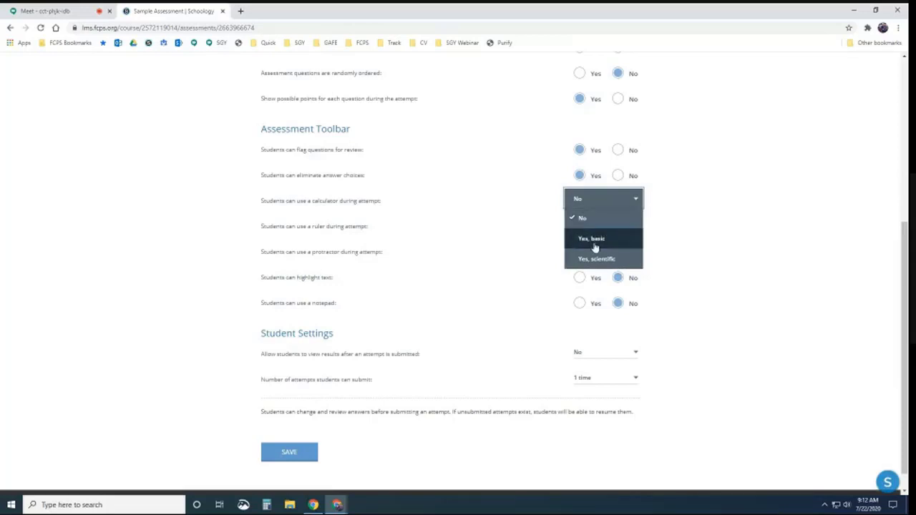
{"action": "left_click", "coordinate": [714, 251]}
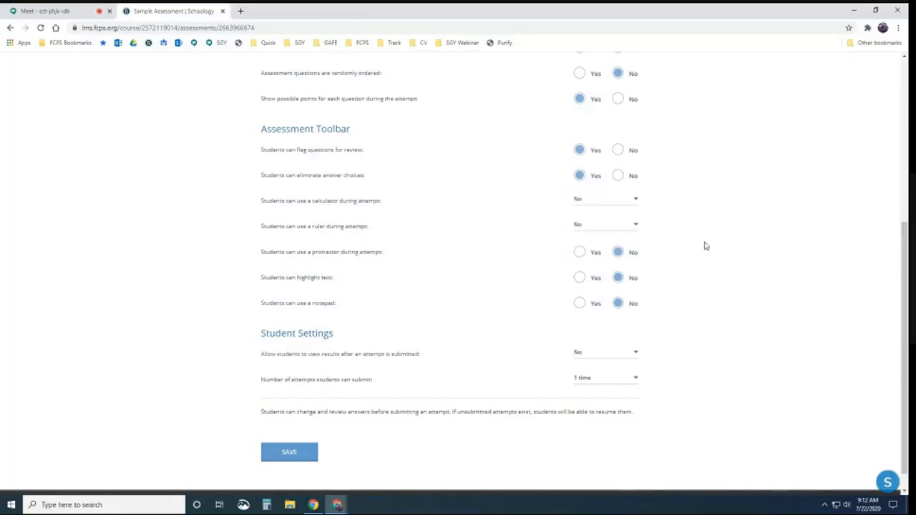
{"action": "left_click", "coordinate": [580, 234]}
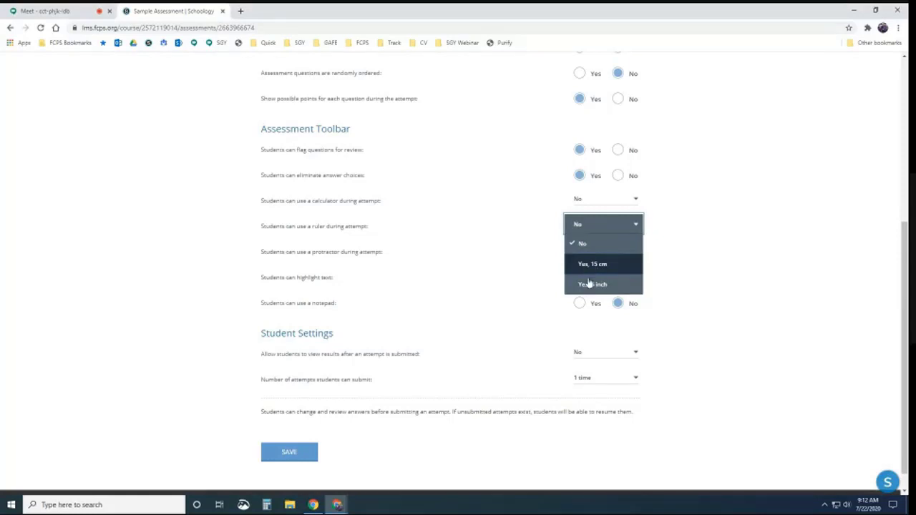
{"action": "left_click", "coordinate": [701, 256]}
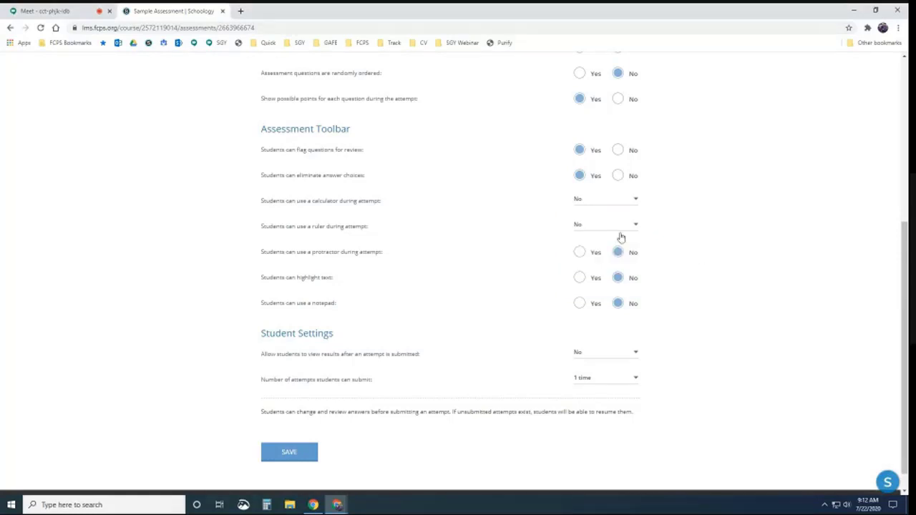
Step: Allow students to use a protractor, highlight text and use a notepad
{"action": "left_click", "coordinate": [580, 255]}
{"action": "left_click", "coordinate": [578, 280]}
{"action": "left_click", "coordinate": [579, 303]}
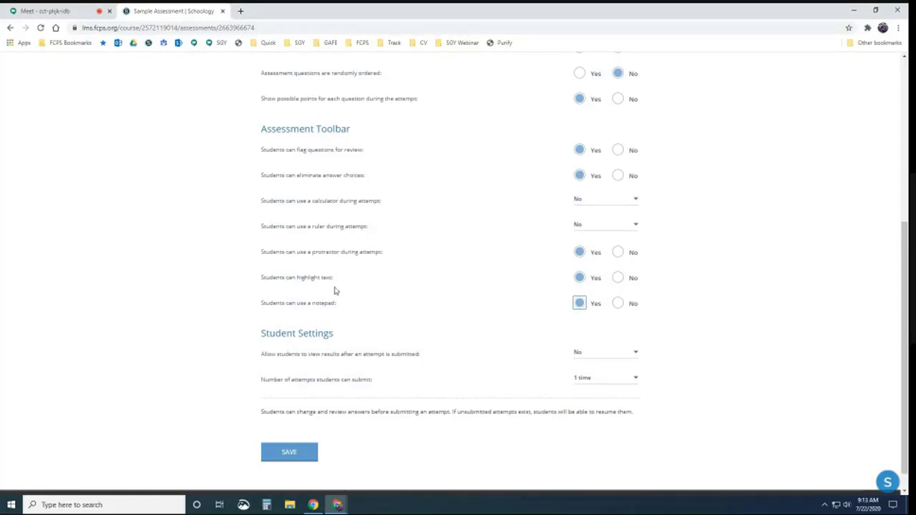
Step: Try the Yes, Yes with correct answers, and No options for letting students view results after submitting an attempt
{"action": "left_click", "coordinate": [584, 354]}
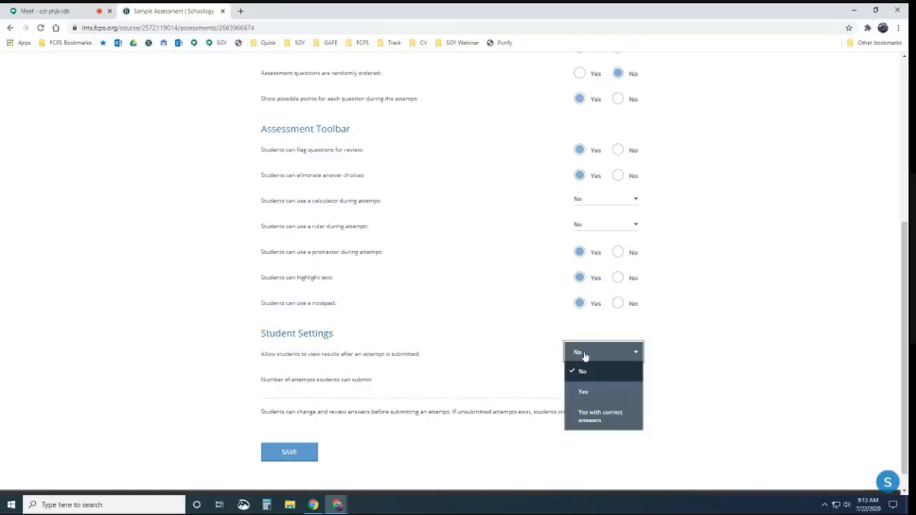
{"action": "left_click", "coordinate": [585, 386]}
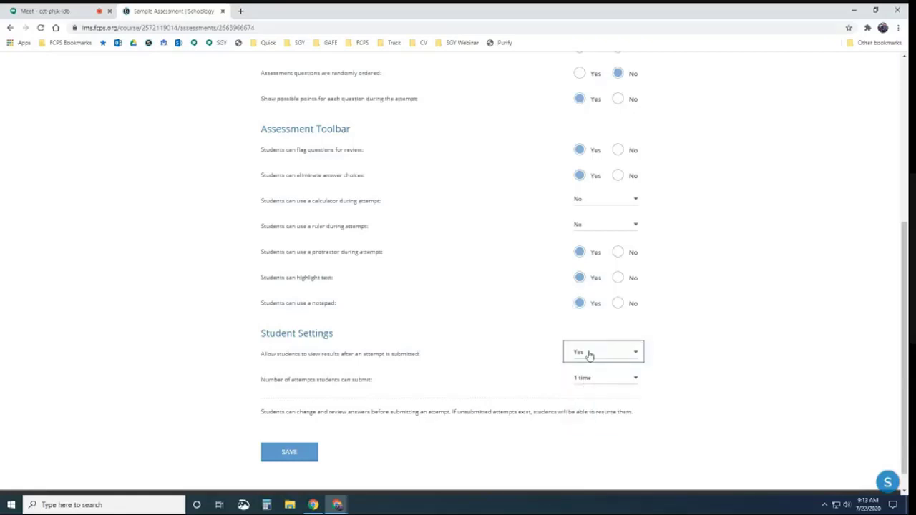
{"action": "left_click", "coordinate": [589, 355]}
{"action": "left_click", "coordinate": [584, 421]}
{"action": "left_click", "coordinate": [601, 354]}
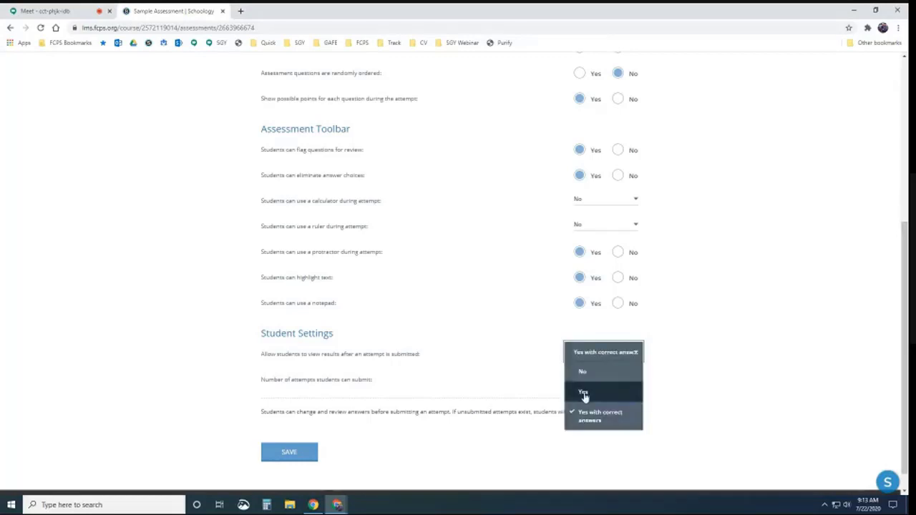
{"action": "left_click", "coordinate": [582, 392]}
{"action": "left_click", "coordinate": [591, 354]}
{"action": "left_click", "coordinate": [582, 371]}
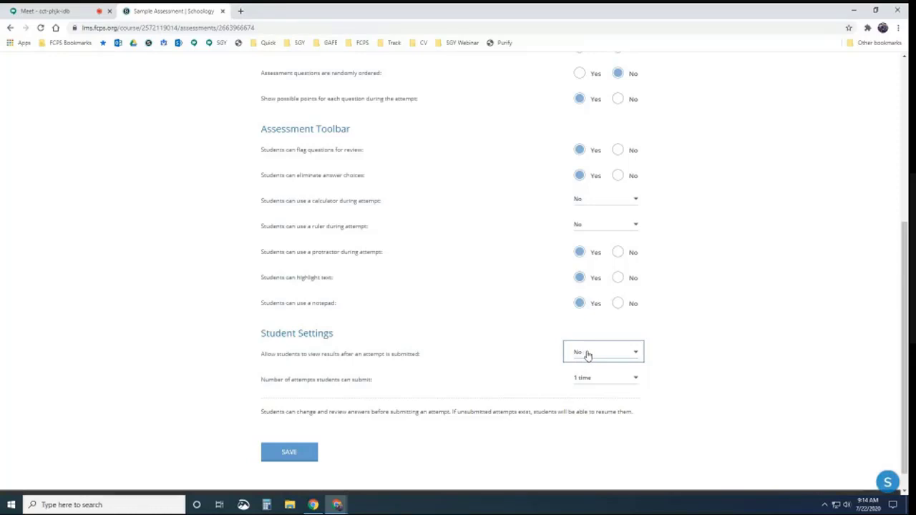
Step: Set student viewing of results after submission to "Yes with correct answers"
{"action": "left_click", "coordinate": [587, 356]}
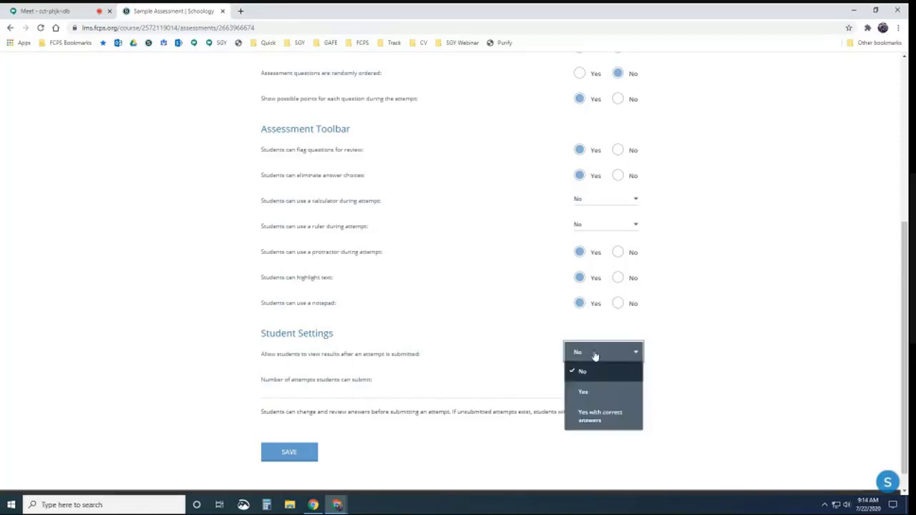
{"action": "left_click", "coordinate": [590, 415]}
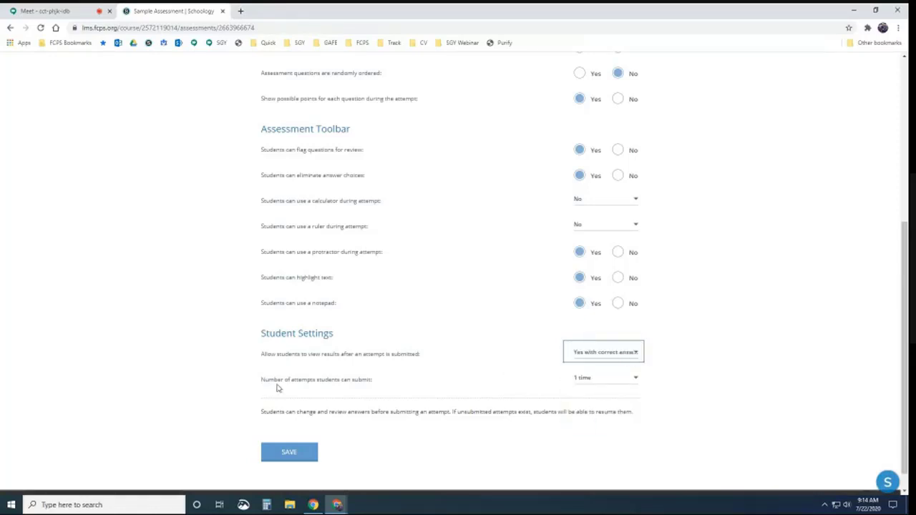
Step: Let students submit 20 attempts, base the final grade on the Highest Score, and save the assessment setup
{"action": "left_click", "coordinate": [607, 381]}
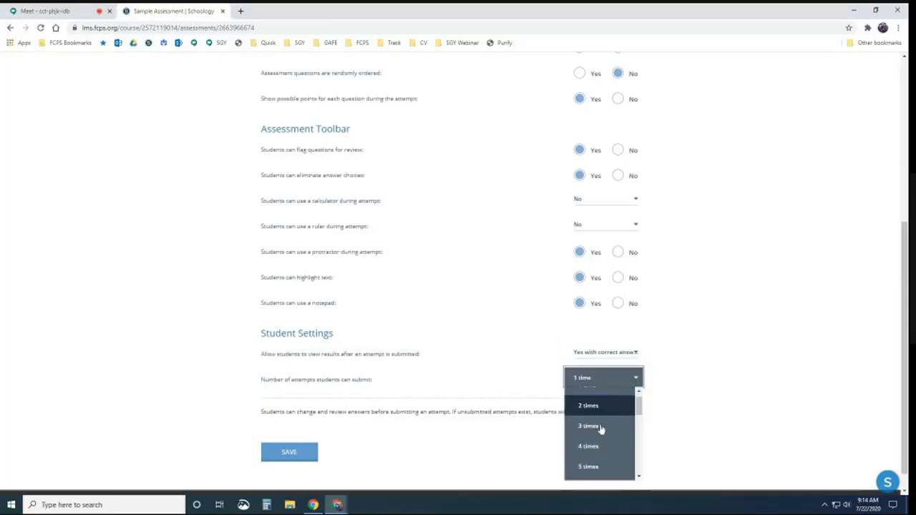
{"action": "scroll", "coordinate": [594, 451], "scroll_direction": "down", "scroll_amount": 5}
{"action": "left_click", "coordinate": [590, 467]}
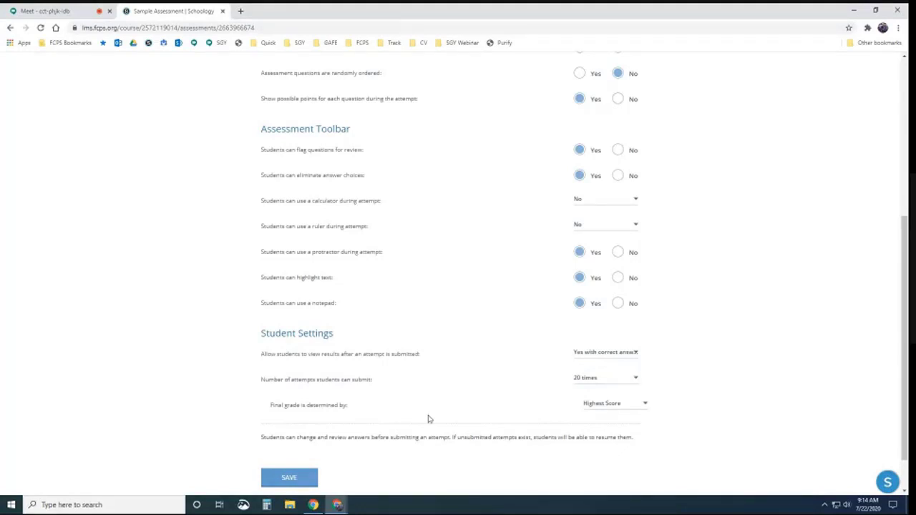
{"action": "left_click", "coordinate": [598, 404]}
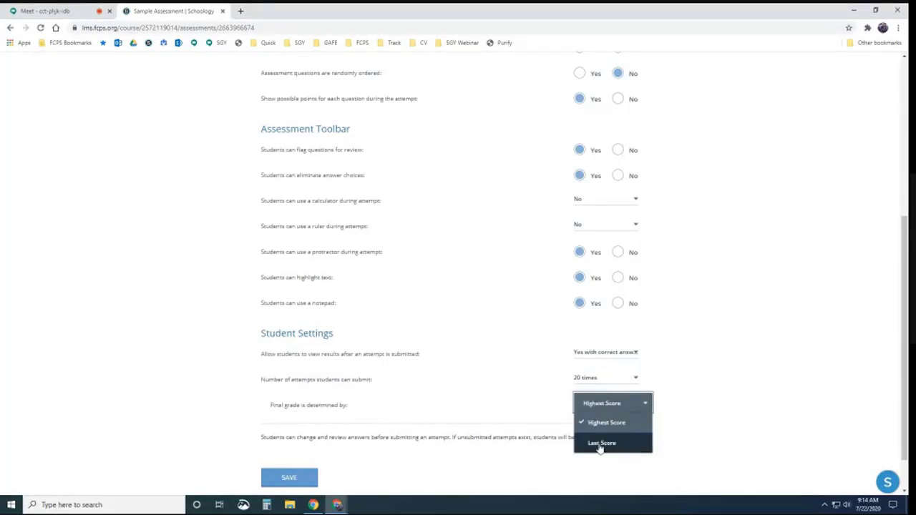
{"action": "left_click", "coordinate": [590, 423]}
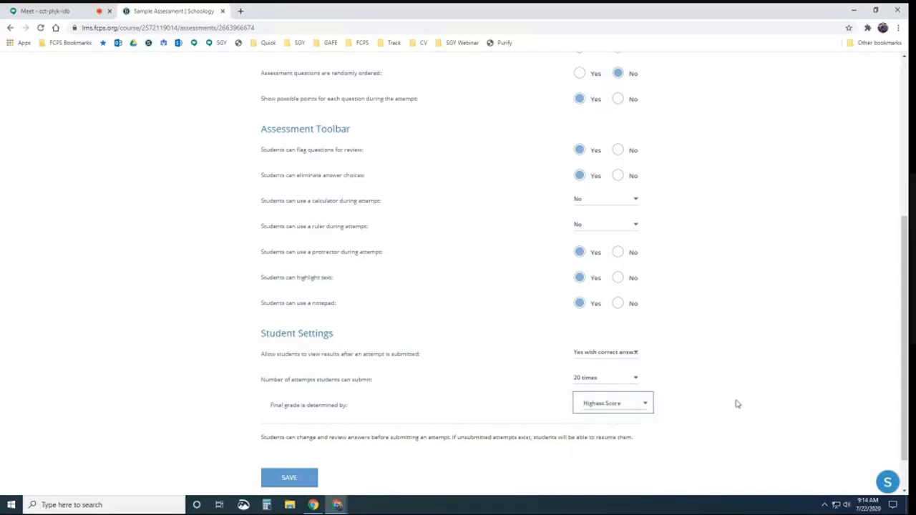
{"action": "left_click", "coordinate": [303, 480]}
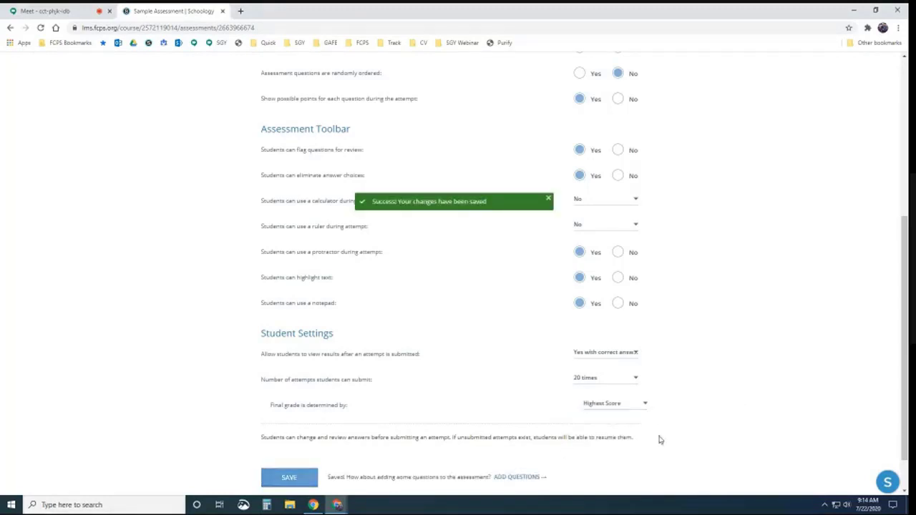
Step: Create a multiple choice question in the Sample Assessment with the text "What is 8 + 5 ?"
{"action": "scroll", "coordinate": [680, 391], "scroll_direction": "up", "scroll_amount": 5}
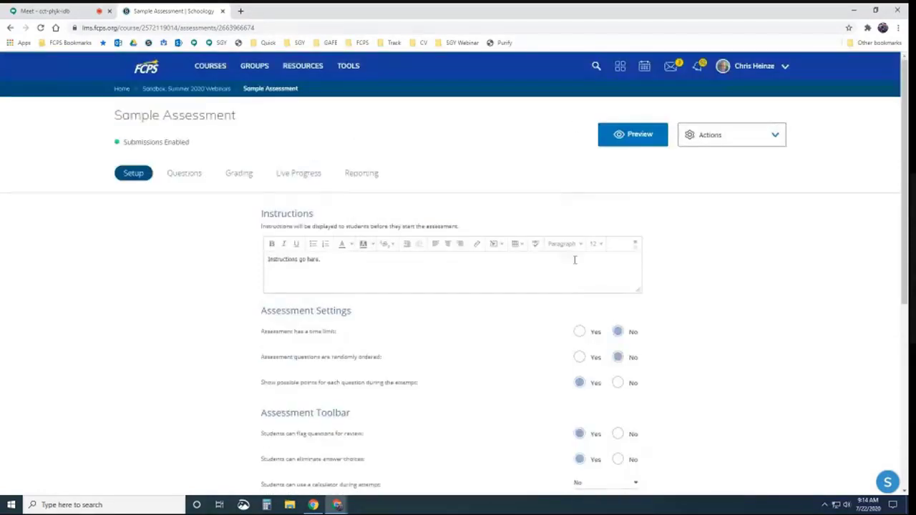
{"action": "left_click", "coordinate": [184, 176]}
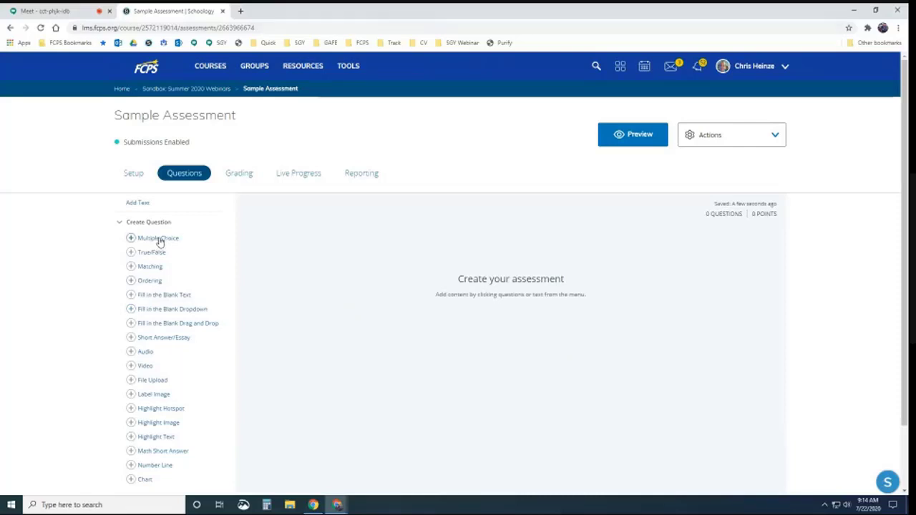
{"action": "scroll", "coordinate": [174, 370], "scroll_direction": "down", "scroll_amount": 1}
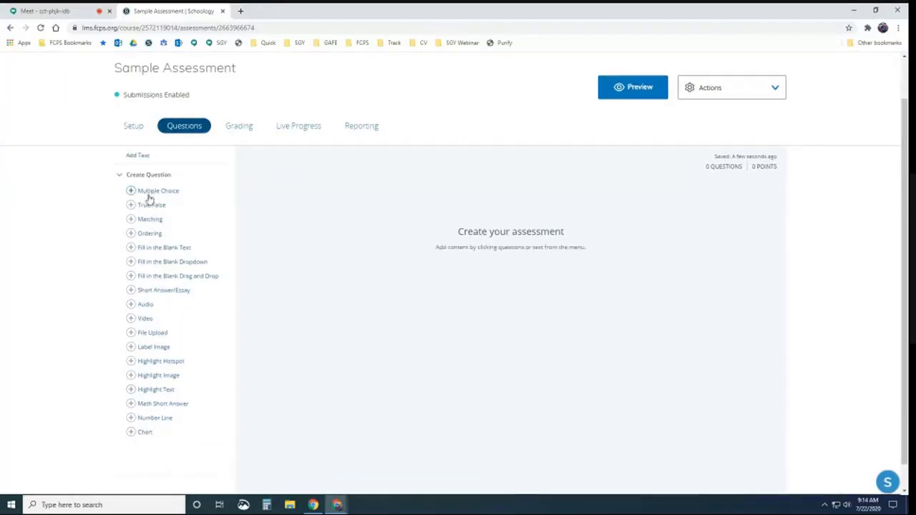
{"action": "left_click", "coordinate": [152, 192]}
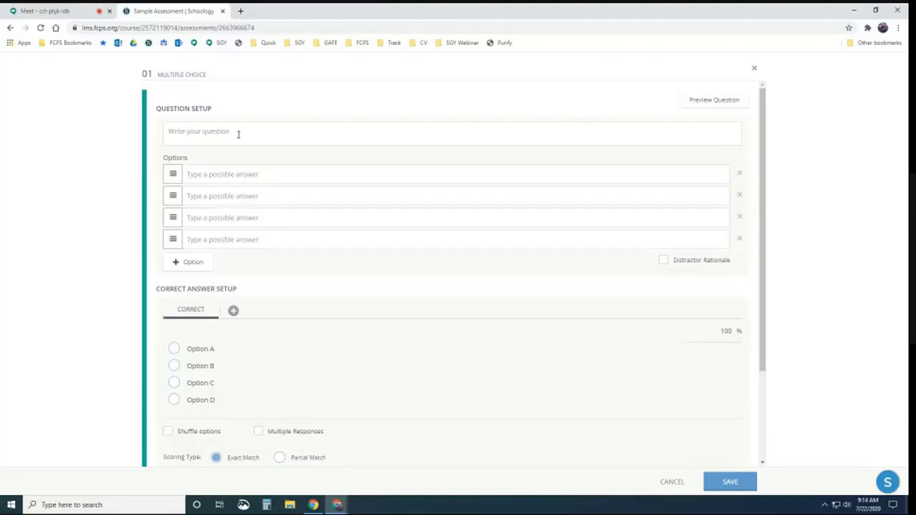
{"action": "left_click", "coordinate": [239, 133]}
{"action": "type", "text": "What is 8 + 5 ?"}
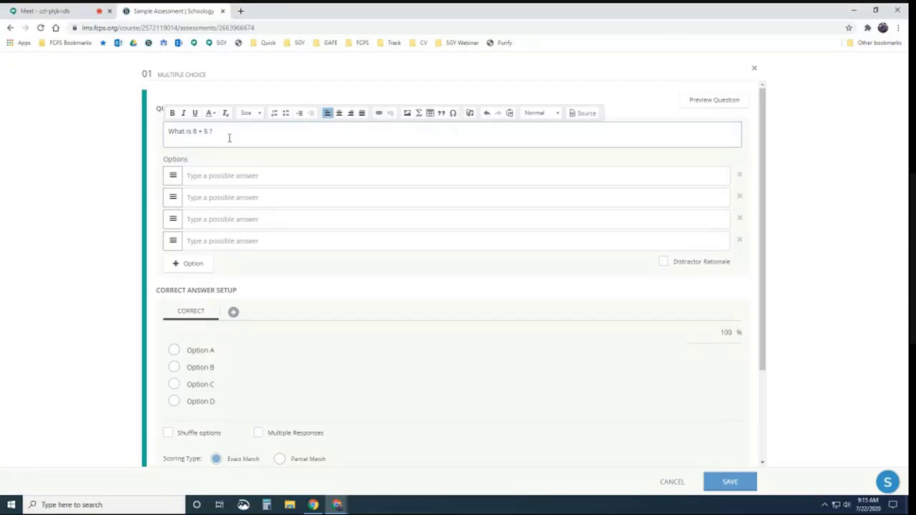
Step: Enter 3 as the first answer option, enable Distractor Rationale and give that option the rationale "Student subtracted"
{"action": "left_click", "coordinate": [223, 177]}
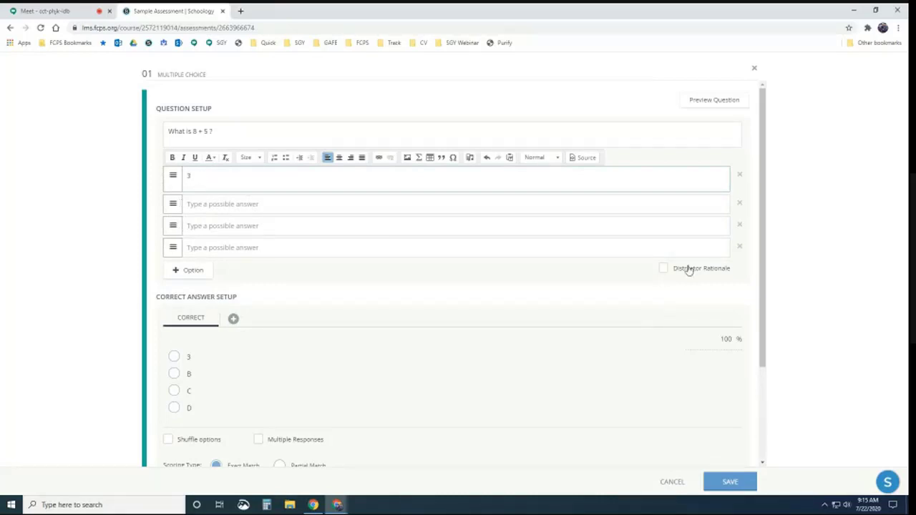
{"action": "left_click", "coordinate": [662, 269]}
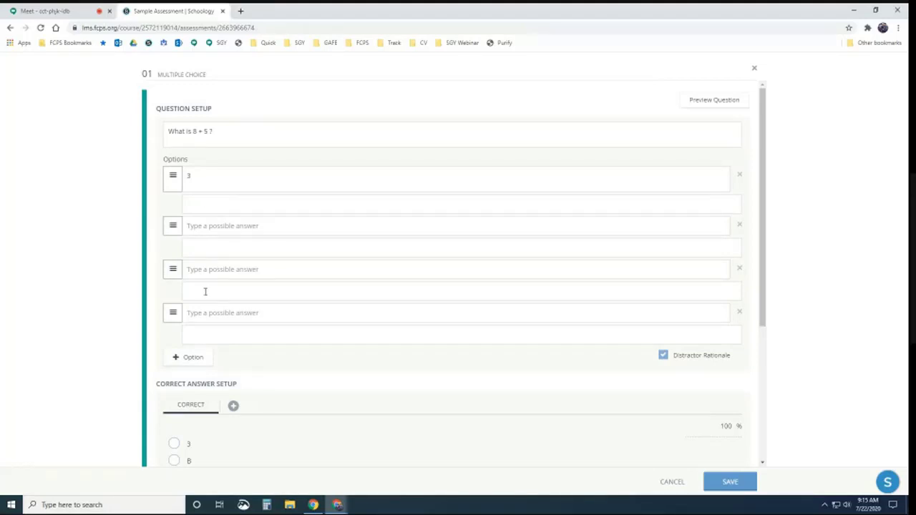
{"action": "left_click", "coordinate": [231, 204]}
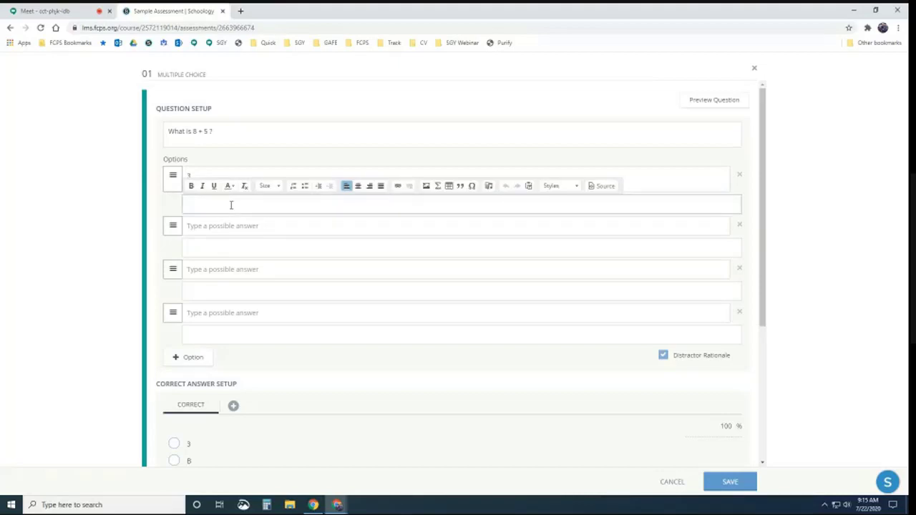
{"action": "type", "text": "5"}
{"action": "type", "text": "tudent subtrac"}
{"action": "type", "text": "ted"}
Step: Fill the second answer option with 12 and rationale "One less", and the third with 13 and rationale "Correct"
{"action": "left_click", "coordinate": [224, 224]}
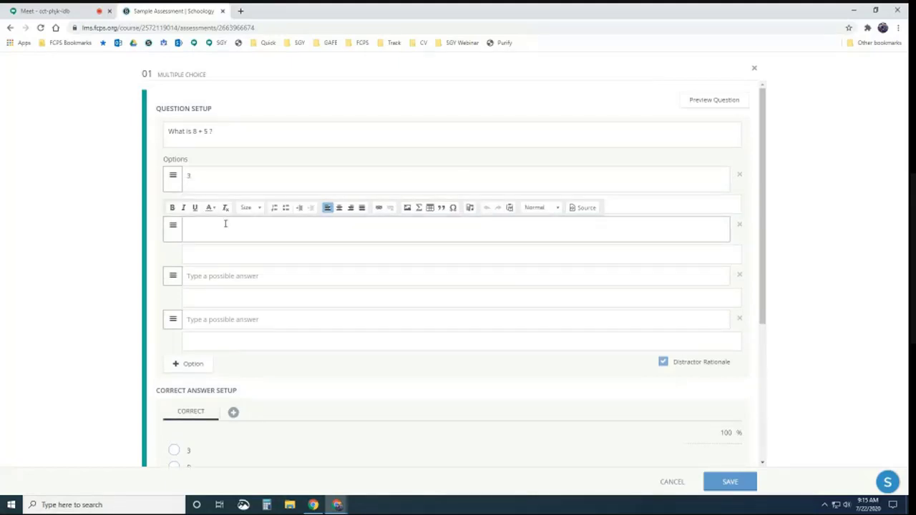
{"action": "type", "text": "12"}
{"action": "left_click", "coordinate": [215, 256]}
{"action": "type", "text": "Cne"}
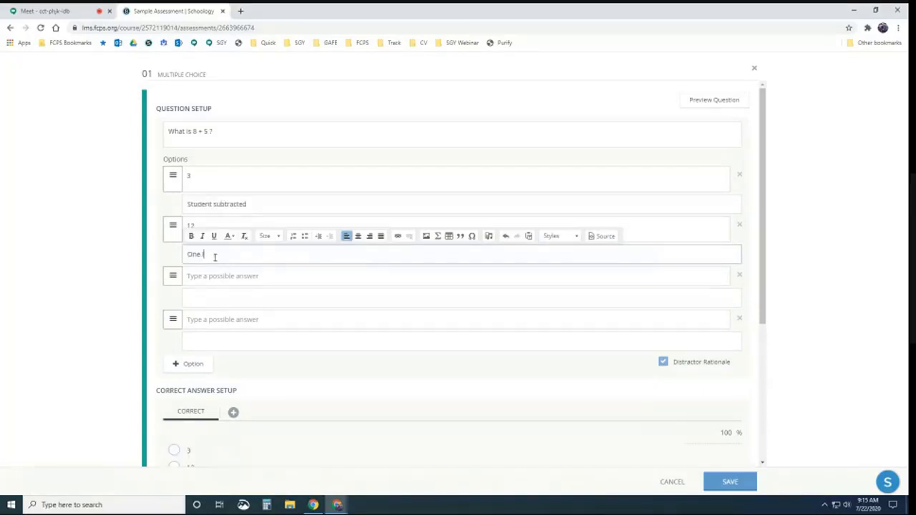
{"action": "left_click", "coordinate": [208, 276]}
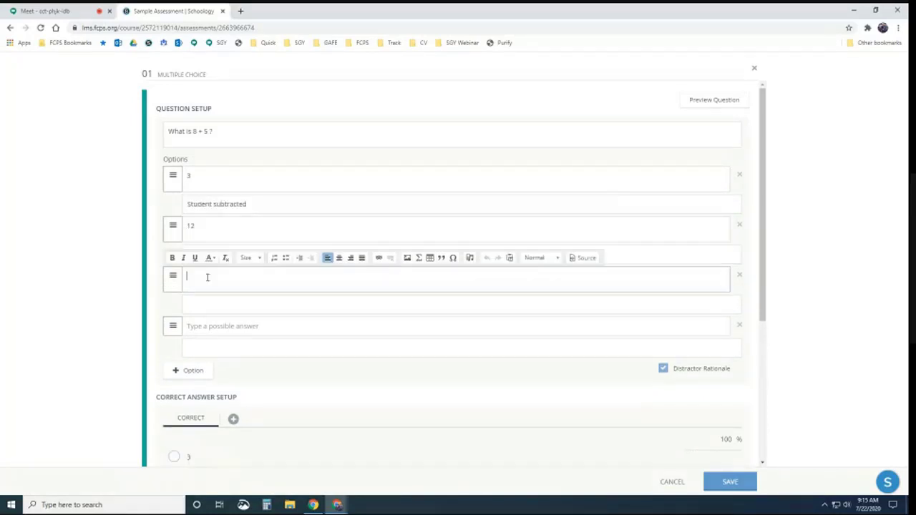
{"action": "type", "text": "13"}
{"action": "left_click", "coordinate": [217, 305]}
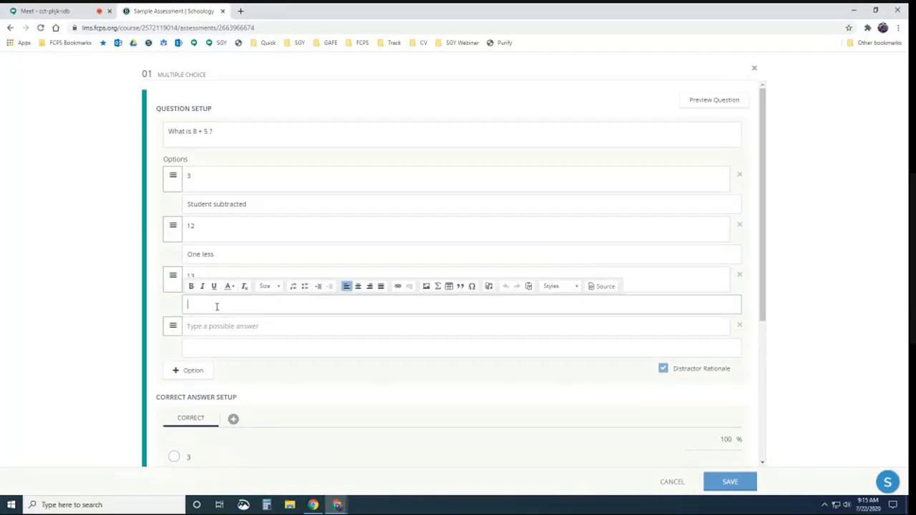
{"action": "type", "text": "Correct"}
Step: Fill the fourth option with 14 and rationale "One more", and add a fifth option 85 with rationale "Student concatenated numbers"
{"action": "left_click", "coordinate": [210, 328]}
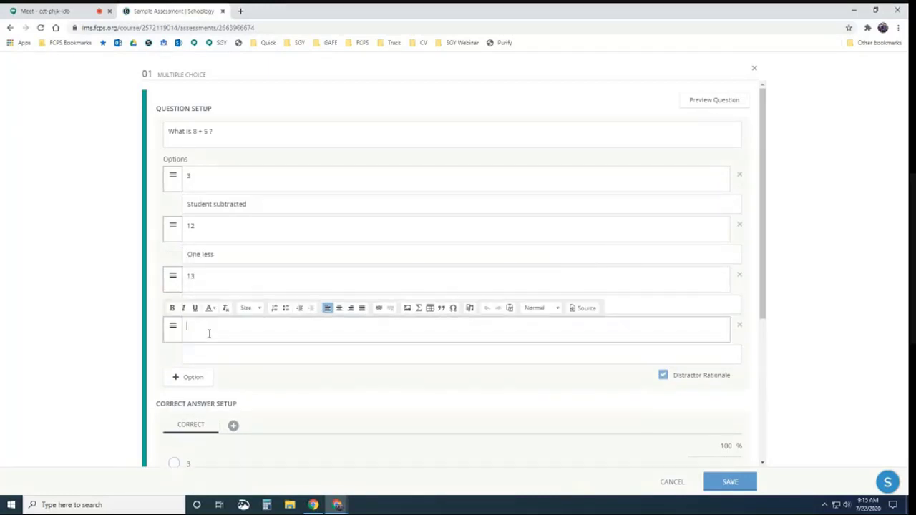
{"action": "type", "text": "14"}
{"action": "left_click", "coordinate": [206, 351]}
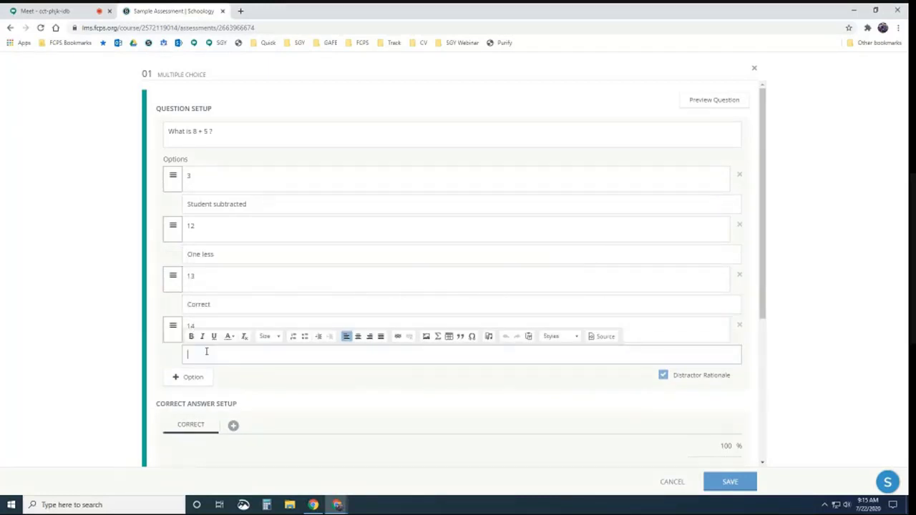
{"action": "type", "text": "One more"}
{"action": "left_click", "coordinate": [179, 379]}
{"action": "left_click", "coordinate": [204, 379]}
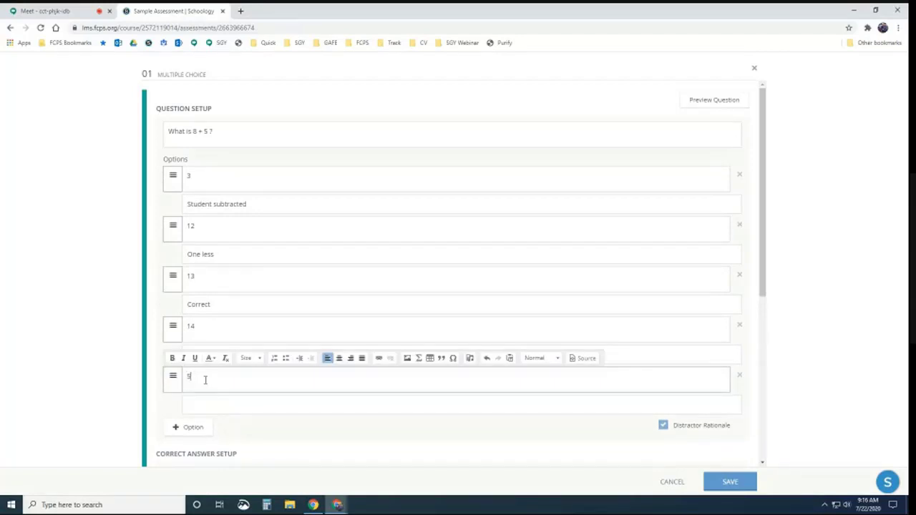
{"action": "type", "text": "85"}
{"action": "left_click", "coordinate": [203, 403]}
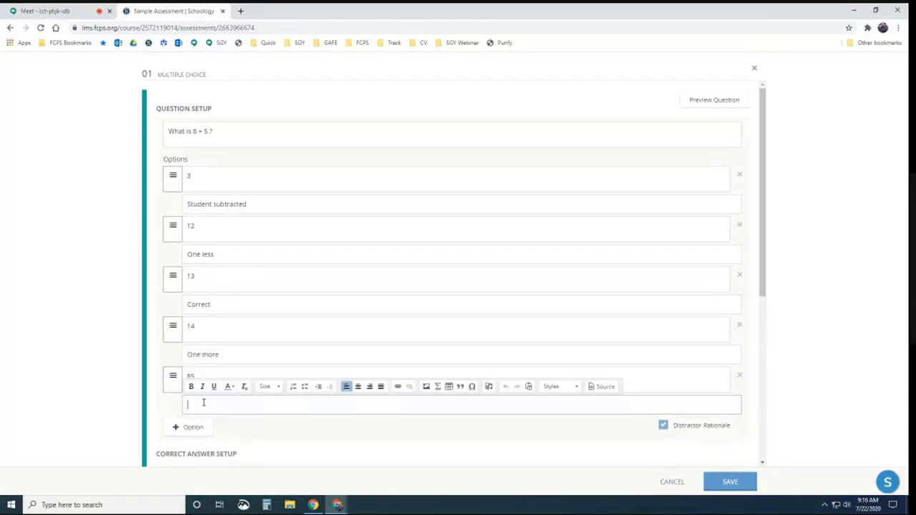
{"action": "type", "text": "Student concatenated numbers"}
Step: Toggle Distractor Rationale off and on to compare the option list, and leave it turned off
{"action": "left_click", "coordinate": [663, 425]}
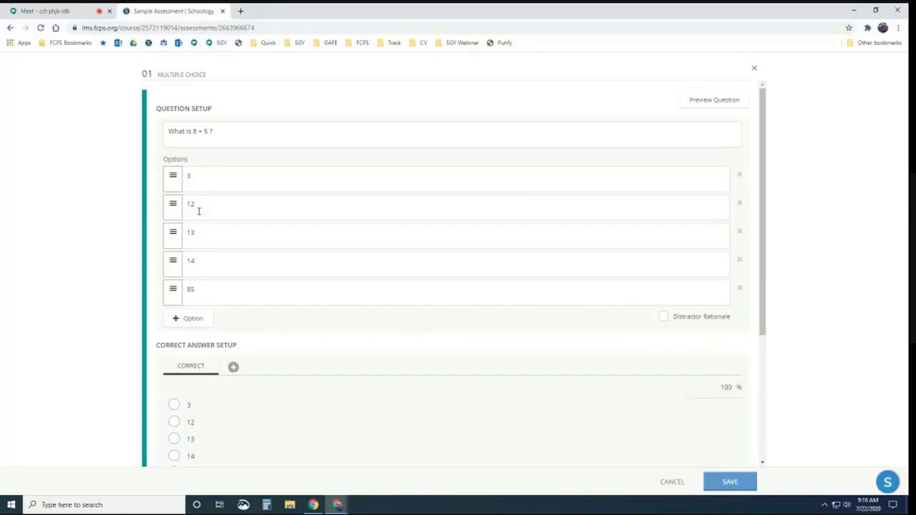
{"action": "left_click", "coordinate": [665, 319]}
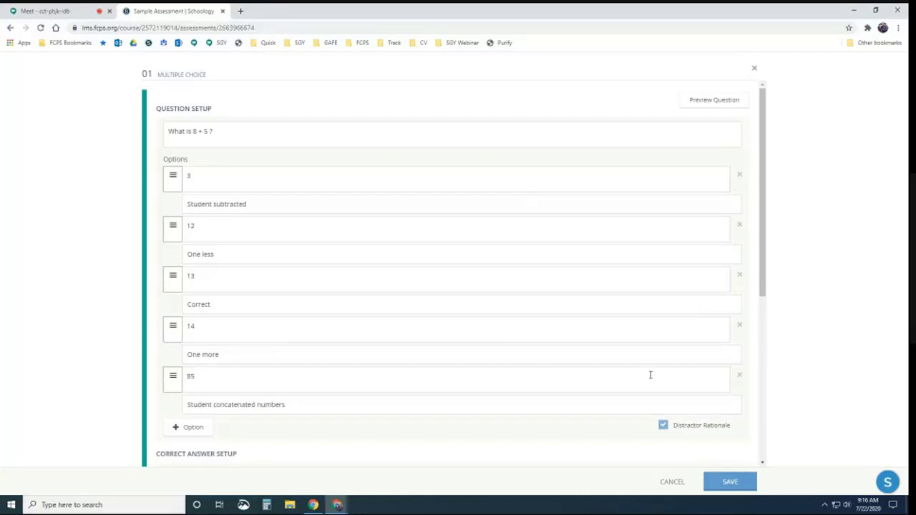
{"action": "left_click", "coordinate": [664, 427]}
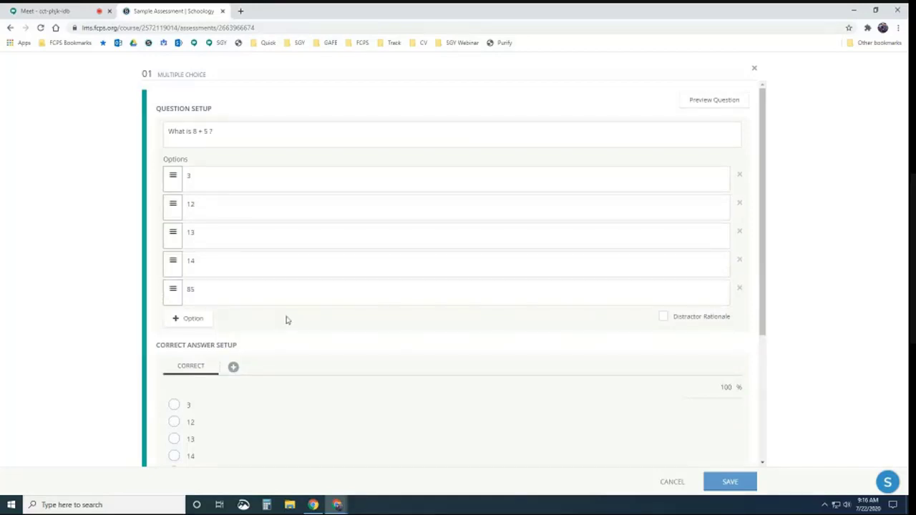
Step: Mark 13 as the correct answer, turn on Shuffle options and save the multiple choice question
{"action": "scroll", "coordinate": [287, 320], "scroll_direction": "down", "scroll_amount": 1}
{"action": "scroll", "coordinate": [286, 320], "scroll_direction": "down", "scroll_amount": 1}
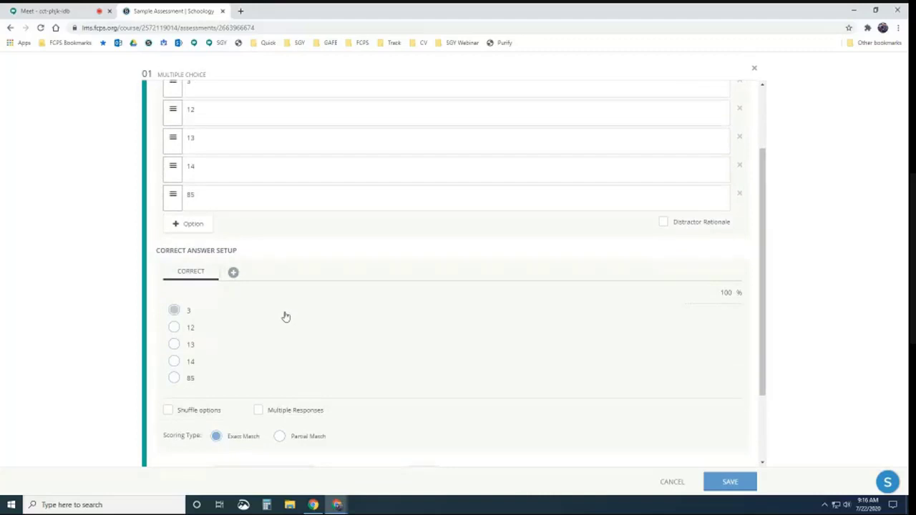
{"action": "left_click", "coordinate": [173, 346]}
{"action": "left_click", "coordinate": [168, 413]}
{"action": "left_click", "coordinate": [728, 485]}
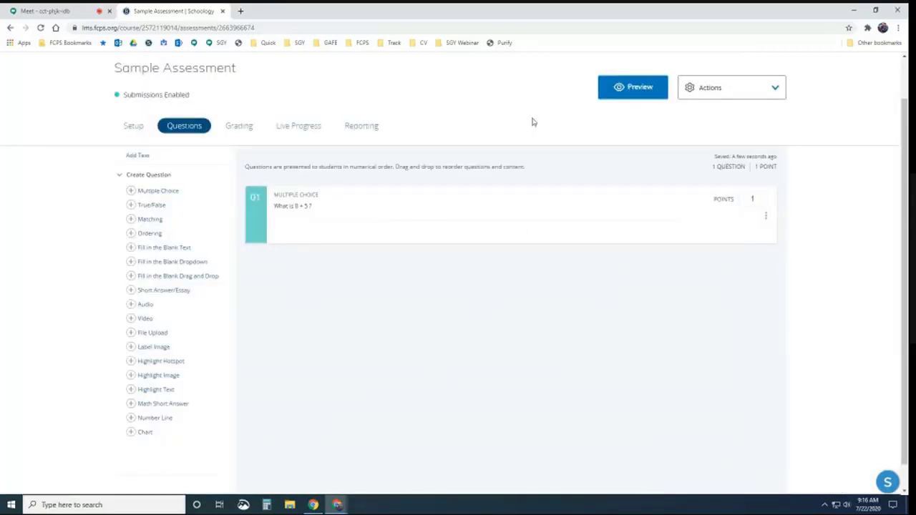
Step: Preview the saved question, try answers 14 and 13, show the answers, try 85 and close the question
{"action": "left_click", "coordinate": [293, 206]}
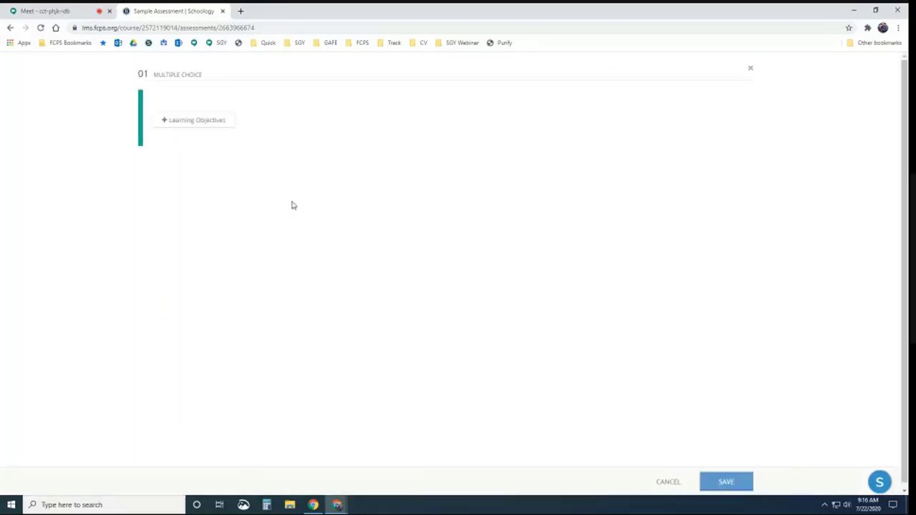
{"action": "left_click", "coordinate": [712, 100]}
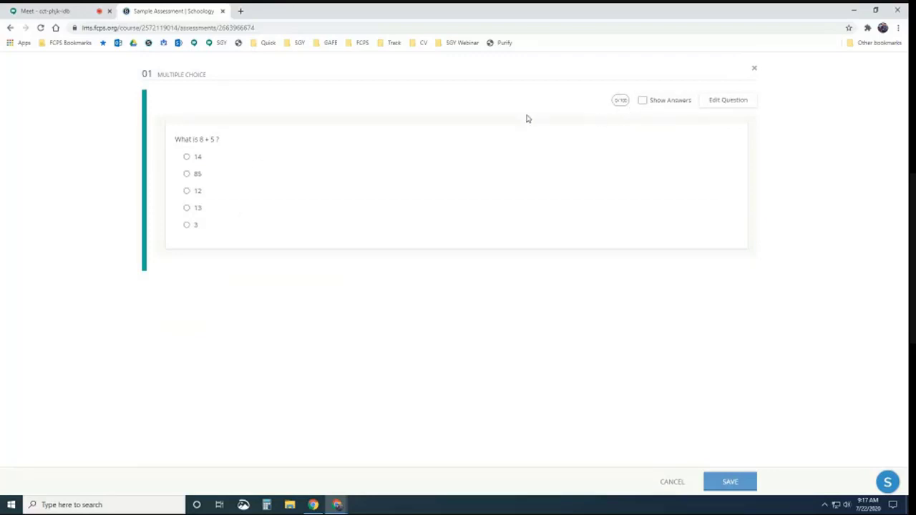
{"action": "left_click", "coordinate": [187, 157]}
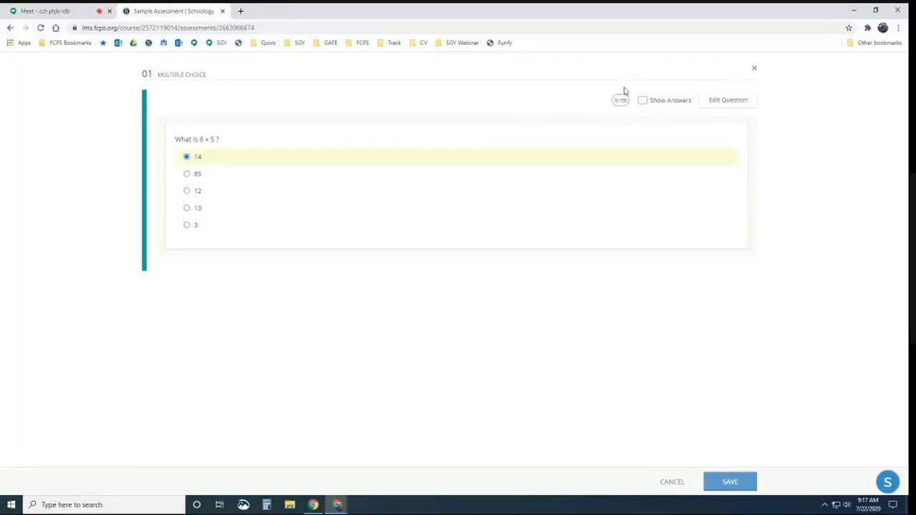
{"action": "left_click", "coordinate": [186, 208]}
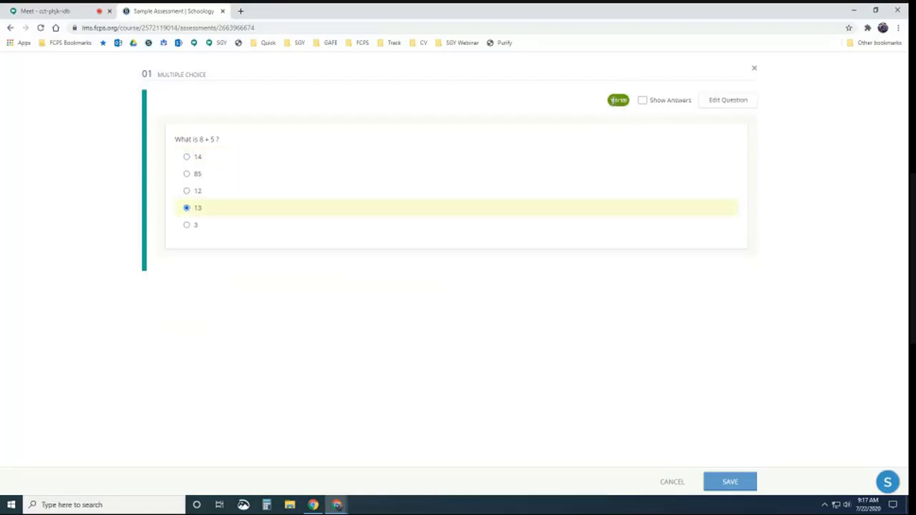
{"action": "left_click", "coordinate": [643, 101]}
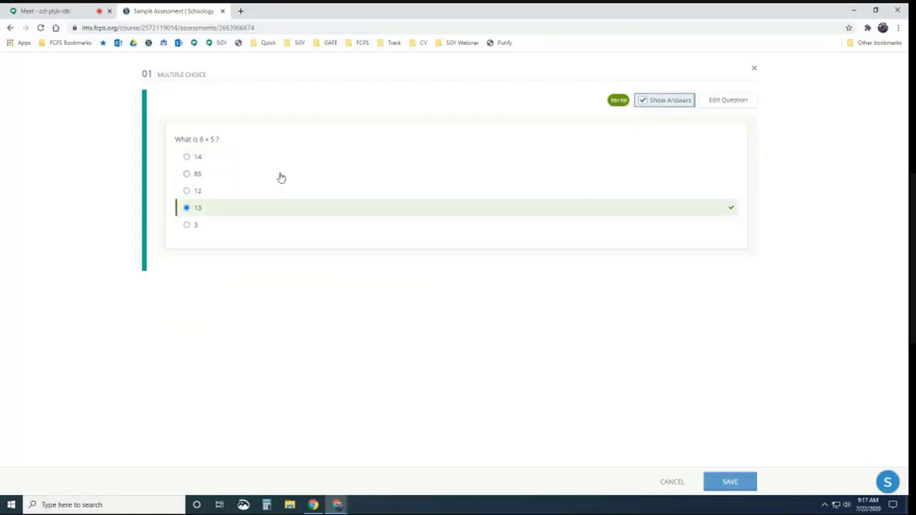
{"action": "left_click", "coordinate": [229, 181]}
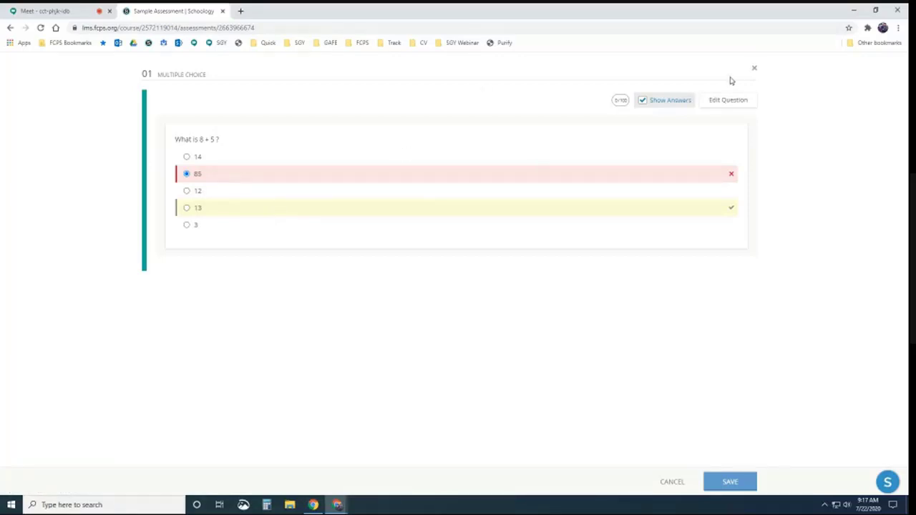
{"action": "left_click", "coordinate": [754, 70]}
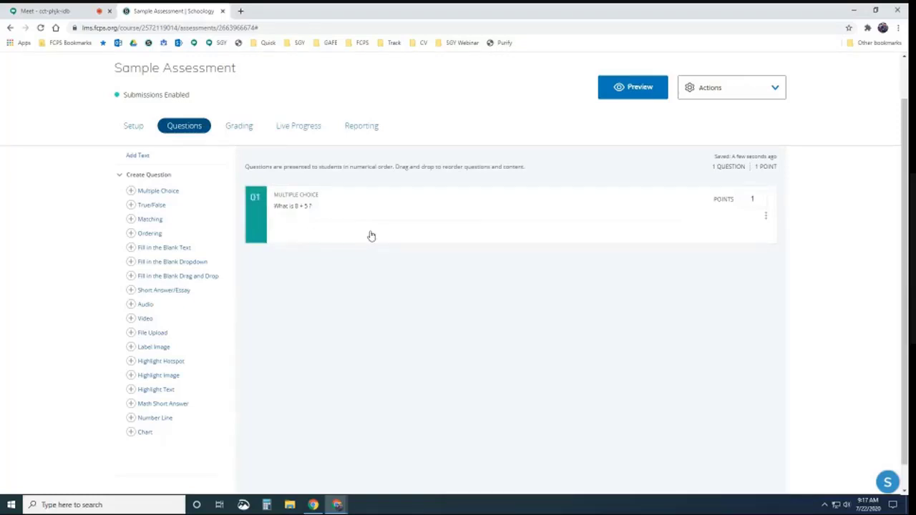
Step: Reopen the multiple choice question, preview its shuffled options and return to editing the question
{"action": "left_click", "coordinate": [312, 215]}
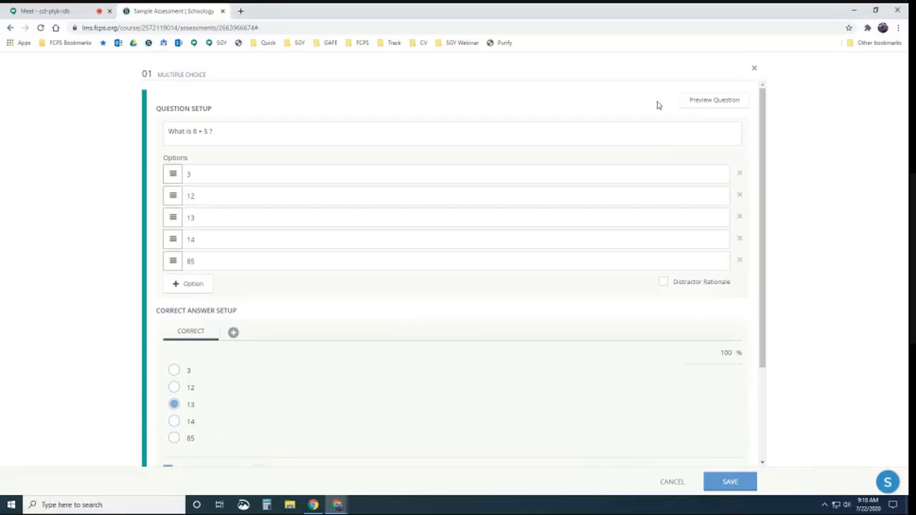
{"action": "left_click", "coordinate": [713, 105]}
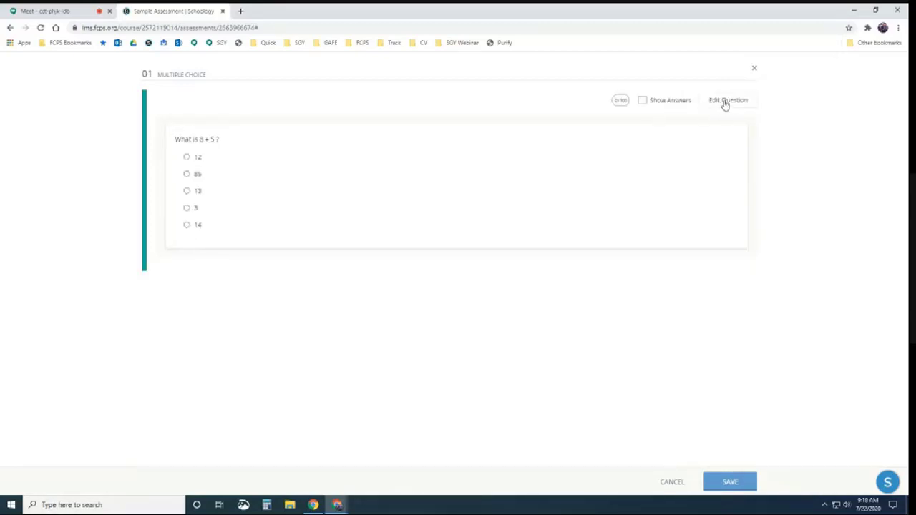
{"action": "left_click", "coordinate": [725, 102]}
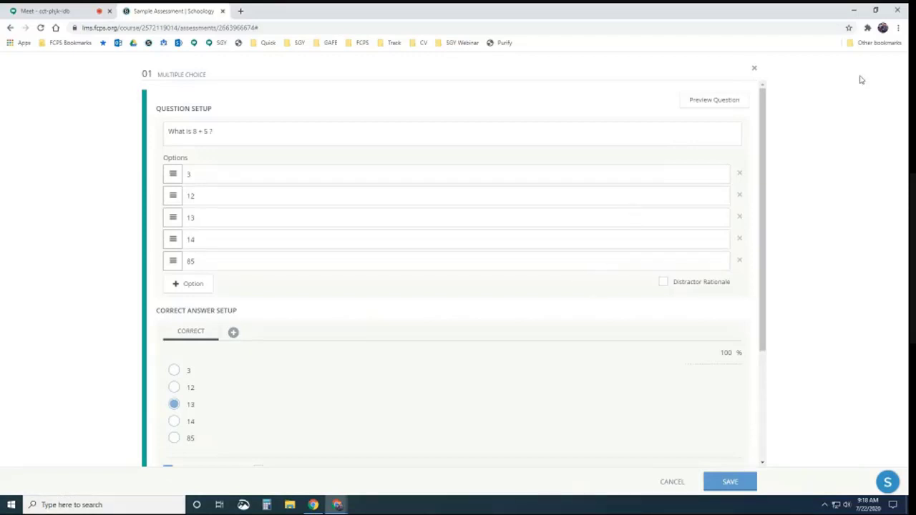
Step: Switch to the Student 2 browser profile and open the Schoology home page as the test student
{"action": "left_click", "coordinate": [882, 27]}
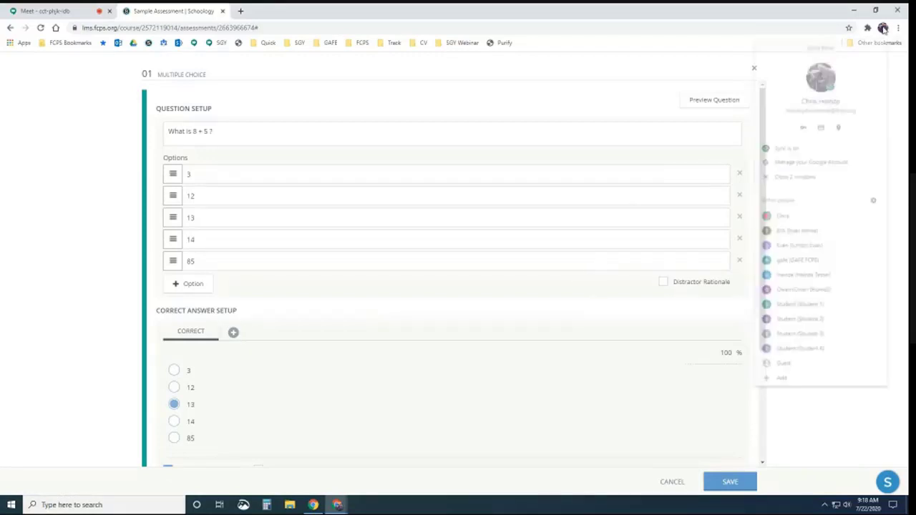
{"action": "left_click", "coordinate": [791, 322]}
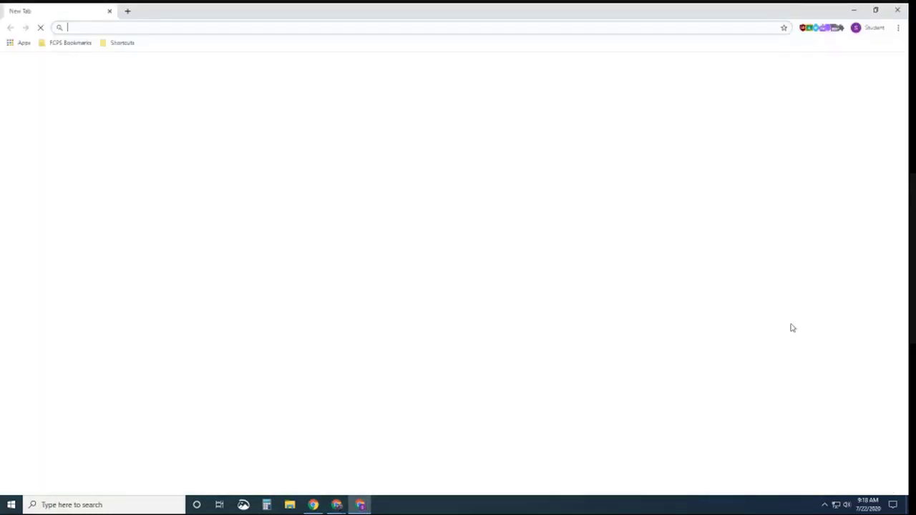
{"action": "left_click", "coordinate": [423, 248]}
{"action": "left_click", "coordinate": [713, 278]}
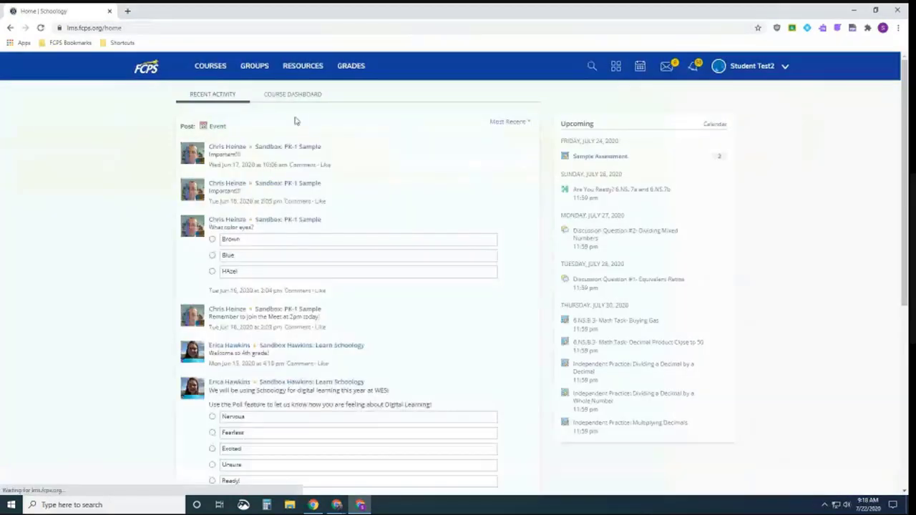
Step: Open Sample Assessment in the Sandbox: Summer 2020 Webinars course and start an attempt
{"action": "left_click", "coordinate": [210, 66]}
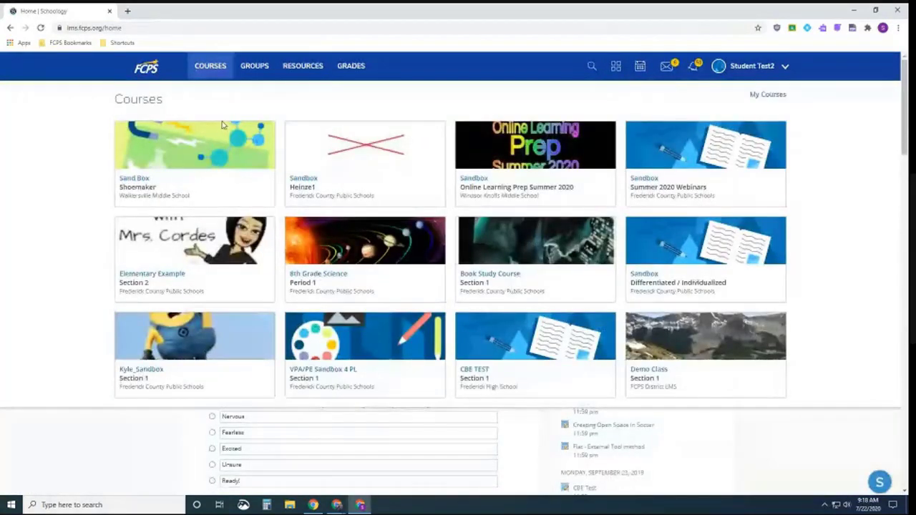
{"action": "left_click", "coordinate": [693, 187]}
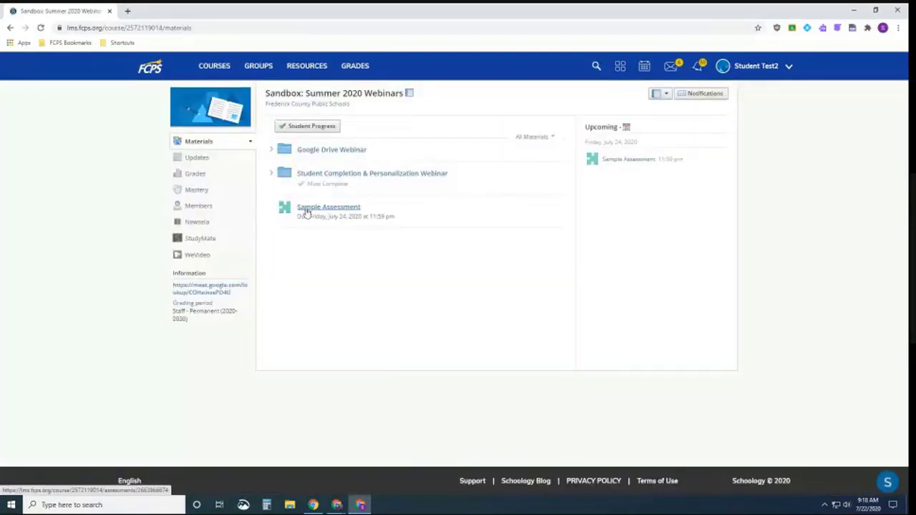
{"action": "left_click", "coordinate": [319, 209]}
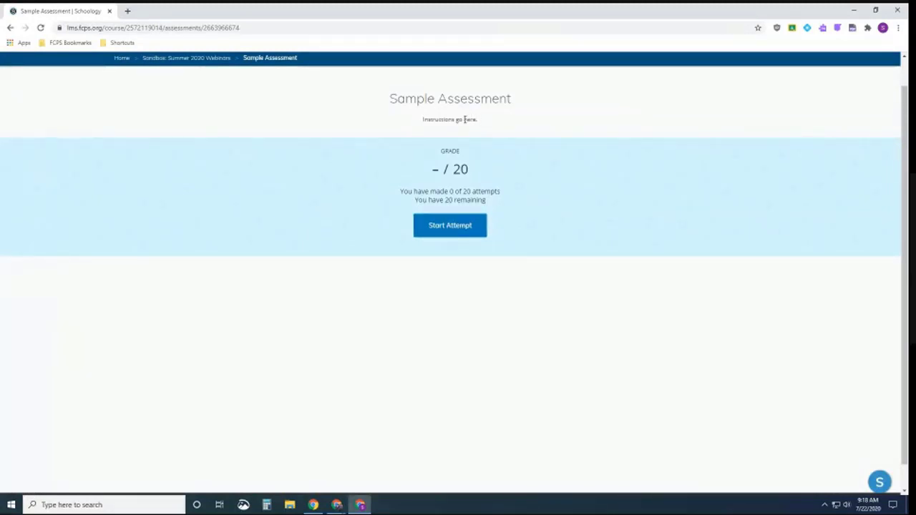
{"action": "left_click", "coordinate": [454, 230]}
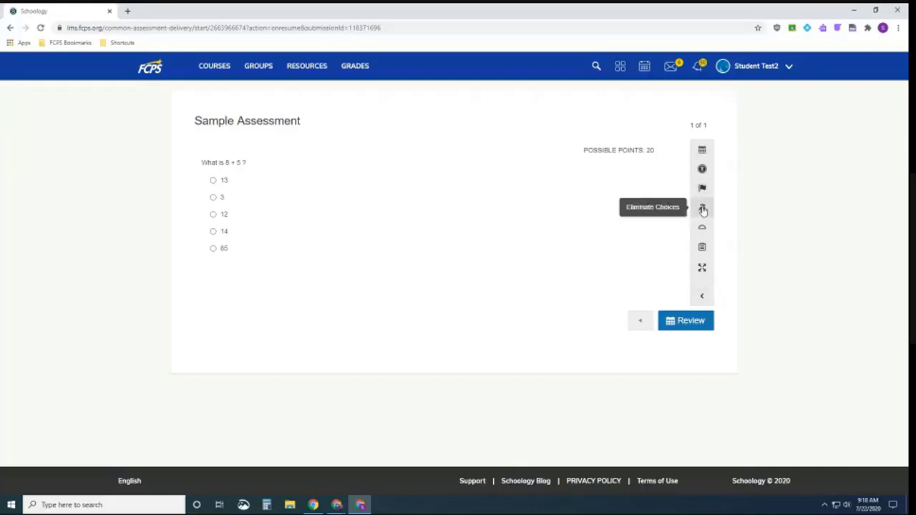
Step: Show the protractor on the question, move it slightly up the page and hide it again
{"action": "left_click", "coordinate": [703, 229]}
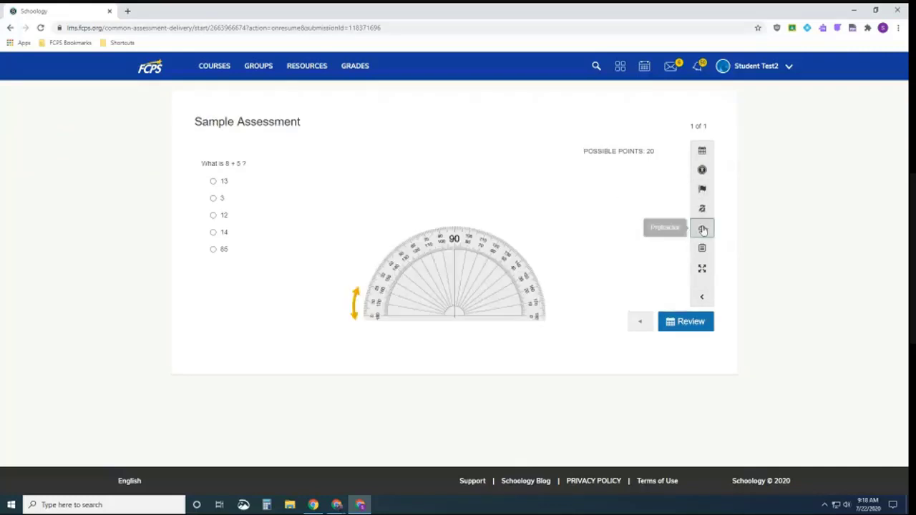
{"action": "mouse_move", "coordinate": [454, 228]}
{"action": "left_mouse_down"}
{"action": "mouse_move", "coordinate": [301, 228]}
{"action": "mouse_move", "coordinate": [466, 228]}
{"action": "left_mouse_up"}
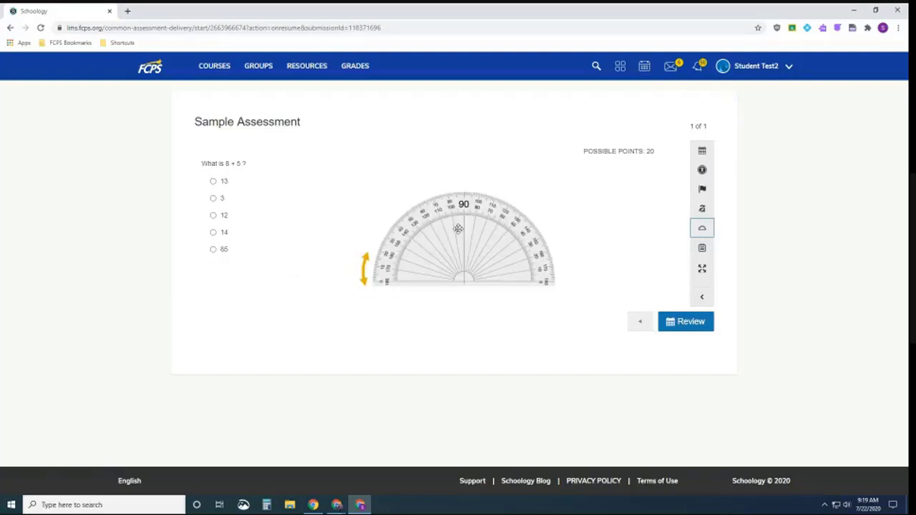
{"action": "left_click", "coordinate": [702, 229]}
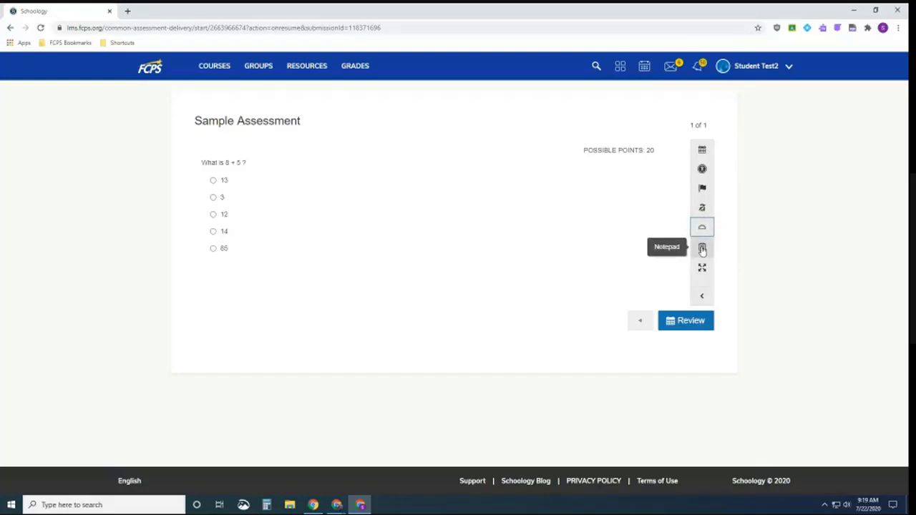
Step: Try the notepad beside the assessment and close it, then switch full-screen view on and off
{"action": "left_click", "coordinate": [703, 248]}
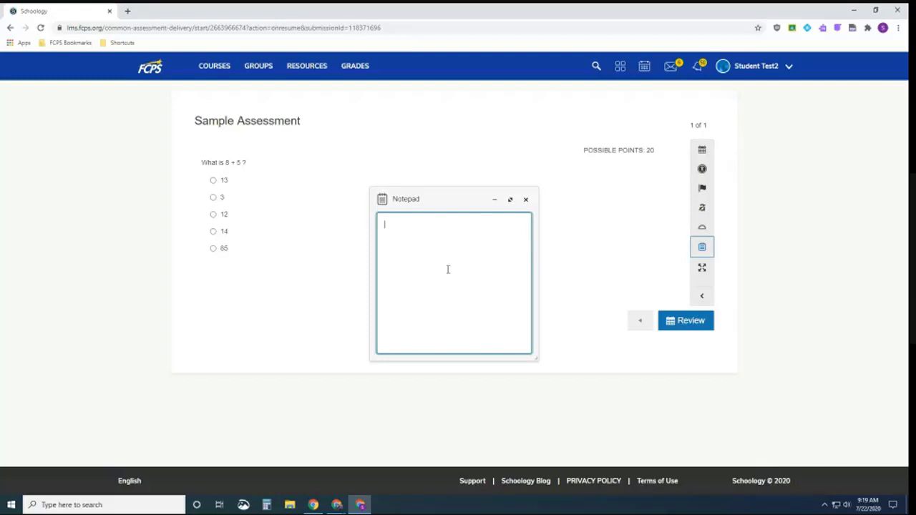
{"action": "left_click_drag", "start_coordinate": [429, 191], "coordinate": [797, 145]}
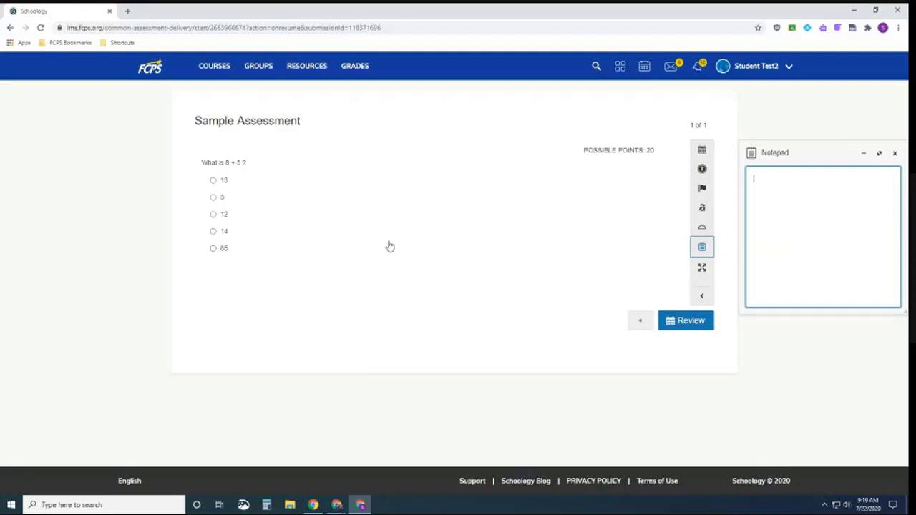
{"action": "left_click", "coordinate": [894, 154]}
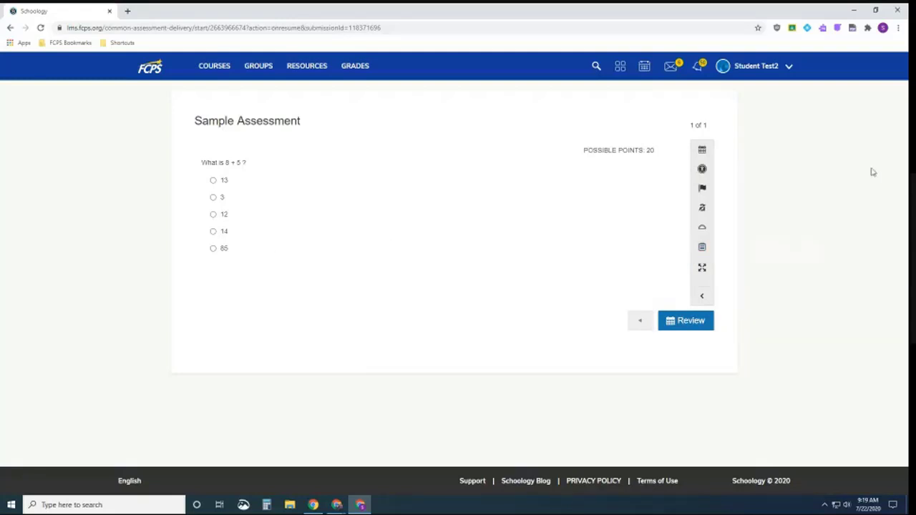
{"action": "left_click", "coordinate": [702, 269]}
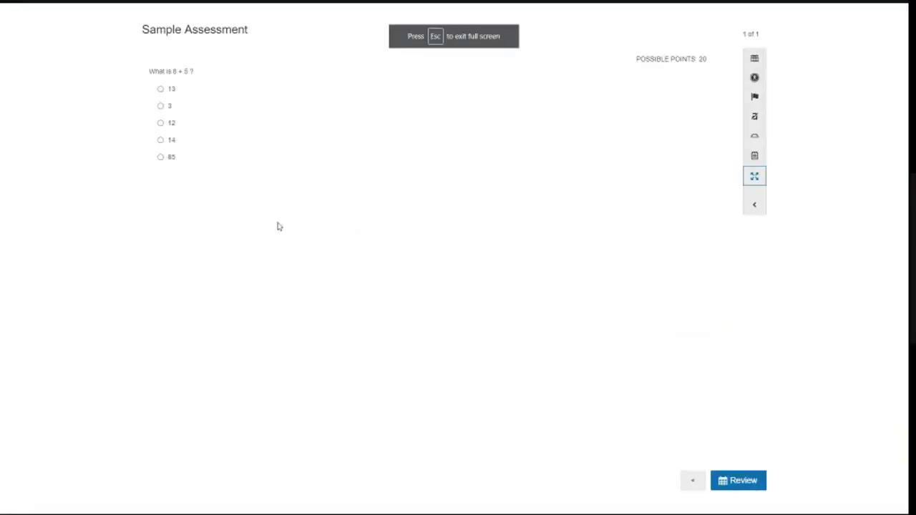
{"action": "left_click", "coordinate": [756, 176]}
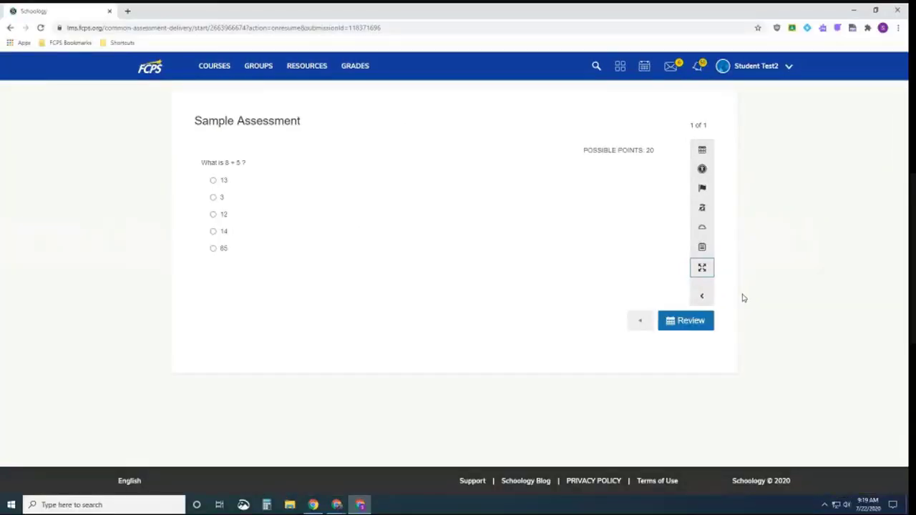
Step: Examine the accessibility options for color scheme, font size and zoom, trying Huge (175%) and Normal (100%), and cancel the dialog
{"action": "left_click", "coordinate": [702, 170]}
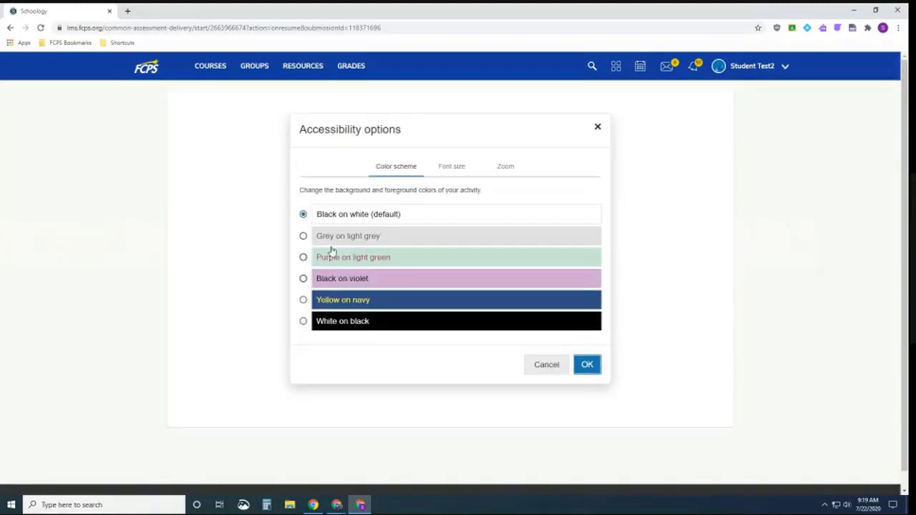
{"action": "left_click", "coordinate": [445, 166]}
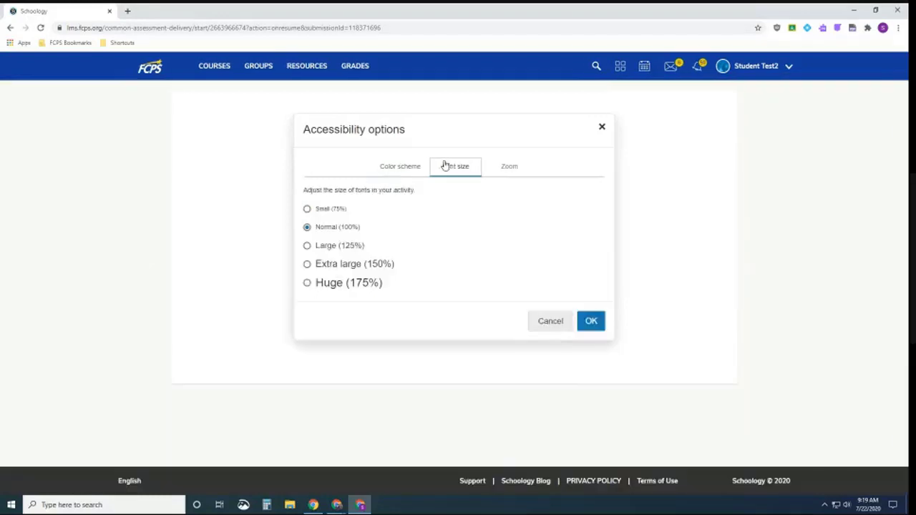
{"action": "left_click", "coordinate": [308, 283]}
{"action": "left_click", "coordinate": [307, 227]}
{"action": "left_click", "coordinate": [508, 167]}
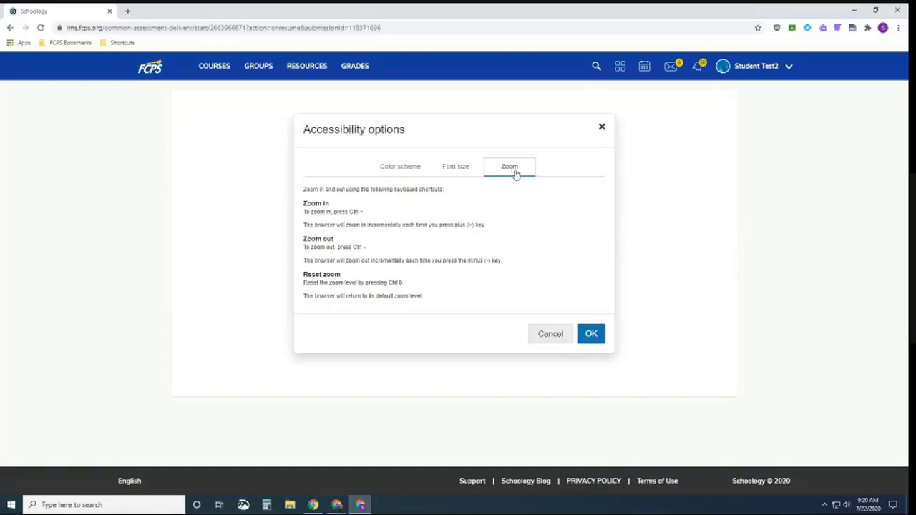
{"action": "left_click", "coordinate": [552, 334]}
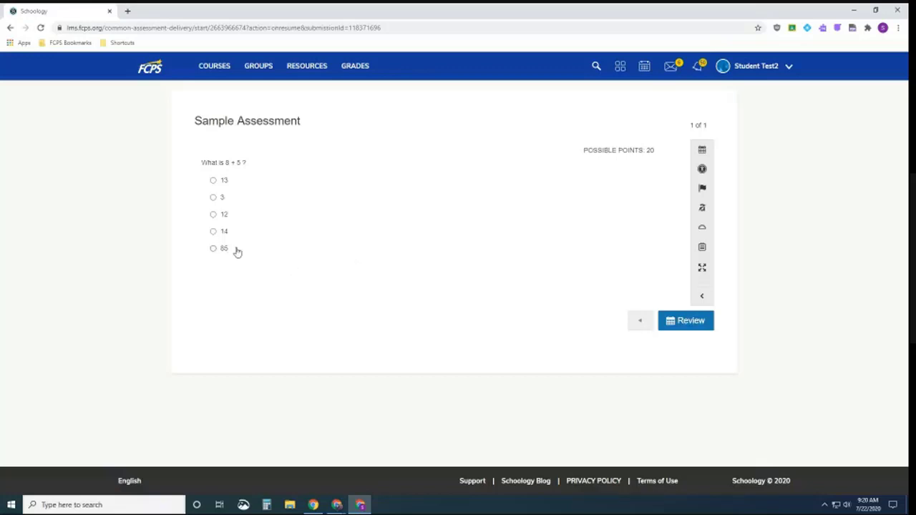
Step: Eliminate choices 85 and 3 for "What is 8 + 5 ?" and select 13 as the answer
{"action": "left_click", "coordinate": [702, 209]}
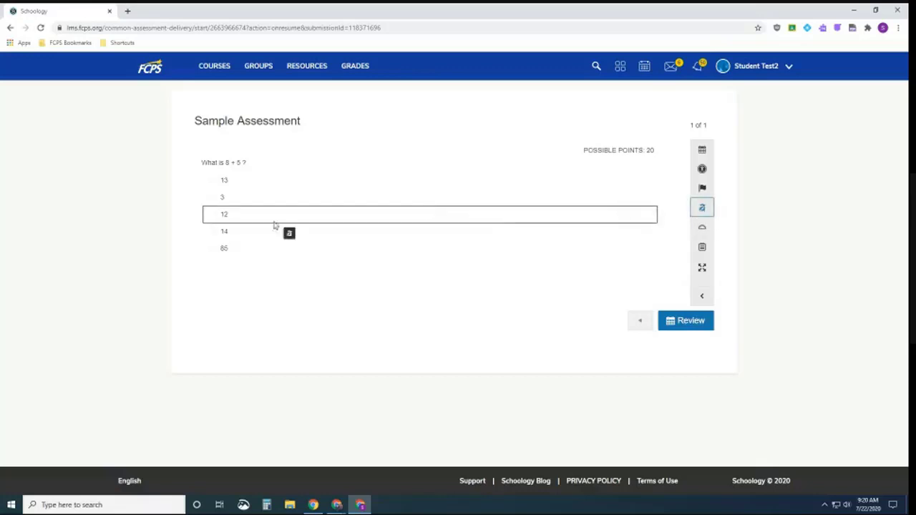
{"action": "left_click", "coordinate": [237, 249]}
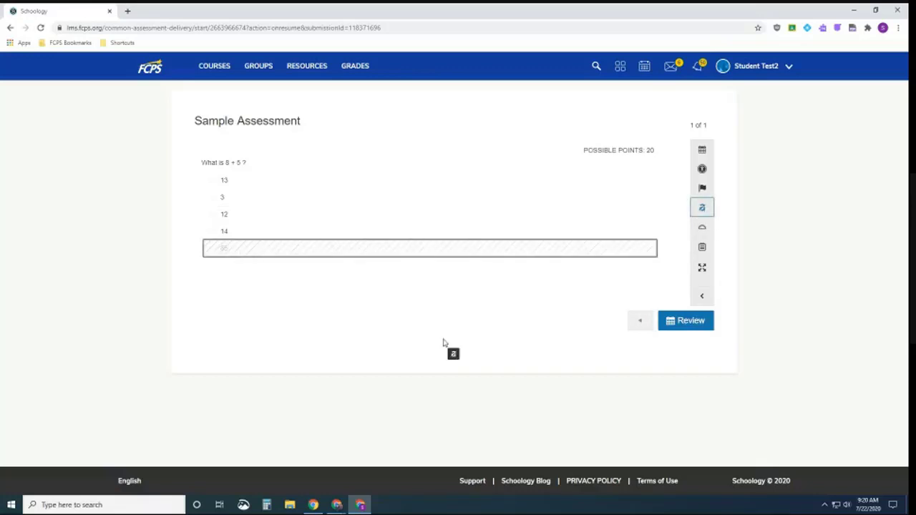
{"action": "left_click", "coordinate": [251, 199]}
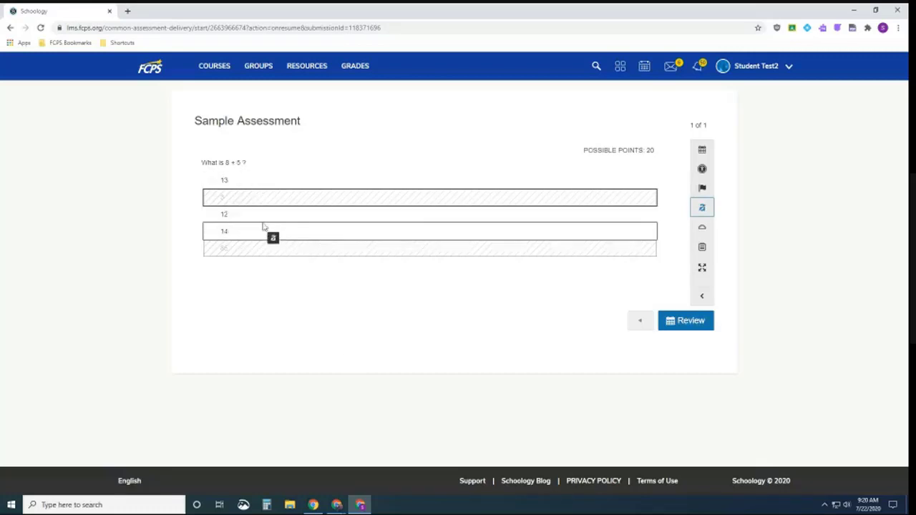
{"action": "left_click", "coordinate": [703, 208]}
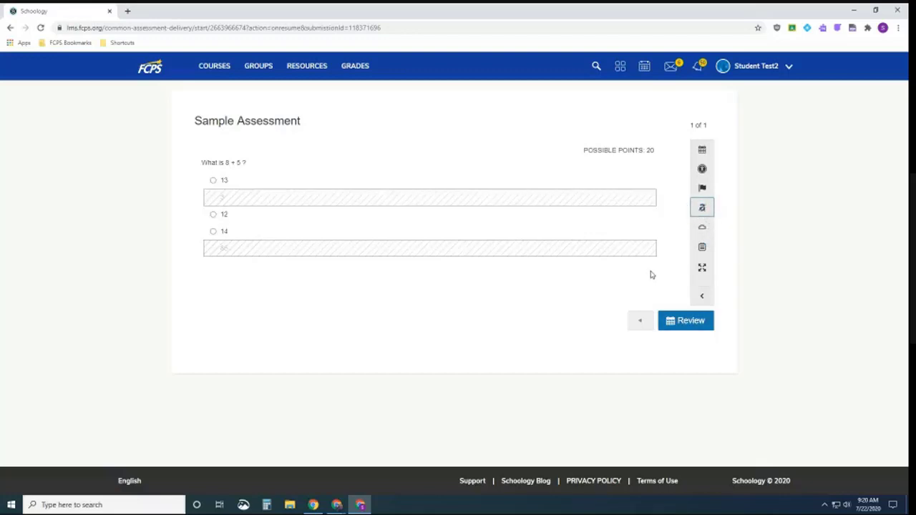
{"action": "left_click", "coordinate": [213, 181]}
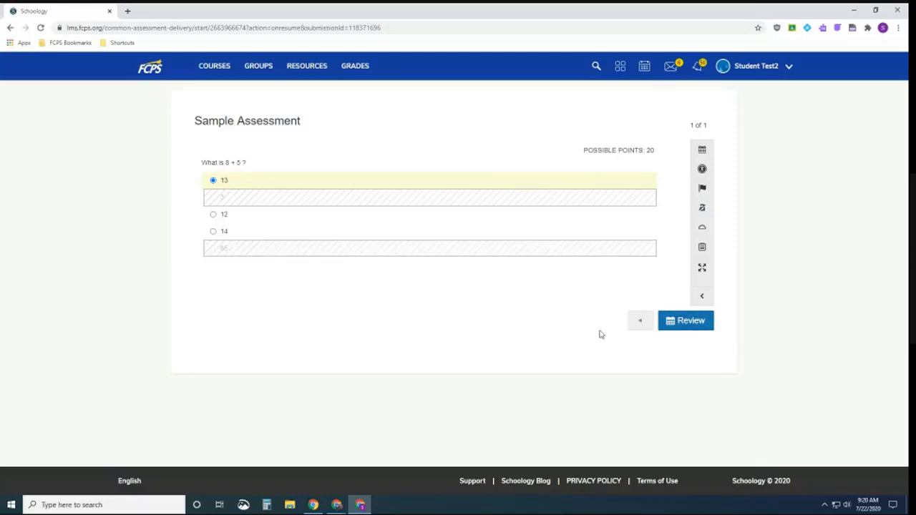
Step: Flag question 1, check it in the review with the Flagged filter on and off, and return to the question
{"action": "left_click", "coordinate": [681, 322]}
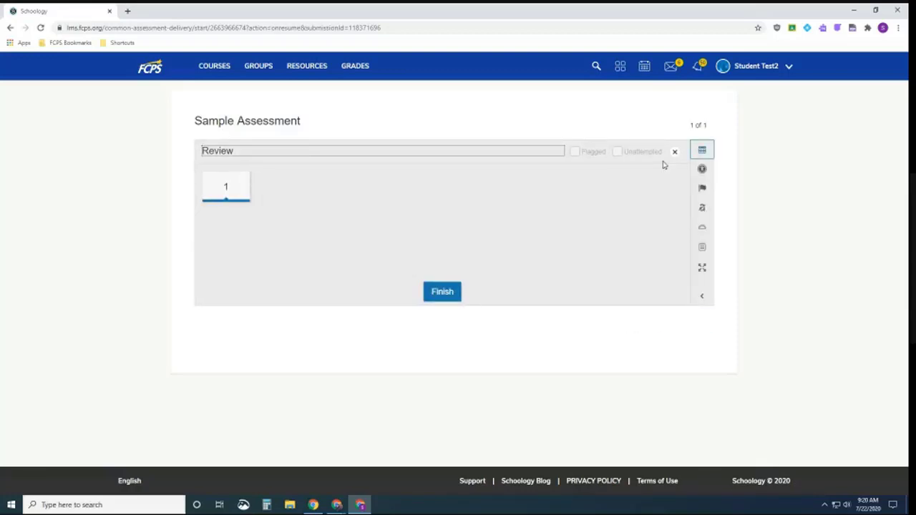
{"action": "left_click", "coordinate": [226, 188]}
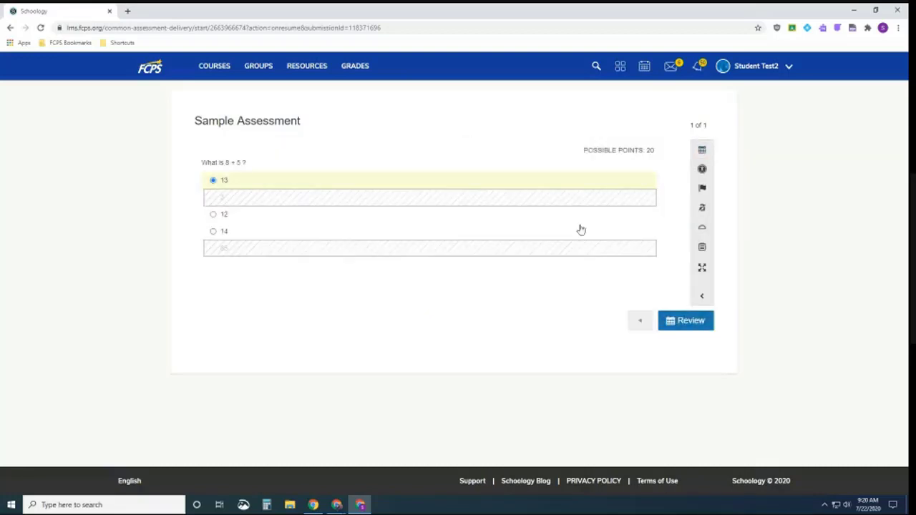
{"action": "left_click", "coordinate": [704, 189]}
{"action": "left_click", "coordinate": [682, 326]}
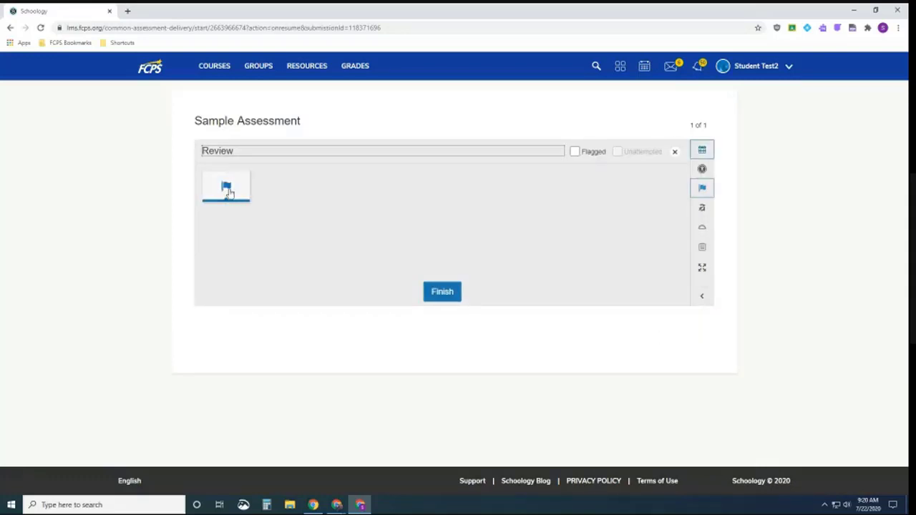
{"action": "mouse_move", "coordinate": [227, 197]}
{"action": "left_click", "coordinate": [576, 152]}
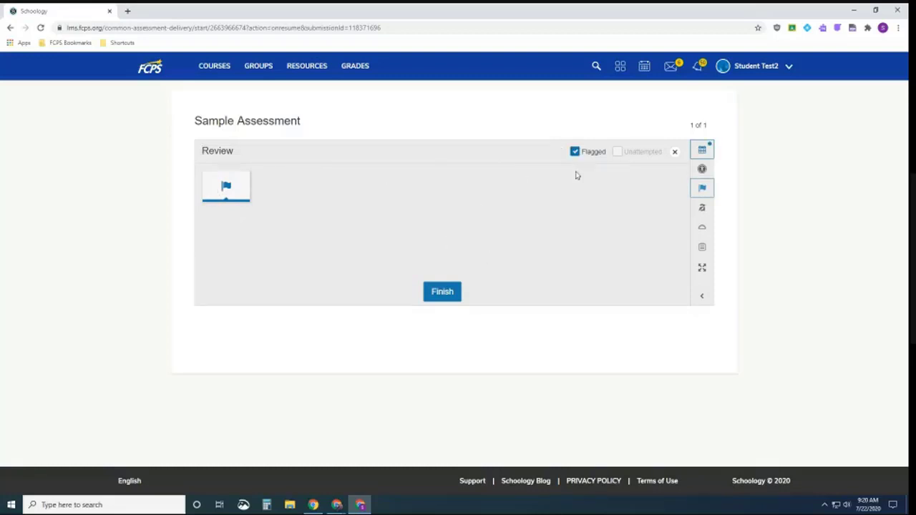
{"action": "left_click", "coordinate": [575, 152]}
{"action": "left_click", "coordinate": [212, 190]}
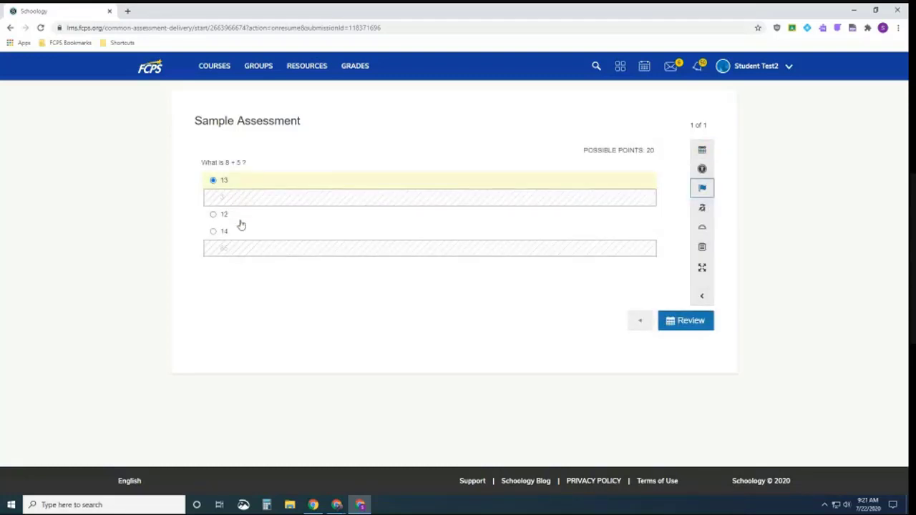
Step: Finish the attempt from the review and submit the activity
{"action": "left_click", "coordinate": [669, 320]}
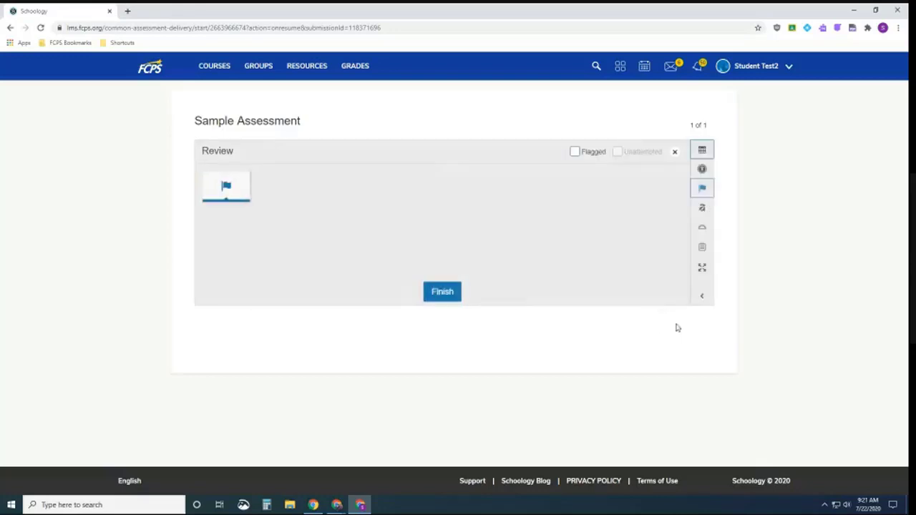
{"action": "left_click", "coordinate": [452, 296]}
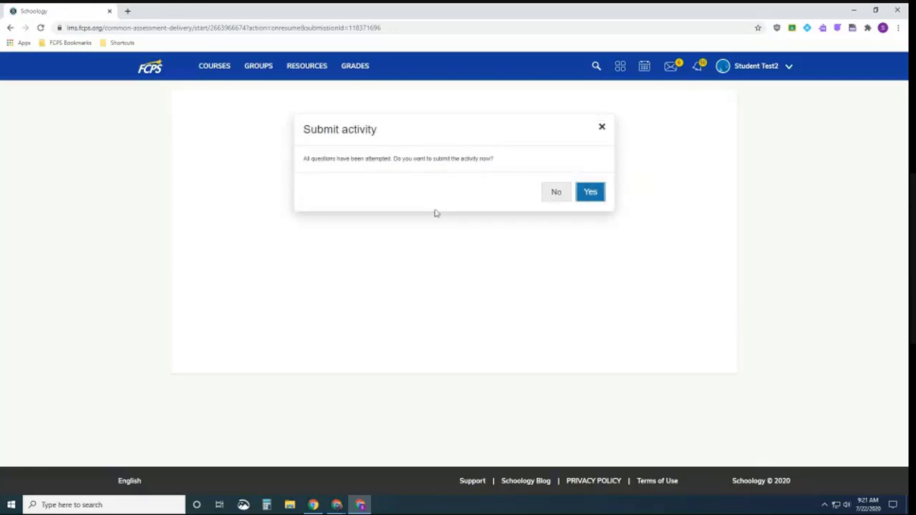
{"action": "left_click", "coordinate": [604, 192]}
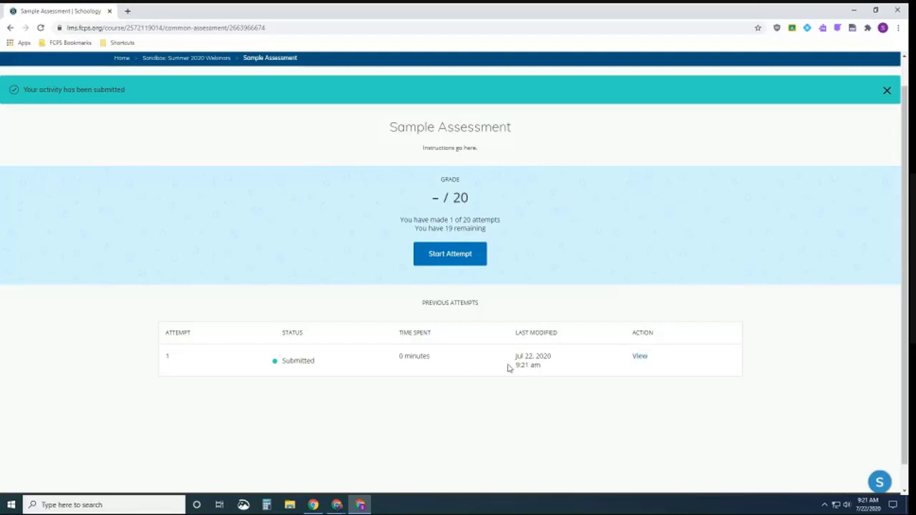
Step: Switch to the teacher's Sample Assessment browser window and close the question 1 editor
{"action": "mouse_move", "coordinate": [337, 503]}
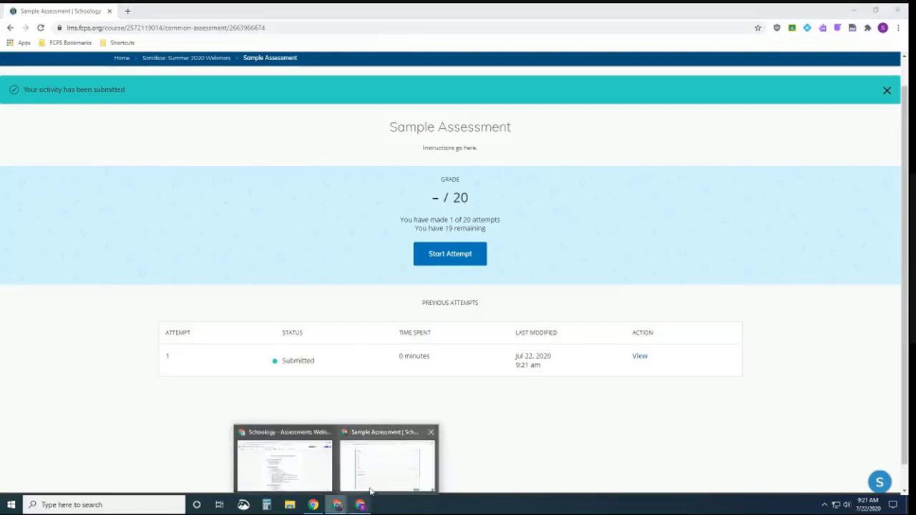
{"action": "left_click", "coordinate": [363, 473]}
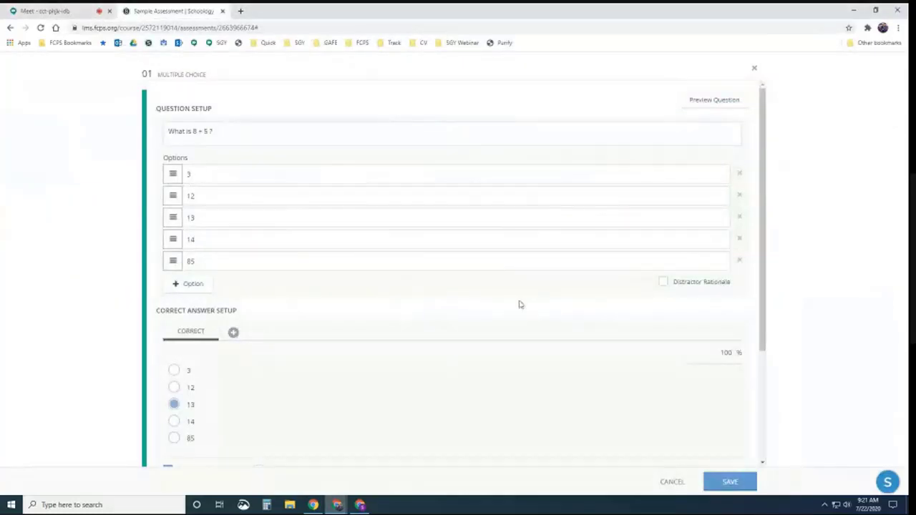
{"action": "left_click", "coordinate": [754, 67]}
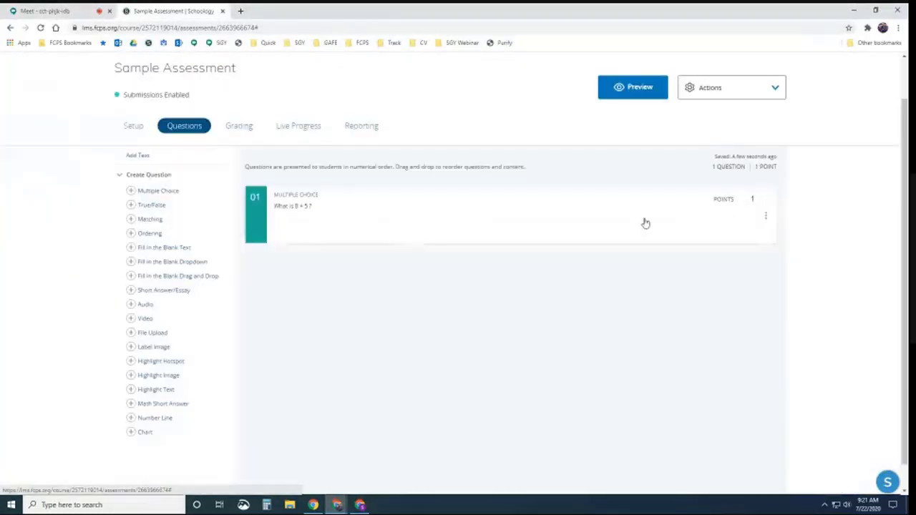
Step: View the assessment's grading by student and open the completed attempt to examine its answer and score
{"action": "left_click", "coordinate": [244, 127]}
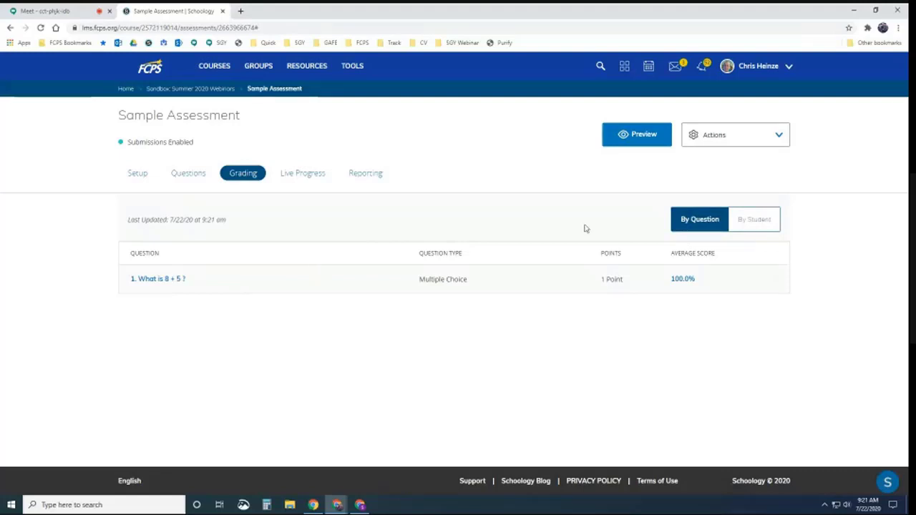
{"action": "left_click", "coordinate": [769, 225]}
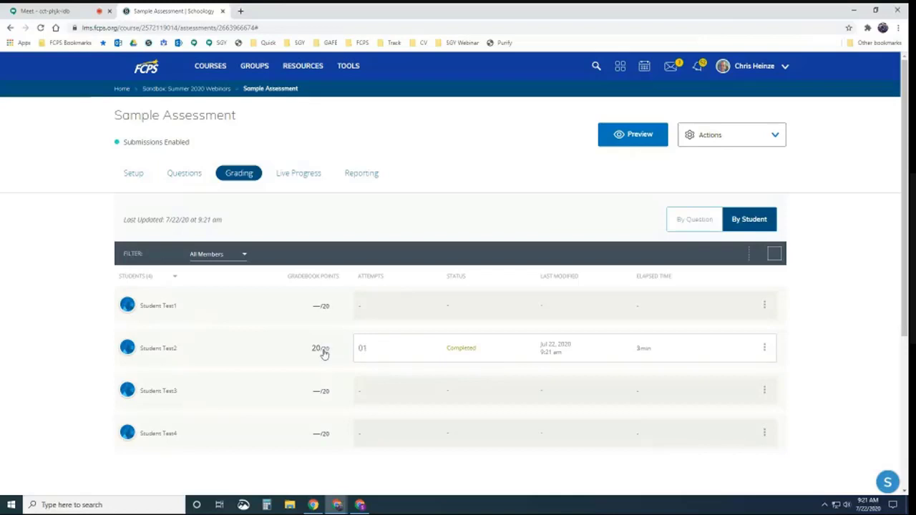
{"action": "left_click", "coordinate": [465, 350]}
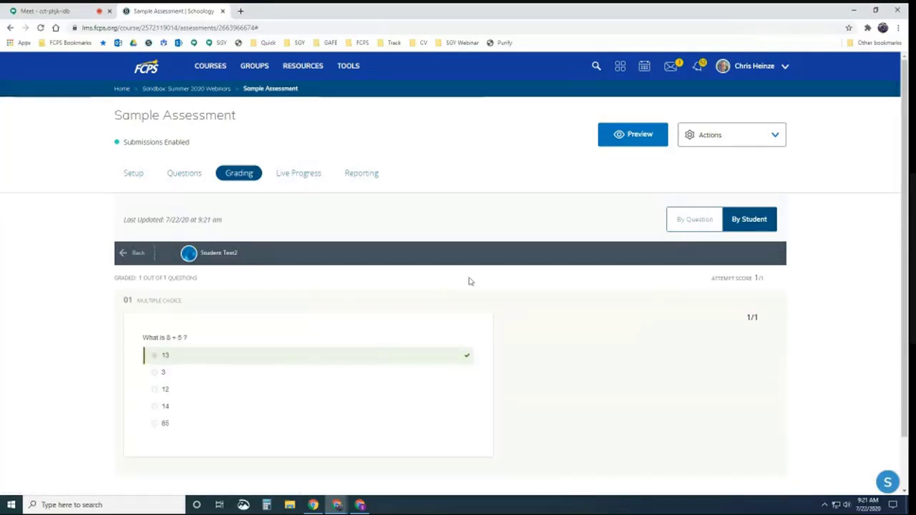
Step: Add a second multiple choice question to the assessment reading "What numbers, when squared, equal 25?"
{"action": "left_click", "coordinate": [184, 179]}
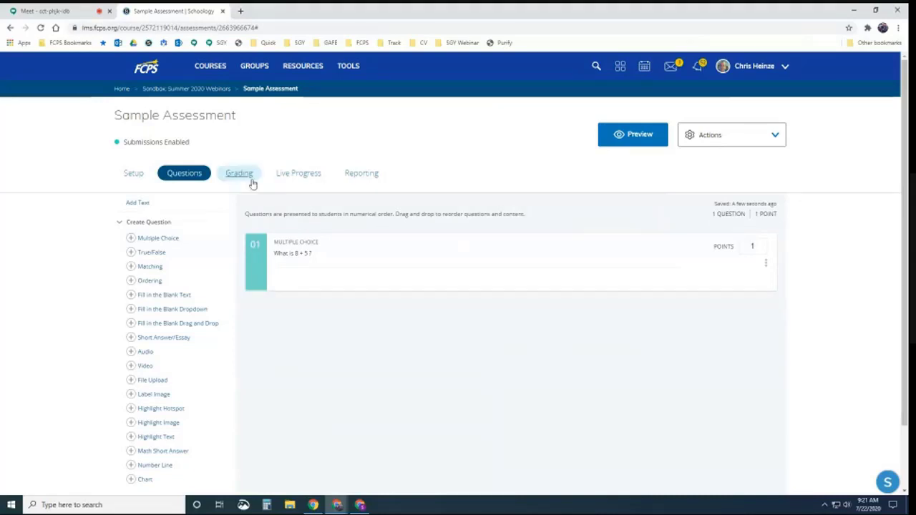
{"action": "left_click", "coordinate": [166, 240]}
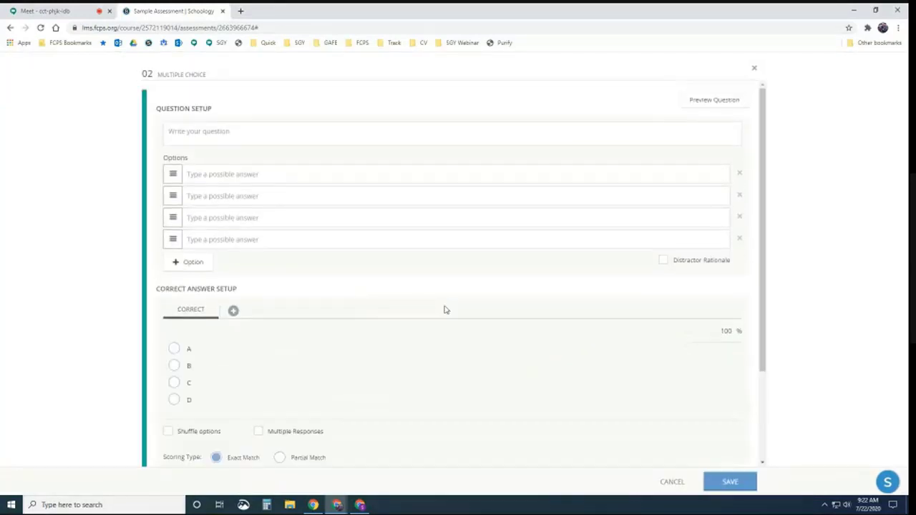
{"action": "left_click", "coordinate": [299, 132]}
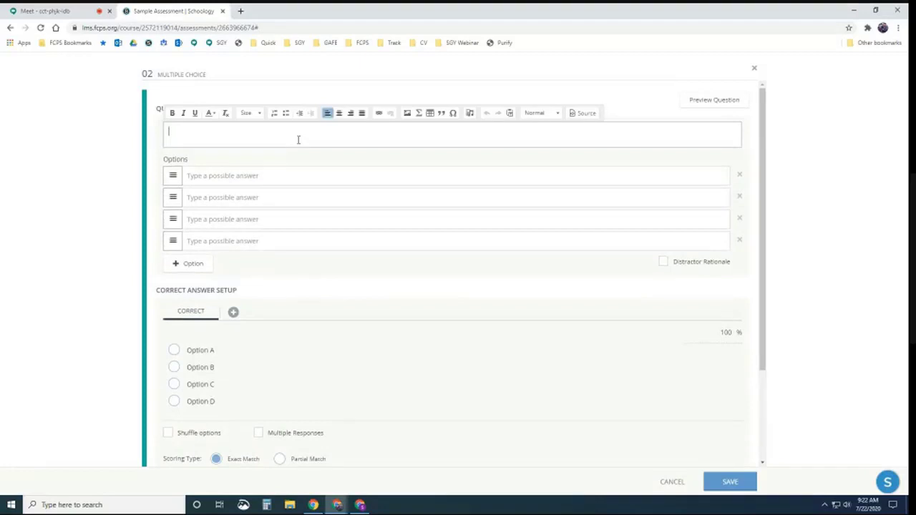
{"action": "type", "text": "What numbers, when squared, equal 25?"}
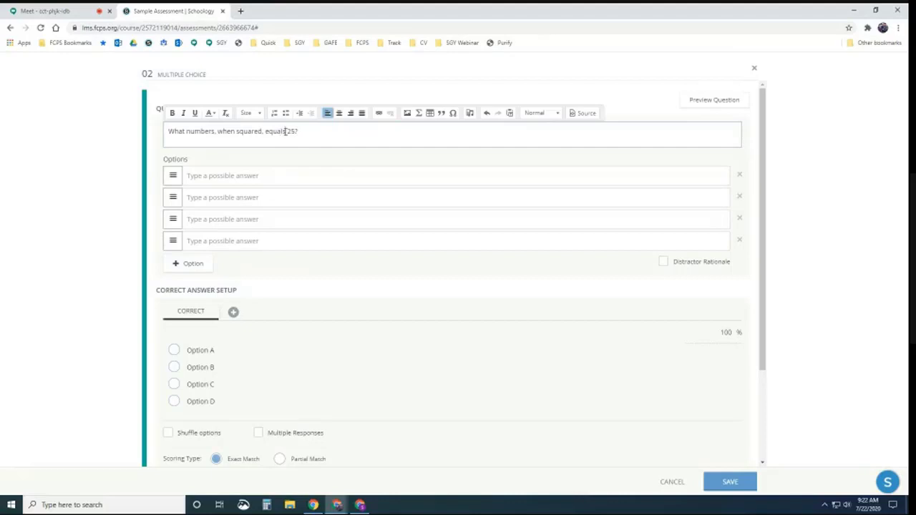
Step: Enter 5 and -5 as the first two answer options of question 2
{"action": "left_click", "coordinate": [254, 178]}
{"action": "type", "text": "5"}
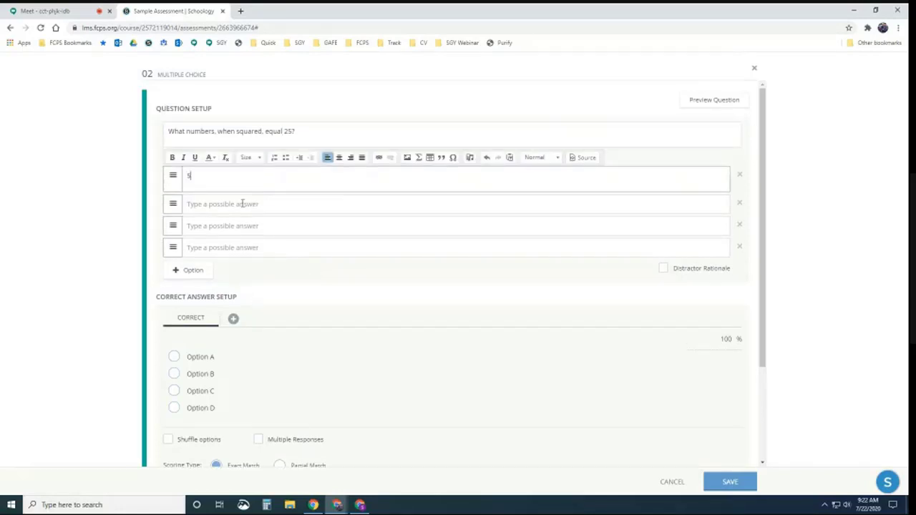
{"action": "left_click", "coordinate": [240, 204]}
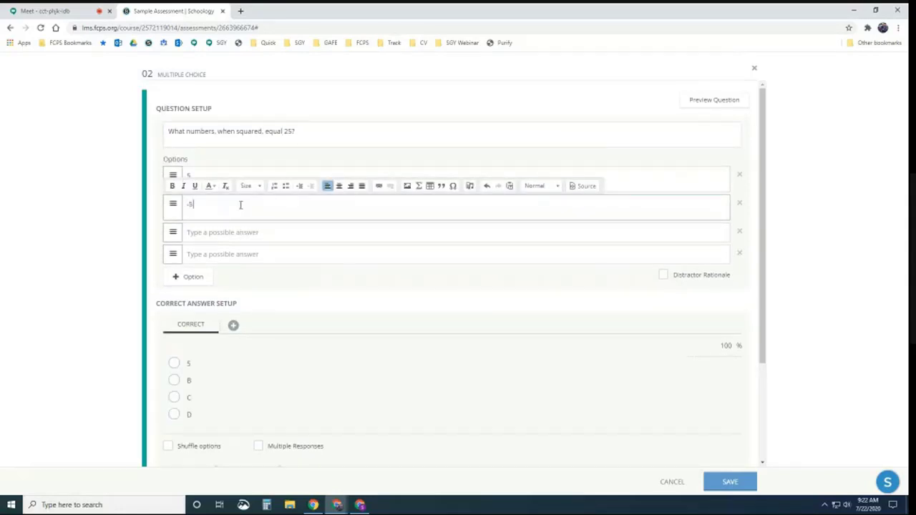
{"action": "type", "text": "-5"}
Step: Enter the absolute value of 25 as a math formula, |25|, in the third answer option
{"action": "left_click", "coordinate": [231, 231]}
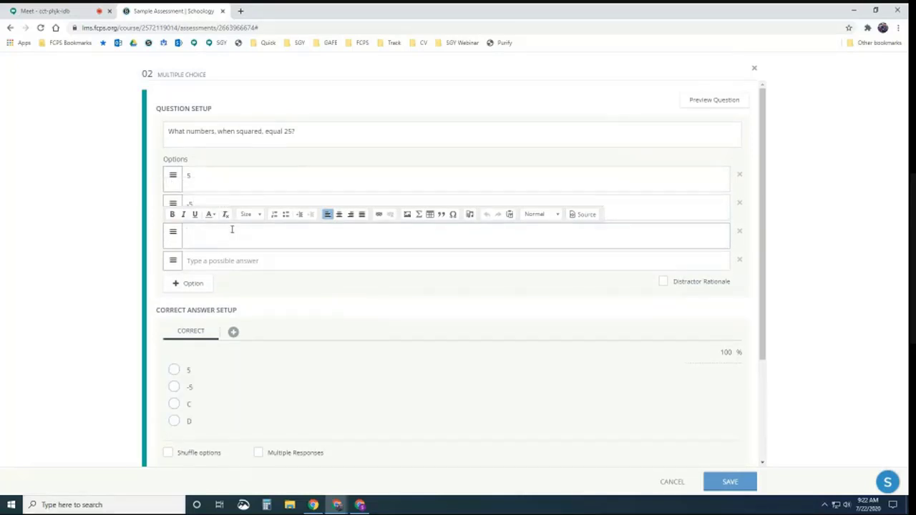
{"action": "left_click", "coordinate": [419, 215]}
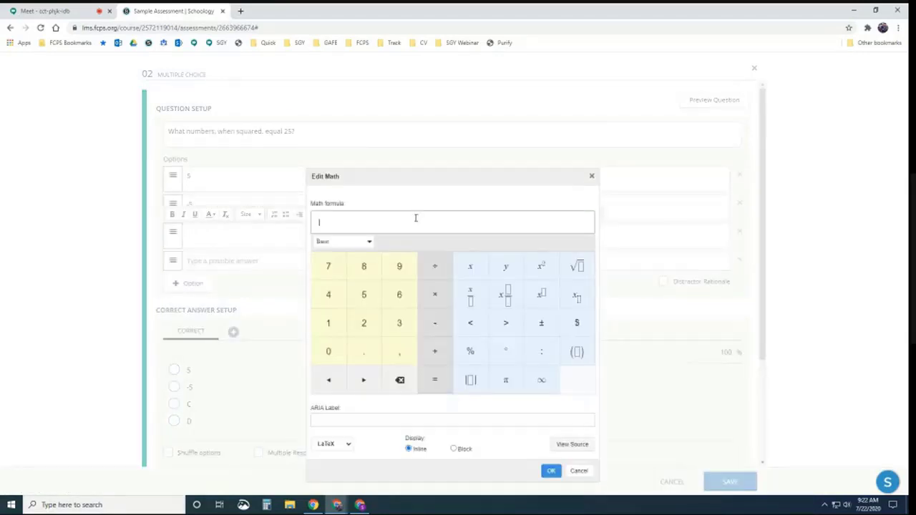
{"action": "left_click", "coordinate": [471, 382]}
{"action": "type", "text": "25"}
{"action": "type", "text": "4"}
{"action": "left_click", "coordinate": [551, 471]}
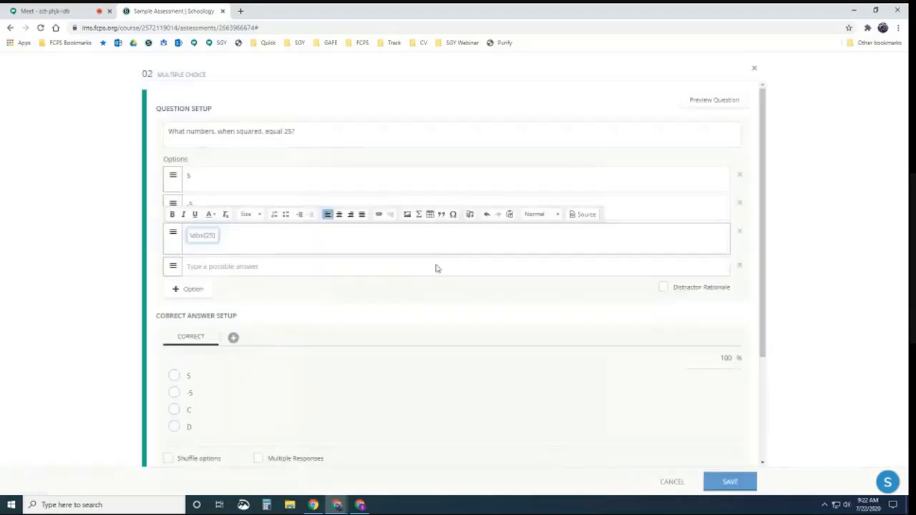
Step: Insert the square root of 25 as a math formula in the fourth answer option
{"action": "left_click", "coordinate": [233, 269]}
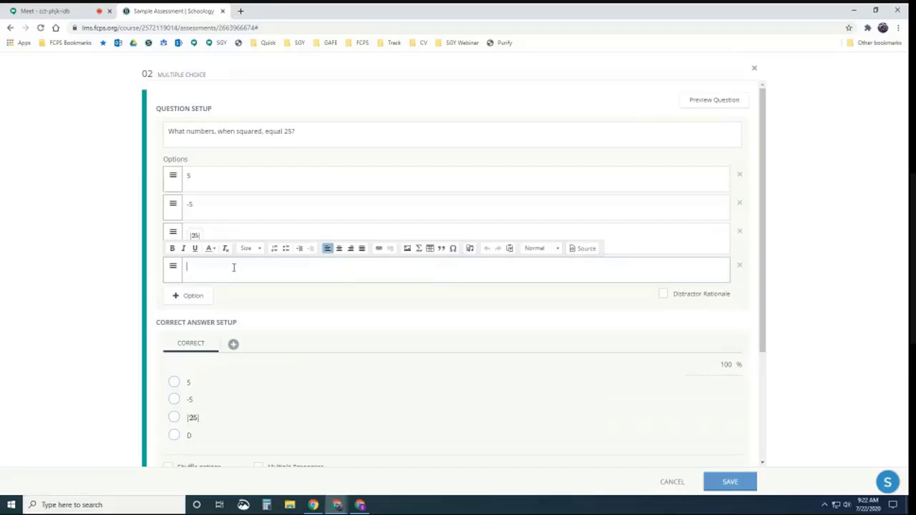
{"action": "left_click", "coordinate": [419, 249]}
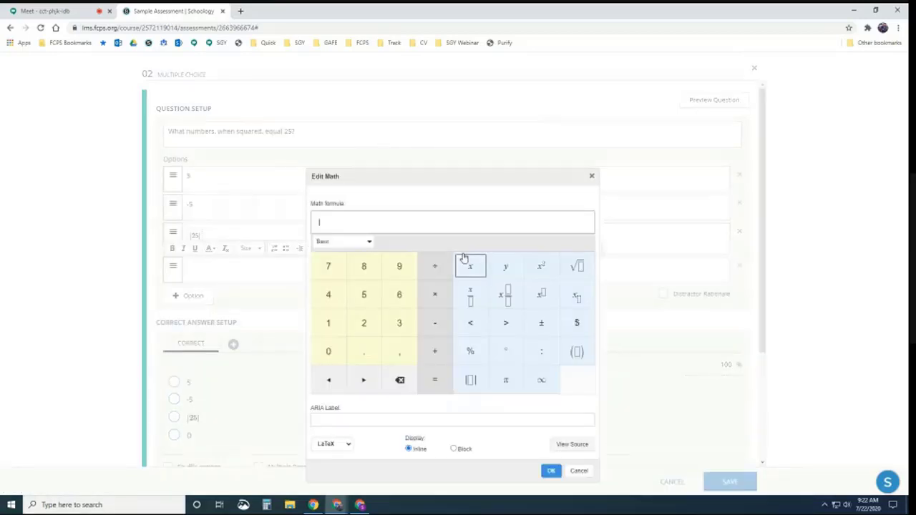
{"action": "left_click", "coordinate": [580, 269]}
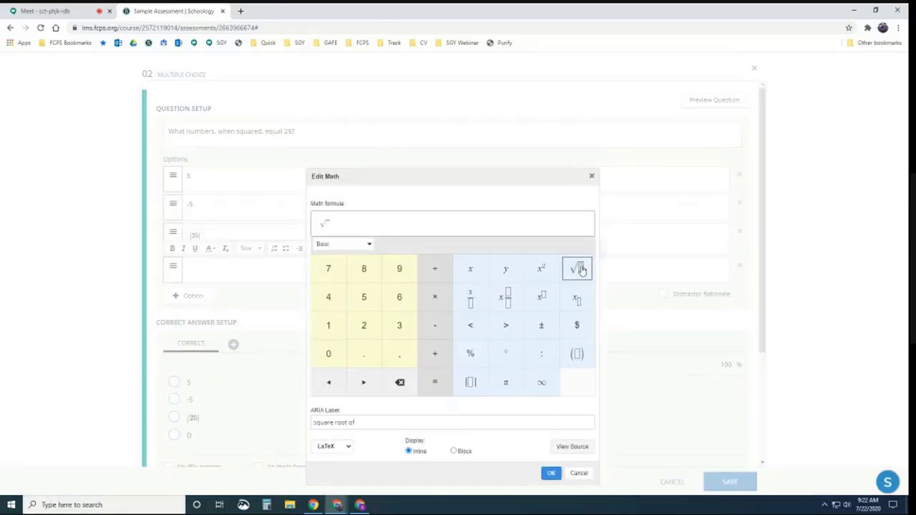
{"action": "type", "text": "25"}
{"action": "left_click", "coordinate": [551, 474]}
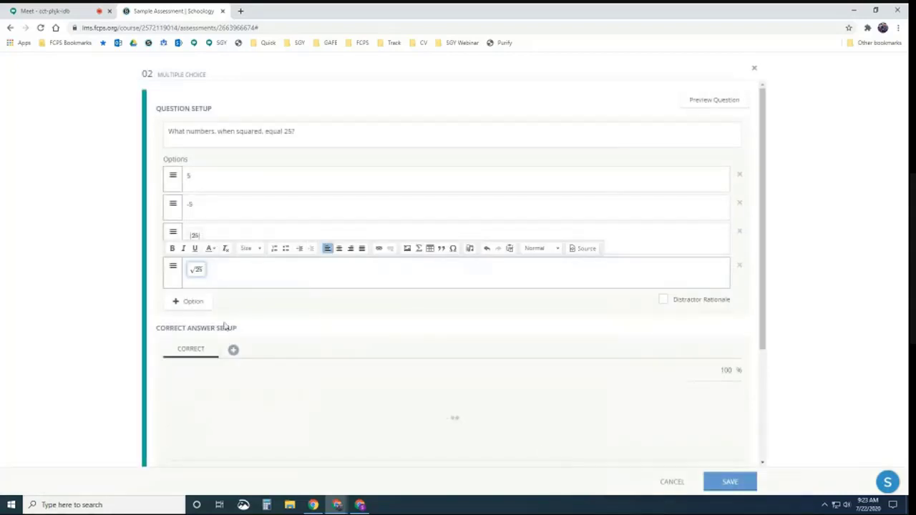
Step: Add a fifth answer option with the value 625
{"action": "left_click", "coordinate": [192, 301]}
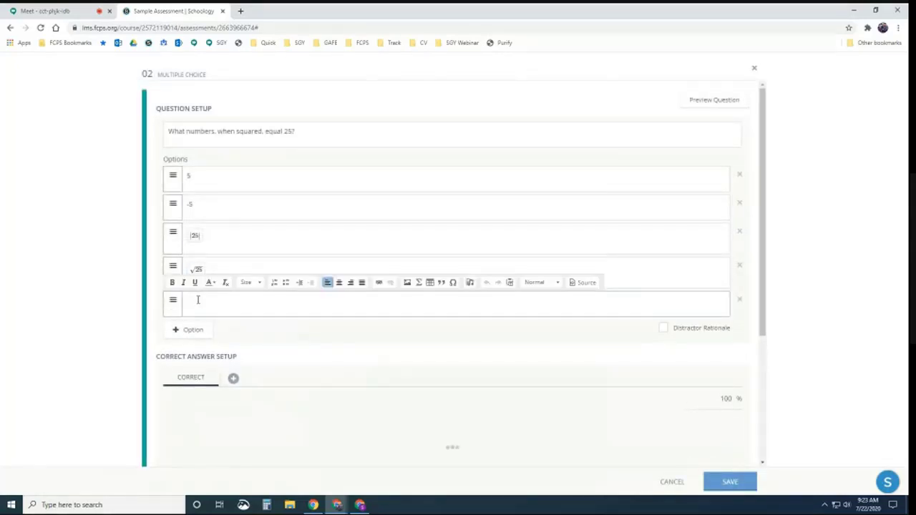
{"action": "type", "text": "625"}
{"action": "scroll", "coordinate": [266, 330], "scroll_direction": "down", "scroll_amount": 1}
{"action": "scroll", "coordinate": [284, 307], "scroll_direction": "down", "scroll_amount": 1}
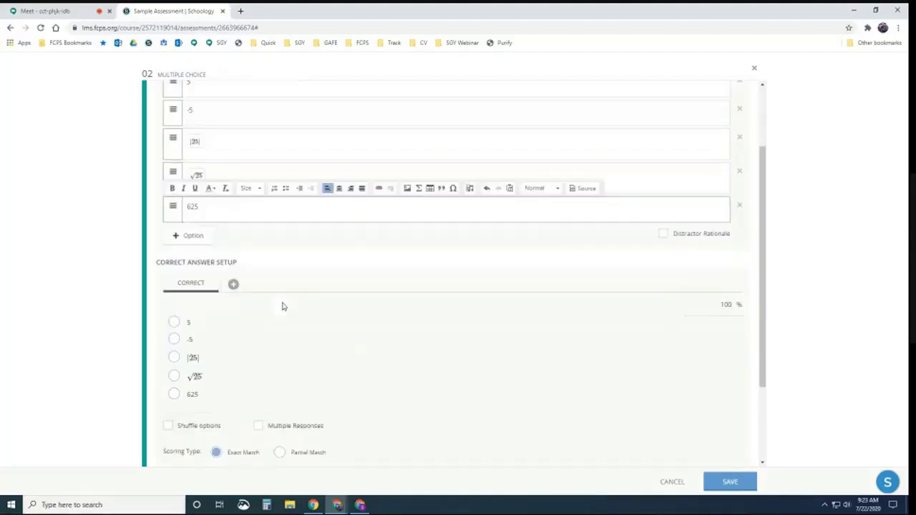
{"action": "scroll", "coordinate": [300, 276], "scroll_direction": "up", "scroll_amount": 1}
{"action": "scroll", "coordinate": [300, 275], "scroll_direction": "up", "scroll_amount": 2}
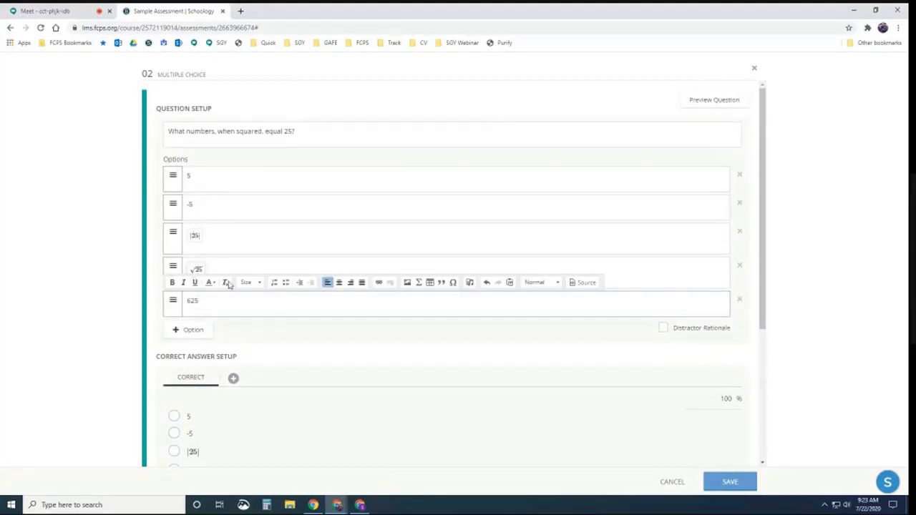
Step: Allow multiple responses for question 2 and mark 5, -5 and √25 as the correct answers
{"action": "scroll", "coordinate": [290, 295], "scroll_direction": "down", "scroll_amount": 3}
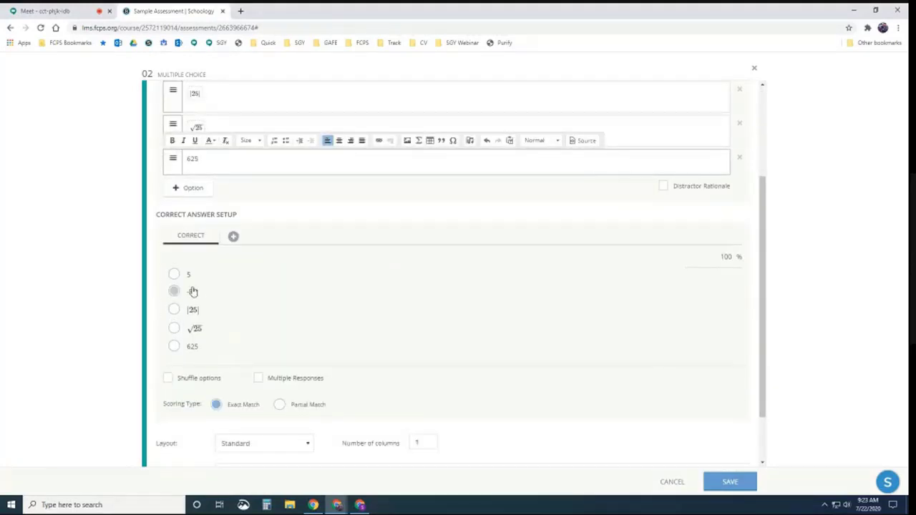
{"action": "left_click", "coordinate": [259, 378]}
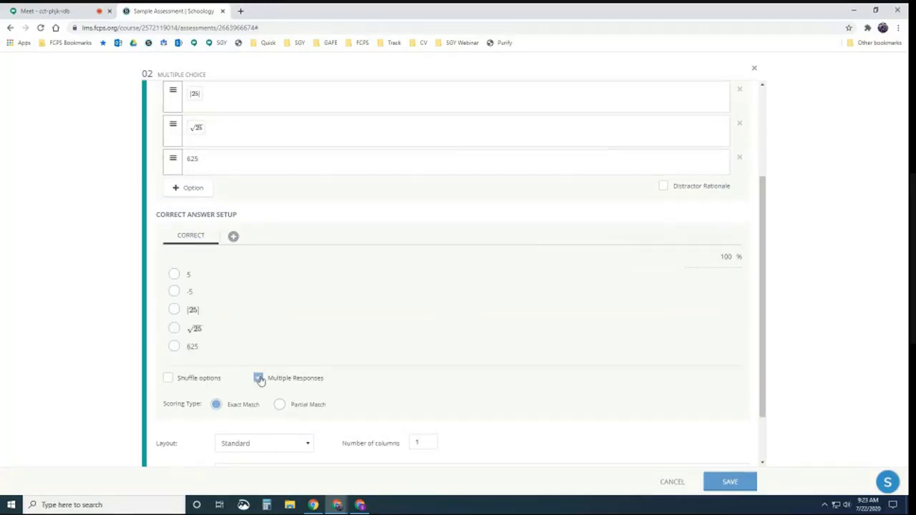
{"action": "left_click", "coordinate": [174, 274]}
{"action": "left_click", "coordinate": [174, 291]}
{"action": "left_click", "coordinate": [175, 328]}
{"action": "scroll", "coordinate": [343, 326], "scroll_direction": "down", "scroll_amount": 1}
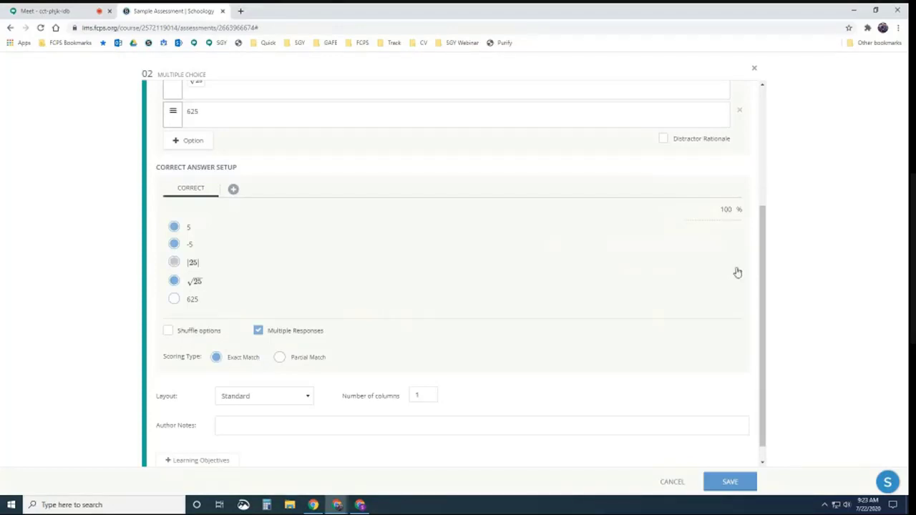
{"action": "left_click", "coordinate": [351, 278]}
{"action": "scroll", "coordinate": [352, 278], "scroll_direction": "up", "scroll_amount": 3}
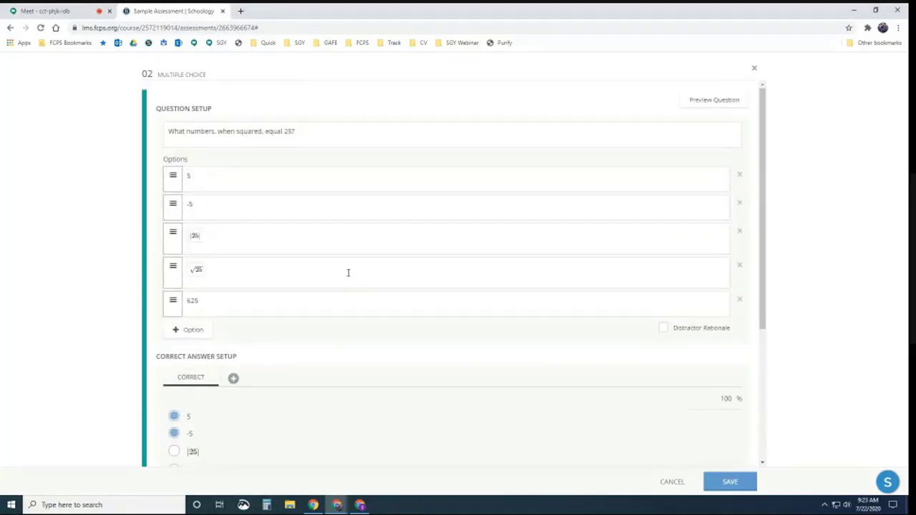
{"action": "scroll", "coordinate": [347, 272], "scroll_direction": "down", "scroll_amount": 3}
{"action": "left_click", "coordinate": [209, 327]}
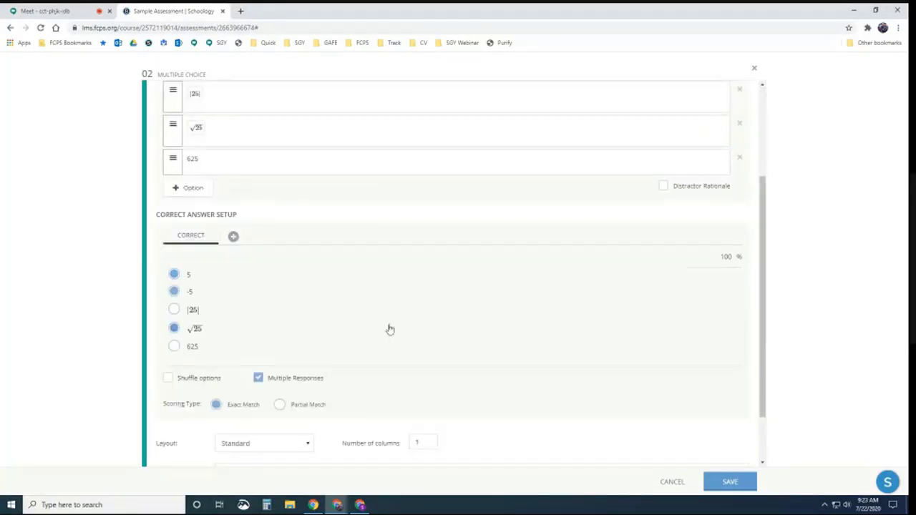
Step: Set the scoring type of question 2 to Partial Match
{"action": "left_click", "coordinate": [278, 407]}
{"action": "left_click", "coordinate": [215, 404]}
{"action": "left_click", "coordinate": [280, 406]}
{"action": "left_click", "coordinate": [173, 275]}
{"action": "left_click", "coordinate": [174, 309]}
{"action": "left_click", "coordinate": [172, 290]}
{"action": "left_click", "coordinate": [172, 290]}
{"action": "left_click", "coordinate": [174, 346]}
{"action": "left_click", "coordinate": [173, 309]}
{"action": "left_click", "coordinate": [174, 345]}
{"action": "left_click", "coordinate": [285, 336]}
{"action": "left_click", "coordinate": [174, 328]}
Step: Preview question 2, testing the score with 5, -5 and √25 selected, both with and without 625
{"action": "scroll", "coordinate": [687, 394], "scroll_direction": "up", "scroll_amount": 2}
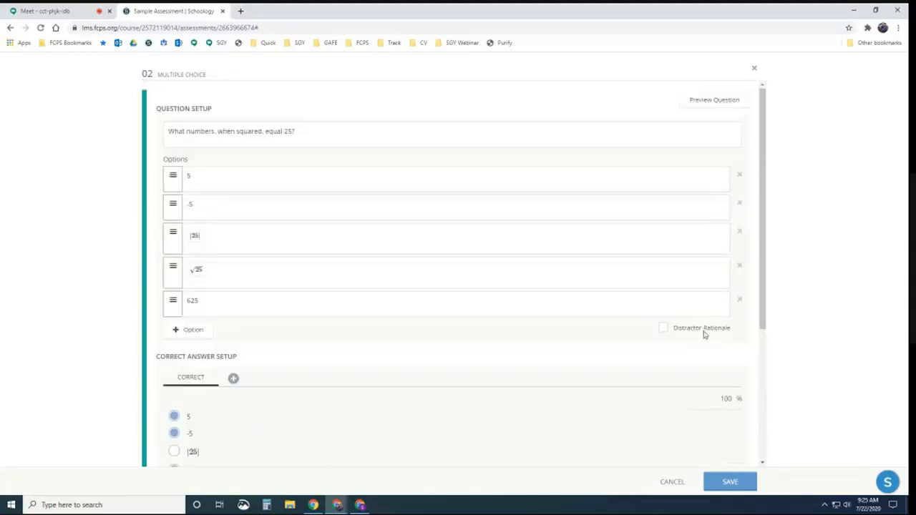
{"action": "left_click", "coordinate": [720, 100]}
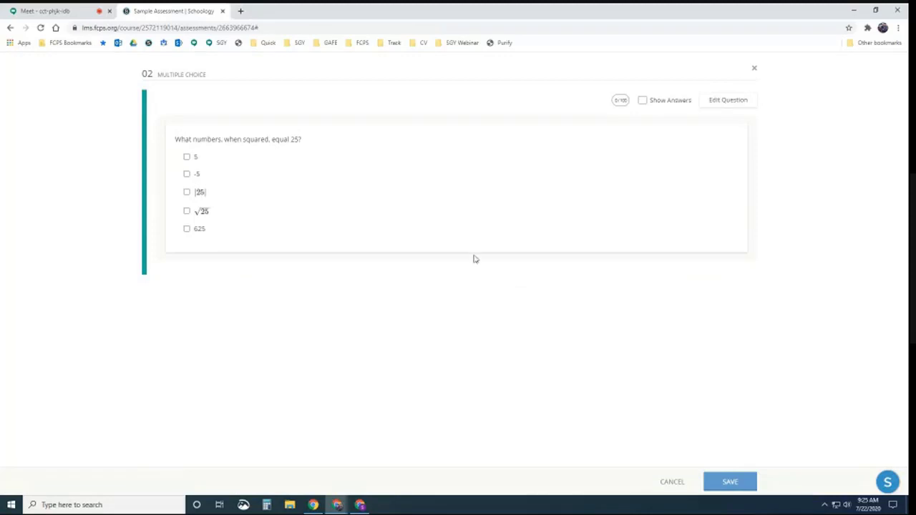
{"action": "left_click", "coordinate": [187, 174]}
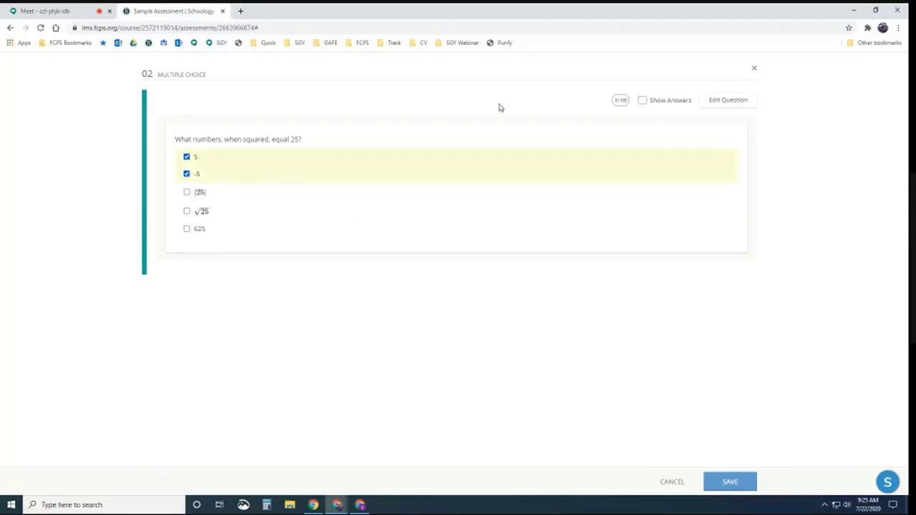
{"action": "left_click", "coordinate": [187, 211]}
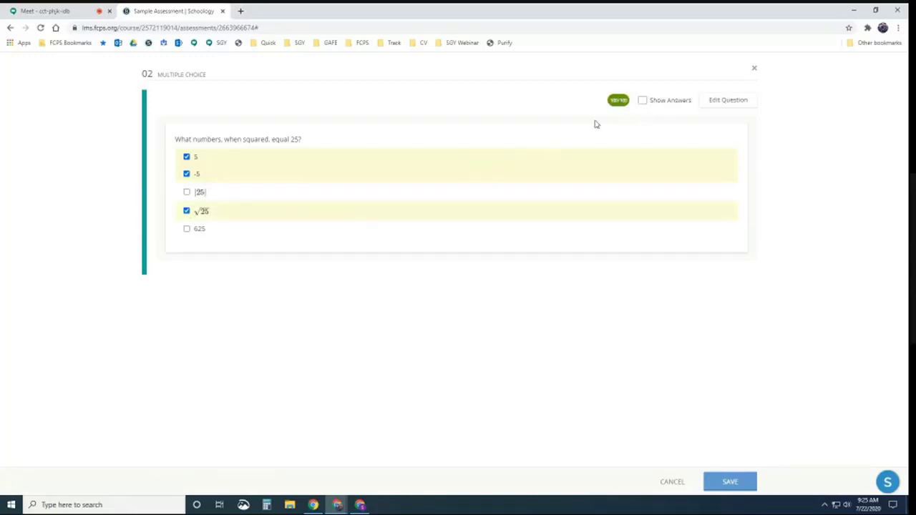
{"action": "left_click", "coordinate": [187, 229]}
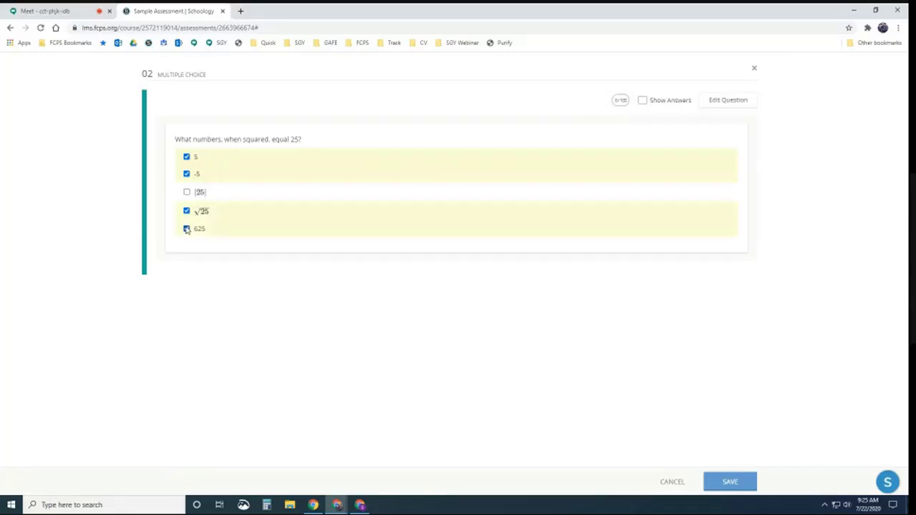
{"action": "left_click", "coordinate": [187, 229]}
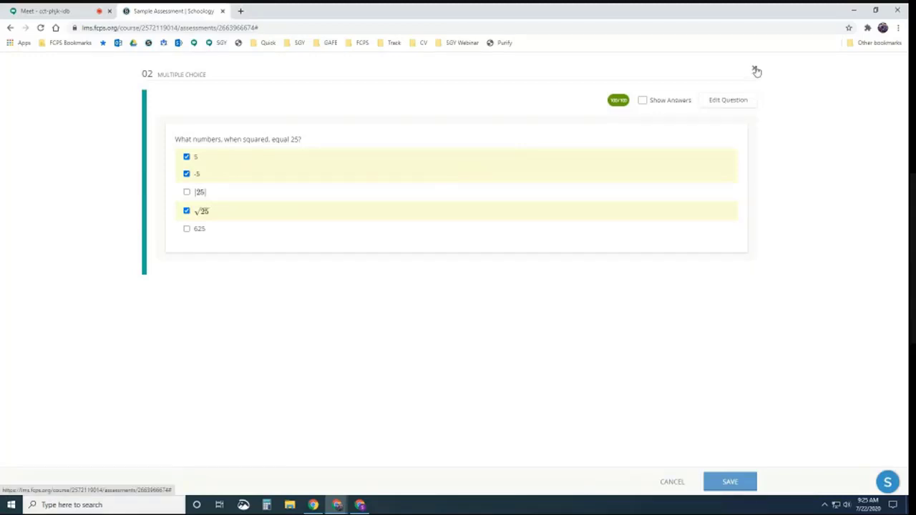
Step: Return from the preview to the question 2 editor and save the question
{"action": "left_click", "coordinate": [726, 101]}
{"action": "scroll", "coordinate": [322, 401], "scroll_direction": "down", "scroll_amount": 2}
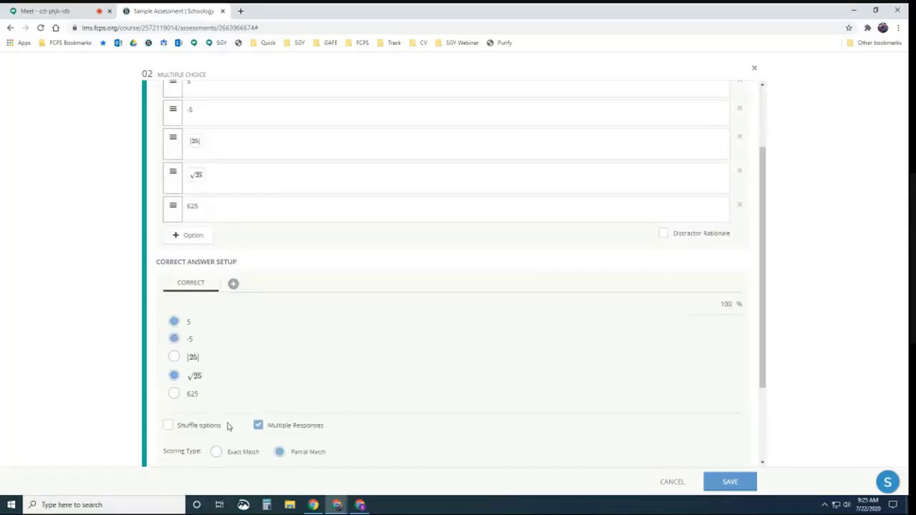
{"action": "left_click", "coordinate": [730, 484]}
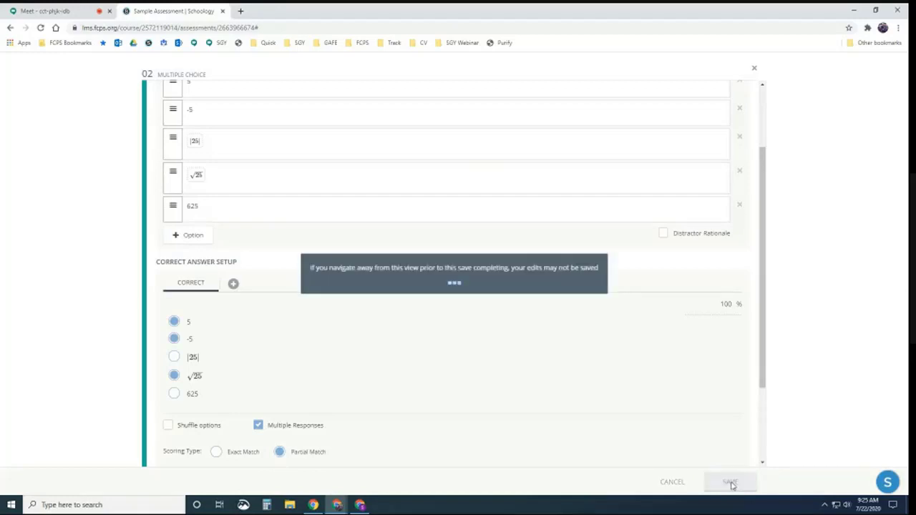
Step: Reopen question 2 and preview it, testing the score as 5, -5 and √25 are selected one by one
{"action": "left_click", "coordinate": [318, 318]}
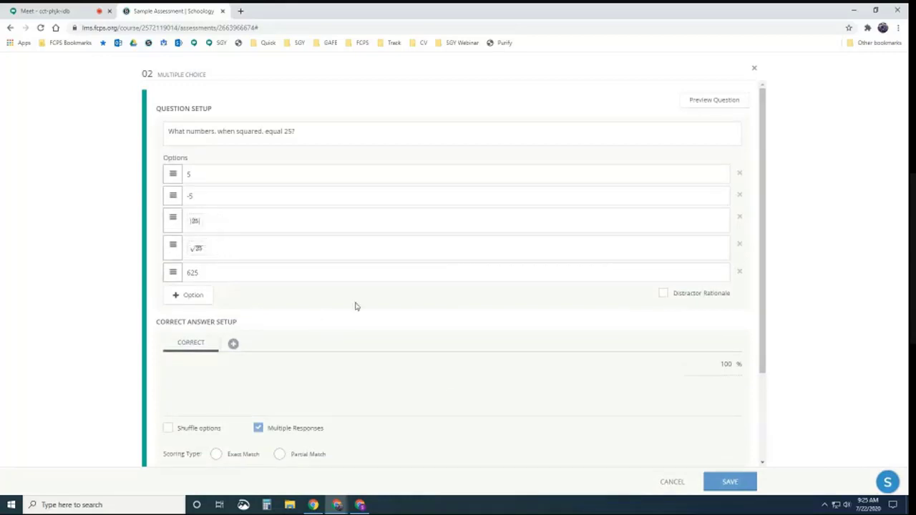
{"action": "left_click", "coordinate": [701, 105]}
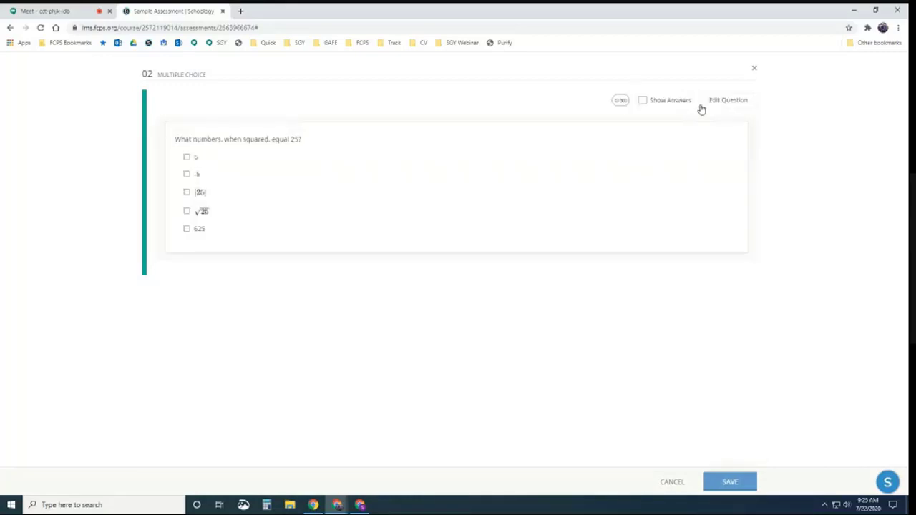
{"action": "left_click", "coordinate": [187, 156]}
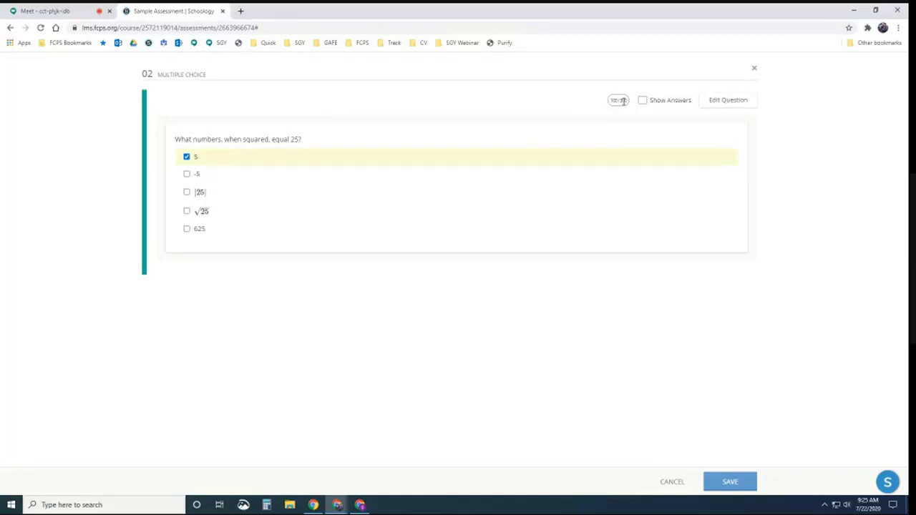
{"action": "left_click", "coordinate": [187, 174]}
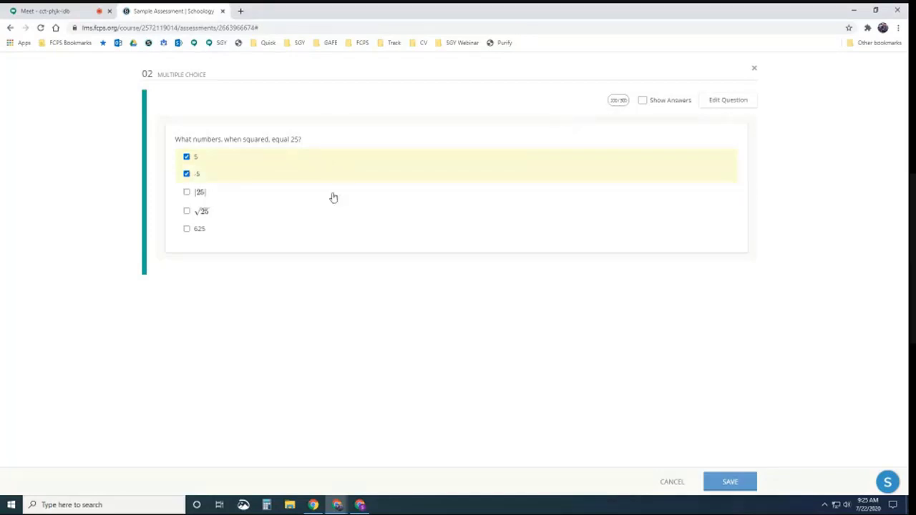
{"action": "left_click", "coordinate": [186, 212]}
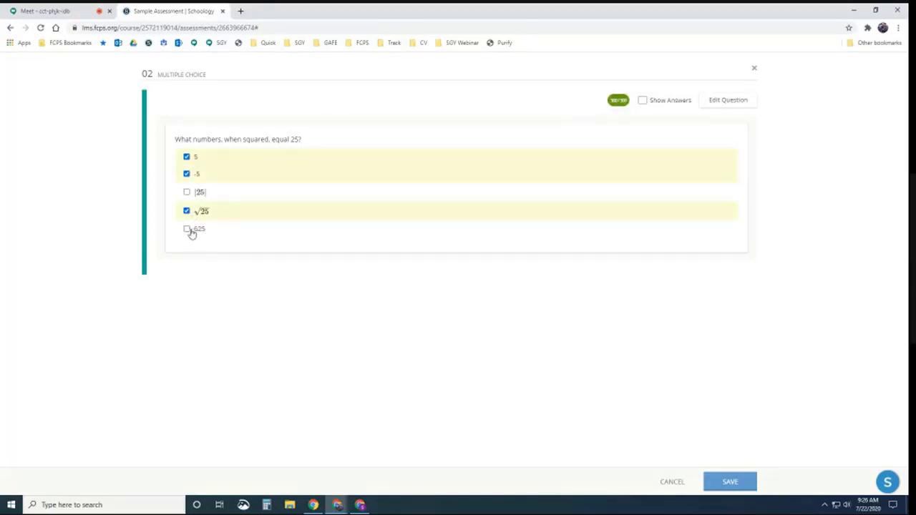
Step: Test the previewed score with 625 and |25| also selected, clear both wrong answers, and close question 2
{"action": "left_click", "coordinate": [187, 229]}
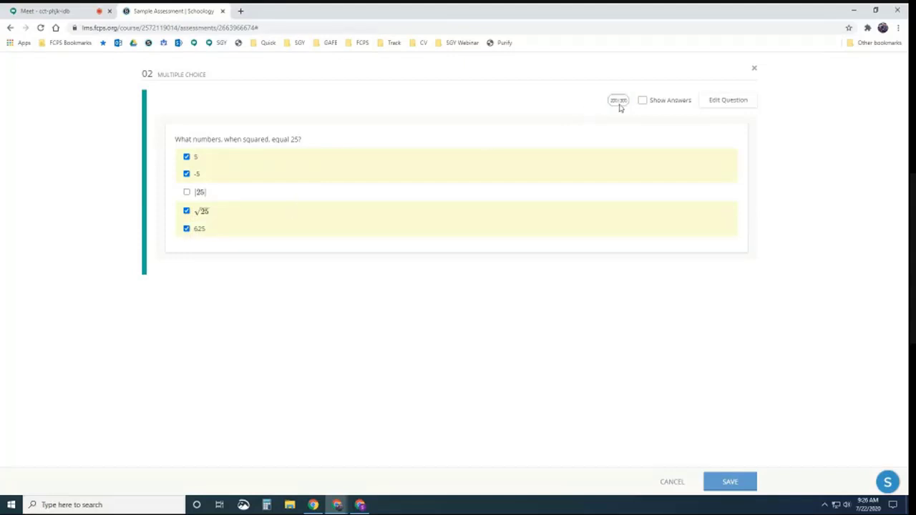
{"action": "left_click", "coordinate": [188, 192]}
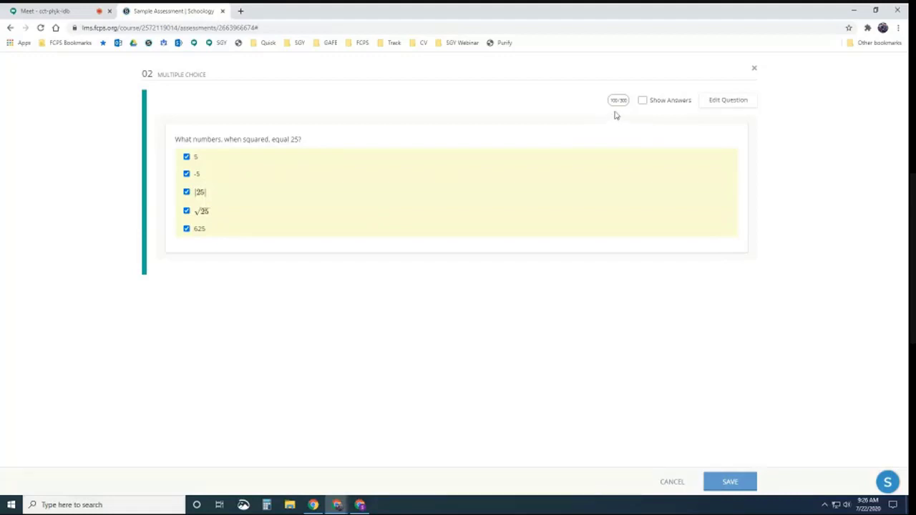
{"action": "left_click", "coordinate": [187, 193]}
{"action": "left_click", "coordinate": [186, 229]}
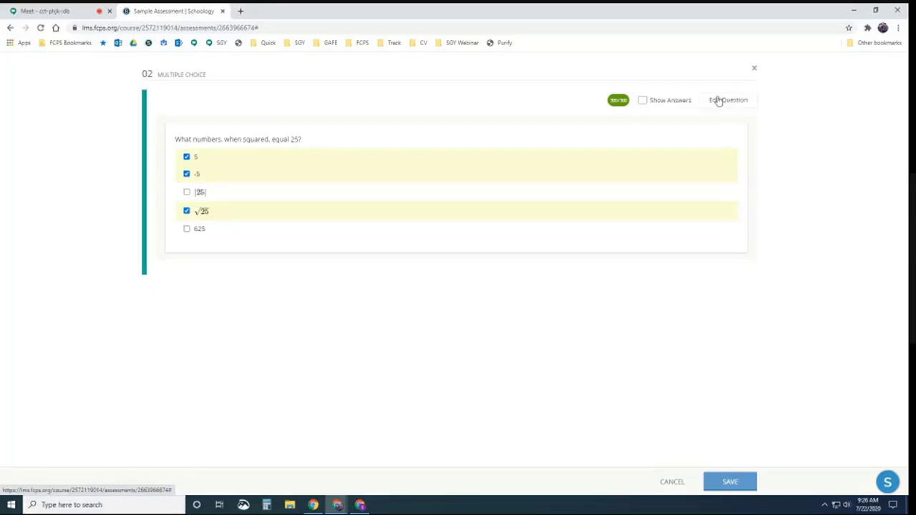
{"action": "left_click", "coordinate": [754, 72]}
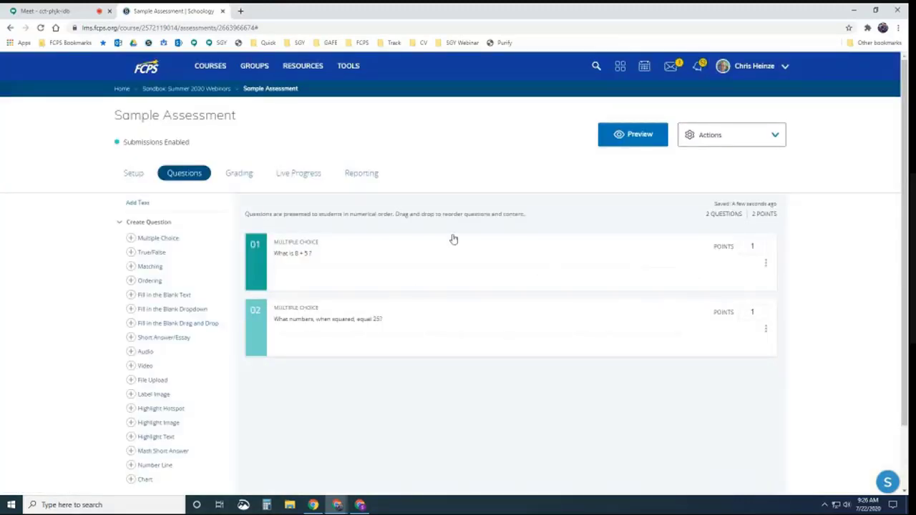
Step: Check the total points in Sample Assessment's edit settings and close them without changes
{"action": "left_click", "coordinate": [730, 138]}
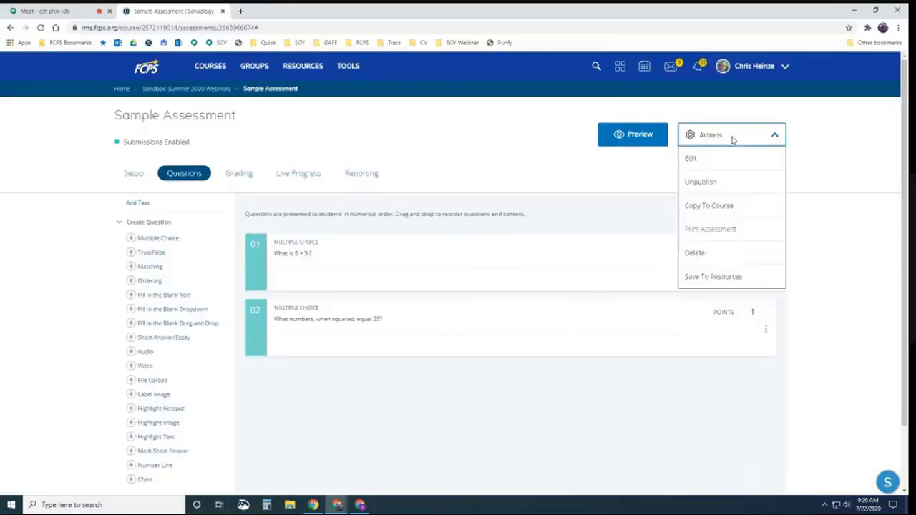
{"action": "left_click", "coordinate": [694, 160]}
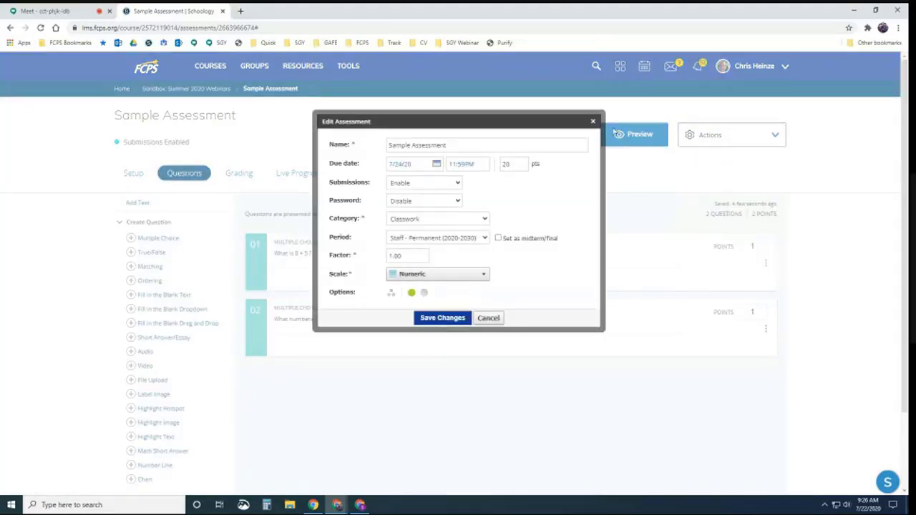
{"action": "left_click", "coordinate": [592, 121]}
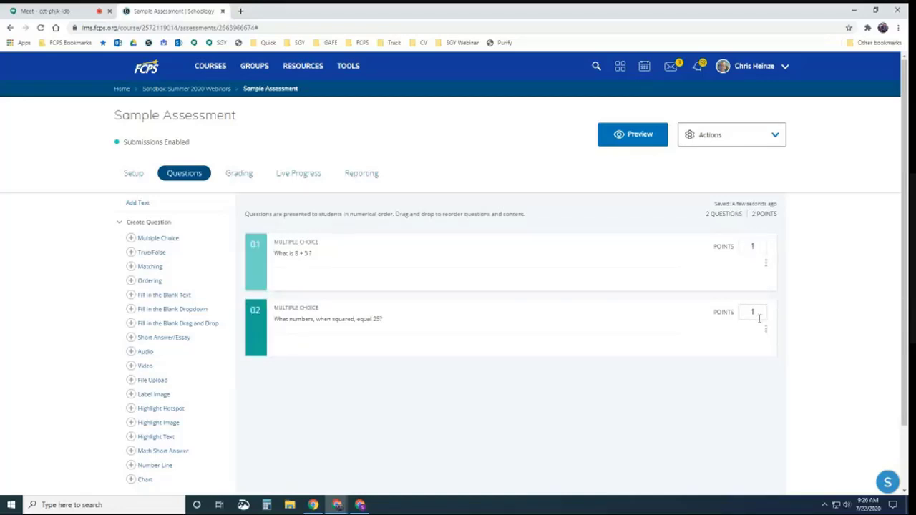
Step: Set question 1 to 5 points and question 2 to 15 points
{"action": "double_click", "coordinate": [742, 249]}
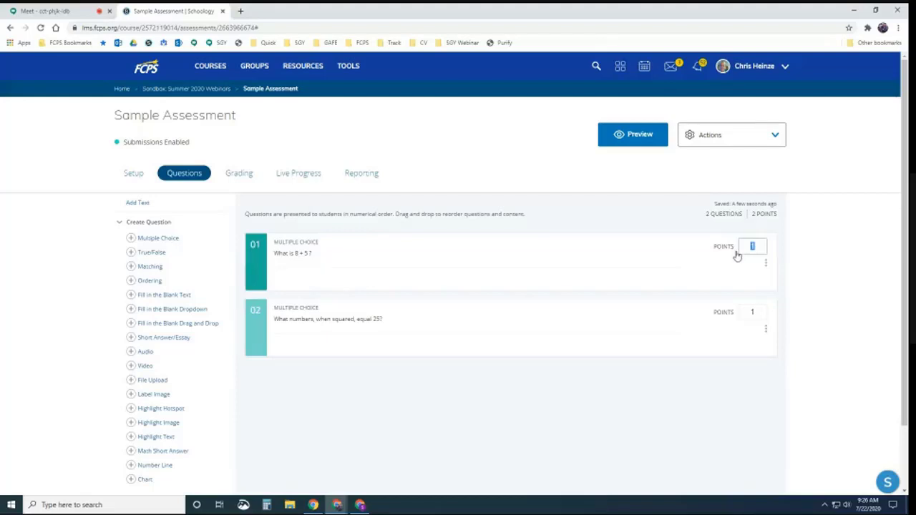
{"action": "double_click", "coordinate": [753, 312]}
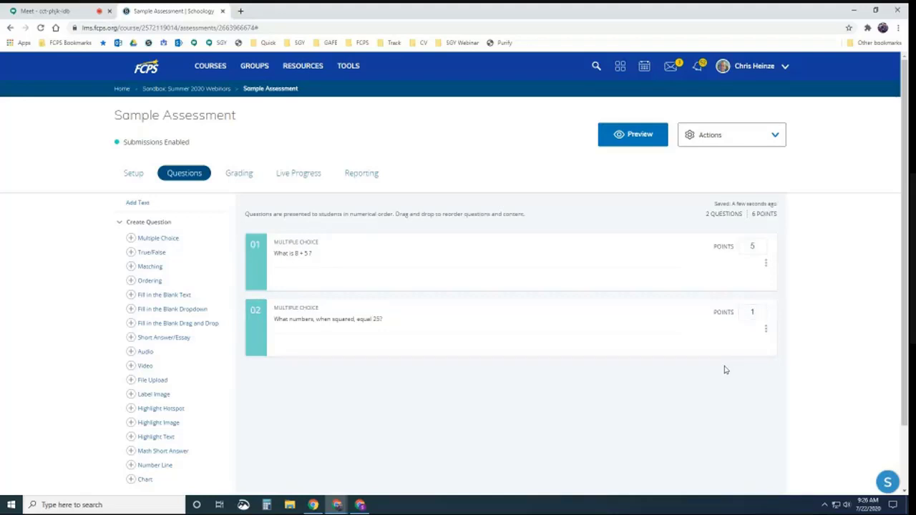
{"action": "double_click", "coordinate": [756, 310]}
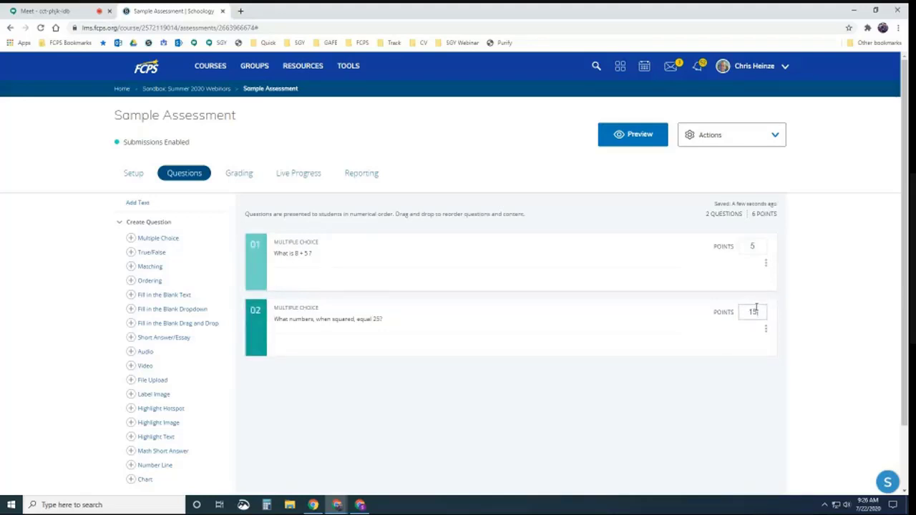
{"action": "left_click", "coordinate": [730, 366]}
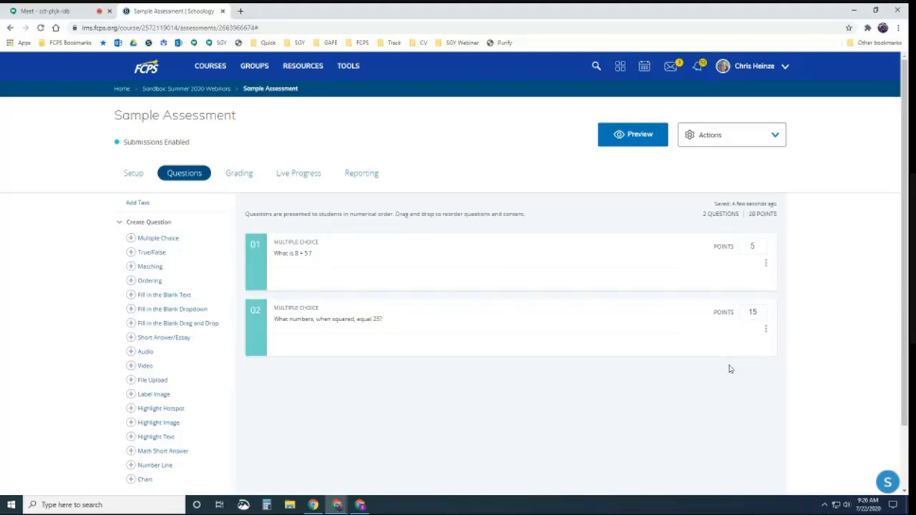
Step: Set question 2 to 10 points
{"action": "double_click", "coordinate": [754, 312]}
{"action": "type", "text": "10"}
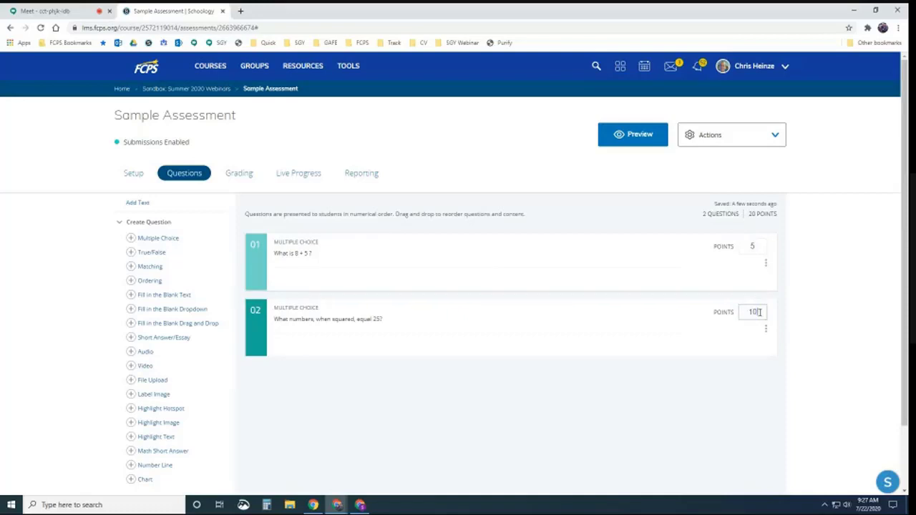
{"action": "left_click", "coordinate": [740, 379]}
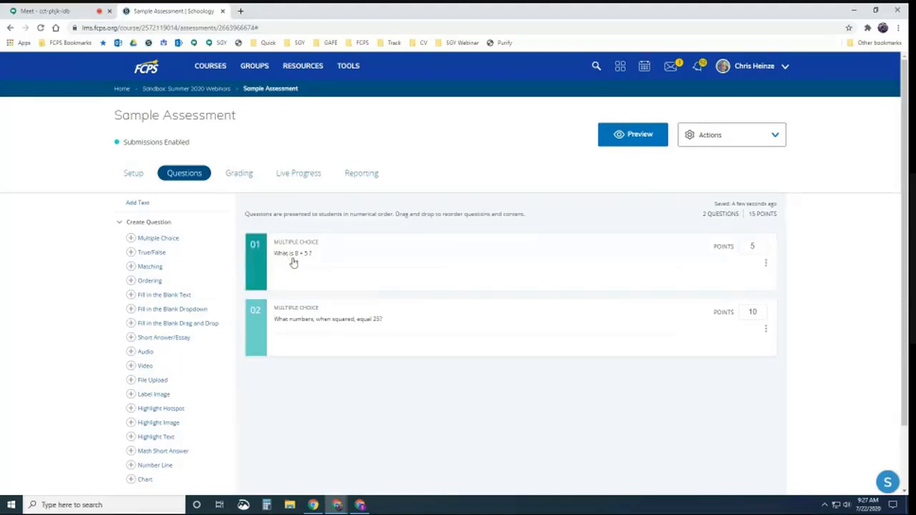
Step: Create a third multiple-choice question with the text "How wide is this donut?" followed by a new line
{"action": "left_click", "coordinate": [156, 240]}
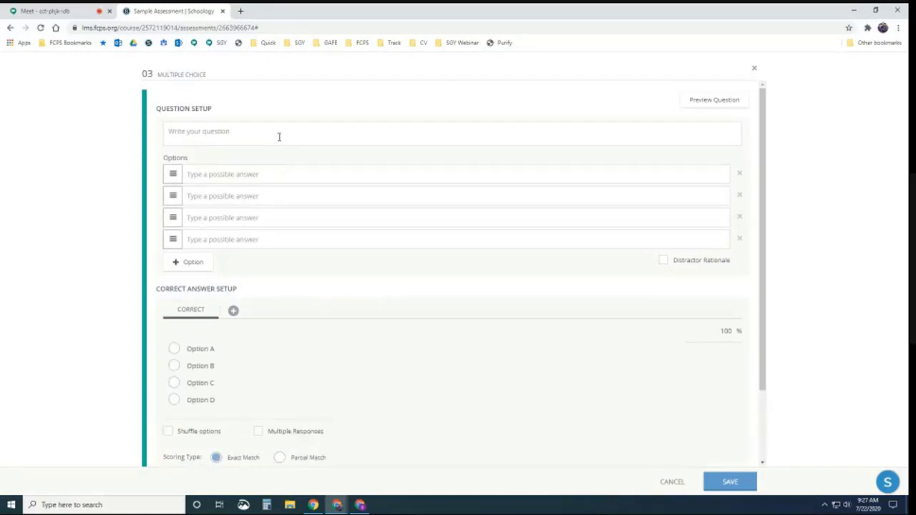
{"action": "left_click", "coordinate": [279, 134]}
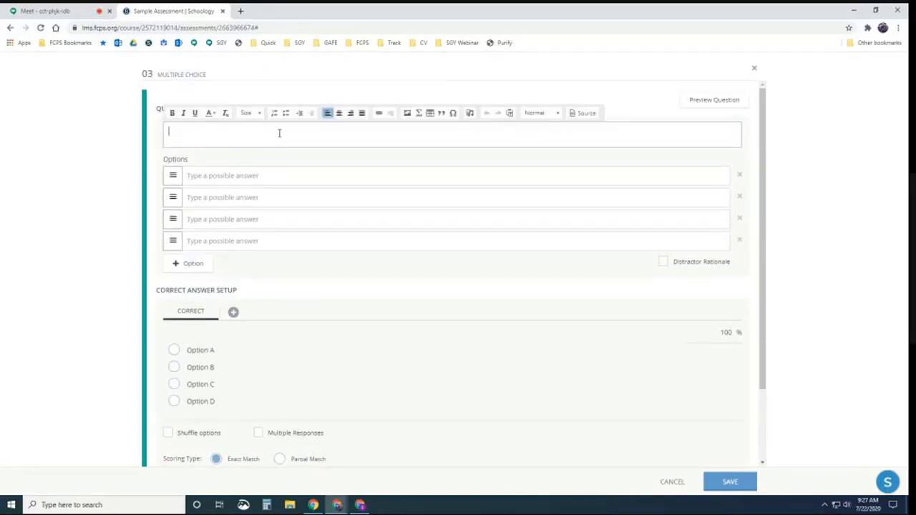
{"action": "type", "text": "How wide is this donut?"}
{"action": "key", "text": "Return"}
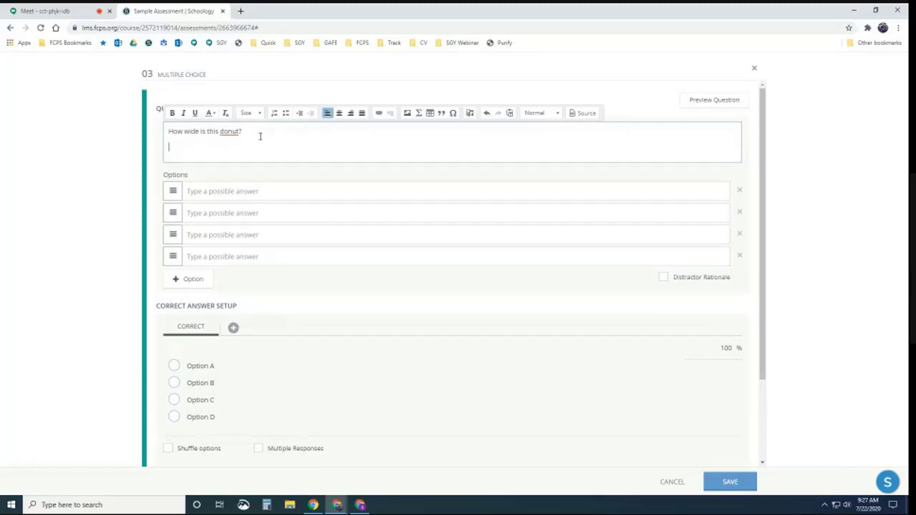
Step: Add "(measure the max width from side to side)" before the question mark in question 3's text
{"action": "left_click", "coordinate": [241, 131]}
{"action": "type", "text": "this donut? measure the max width from side o"}
{"action": "key", "text": "BackSpace"}
{"action": "type", "text": "to side"}
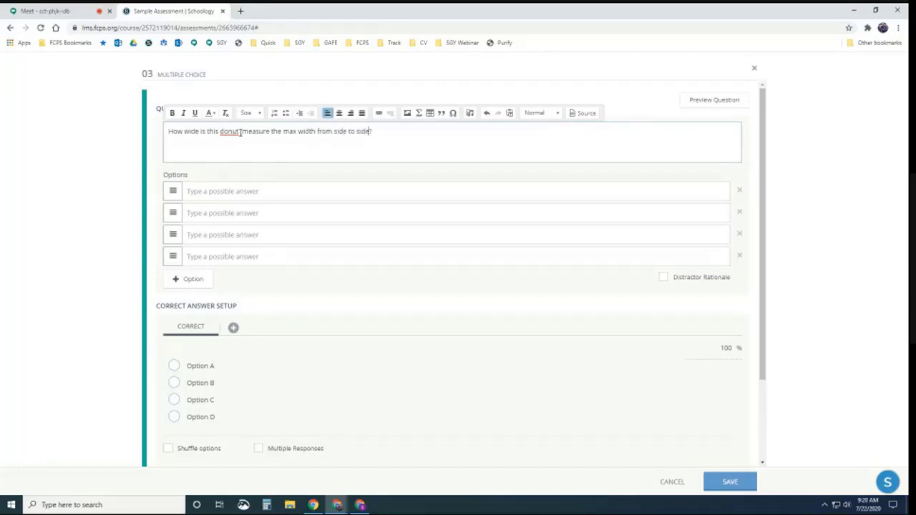
{"action": "key", "text": "Return"}
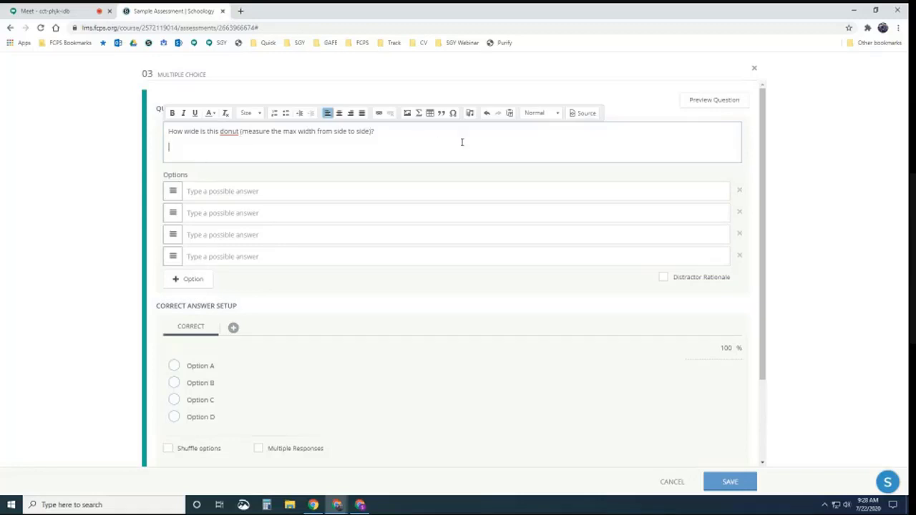
Step: Insert the donut-whole image from the Schoology Webinar folder below question 3's text with a width of 350 pixels
{"action": "left_click", "coordinate": [406, 115]}
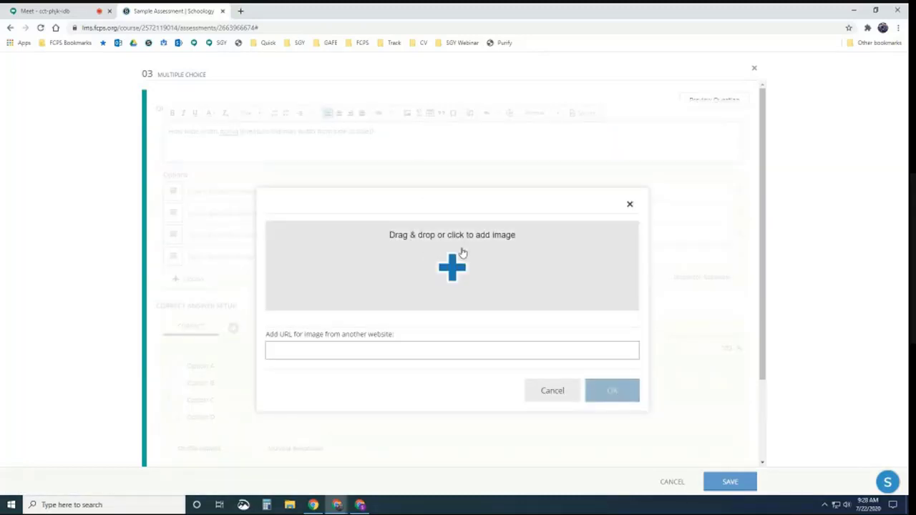
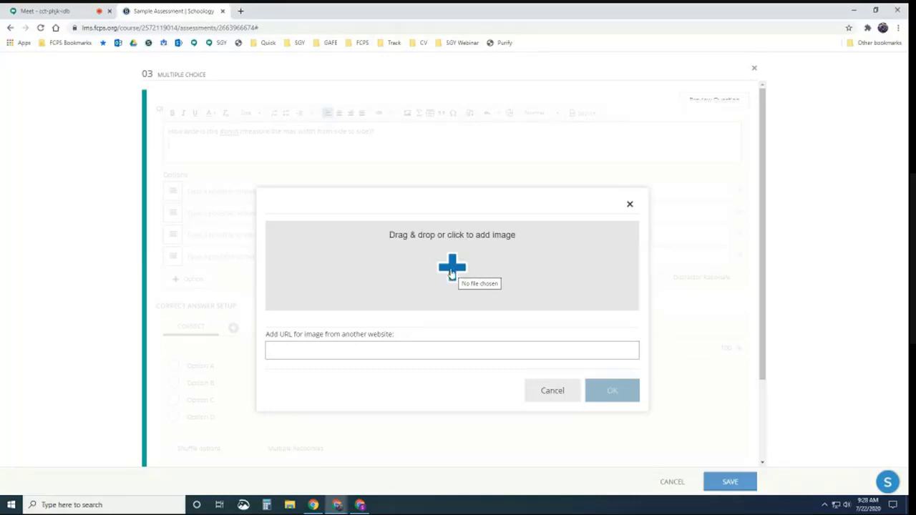
{"action": "left_click", "coordinate": [451, 270]}
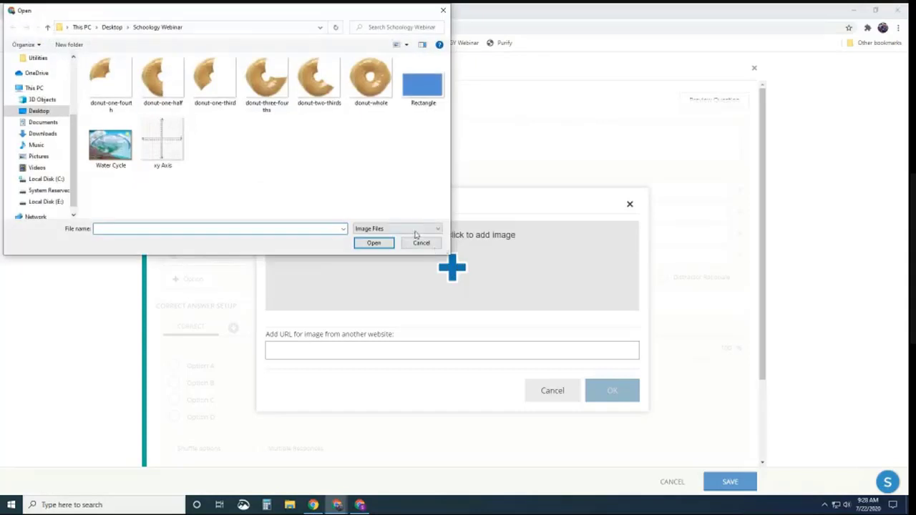
{"action": "left_click", "coordinate": [369, 78]}
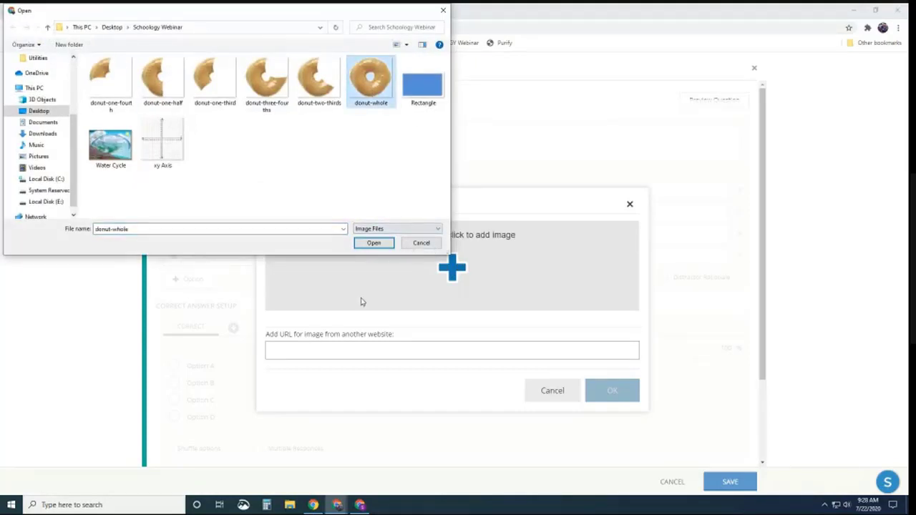
{"action": "left_click", "coordinate": [374, 243]}
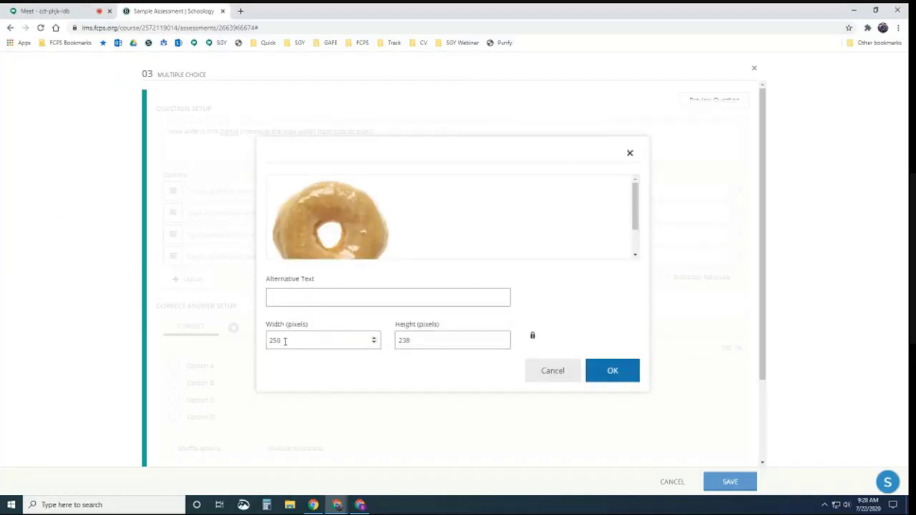
{"action": "left_click_drag", "start_coordinate": [285, 341], "coordinate": [263, 348]}
{"action": "type", "text": "350"}
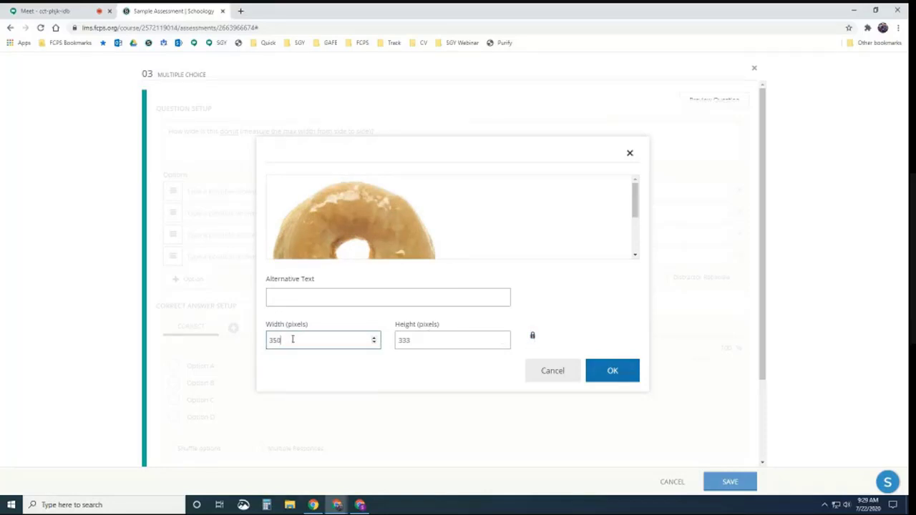
{"action": "left_click", "coordinate": [616, 373]}
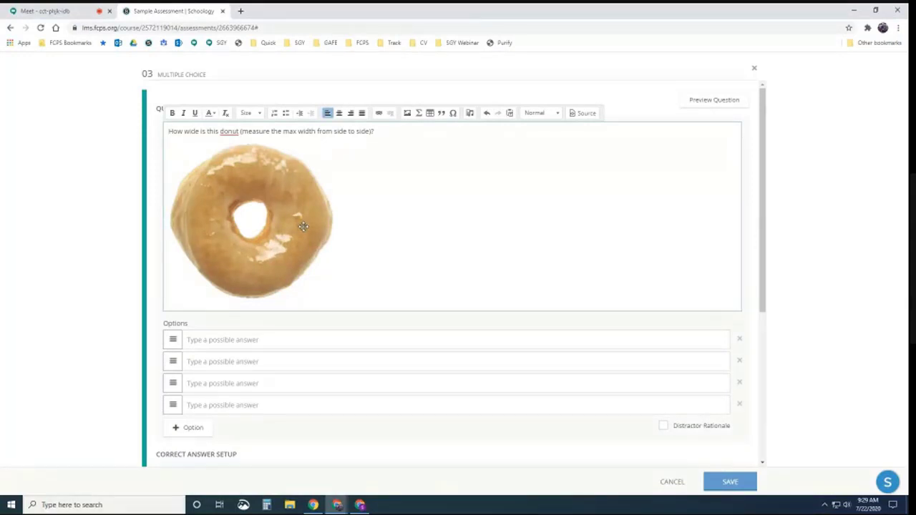
Step: Insert "to the nearest tenth of a centimeter" after the word "donut" in question 3's text
{"action": "left_click", "coordinate": [241, 132]}
{"action": "type", "text": "to the near"}
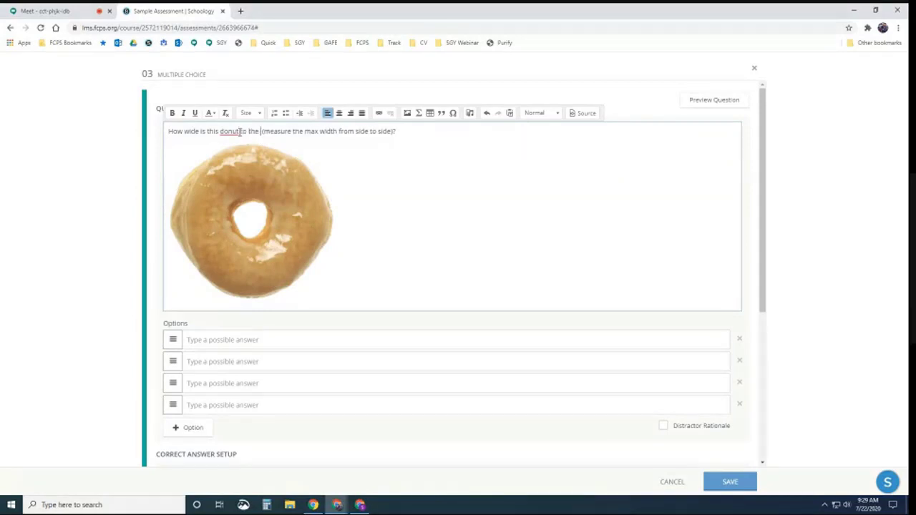
{"action": "type", "text": "est ten"}
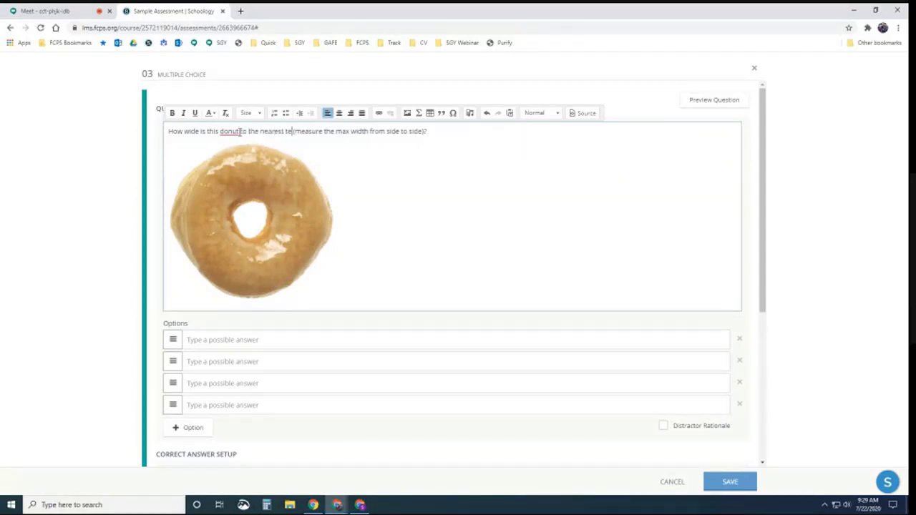
{"action": "type", "text": "th of a cent"}
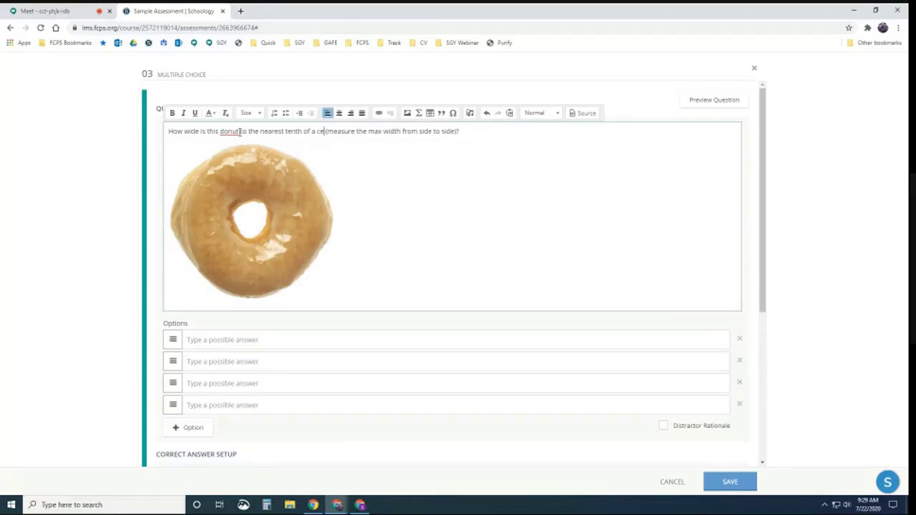
{"action": "type", "text": "imeter"}
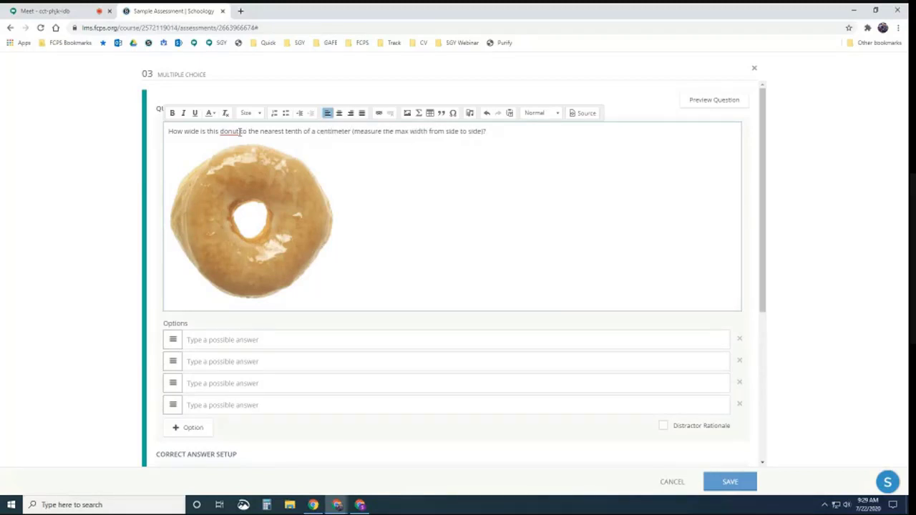
Step: Fill in question 3's four answer options with 10.0 cm, 10.3 cm, 10.6 cm and 11.0 cm
{"action": "left_click", "coordinate": [230, 340]}
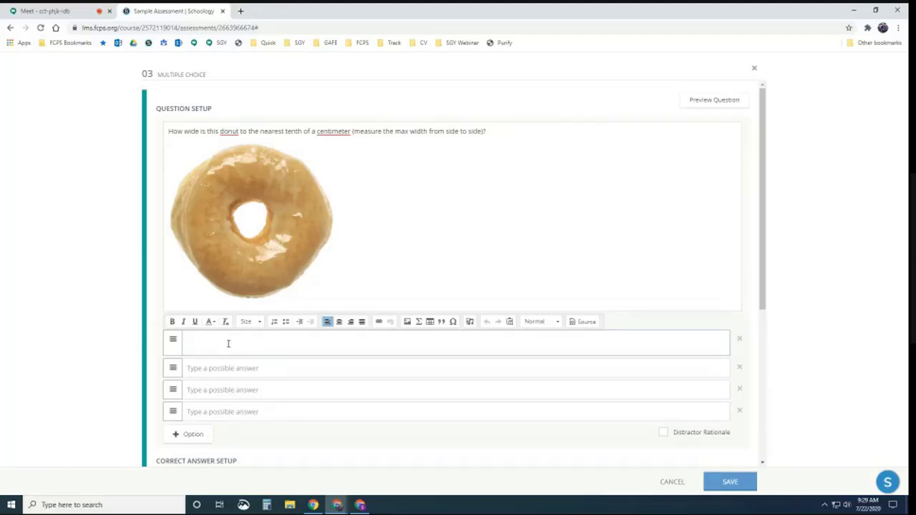
{"action": "type", "text": "10 cm"}
{"action": "left_click", "coordinate": [224, 372]}
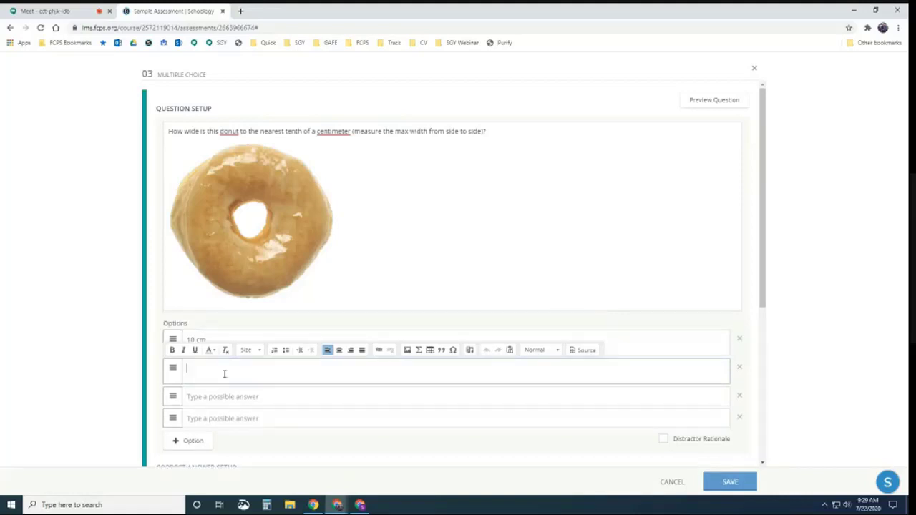
{"action": "type", "text": "10.3 cm"}
{"action": "left_click", "coordinate": [220, 395]}
{"action": "type", "text": "10.6"}
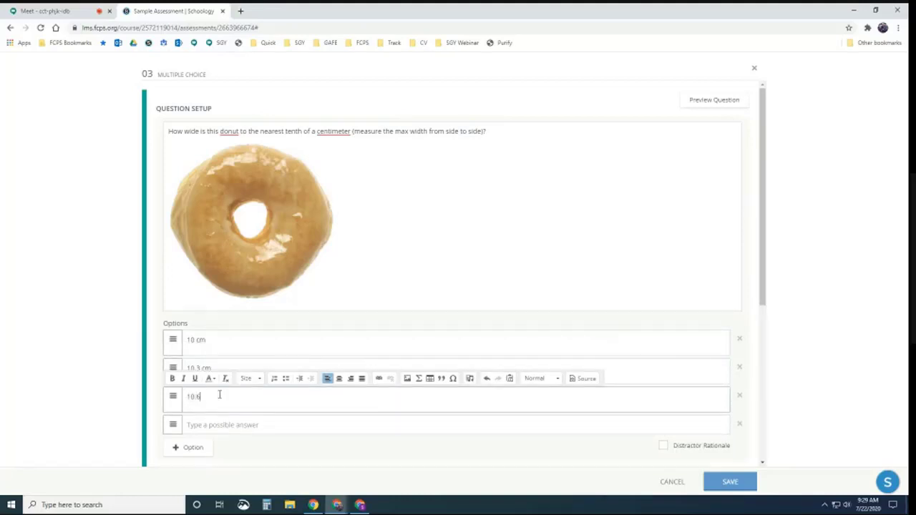
{"action": "type", "text": "6 cm"}
{"action": "left_click", "coordinate": [211, 424]}
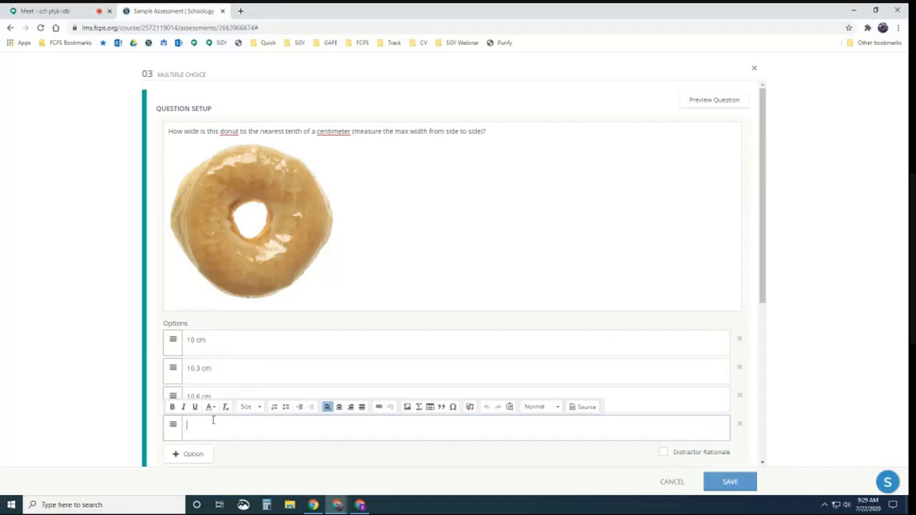
{"action": "type", "text": "11.0 cm"}
{"action": "left_click", "coordinate": [195, 339]}
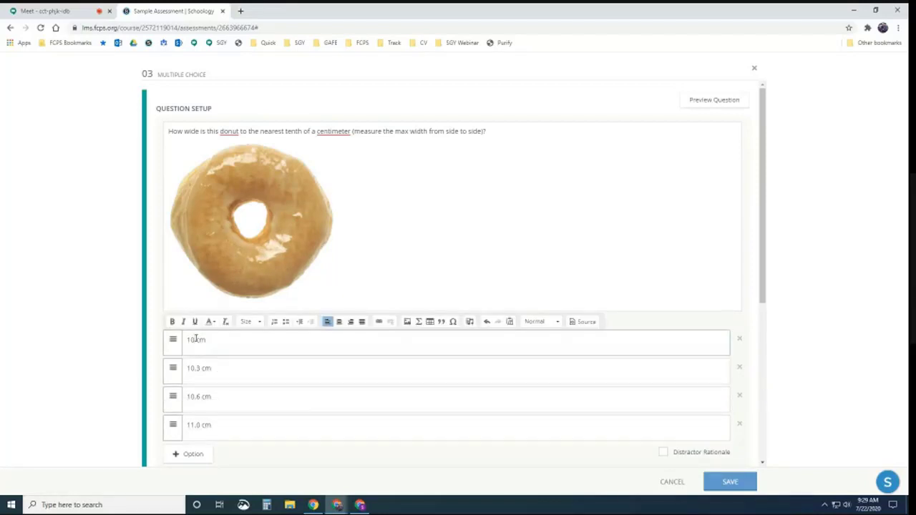
{"action": "type", "text": ".0"}
{"action": "left_click", "coordinate": [809, 290]}
Step: Set 10.6 cm as the correct answer to question 3
{"action": "scroll", "coordinate": [340, 337], "scroll_direction": "down", "scroll_amount": 1}
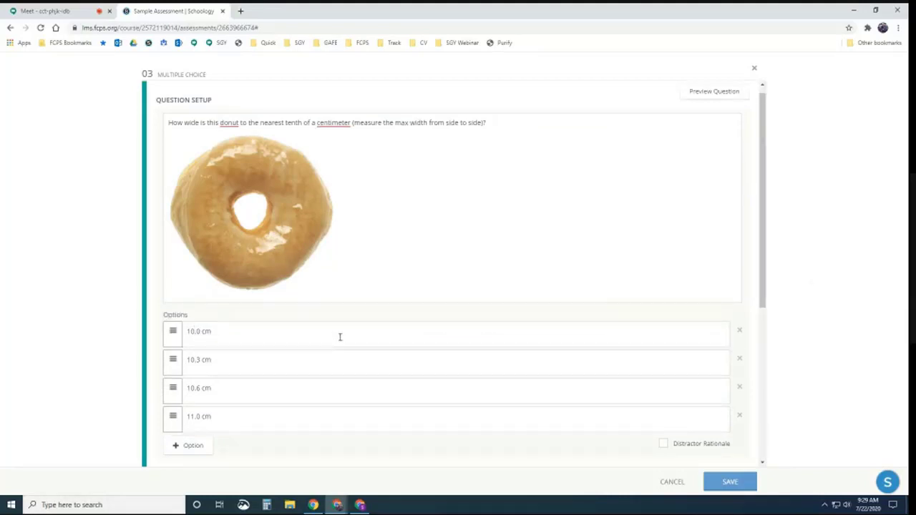
{"action": "scroll", "coordinate": [340, 337], "scroll_direction": "down", "scroll_amount": 2}
{"action": "scroll", "coordinate": [337, 329], "scroll_direction": "down", "scroll_amount": 1}
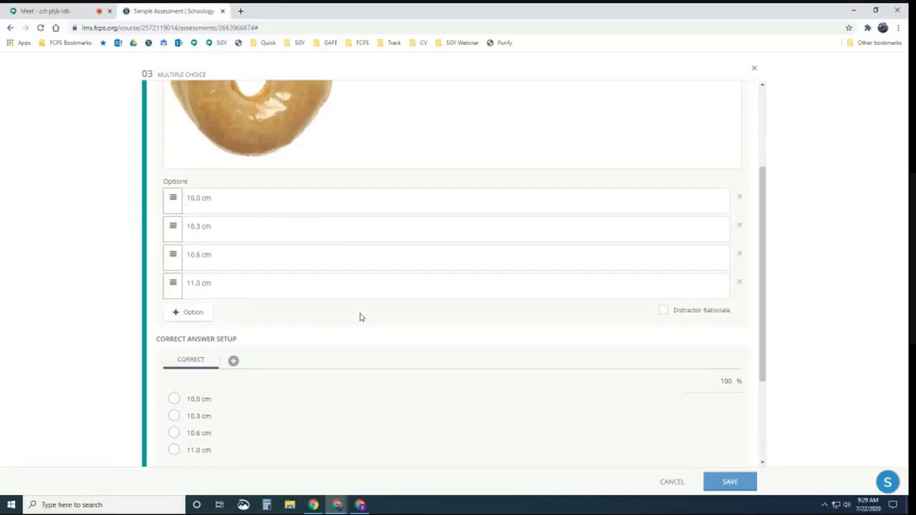
{"action": "scroll", "coordinate": [361, 317], "scroll_direction": "down", "scroll_amount": 1}
{"action": "left_click", "coordinate": [174, 385]}
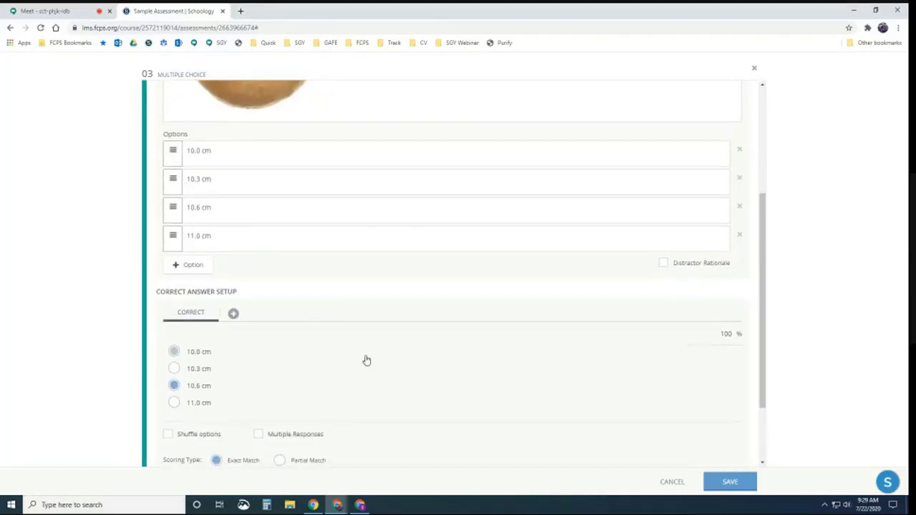
{"action": "scroll", "coordinate": [445, 356], "scroll_direction": "down", "scroll_amount": 1}
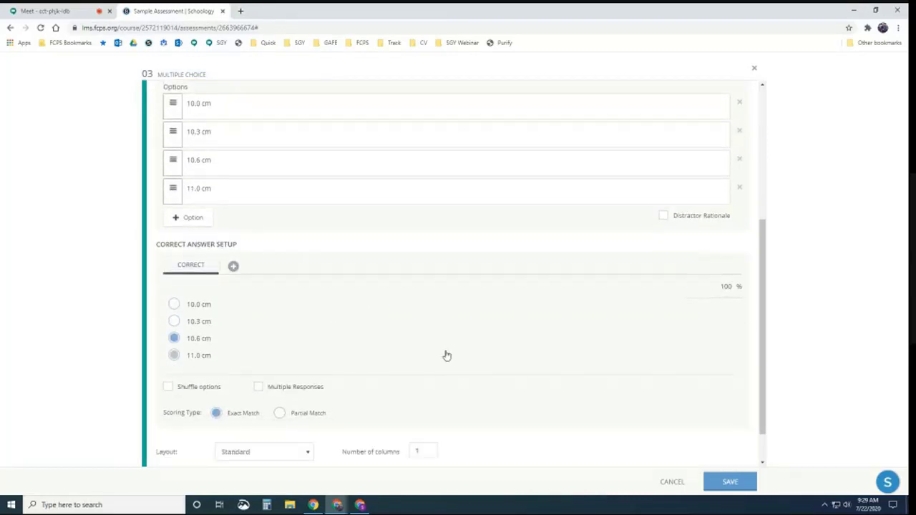
Step: Insert the Ruler (15 cm) tool between question 3's text and the donut image, and save the question
{"action": "scroll", "coordinate": [446, 354], "scroll_direction": "up", "scroll_amount": 5}
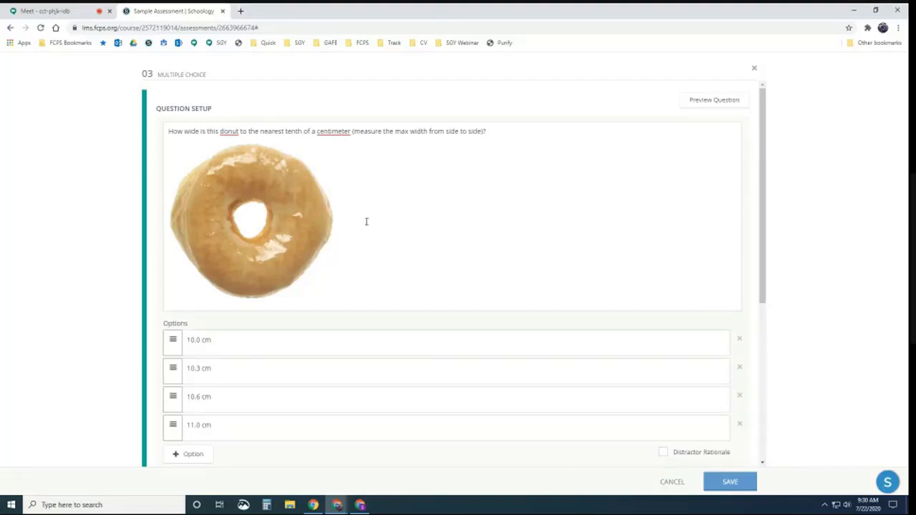
{"action": "left_click", "coordinate": [346, 171]}
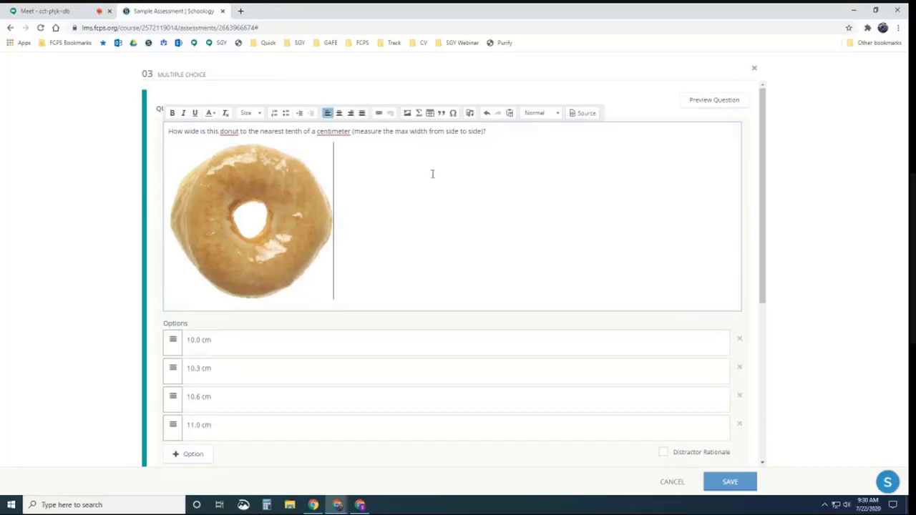
{"action": "left_click", "coordinate": [495, 132]}
{"action": "key", "text": "Return"}
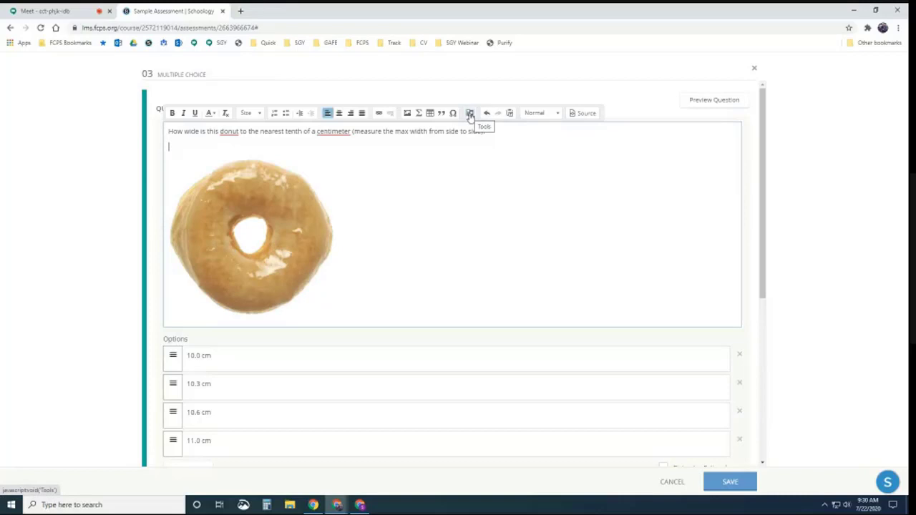
{"action": "left_click", "coordinate": [471, 116]}
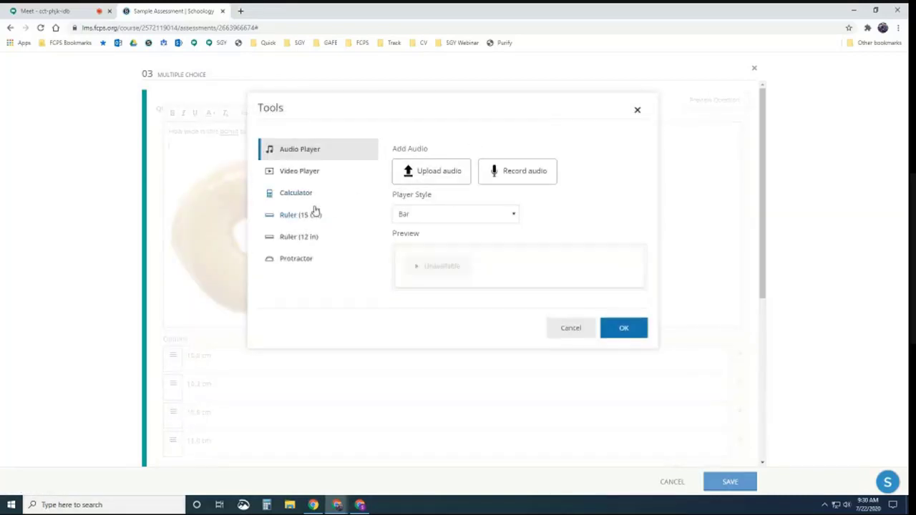
{"action": "left_click", "coordinate": [296, 219]}
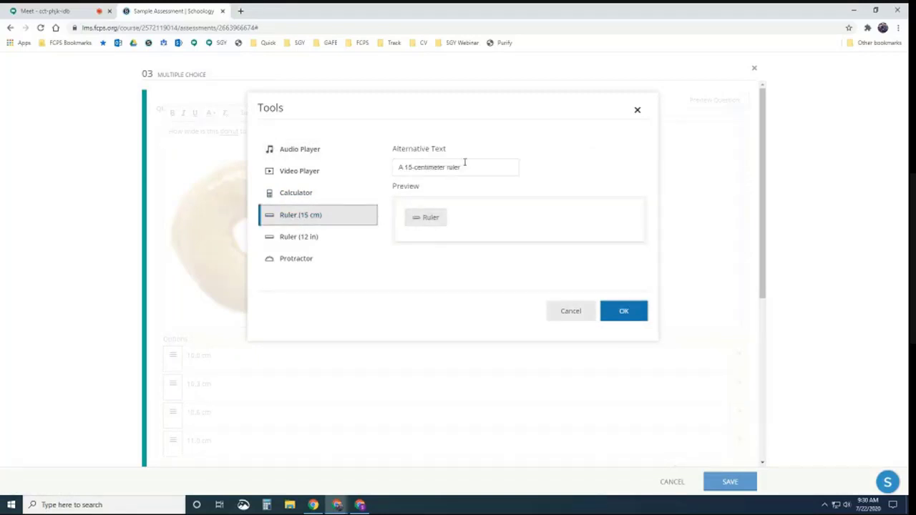
{"action": "left_click", "coordinate": [620, 313]}
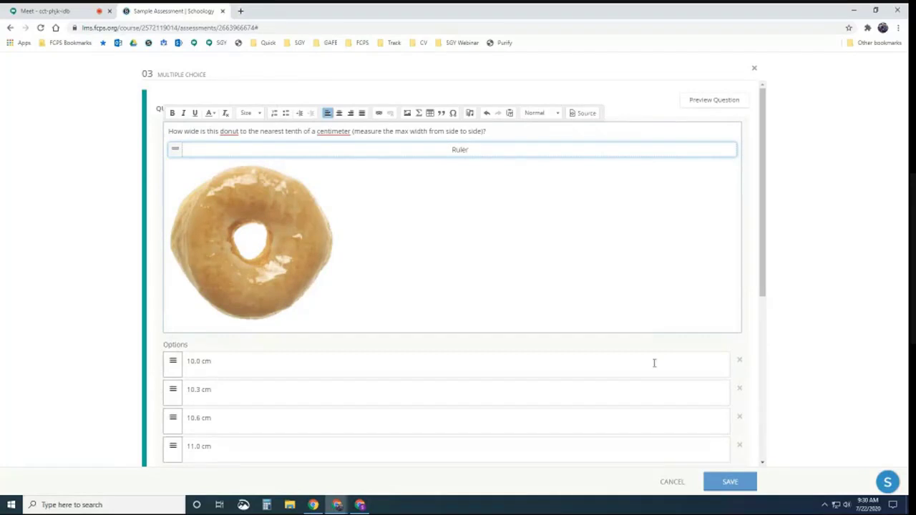
{"action": "left_click", "coordinate": [728, 483]}
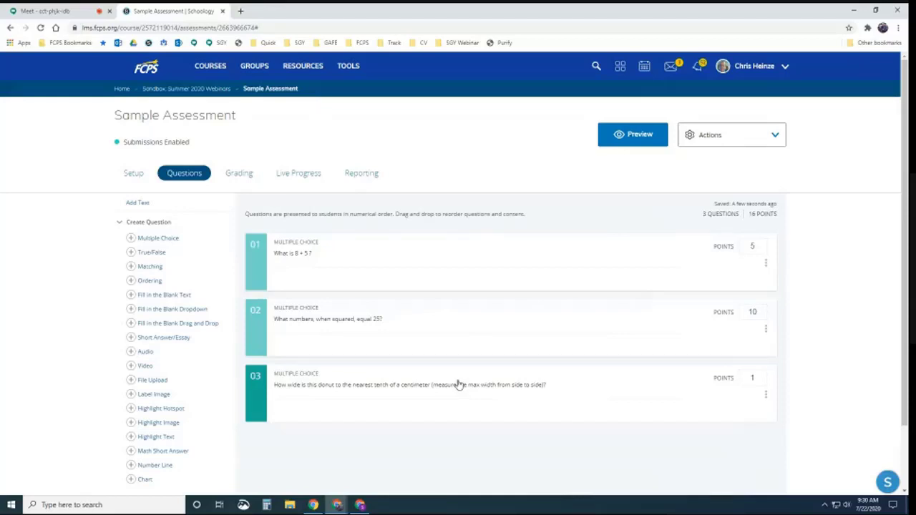
Step: In question 3's preview, measure the donut's maximum width with the ruler and answer 10.6 cm
{"action": "left_click", "coordinate": [322, 386]}
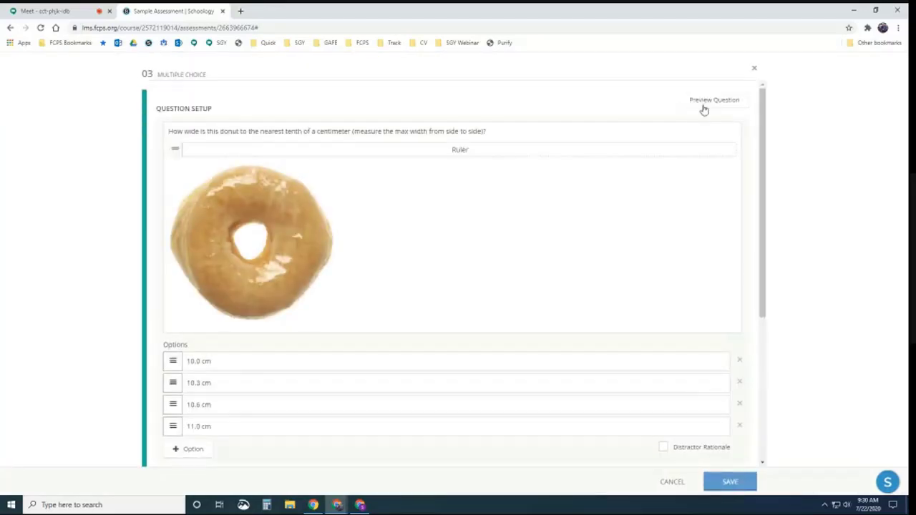
{"action": "left_click", "coordinate": [704, 106]}
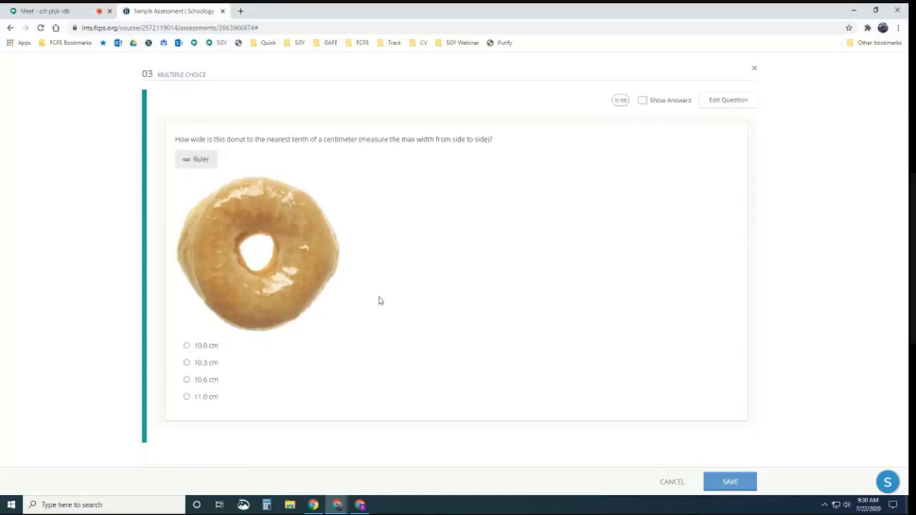
{"action": "left_click", "coordinate": [209, 167]}
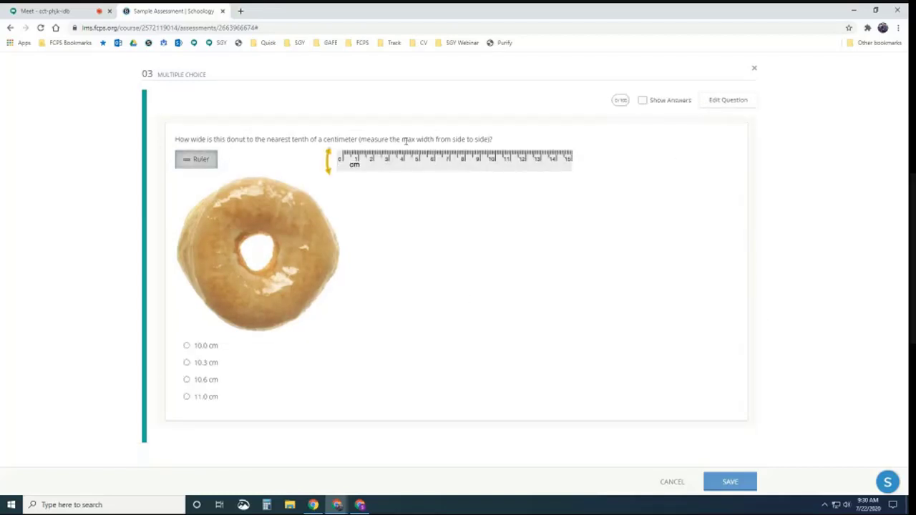
{"action": "left_click_drag", "start_coordinate": [451, 149], "coordinate": [479, 242]}
{"action": "left_click_drag", "start_coordinate": [530, 255], "coordinate": [506, 284]}
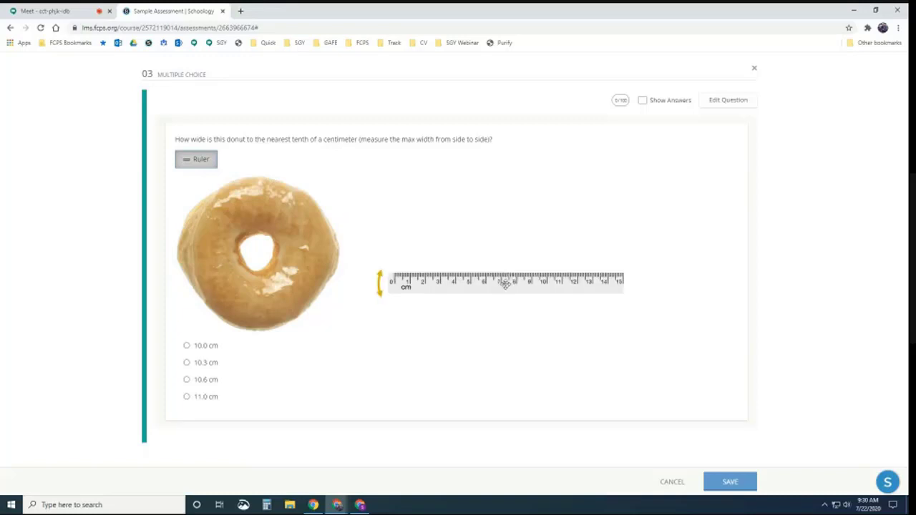
{"action": "left_click_drag", "start_coordinate": [377, 286], "coordinate": [350, 288]}
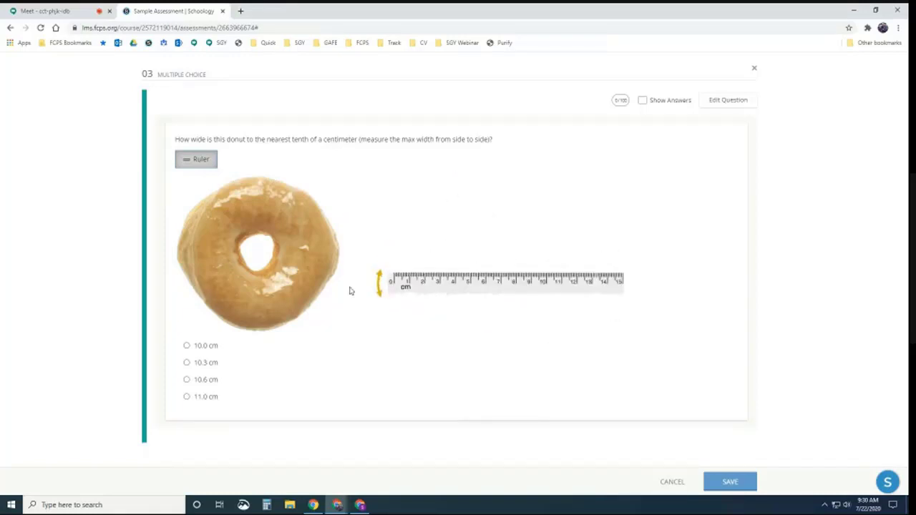
{"action": "left_click_drag", "start_coordinate": [455, 283], "coordinate": [246, 261]}
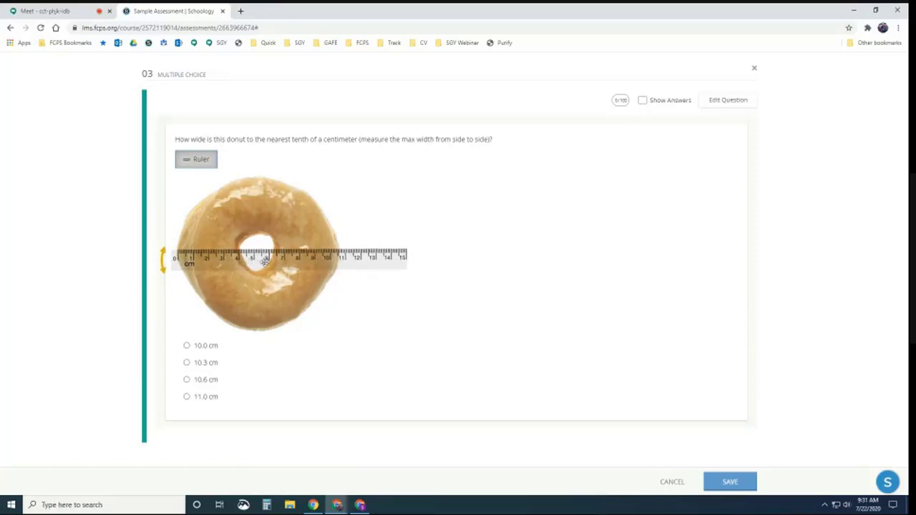
{"action": "left_click", "coordinate": [187, 380]}
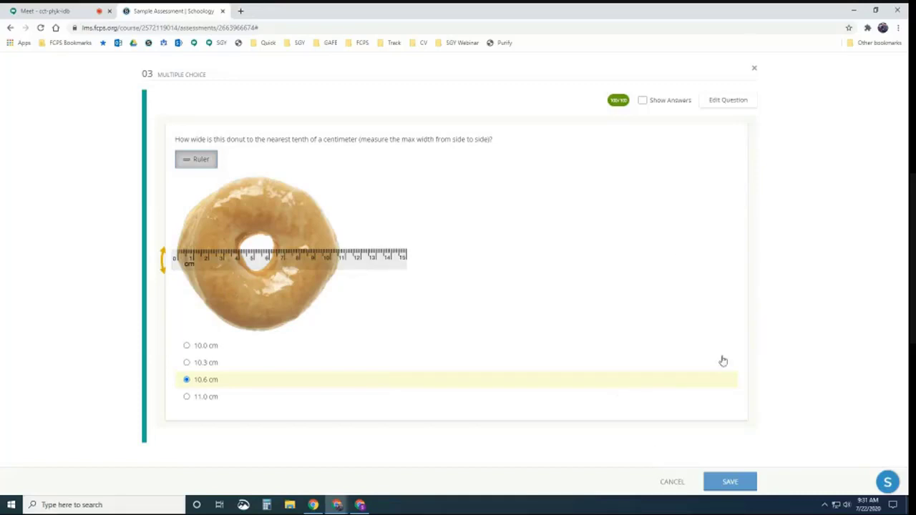
{"action": "left_click", "coordinate": [755, 70]}
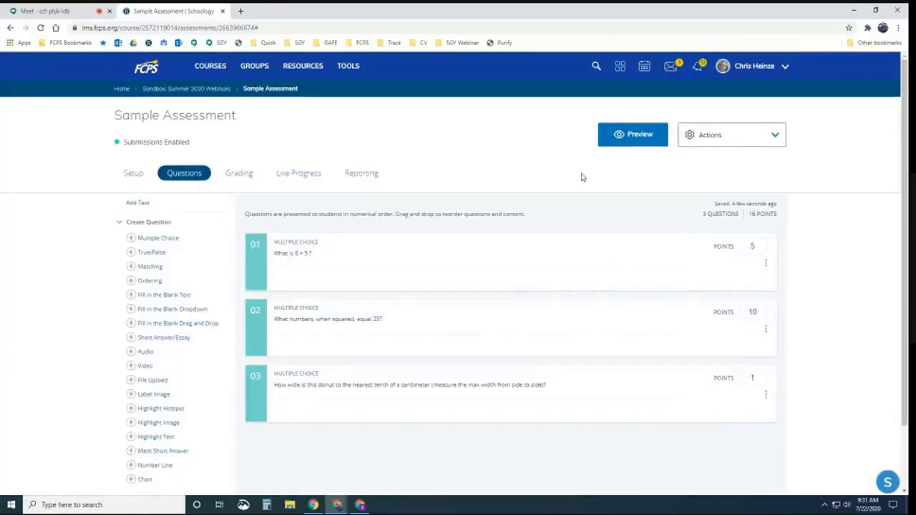
Step: Create a fourth multiple-choice question with the text "Which donut has two-thirds of it eaten?"
{"action": "scroll", "coordinate": [580, 185], "scroll_direction": "down", "scroll_amount": 2}
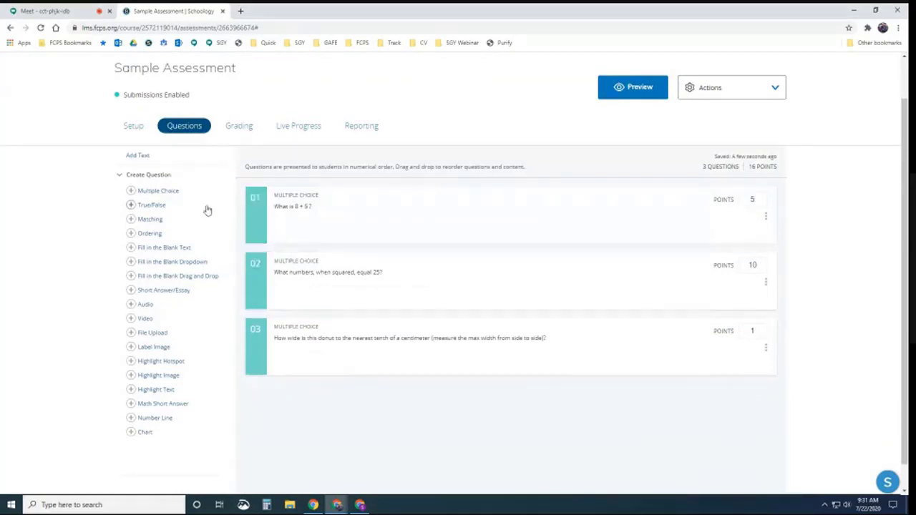
{"action": "left_click", "coordinate": [159, 192]}
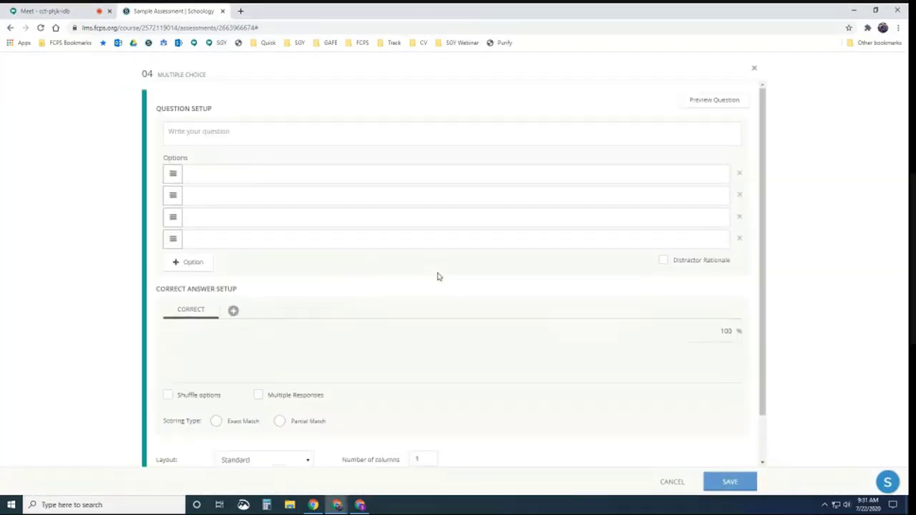
{"action": "left_click", "coordinate": [222, 132]}
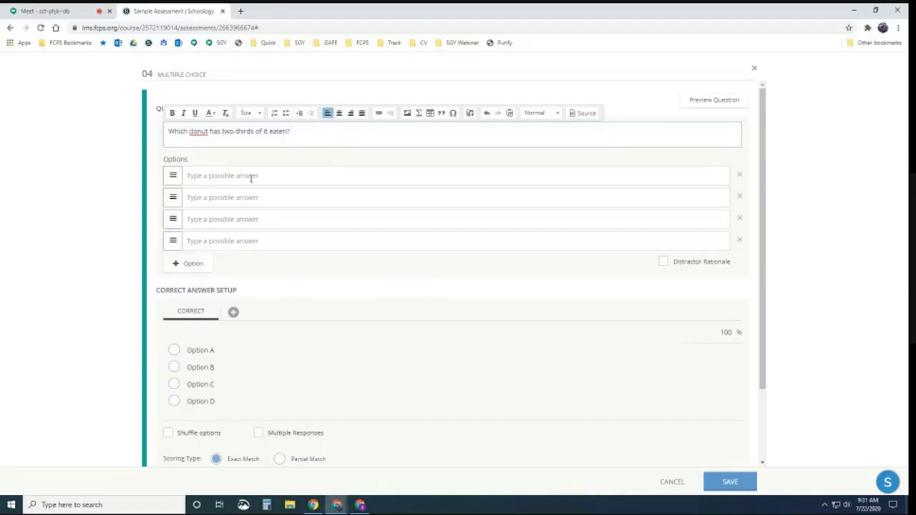
Step: Insert the donut-one-fourth image from the Schoology Webinar folder as question 4's first answer option with a width of 100 pixels
{"action": "left_click", "coordinate": [224, 179]}
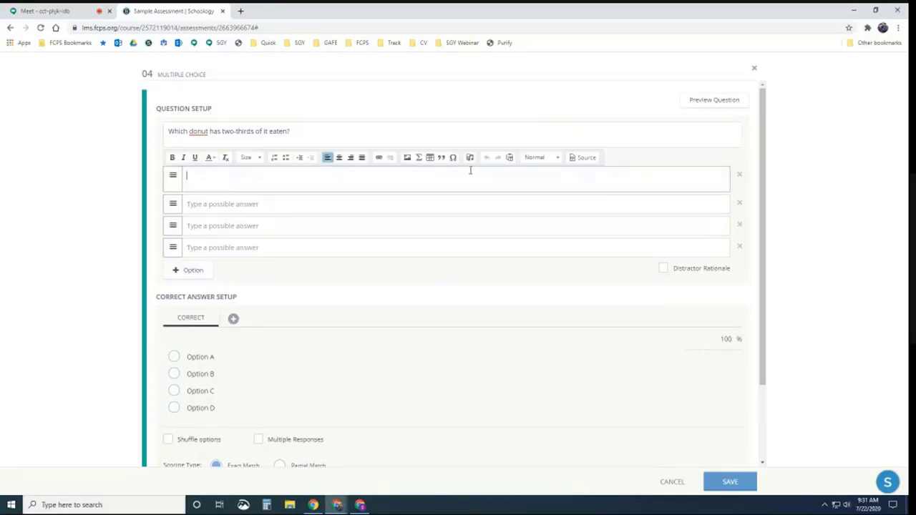
{"action": "left_click", "coordinate": [407, 157]}
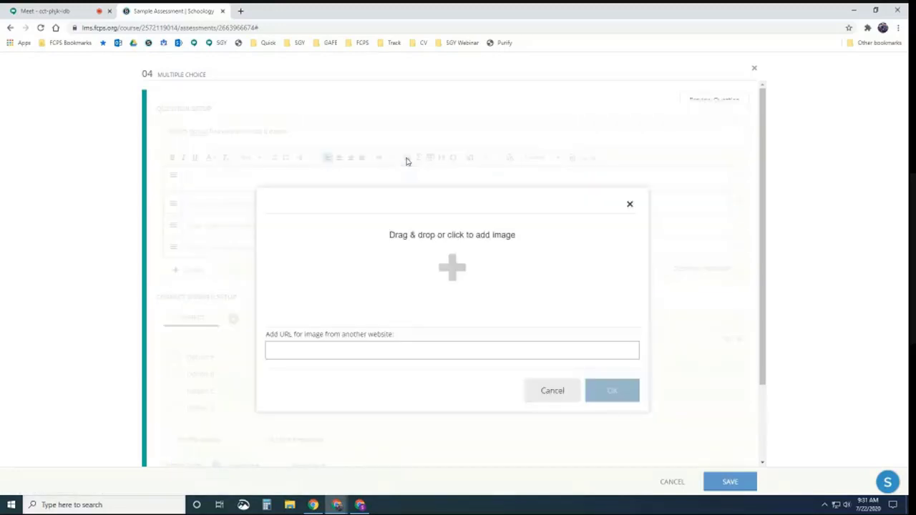
{"action": "left_click", "coordinate": [452, 268]}
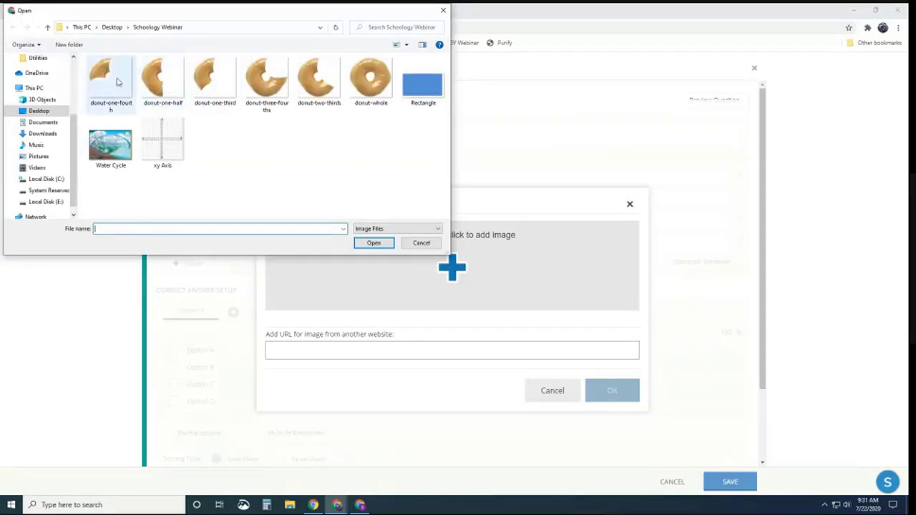
{"action": "left_click", "coordinate": [117, 82]}
{"action": "left_click", "coordinate": [372, 243]}
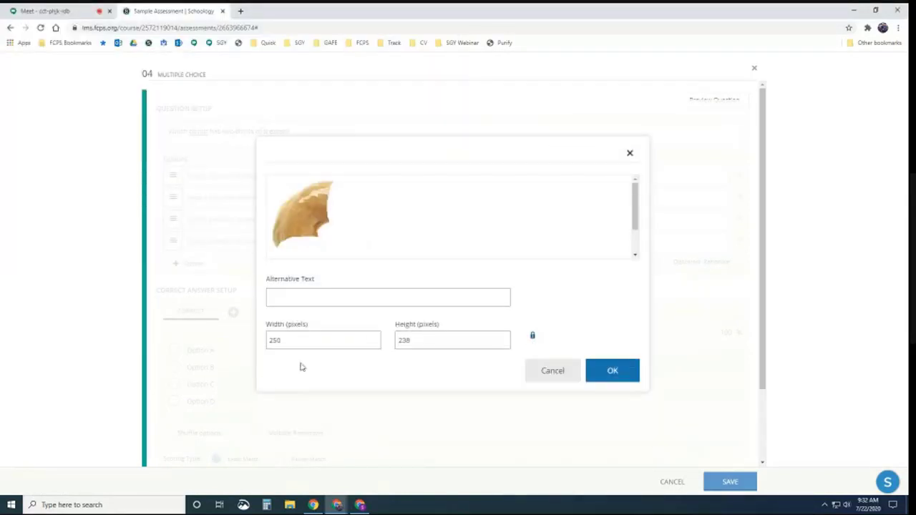
{"action": "left_click_drag", "start_coordinate": [296, 342], "coordinate": [261, 342]}
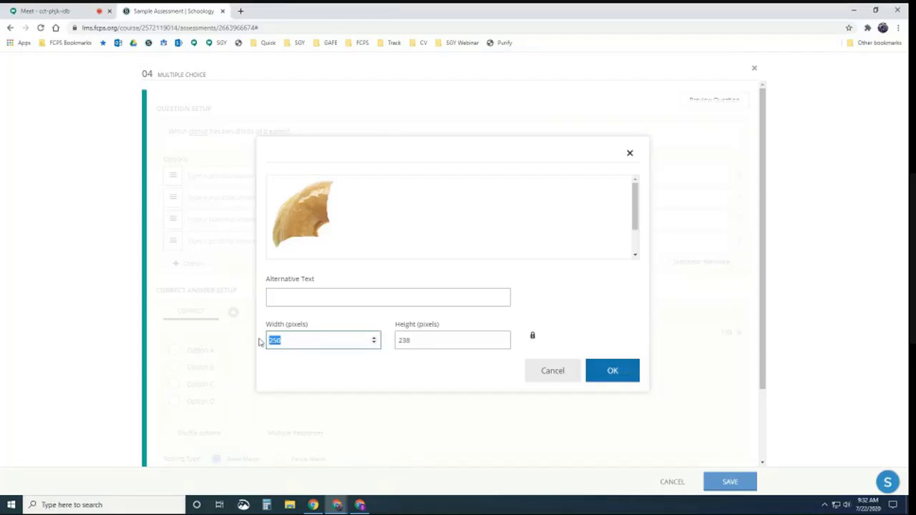
{"action": "type", "text": "50"}
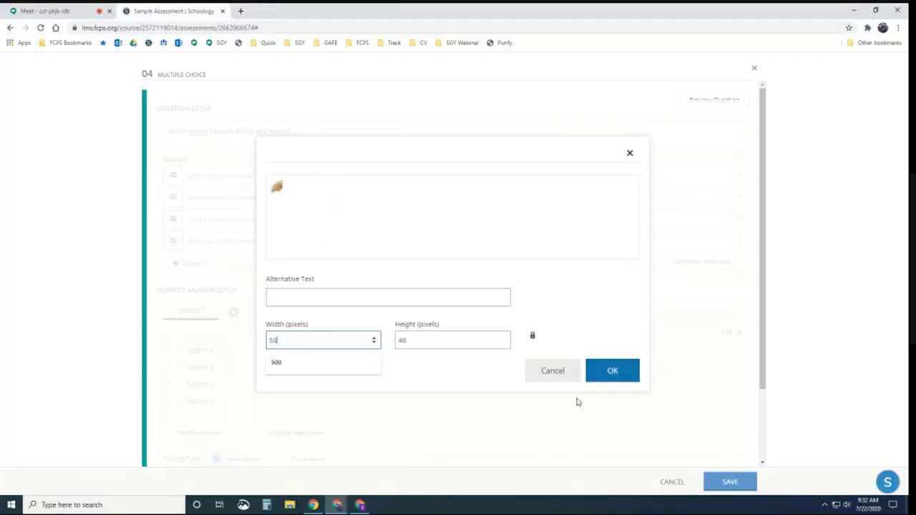
{"action": "key", "text": "BackSpace"}
{"action": "key", "text": "BackSpace"}
{"action": "type", "text": "100"}
{"action": "left_click", "coordinate": [613, 371]}
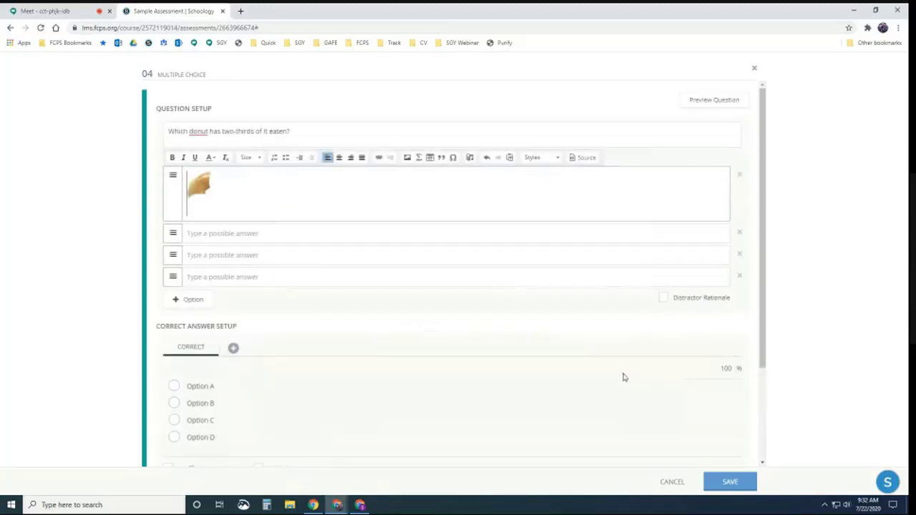
Step: Upload the donut-one-half image from the Schoology Webinar folder for question 4's second answer option
{"action": "left_click", "coordinate": [243, 239]}
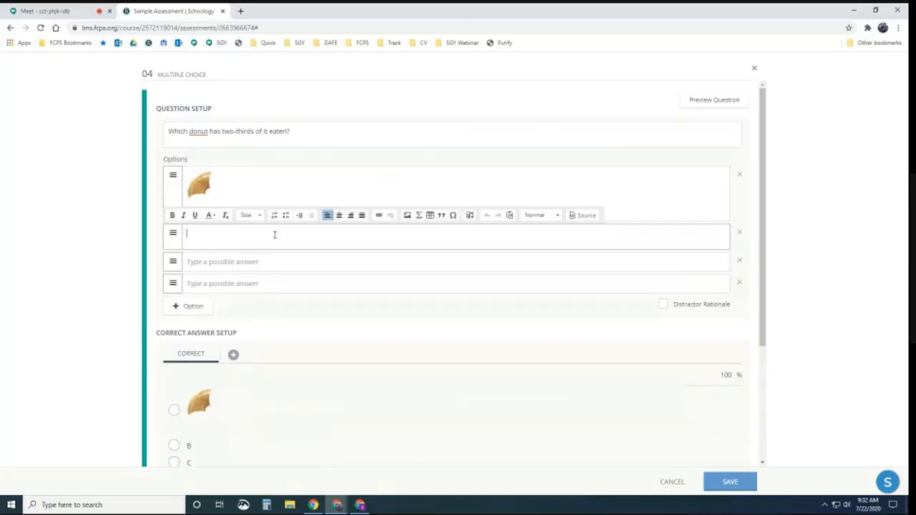
{"action": "left_click", "coordinate": [407, 215]}
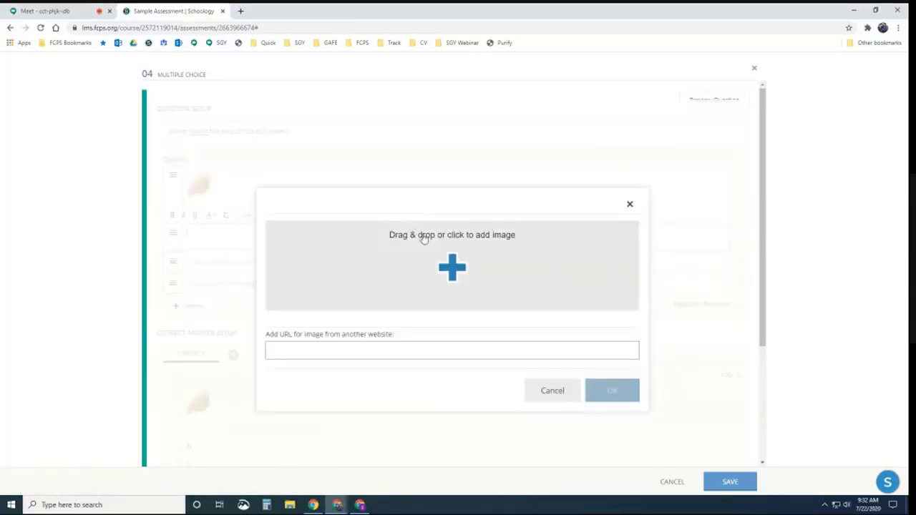
{"action": "left_click", "coordinate": [442, 247]}
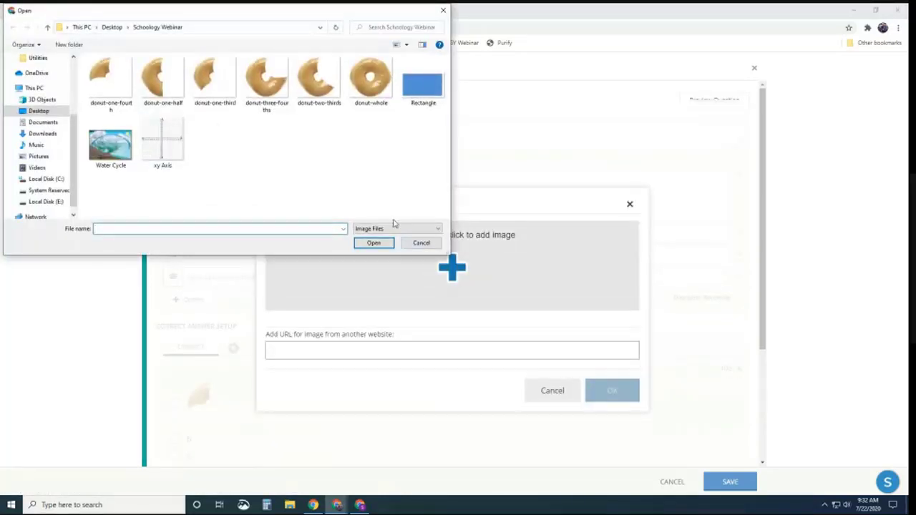
{"action": "left_click", "coordinate": [163, 79]}
{"action": "left_click", "coordinate": [373, 243]}
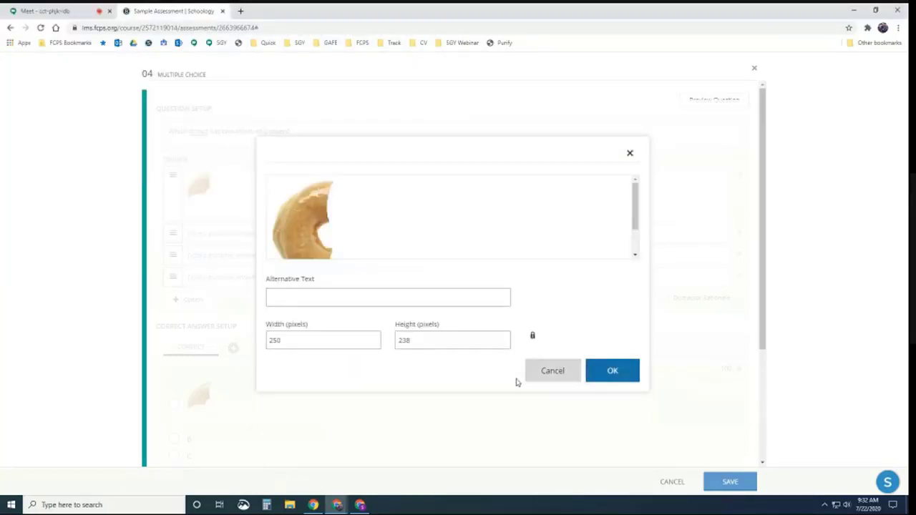
Step: Open the Desktop's Schoology Webinar folder in File Explorer beside the image dialog, and confirm inserting the half-donut image in the second option
{"action": "left_click", "coordinate": [290, 505]}
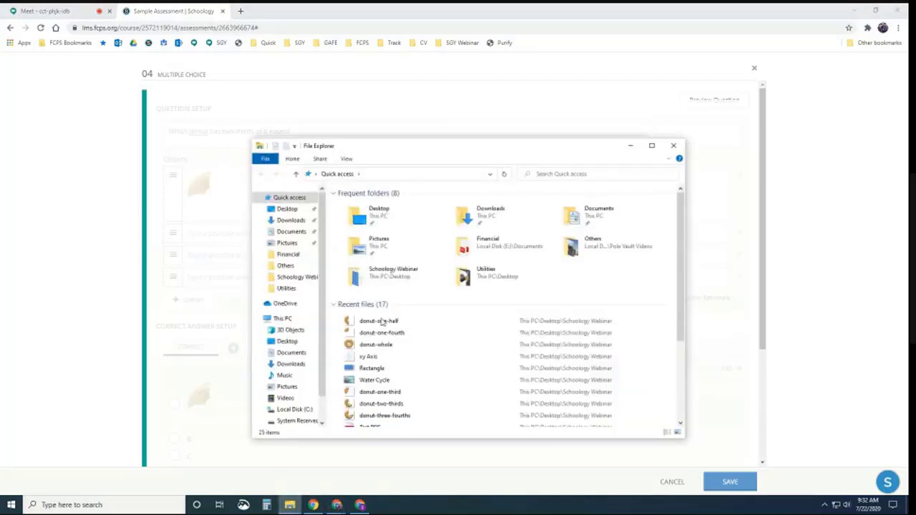
{"action": "left_click", "coordinate": [286, 341]}
{"action": "left_click", "coordinate": [427, 228]}
{"action": "double_click", "coordinate": [428, 228]}
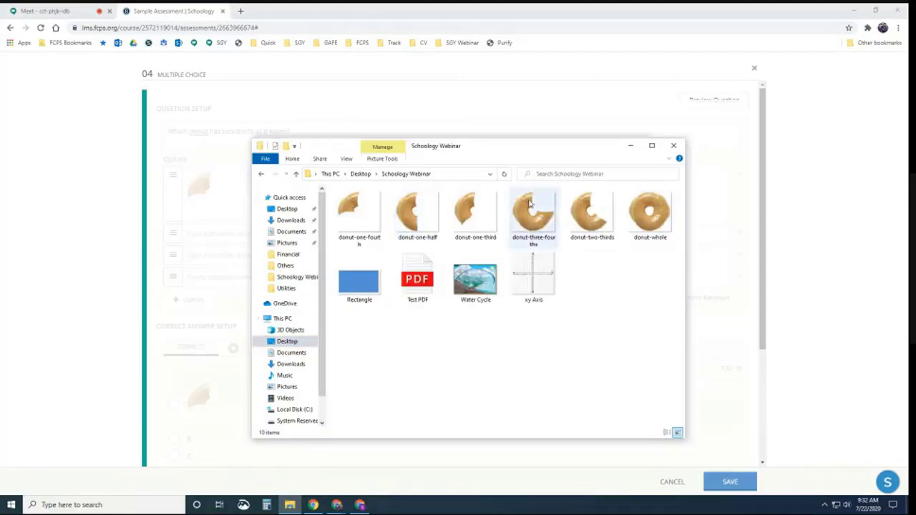
{"action": "left_click_drag", "start_coordinate": [515, 148], "coordinate": [891, 163]}
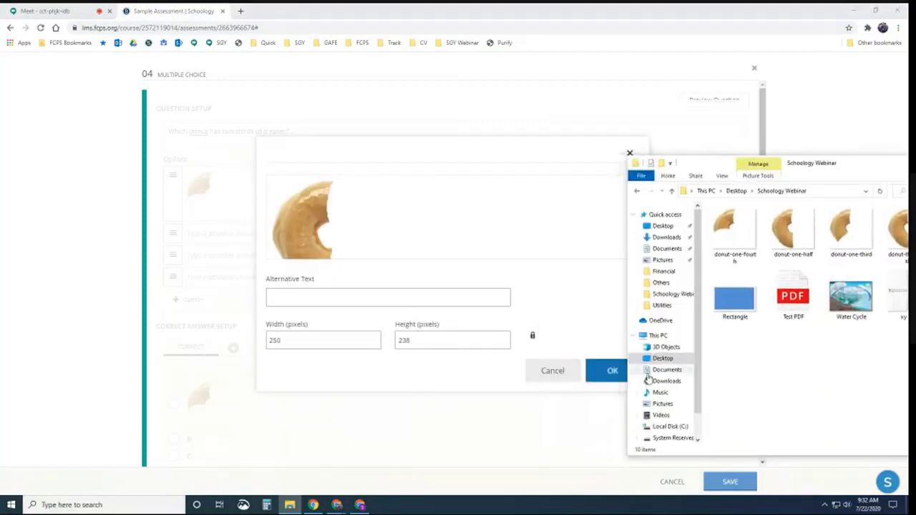
{"action": "left_click", "coordinate": [612, 379]}
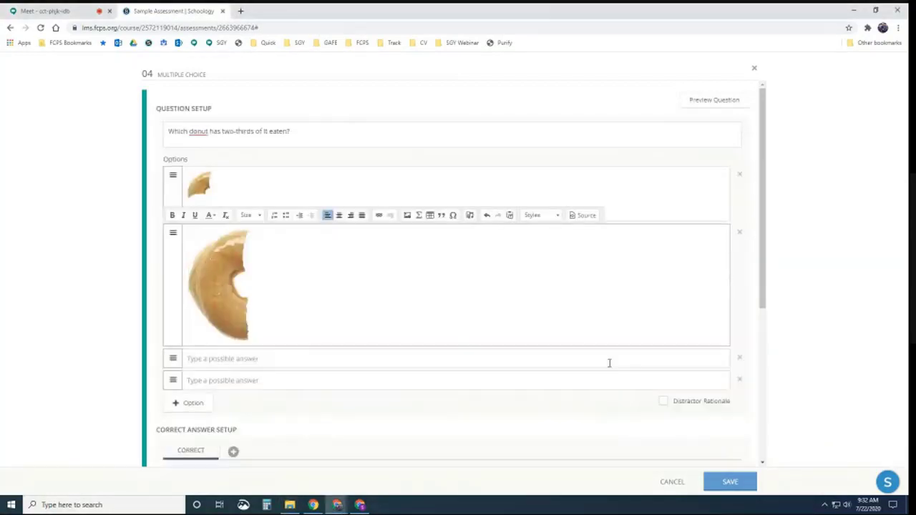
Step: Insert the donut-one-third image from the File Explorer window as the third answer option with a width of 100 pixels
{"action": "left_click", "coordinate": [212, 362]}
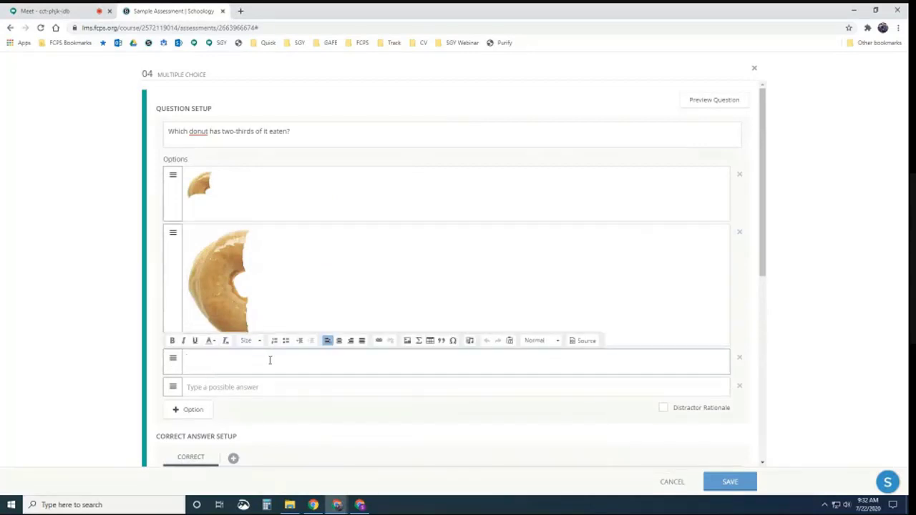
{"action": "left_click", "coordinate": [407, 341]}
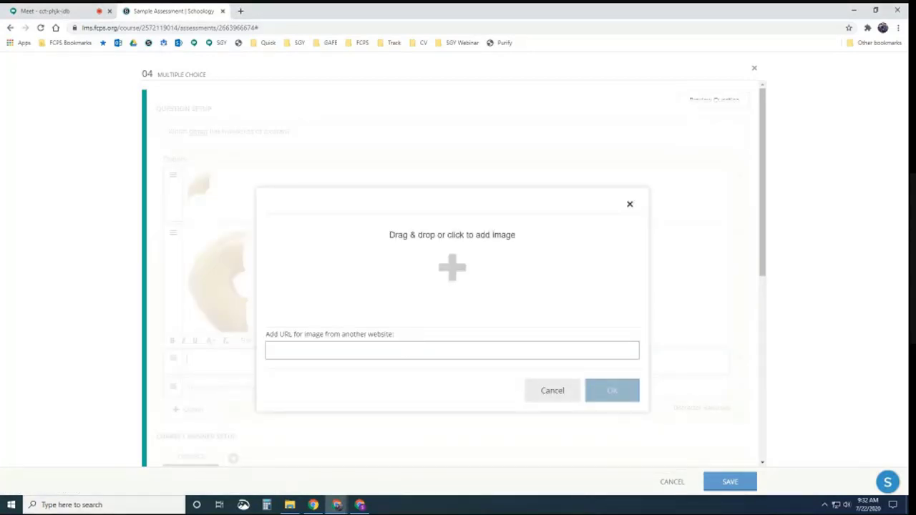
{"action": "key", "text": "alt+Tab"}
{"action": "left_click_drag", "start_coordinate": [851, 218], "coordinate": [449, 300]}
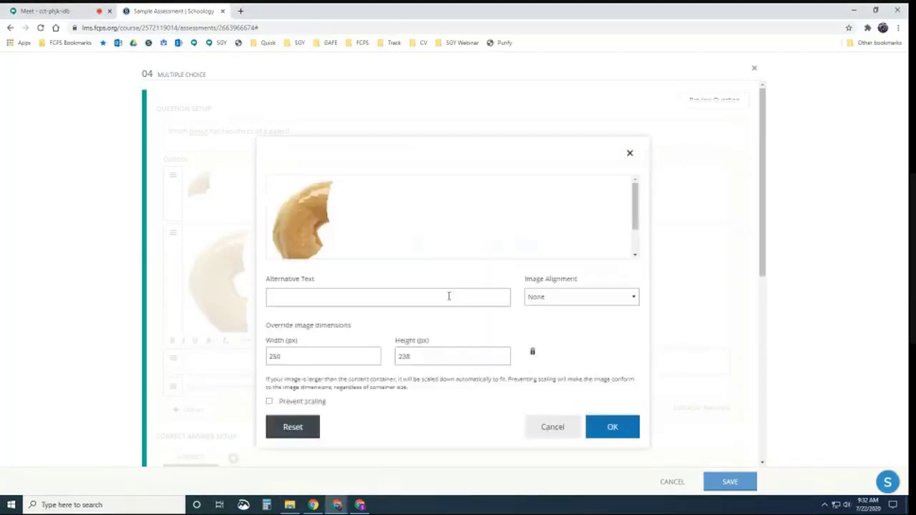
{"action": "double_click", "coordinate": [278, 337]}
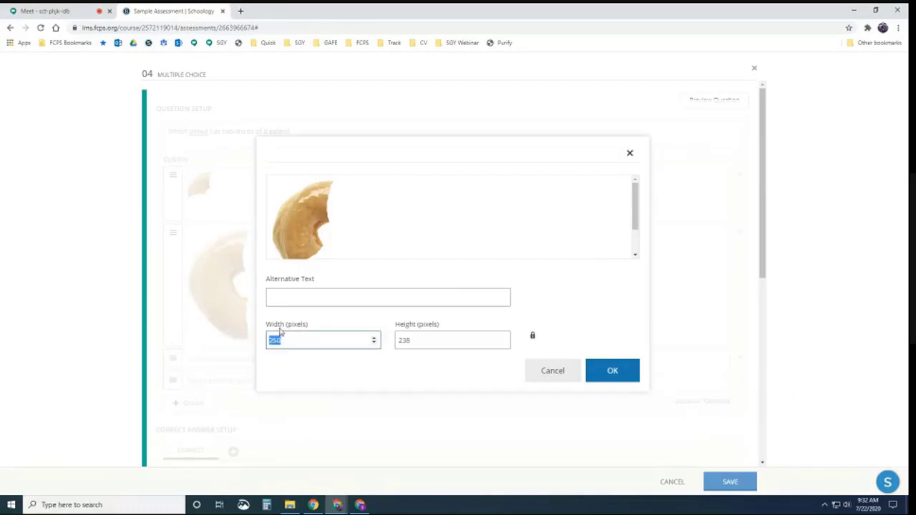
{"action": "type", "text": "100"}
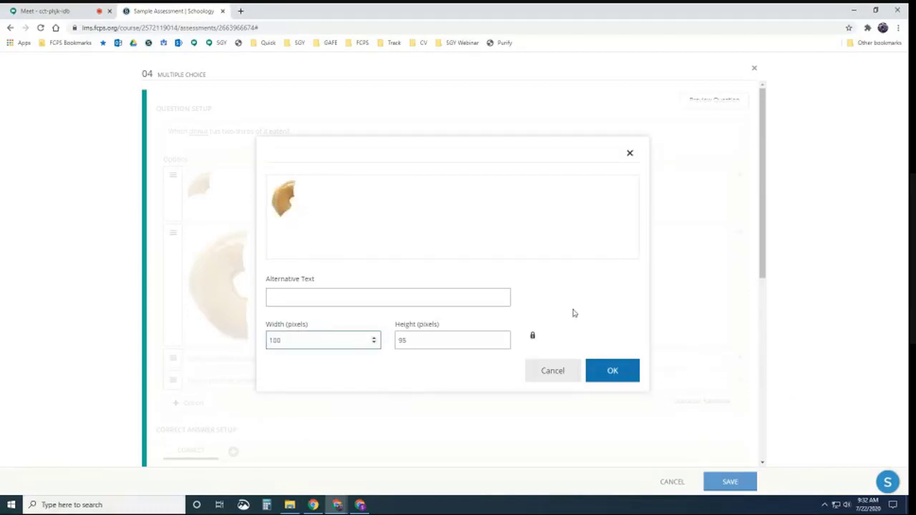
{"action": "left_click", "coordinate": [606, 370]}
Step: Set the width of the half-donut image in the second answer option to 100 pixels
{"action": "left_click", "coordinate": [253, 280]}
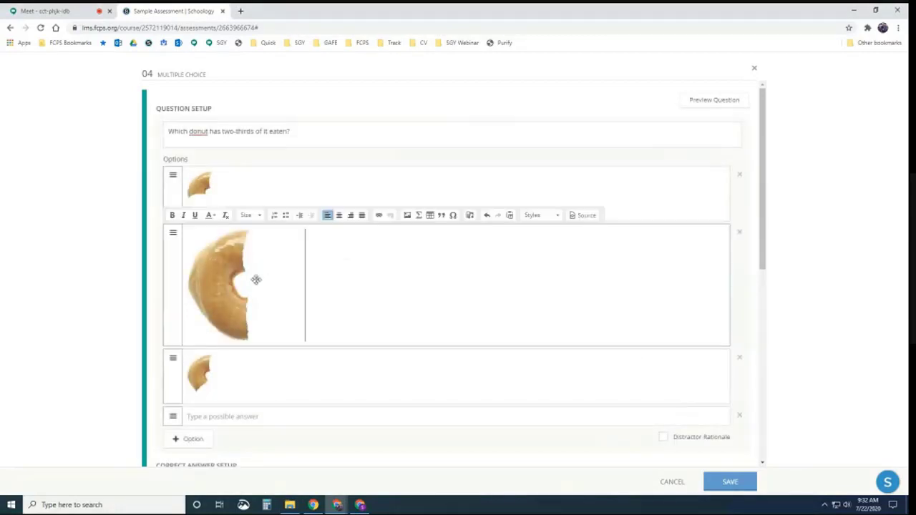
{"action": "left_click", "coordinate": [205, 243]}
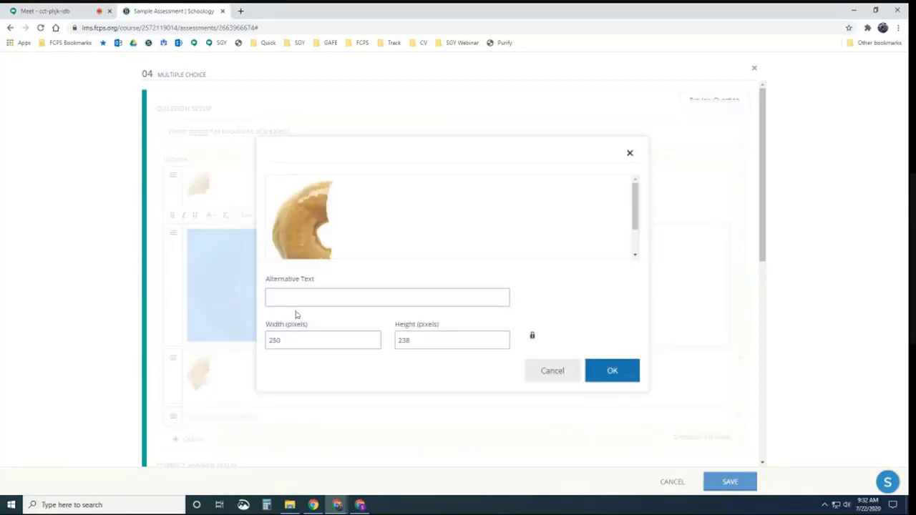
{"action": "double_click", "coordinate": [295, 339]}
{"action": "type", "text": "100"}
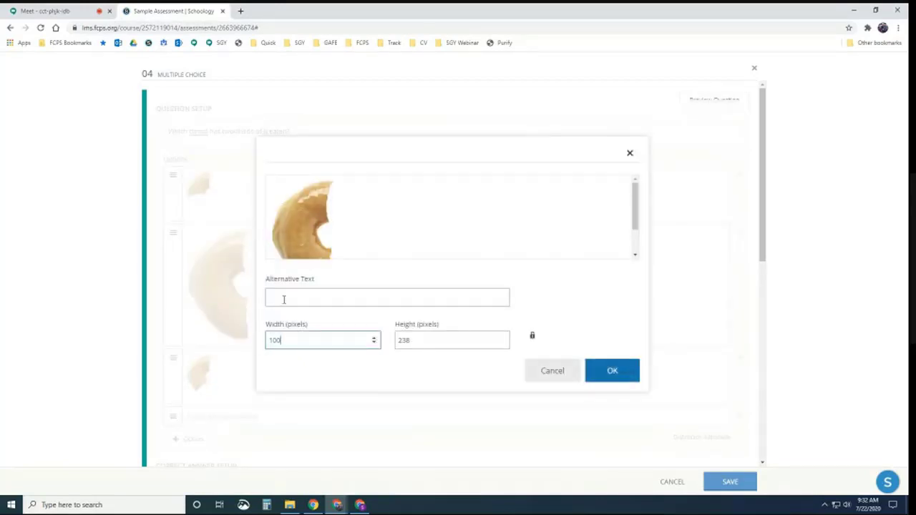
{"action": "left_click", "coordinate": [610, 370]}
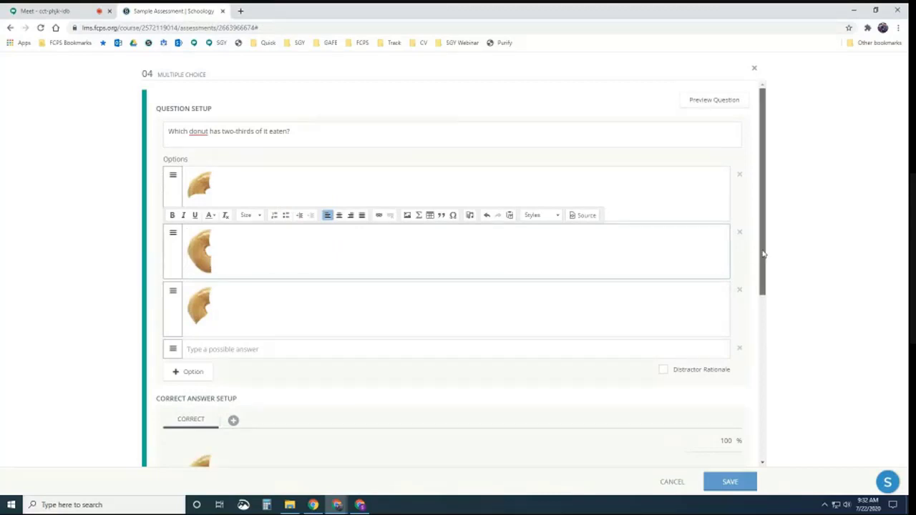
Step: Mark the third option, the one-third donut, as question 4's correct answer and save the question
{"action": "left_click_drag", "start_coordinate": [761, 254], "coordinate": [764, 347]}
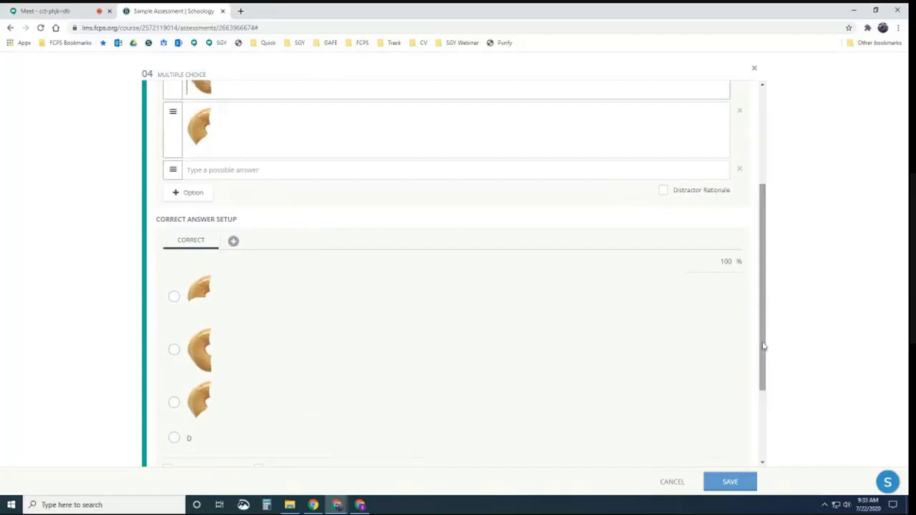
{"action": "left_click", "coordinate": [174, 403]}
{"action": "scroll", "coordinate": [617, 400], "scroll_direction": "down", "scroll_amount": 3}
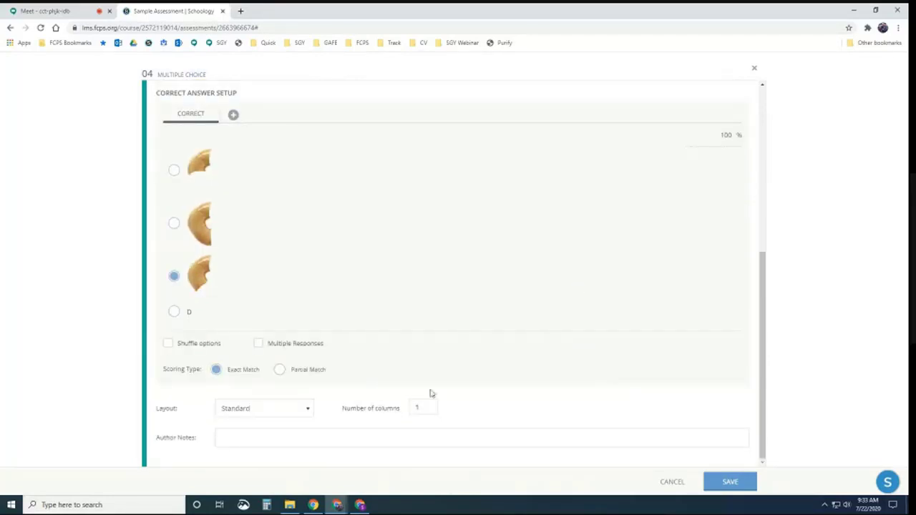
{"action": "left_click", "coordinate": [730, 482]}
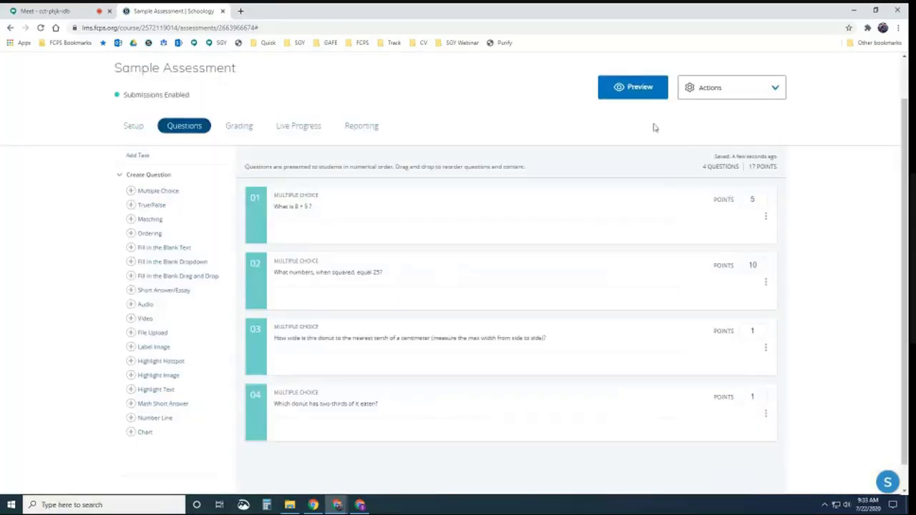
Step: Preview the assessment in a new attempt, answer question 4 with the third donut, and close the preview
{"action": "left_click", "coordinate": [630, 93]}
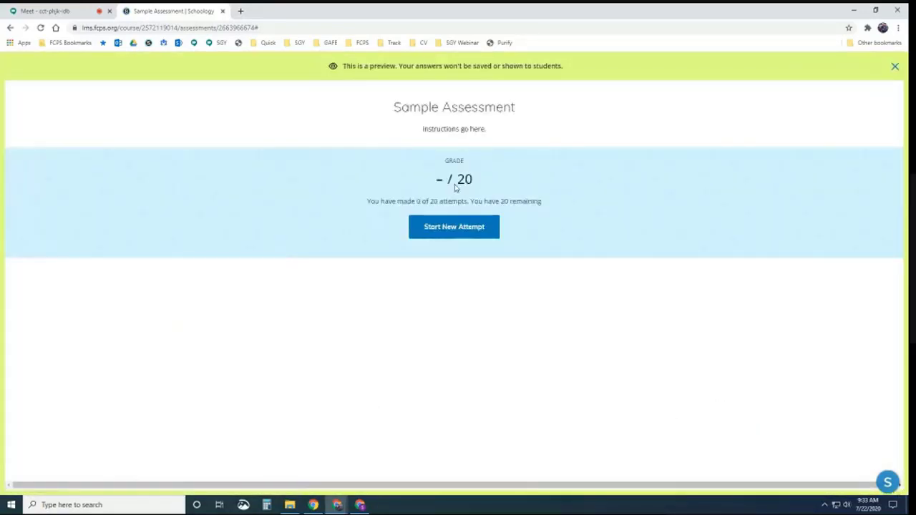
{"action": "left_click", "coordinate": [458, 228]}
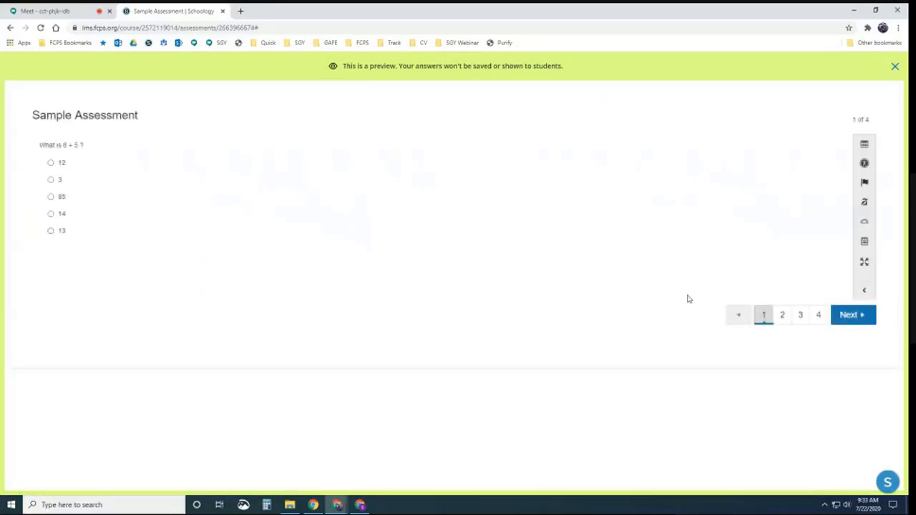
{"action": "left_click", "coordinate": [818, 315]}
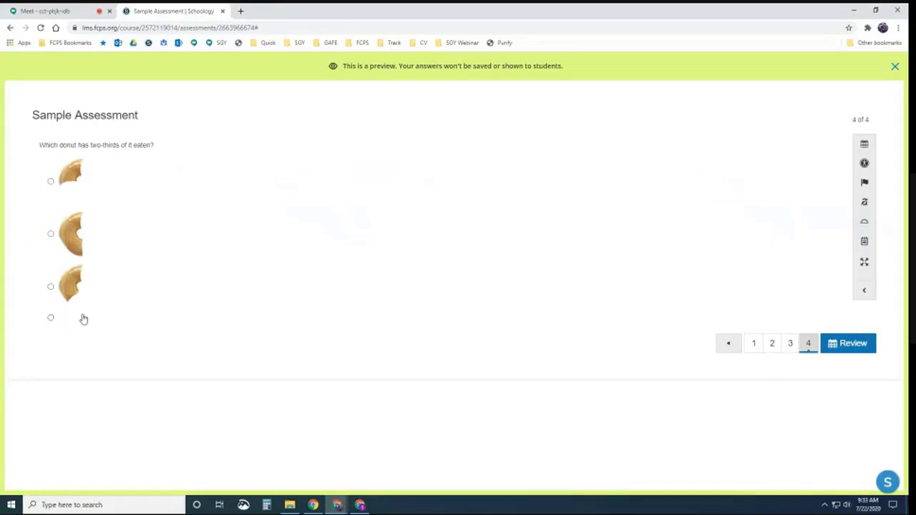
{"action": "left_click", "coordinate": [51, 287]}
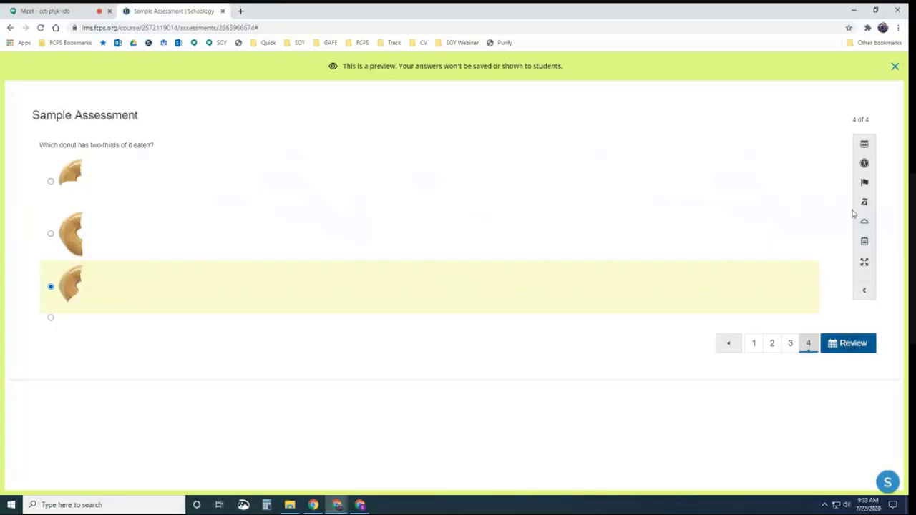
{"action": "left_click", "coordinate": [895, 66]}
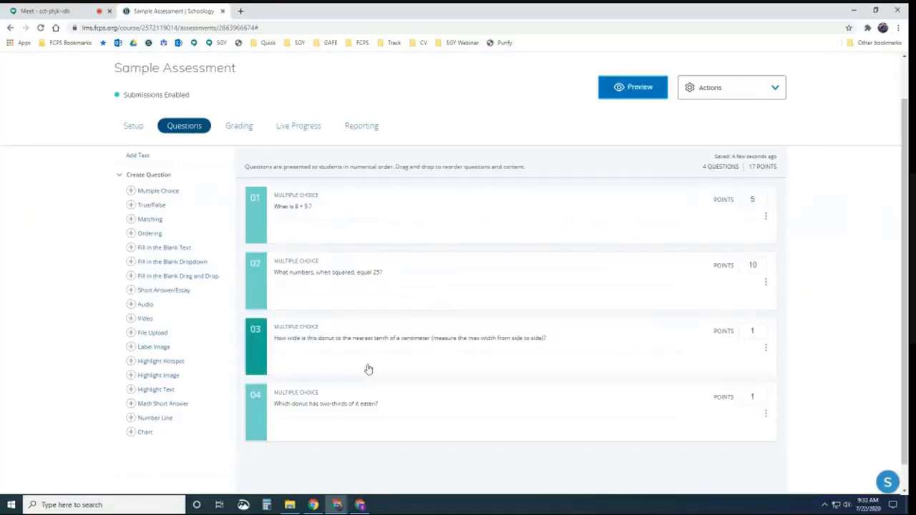
Step: Remove the empty fourth answer option from question 4 and save the question
{"action": "left_click", "coordinate": [301, 408]}
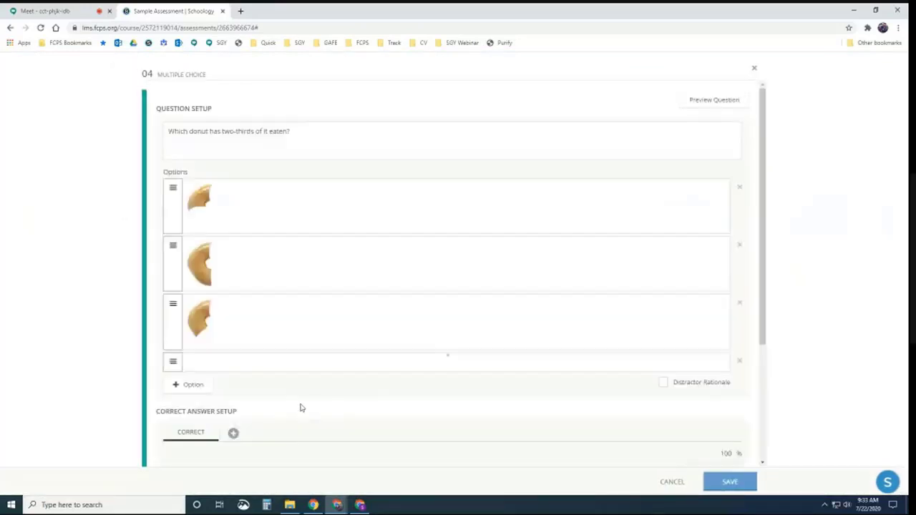
{"action": "left_click", "coordinate": [740, 350]}
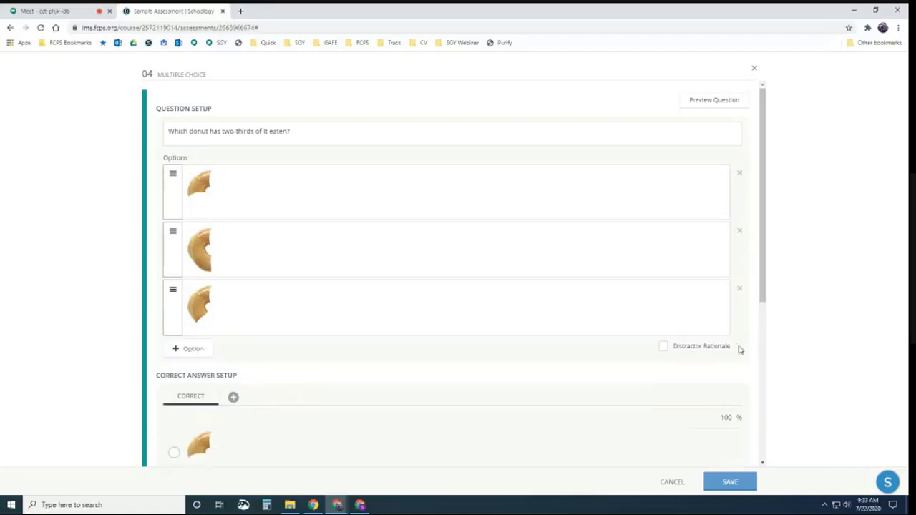
{"action": "left_click", "coordinate": [718, 483]}
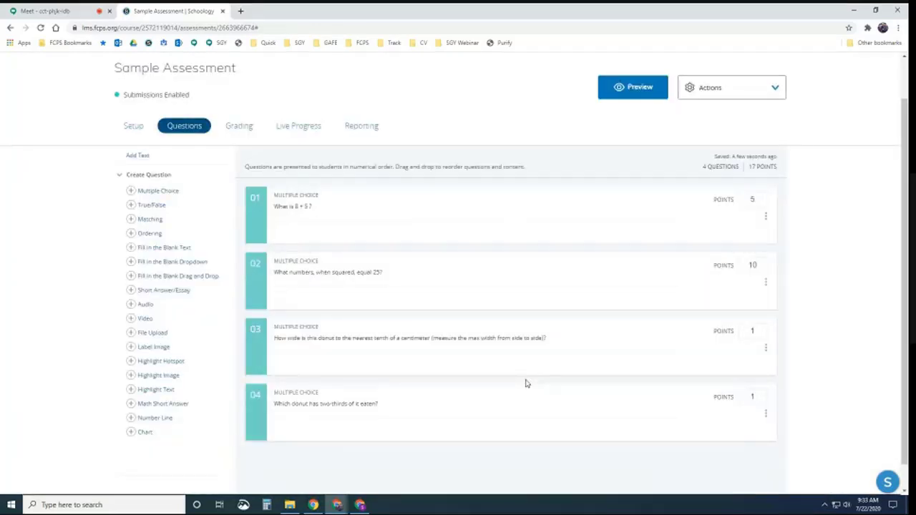
Step: Add a new fourth answer option to question 4 and start inserting an image into it
{"action": "left_click", "coordinate": [324, 415]}
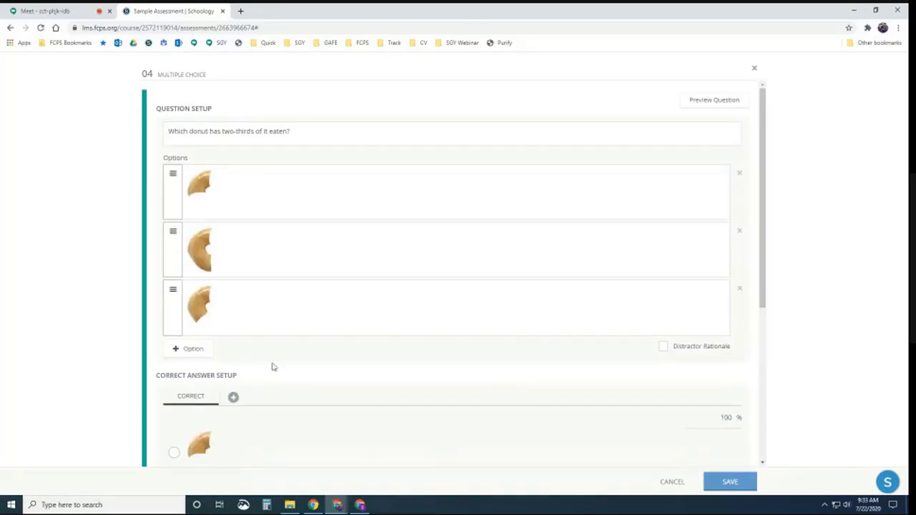
{"action": "left_click", "coordinate": [192, 351]}
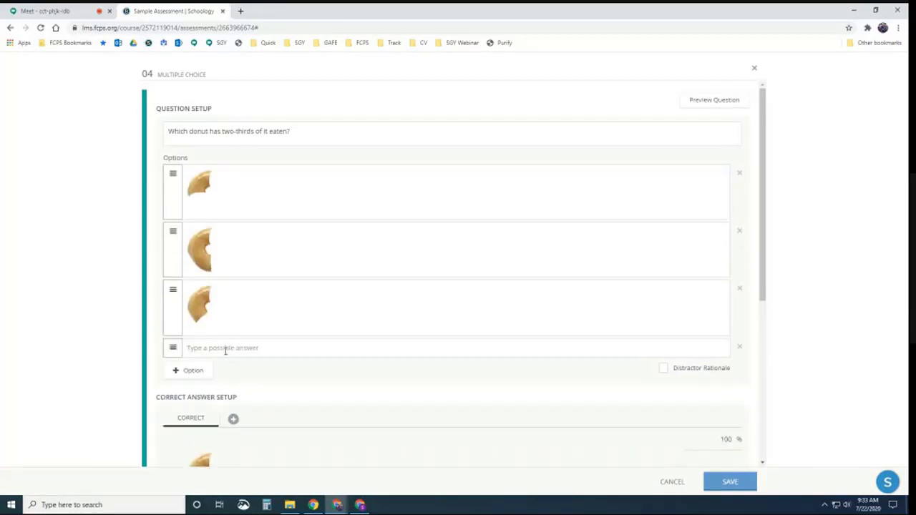
{"action": "left_click", "coordinate": [225, 348]}
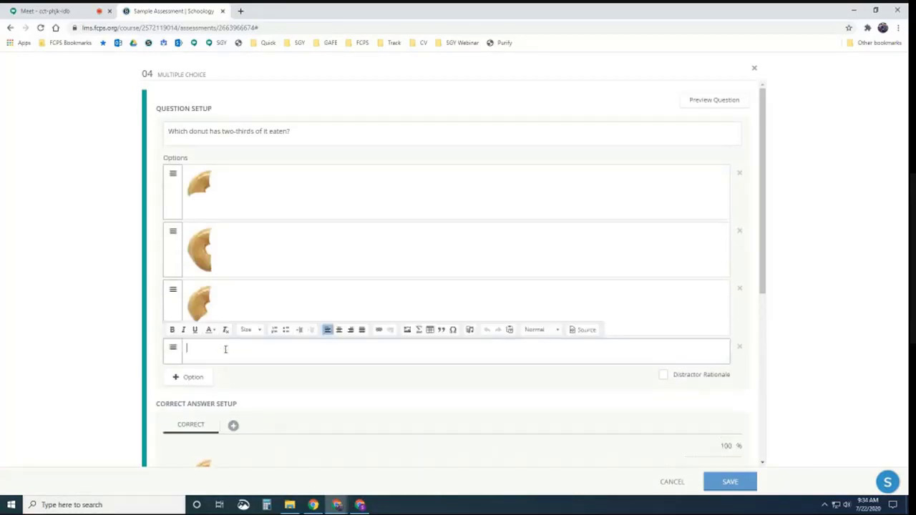
{"action": "left_click", "coordinate": [406, 329]}
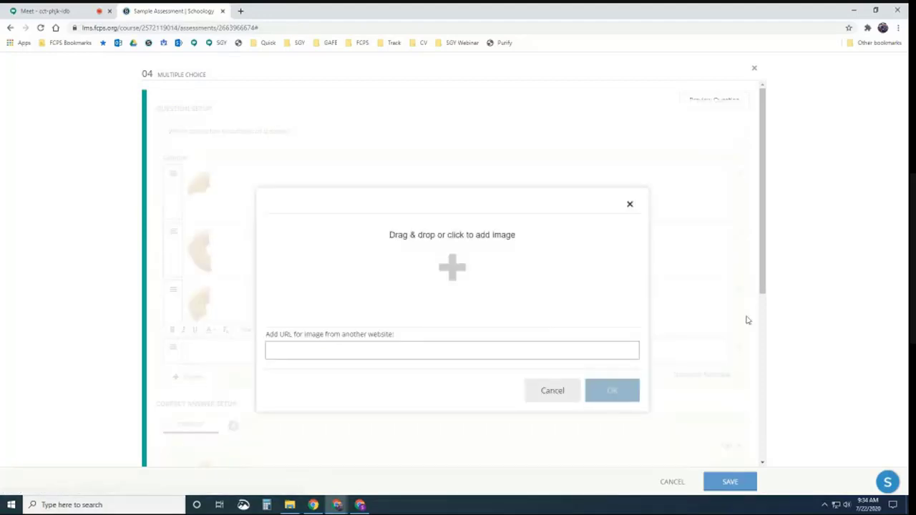
Step: Add the fourth donut image to the last answer option at a width of 100 pixels
{"action": "left_click_drag", "start_coordinate": [908, 272], "coordinate": [458, 263]}
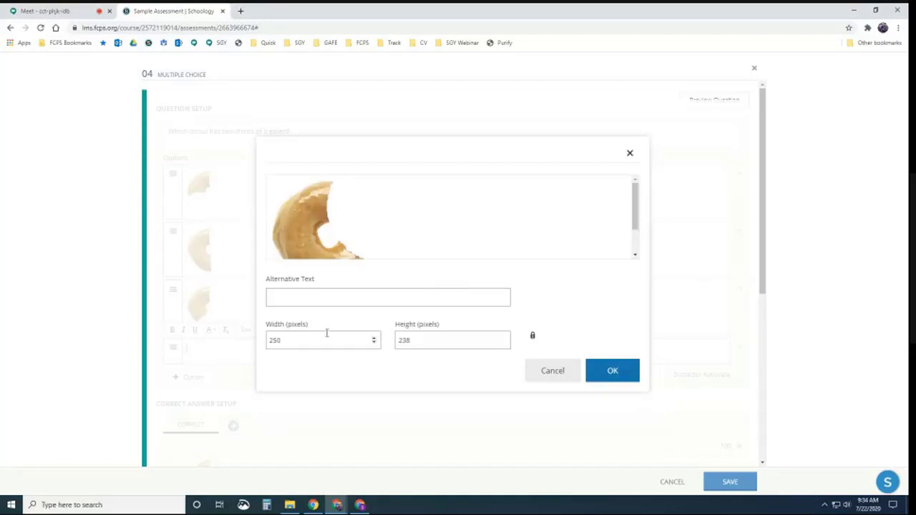
{"action": "left_click_drag", "start_coordinate": [307, 340], "coordinate": [245, 343]}
{"action": "type", "text": "100"}
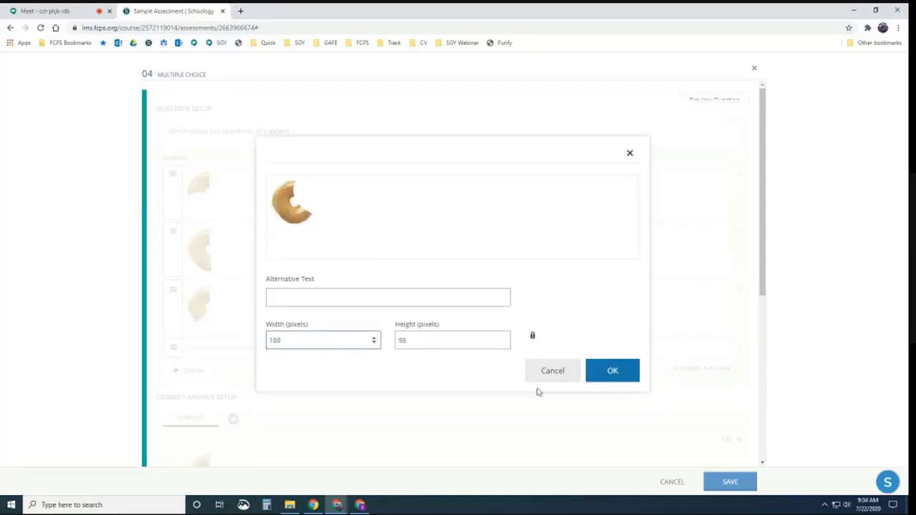
{"action": "left_click", "coordinate": [605, 375]}
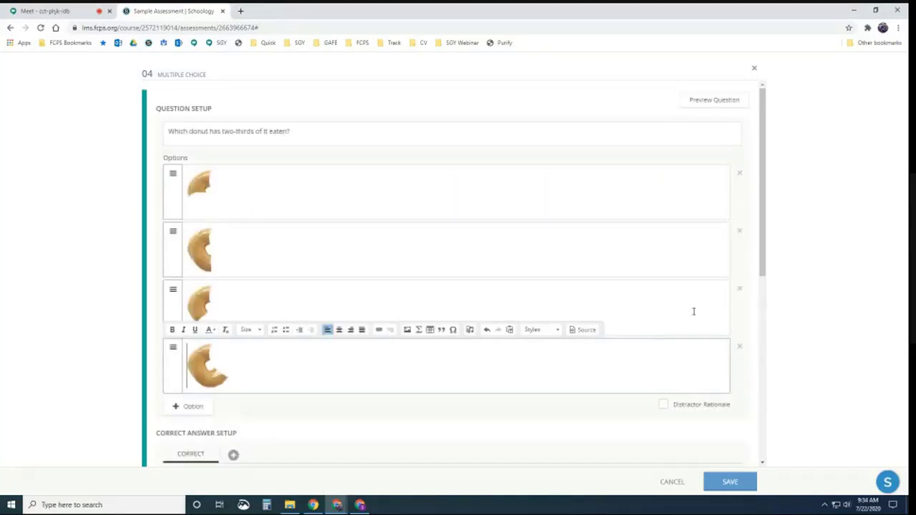
Step: Save the donut question, reopen it and preview how its answer options appear
{"action": "left_click", "coordinate": [718, 483]}
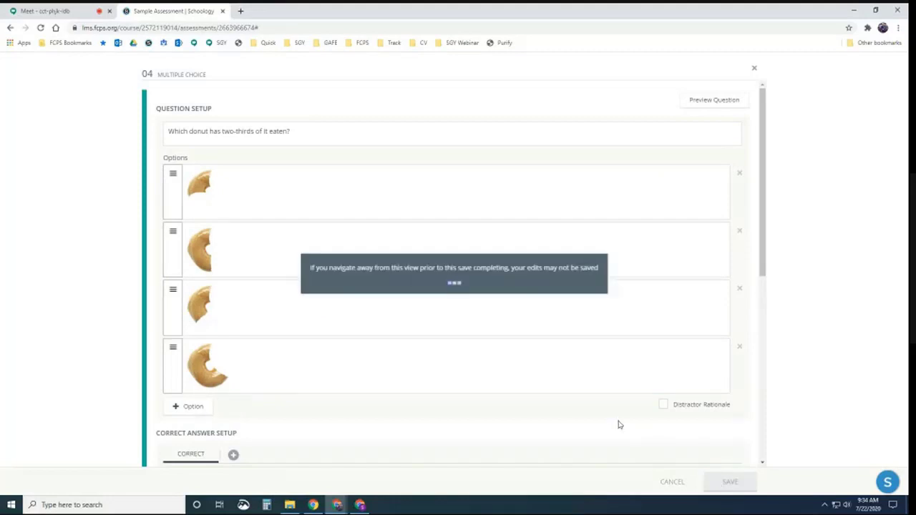
{"action": "left_click", "coordinate": [338, 420]}
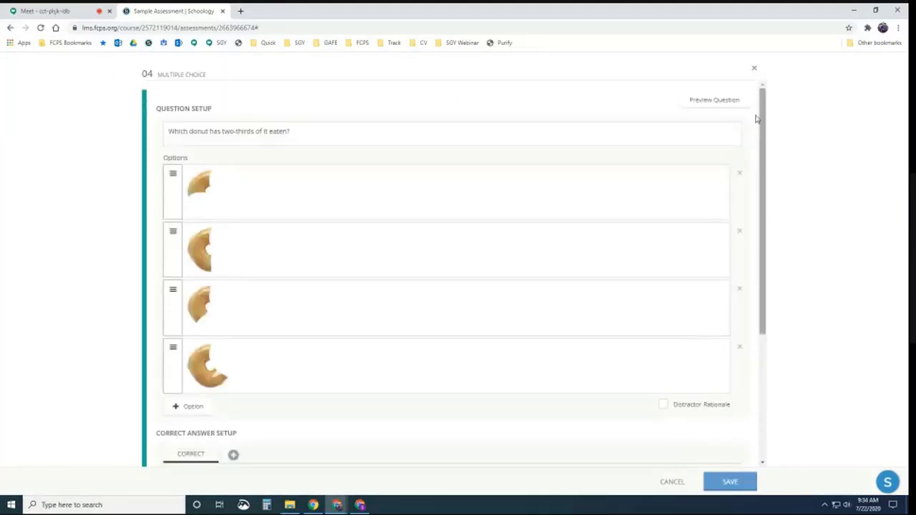
{"action": "left_click", "coordinate": [703, 101]}
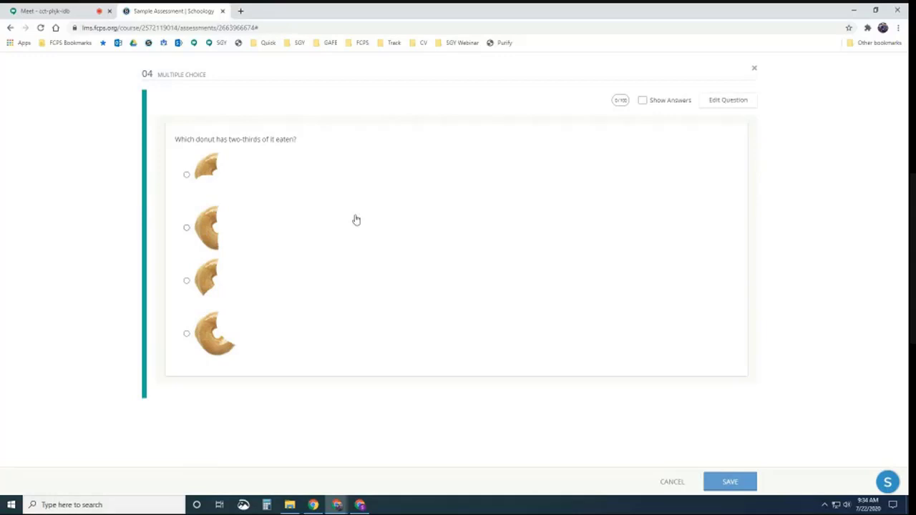
Step: Return to editing the question and arrange its answer options in 4 columns after trying 2
{"action": "left_click", "coordinate": [728, 100]}
{"action": "scroll", "coordinate": [315, 280], "scroll_direction": "down", "scroll_amount": 2}
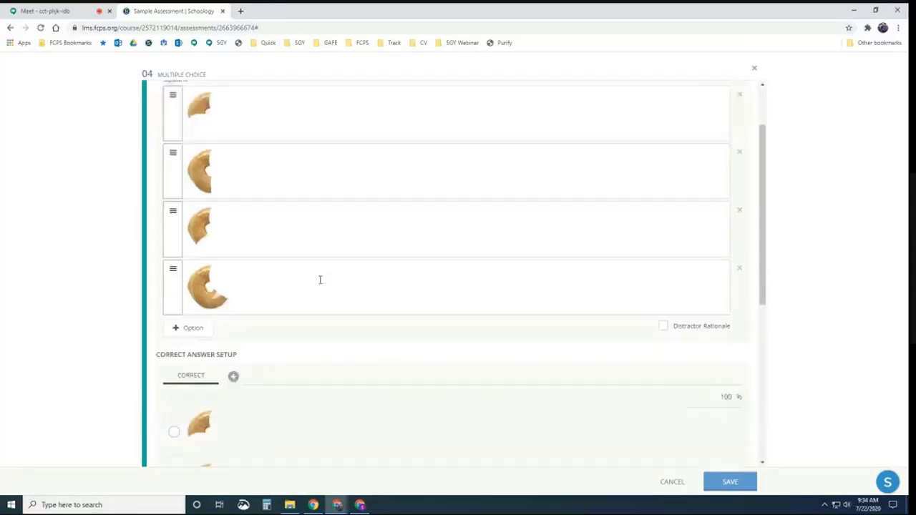
{"action": "scroll", "coordinate": [321, 282], "scroll_direction": "down", "scroll_amount": 1}
{"action": "scroll", "coordinate": [247, 372], "scroll_direction": "down", "scroll_amount": 2}
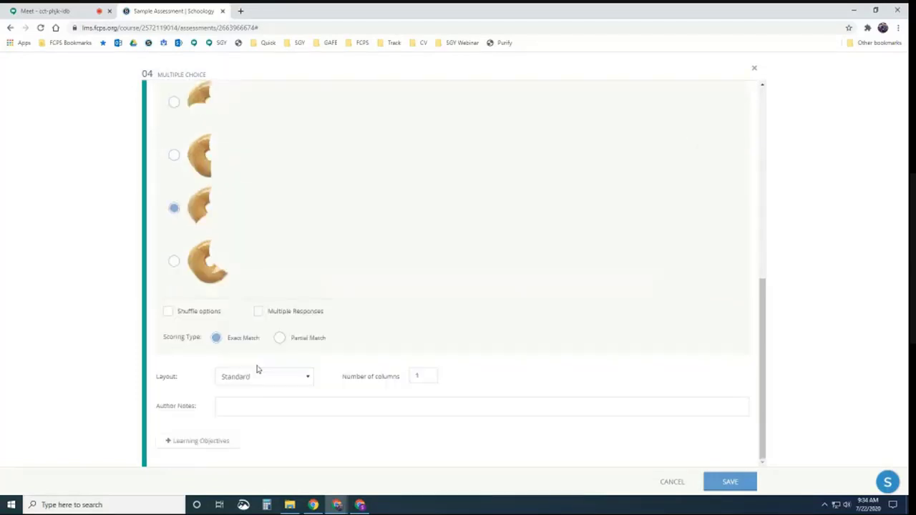
{"action": "left_click", "coordinate": [264, 383]}
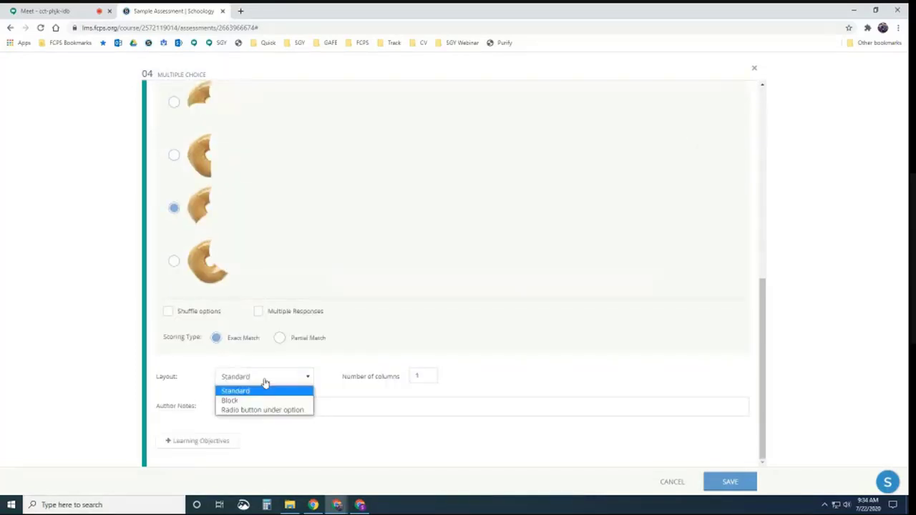
{"action": "left_click", "coordinate": [414, 375]}
{"action": "left_click_drag", "start_coordinate": [415, 375], "coordinate": [409, 379]}
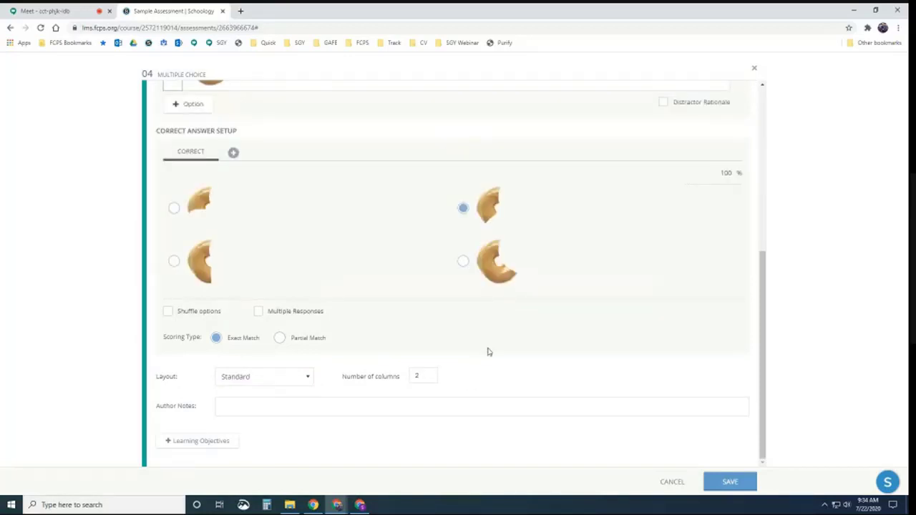
{"action": "left_click_drag", "start_coordinate": [420, 377], "coordinate": [400, 378]}
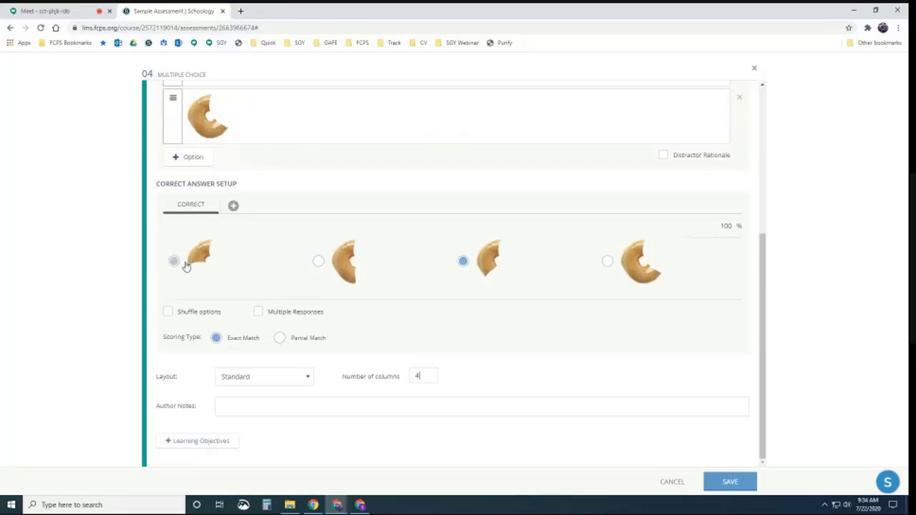
Step: Set the answer layout to Block after trying Radio button under option
{"action": "left_click", "coordinate": [300, 378]}
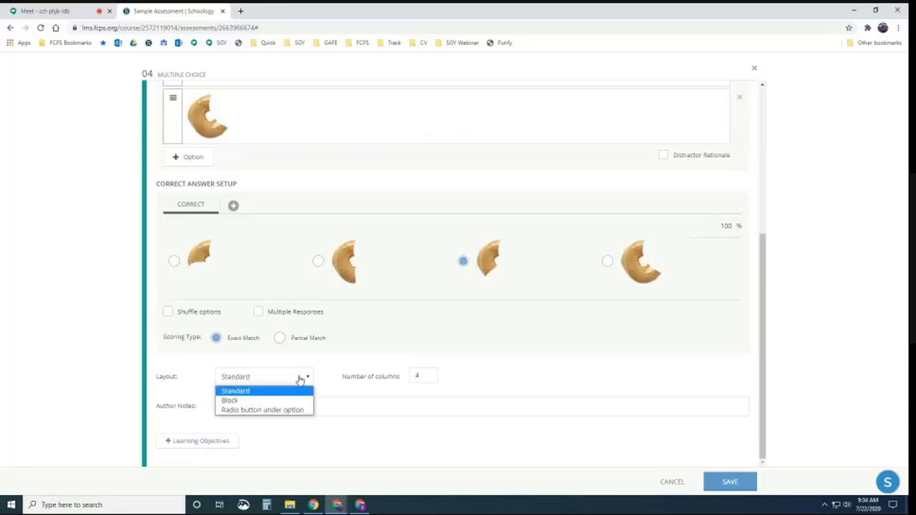
{"action": "left_click", "coordinate": [250, 413]}
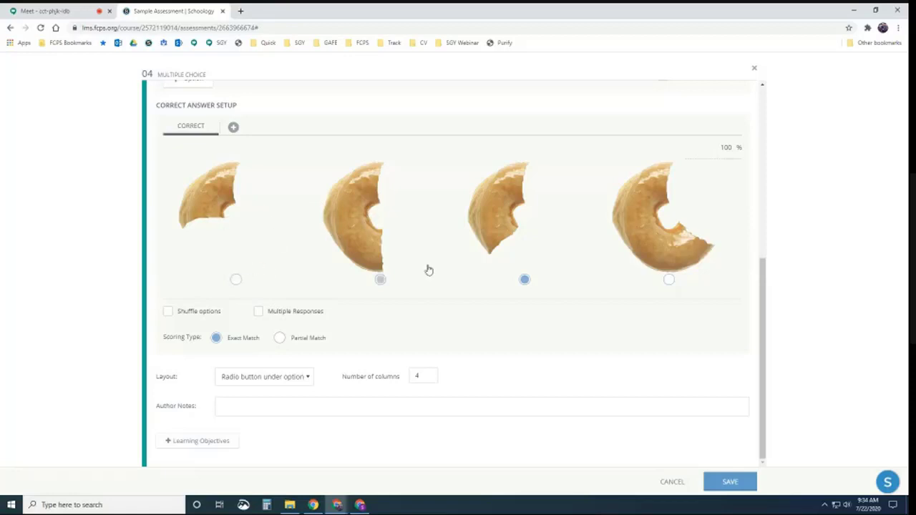
{"action": "left_click", "coordinate": [290, 380]}
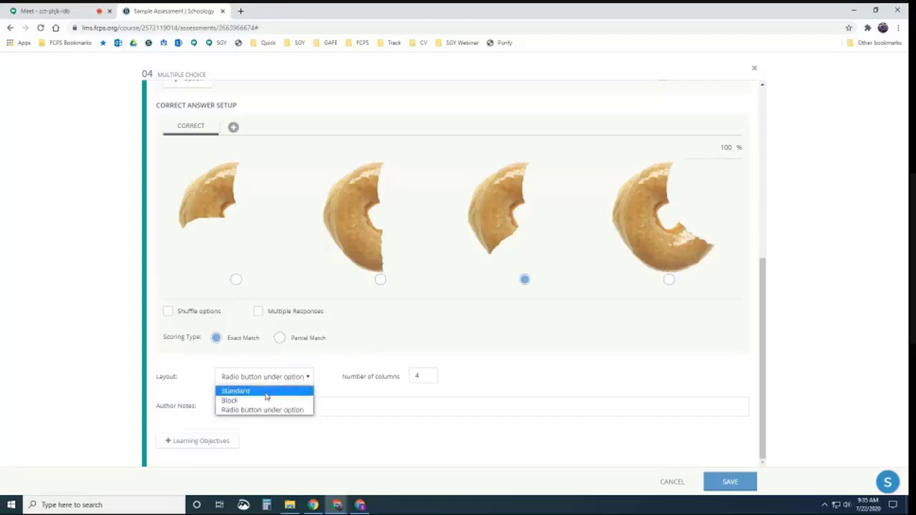
{"action": "left_click", "coordinate": [254, 401]}
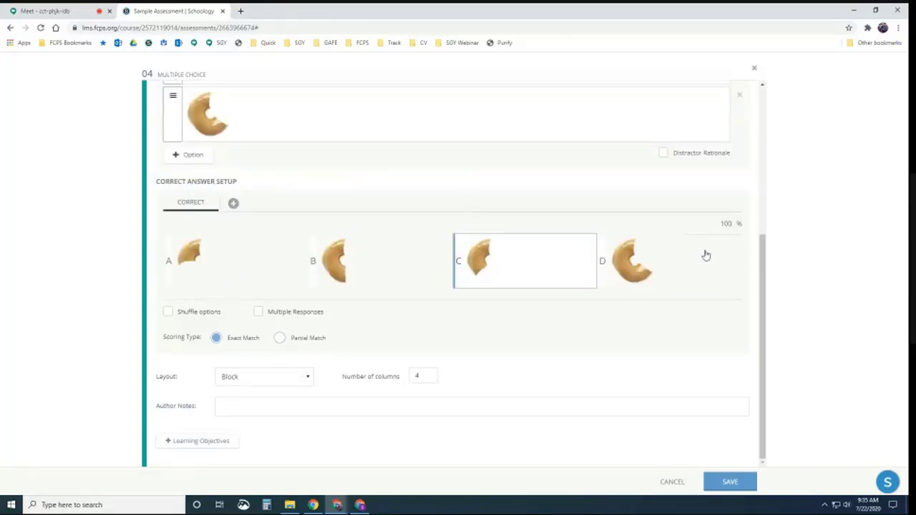
Step: Preview the question, test answers A, C and D, and return to editing
{"action": "scroll", "coordinate": [691, 257], "scroll_direction": "up", "scroll_amount": 4}
{"action": "left_click", "coordinate": [713, 100]}
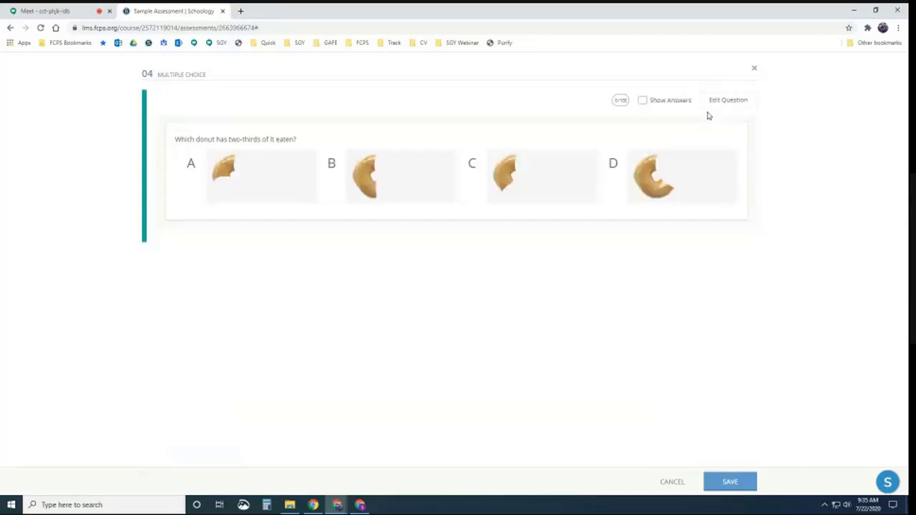
{"action": "left_click", "coordinate": [214, 170]}
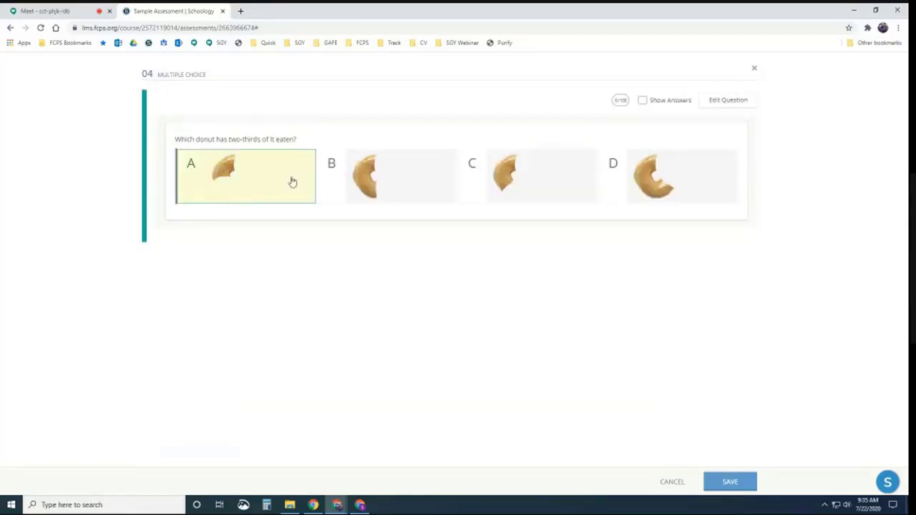
{"action": "left_click", "coordinate": [566, 179]}
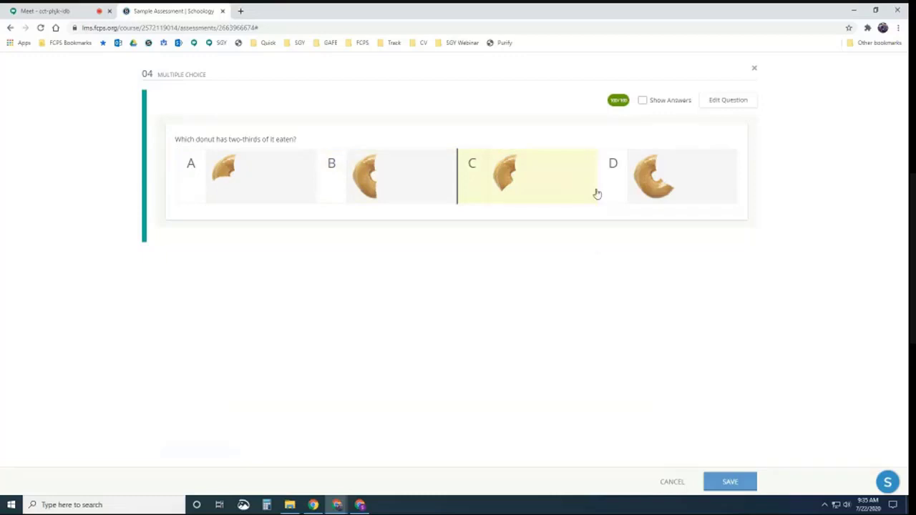
{"action": "left_click", "coordinate": [627, 189]}
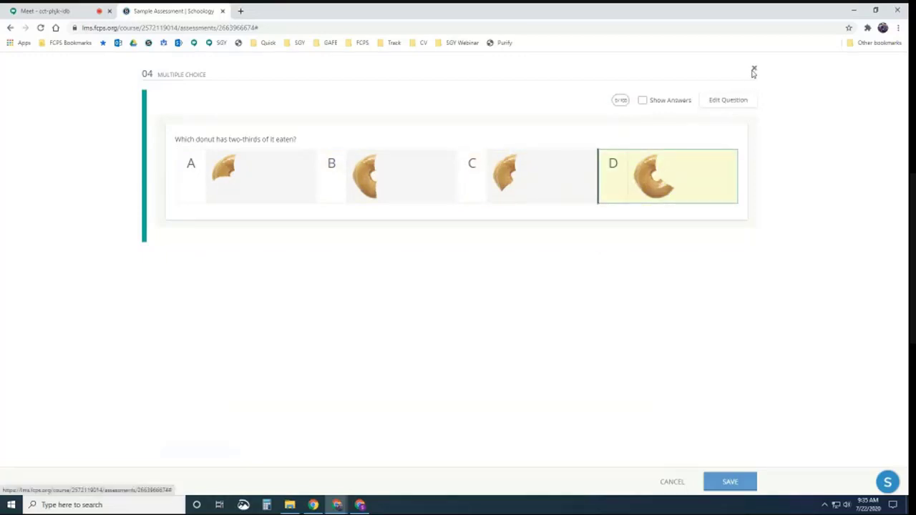
{"action": "left_click", "coordinate": [730, 99]}
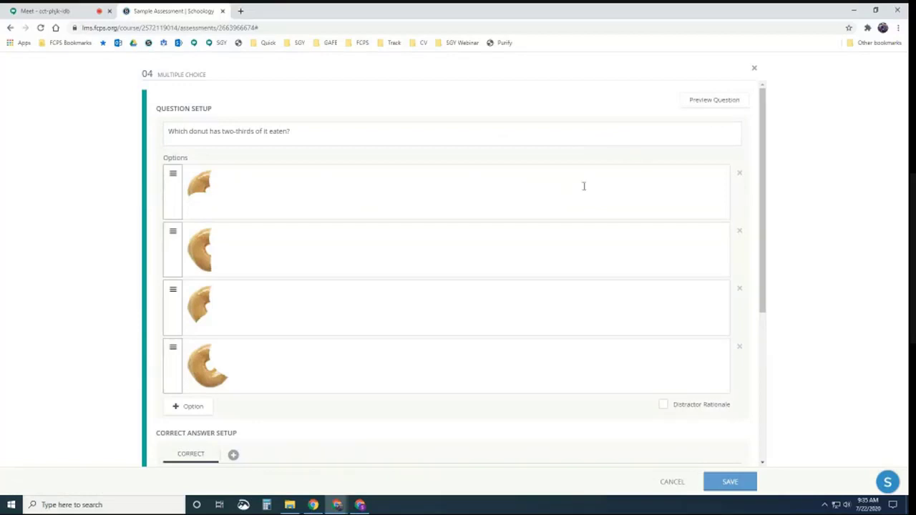
Step: Add an alternate correct answer that accepts donut D for 50% credit
{"action": "scroll", "coordinate": [248, 351], "scroll_direction": "down", "scroll_amount": 4}
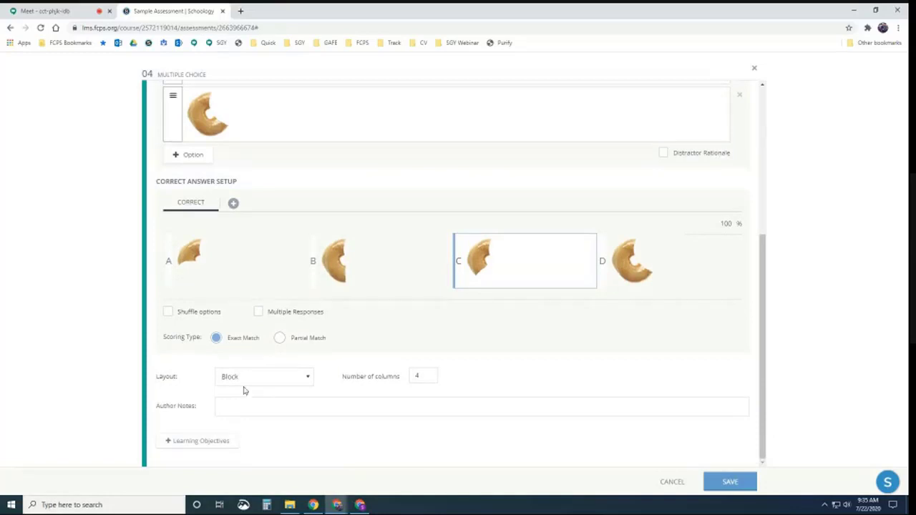
{"action": "scroll", "coordinate": [228, 351], "scroll_direction": "up", "scroll_amount": 1}
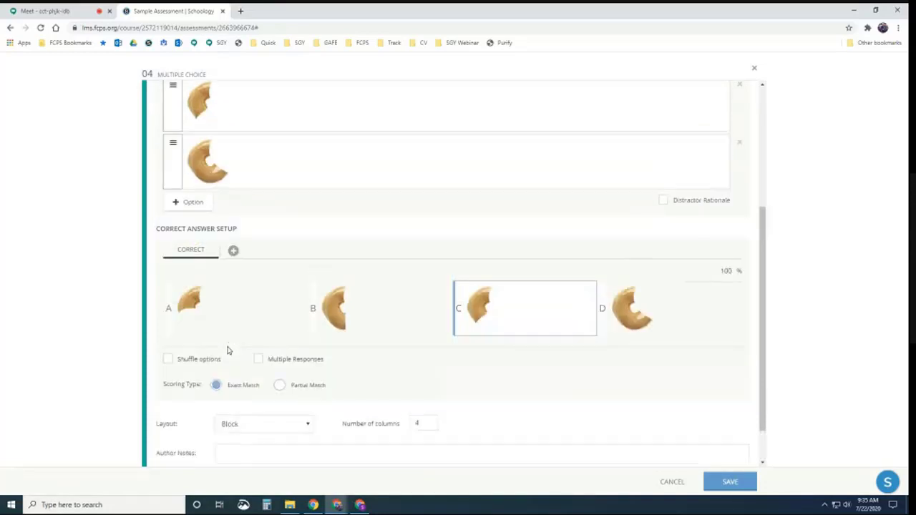
{"action": "scroll", "coordinate": [323, 176], "scroll_direction": "up", "scroll_amount": 1}
{"action": "scroll", "coordinate": [320, 190], "scroll_direction": "down", "scroll_amount": 2}
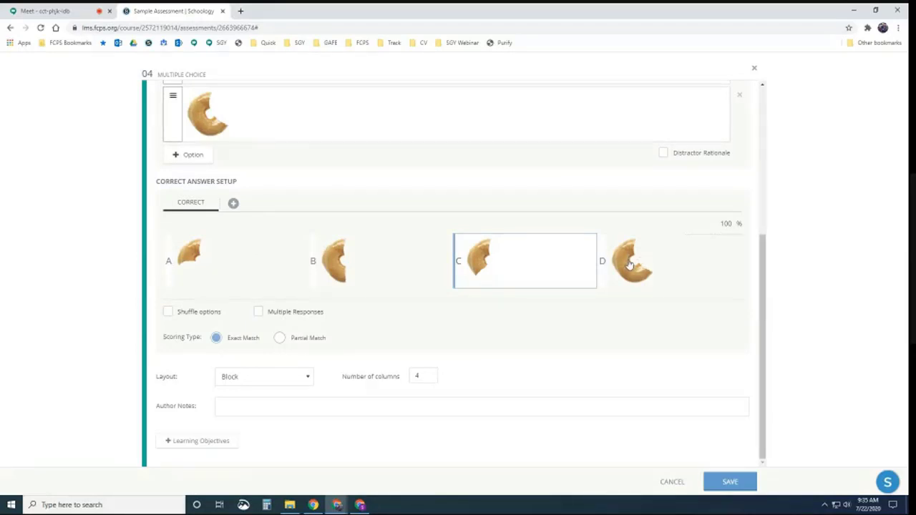
{"action": "scroll", "coordinate": [628, 264], "scroll_direction": "up", "scroll_amount": 4}
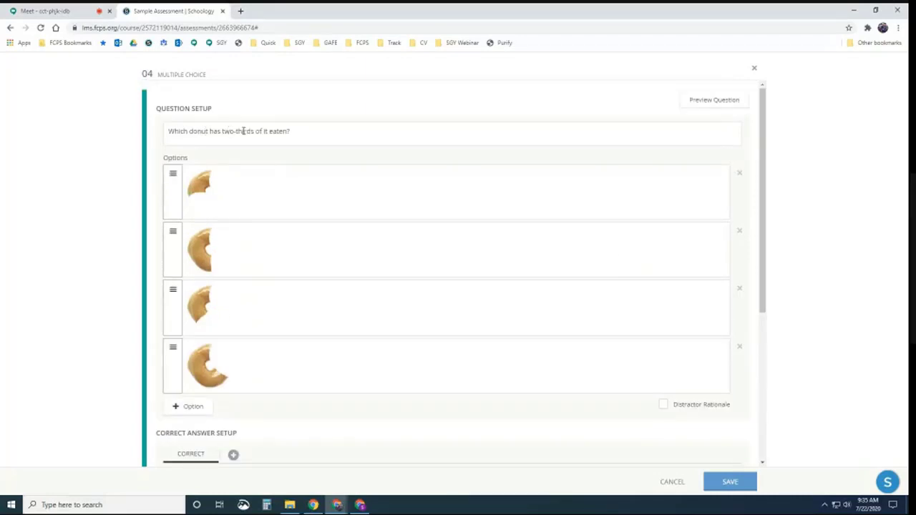
{"action": "scroll", "coordinate": [262, 131], "scroll_direction": "down", "scroll_amount": 4}
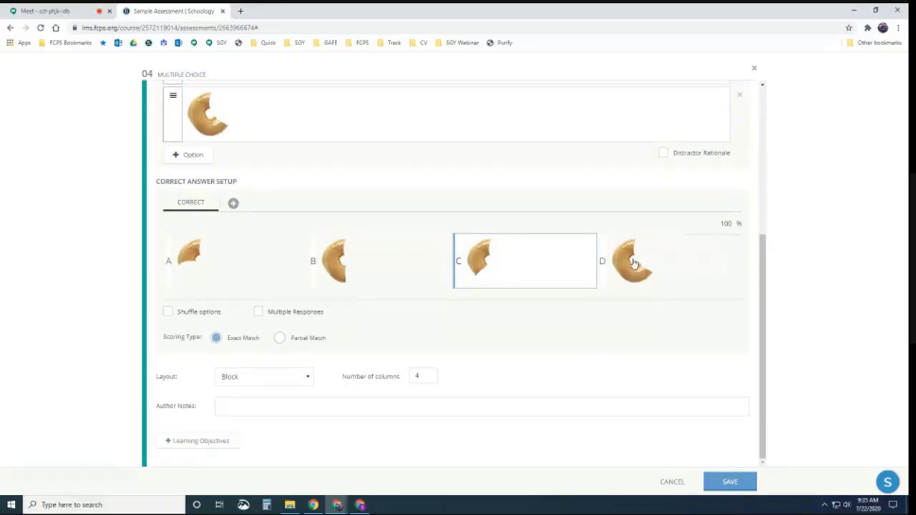
{"action": "left_click", "coordinate": [233, 206]}
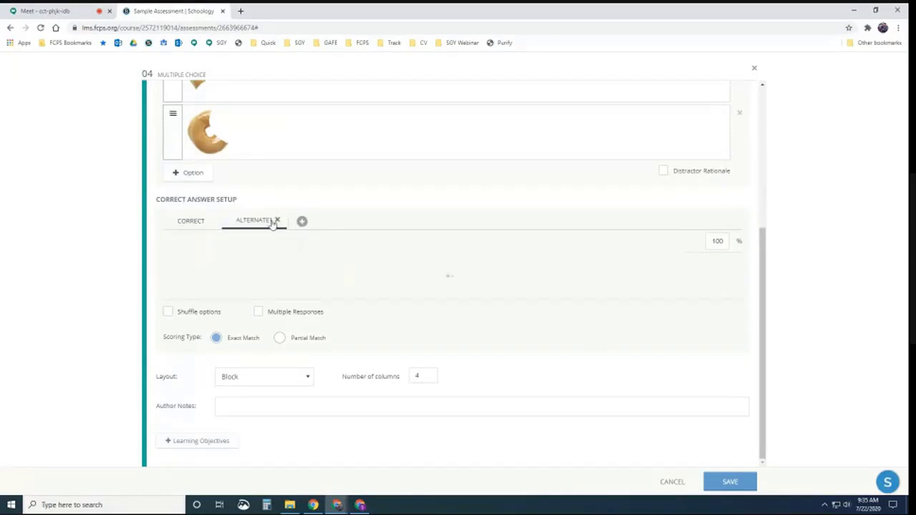
{"action": "left_click", "coordinate": [651, 297]}
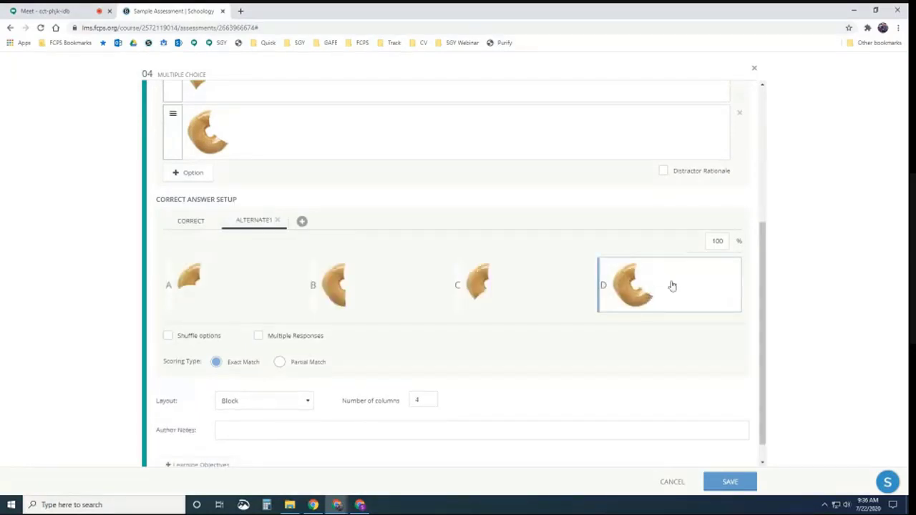
{"action": "left_click_drag", "start_coordinate": [722, 242], "coordinate": [703, 244]}
{"action": "left_click", "coordinate": [302, 221]}
{"action": "left_click", "coordinate": [370, 221]}
{"action": "left_click", "coordinate": [413, 220]}
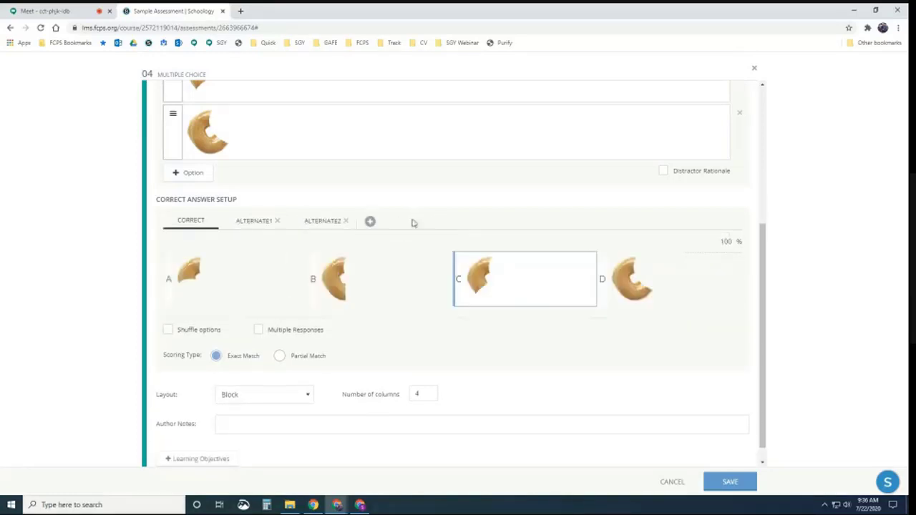
{"action": "left_click", "coordinate": [345, 221]}
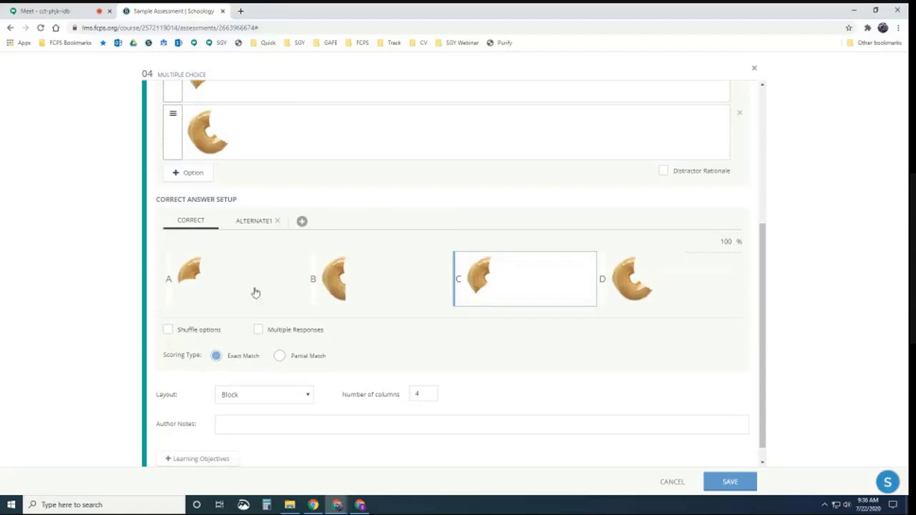
Step: Review the alternate answer's credit and scoring settings, and save the donut question
{"action": "left_click", "coordinate": [249, 220]}
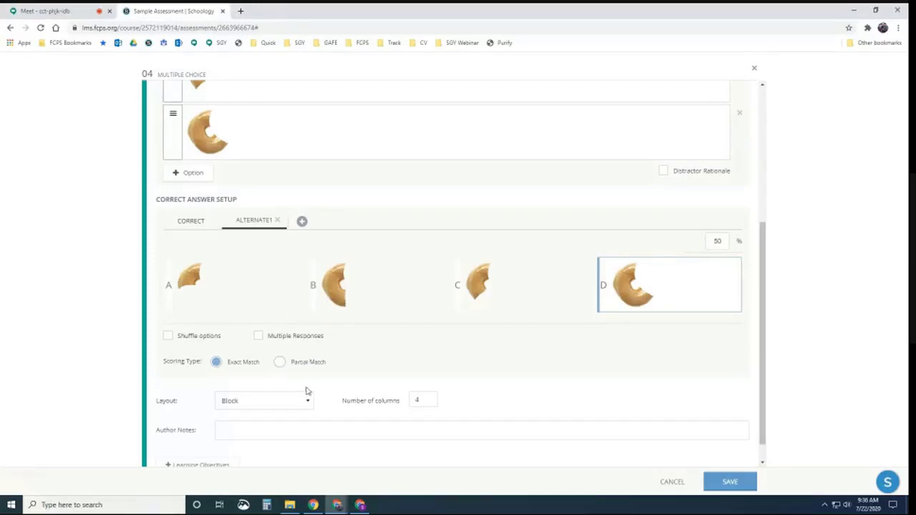
{"action": "scroll", "coordinate": [314, 378], "scroll_direction": "down", "scroll_amount": 1}
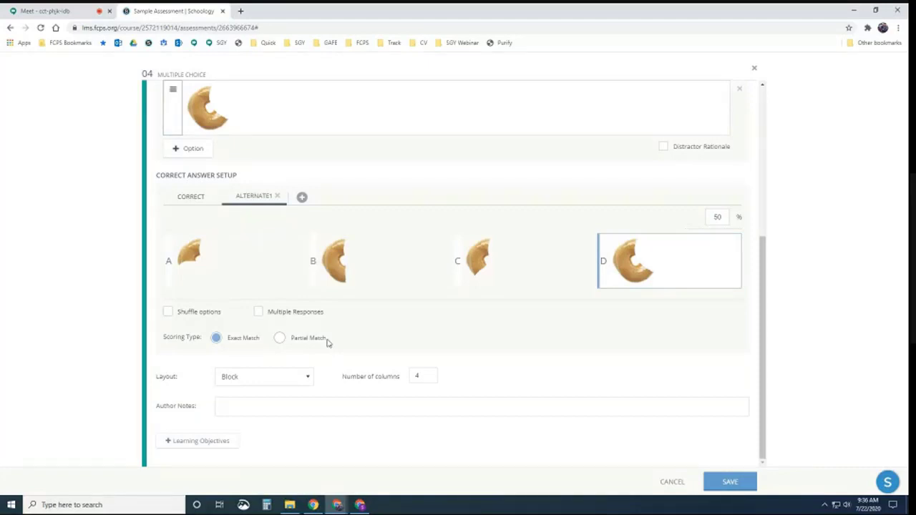
{"action": "scroll", "coordinate": [351, 330], "scroll_direction": "up", "scroll_amount": 2}
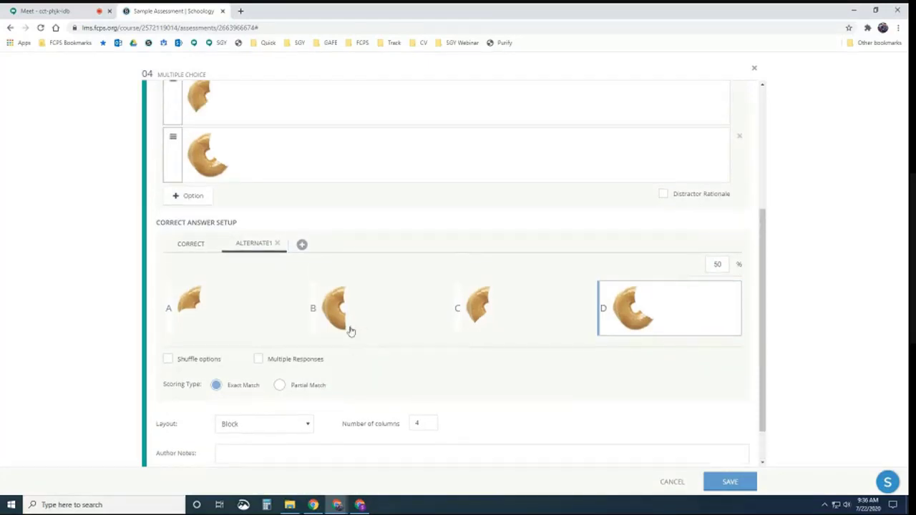
{"action": "scroll", "coordinate": [348, 327], "scroll_direction": "up", "scroll_amount": 5}
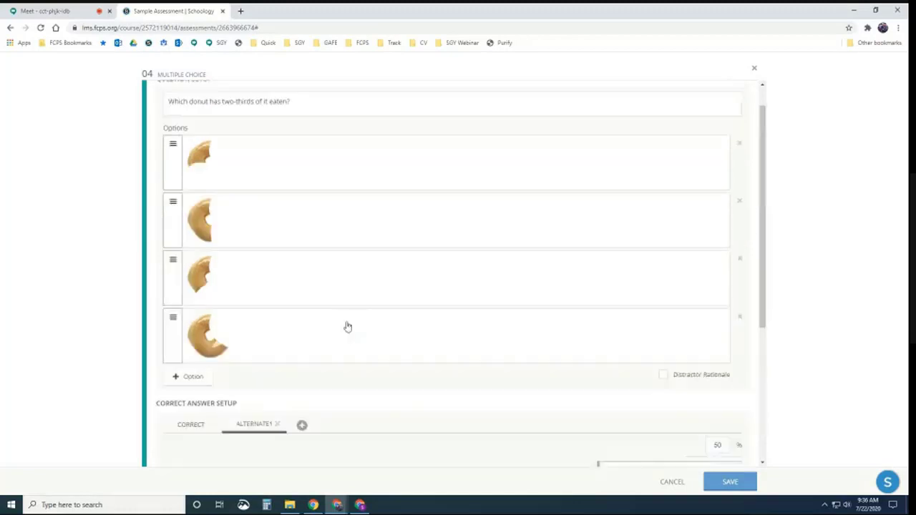
{"action": "scroll", "coordinate": [405, 356], "scroll_direction": "down", "scroll_amount": 3}
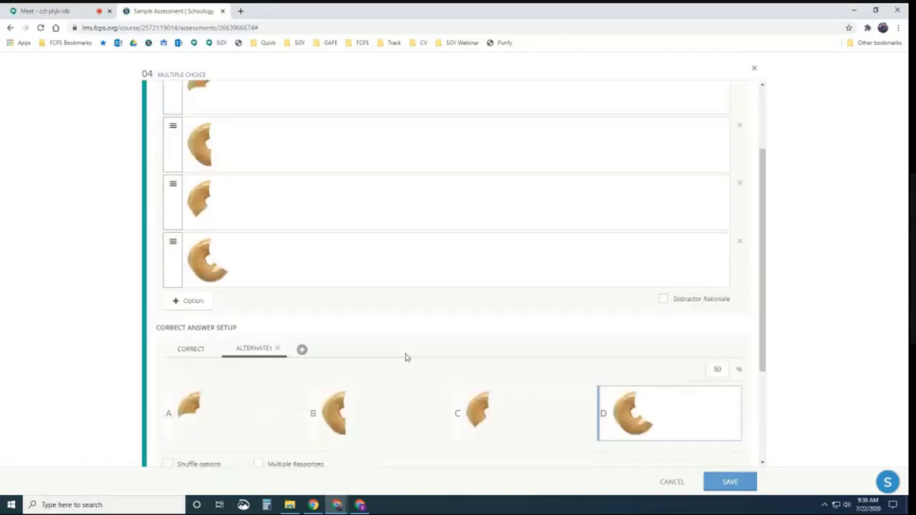
{"action": "left_click", "coordinate": [728, 484]}
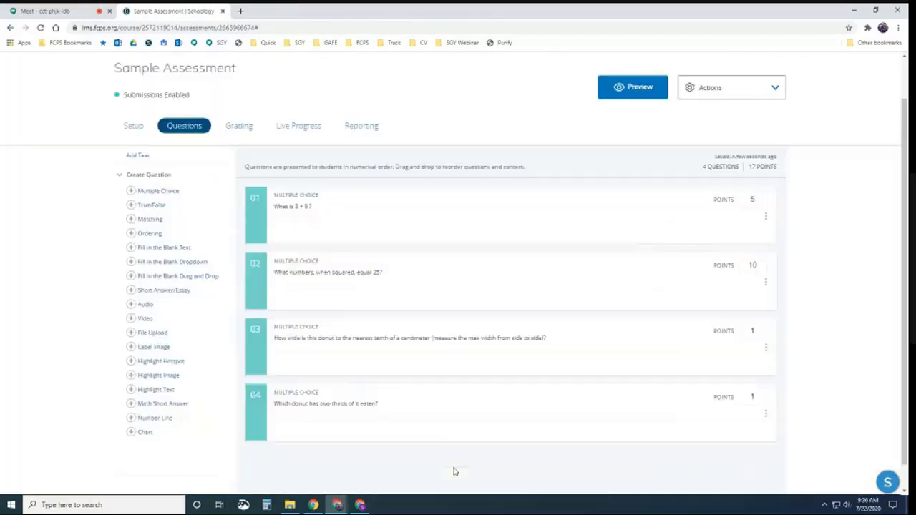
Step: Add a new multiple-choice question with the prompt How do you pronounce "gnocchi"?
{"action": "scroll", "coordinate": [338, 383], "scroll_direction": "down", "scroll_amount": 1}
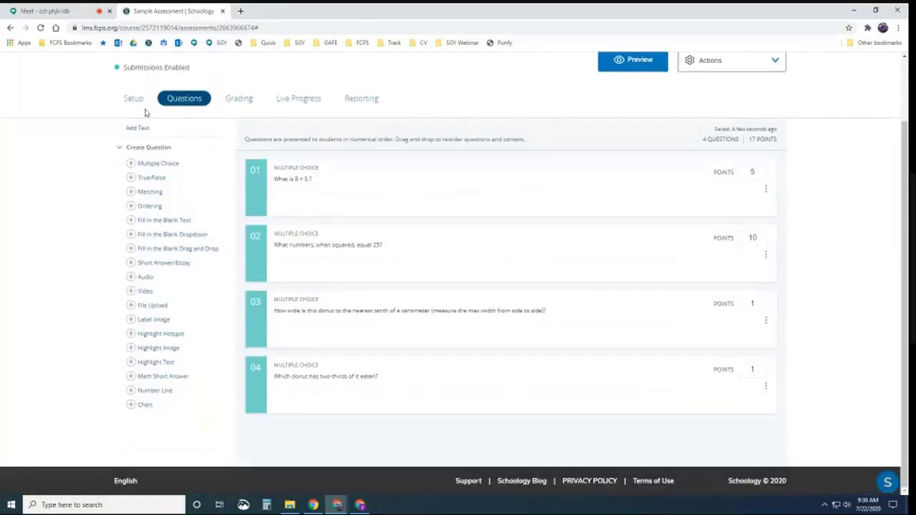
{"action": "left_click", "coordinate": [159, 163]}
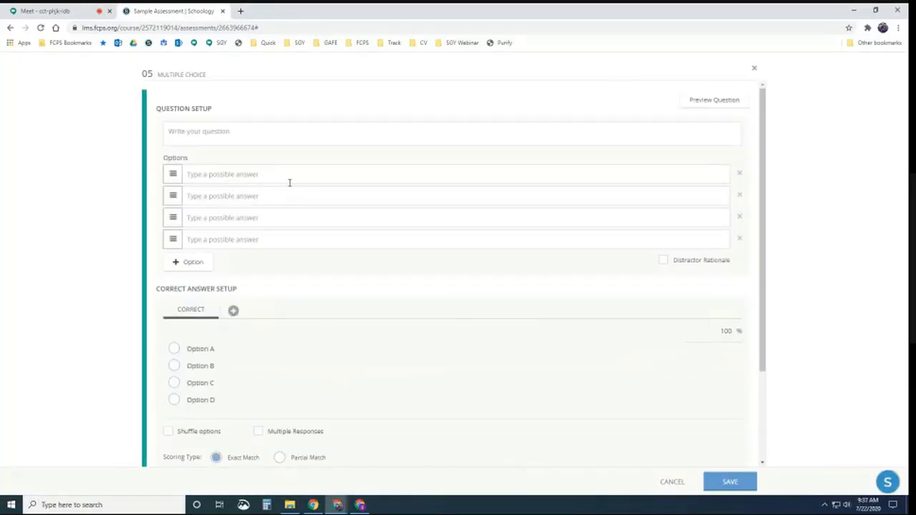
{"action": "left_click", "coordinate": [272, 137]}
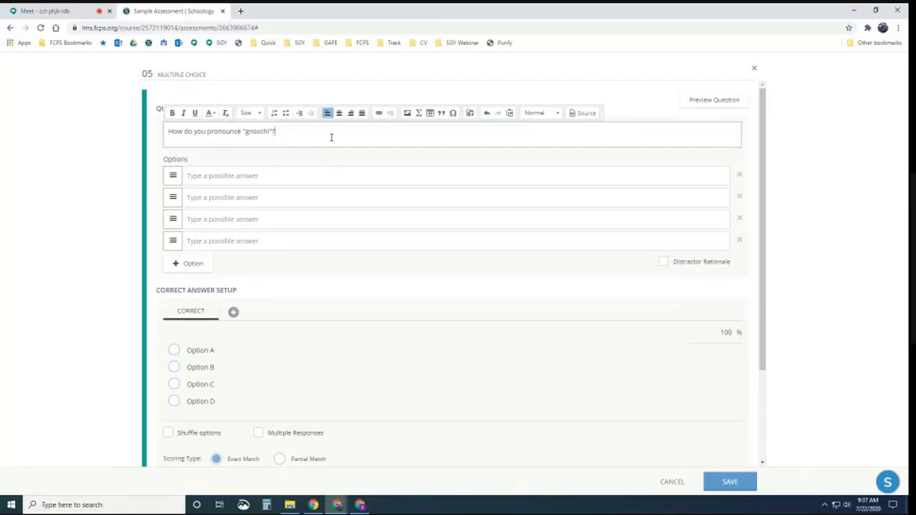
Step: Open the media tools for the first answer option, review the video player's upload and recording choices, and return to the audio player
{"action": "left_click", "coordinate": [249, 176]}
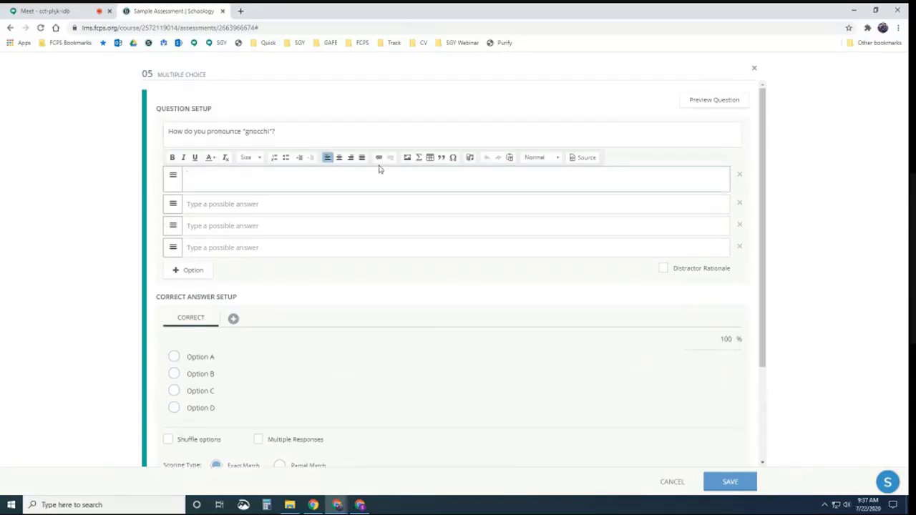
{"action": "left_click", "coordinate": [470, 158]}
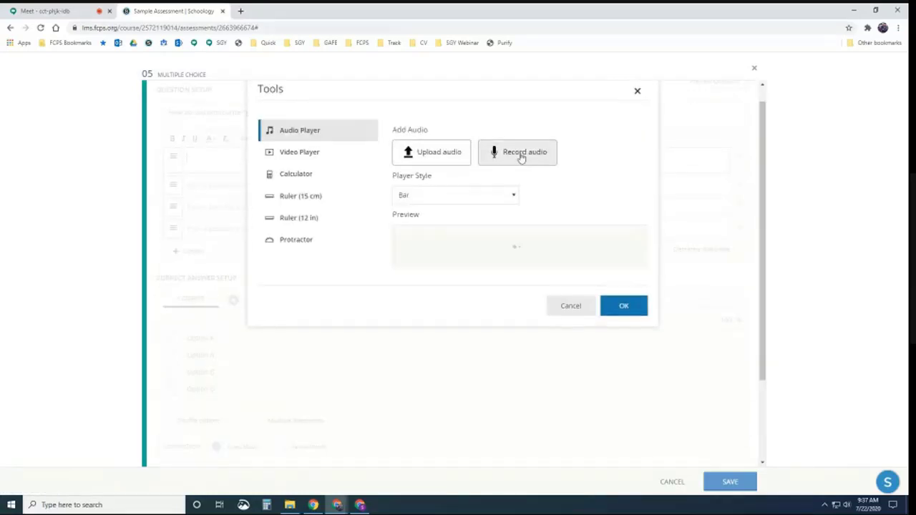
{"action": "left_click", "coordinate": [308, 154]}
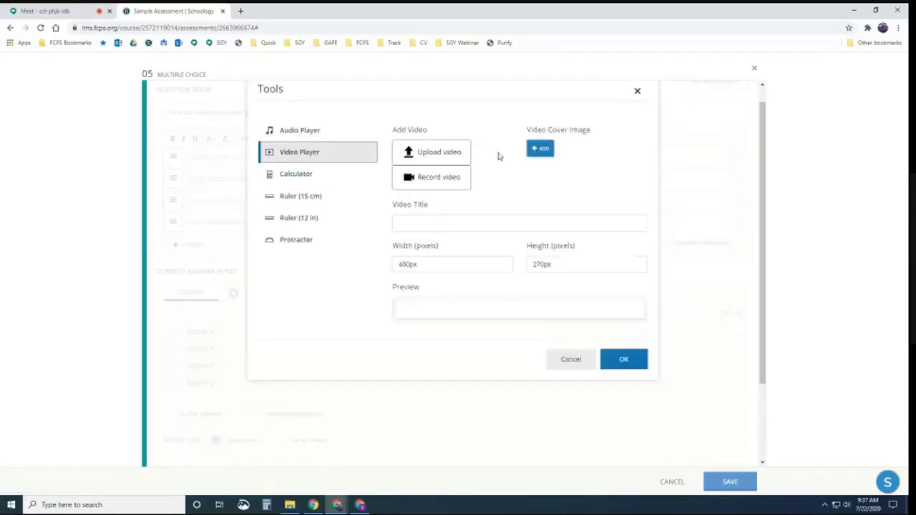
{"action": "left_click", "coordinate": [424, 177]}
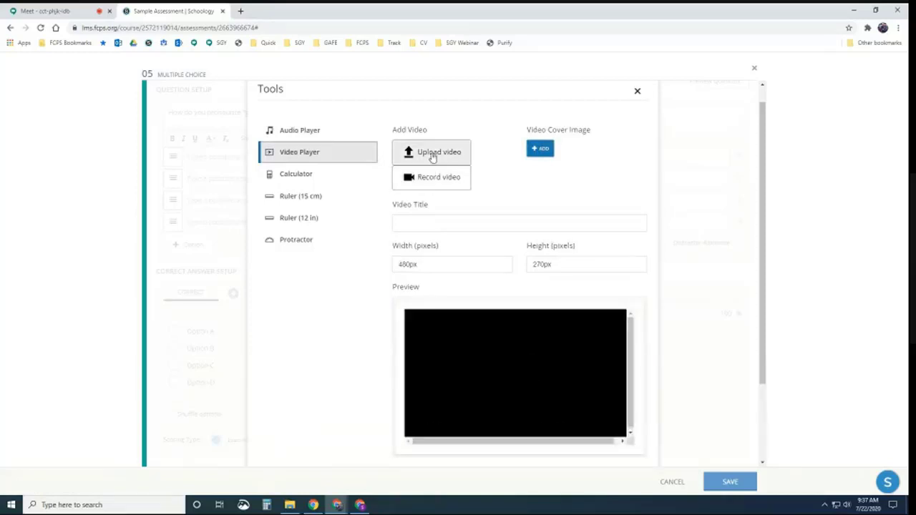
{"action": "left_click", "coordinate": [307, 133]}
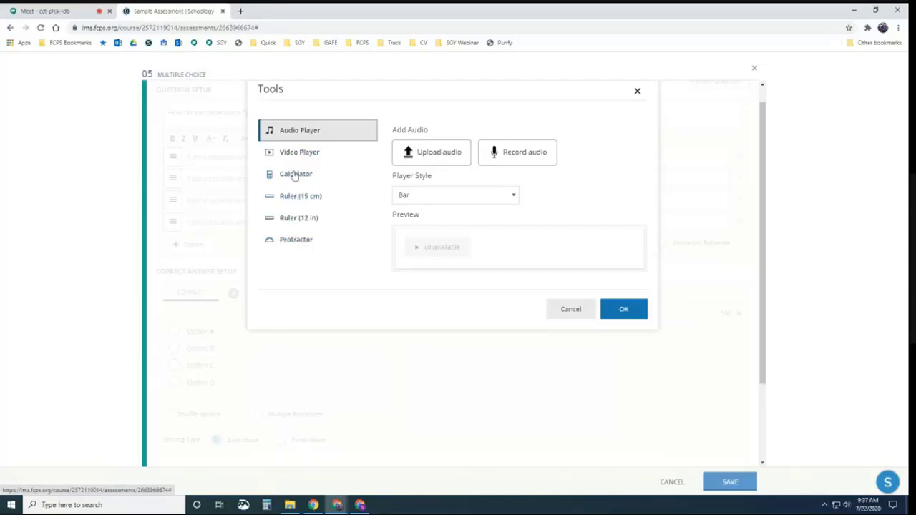
Step: Record a short audio clip and insert it as a Bar audio player in the first answer option
{"action": "left_click", "coordinate": [525, 156]}
{"action": "left_click", "coordinate": [494, 202]}
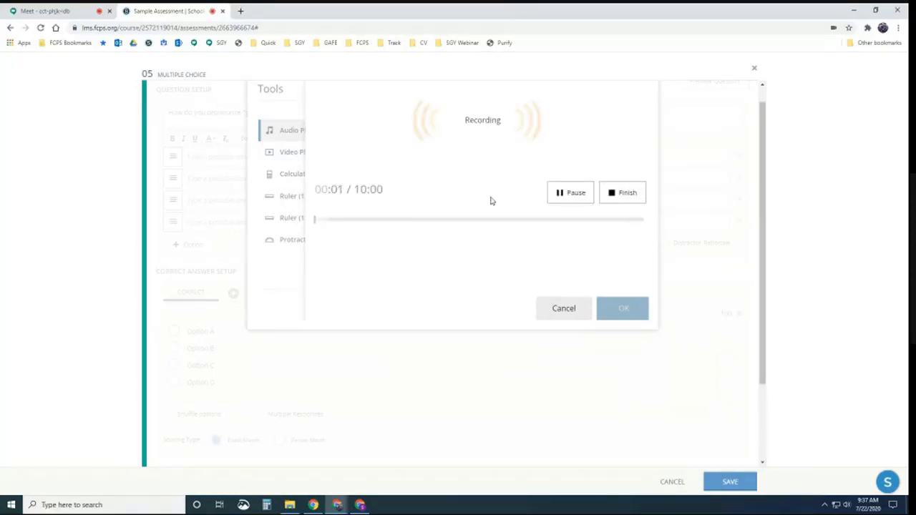
{"action": "left_click", "coordinate": [628, 195]}
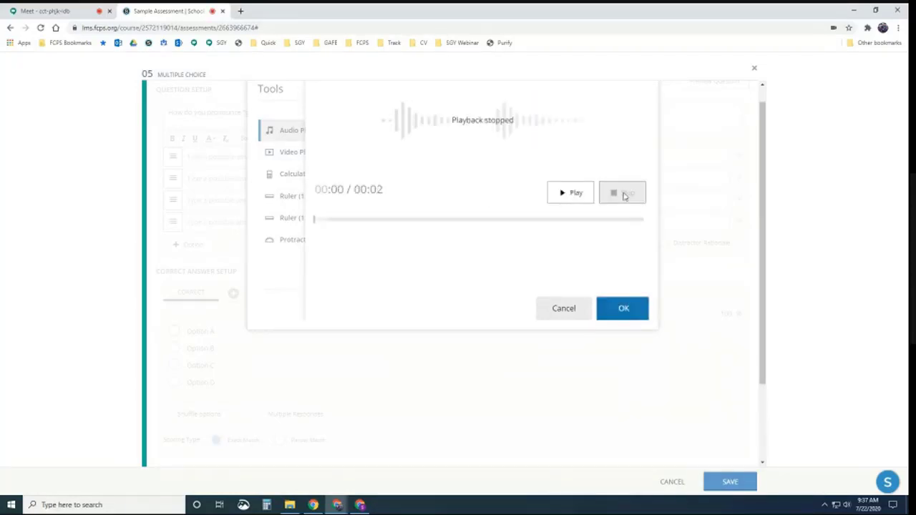
{"action": "left_click", "coordinate": [620, 309]}
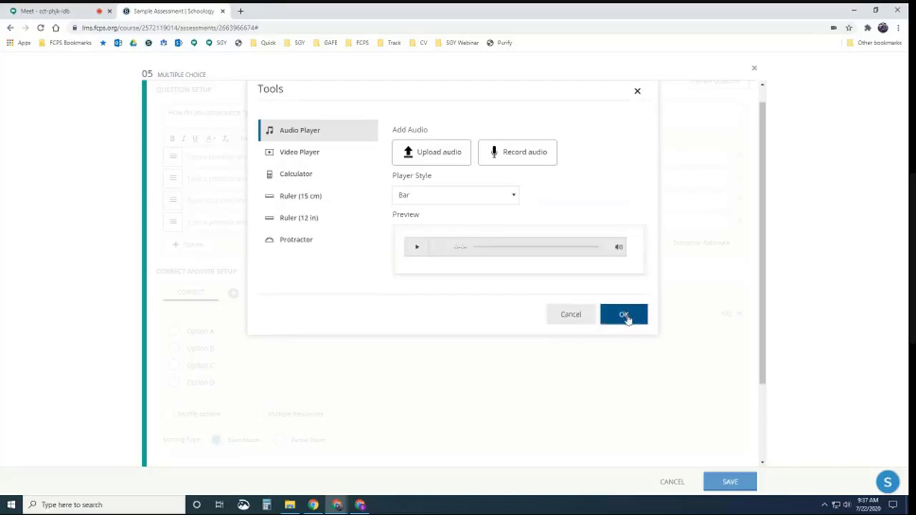
{"action": "left_click", "coordinate": [621, 311]}
Step: Record a short pronunciation clip and insert it as a Bar audio player in the second answer option
{"action": "left_click", "coordinate": [222, 210]}
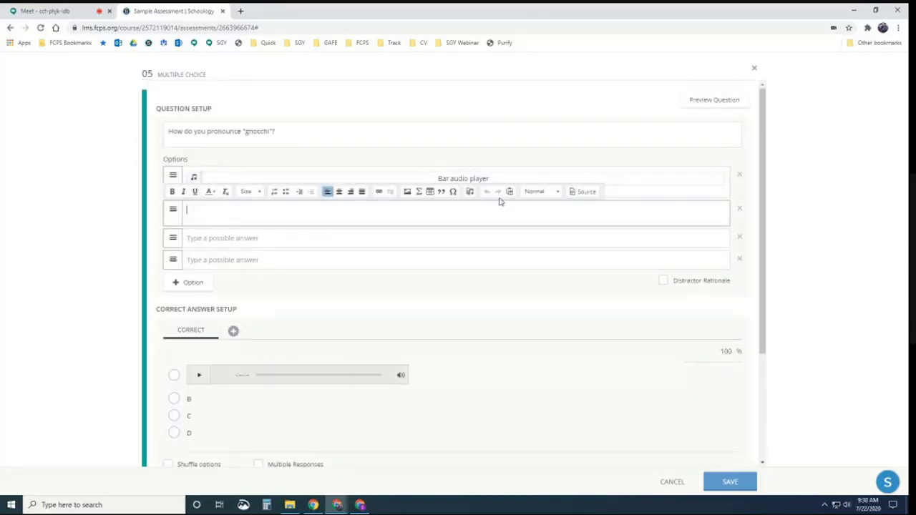
{"action": "left_click", "coordinate": [470, 192]}
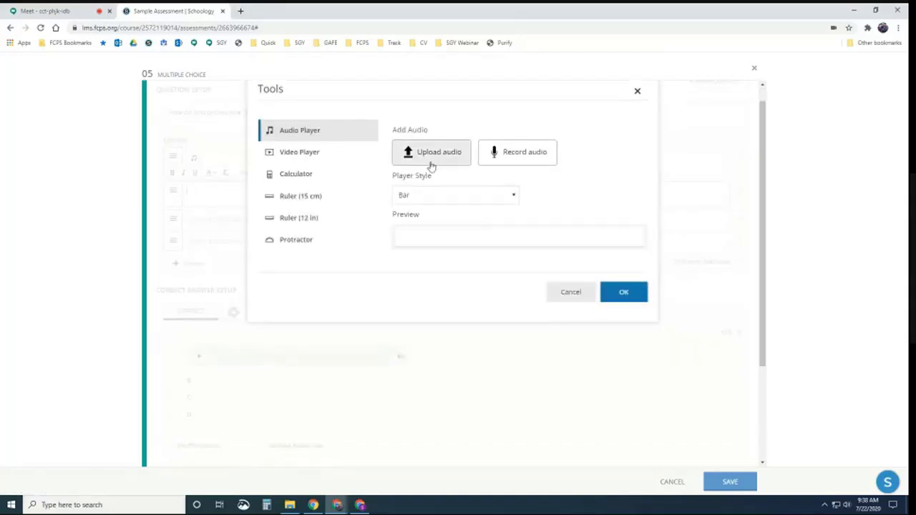
{"action": "left_click", "coordinate": [509, 159]}
{"action": "left_click", "coordinate": [481, 194]}
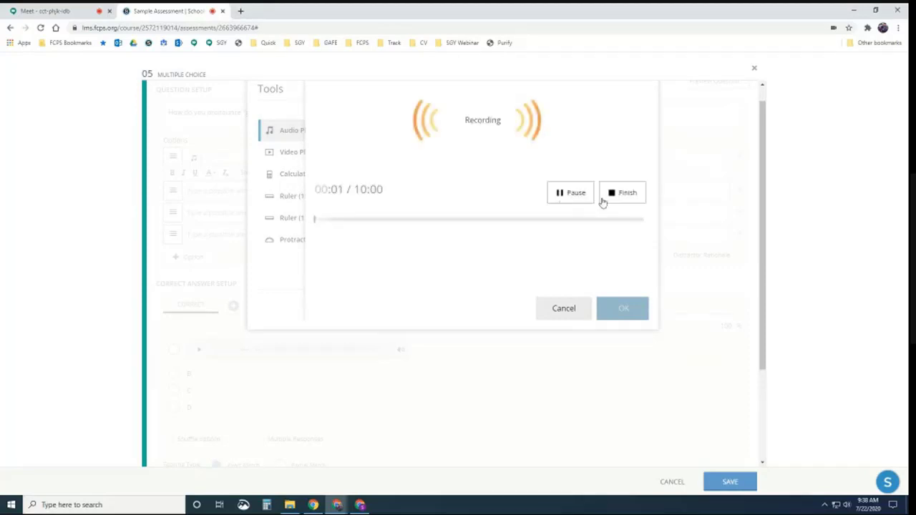
{"action": "left_click", "coordinate": [602, 203]}
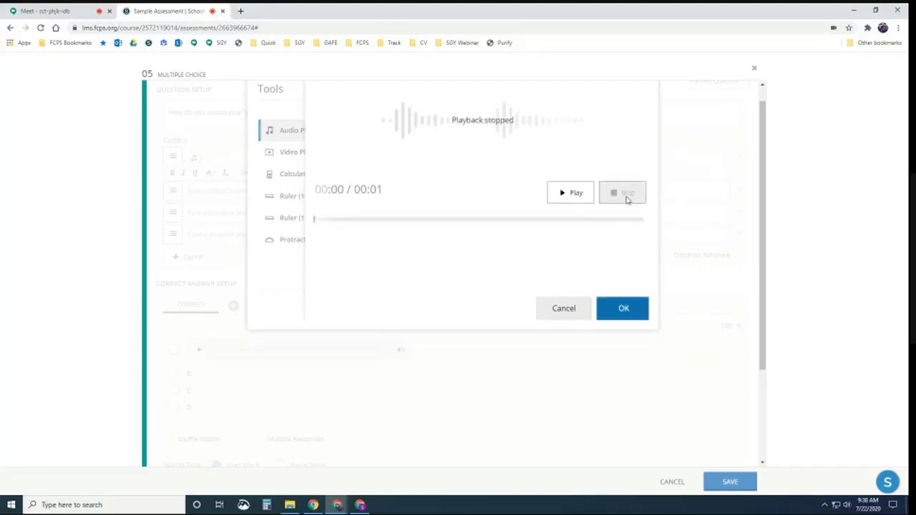
{"action": "left_click", "coordinate": [624, 314]}
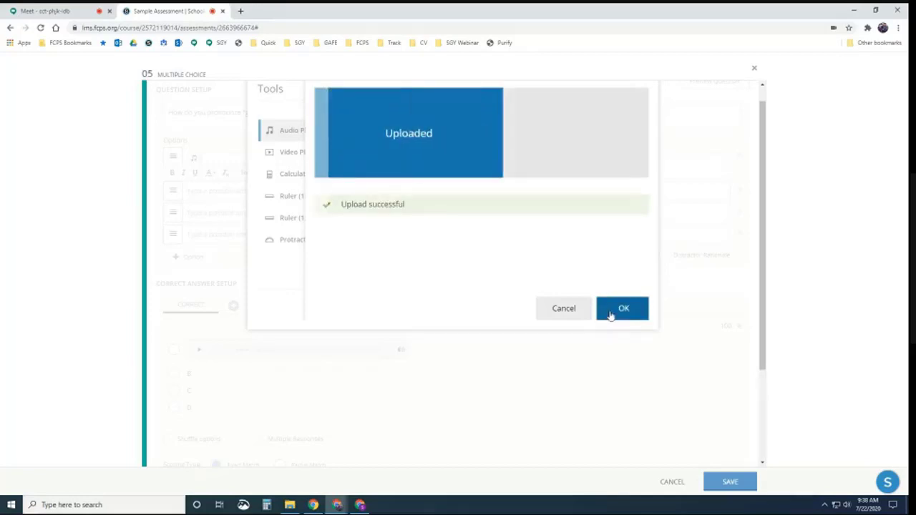
{"action": "left_click", "coordinate": [620, 313]}
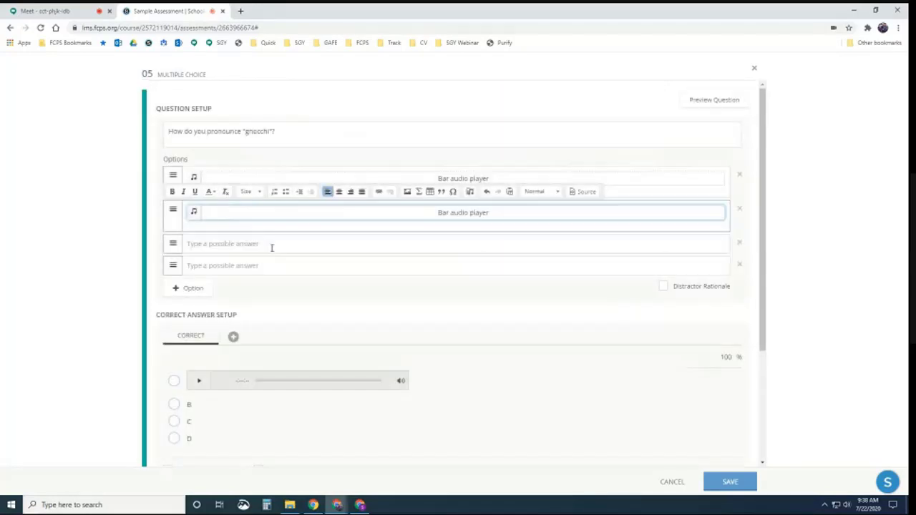
Step: Record a short pronunciation clip and insert it as a Bar audio player in the third answer option
{"action": "left_click", "coordinate": [211, 248]}
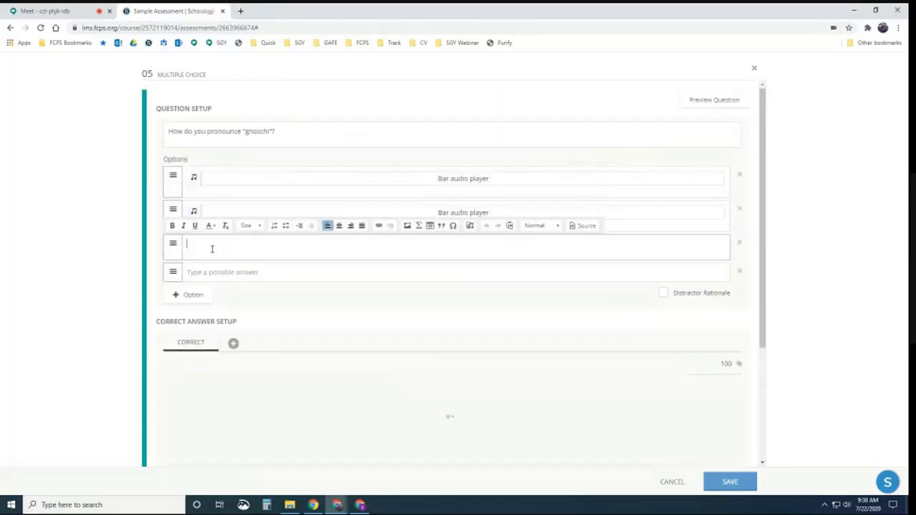
{"action": "left_click", "coordinate": [469, 226]}
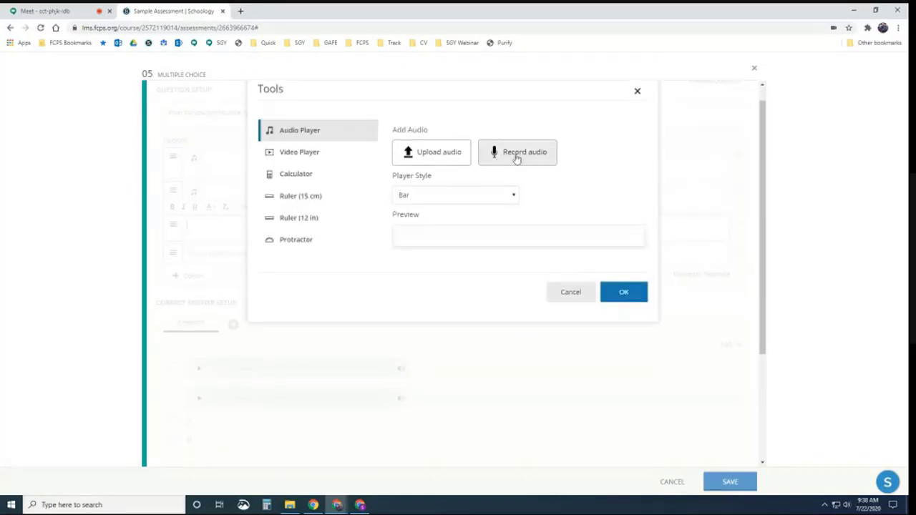
{"action": "left_click", "coordinate": [514, 155]}
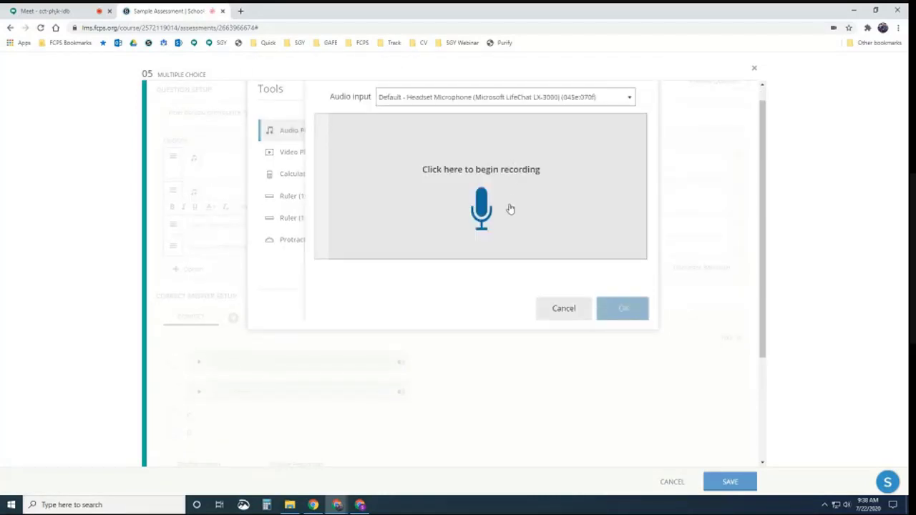
{"action": "left_click", "coordinate": [480, 212]}
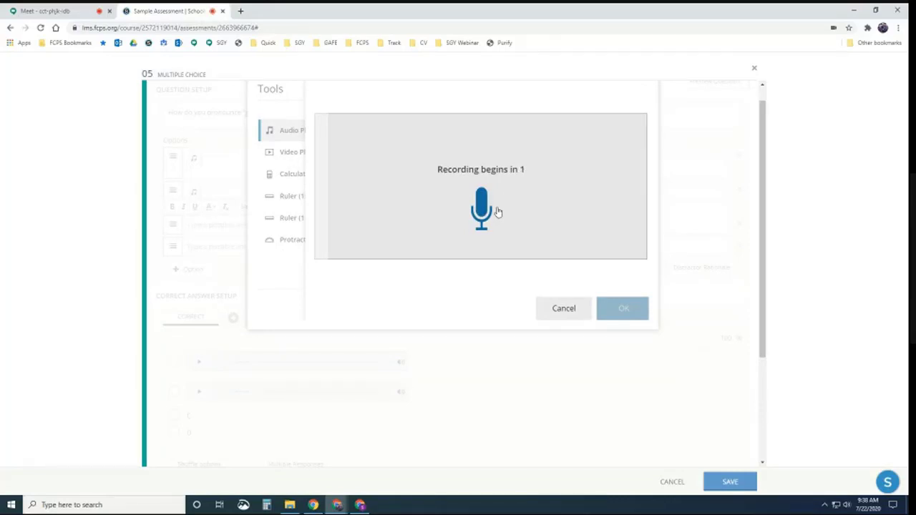
{"action": "left_click", "coordinate": [629, 195]}
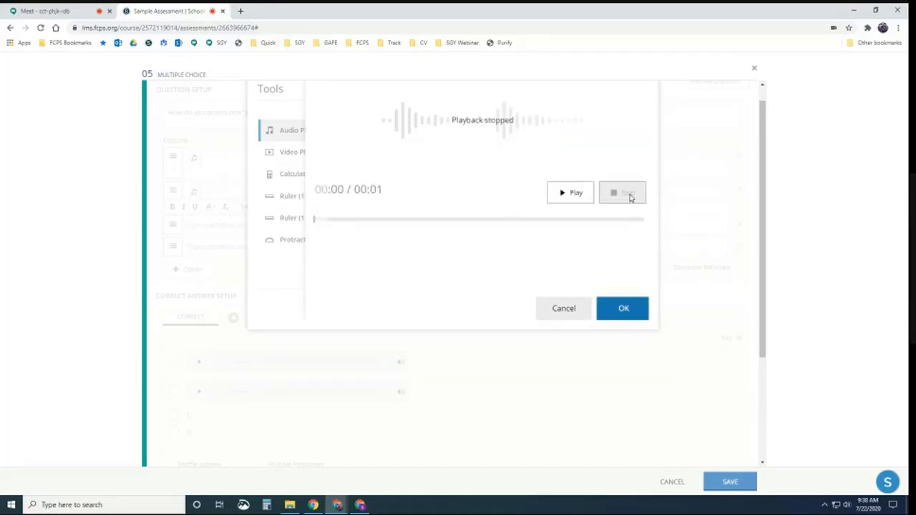
{"action": "left_click", "coordinate": [621, 308]}
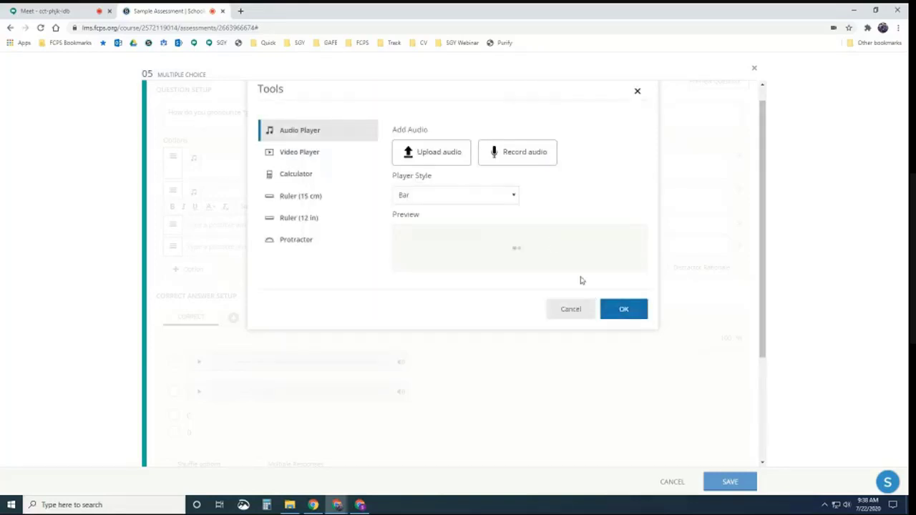
{"action": "left_click", "coordinate": [609, 308]}
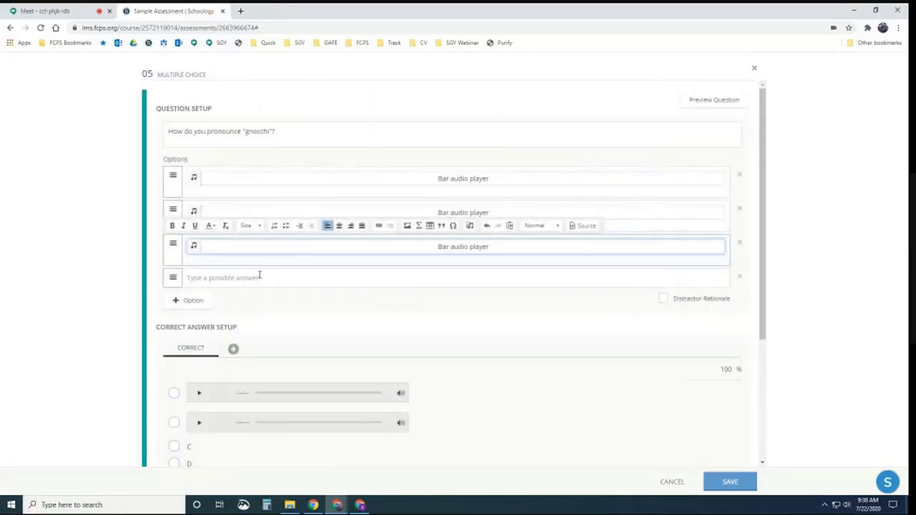
Step: Record a short pronunciation clip and insert it as a Bar audio player in the fourth answer option
{"action": "left_click", "coordinate": [259, 277]}
{"action": "left_click", "coordinate": [471, 260]}
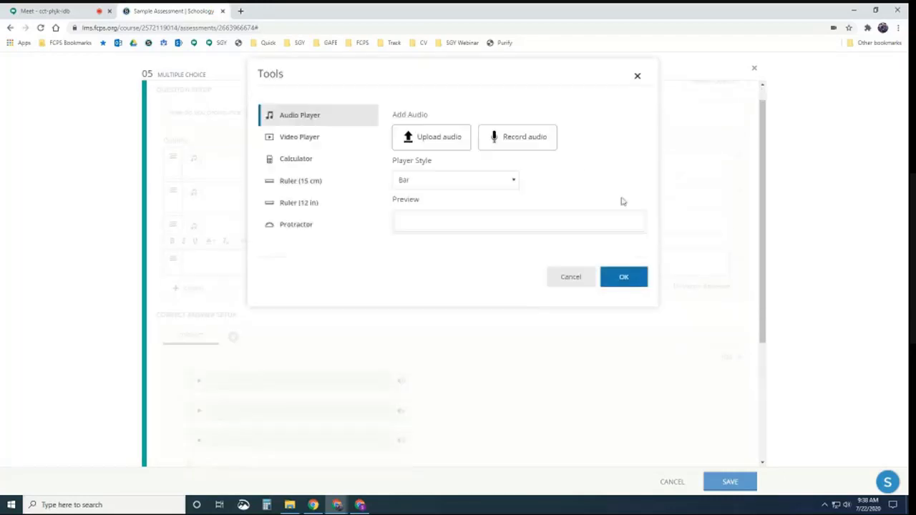
{"action": "left_click", "coordinate": [517, 138]}
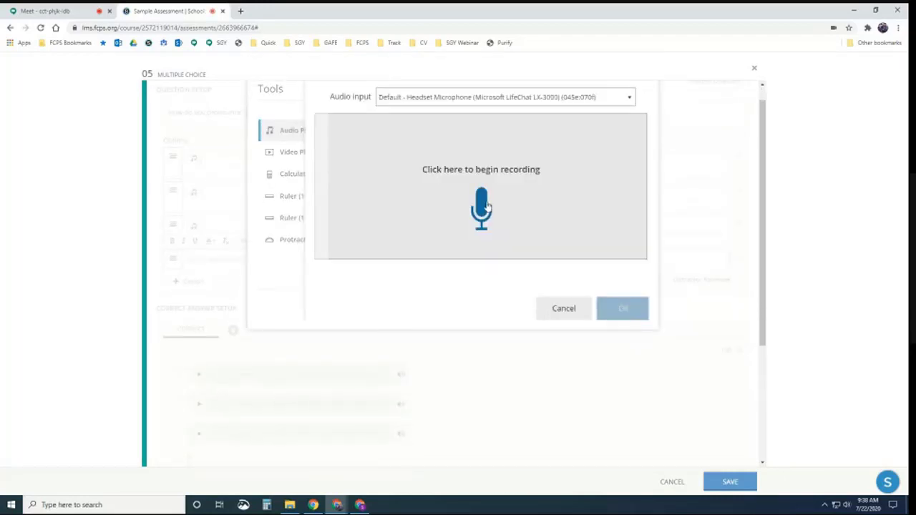
{"action": "left_click", "coordinate": [486, 206]}
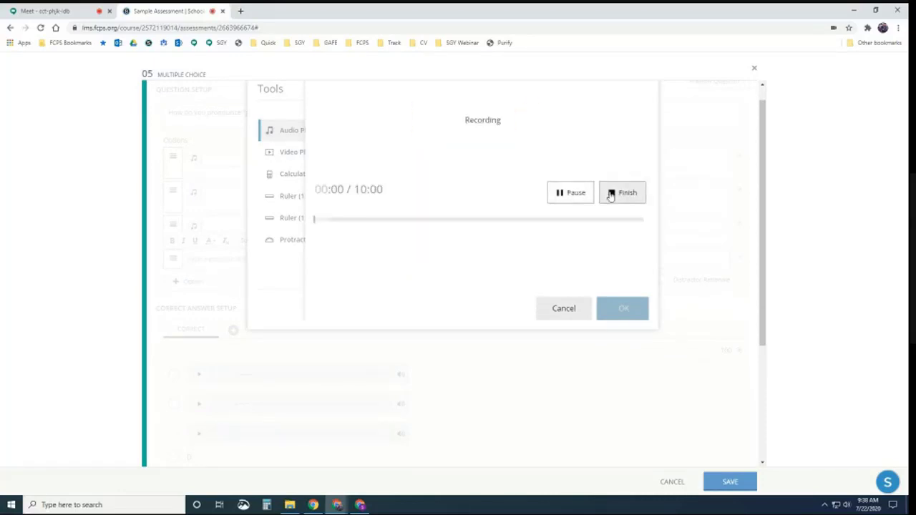
{"action": "left_click", "coordinate": [628, 194]}
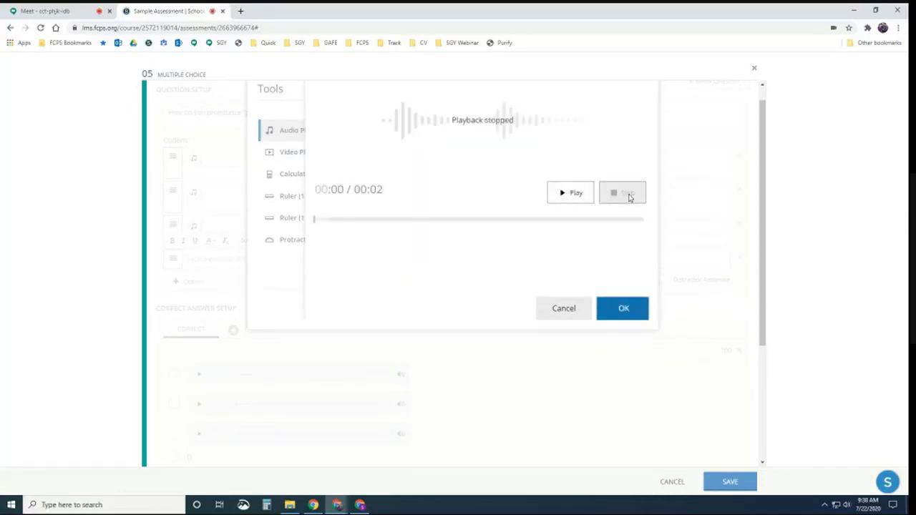
{"action": "left_click", "coordinate": [622, 310]}
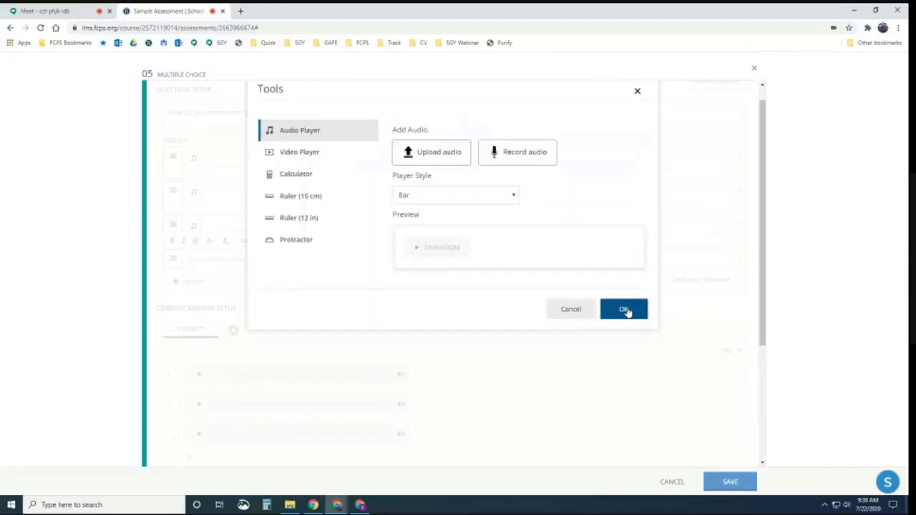
{"action": "left_click", "coordinate": [623, 310]}
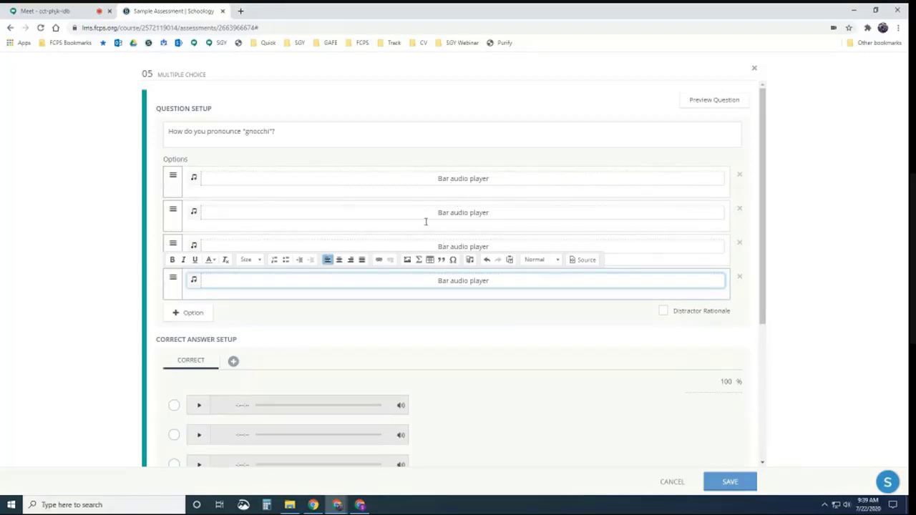
Step: Mark the fourth audio clip as the correct answer and save the question
{"action": "scroll", "coordinate": [391, 329], "scroll_direction": "down", "scroll_amount": 2}
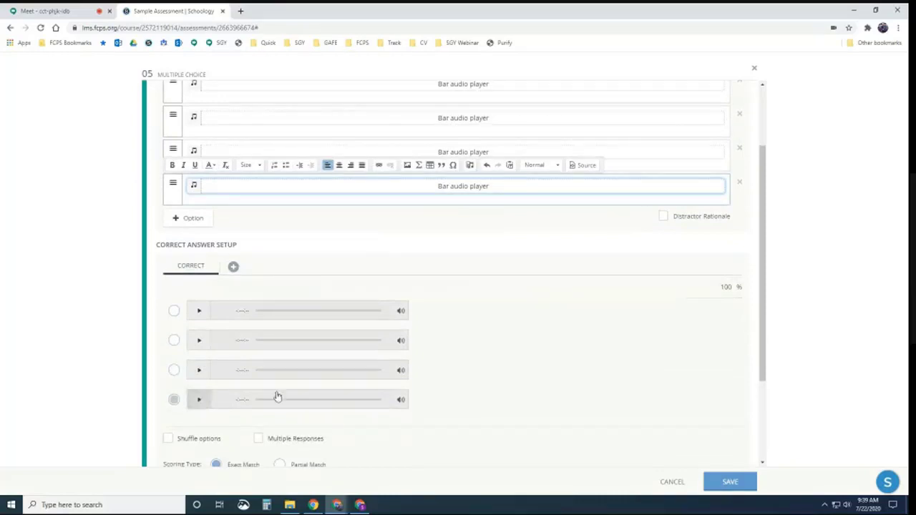
{"action": "left_click", "coordinate": [173, 401]}
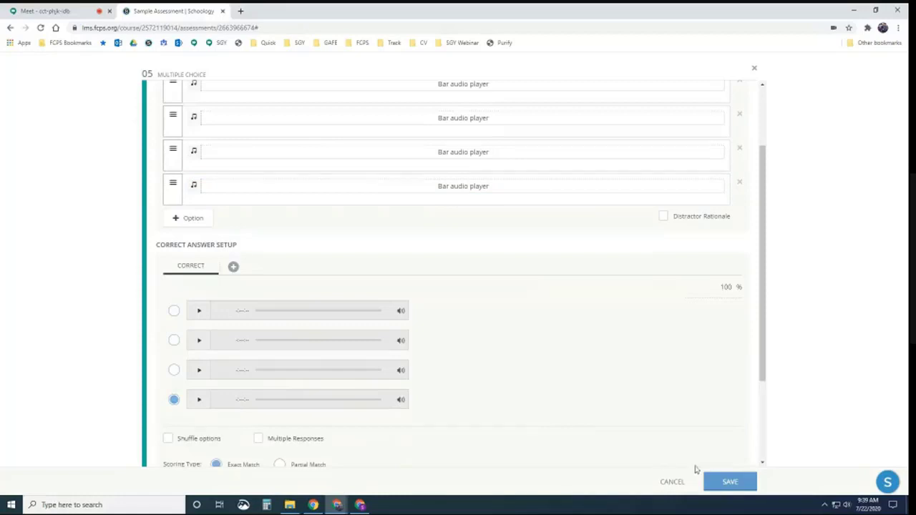
{"action": "left_click", "coordinate": [725, 481]}
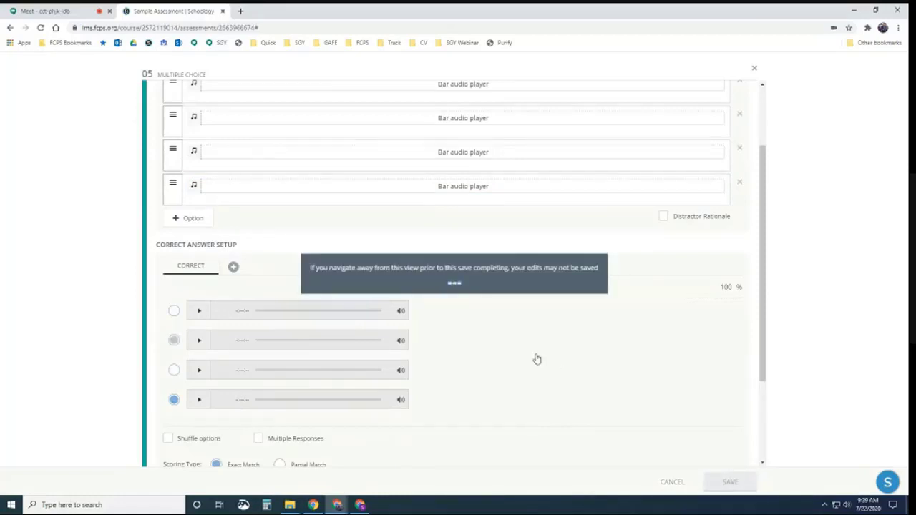
Step: Preview the "gnocchi" question, play all four audio clips, and test the fourth as the answer before closing the question
{"action": "scroll", "coordinate": [533, 343], "scroll_direction": "down", "scroll_amount": 2}
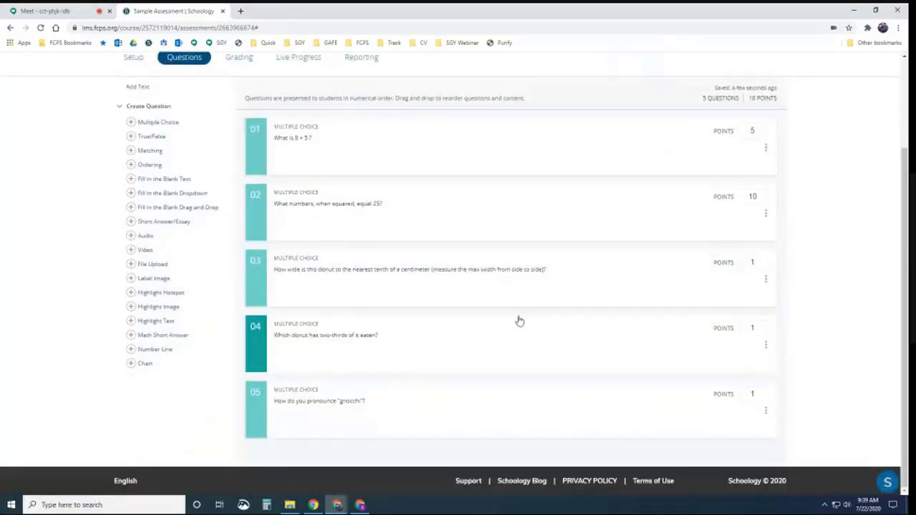
{"action": "left_click", "coordinate": [334, 398]}
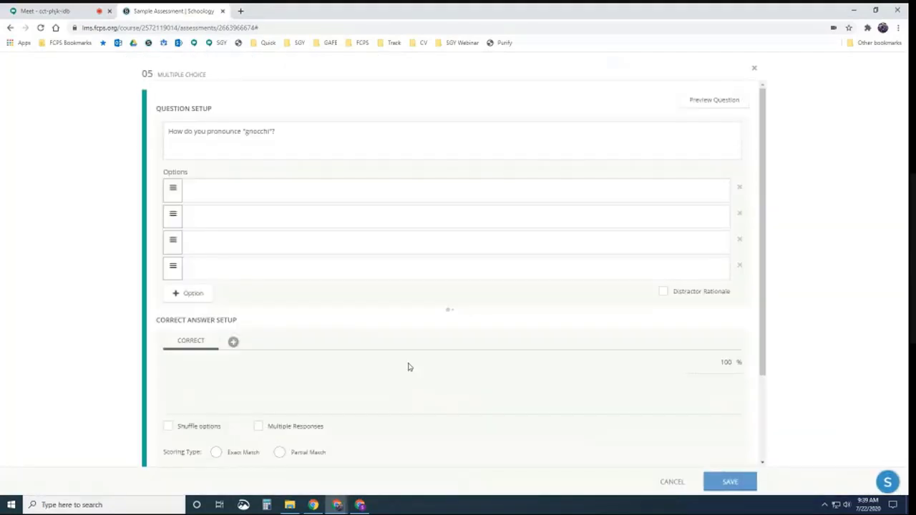
{"action": "left_click", "coordinate": [693, 105]}
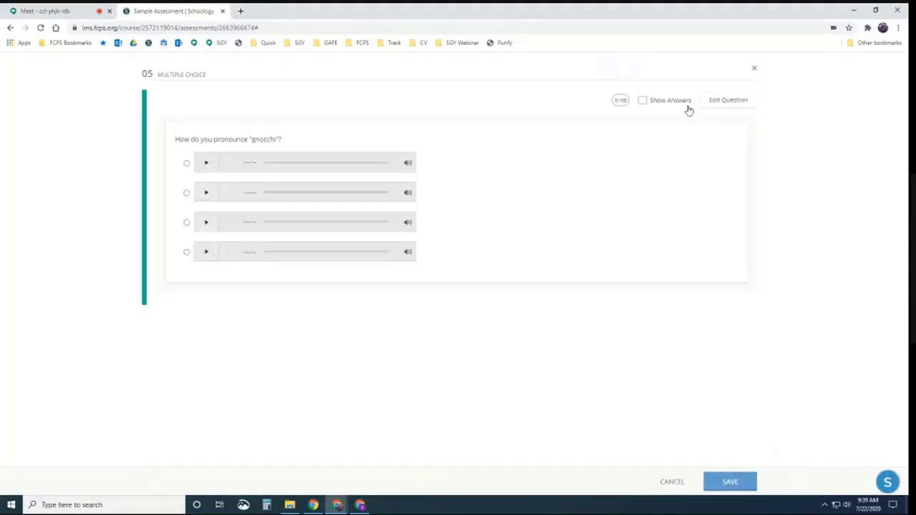
{"action": "left_click", "coordinate": [208, 164]}
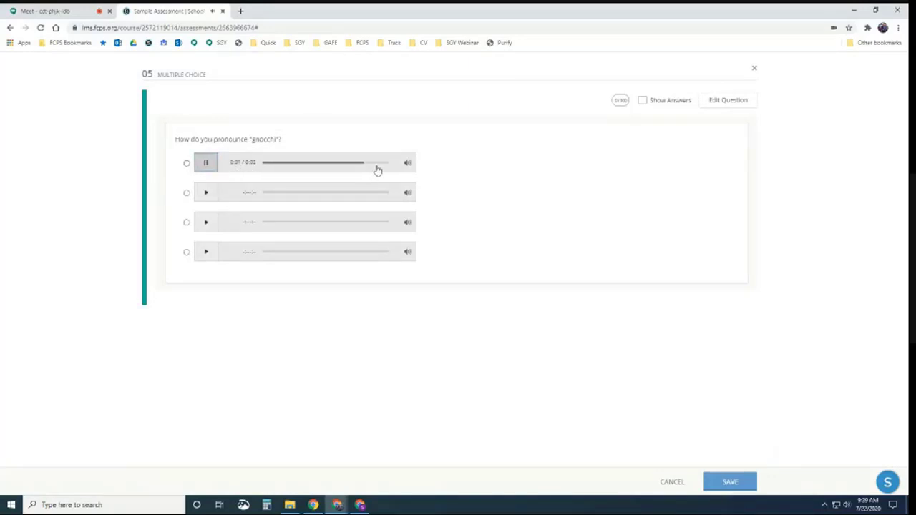
{"action": "left_click", "coordinate": [204, 193]}
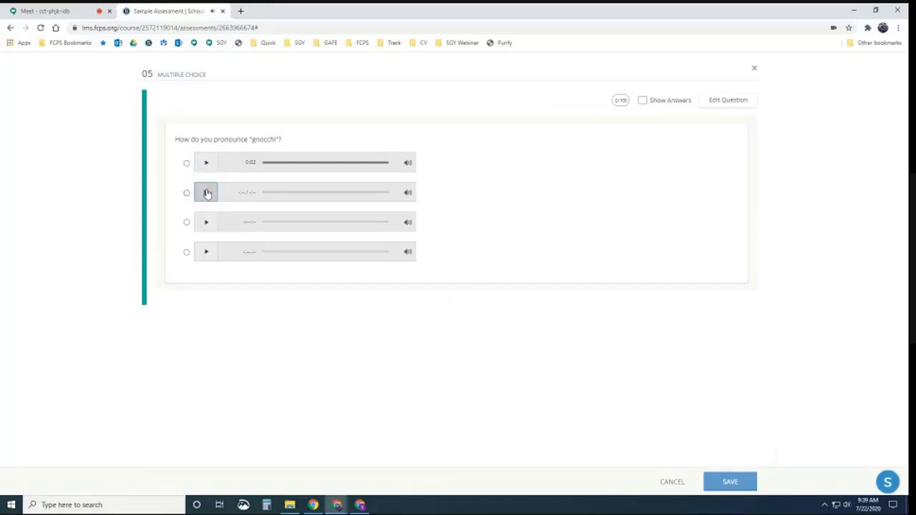
{"action": "left_click", "coordinate": [206, 222]}
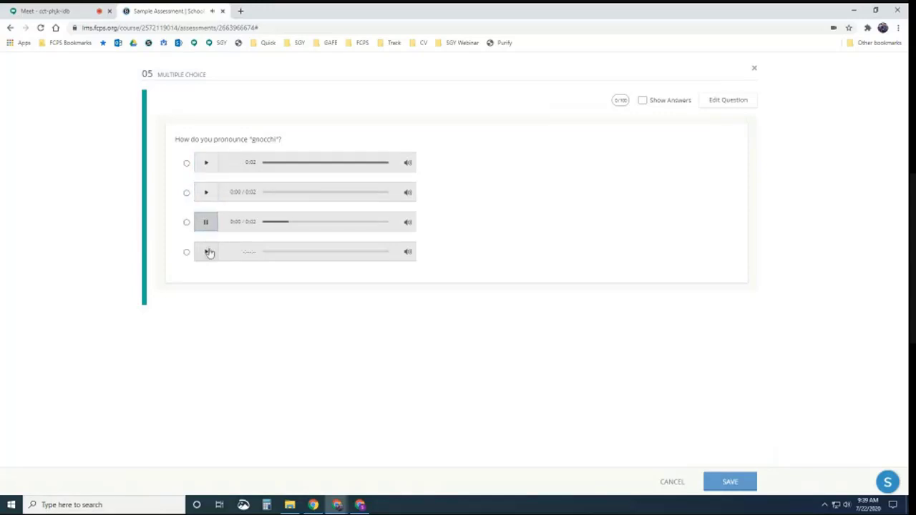
{"action": "left_click", "coordinate": [206, 252]}
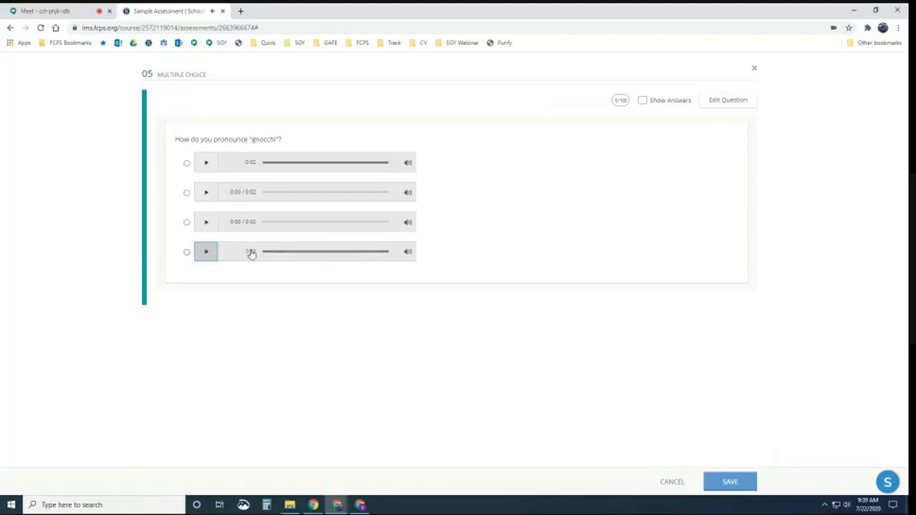
{"action": "left_click", "coordinate": [187, 252]}
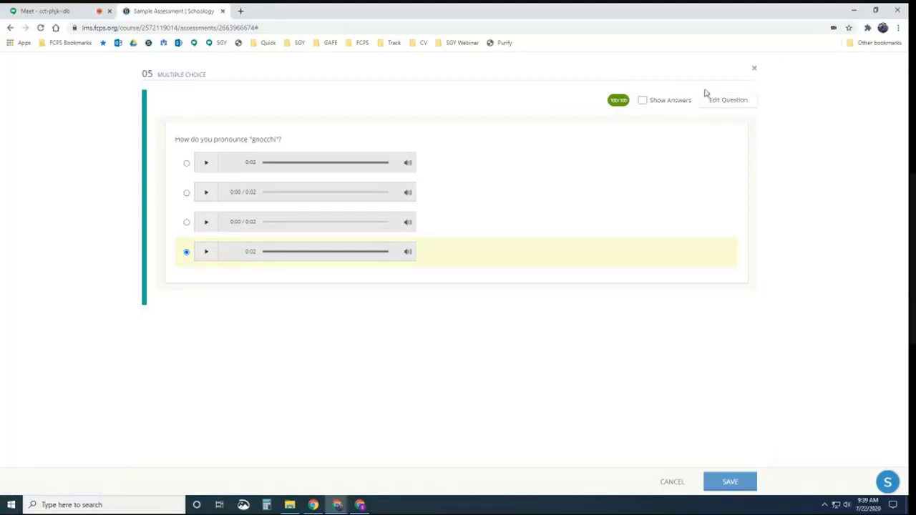
{"action": "left_click", "coordinate": [755, 71]}
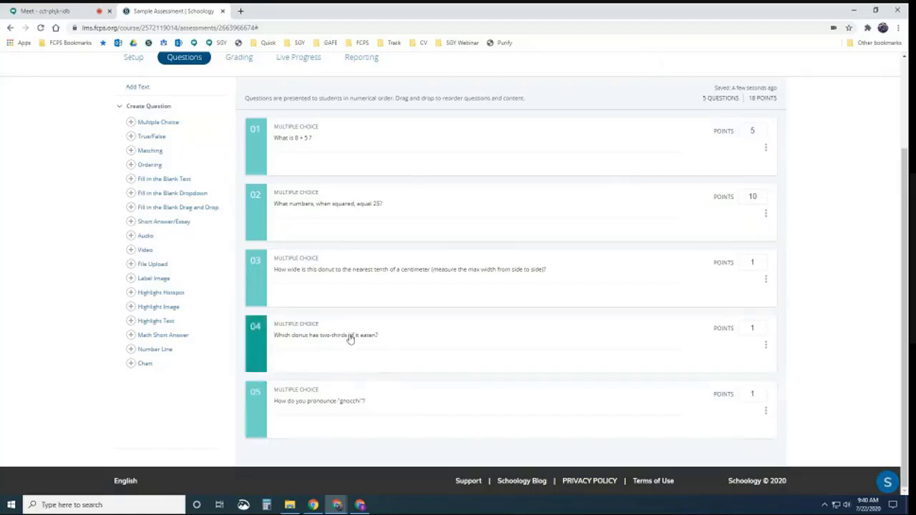
Step: Create a True/False question and relabel its two options as Yes and No
{"action": "left_click", "coordinate": [148, 136]}
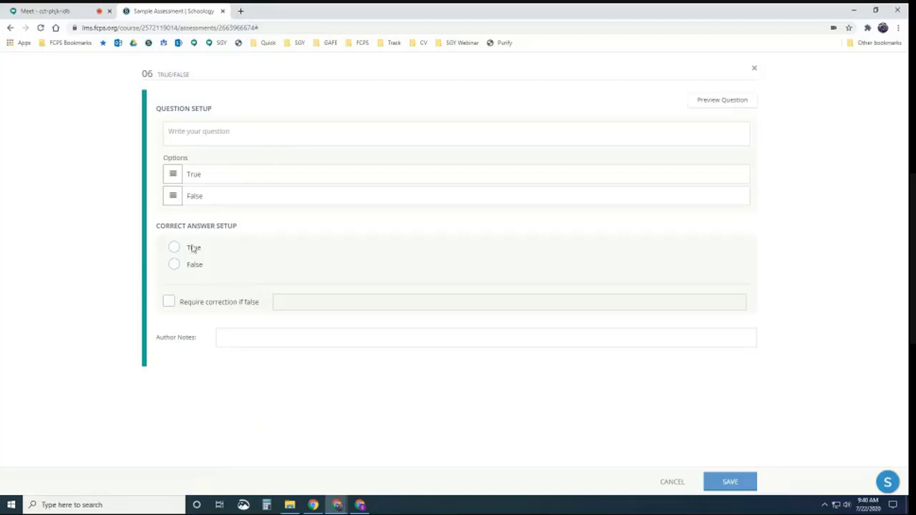
{"action": "left_click", "coordinate": [228, 133]}
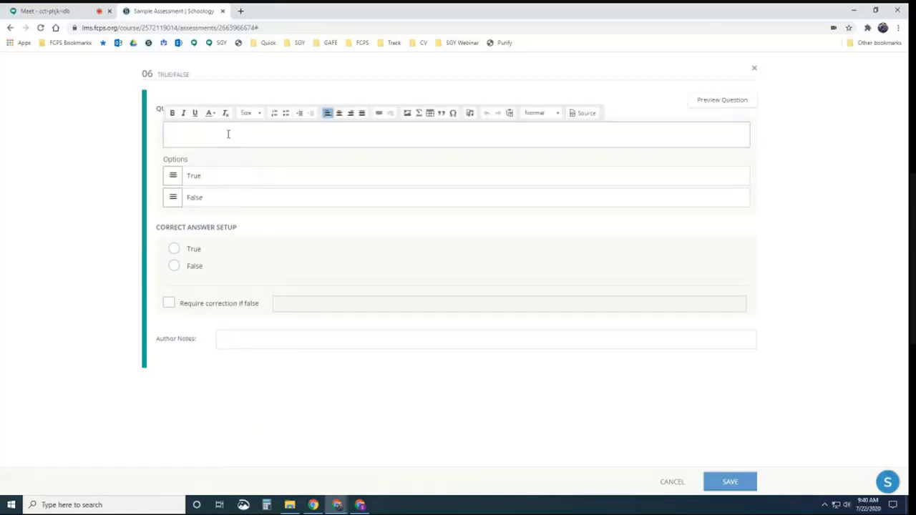
{"action": "double_click", "coordinate": [204, 175]}
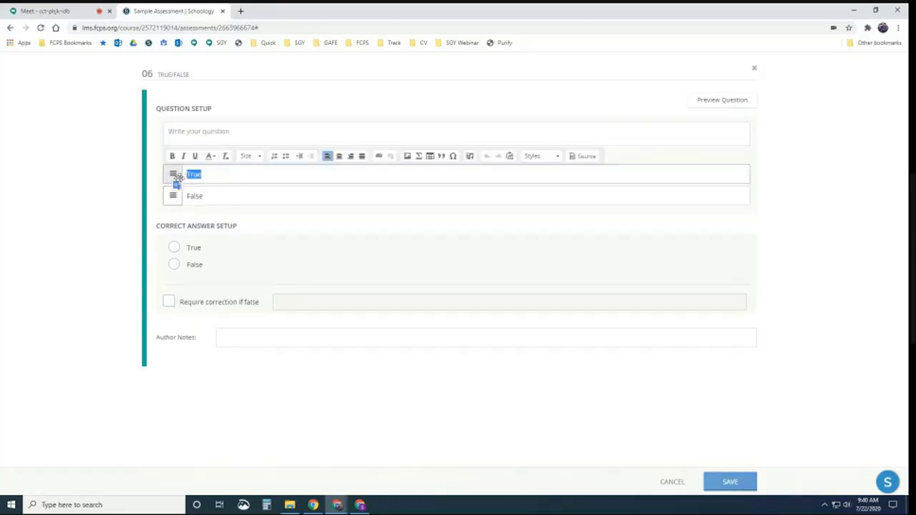
{"action": "type", "text": "Yes"}
{"action": "double_click", "coordinate": [224, 196]}
{"action": "type", "text": "No"}
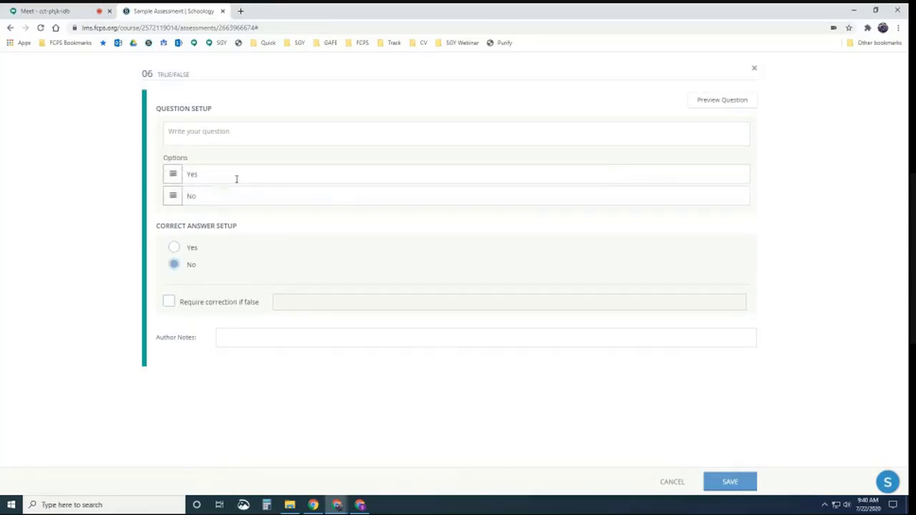
Step: Relabel the two answer options as Aerobic and Anaerobic
{"action": "left_click_drag", "start_coordinate": [199, 174], "coordinate": [187, 174]}
{"action": "type", "text": "Aerobic"}
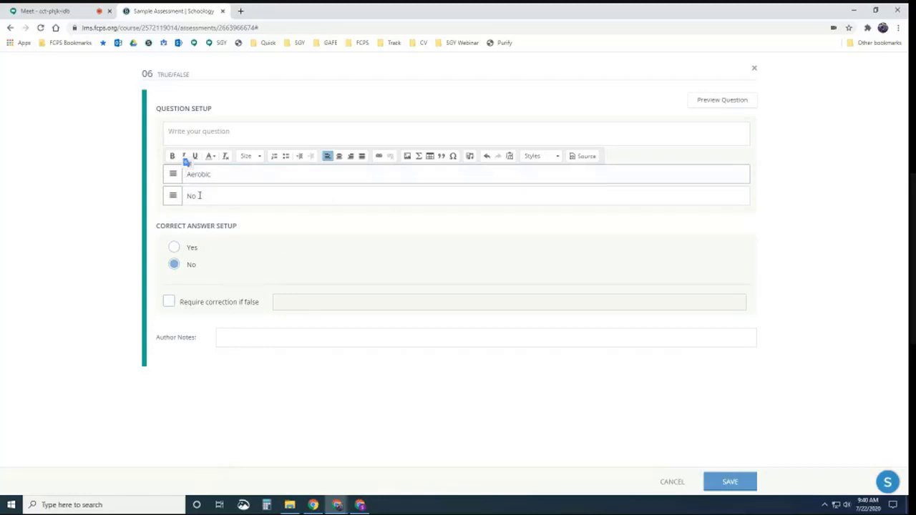
{"action": "left_click_drag", "start_coordinate": [198, 196], "coordinate": [191, 196]}
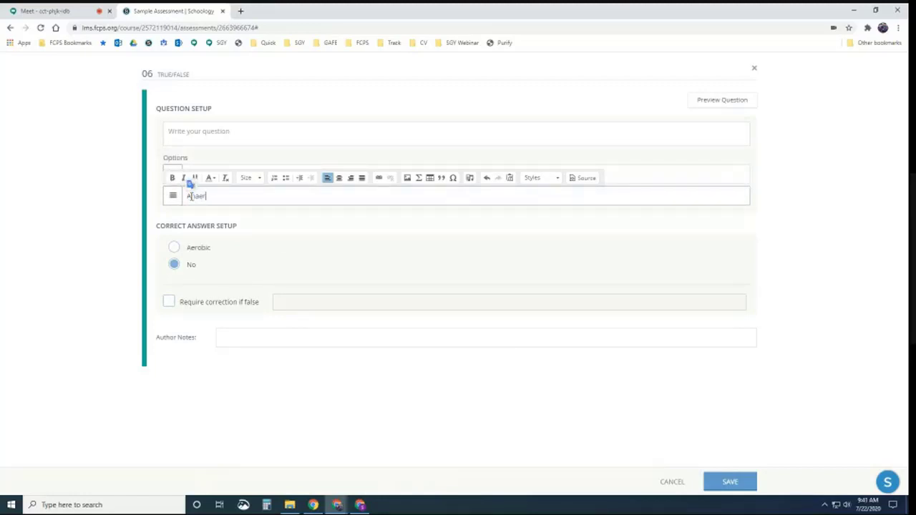
{"action": "type", "text": "Anaerobic"}
{"action": "left_click", "coordinate": [268, 262]}
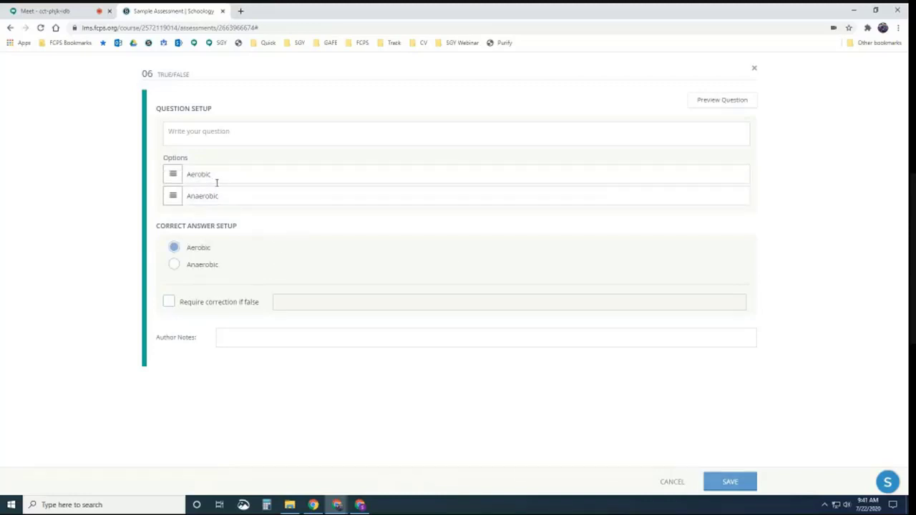
Step: Relabel the two answer options as T and F, and mark F as the correct answer
{"action": "left_click_drag", "start_coordinate": [226, 176], "coordinate": [149, 182]}
{"action": "type", "text": "T"}
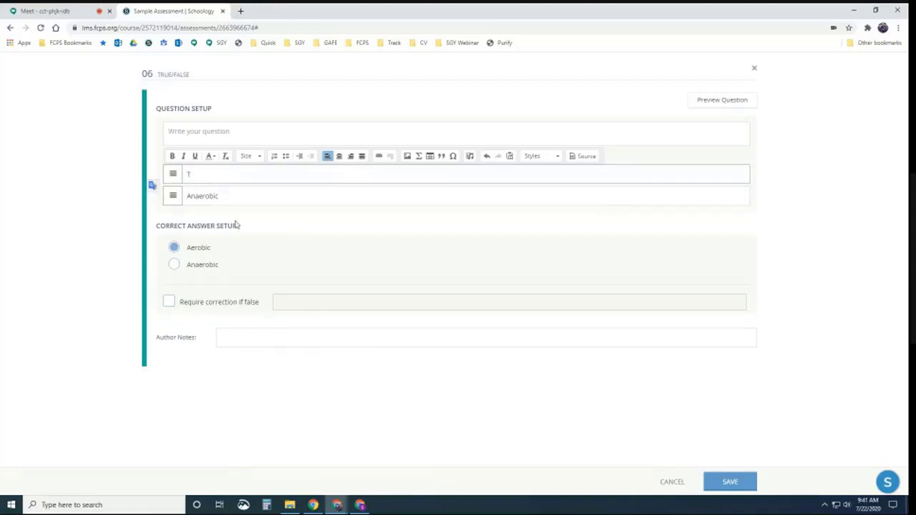
{"action": "left_click_drag", "start_coordinate": [225, 196], "coordinate": [154, 195]}
{"action": "type", "text": "F"}
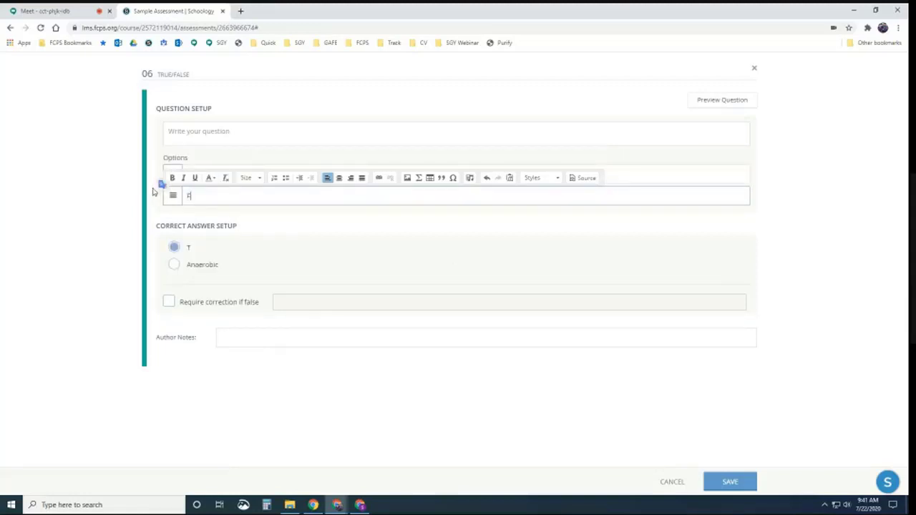
{"action": "left_click", "coordinate": [272, 273]}
{"action": "left_click", "coordinate": [174, 264]}
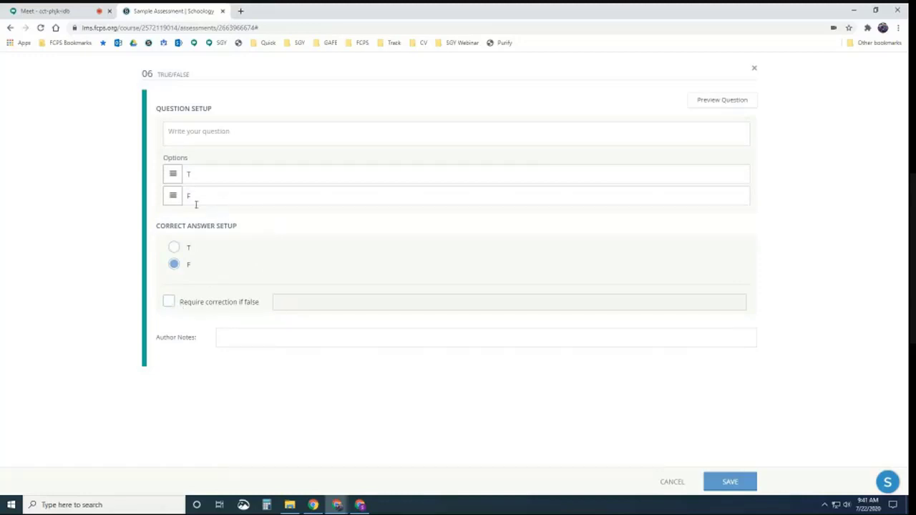
Step: Require a correction if false and spell out the answer options as True and False
{"action": "left_click", "coordinate": [169, 301]}
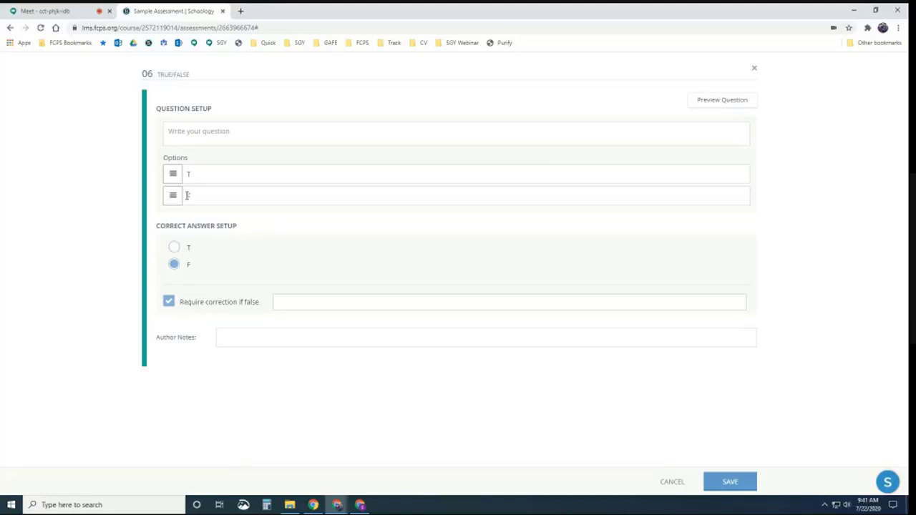
{"action": "left_click", "coordinate": [201, 176]}
{"action": "type", "text": "ru"}
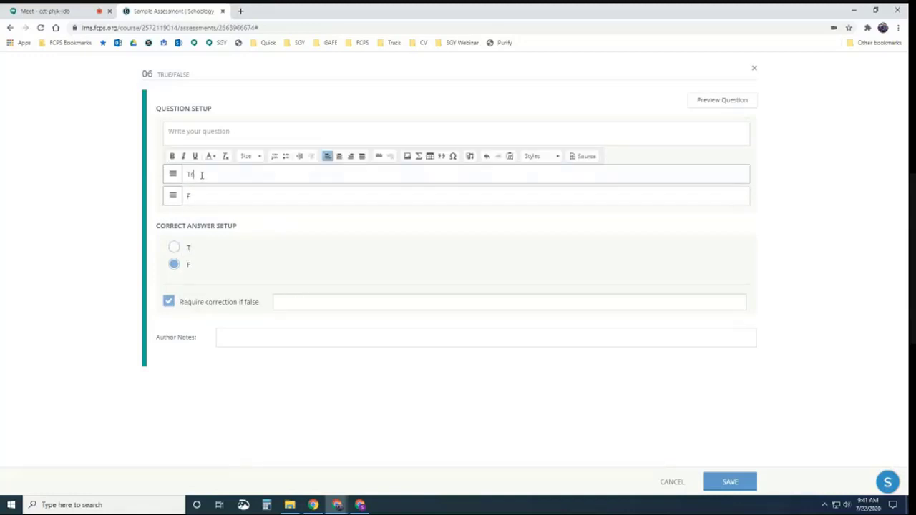
{"action": "type", "text": "e"}
{"action": "left_click", "coordinate": [194, 198]}
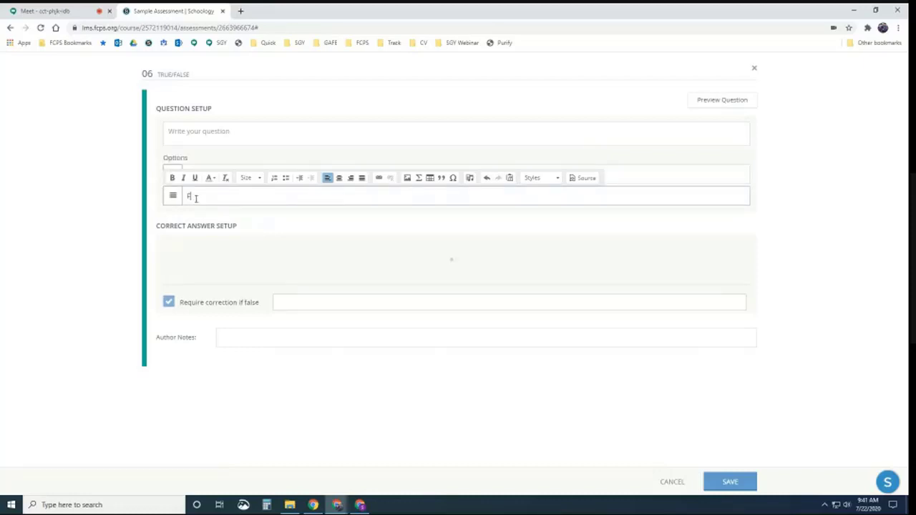
{"action": "type", "text": "alse"}
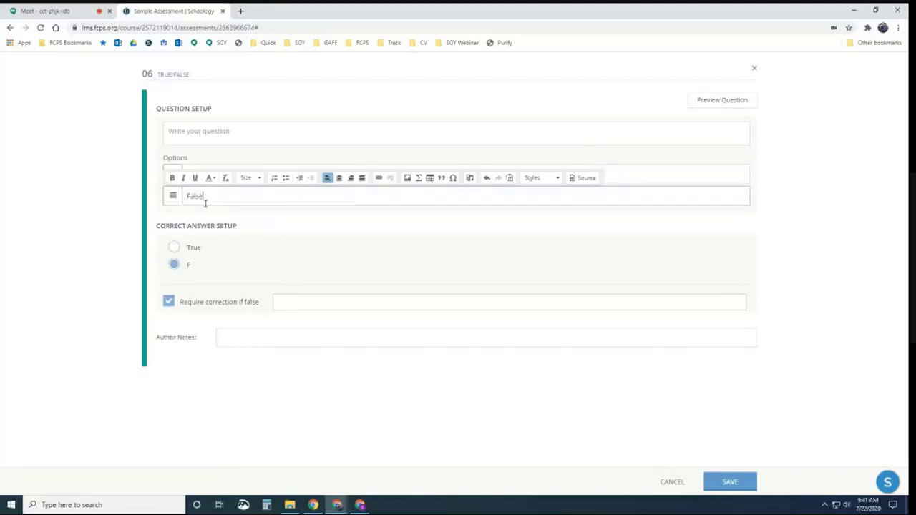
{"action": "left_click", "coordinate": [210, 265]}
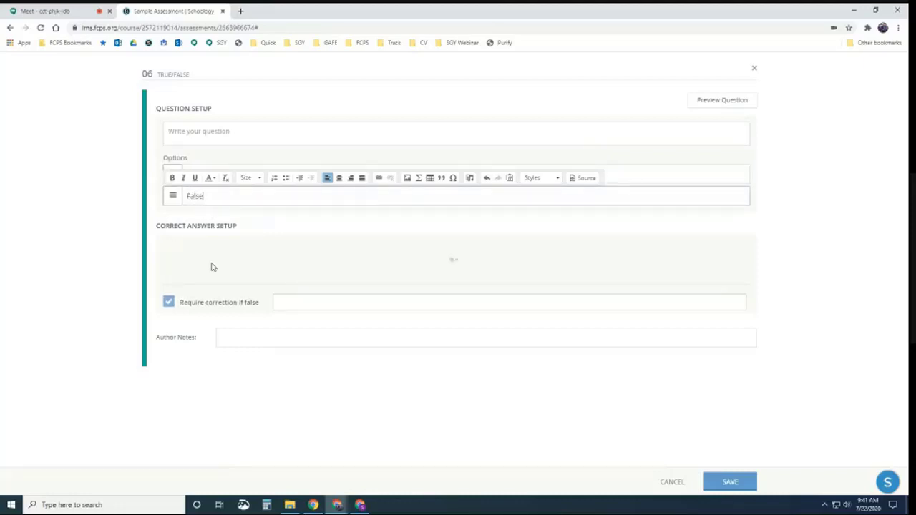
Step: Write the statement "Peanut butter and mustard is good." with "mustard" underlined, and enter jelly as the required correction
{"action": "left_click", "coordinate": [203, 132]}
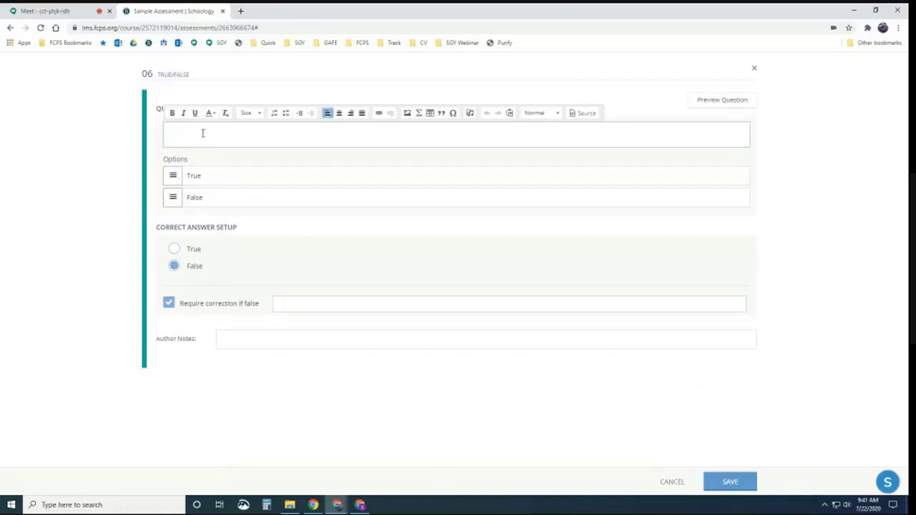
{"action": "type", "text": "Peanut butter and mustard is good."}
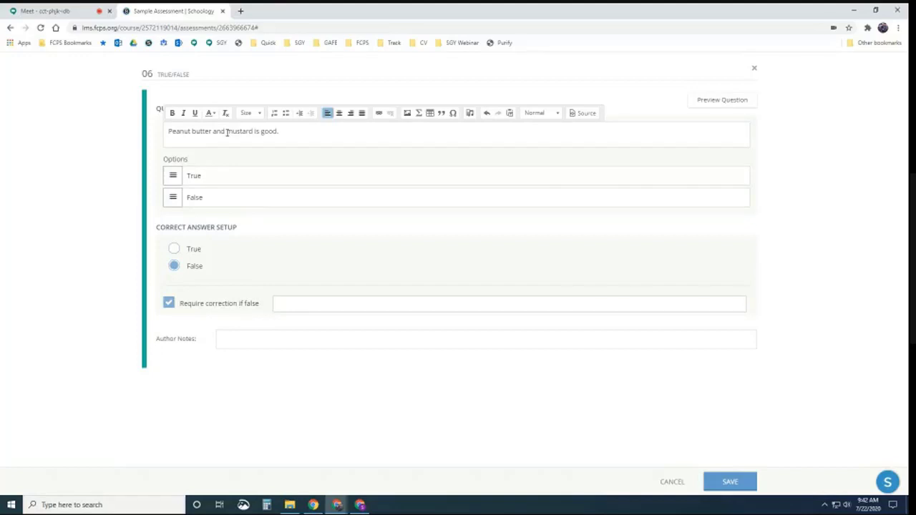
{"action": "left_click_drag", "start_coordinate": [226, 133], "coordinate": [251, 134]}
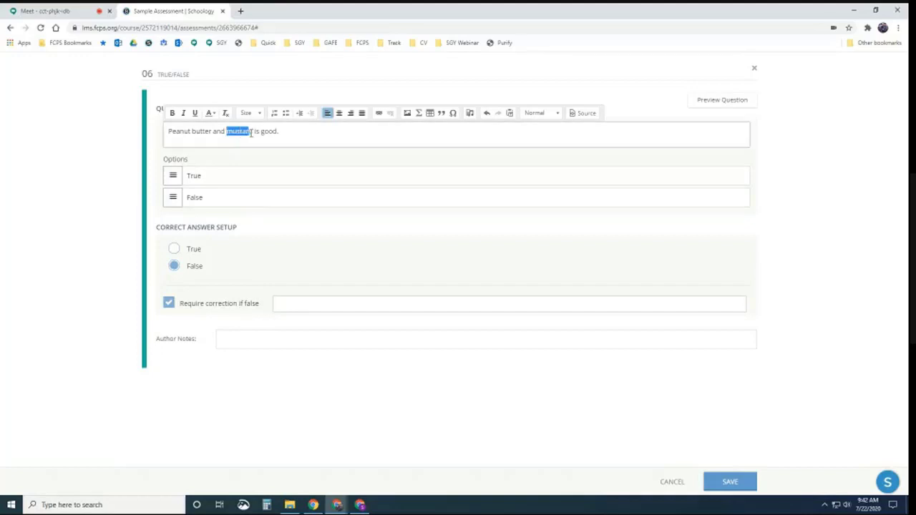
{"action": "left_click", "coordinate": [195, 114]}
{"action": "left_click", "coordinate": [310, 134]}
{"action": "key", "text": "Return"}
{"action": "key", "text": "Return"}
{"action": "key", "text": "BackSpace"}
{"action": "key", "text": "BackSpace"}
{"action": "key", "text": "Return"}
{"action": "key", "text": "BackSpace"}
{"action": "left_click", "coordinate": [307, 306]}
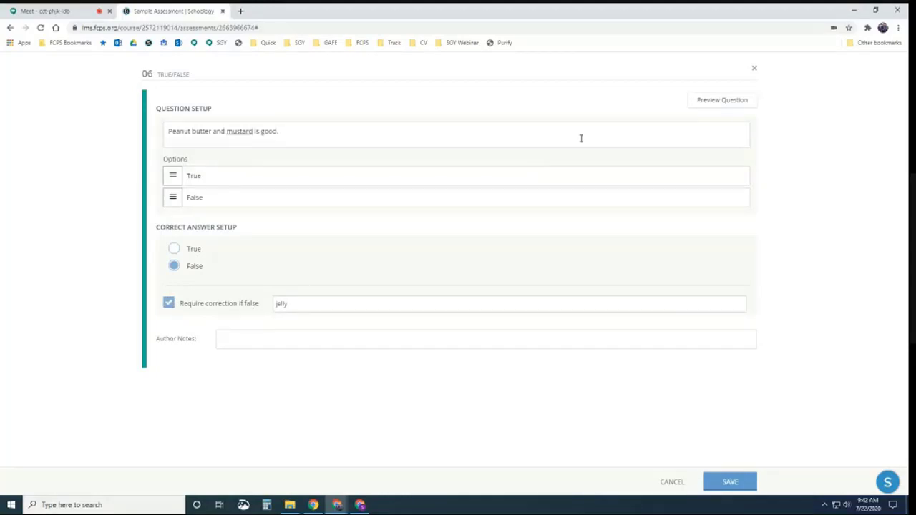
Step: Preview the true/false question and test it with True, and with False plus the correction "jelly"
{"action": "left_click", "coordinate": [735, 103]}
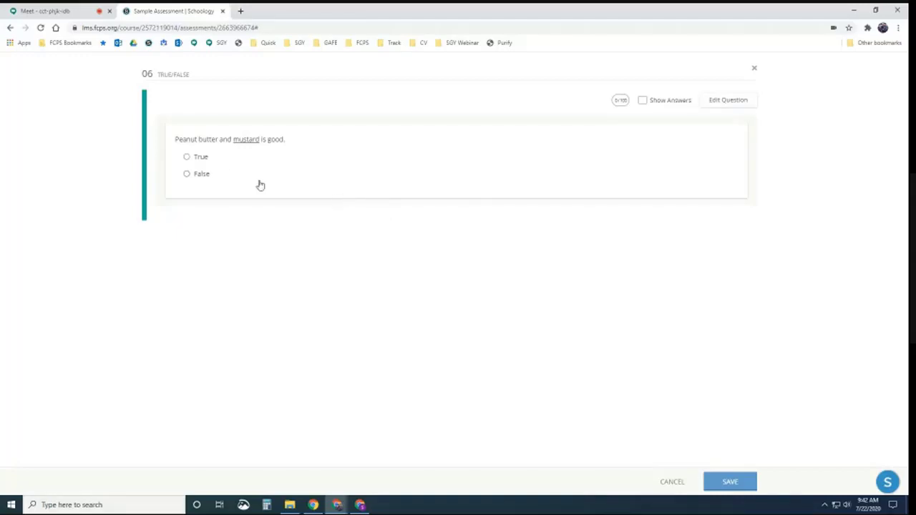
{"action": "left_click", "coordinate": [212, 164]}
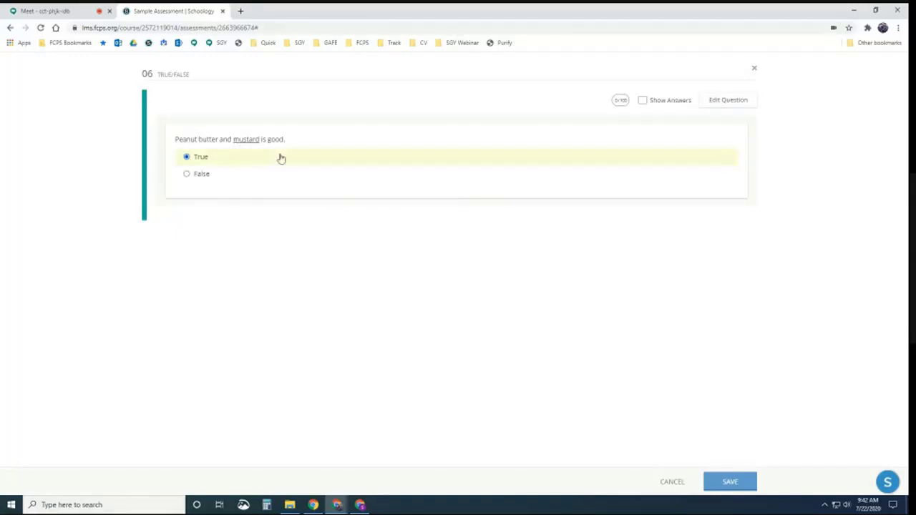
{"action": "left_click", "coordinate": [187, 175]}
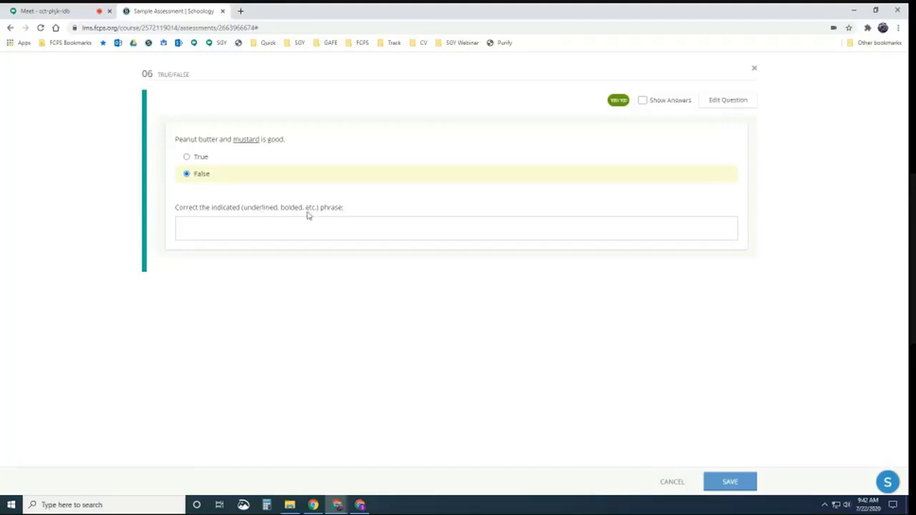
{"action": "left_click", "coordinate": [218, 236]}
{"action": "type", "text": "jelly"}
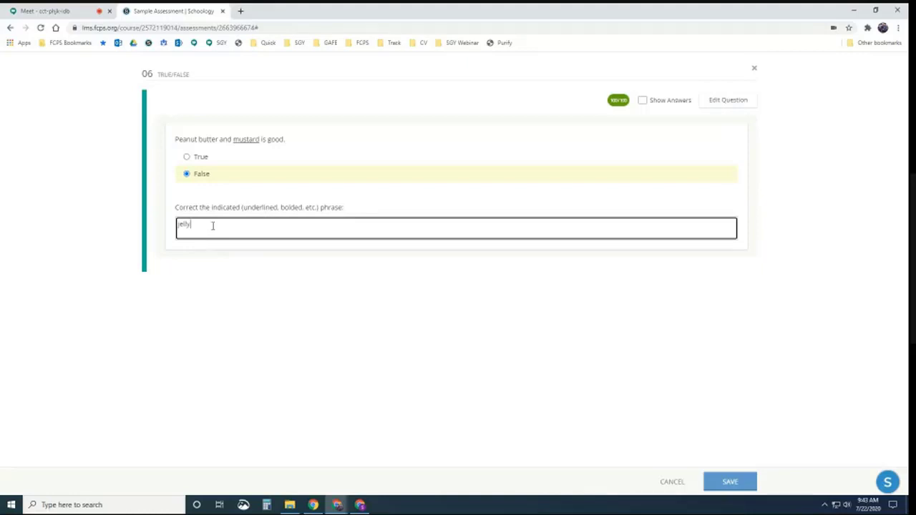
{"action": "double_click", "coordinate": [203, 226]}
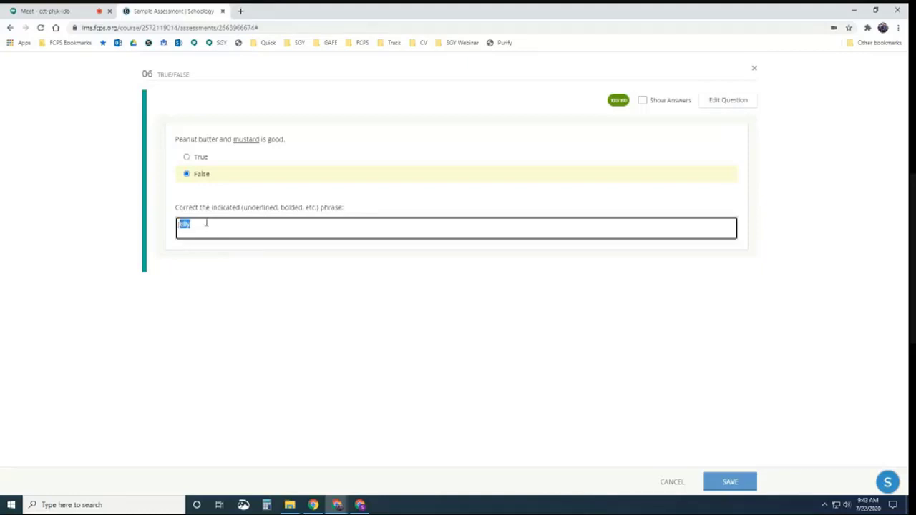
Step: Recheck the true/false question's answer setup, return to its preview and clear the typed correction
{"action": "left_click", "coordinate": [729, 101]}
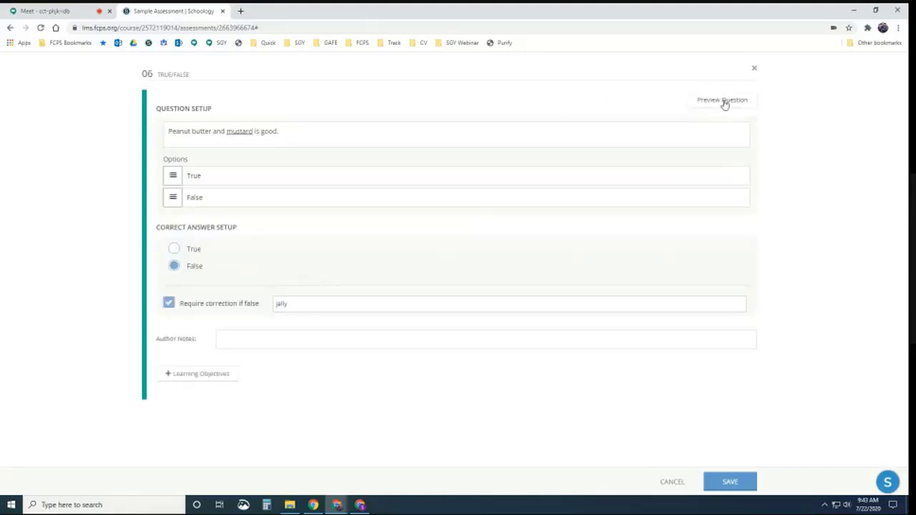
{"action": "left_click", "coordinate": [724, 101]}
{"action": "double_click", "coordinate": [222, 224]}
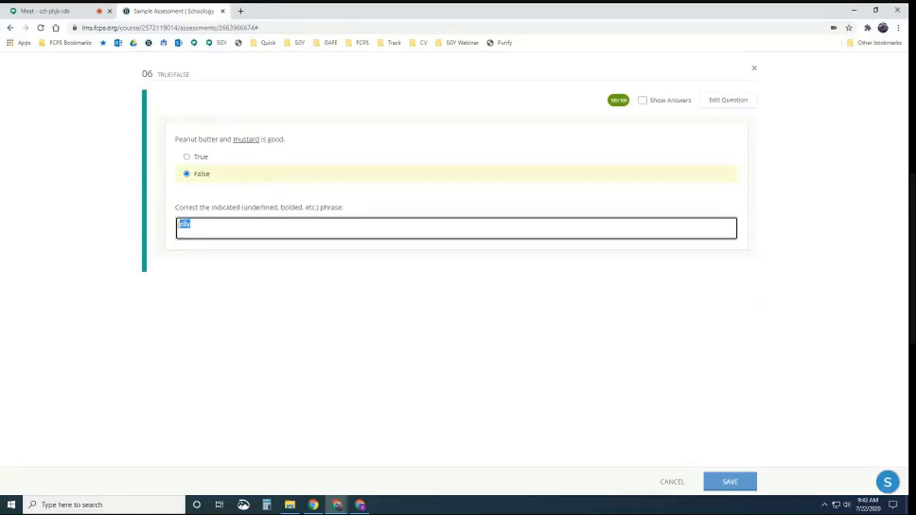
{"action": "key", "text": "BackSpace"}
{"action": "left_click", "coordinate": [268, 206]}
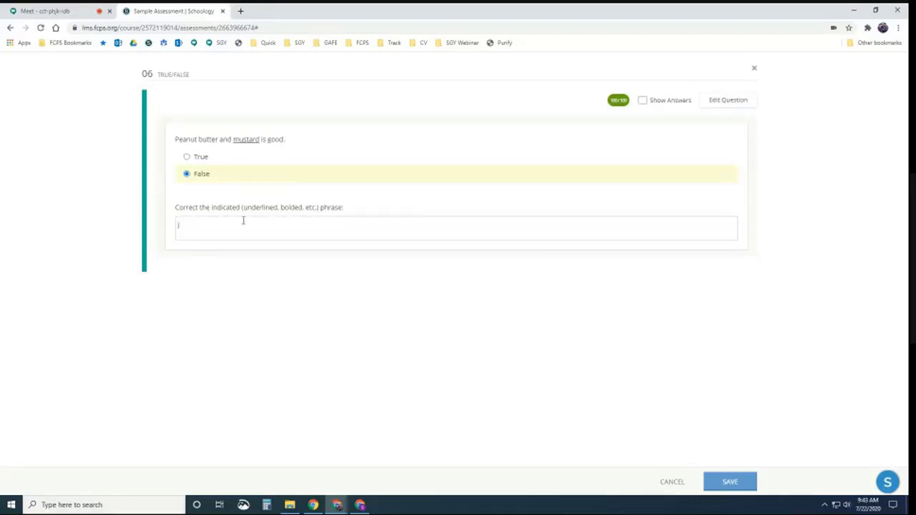
{"action": "left_click", "coordinate": [195, 228]}
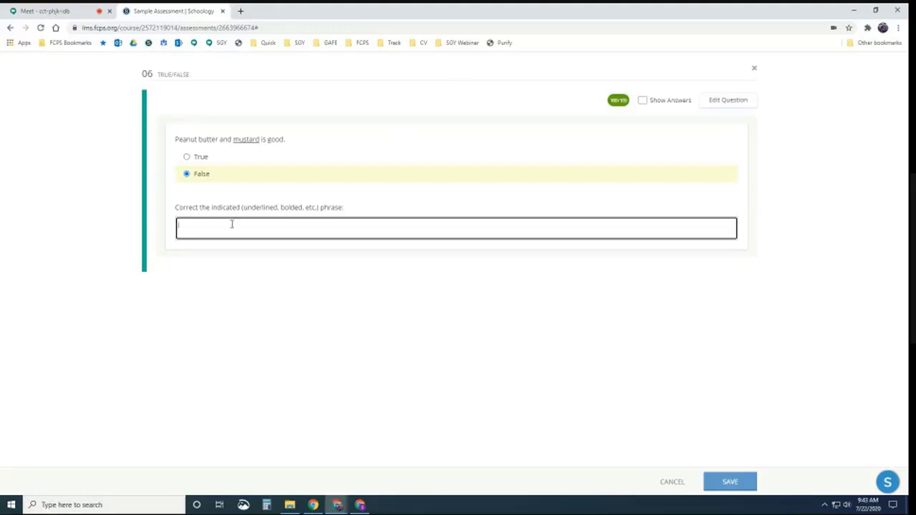
Step: Test switching between True and False in the preview, and close the true/false question without saving
{"action": "left_click", "coordinate": [456, 163]}
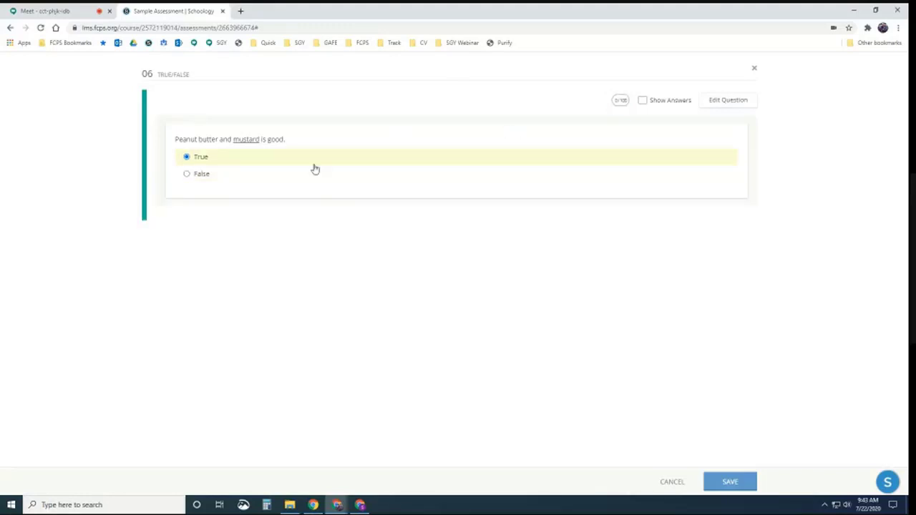
{"action": "left_click", "coordinate": [189, 175]}
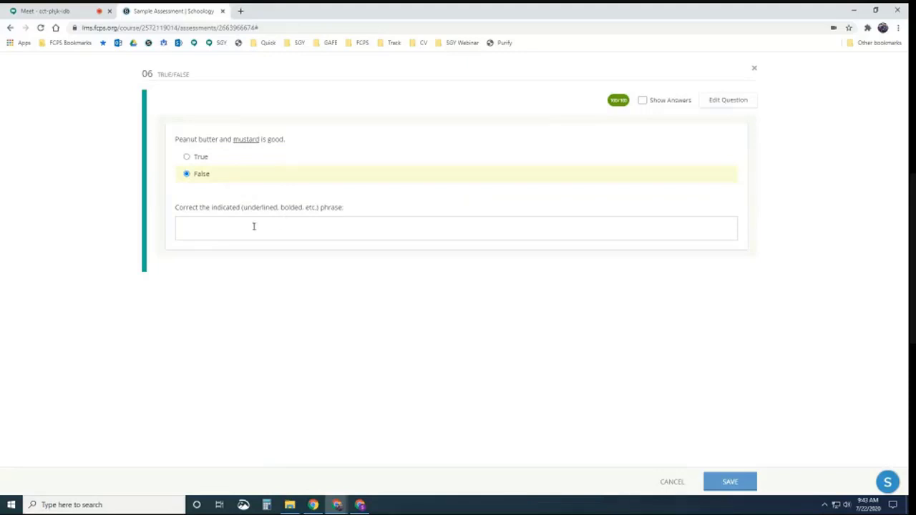
{"action": "left_click", "coordinate": [186, 158]}
{"action": "left_click", "coordinate": [186, 173]}
{"action": "left_click", "coordinate": [206, 227]}
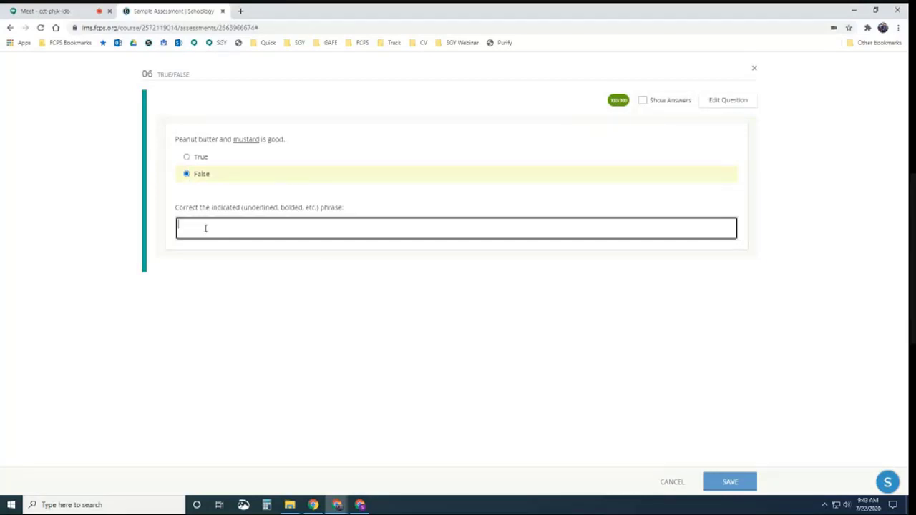
{"action": "left_click", "coordinate": [754, 70]}
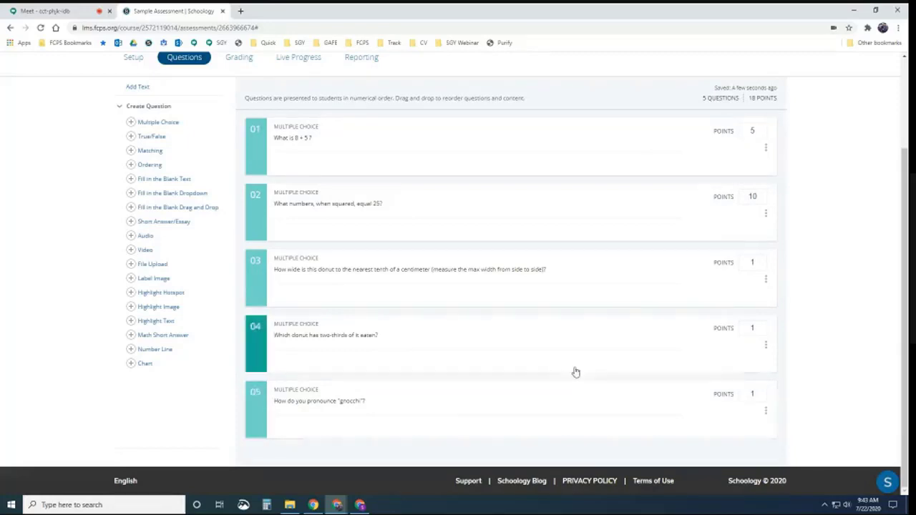
Step: Start a matching question with the text "Matchem" and the prompts 1, 2 and 3
{"action": "left_click", "coordinate": [149, 151]}
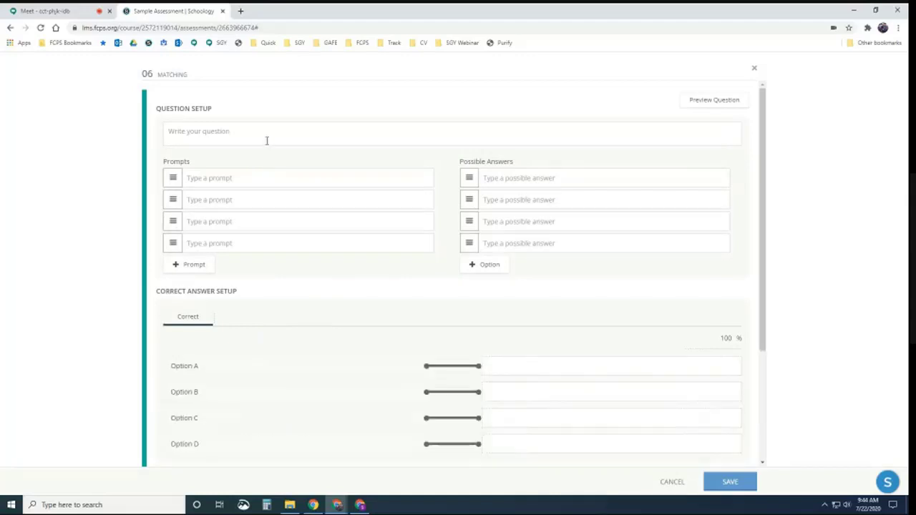
{"action": "left_click", "coordinate": [267, 137]}
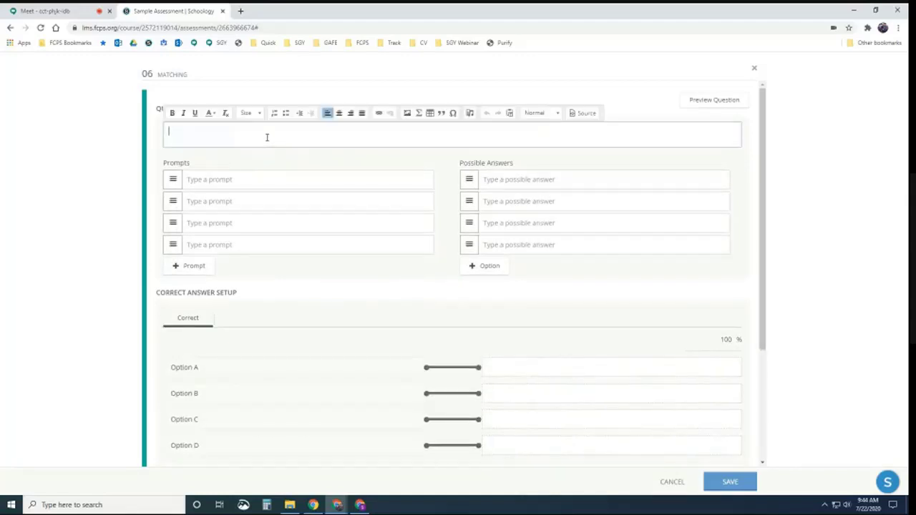
{"action": "type", "text": "Matchem"}
{"action": "left_click", "coordinate": [276, 179]}
{"action": "type", "text": "1"}
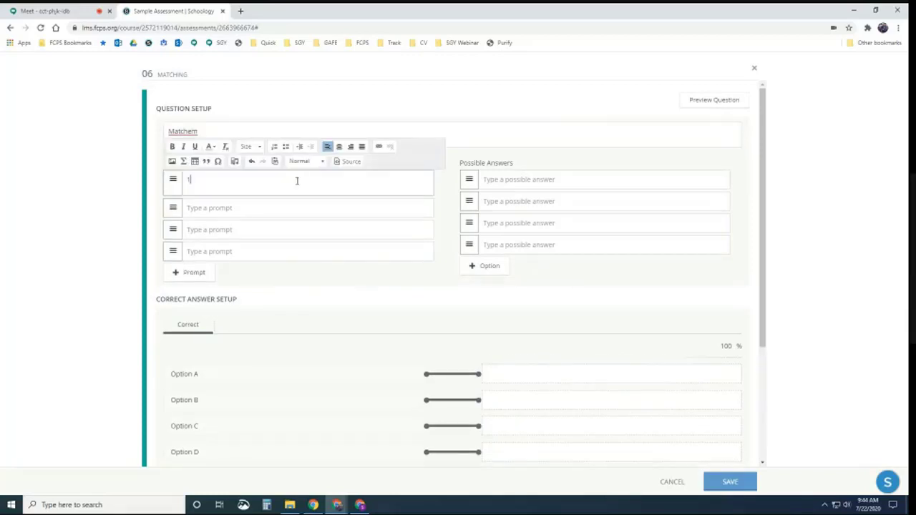
{"action": "left_click", "coordinate": [278, 209]}
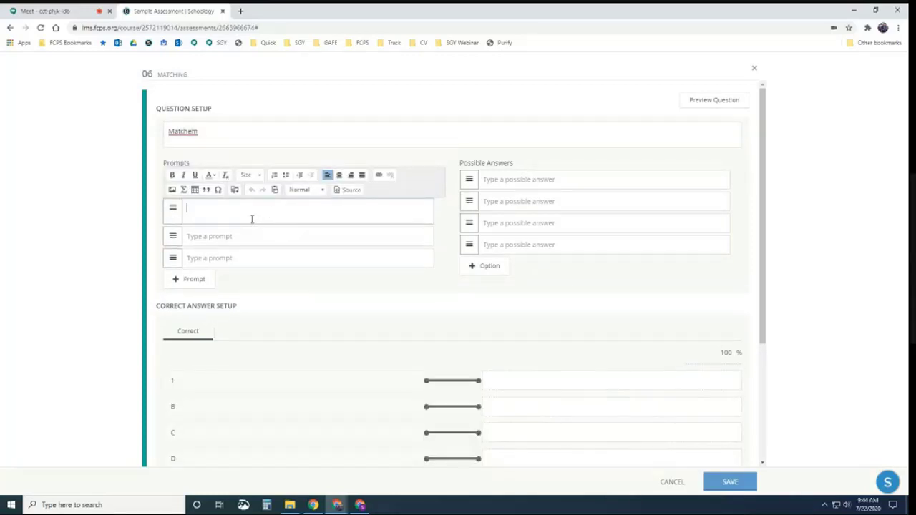
{"action": "type", "text": "2"}
{"action": "left_click", "coordinate": [241, 240]}
{"action": "type", "text": "3"}
Step: Enter one, two and three as possible answers, and remove the unused fourth prompt and answer
{"action": "left_click", "coordinate": [522, 179]}
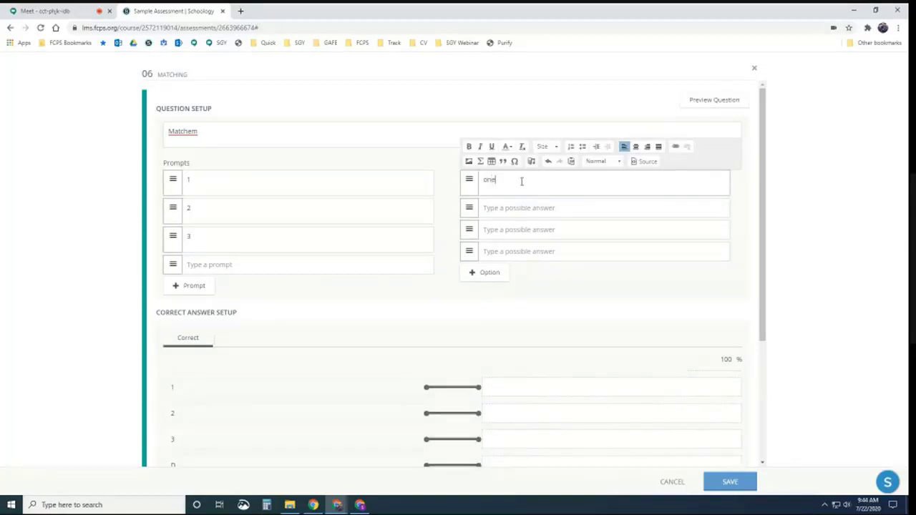
{"action": "type", "text": "one"}
{"action": "left_click", "coordinate": [619, 208]}
{"action": "type", "text": "two"}
{"action": "left_click", "coordinate": [613, 235]}
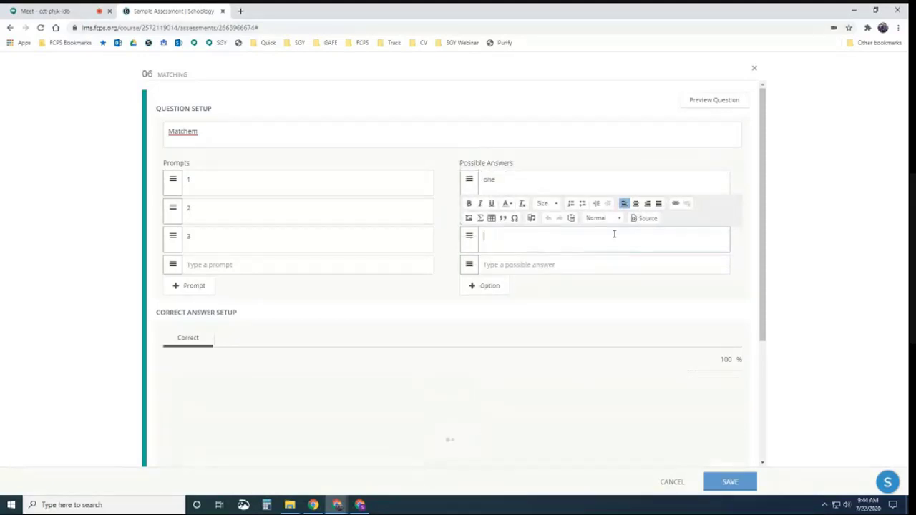
{"action": "type", "text": "three"}
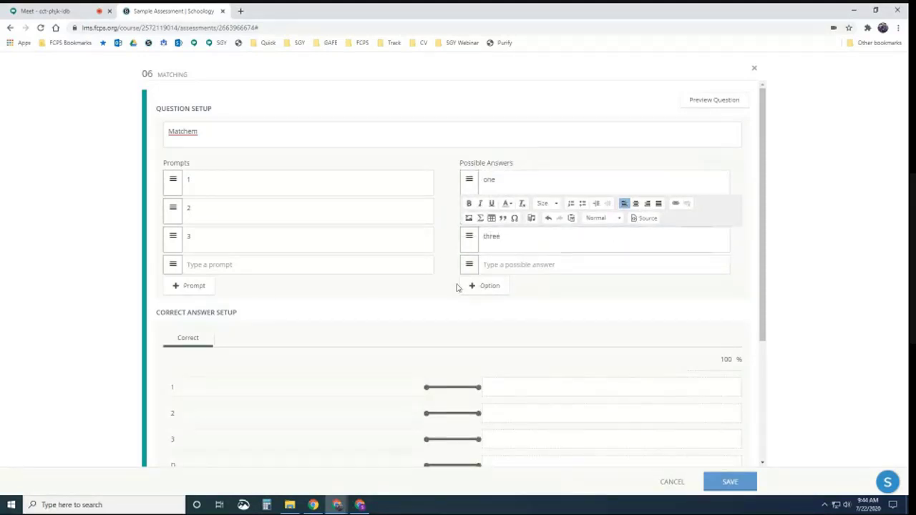
{"action": "left_click", "coordinate": [455, 285]}
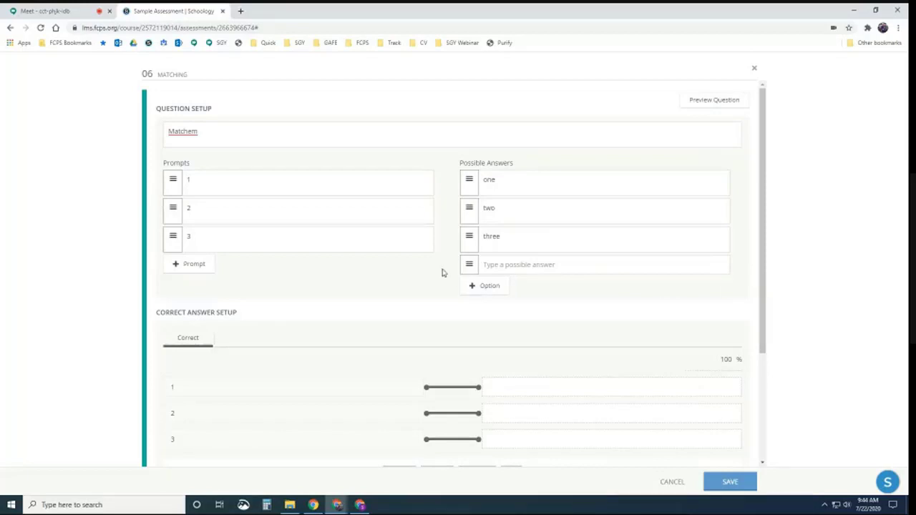
{"action": "left_click", "coordinate": [741, 271]}
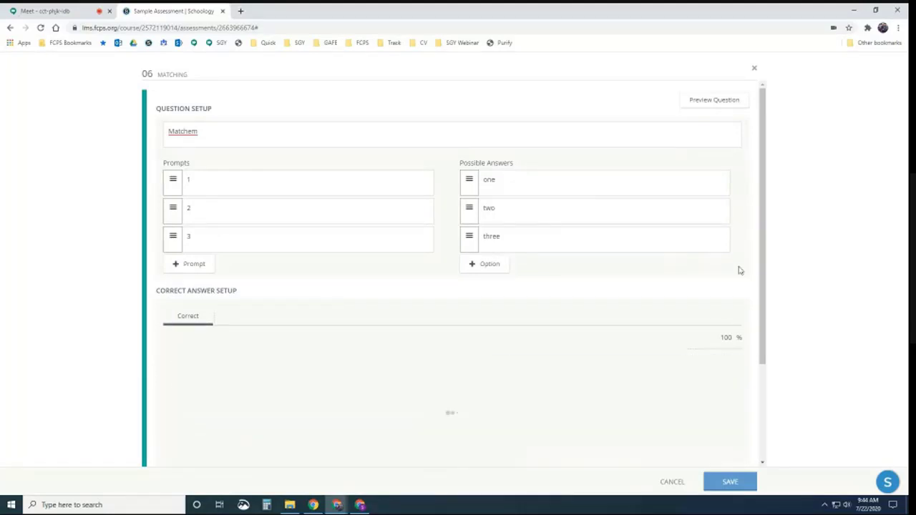
Step: Reorder the possible answers to two, three, one, and match each word to its number as the correct answer
{"action": "scroll", "coordinate": [621, 280], "scroll_direction": "down", "scroll_amount": 1}
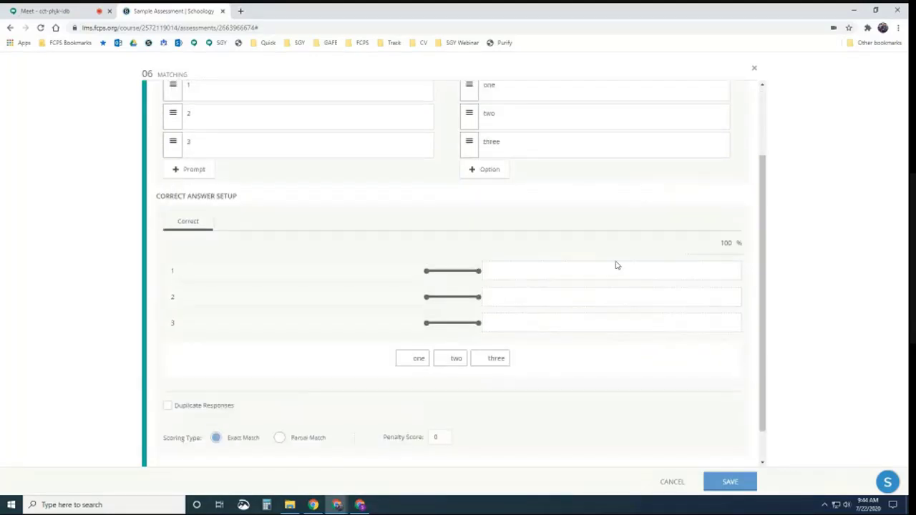
{"action": "scroll", "coordinate": [615, 264], "scroll_direction": "up", "scroll_amount": 1}
{"action": "left_click_drag", "start_coordinate": [472, 211], "coordinate": [475, 242]}
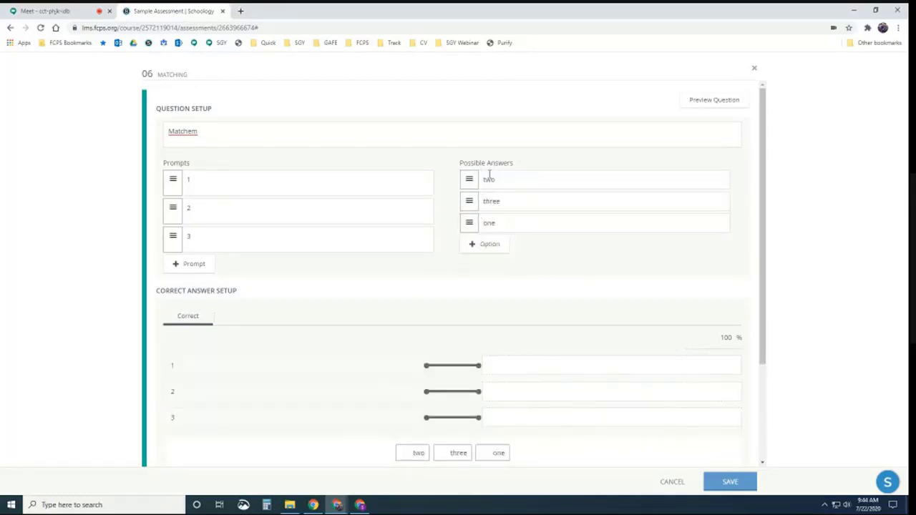
{"action": "scroll", "coordinate": [514, 237], "scroll_direction": "down", "scroll_amount": 1}
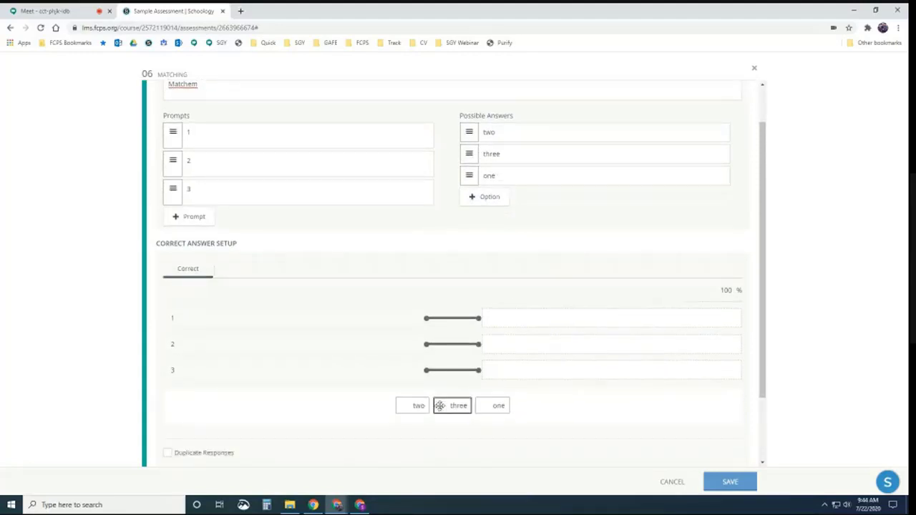
{"action": "left_click_drag", "start_coordinate": [492, 406], "coordinate": [511, 323]}
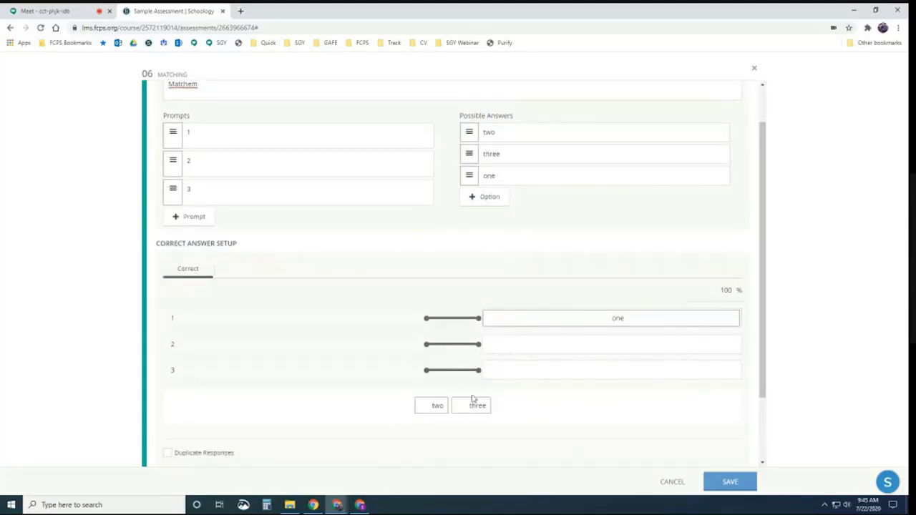
{"action": "left_click_drag", "start_coordinate": [433, 405], "coordinate": [525, 366]}
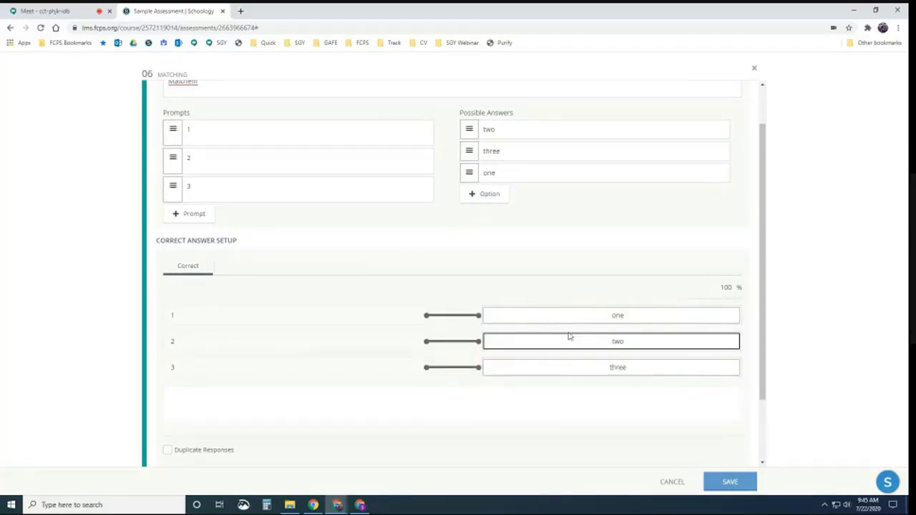
Step: Allow duplicate responses, replace the match for prompt 2 with one, and cancel the matching question
{"action": "left_click", "coordinate": [168, 451]}
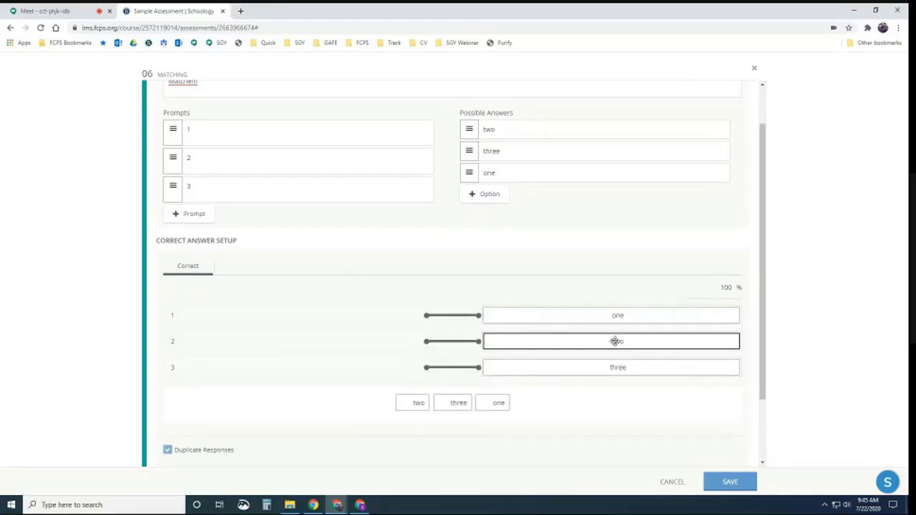
{"action": "left_click_drag", "start_coordinate": [614, 340], "coordinate": [286, 407]}
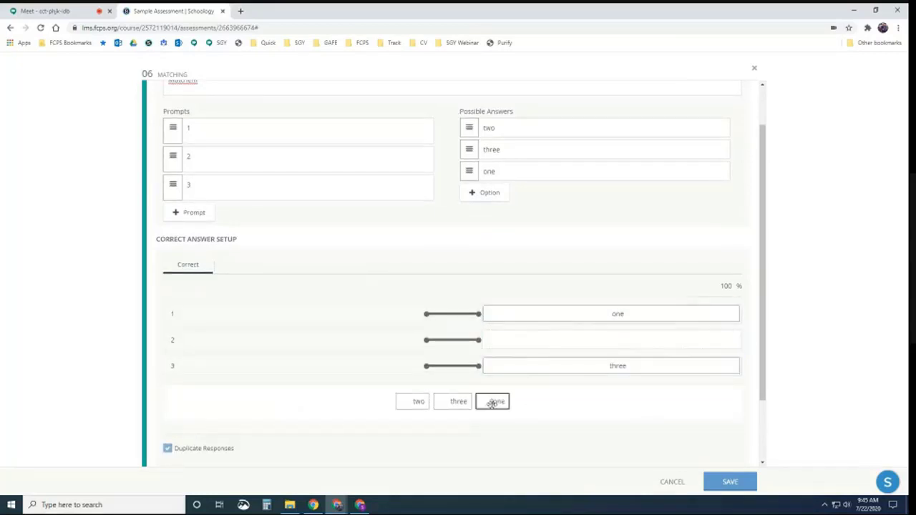
{"action": "left_click_drag", "start_coordinate": [498, 402], "coordinate": [566, 344]}
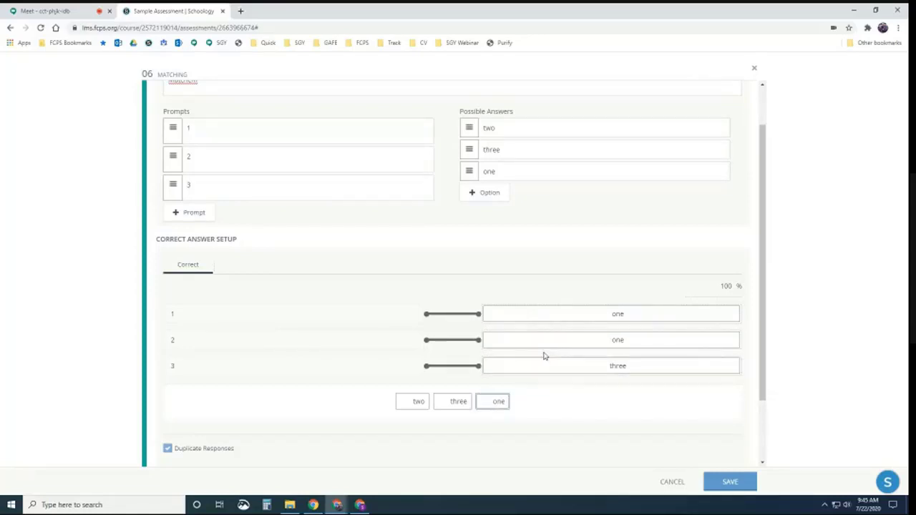
{"action": "scroll", "coordinate": [544, 356], "scroll_direction": "down", "scroll_amount": 1}
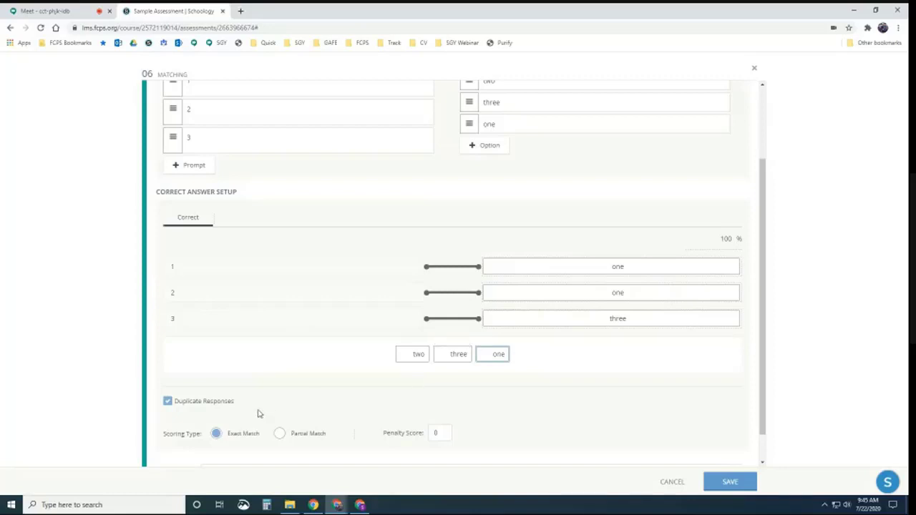
{"action": "left_click", "coordinate": [671, 484]}
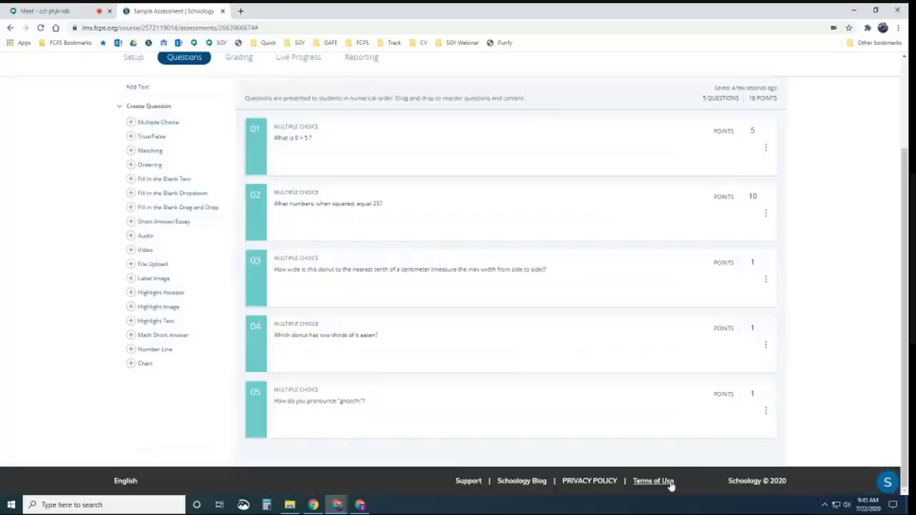
Step: Create an ordering question with the text "Place these in order."
{"action": "right_click", "coordinate": [144, 170]}
{"action": "left_click", "coordinate": [147, 165]}
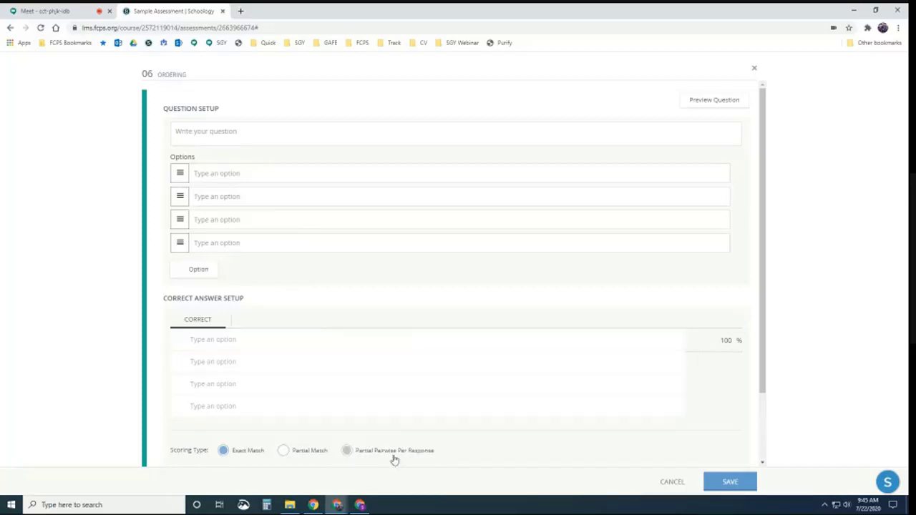
{"action": "left_click", "coordinate": [293, 136]}
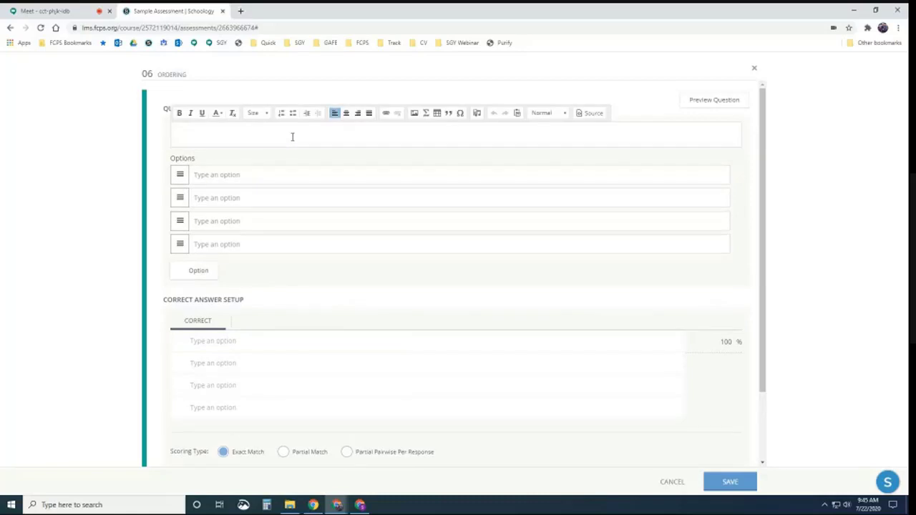
{"action": "type", "text": "Place these in order."}
Step: Fill the four ordering options with 2, 4, 3 and 1, in that sequence
{"action": "left_click", "coordinate": [229, 176]}
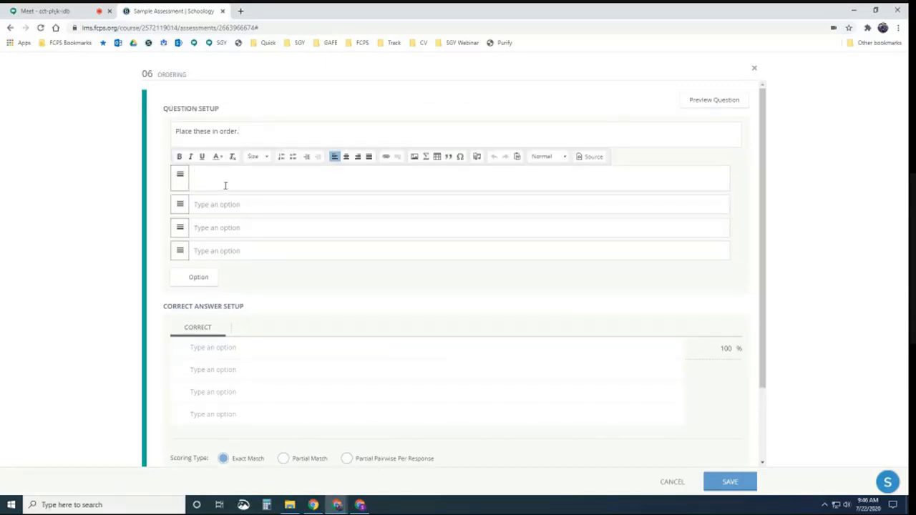
{"action": "type", "text": "2"}
{"action": "left_click", "coordinate": [222, 204]}
{"action": "type", "text": "4"}
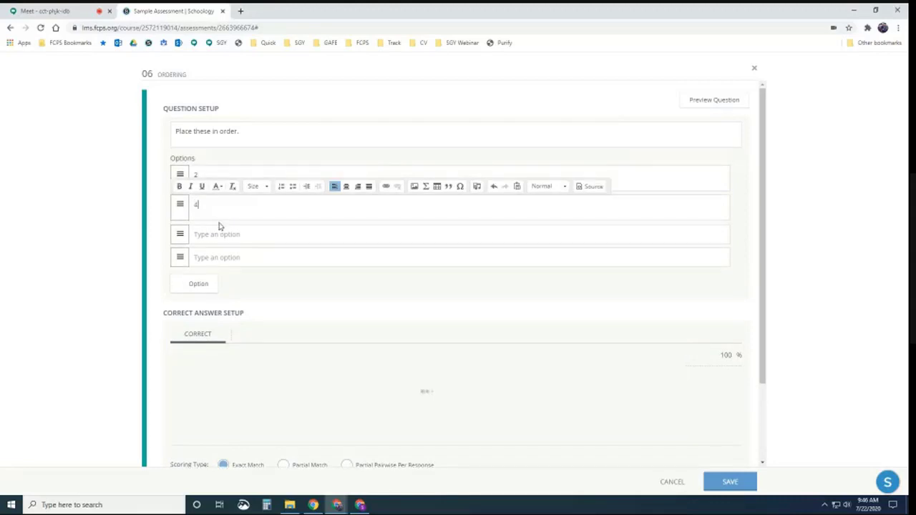
{"action": "left_click", "coordinate": [220, 239]}
{"action": "type", "text": "3"}
{"action": "left_click", "coordinate": [226, 261]}
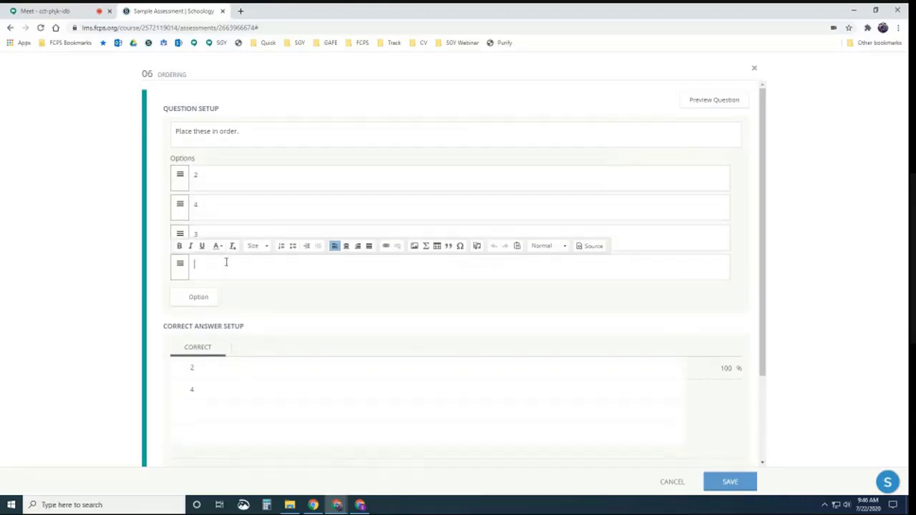
{"action": "left_click", "coordinate": [286, 299]}
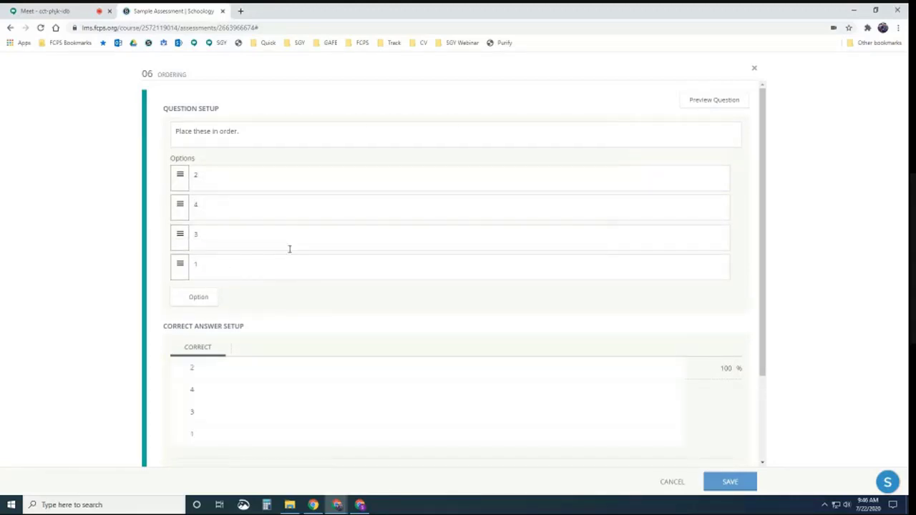
Step: Arrange the correct answer for the ordering question as 1, 2, 3, 4
{"action": "scroll", "coordinate": [290, 247], "scroll_direction": "down", "scroll_amount": 1}
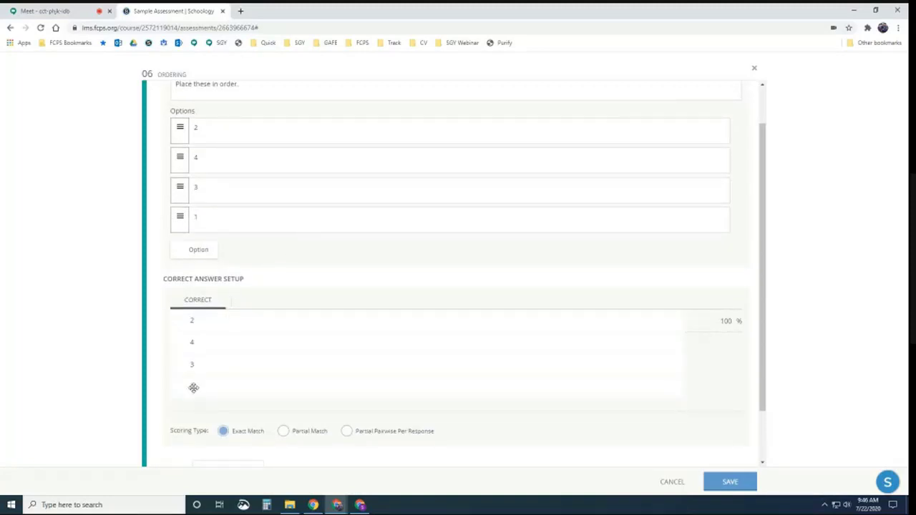
{"action": "left_click_drag", "start_coordinate": [203, 380], "coordinate": [207, 315]}
{"action": "left_click_drag", "start_coordinate": [196, 384], "coordinate": [201, 363]}
{"action": "scroll", "coordinate": [305, 306], "scroll_direction": "down", "scroll_amount": 2}
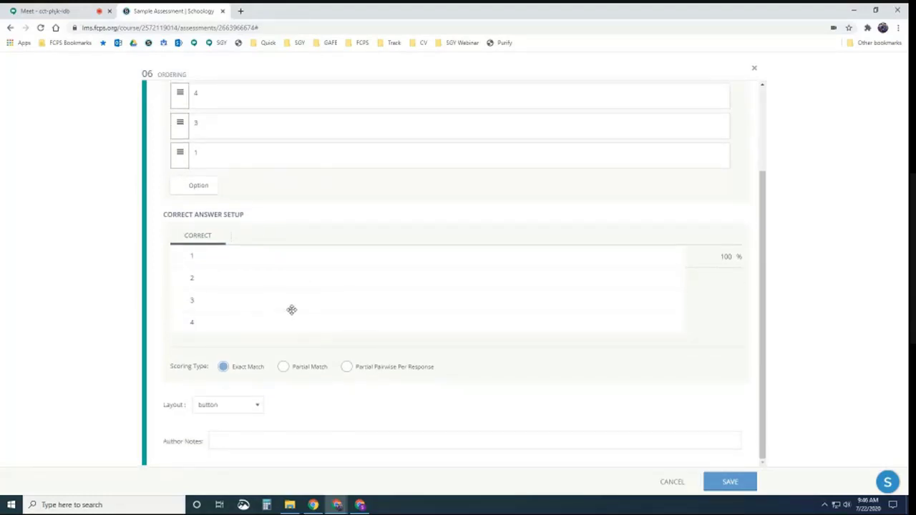
Step: Try the list and inline layouts for the ordering question, and restore the button layout
{"action": "left_click", "coordinate": [254, 406]}
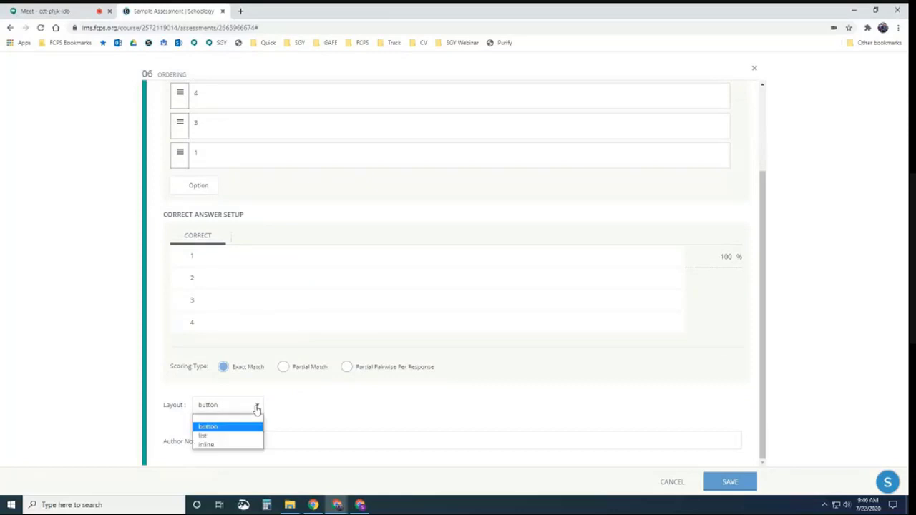
{"action": "left_click", "coordinate": [217, 437]}
{"action": "left_click", "coordinate": [239, 406]}
{"action": "left_click", "coordinate": [220, 428]}
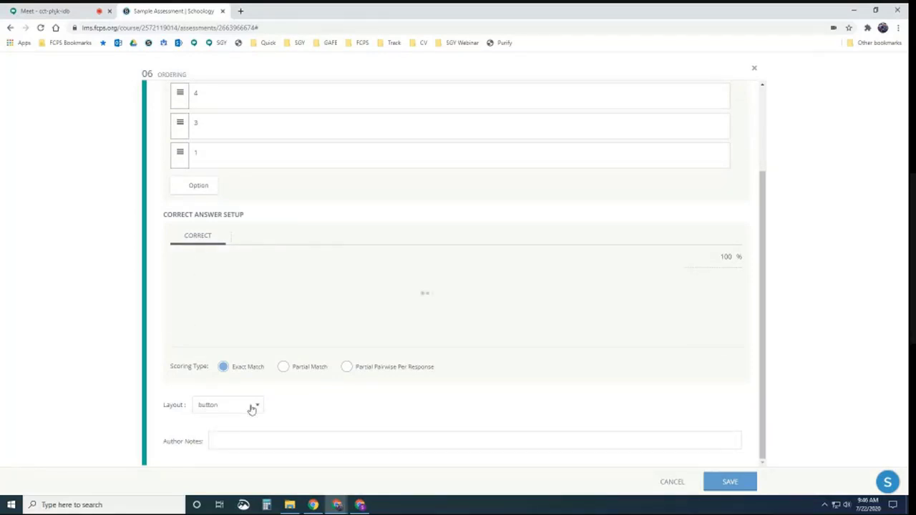
{"action": "left_click", "coordinate": [252, 410]}
{"action": "left_click", "coordinate": [218, 444]}
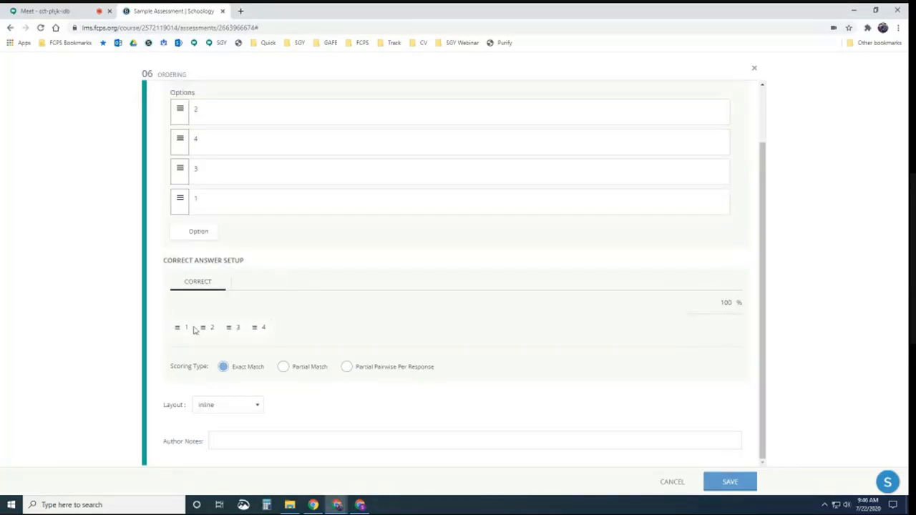
{"action": "left_click", "coordinate": [231, 409]}
{"action": "left_click", "coordinate": [228, 425]}
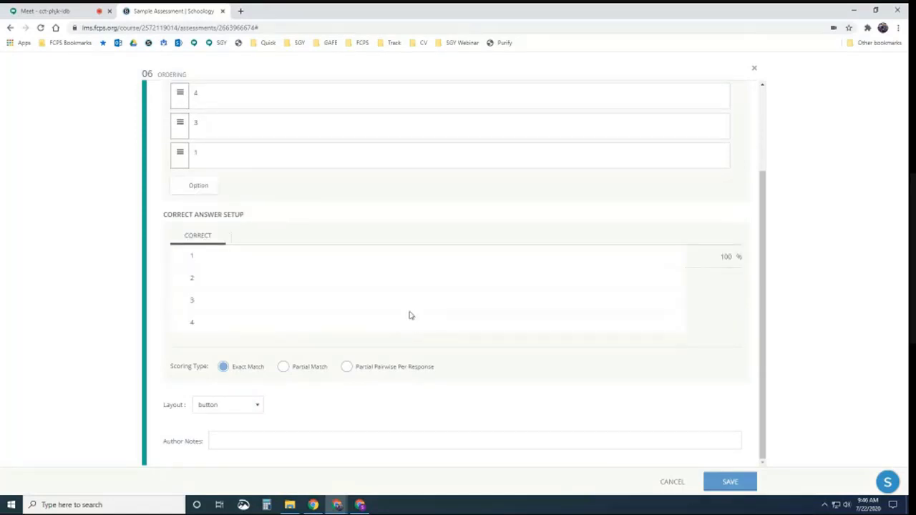
Step: Save the ordering question, reopen it for editing and review its scoring type
{"action": "left_click", "coordinate": [713, 482]}
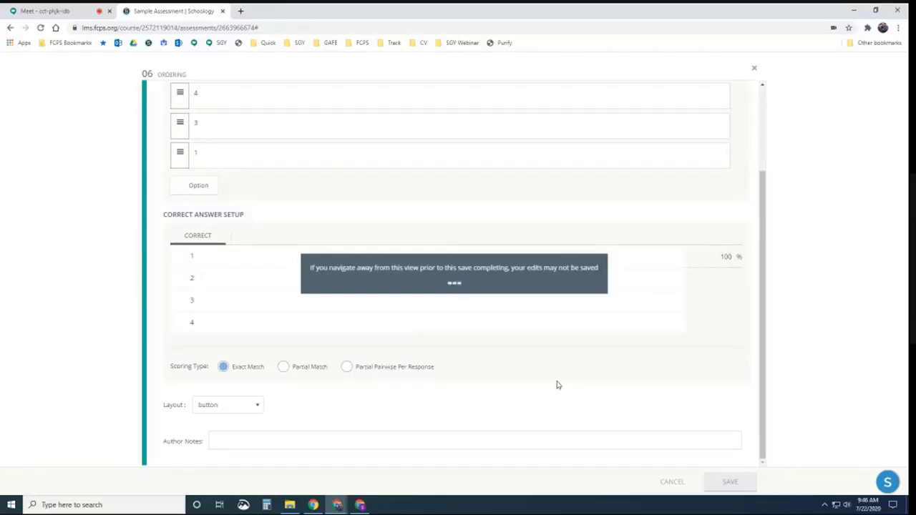
{"action": "scroll", "coordinate": [487, 372], "scroll_direction": "down", "scroll_amount": 2}
{"action": "left_click", "coordinate": [297, 402]}
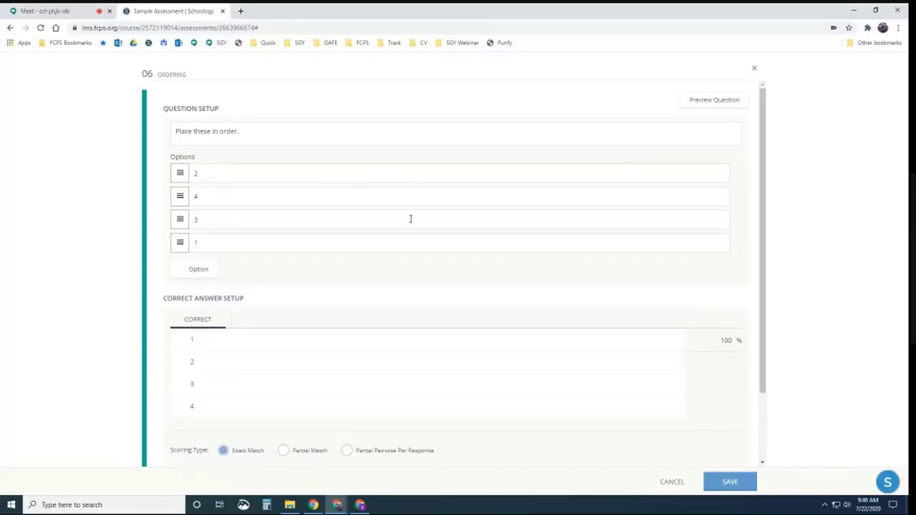
{"action": "scroll", "coordinate": [396, 247], "scroll_direction": "down", "scroll_amount": 2}
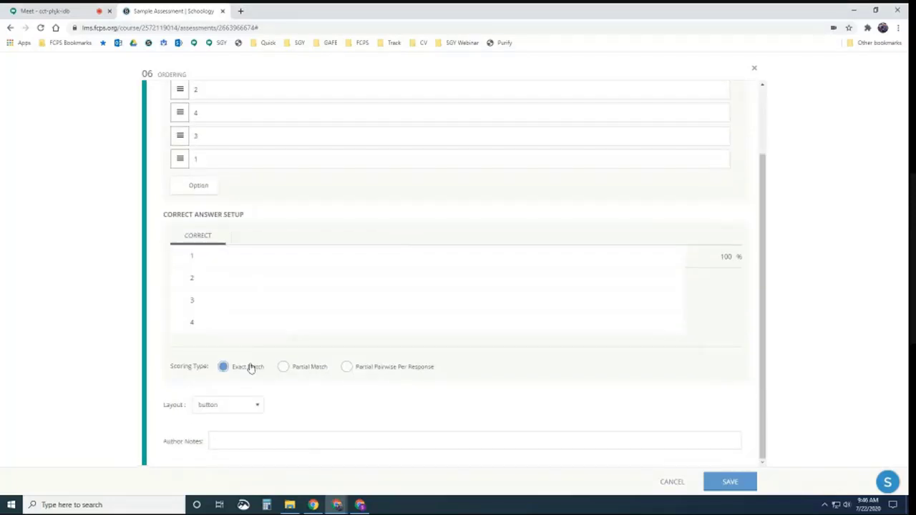
{"action": "scroll", "coordinate": [705, 129], "scroll_direction": "up", "scroll_amount": 2}
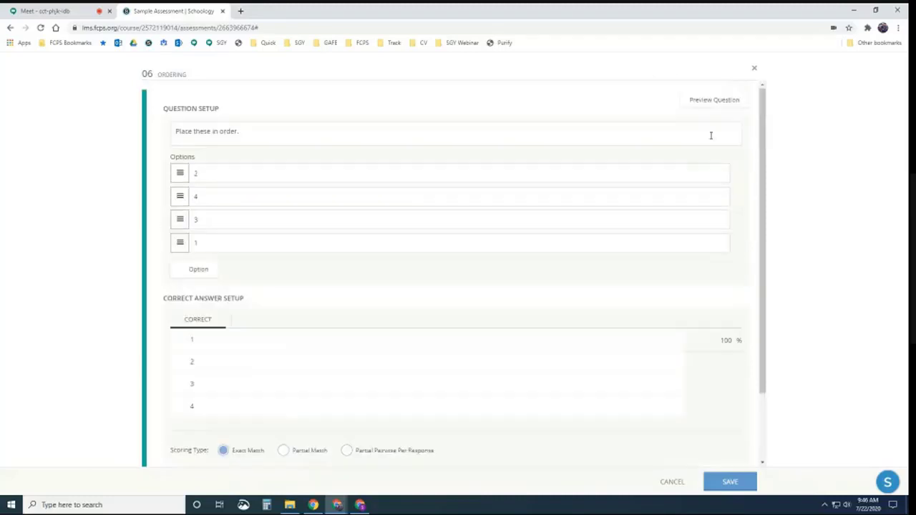
Step: Preview the ordering question, arrange the options as 1, 2, 3, 4 to test exact-match scoring, and return to editing
{"action": "left_click", "coordinate": [728, 101]}
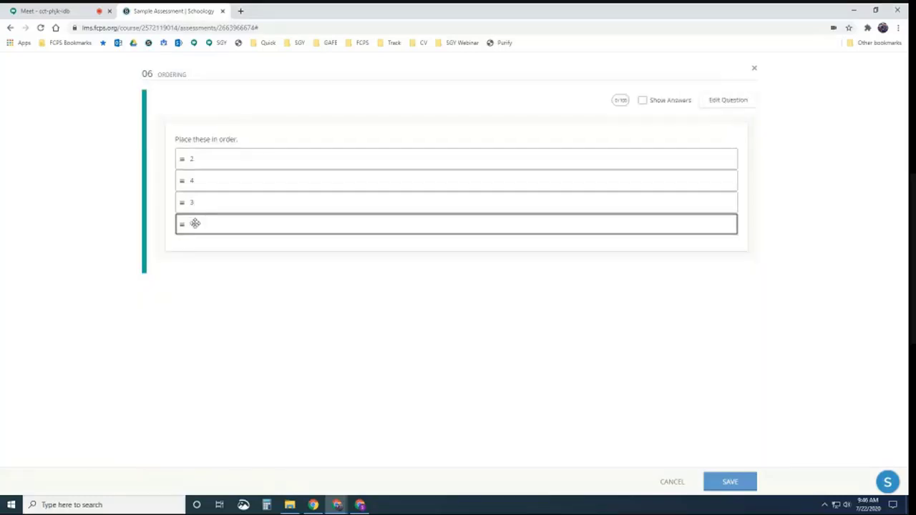
{"action": "left_click_drag", "start_coordinate": [197, 218], "coordinate": [203, 155]}
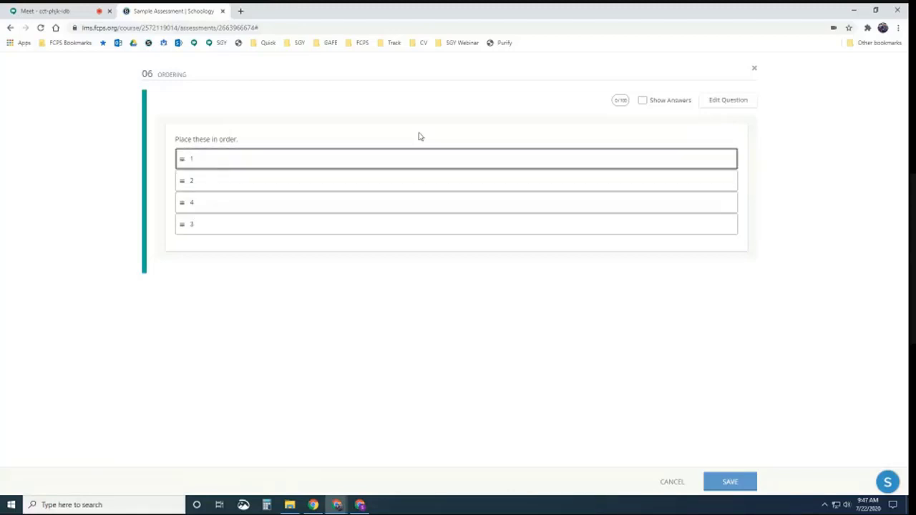
{"action": "left_click_drag", "start_coordinate": [203, 219], "coordinate": [423, 209]}
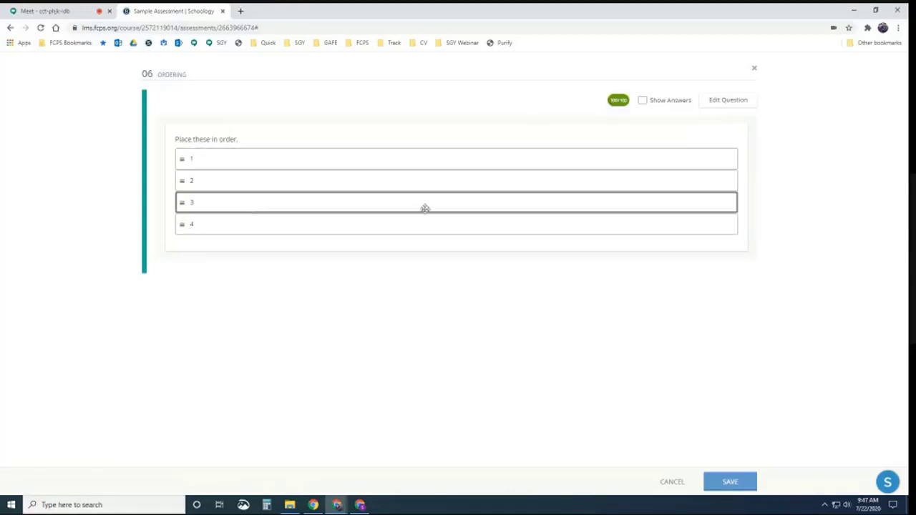
{"action": "left_click", "coordinate": [723, 104]}
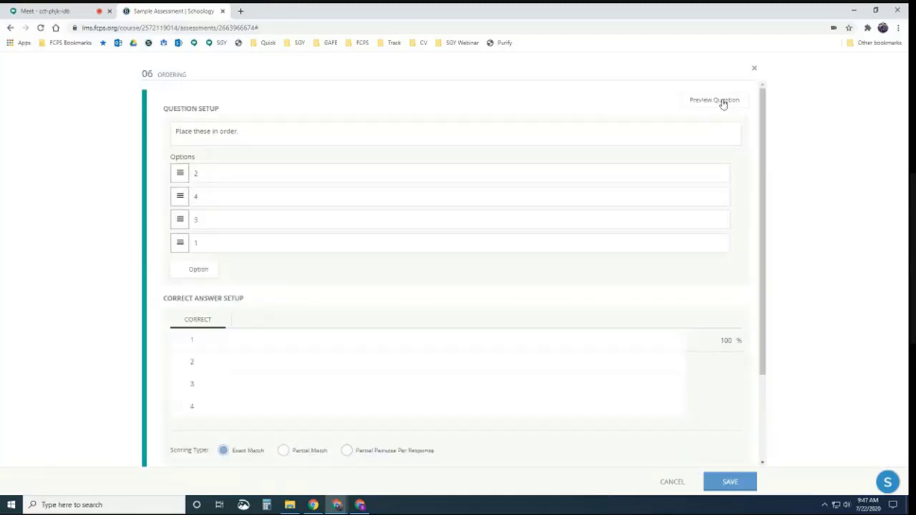
Step: Set the ordering question's scoring type to Partial Match, save it and reopen it
{"action": "scroll", "coordinate": [489, 268], "scroll_direction": "down", "scroll_amount": 1}
{"action": "left_click", "coordinate": [284, 357]}
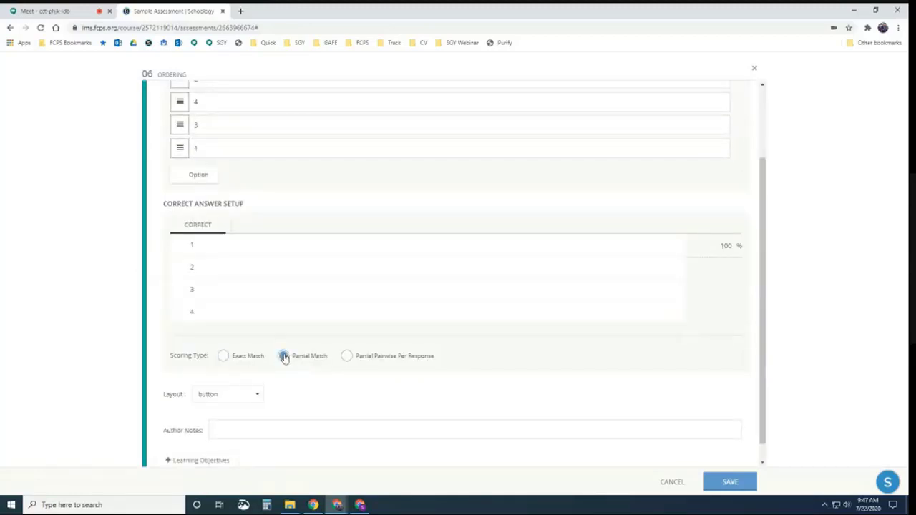
{"action": "left_click", "coordinate": [730, 483]}
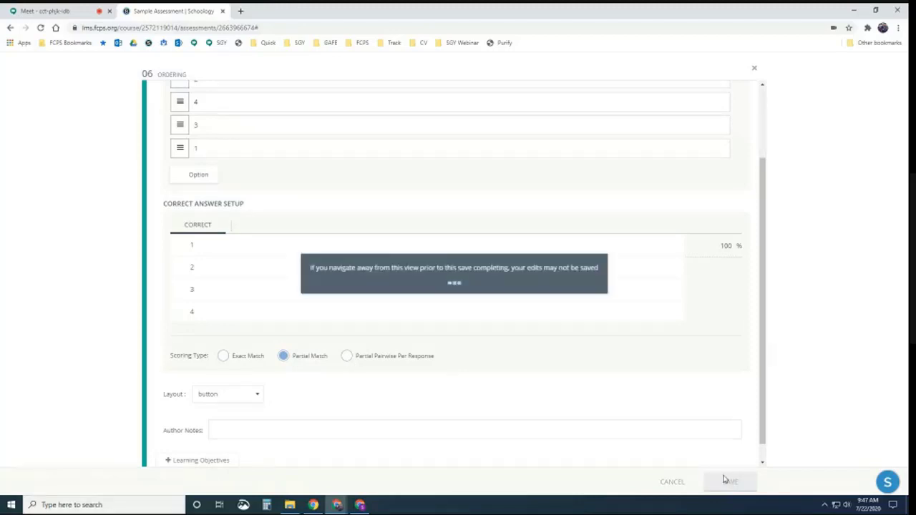
{"action": "left_click", "coordinate": [298, 406]}
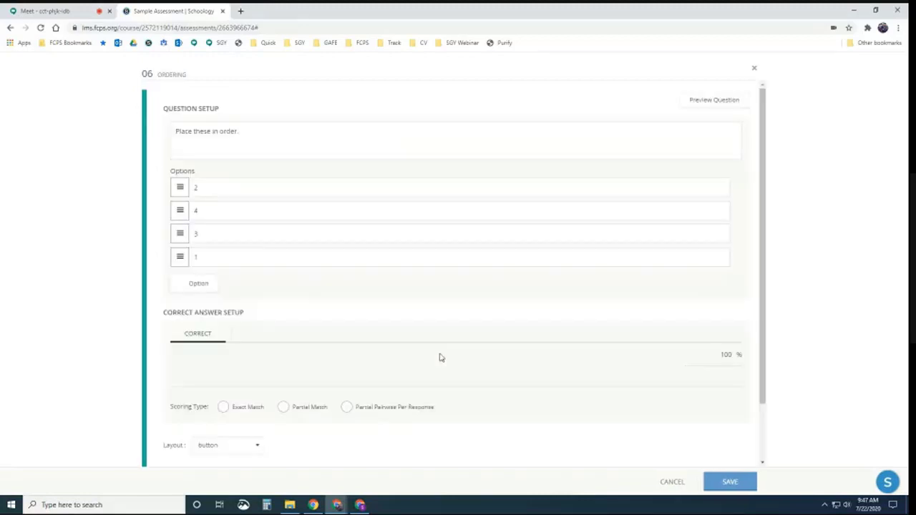
Step: Preview the ordering question, try several option orders ending with 1, 2, 3, 4 to test partial-match scoring, and return to editing
{"action": "left_click", "coordinate": [701, 102]}
{"action": "left_click_drag", "start_coordinate": [205, 224], "coordinate": [205, 158]}
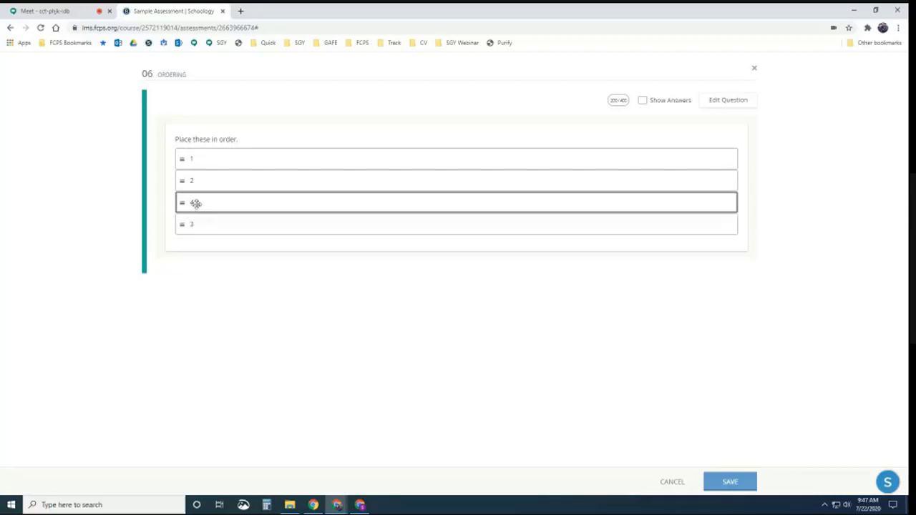
{"action": "left_click_drag", "start_coordinate": [195, 204], "coordinate": [196, 181]}
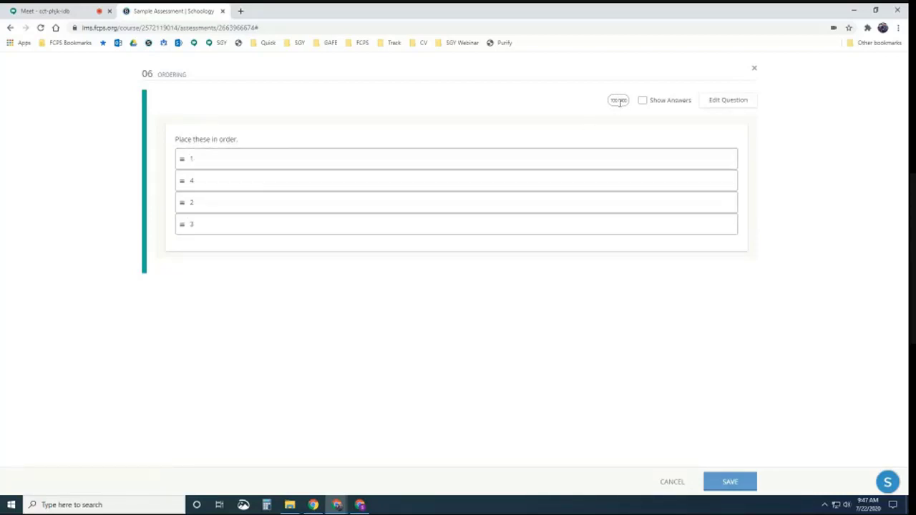
{"action": "left_click_drag", "start_coordinate": [191, 224], "coordinate": [233, 207]}
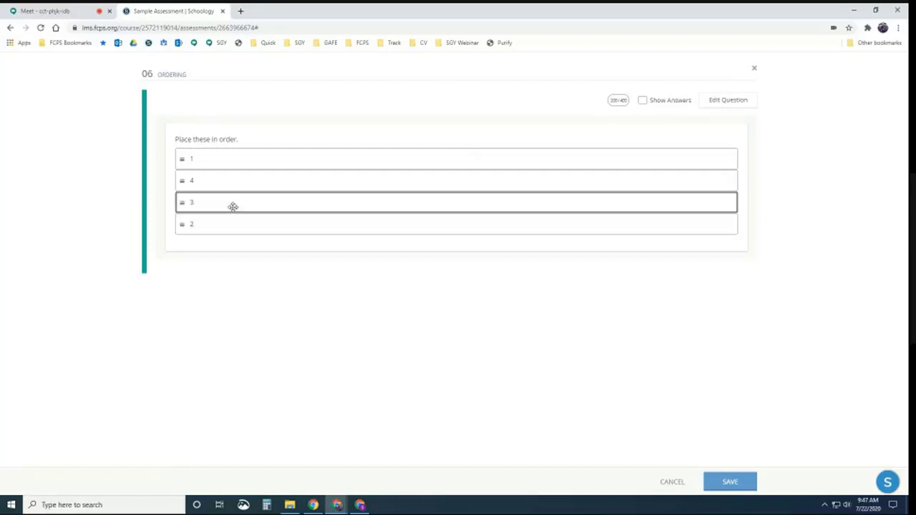
{"action": "left_click_drag", "start_coordinate": [189, 203], "coordinate": [209, 200]}
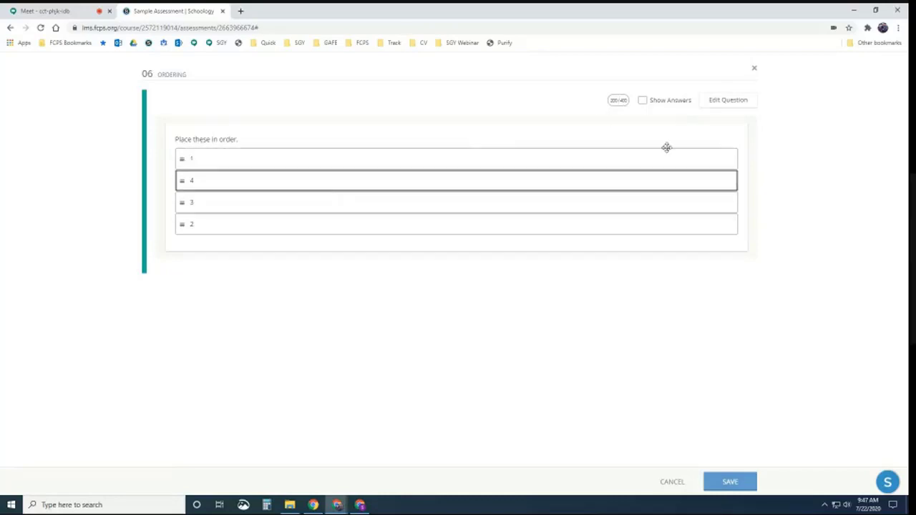
{"action": "left_click_drag", "start_coordinate": [194, 224], "coordinate": [239, 225]}
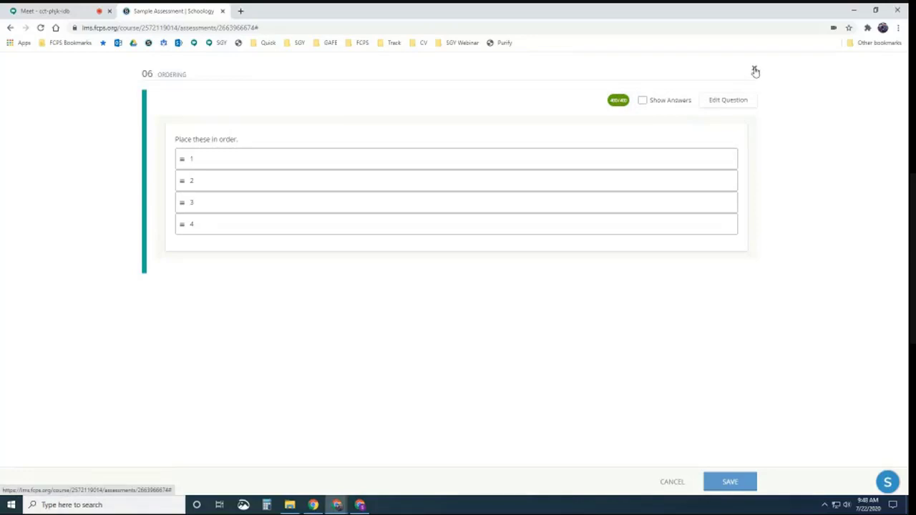
{"action": "left_click", "coordinate": [720, 102]}
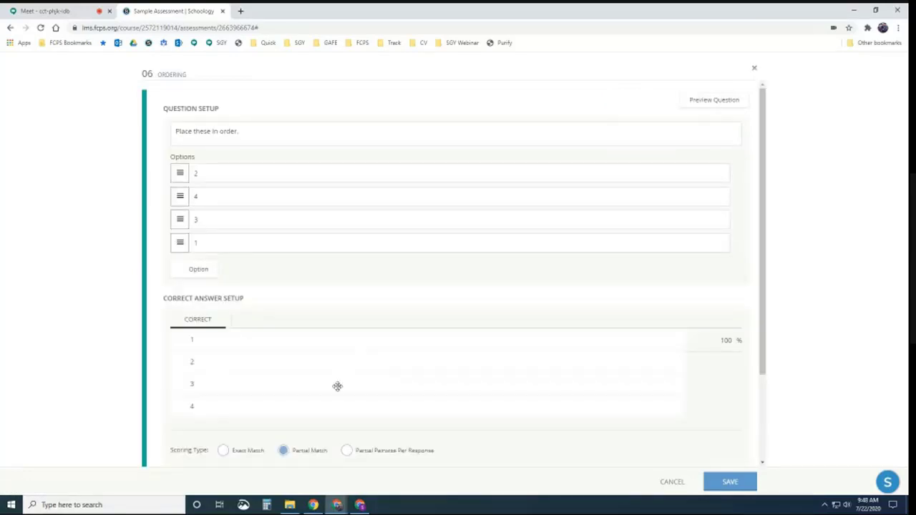
Step: Set the ordering question's scoring type to Partial Pairwise Per Response, save it and reopen it
{"action": "left_click", "coordinate": [347, 453]}
{"action": "left_click", "coordinate": [727, 488]}
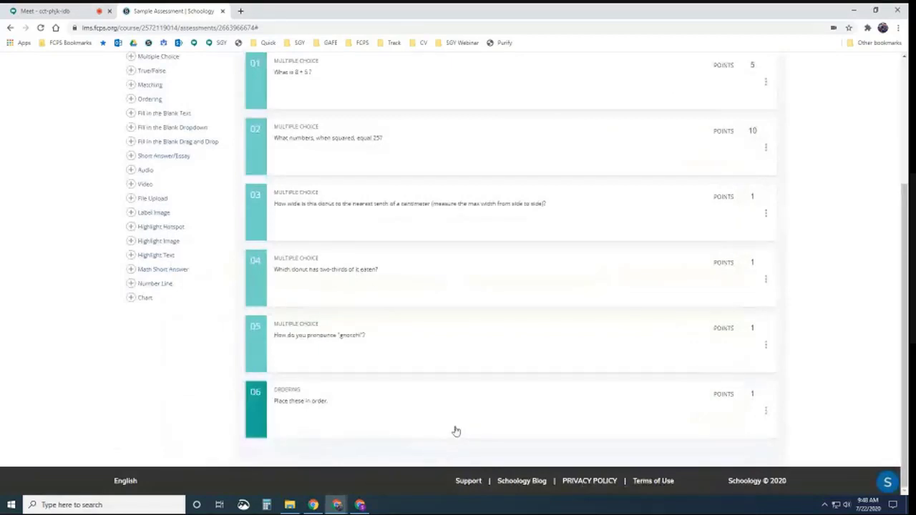
{"action": "scroll", "coordinate": [456, 432], "scroll_direction": "up", "scroll_amount": 1}
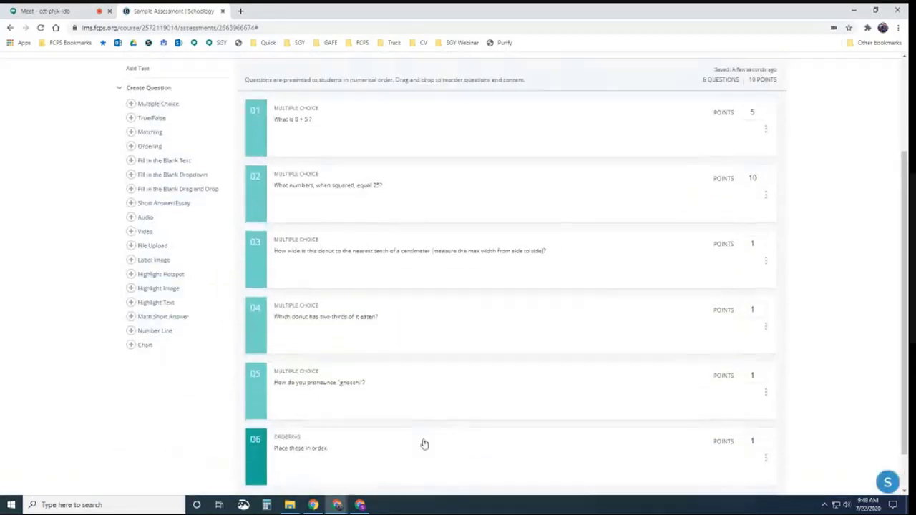
{"action": "left_click", "coordinate": [337, 451]}
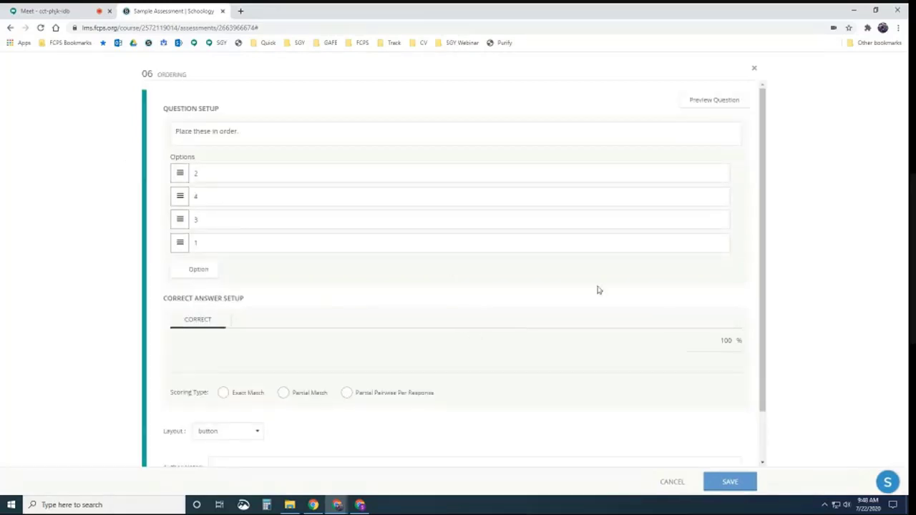
Step: Preview the ordering question and test pairwise scoring with the orders 1, 2, 4, 3 and 1, 2, 3, 4
{"action": "left_click", "coordinate": [705, 105]}
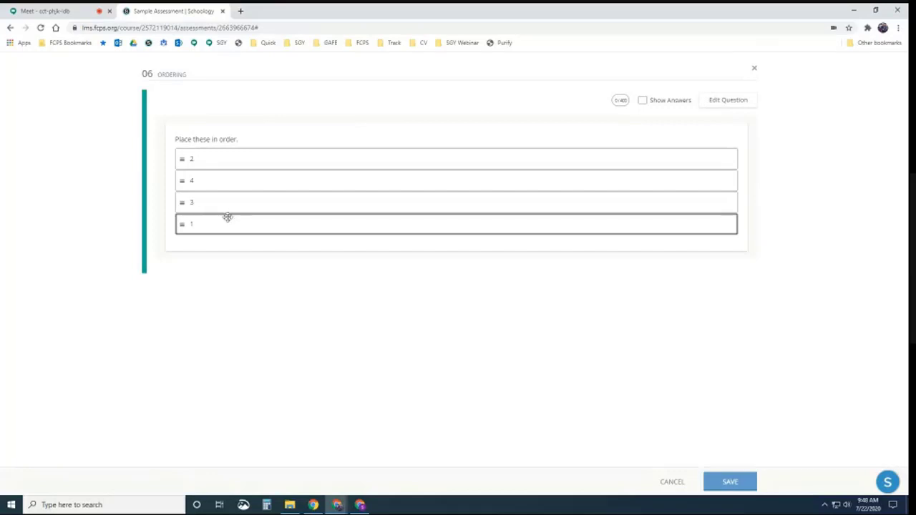
{"action": "left_click_drag", "start_coordinate": [195, 225], "coordinate": [196, 157]}
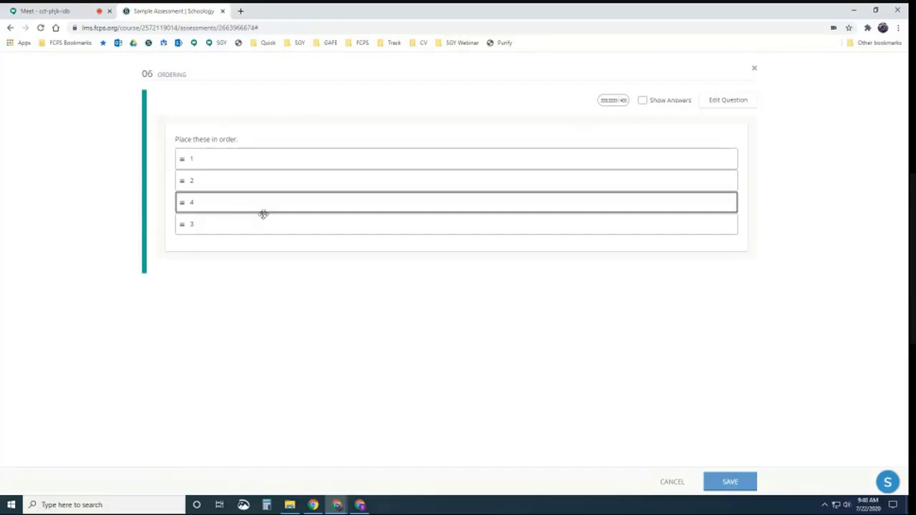
{"action": "left_click_drag", "start_coordinate": [207, 224], "coordinate": [198, 160]}
{"action": "left_click_drag", "start_coordinate": [196, 203], "coordinate": [215, 237]}
{"action": "left_click_drag", "start_coordinate": [194, 182], "coordinate": [213, 160]}
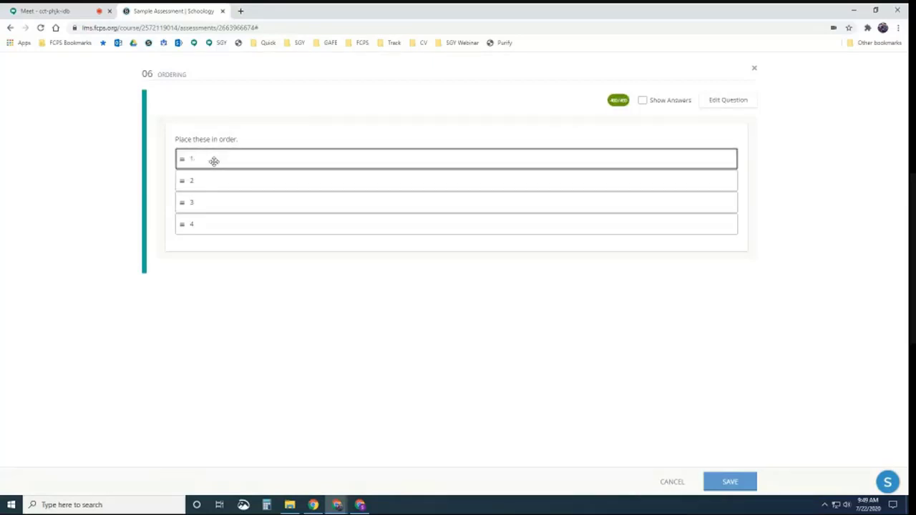
Step: Test further option orders in the preview, including 3, 2, 1, 4 and 3, 2, 4, 1, and close the ordering question
{"action": "left_click_drag", "start_coordinate": [198, 224], "coordinate": [196, 204]}
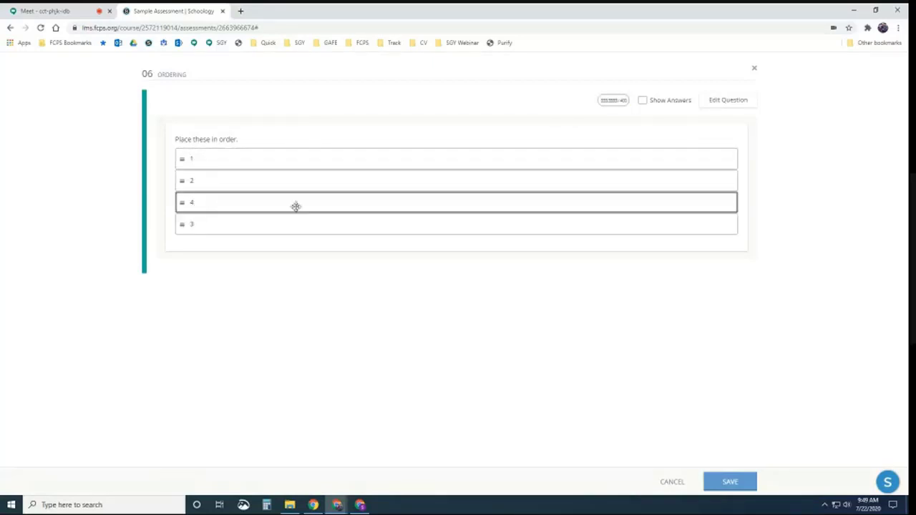
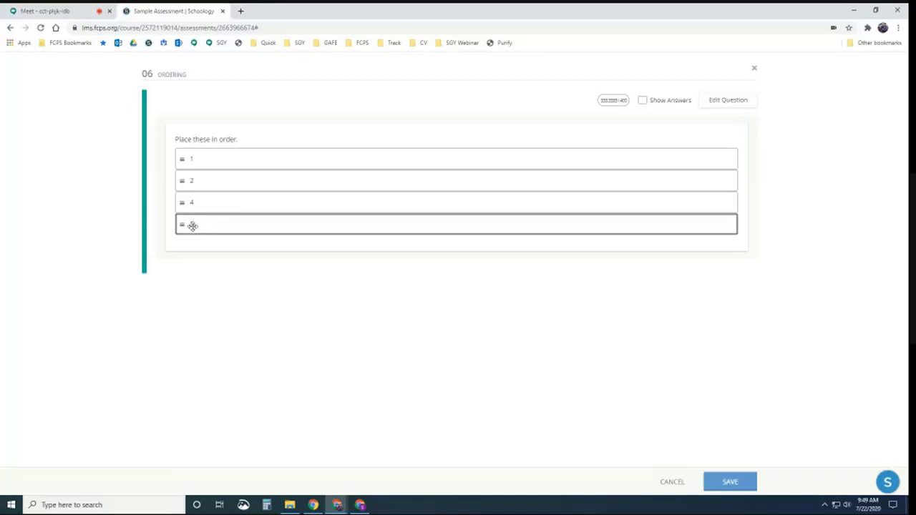
{"action": "left_click_drag", "start_coordinate": [192, 226], "coordinate": [208, 205]}
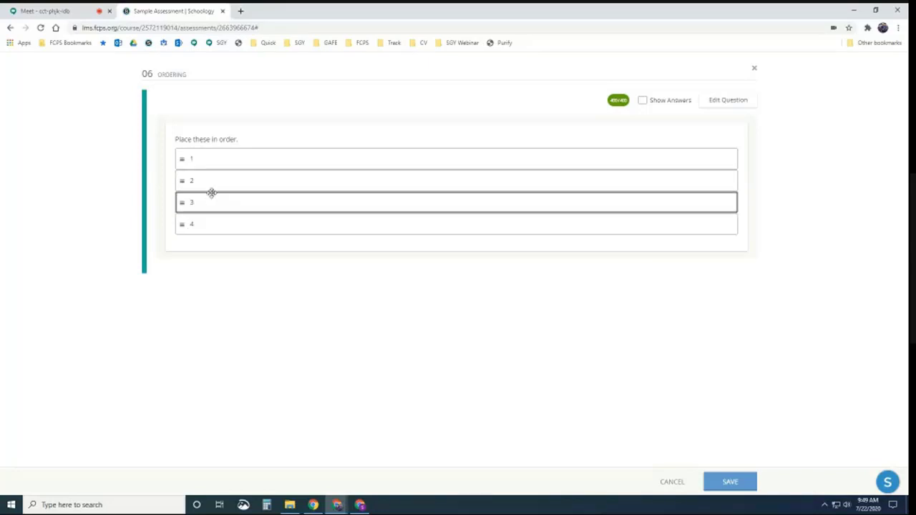
{"action": "left_click_drag", "start_coordinate": [198, 200], "coordinate": [206, 174]}
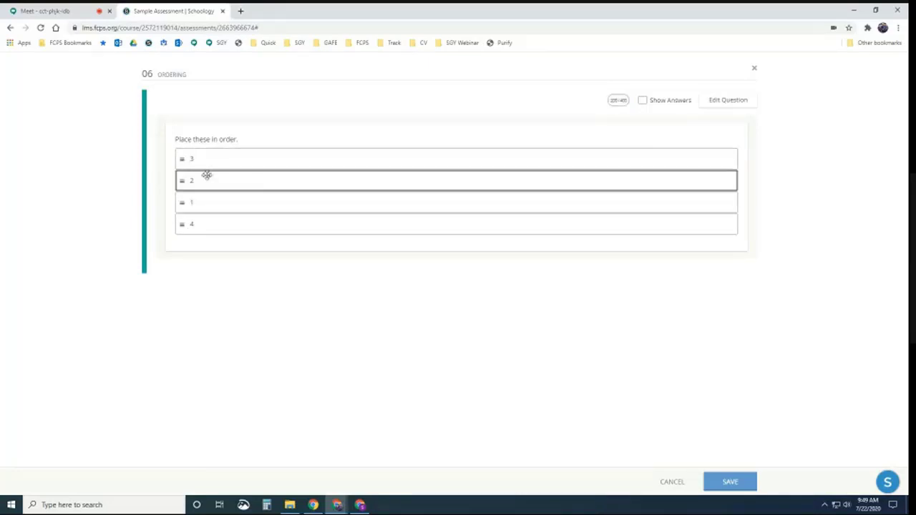
{"action": "left_click_drag", "start_coordinate": [200, 224], "coordinate": [229, 198]}
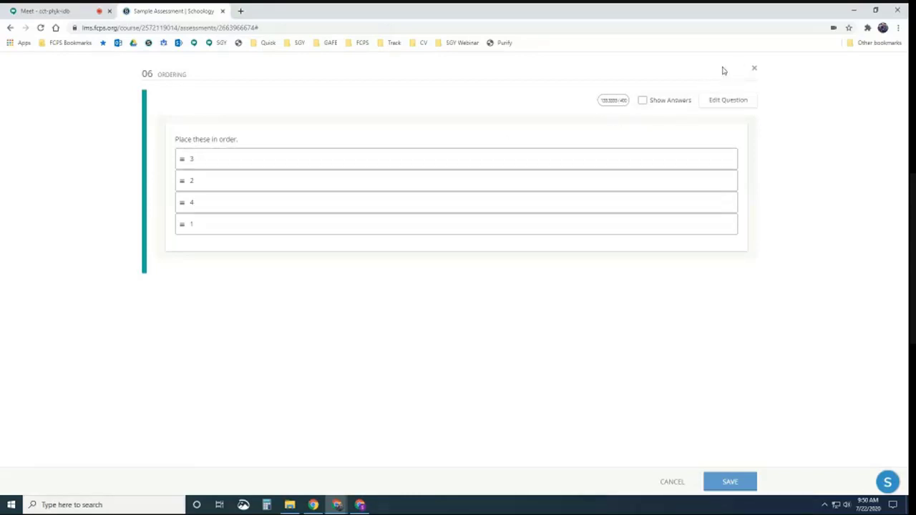
{"action": "left_click", "coordinate": [755, 71]}
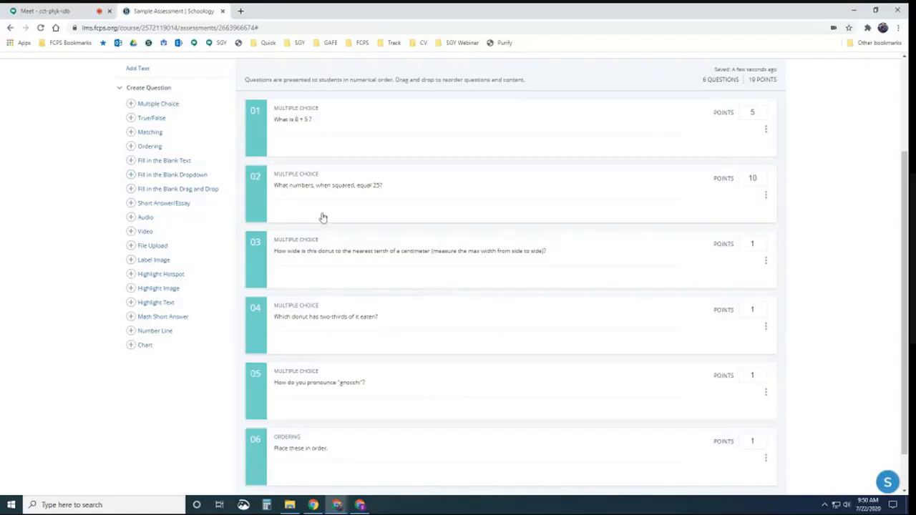
Step: Create a Fill in the Blank Text question reading "The _ brown _ jumps over the _ dog." with three blanks
{"action": "left_click", "coordinate": [164, 161]}
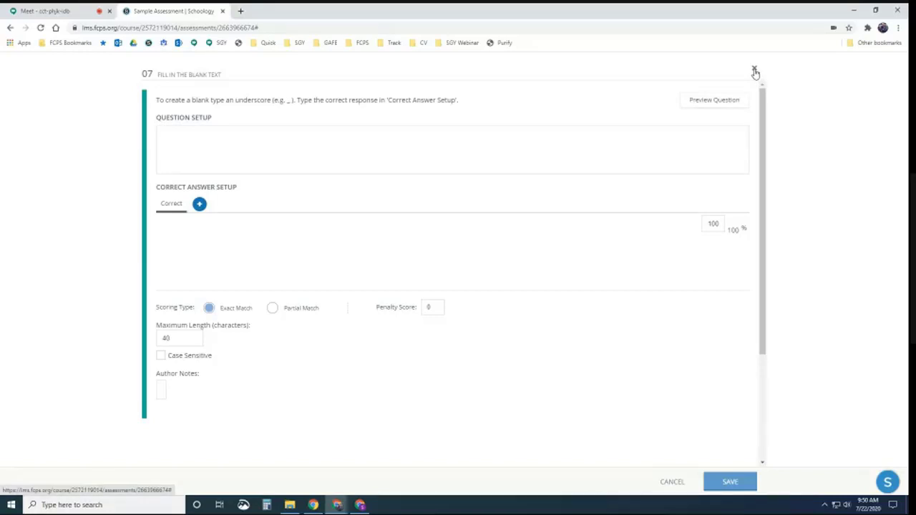
{"action": "left_click", "coordinate": [237, 151]}
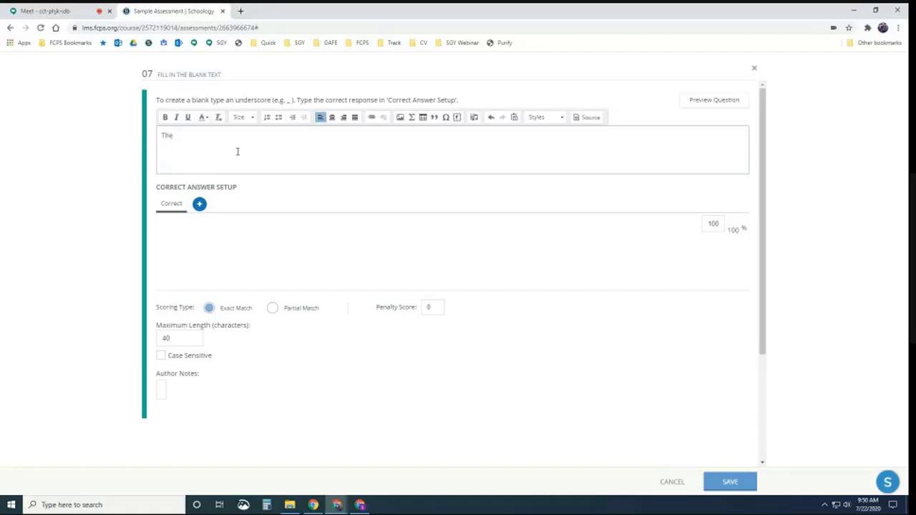
{"action": "type", "text": "The _"}
{"action": "type", "text": " t"}
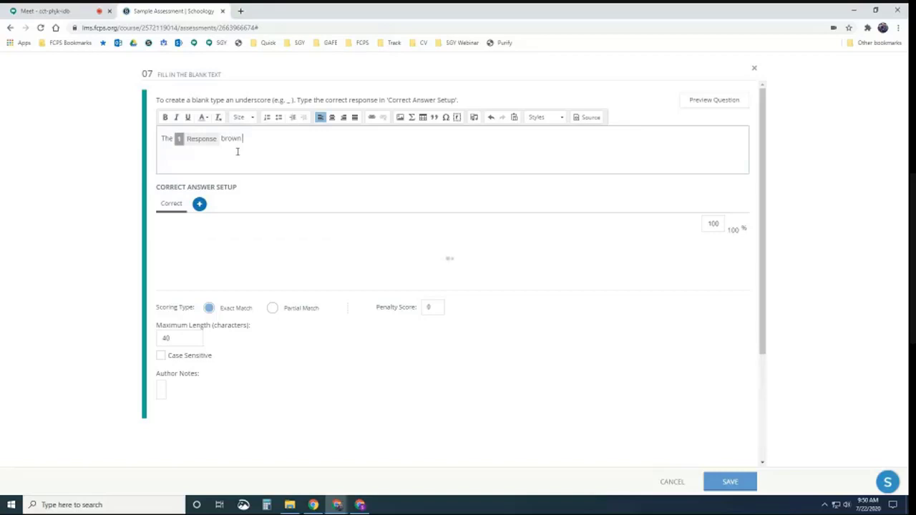
{"action": "type", "text": "_"}
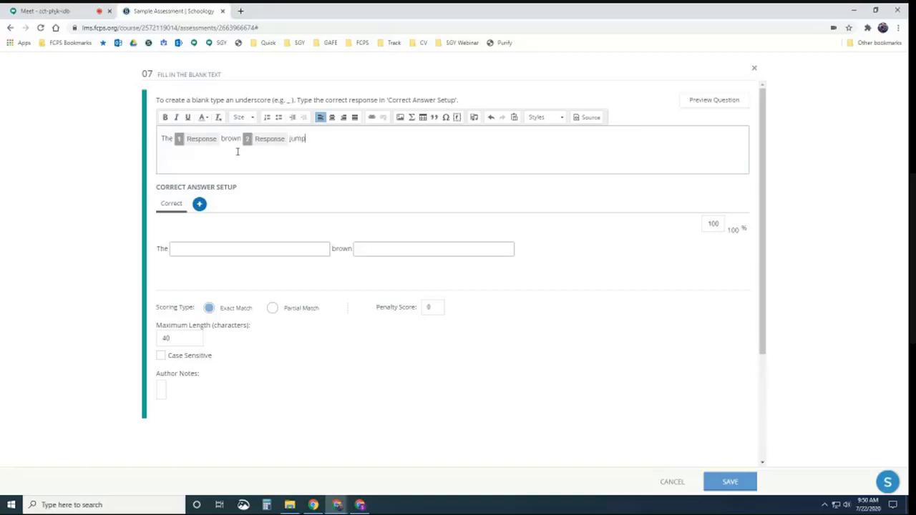
{"action": "type", "text": " jumps over the"}
{"action": "left_click", "coordinate": [458, 120]}
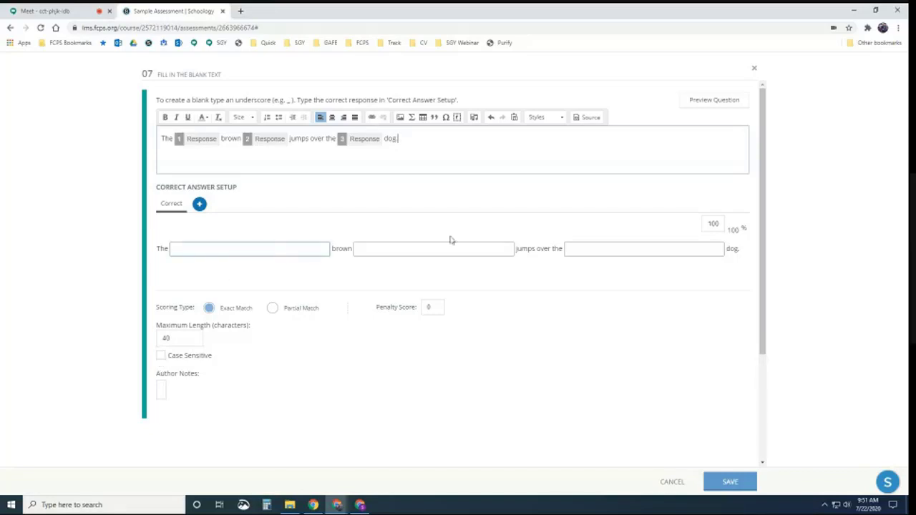
Step: Try a maximum response length of 20 characters for the blanks, and settle on 10 characters
{"action": "left_click_drag", "start_coordinate": [175, 339], "coordinate": [149, 341]}
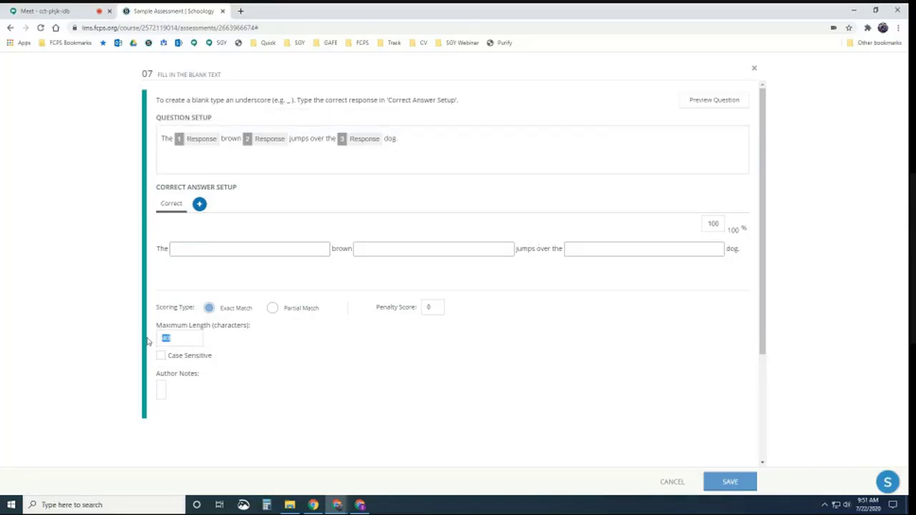
{"action": "type", "text": "20"}
{"action": "left_click", "coordinate": [262, 348]}
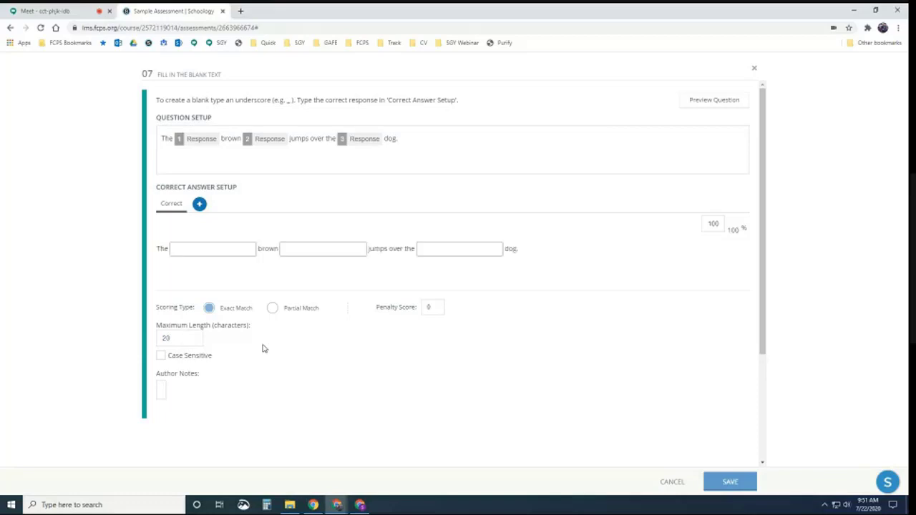
{"action": "left_click", "coordinate": [245, 250]}
{"action": "left_click_drag", "start_coordinate": [177, 338], "coordinate": [154, 343]}
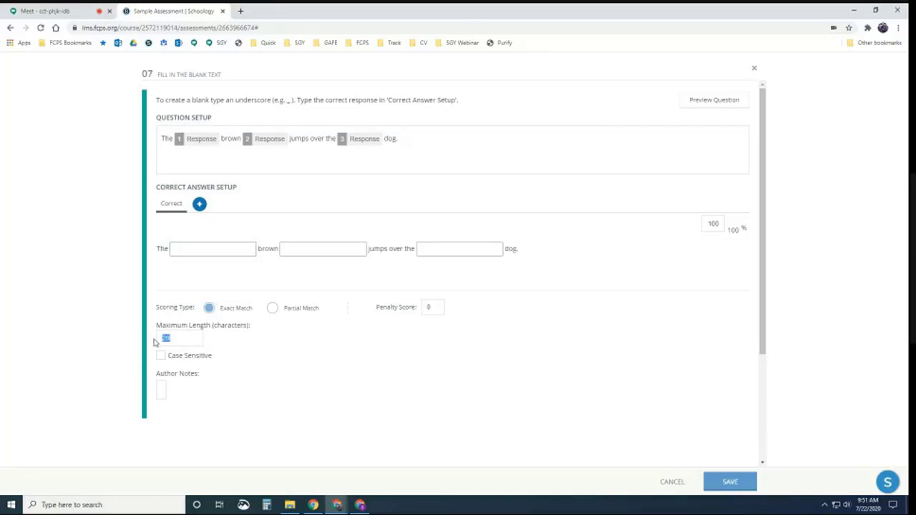
{"action": "left_click", "coordinate": [297, 347]}
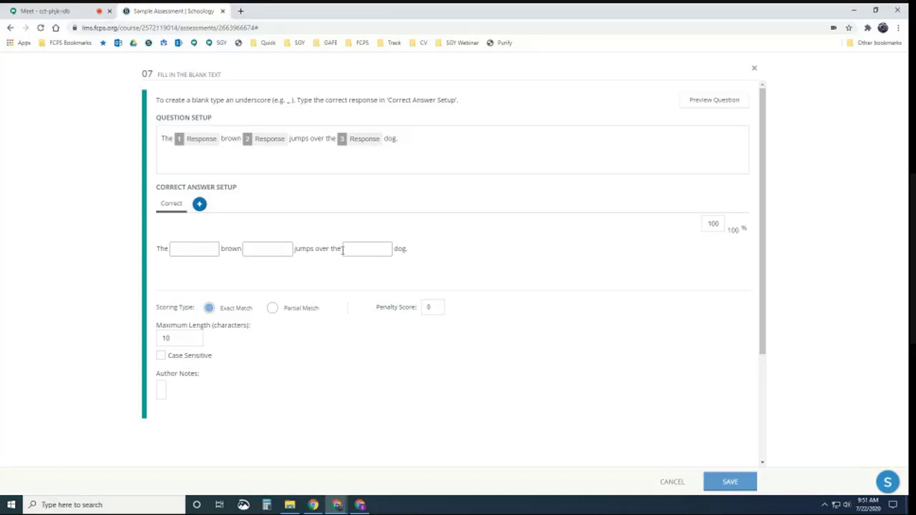
Step: Set the scoring type to Partial Match and enter quick, fox and lazy as the correct answers for the three blanks
{"action": "left_click", "coordinate": [272, 308]}
{"action": "left_click", "coordinate": [206, 249]}
Step: Clear the fill-in-the-blank question's penalty score and save the question
{"action": "left_click_drag", "start_coordinate": [436, 307], "coordinate": [421, 310]}
{"action": "left_click_drag", "start_coordinate": [438, 306], "coordinate": [413, 310]}
{"action": "left_click", "coordinate": [723, 490]}
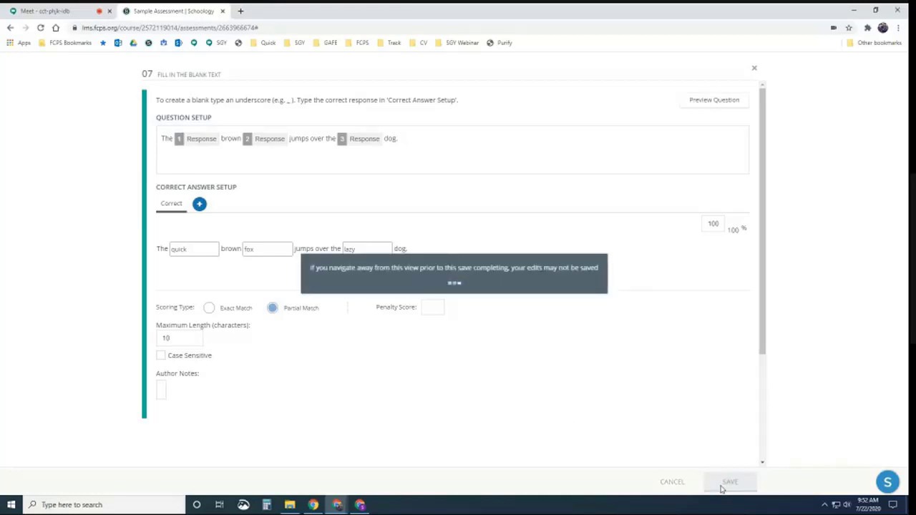
{"action": "scroll", "coordinate": [544, 458], "scroll_direction": "down", "scroll_amount": 2}
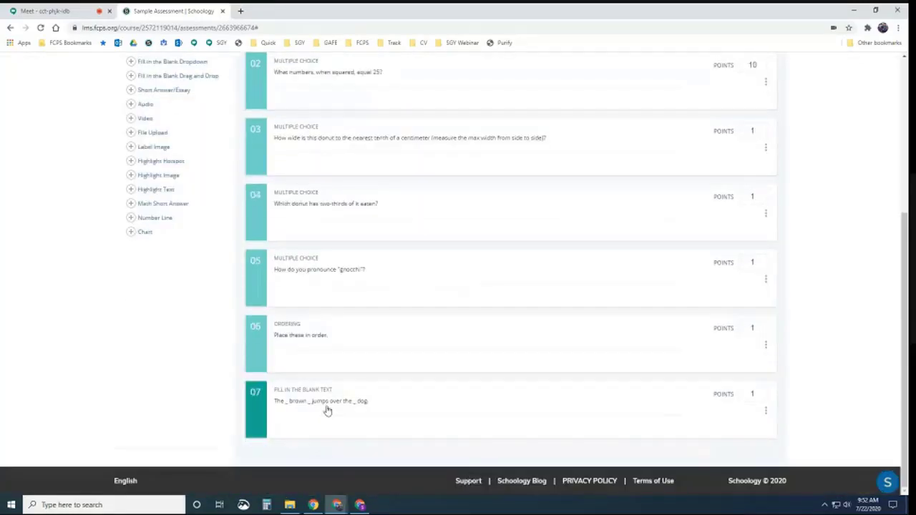
Step: In the student account's browser window, start a new attempt and answer question 7 with quick and fox, leaving the third blank empty
{"action": "left_click", "coordinate": [360, 505]}
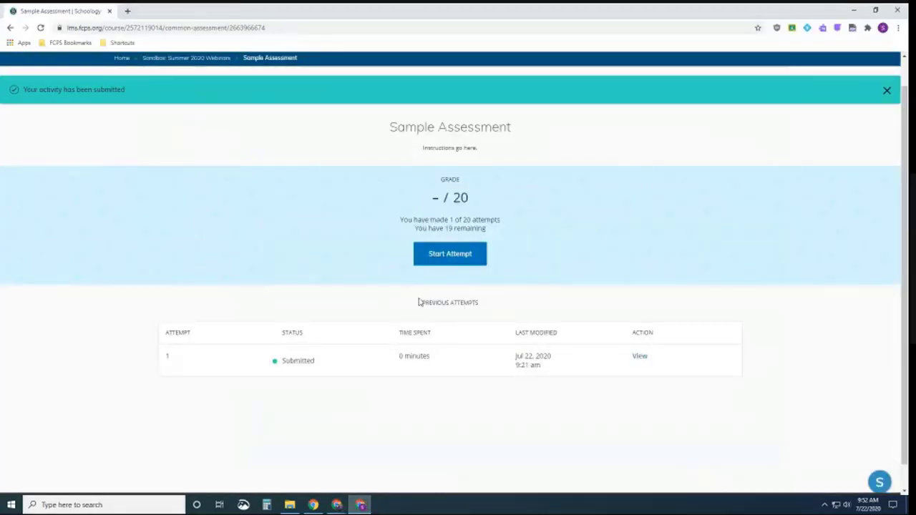
{"action": "left_click", "coordinate": [434, 262]}
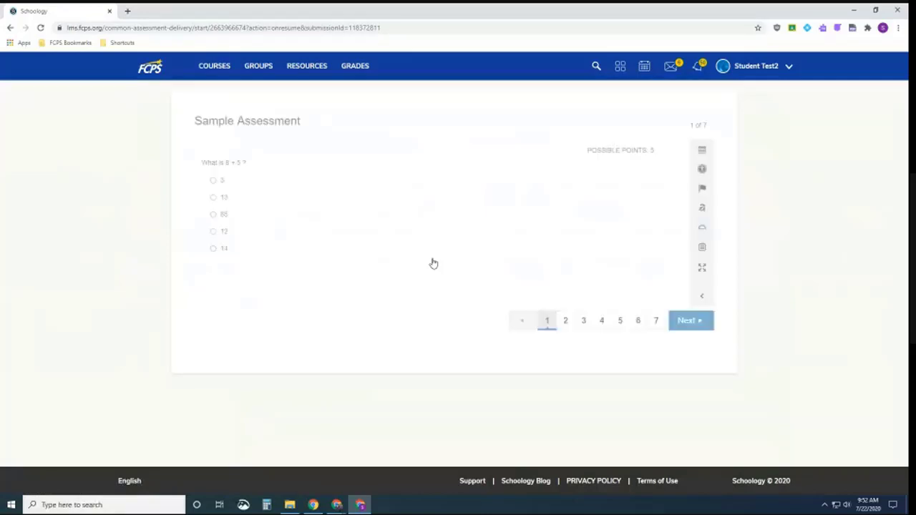
{"action": "left_click", "coordinate": [656, 321]}
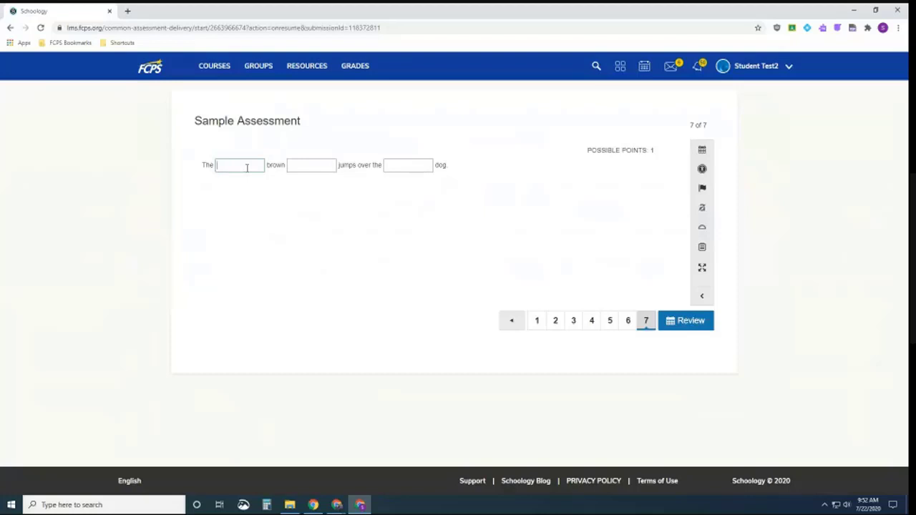
{"action": "type", "text": "fox"}
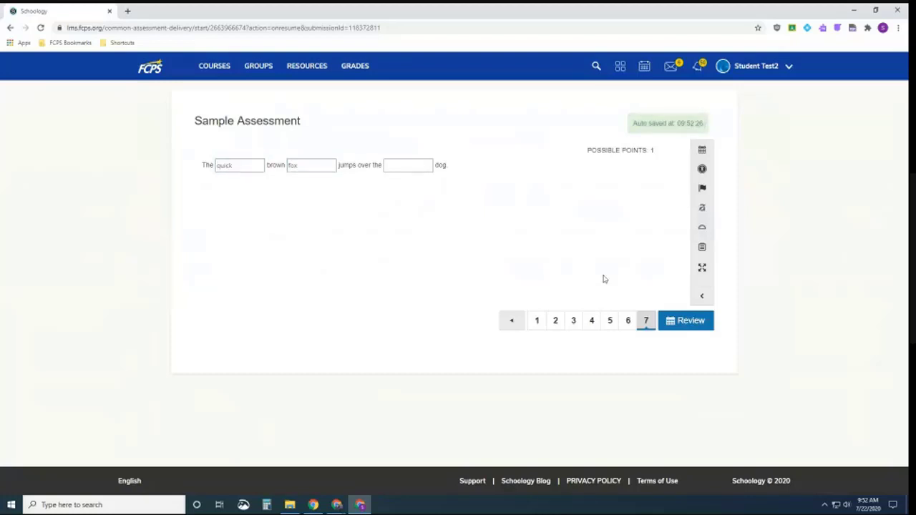
Step: Finish the student attempt from the review screen and confirm its submission with the other questions unanswered
{"action": "left_click", "coordinate": [673, 321]}
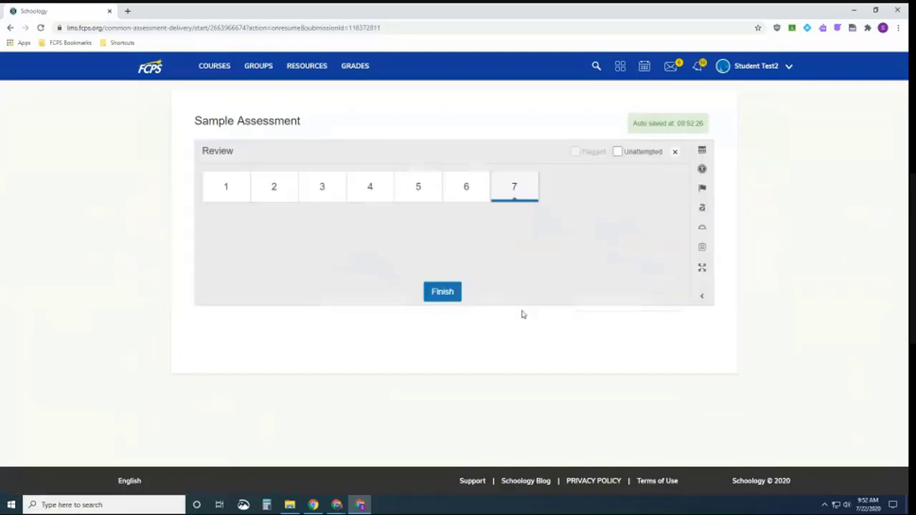
{"action": "left_click", "coordinate": [444, 293]}
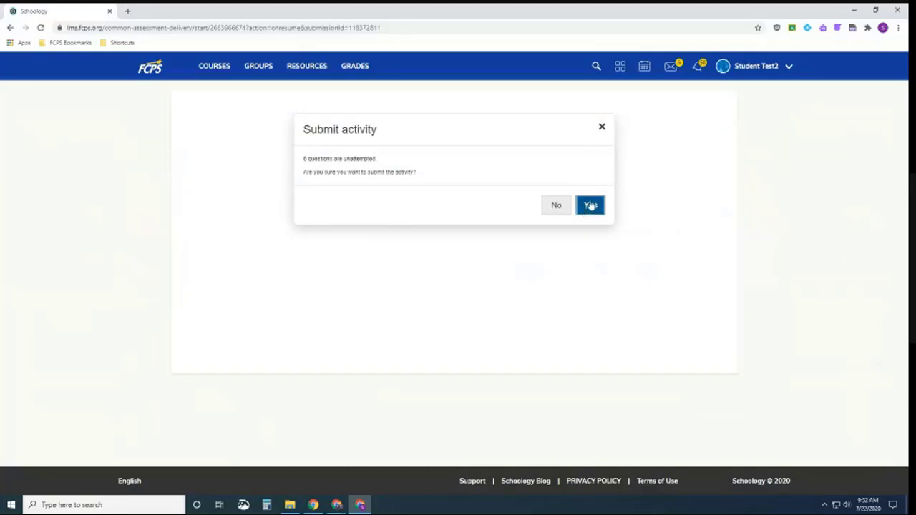
{"action": "left_click", "coordinate": [591, 204]}
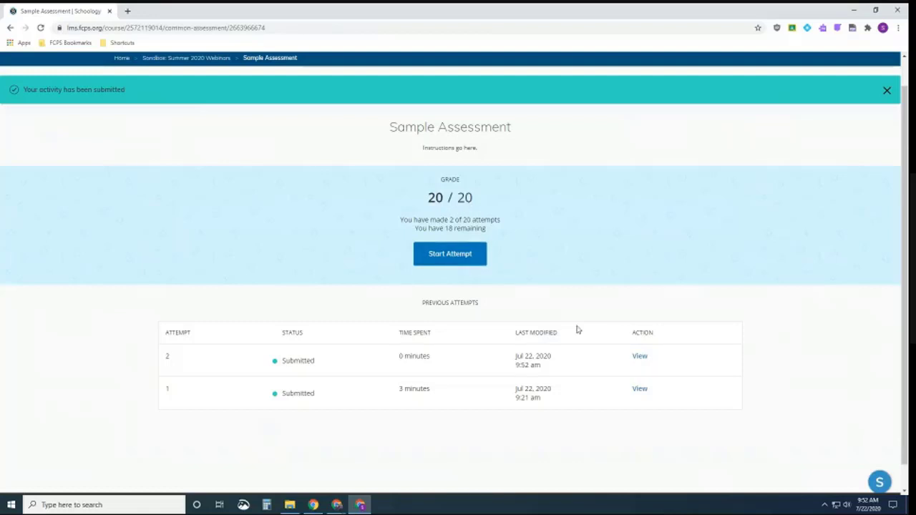
Step: Open the results of attempt 2 and examine the attempt score and each question's points, including the partial credit on the fill-in-the-blank question
{"action": "left_click", "coordinate": [640, 356]}
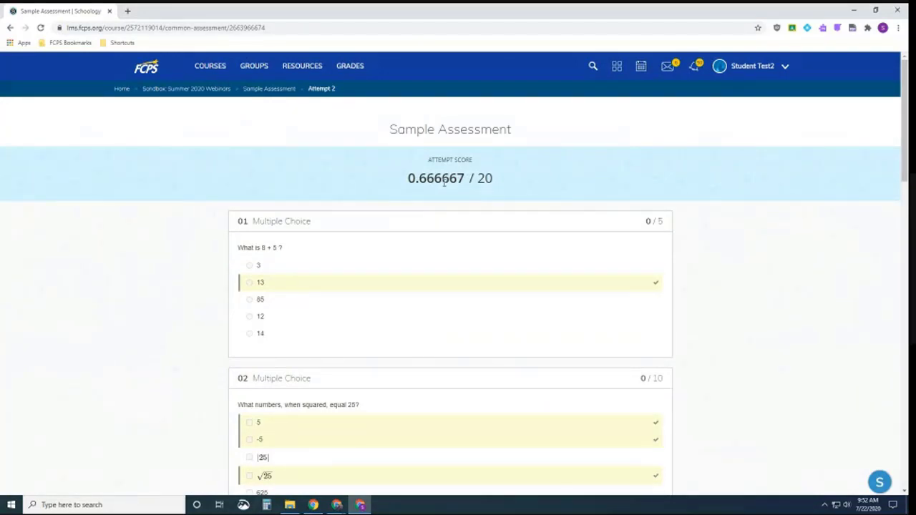
{"action": "scroll", "coordinate": [443, 182], "scroll_direction": "down", "scroll_amount": 5}
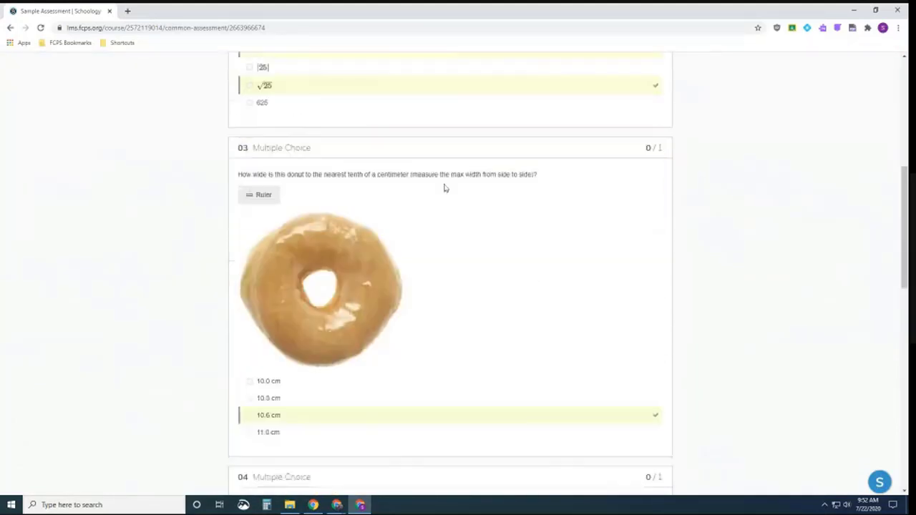
{"action": "scroll", "coordinate": [444, 188], "scroll_direction": "down", "scroll_amount": 10}
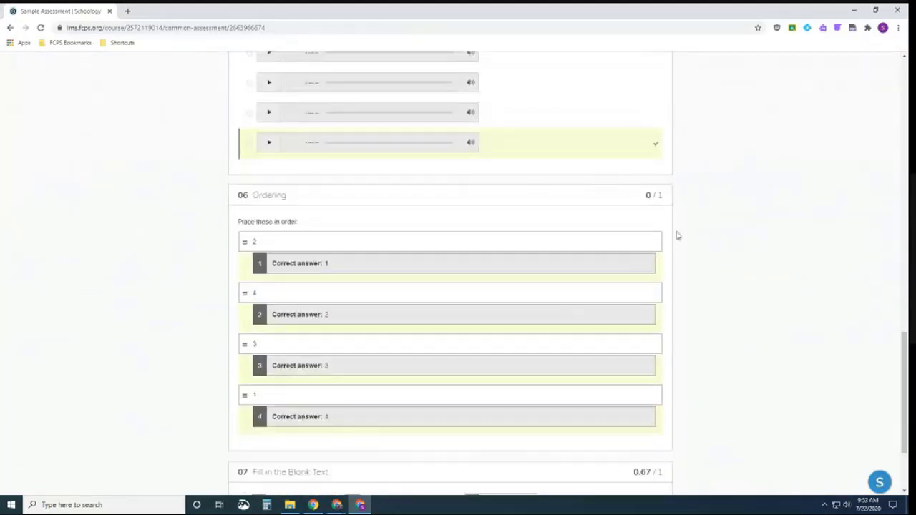
{"action": "scroll", "coordinate": [678, 236], "scroll_direction": "down", "scroll_amount": 2}
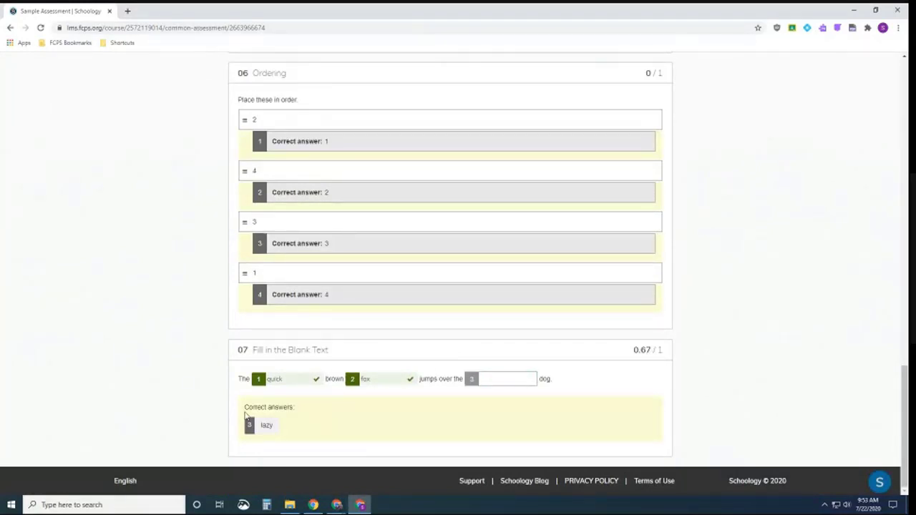
{"action": "scroll", "coordinate": [295, 367], "scroll_direction": "up", "scroll_amount": 3}
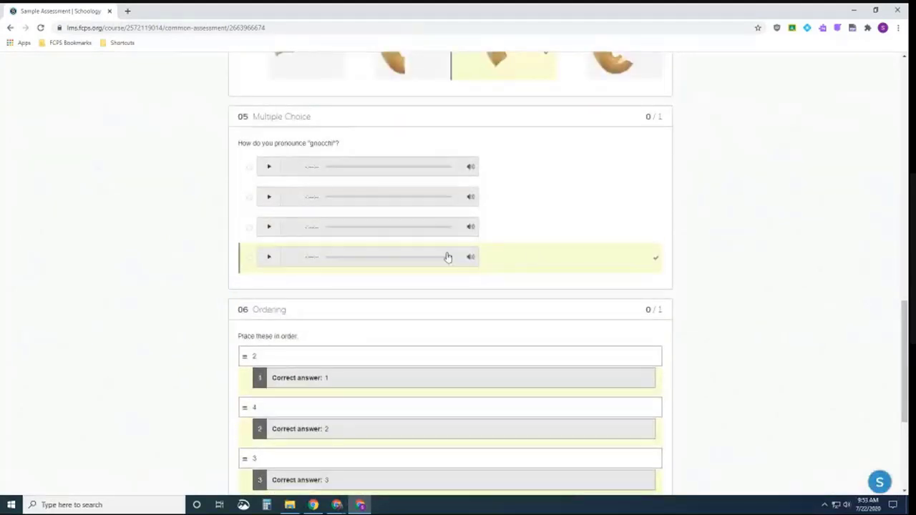
{"action": "scroll", "coordinate": [448, 257], "scroll_direction": "up", "scroll_amount": 2}
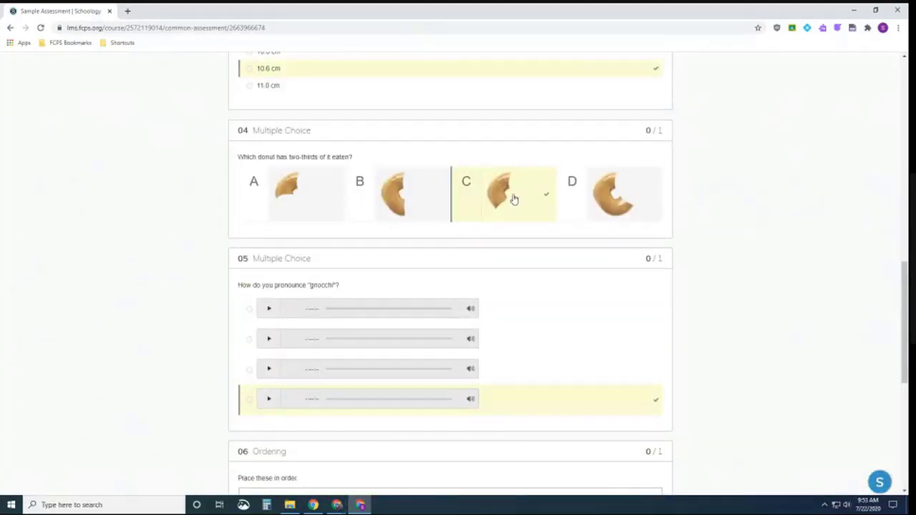
{"action": "scroll", "coordinate": [477, 205], "scroll_direction": "up", "scroll_amount": 7}
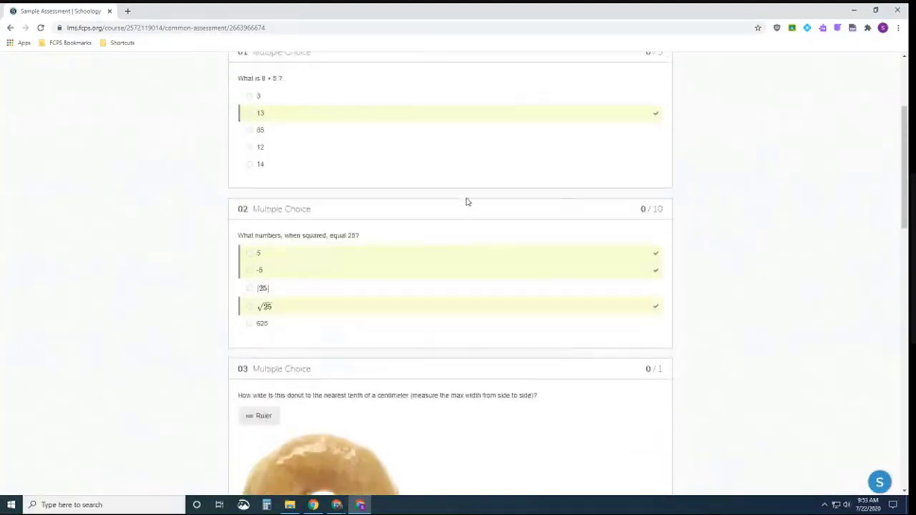
{"action": "scroll", "coordinate": [466, 201], "scroll_direction": "up", "scroll_amount": 2}
{"action": "scroll", "coordinate": [466, 201], "scroll_direction": "down", "scroll_amount": 10}
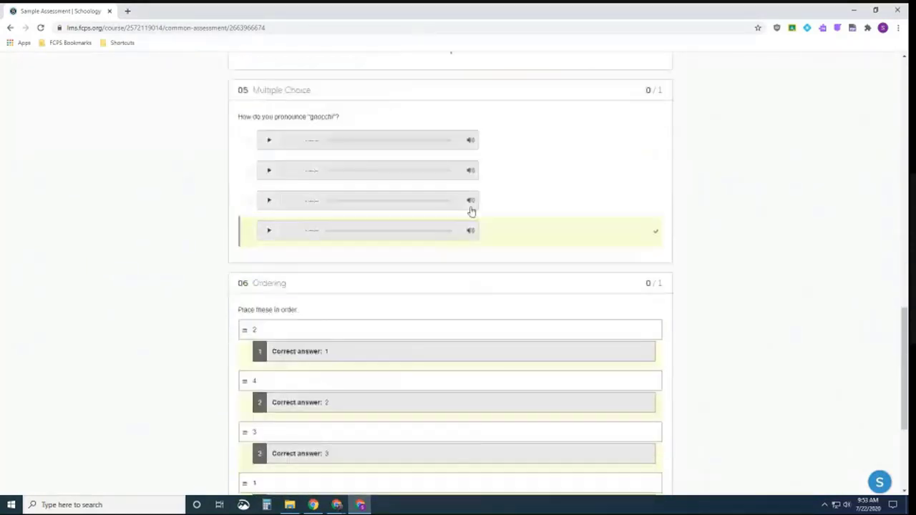
{"action": "scroll", "coordinate": [471, 210], "scroll_direction": "down", "scroll_amount": 3}
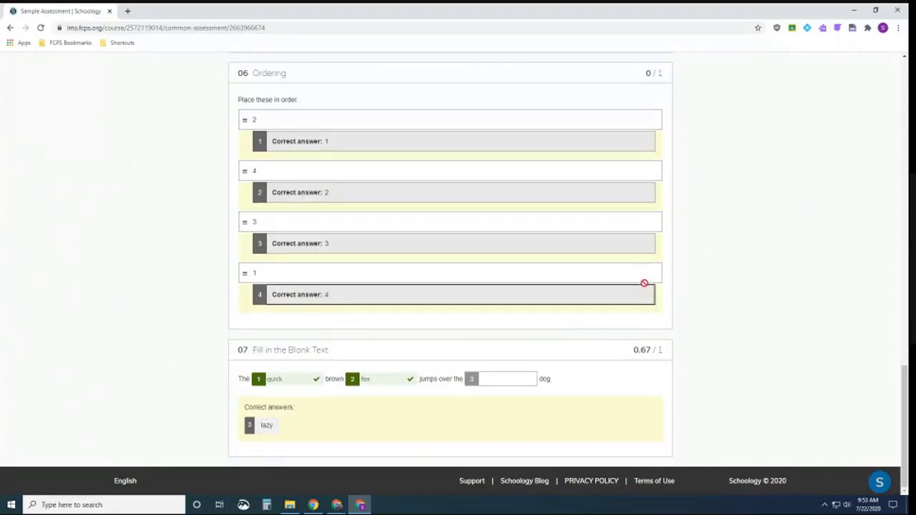
{"action": "scroll", "coordinate": [644, 284], "scroll_direction": "up", "scroll_amount": 5}
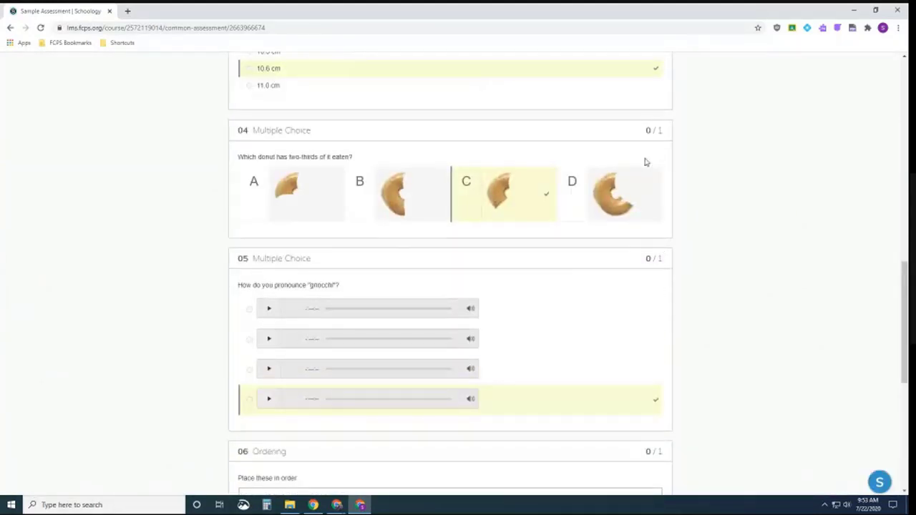
{"action": "scroll", "coordinate": [644, 161], "scroll_direction": "up", "scroll_amount": 5}
{"action": "scroll", "coordinate": [666, 151], "scroll_direction": "up", "scroll_amount": 3}
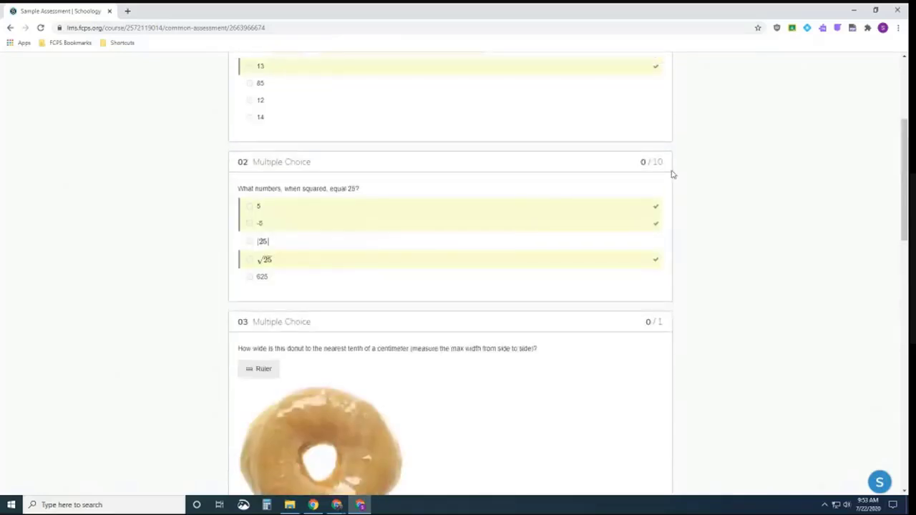
{"action": "scroll", "coordinate": [659, 137], "scroll_direction": "up", "scroll_amount": 5}
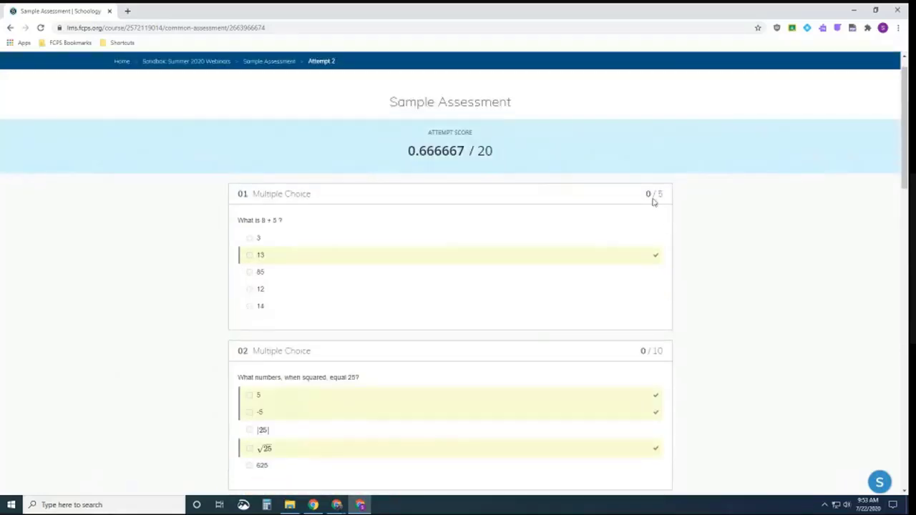
{"action": "scroll", "coordinate": [401, 77], "scroll_direction": "down", "scroll_amount": 1}
{"action": "scroll", "coordinate": [459, 106], "scroll_direction": "down", "scroll_amount": 15}
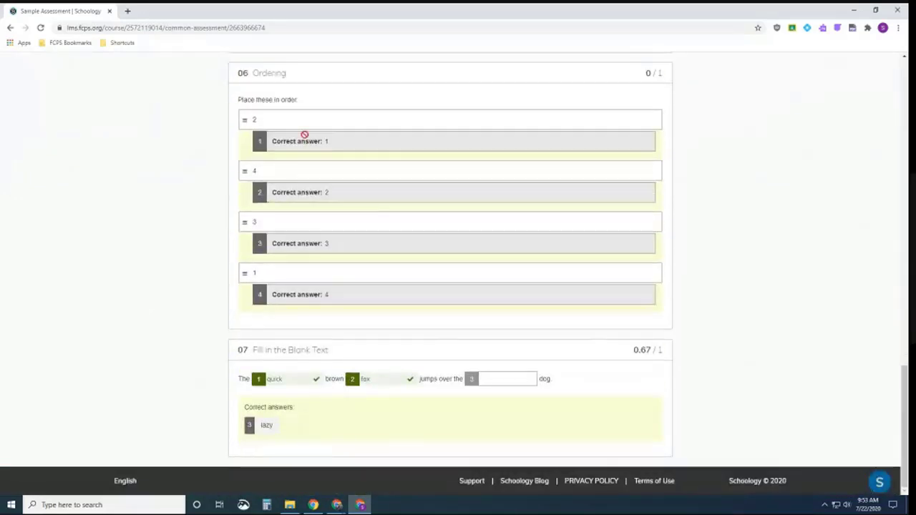
{"action": "scroll", "coordinate": [308, 139], "scroll_direction": "up", "scroll_amount": 15}
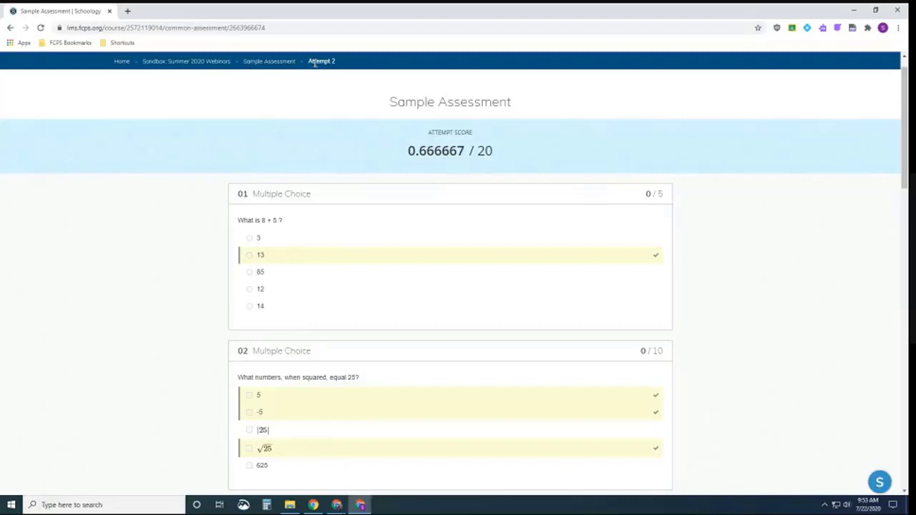
Step: Return to the student's Sample Assessment overview and switch to the teacher's browser window showing the assessment's question types
{"action": "left_click", "coordinate": [271, 61]}
{"action": "mouse_move", "coordinate": [339, 507]}
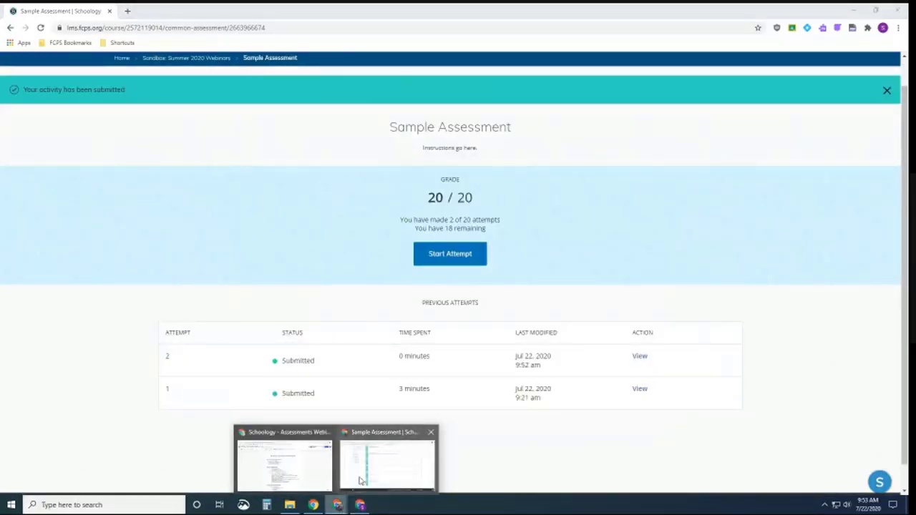
{"action": "left_click", "coordinate": [370, 433]}
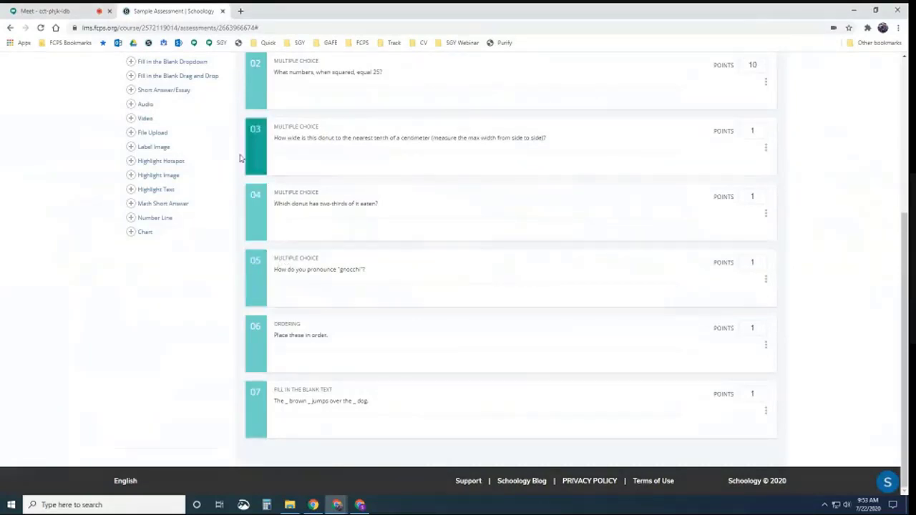
{"action": "scroll", "coordinate": [186, 141], "scroll_direction": "up", "scroll_amount": 2}
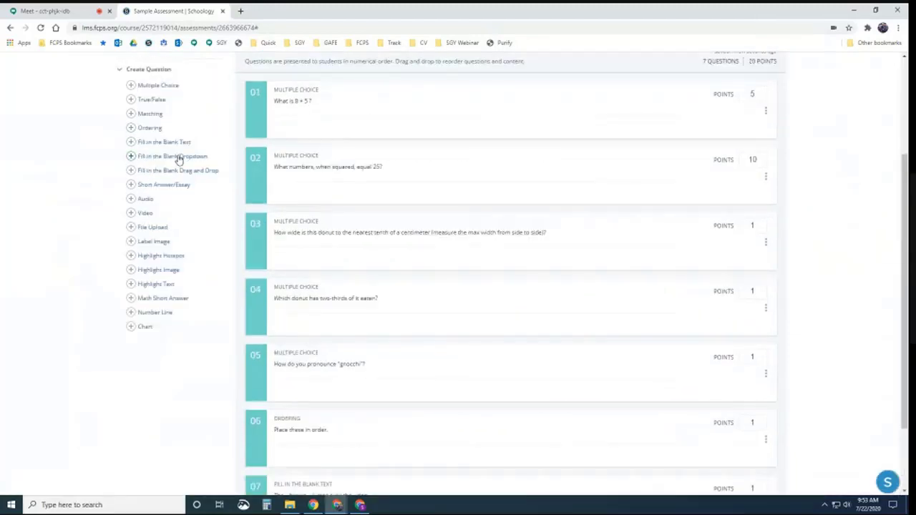
Step: Create a Fill in the Blank Dropdown question reading "The _ _ fox jumps _." with each underscore as a response blank
{"action": "left_click", "coordinate": [175, 156]}
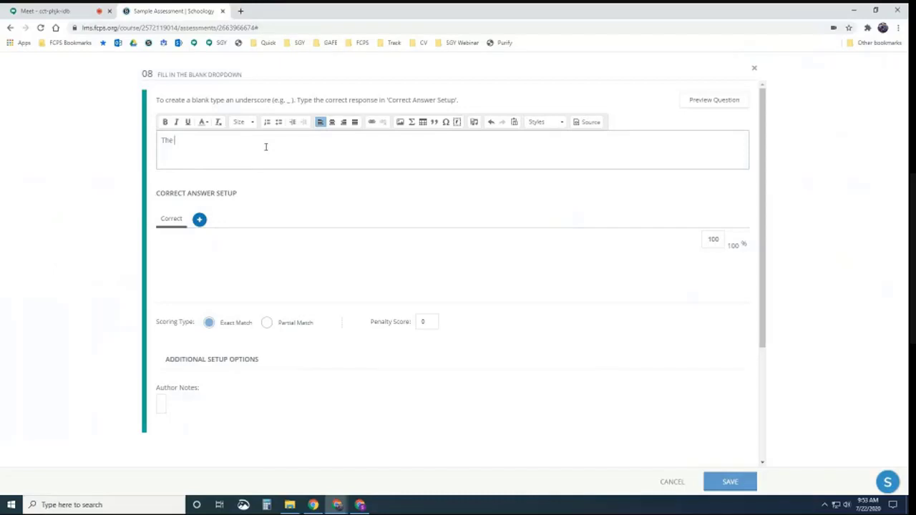
{"action": "type", "text": "The _"}
{"action": "type", "text": "_"}
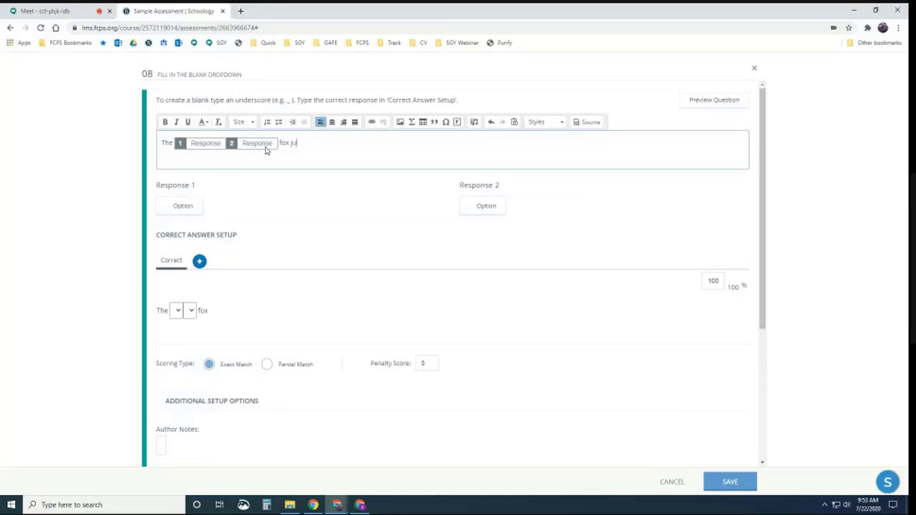
{"action": "type", "text": "jumps _"}
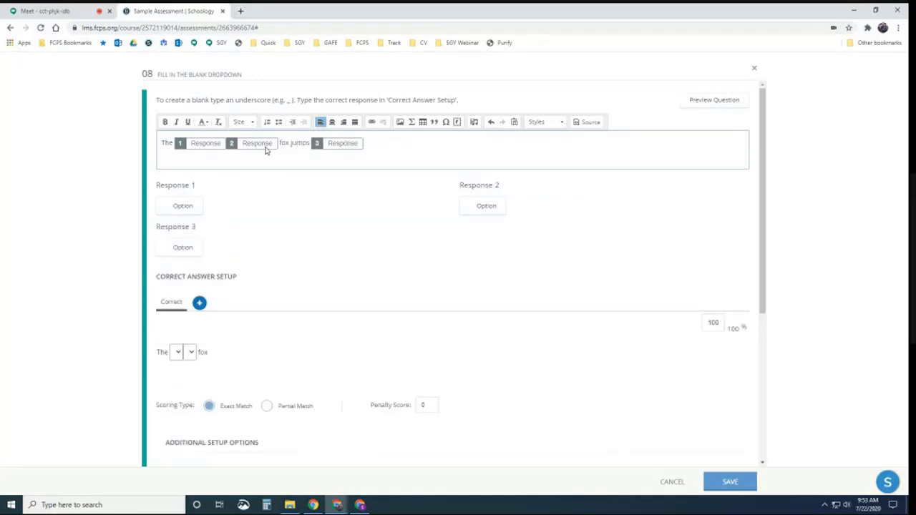
{"action": "left_click", "coordinate": [367, 236]}
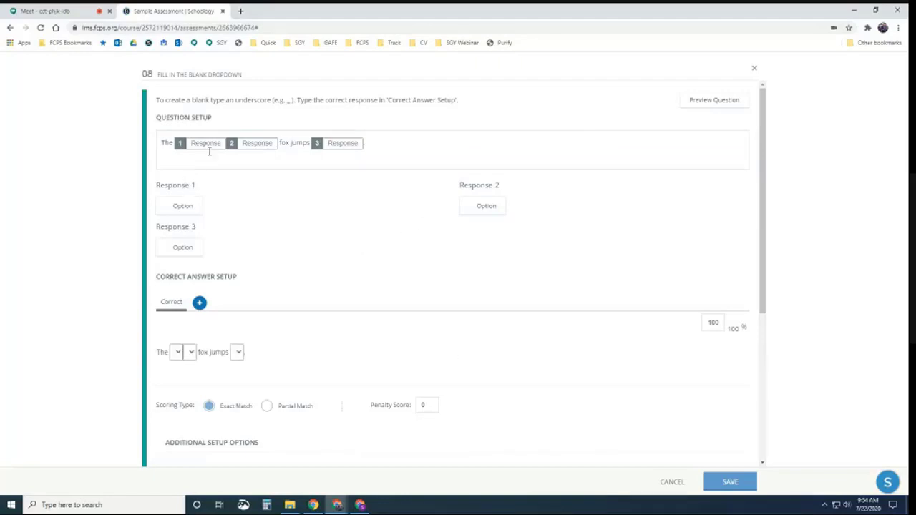
Step: Give Response 1 of the dropdown question four options: a, b, c and d
{"action": "left_click", "coordinate": [183, 207]}
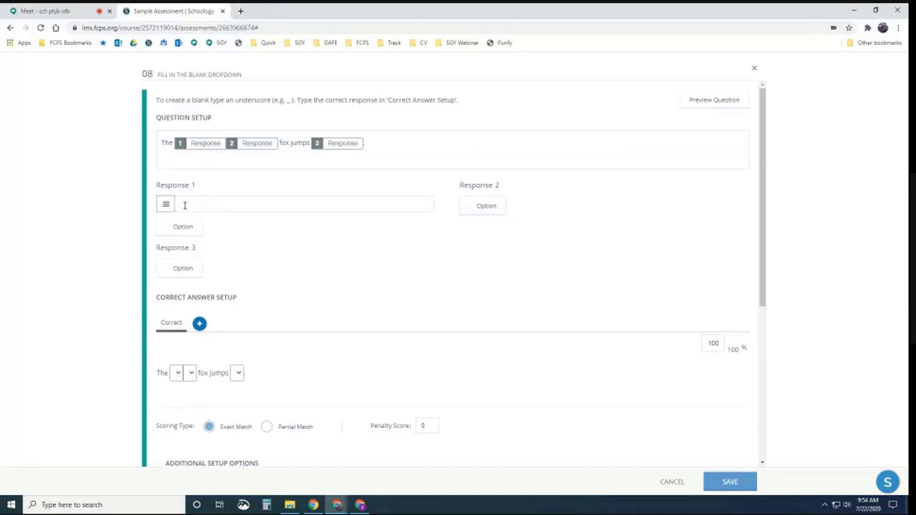
{"action": "left_click", "coordinate": [180, 226]}
{"action": "left_click", "coordinate": [179, 245]}
{"action": "left_click", "coordinate": [192, 268]}
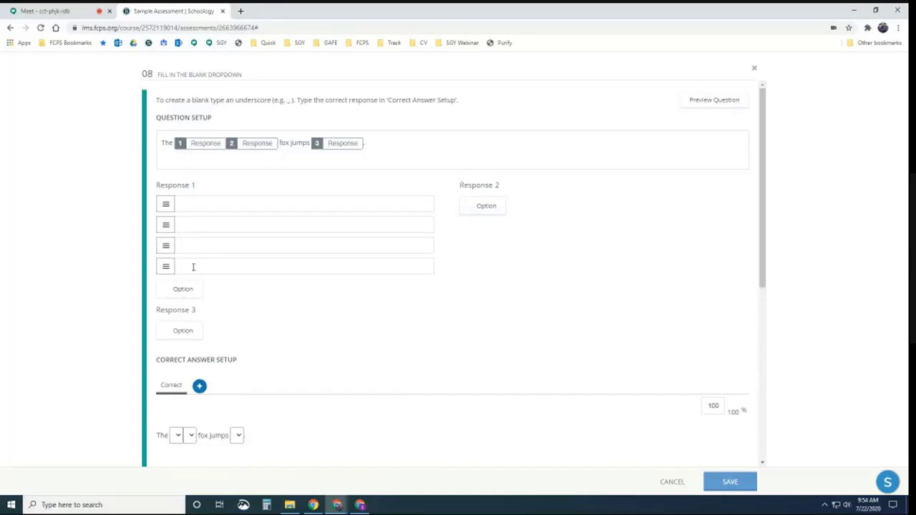
{"action": "type", "text": "a"}
{"action": "left_click", "coordinate": [198, 222]}
{"action": "type", "text": "b"}
{"action": "type", "text": "c"}
{"action": "left_click", "coordinate": [207, 267]}
{"action": "type", "text": "d"}
Step: Give Response 2 of the dropdown question four options: e, f, g and h
{"action": "left_click", "coordinate": [499, 212]}
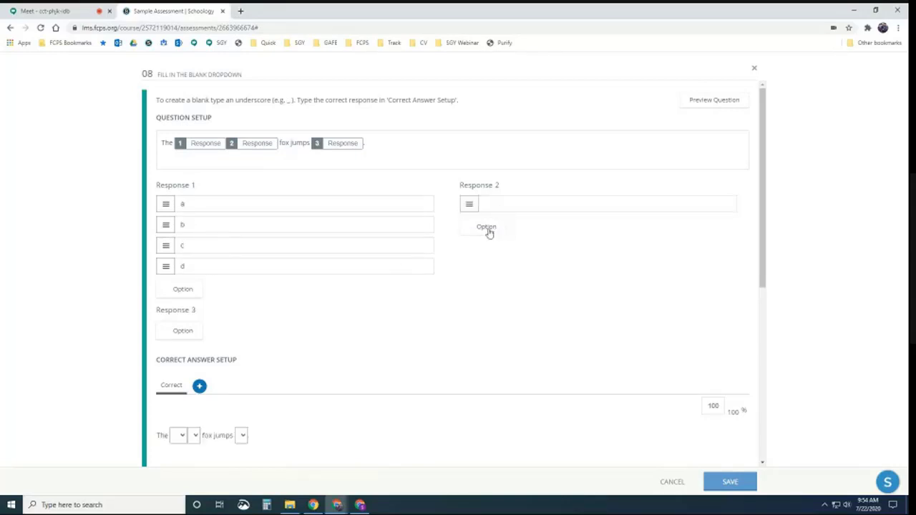
{"action": "left_click", "coordinate": [487, 229]}
{"action": "left_click", "coordinate": [484, 249]}
{"action": "left_click", "coordinate": [486, 268]}
{"action": "type", "text": "e"}
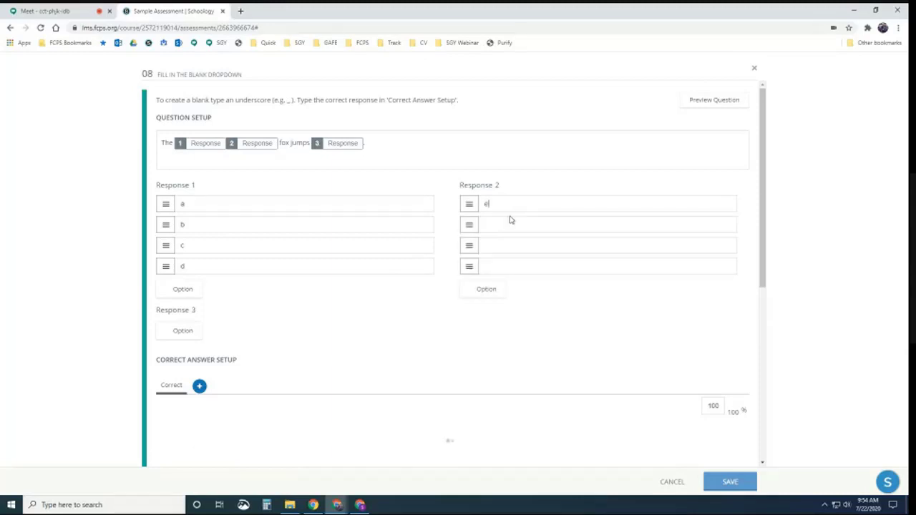
{"action": "left_click", "coordinate": [503, 226]}
{"action": "type", "text": "f"}
{"action": "left_click", "coordinate": [485, 245]}
{"action": "type", "text": "g"}
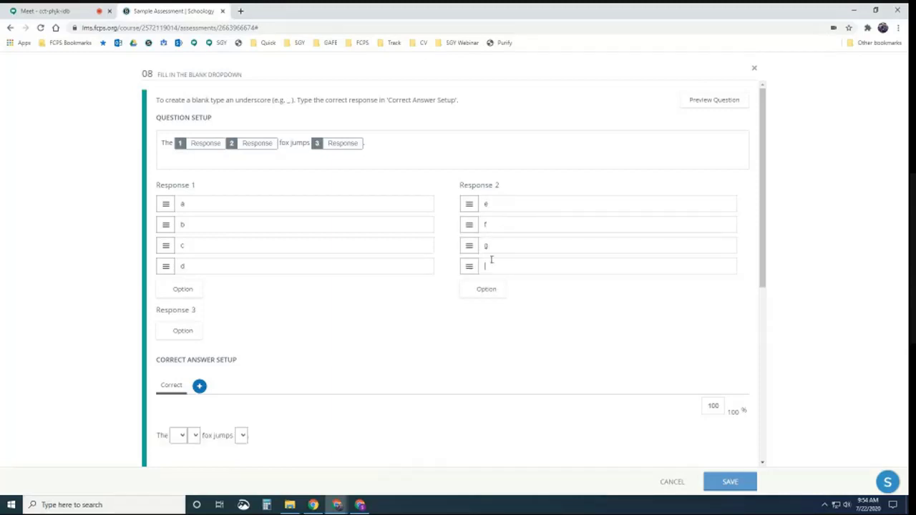
{"action": "left_click", "coordinate": [491, 262]}
{"action": "type", "text": "h"}
Step: Give Response 3 of the dropdown question four options: y, u, o and [
{"action": "left_click", "coordinate": [181, 331]}
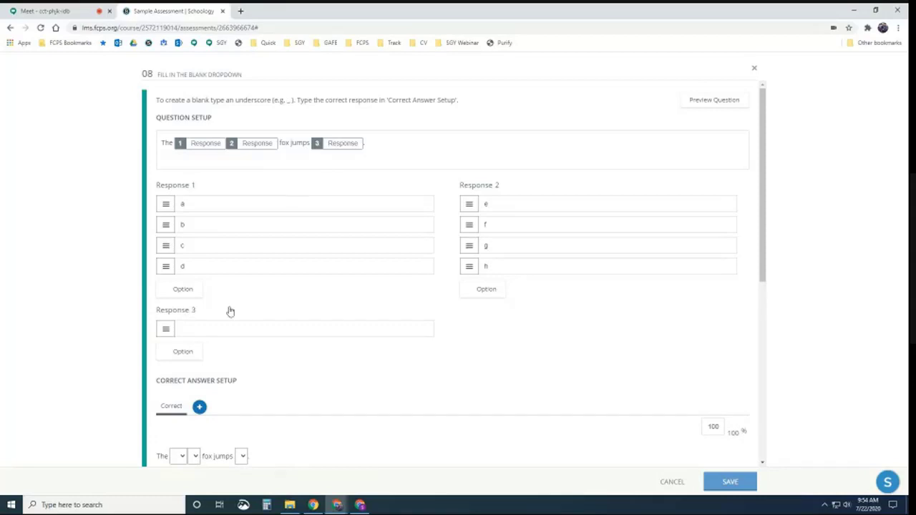
{"action": "left_click", "coordinate": [212, 330]}
{"action": "type", "text": "y"}
{"action": "left_click", "coordinate": [183, 351]}
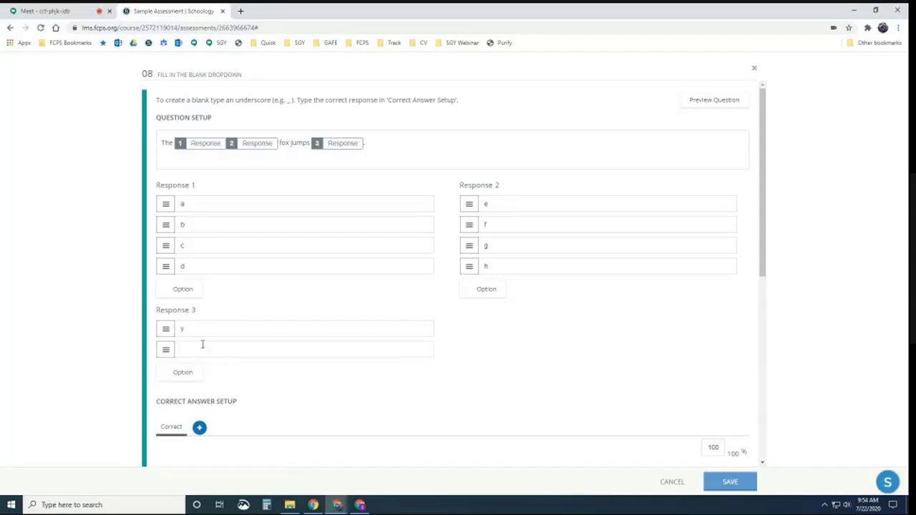
{"action": "left_click", "coordinate": [203, 347]}
{"action": "type", "text": "u"}
{"action": "left_click", "coordinate": [183, 373]}
{"action": "type", "text": "o"}
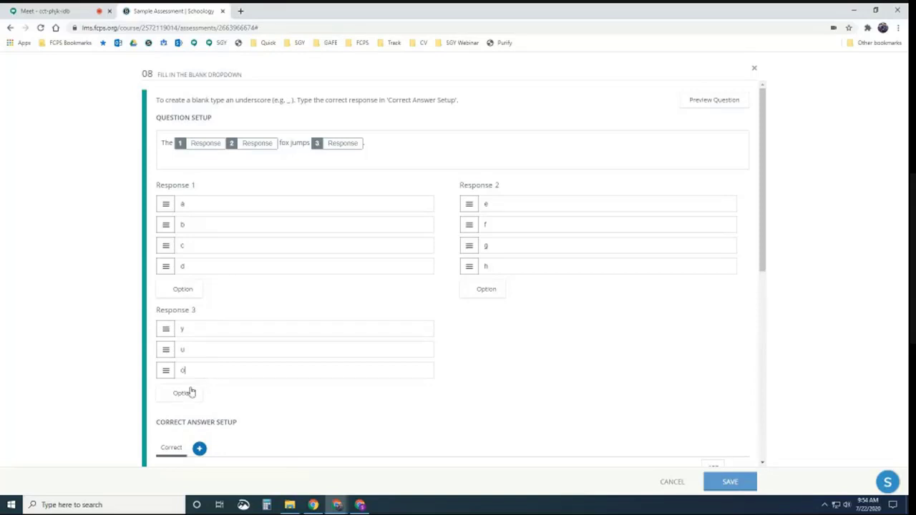
{"action": "left_click", "coordinate": [189, 392]}
{"action": "type", "text": "i"}
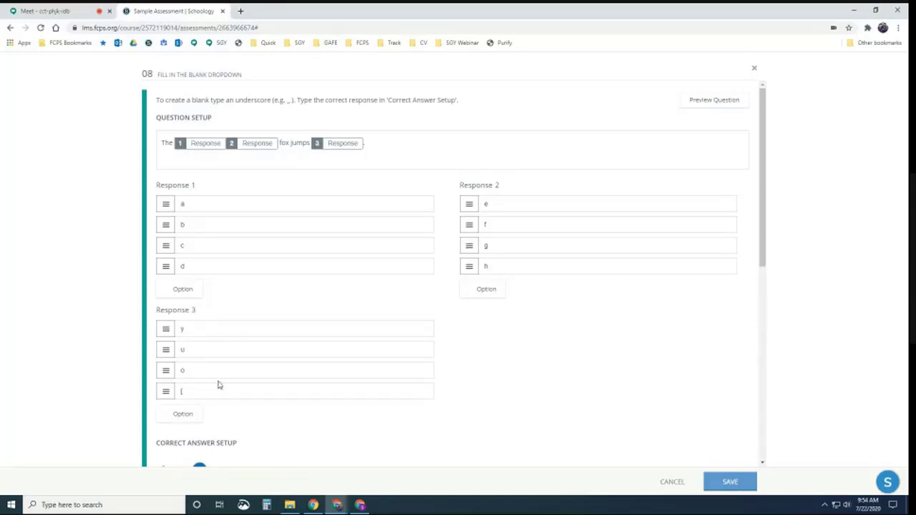
Step: Set the correct answers of the three dropdown blanks to b, f and u in order
{"action": "scroll", "coordinate": [215, 412], "scroll_direction": "down", "scroll_amount": 3}
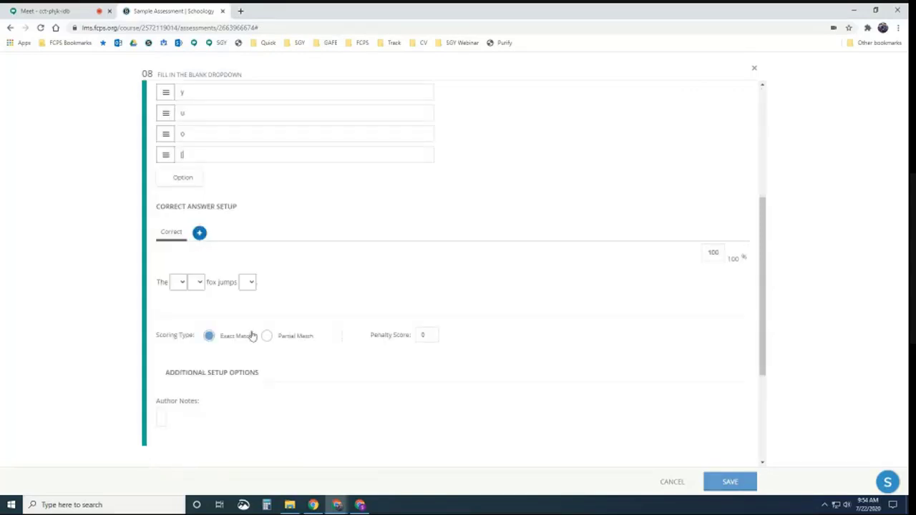
{"action": "left_click", "coordinate": [178, 283]}
{"action": "left_click", "coordinate": [178, 314]}
{"action": "left_click", "coordinate": [199, 283]}
{"action": "left_click", "coordinate": [192, 313]}
{"action": "left_click", "coordinate": [249, 284]}
{"action": "left_click", "coordinate": [248, 314]}
Step: Preview the dropdown question with b, f and u chosen in its blanks, and cancel the question without saving it
{"action": "scroll", "coordinate": [573, 215], "scroll_direction": "up", "scroll_amount": 4}
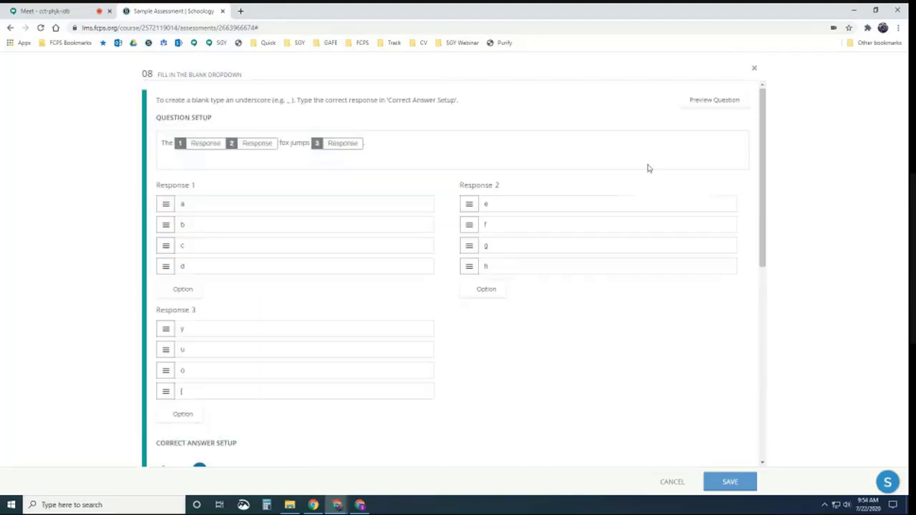
{"action": "left_click", "coordinate": [706, 101]}
{"action": "left_click", "coordinate": [199, 148]}
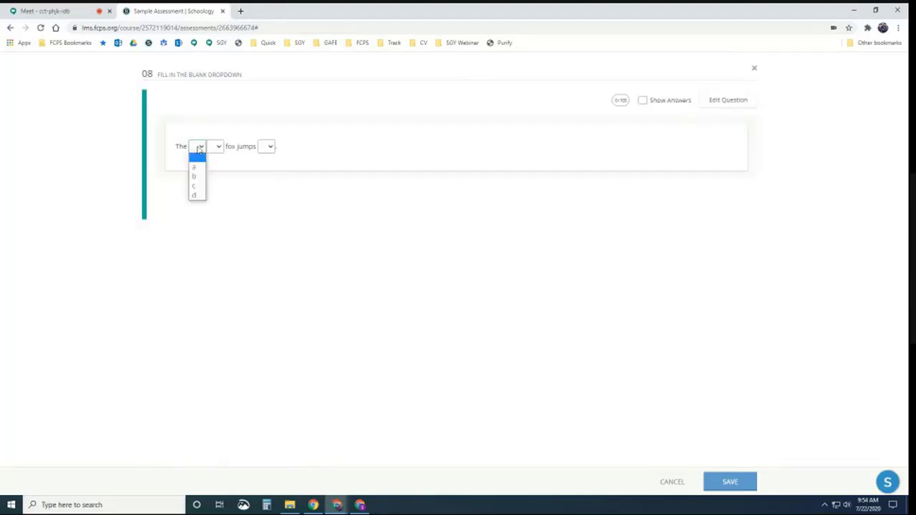
{"action": "left_click", "coordinate": [197, 175]}
{"action": "left_click", "coordinate": [217, 147]}
{"action": "left_click", "coordinate": [215, 176]}
{"action": "left_click", "coordinate": [264, 148]}
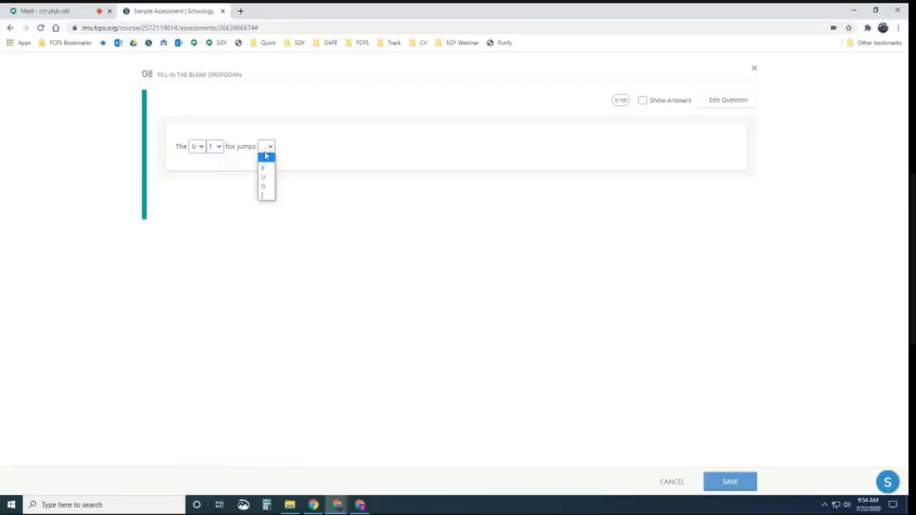
{"action": "left_click", "coordinate": [264, 177]}
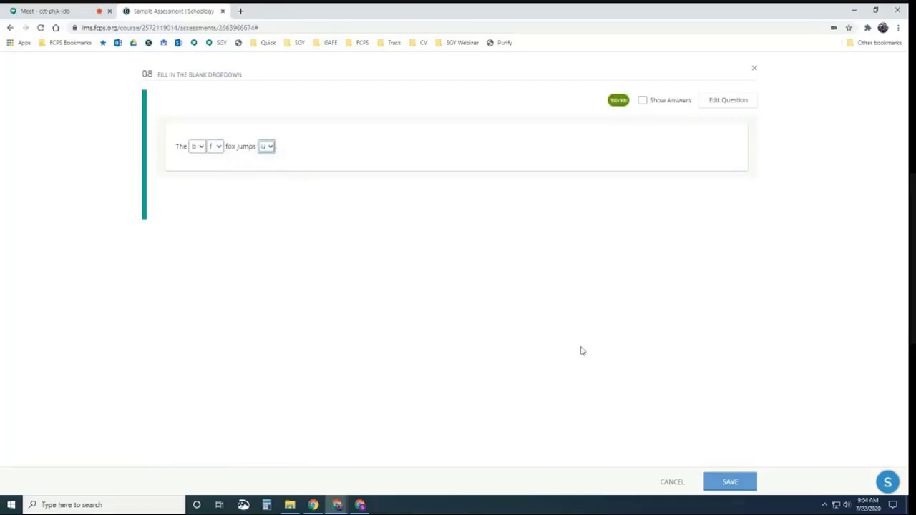
{"action": "left_click", "coordinate": [672, 482]}
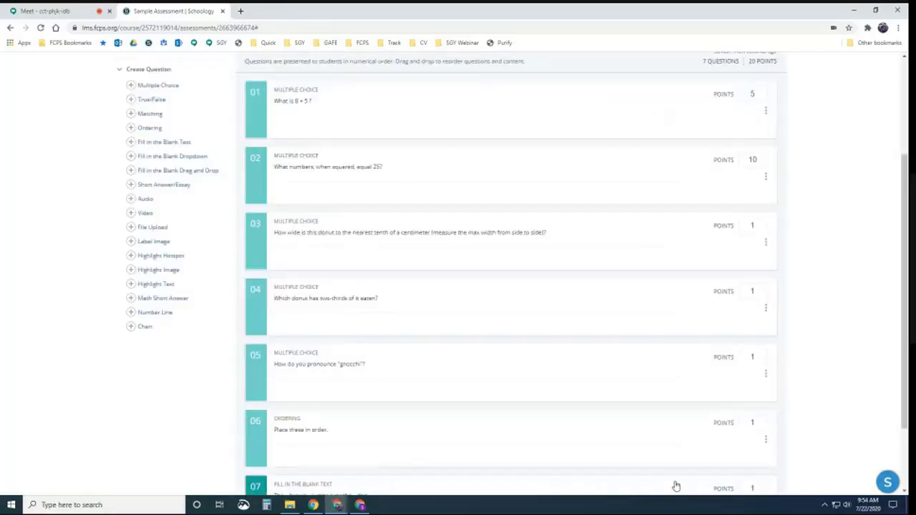
Step: Create a Fill in the Blank Drag and Drop question reading "The _ _ foix _ _ ." with four response blanks
{"action": "left_click", "coordinate": [175, 175]}
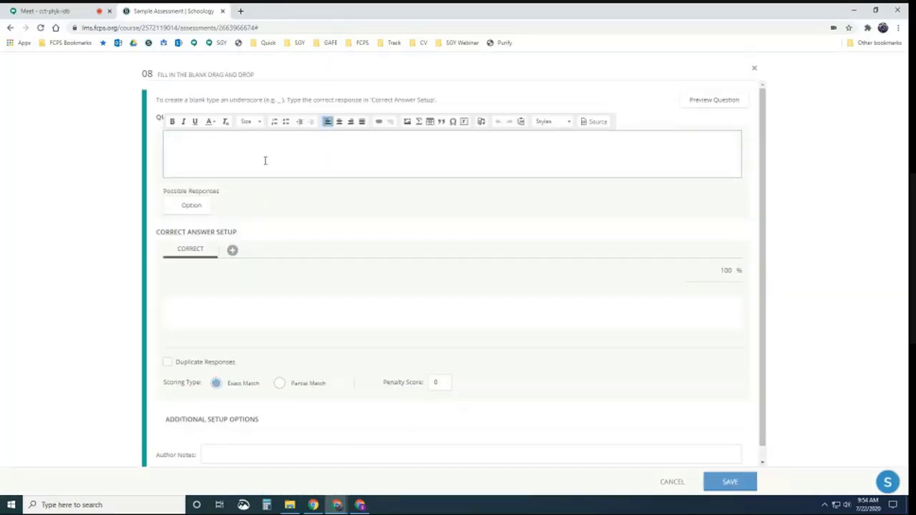
{"action": "type", "text": "The _ _ "}
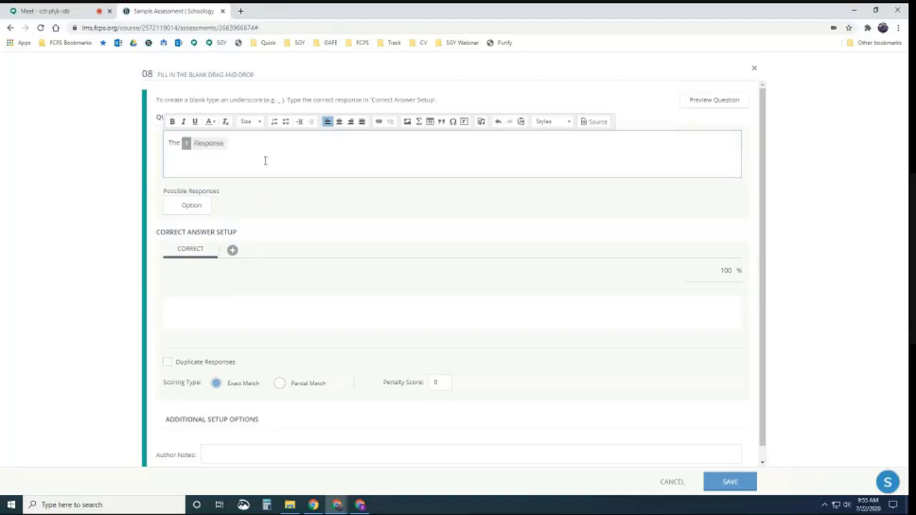
{"action": "type", "text": "fox _ _"}
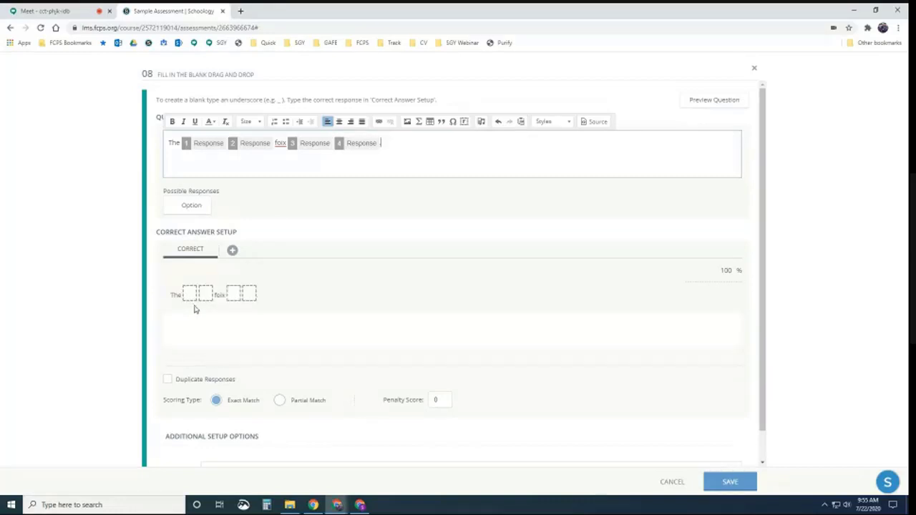
Step: Add seven empty possible responses to the drag and drop question
{"action": "left_click", "coordinate": [194, 207]}
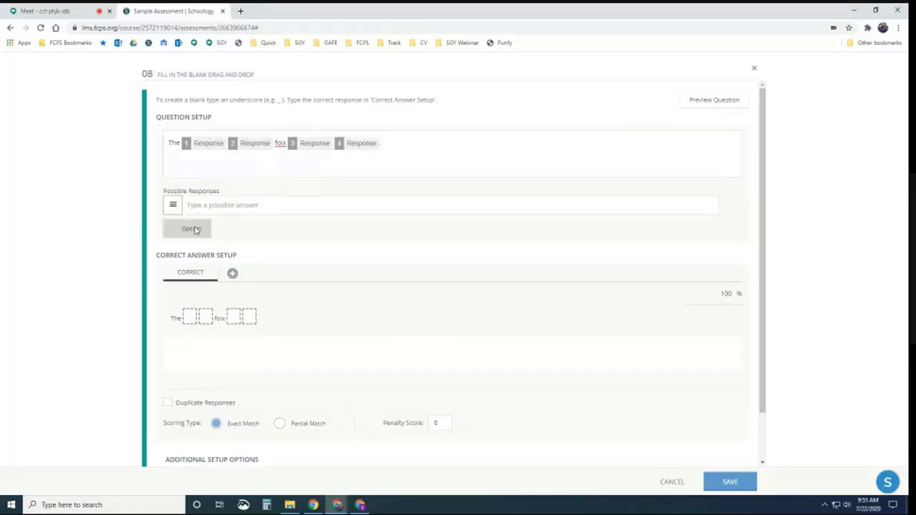
{"action": "left_click", "coordinate": [194, 229]}
{"action": "left_click", "coordinate": [193, 252]}
{"action": "left_click", "coordinate": [193, 275]}
{"action": "left_click", "coordinate": [191, 299]}
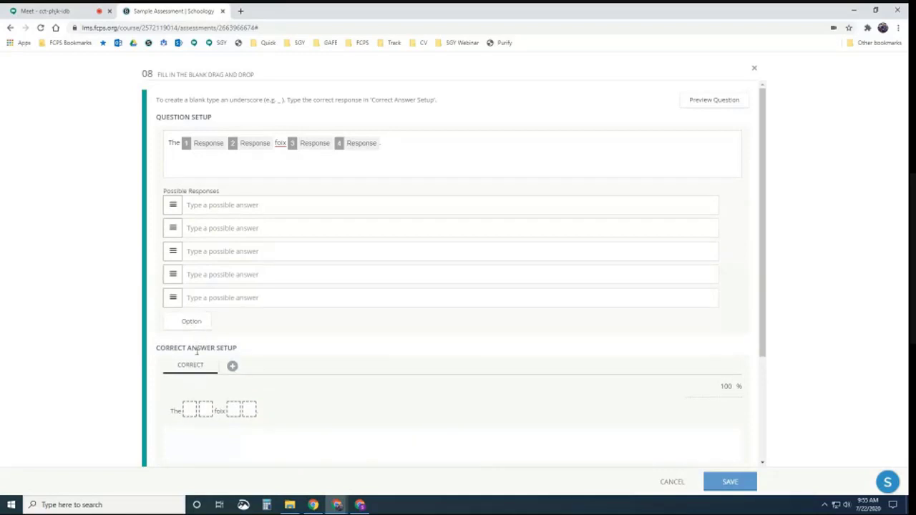
{"action": "left_click", "coordinate": [190, 324]}
{"action": "left_click", "coordinate": [190, 345]}
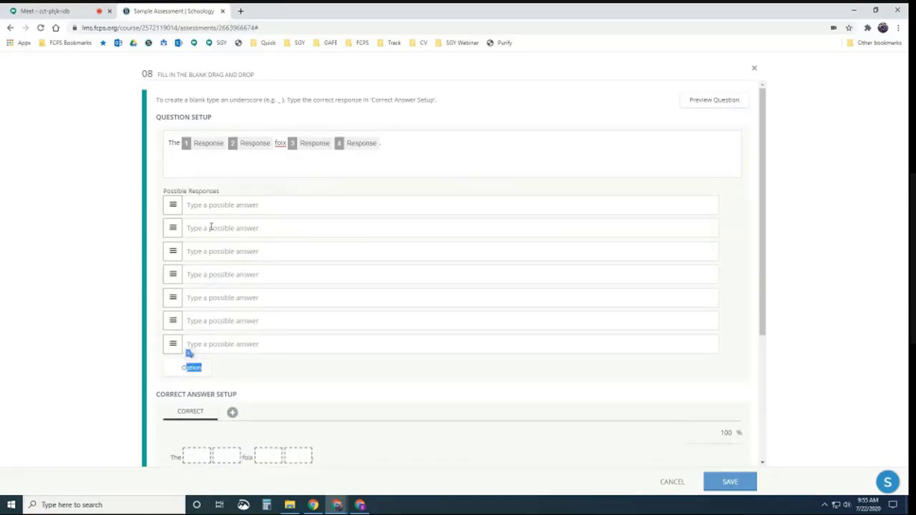
Step: Fill in the seven possible responses with a, s, d, f, g, h and j
{"action": "left_click", "coordinate": [212, 207]}
{"action": "type", "text": "a"}
{"action": "left_click", "coordinate": [204, 238]}
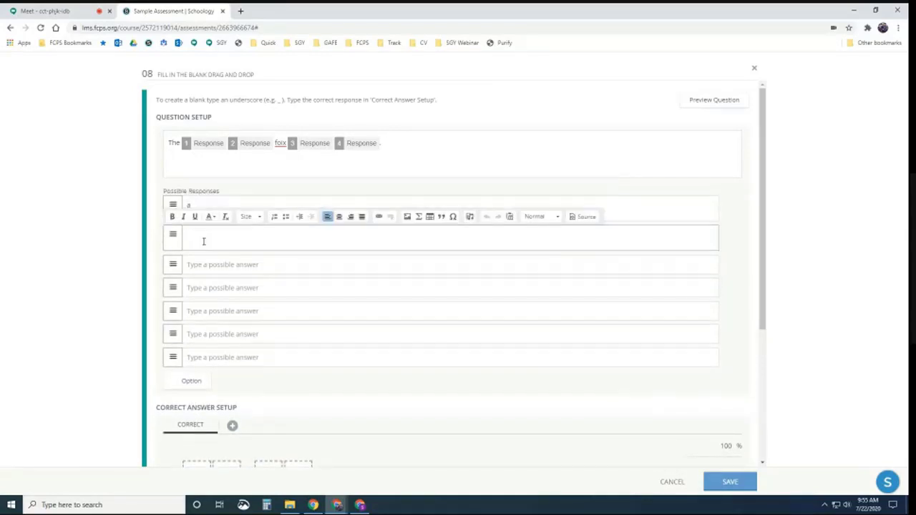
{"action": "type", "text": "s"}
{"action": "left_click", "coordinate": [201, 267]}
{"action": "type", "text": "d"}
{"action": "left_click", "coordinate": [204, 295]}
{"action": "type", "text": "f"}
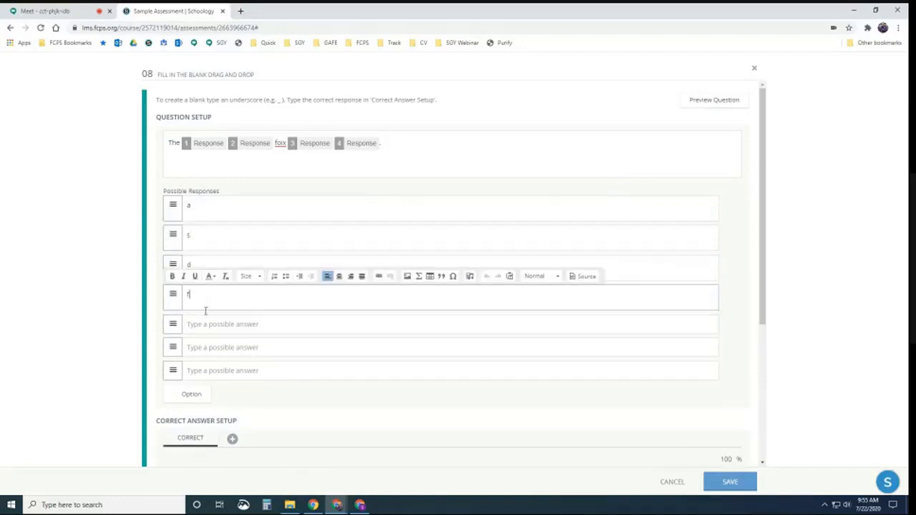
{"action": "left_click", "coordinate": [201, 324]}
{"action": "type", "text": "g"}
{"action": "left_click", "coordinate": [196, 353]}
{"action": "type", "text": "h"}
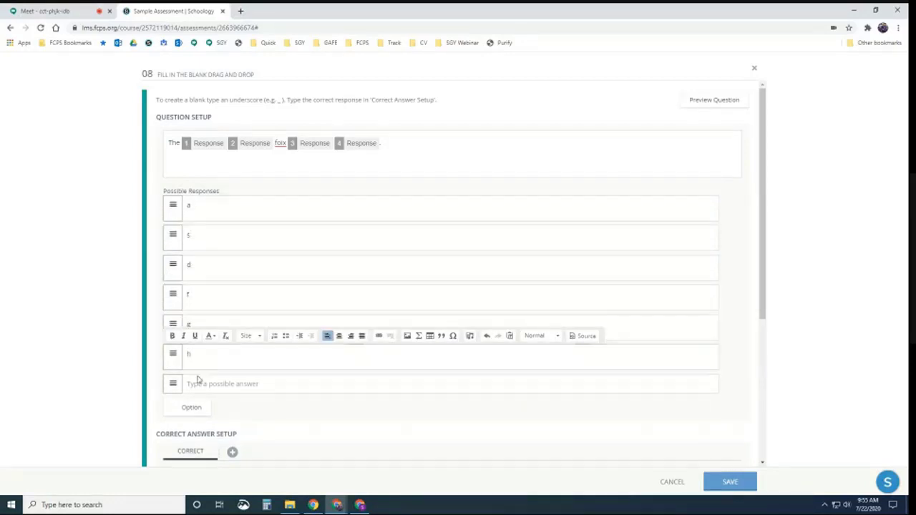
{"action": "left_click", "coordinate": [199, 380]}
{"action": "type", "text": "j"}
Step: Set the correct answers by placing s, a and f in the first three blanks and another response in the fourth
{"action": "scroll", "coordinate": [192, 336], "scroll_direction": "down", "scroll_amount": 3}
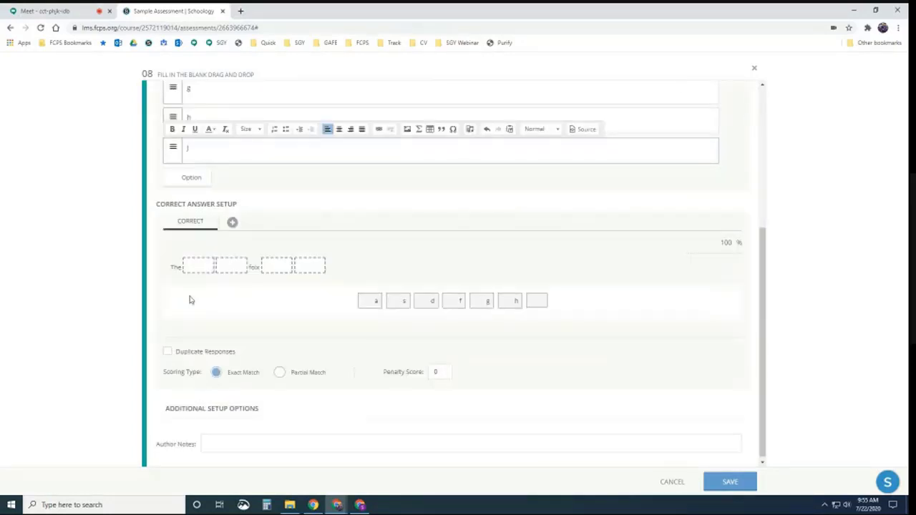
{"action": "left_click_drag", "start_coordinate": [398, 300], "coordinate": [202, 275]}
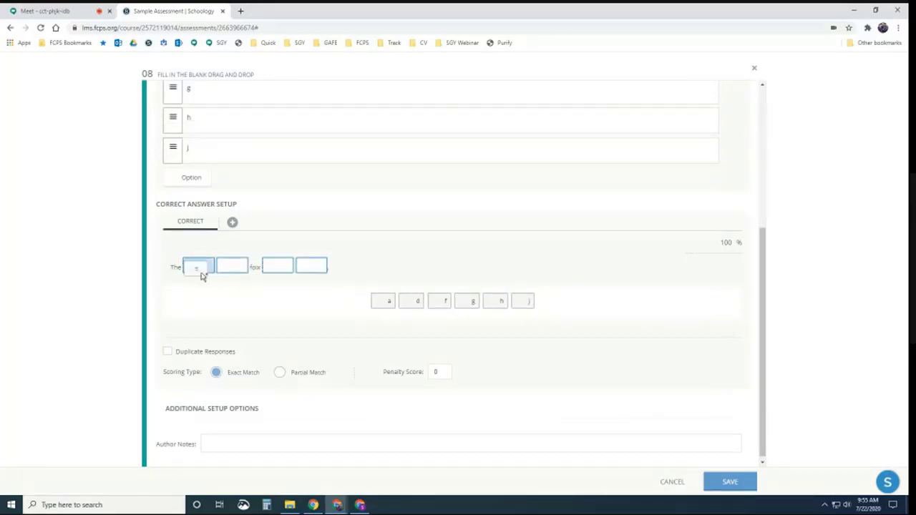
{"action": "left_click_drag", "start_coordinate": [383, 301], "coordinate": [232, 266]}
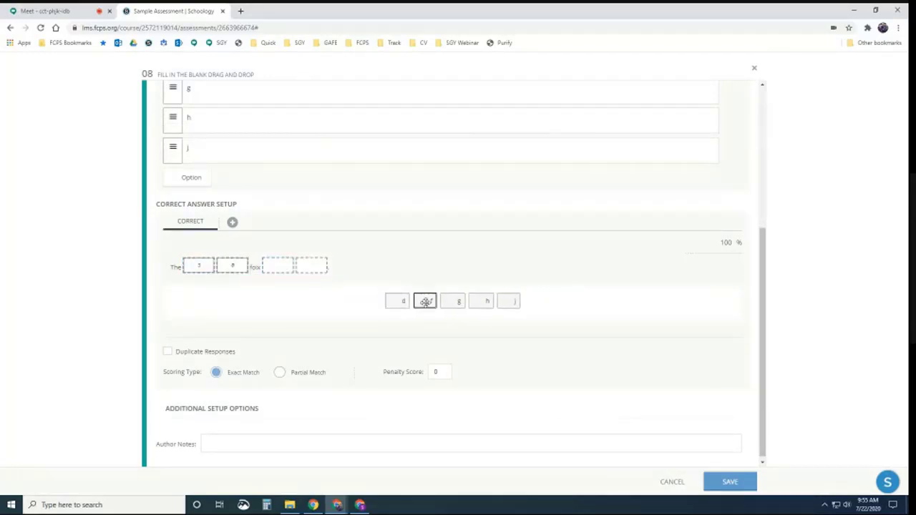
{"action": "left_click_drag", "start_coordinate": [425, 302], "coordinate": [278, 267]}
{"action": "left_click_drag", "start_coordinate": [491, 300], "coordinate": [309, 263]}
Step: Preview the drag and drop question with a, g, d and f placed in its blanks, and close it without saving
{"action": "scroll", "coordinate": [609, 157], "scroll_direction": "up", "scroll_amount": 3}
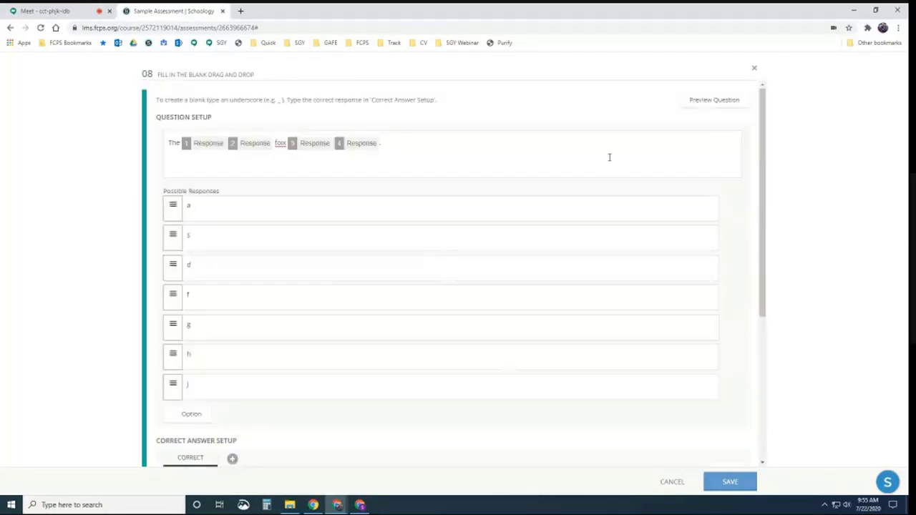
{"action": "left_click", "coordinate": [706, 99]}
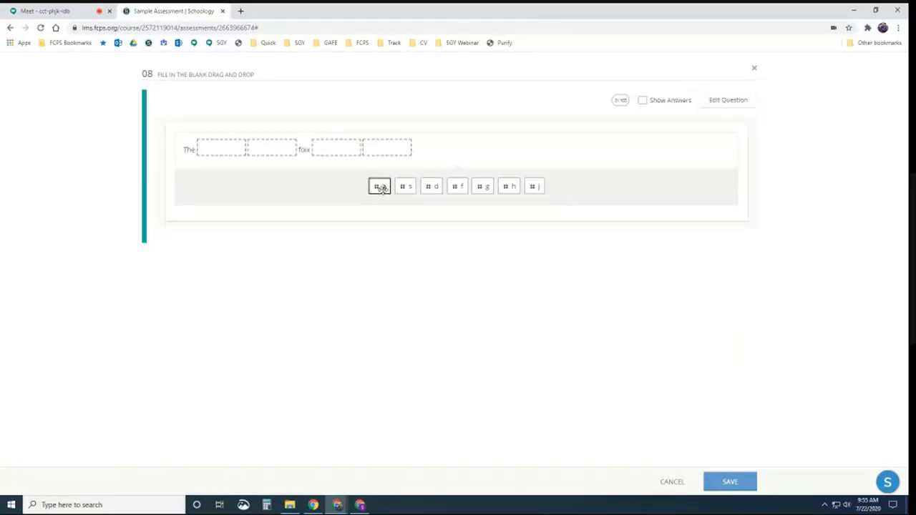
{"action": "left_click_drag", "start_coordinate": [380, 187], "coordinate": [241, 153]}
{"action": "left_click_drag", "start_coordinate": [418, 186], "coordinate": [269, 146]}
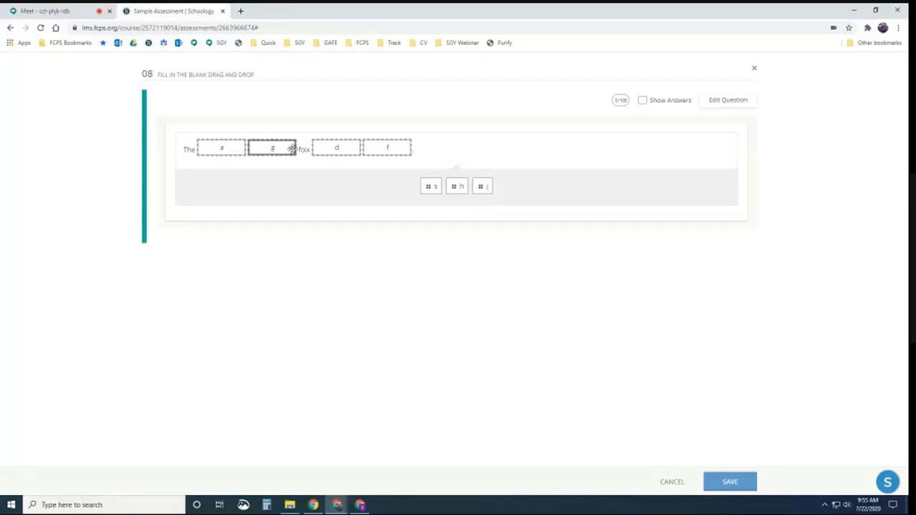
{"action": "left_click", "coordinate": [754, 68]}
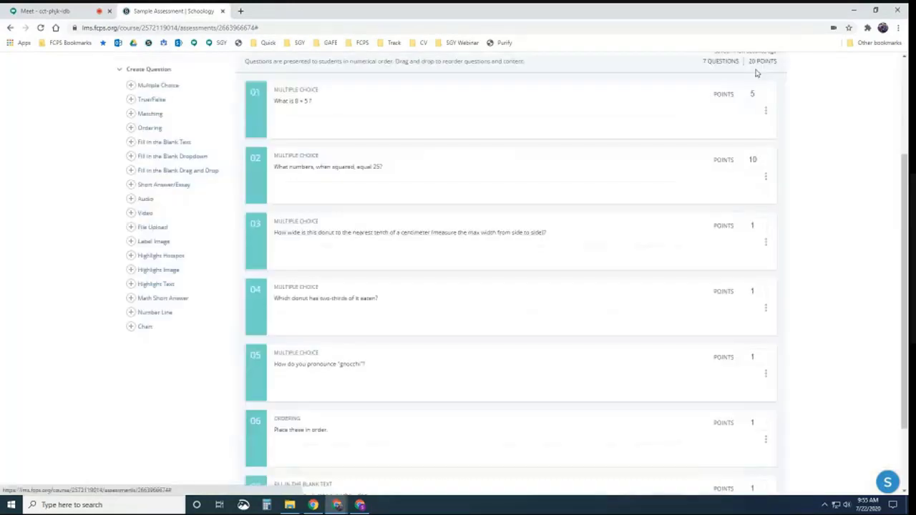
Step: Start a Short Answer/Essay question and look at its word limit display options
{"action": "scroll", "coordinate": [296, 189], "scroll_direction": "down", "scroll_amount": 1}
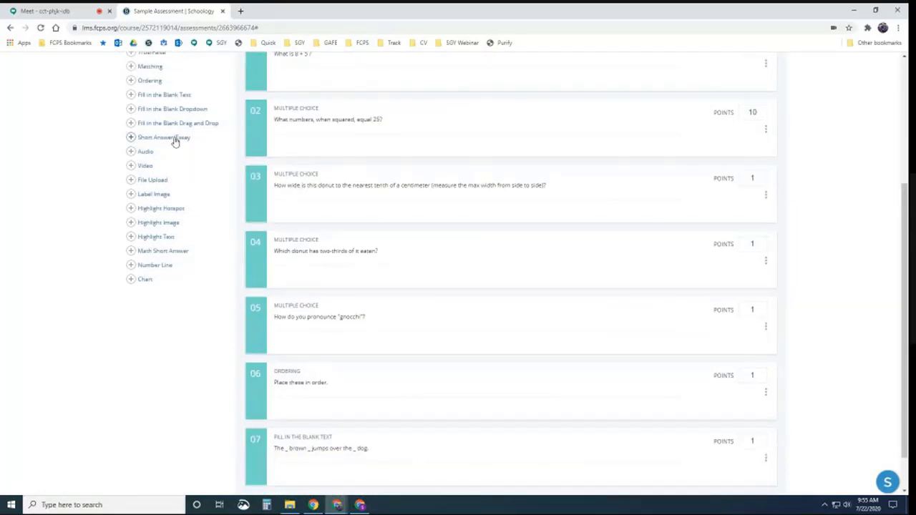
{"action": "left_click", "coordinate": [172, 136]}
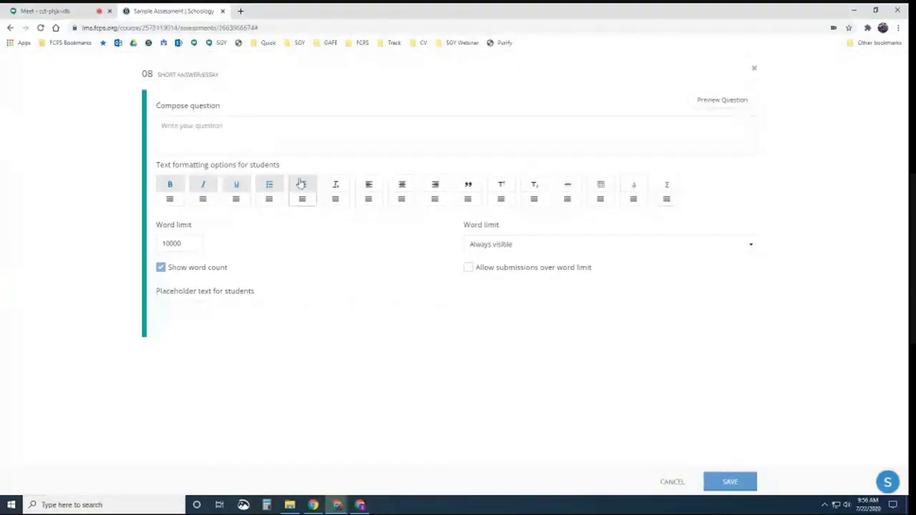
{"action": "left_click", "coordinate": [518, 248]}
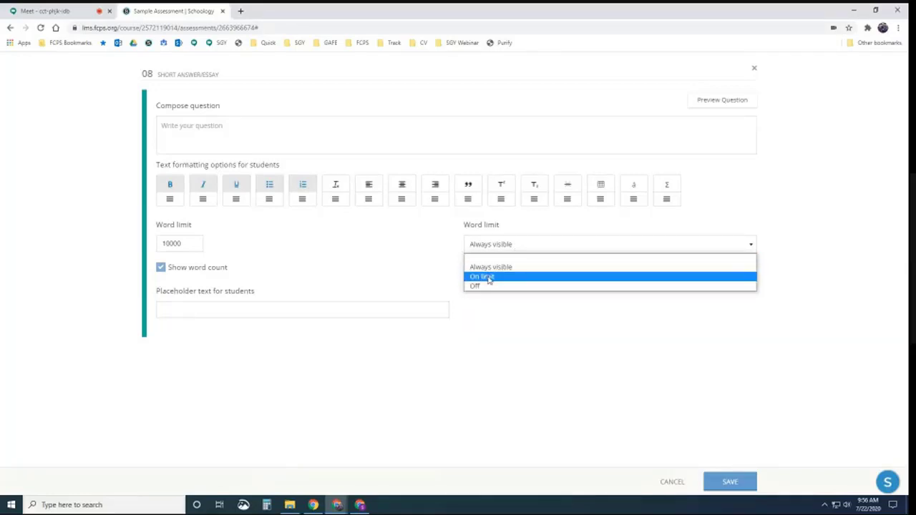
{"action": "left_click", "coordinate": [396, 266]}
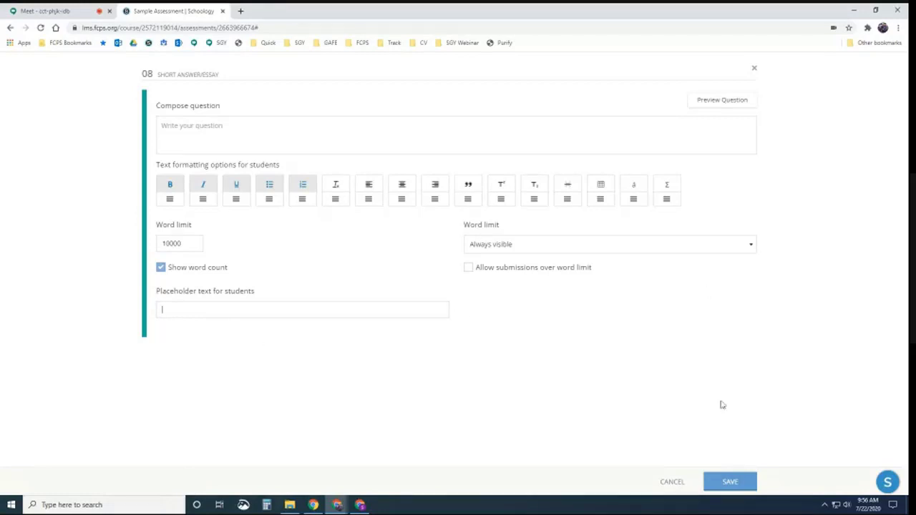
Step: Write "test" as the short answer question's text and save the question
{"action": "left_click", "coordinate": [278, 133]}
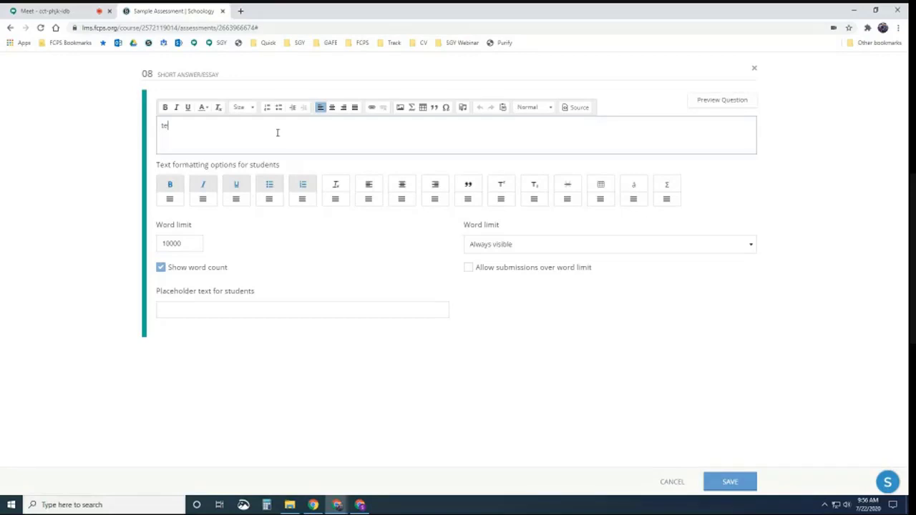
{"action": "left_click", "coordinate": [827, 295]}
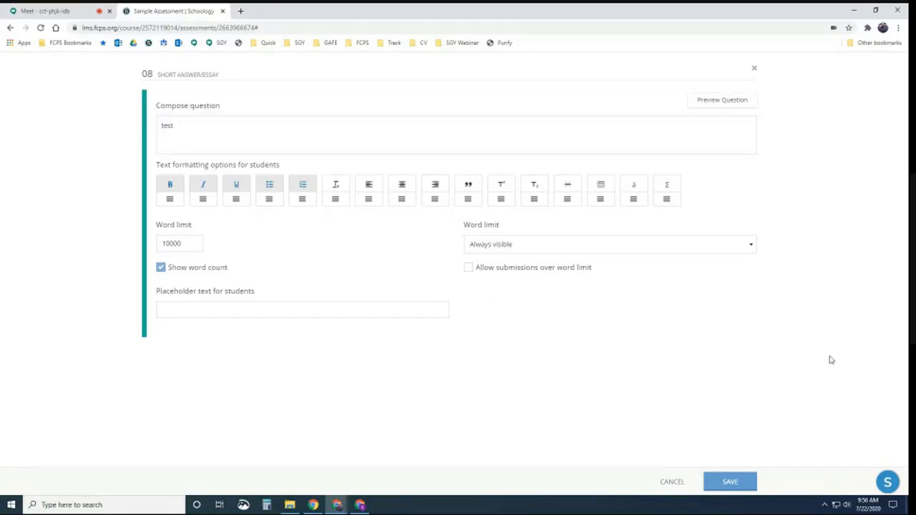
{"action": "left_click", "coordinate": [743, 476]}
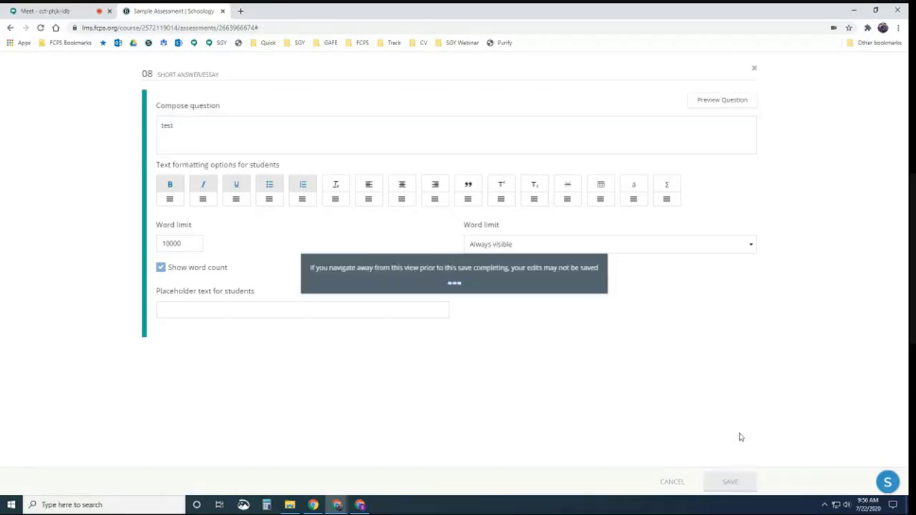
Step: Reopen the saved short answer question to review its settings, and close it without saving
{"action": "scroll", "coordinate": [679, 422], "scroll_direction": "down", "scroll_amount": 2}
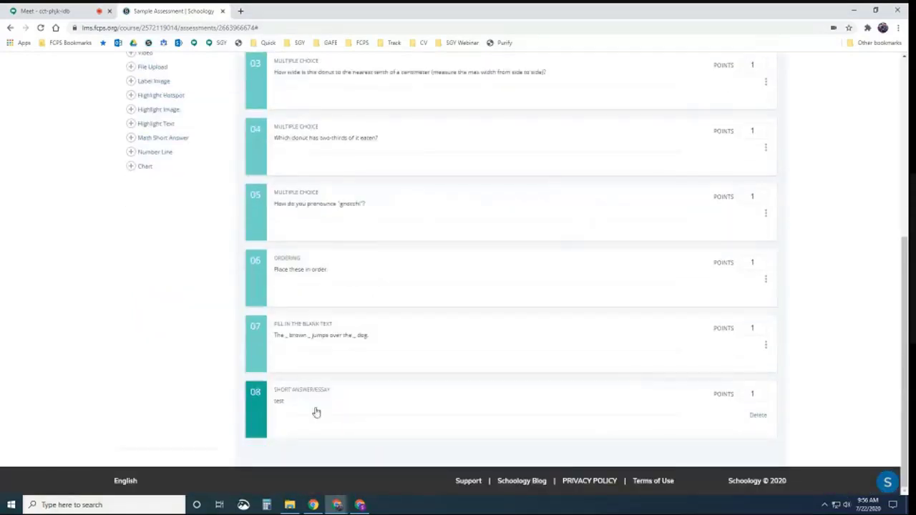
{"action": "left_click", "coordinate": [289, 393]}
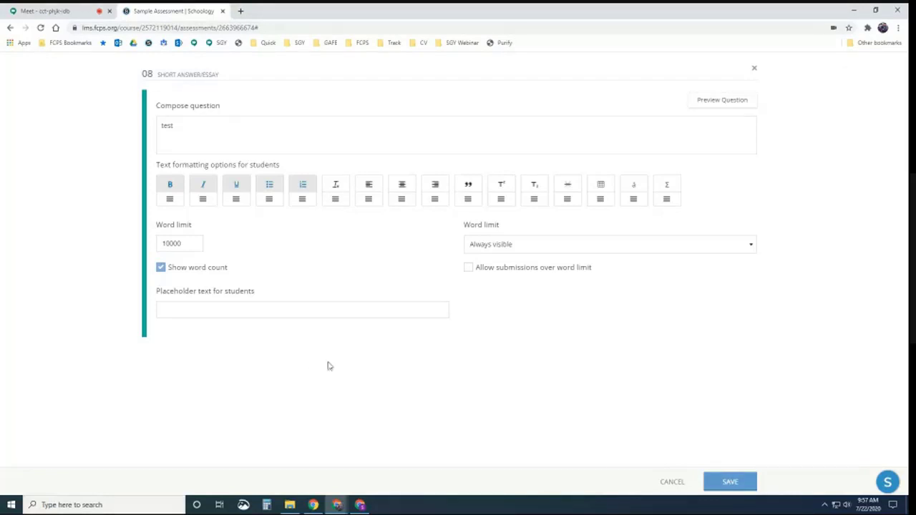
{"action": "left_click", "coordinate": [675, 485]}
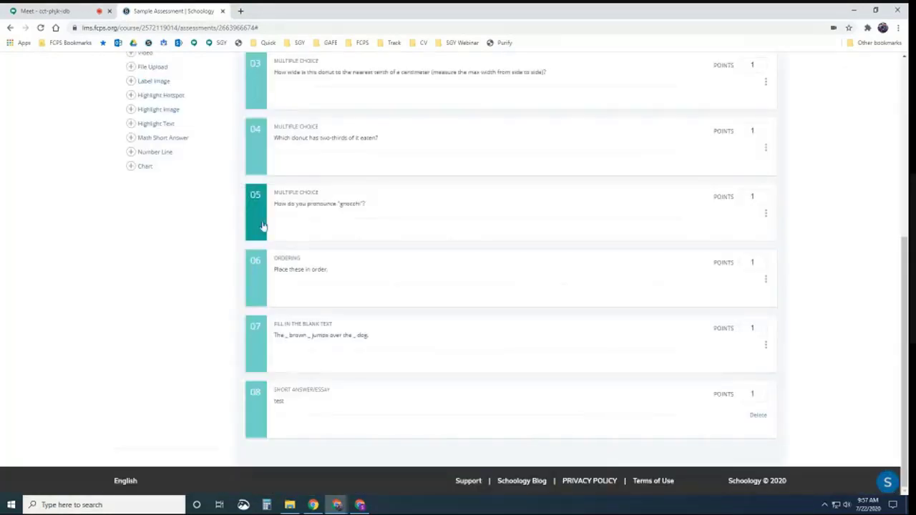
Step: Draft and preview an audio question with the prompt "Read this passage:", and discard it without saving
{"action": "scroll", "coordinate": [158, 232], "scroll_direction": "up", "scroll_amount": 2}
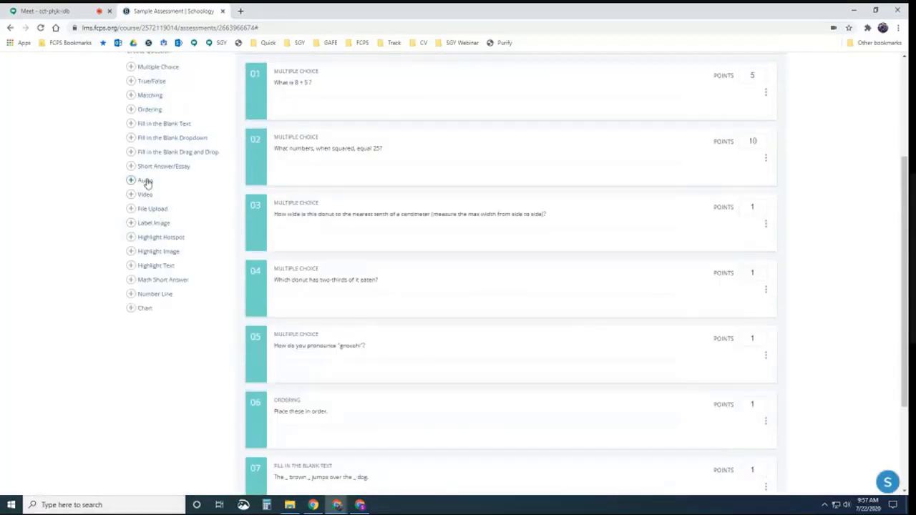
{"action": "left_click", "coordinate": [146, 181]}
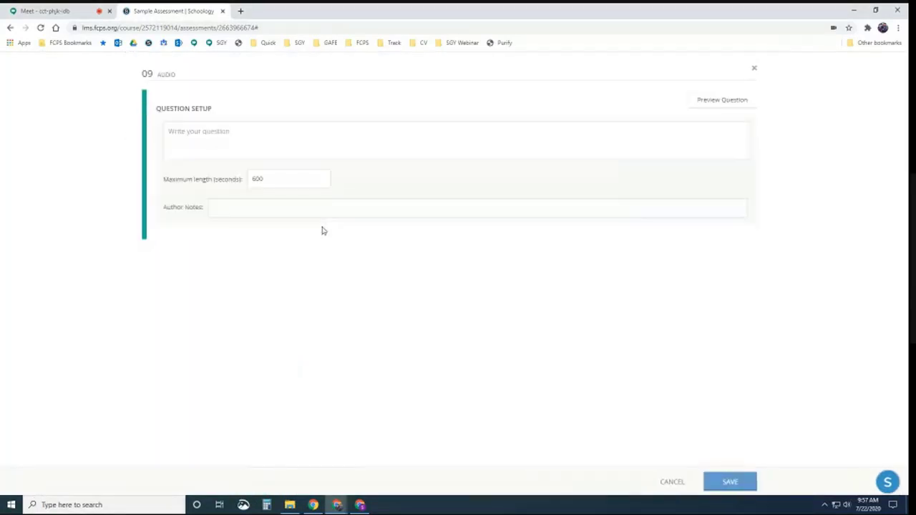
{"action": "left_click", "coordinate": [286, 142]}
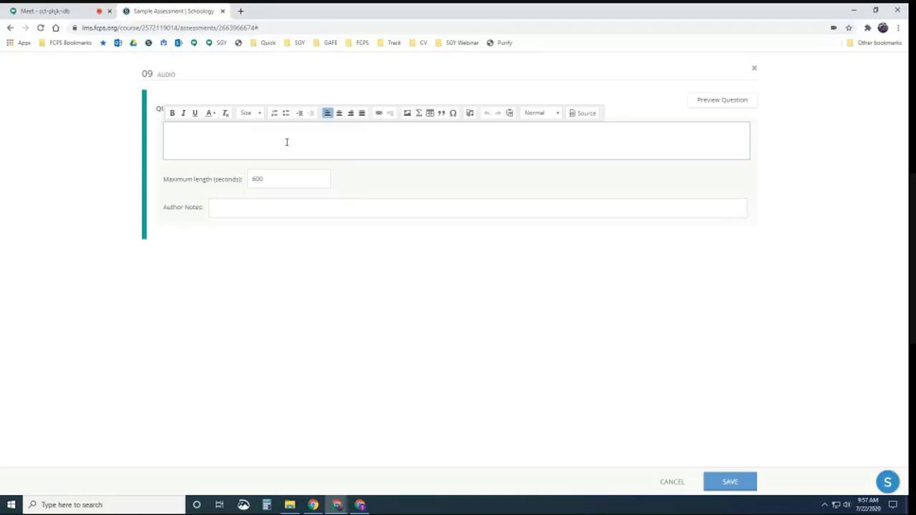
{"action": "type", "text": "Read this passage:"}
{"action": "key", "text": "Return"}
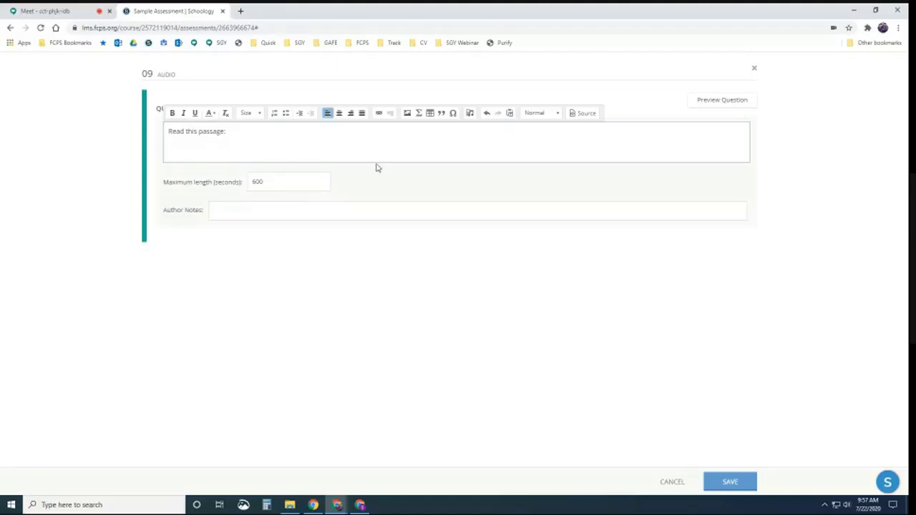
{"action": "left_click", "coordinate": [723, 102]}
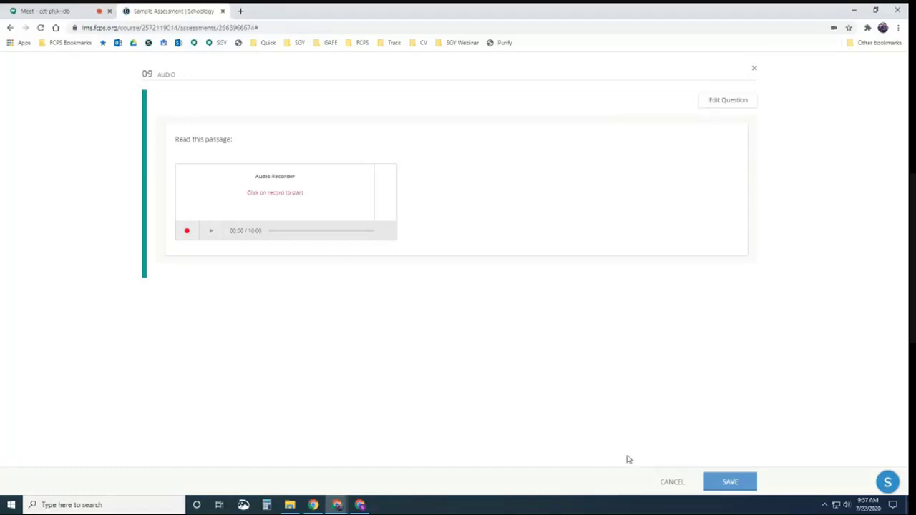
{"action": "left_click", "coordinate": [671, 482]}
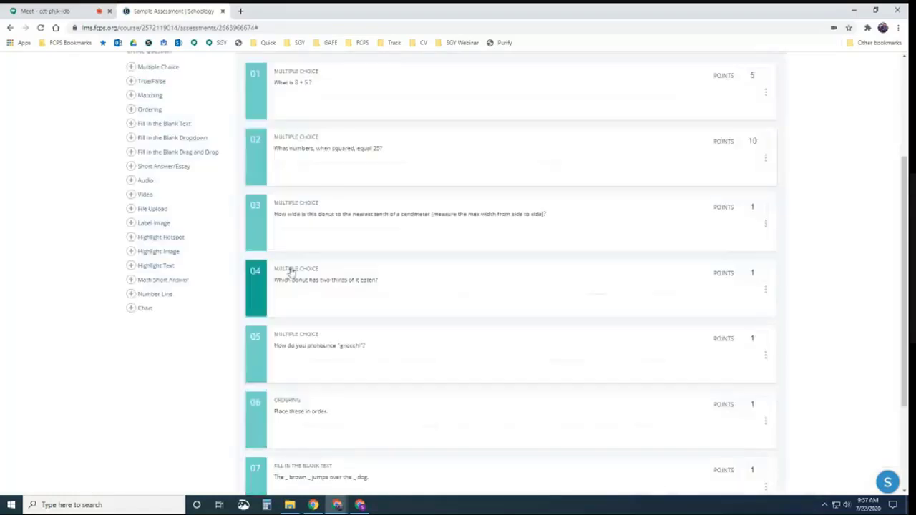
Step: Open a new video question to examine its setup options, and close it without saving
{"action": "left_click", "coordinate": [146, 196]}
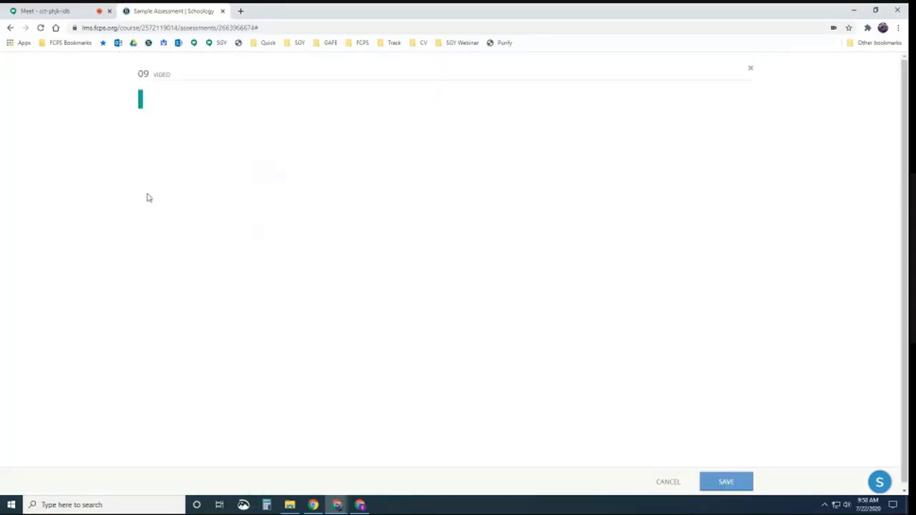
{"action": "left_click", "coordinate": [243, 142]}
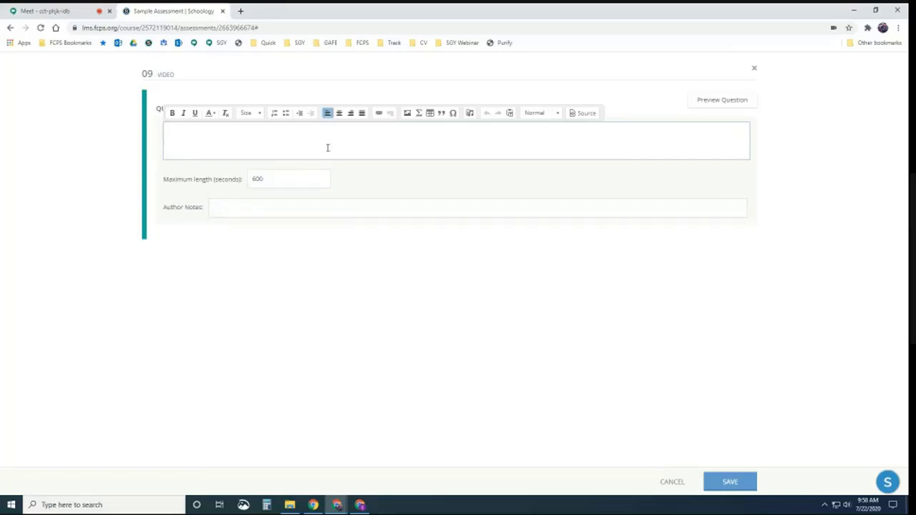
{"action": "left_click", "coordinate": [754, 68]}
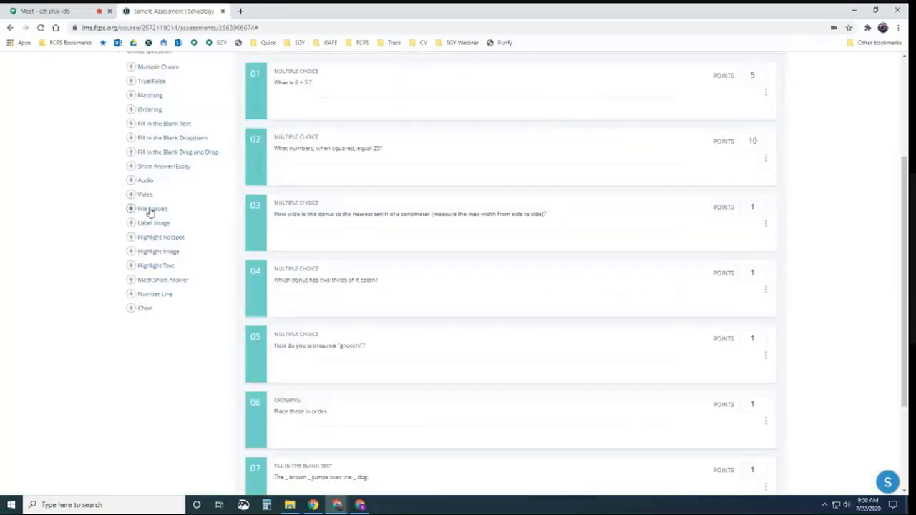
Step: Draft and preview a file upload question with the text "test", and close it without saving
{"action": "left_click", "coordinate": [157, 212]}
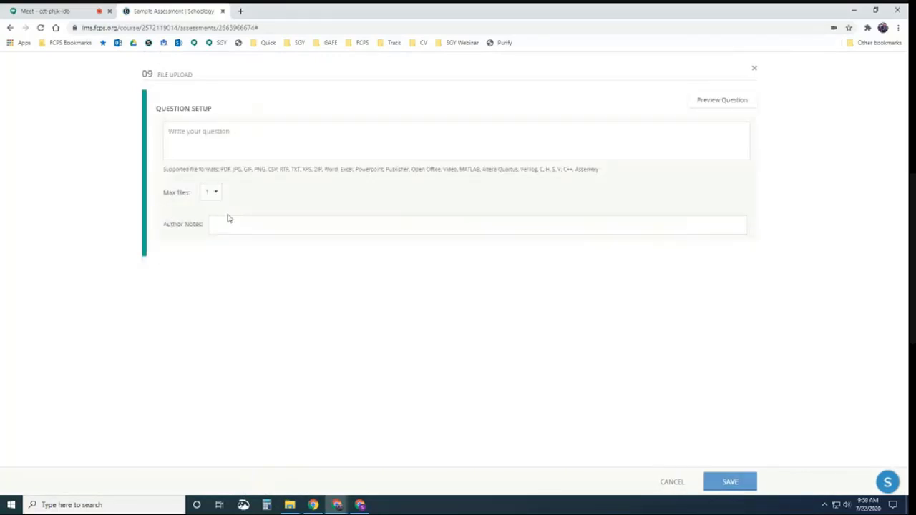
{"action": "left_click", "coordinate": [249, 148]}
{"action": "type", "text": "test"}
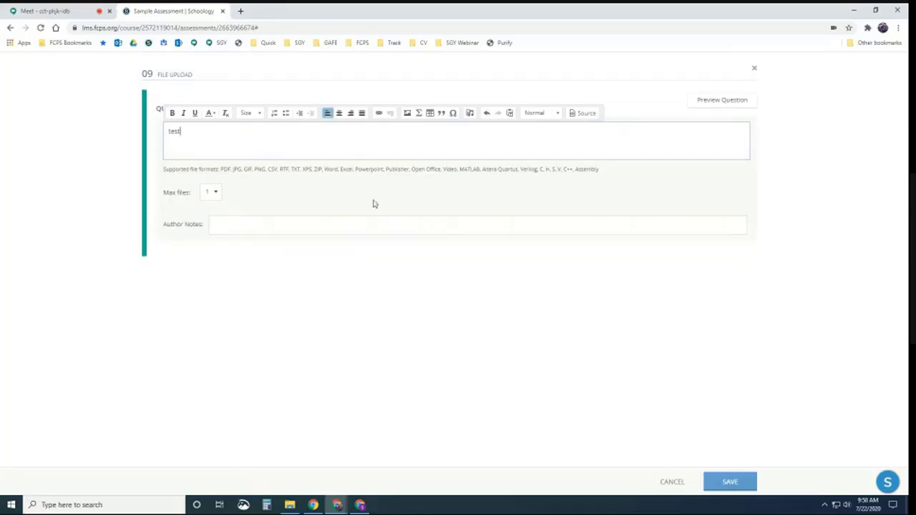
{"action": "left_click", "coordinate": [728, 100]}
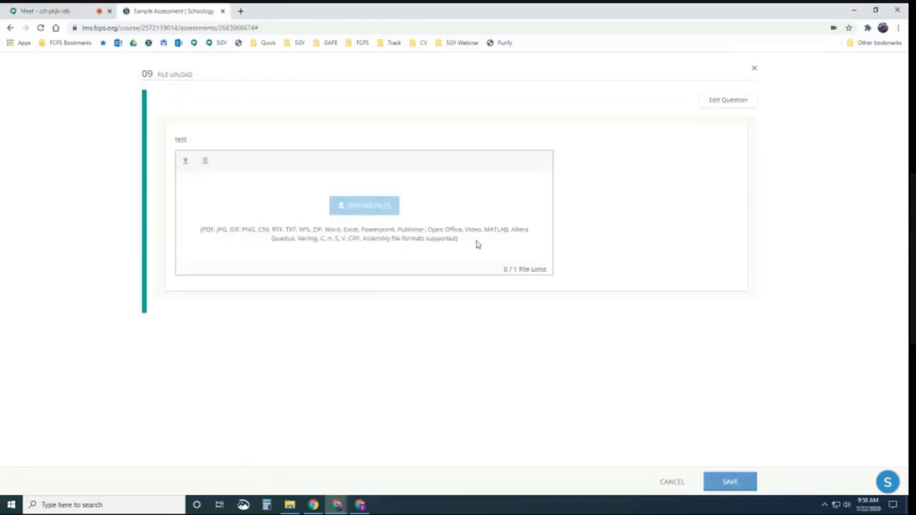
{"action": "left_click", "coordinate": [754, 68]}
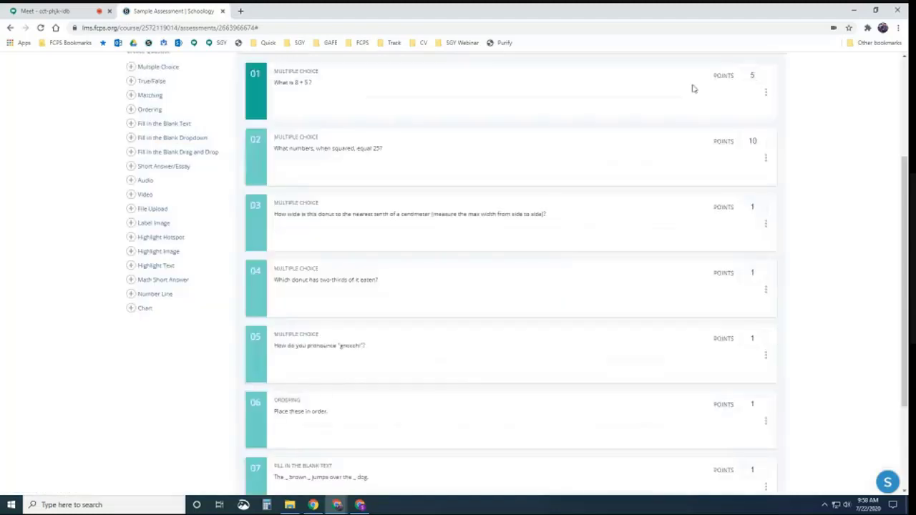
Step: Start a Label Image question with the prompt "Label the parts of the water cycle."
{"action": "left_click", "coordinate": [151, 226]}
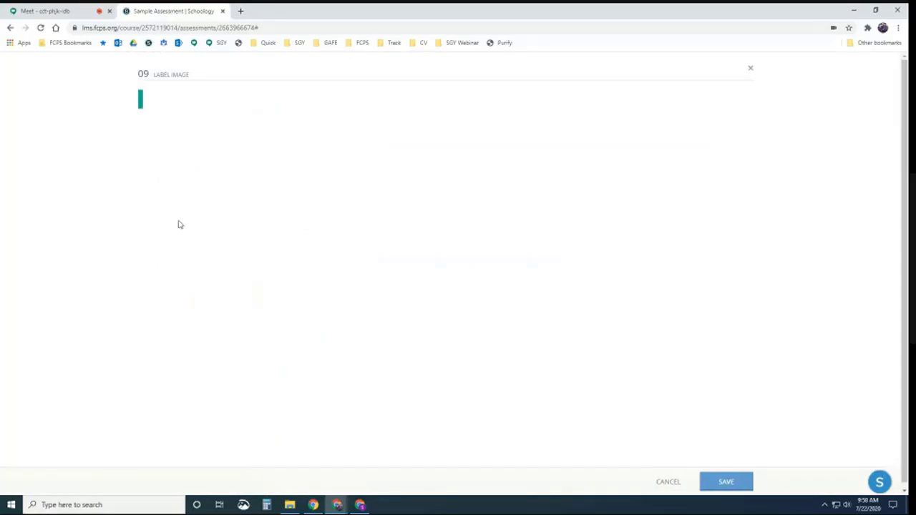
{"action": "left_click", "coordinate": [256, 138]}
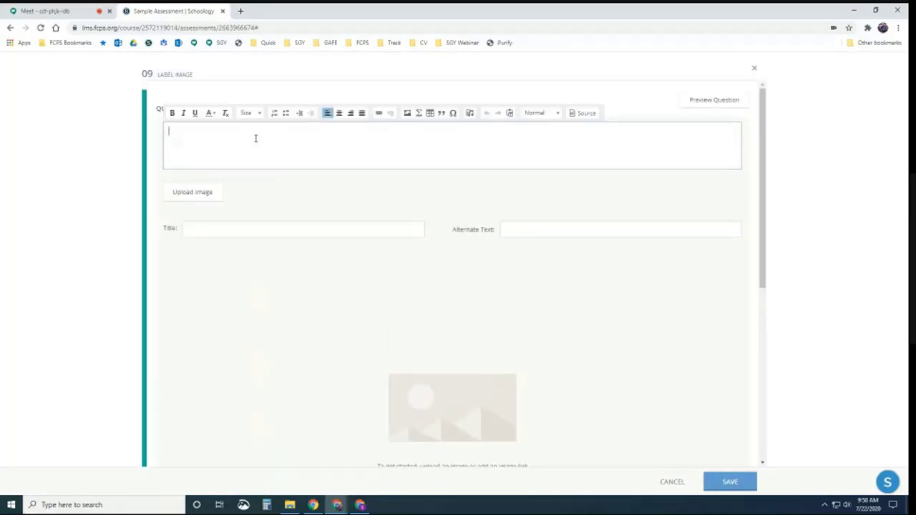
{"action": "type", "text": "Label the parts of the water cycle."}
Step: Upload the Water Cycle image from the Schoology Webinar folder into the label image question
{"action": "left_click", "coordinate": [204, 198]}
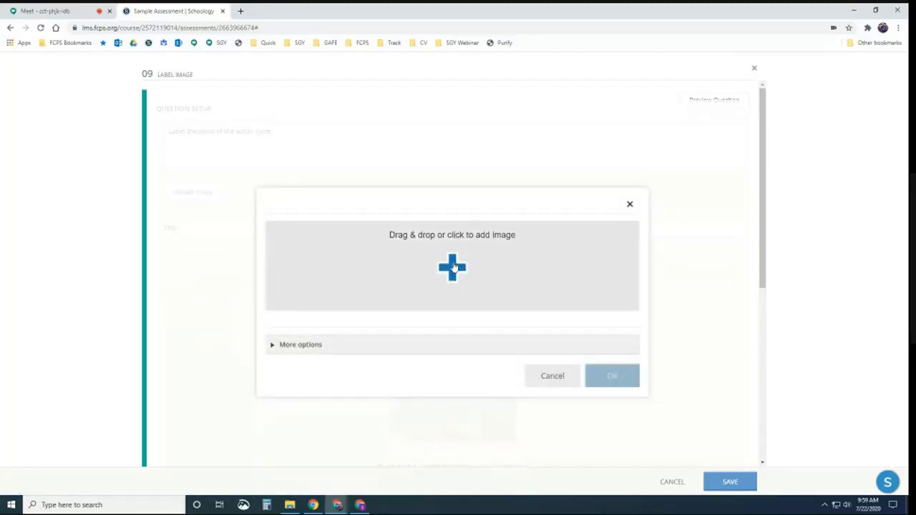
{"action": "left_click", "coordinate": [453, 266]}
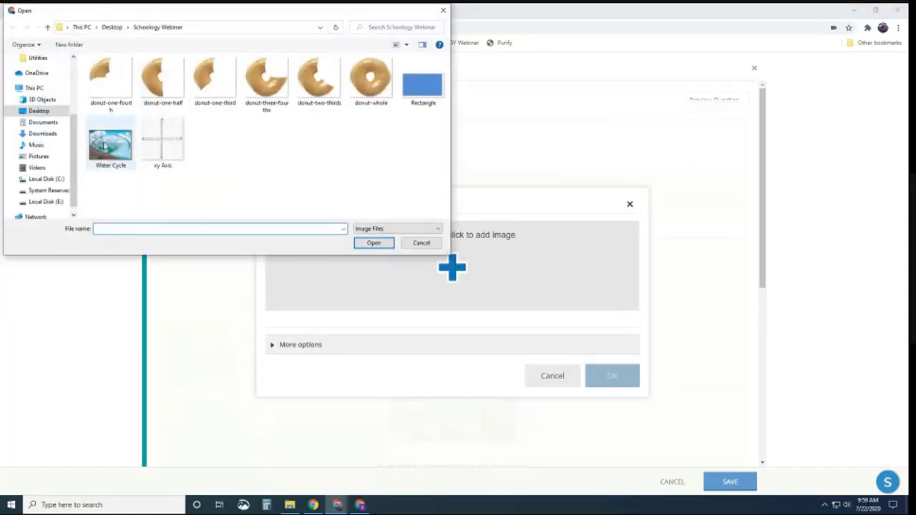
{"action": "left_click", "coordinate": [110, 147]}
{"action": "left_click", "coordinate": [373, 243]}
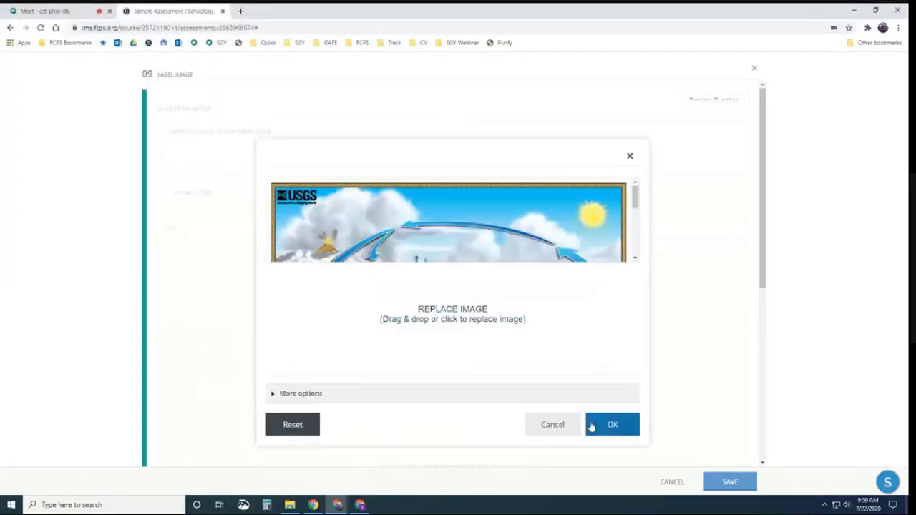
{"action": "left_click", "coordinate": [273, 394]}
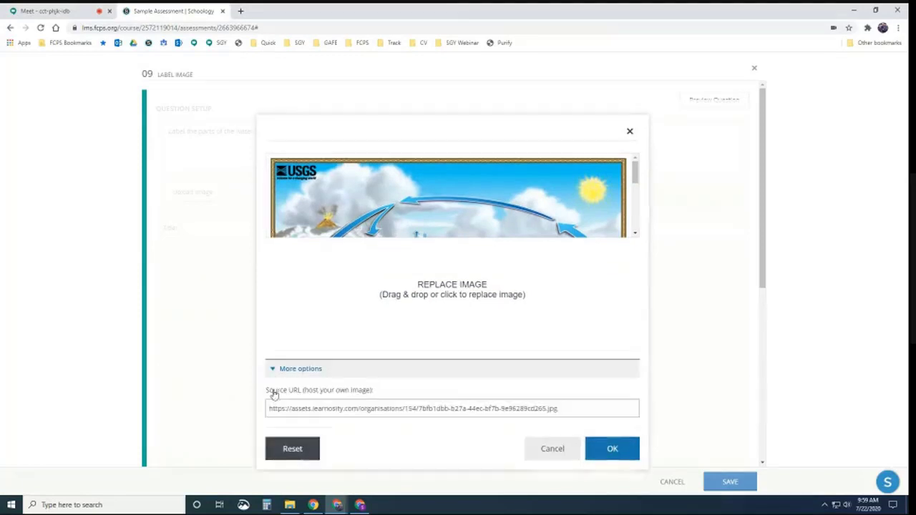
{"action": "left_click", "coordinate": [609, 448]}
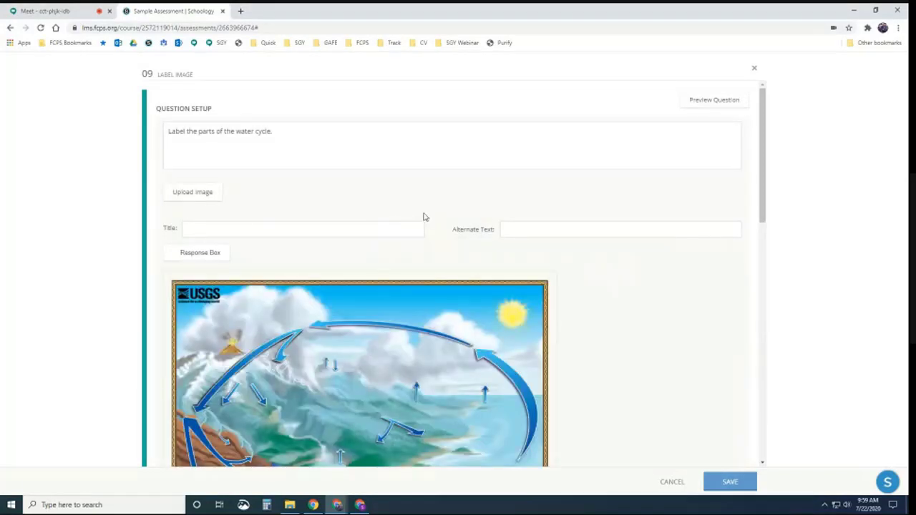
Step: Title the image "Water Cycle" and add a response box to it
{"action": "scroll", "coordinate": [423, 217], "scroll_direction": "down", "scroll_amount": 2}
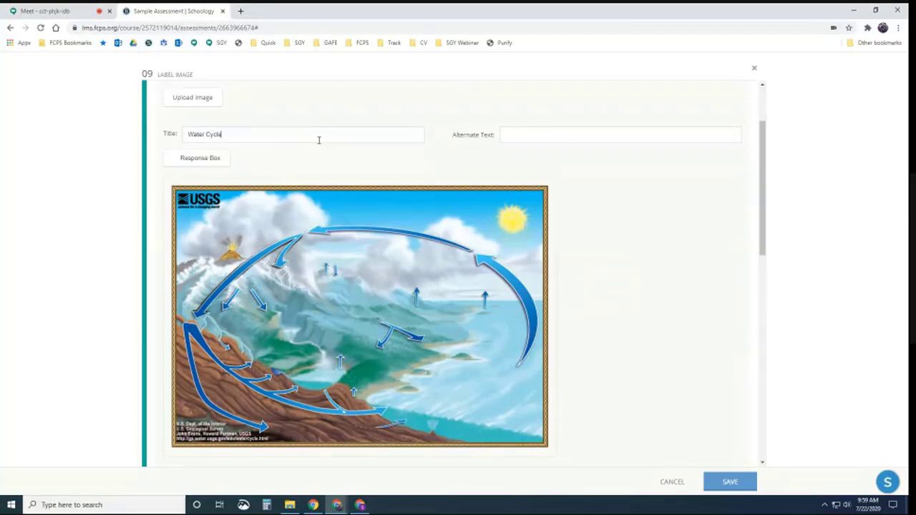
{"action": "left_click", "coordinate": [205, 163]}
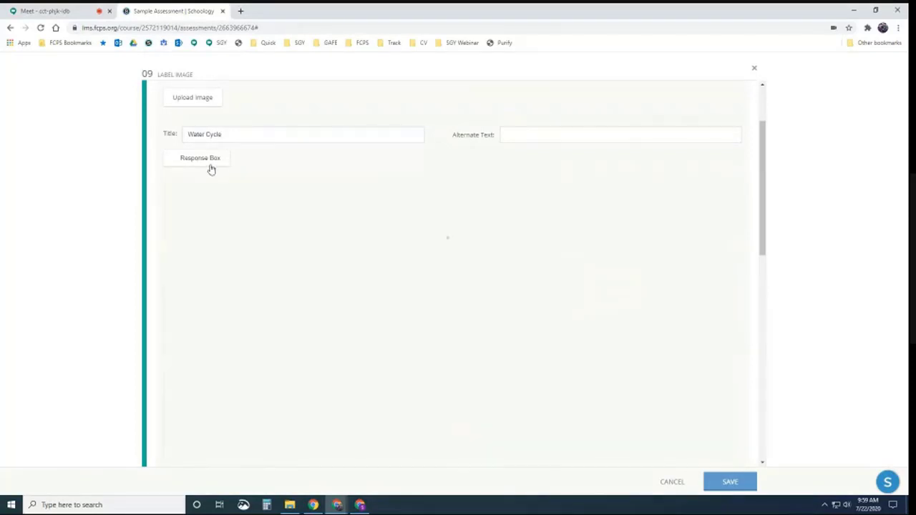
Step: Place three response boxes on the water cycle image: below the volcano, above the upper arrow, and over the ocean
{"action": "left_click_drag", "start_coordinate": [199, 202], "coordinate": [267, 278]}
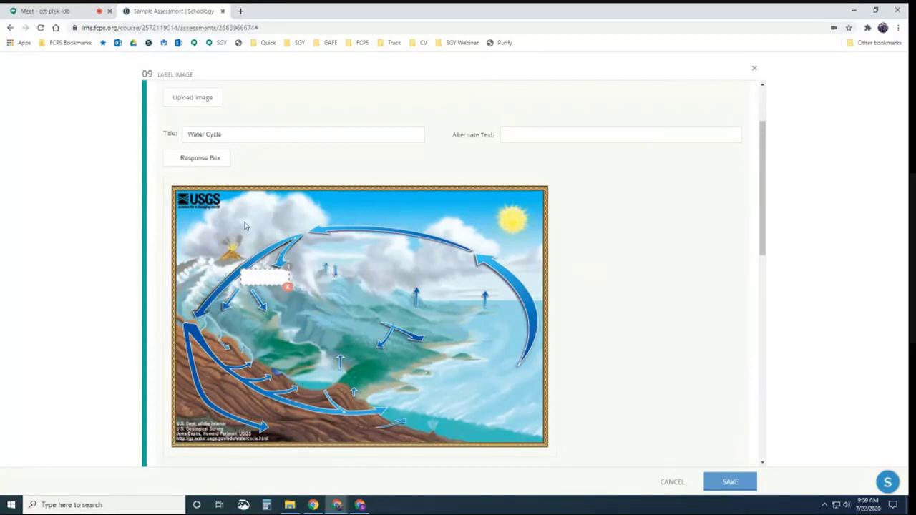
{"action": "left_click", "coordinate": [205, 158]}
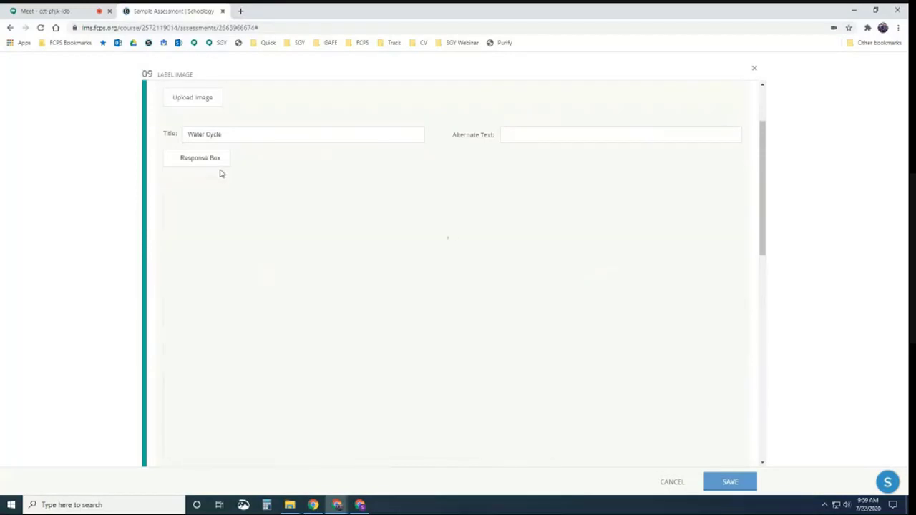
{"action": "left_click_drag", "start_coordinate": [300, 207], "coordinate": [415, 220]}
{"action": "left_click", "coordinate": [218, 161]}
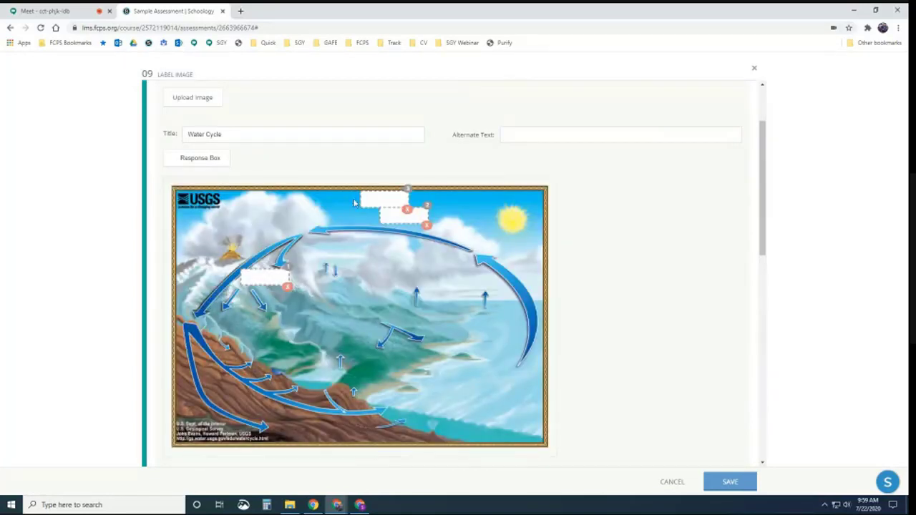
{"action": "left_click_drag", "start_coordinate": [366, 193], "coordinate": [449, 320]}
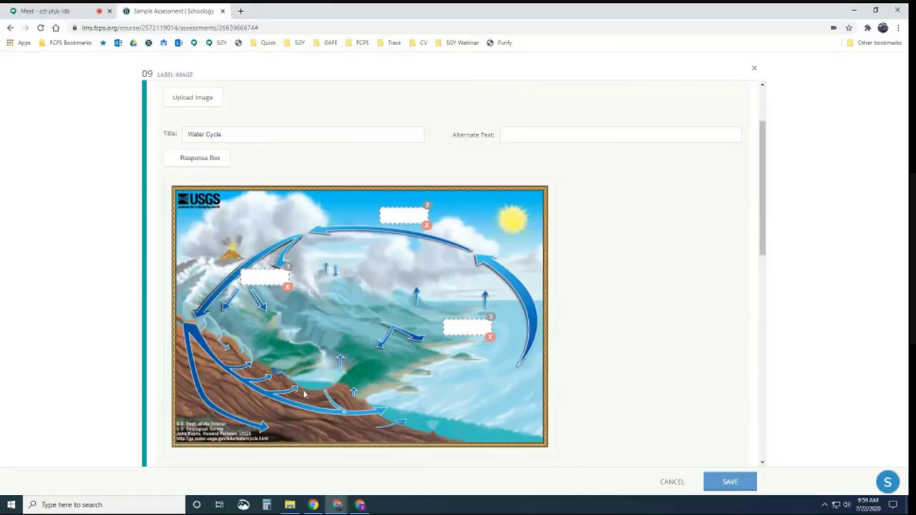
Step: Add four blank answer options to the possible responses
{"action": "scroll", "coordinate": [330, 382], "scroll_direction": "down", "scroll_amount": 2}
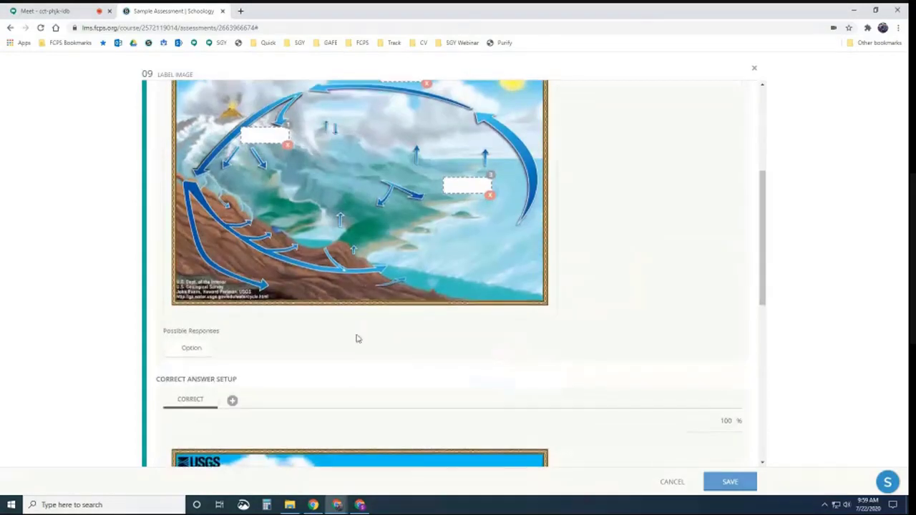
{"action": "left_click", "coordinate": [191, 348]}
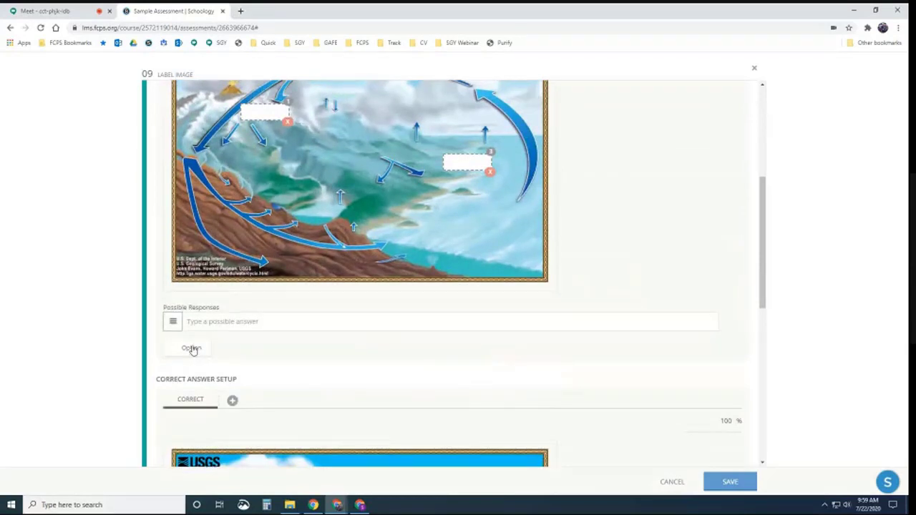
{"action": "left_click", "coordinate": [191, 348]}
{"action": "left_click", "coordinate": [191, 349]}
{"action": "left_click", "coordinate": [191, 349]}
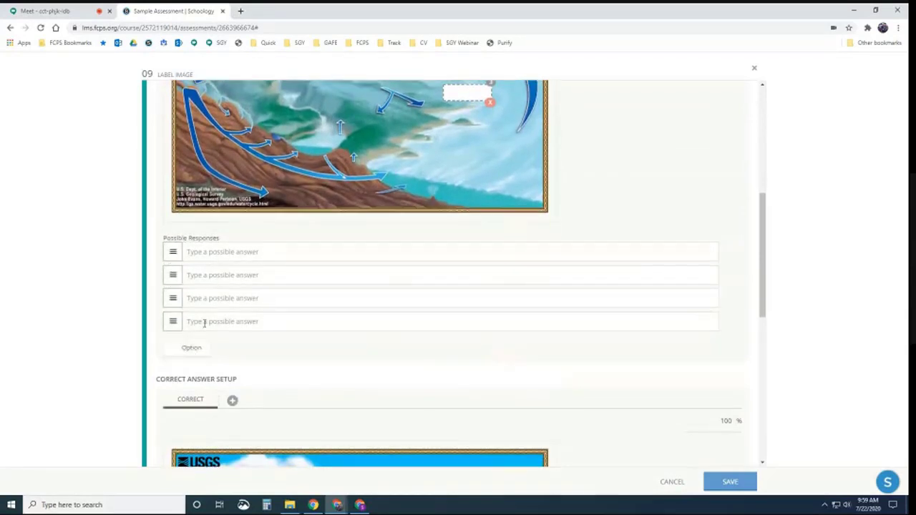
Step: Fill the first three possible responses with Precipitation, Condensation and Evaporation, and delete the unused fourth option
{"action": "left_click", "coordinate": [221, 253]}
{"action": "type", "text": "Prec"}
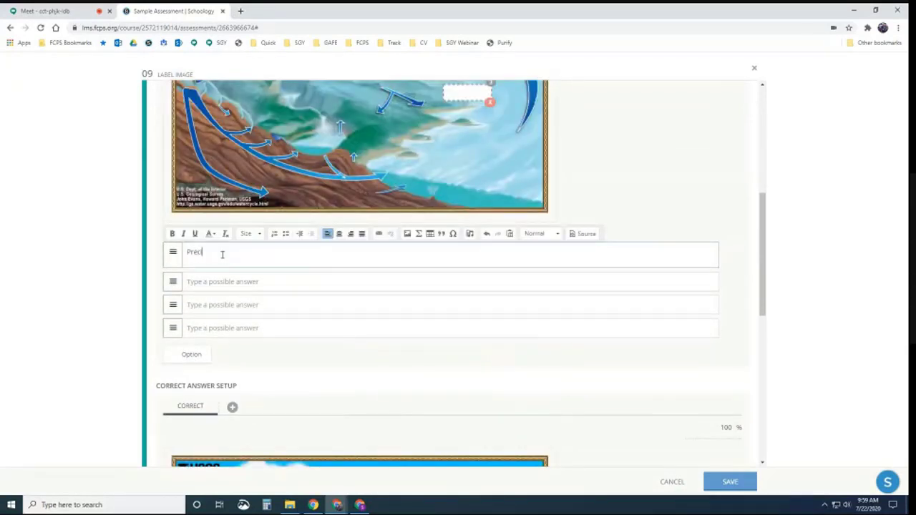
{"action": "type", "text": "ipitation"}
{"action": "left_click", "coordinate": [222, 281]}
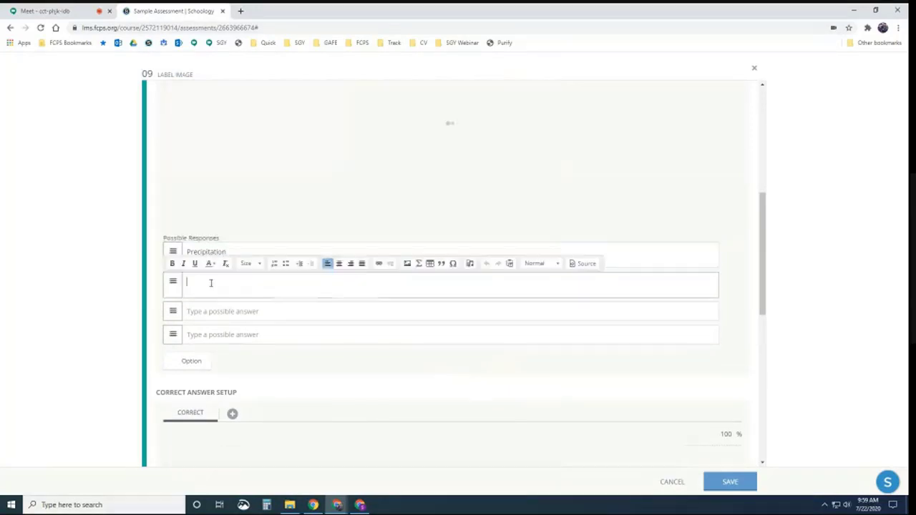
{"action": "type", "text": "Condensation"}
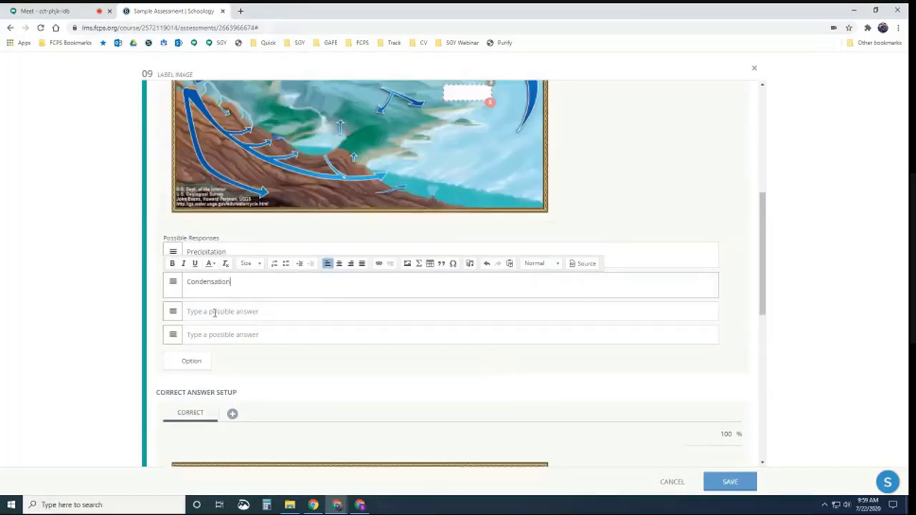
{"action": "left_click", "coordinate": [214, 313]}
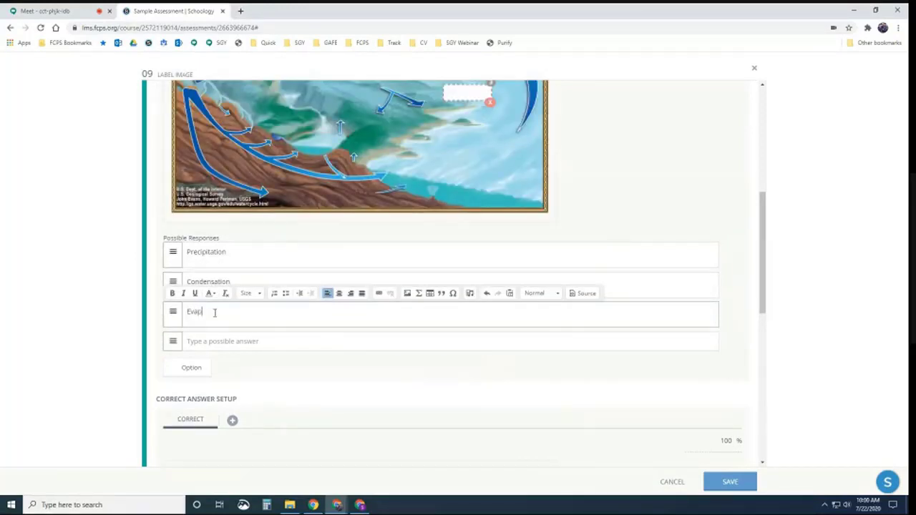
{"action": "left_click", "coordinate": [244, 369]}
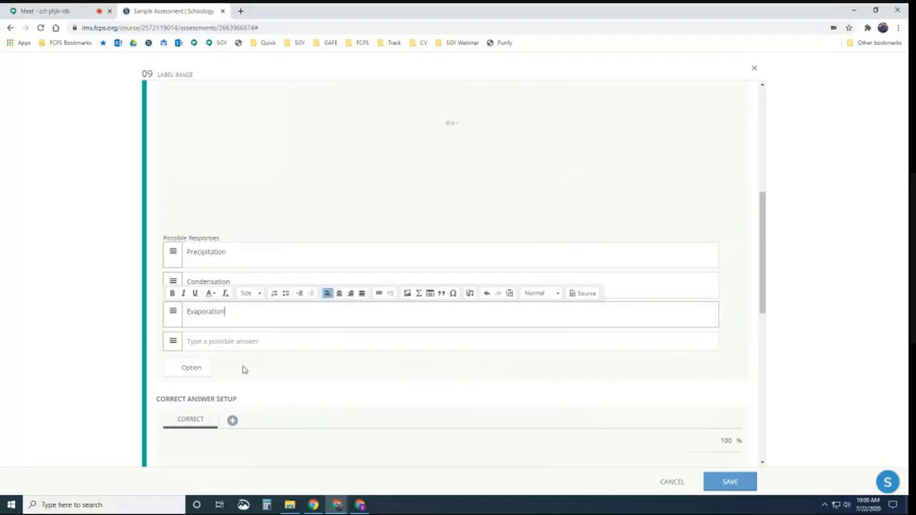
{"action": "left_click", "coordinate": [731, 347]}
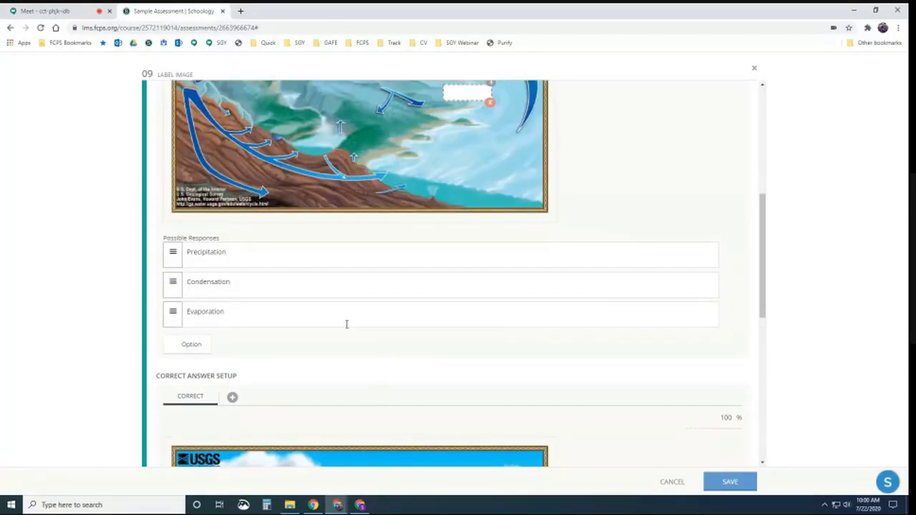
Step: Set the correct answers by placing Precipitation below the volcano, Condensation above the upper arrow, and Evaporation over the ocean
{"action": "scroll", "coordinate": [346, 324], "scroll_direction": "down", "scroll_amount": 5}
{"action": "left_click_drag", "start_coordinate": [315, 354], "coordinate": [275, 159]}
{"action": "left_click_drag", "start_coordinate": [334, 354], "coordinate": [402, 195]}
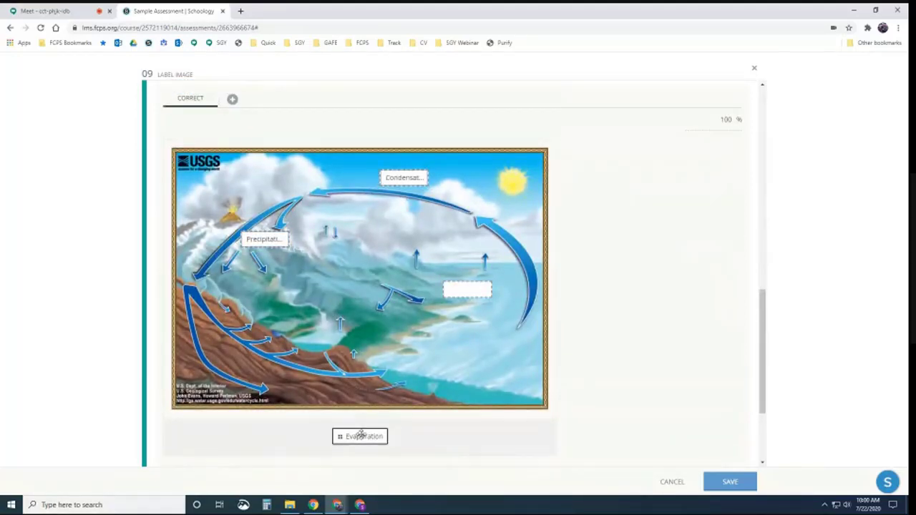
{"action": "left_click_drag", "start_coordinate": [362, 435], "coordinate": [467, 289]}
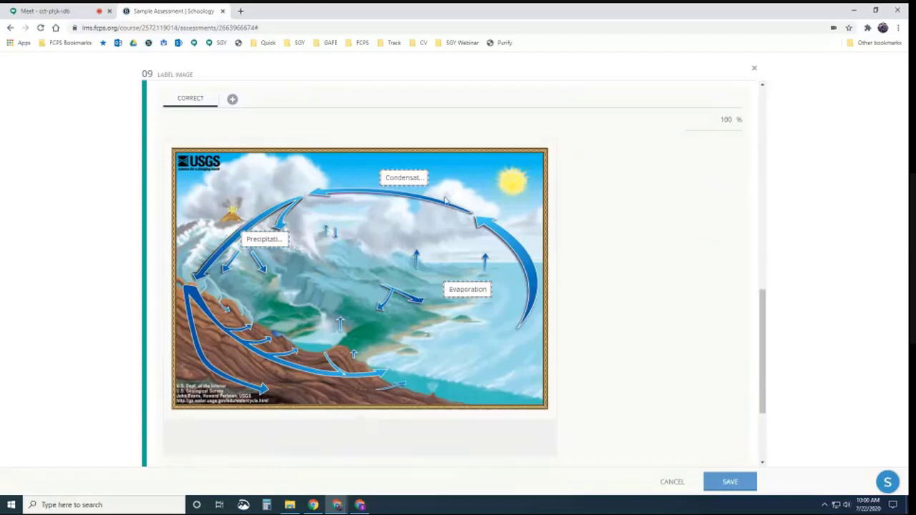
Step: Set the width of all response boxes to 150px in the additional setup options
{"action": "scroll", "coordinate": [510, 206], "scroll_direction": "down", "scroll_amount": 2}
{"action": "scroll", "coordinate": [345, 332], "scroll_direction": "down", "scroll_amount": 1}
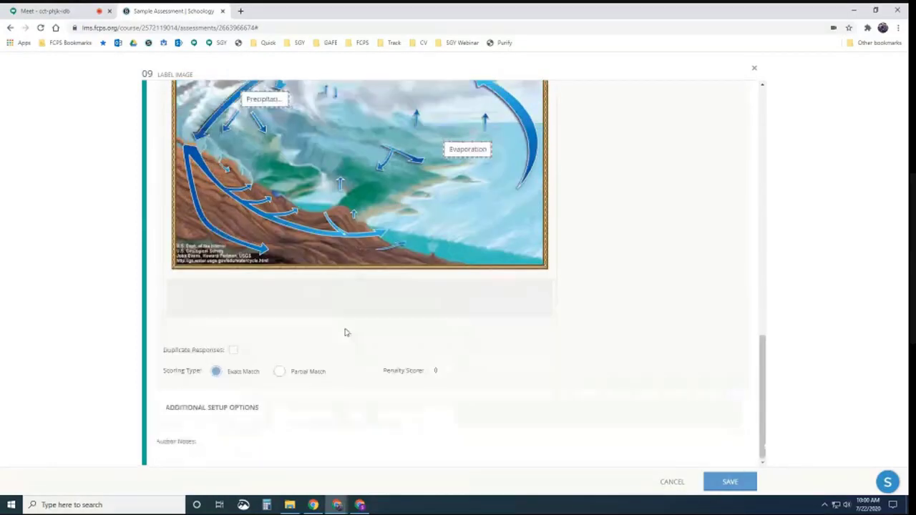
{"action": "scroll", "coordinate": [240, 339], "scroll_direction": "up", "scroll_amount": 1}
{"action": "scroll", "coordinate": [240, 340], "scroll_direction": "down", "scroll_amount": 1}
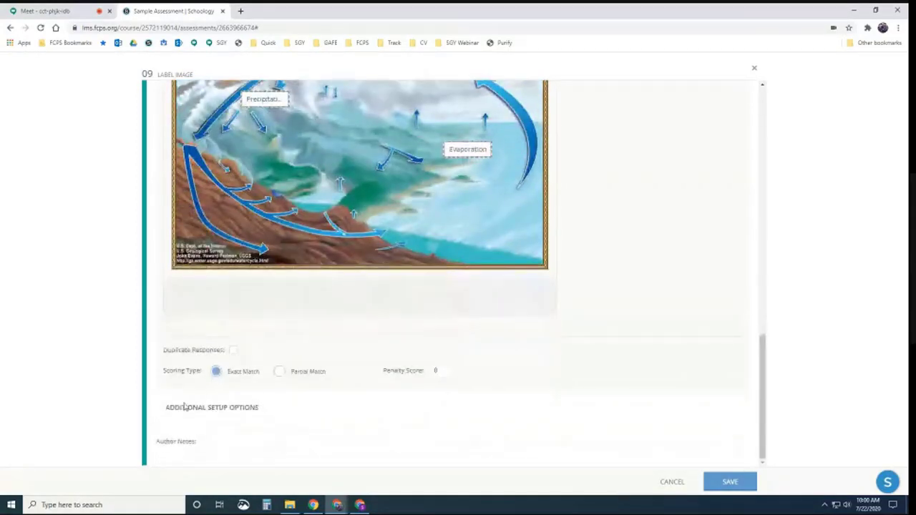
{"action": "left_click", "coordinate": [206, 410]}
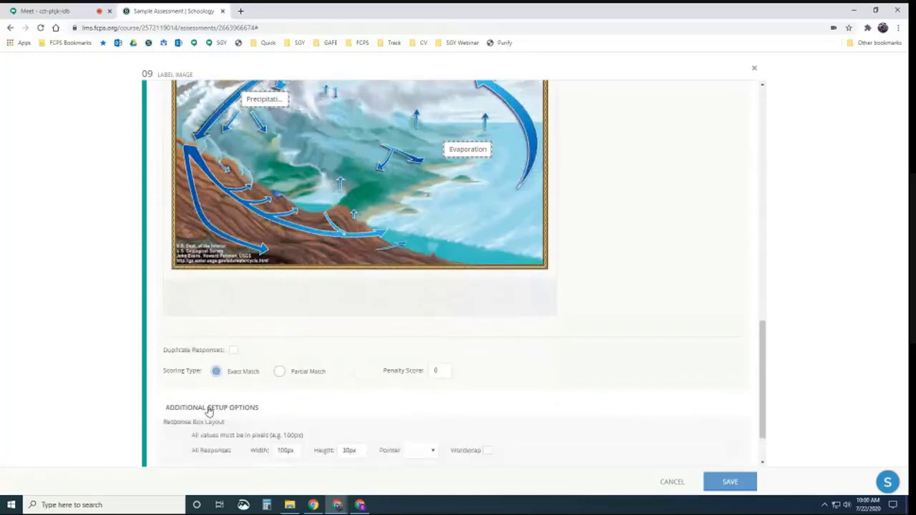
{"action": "scroll", "coordinate": [390, 401], "scroll_direction": "down", "scroll_amount": 2}
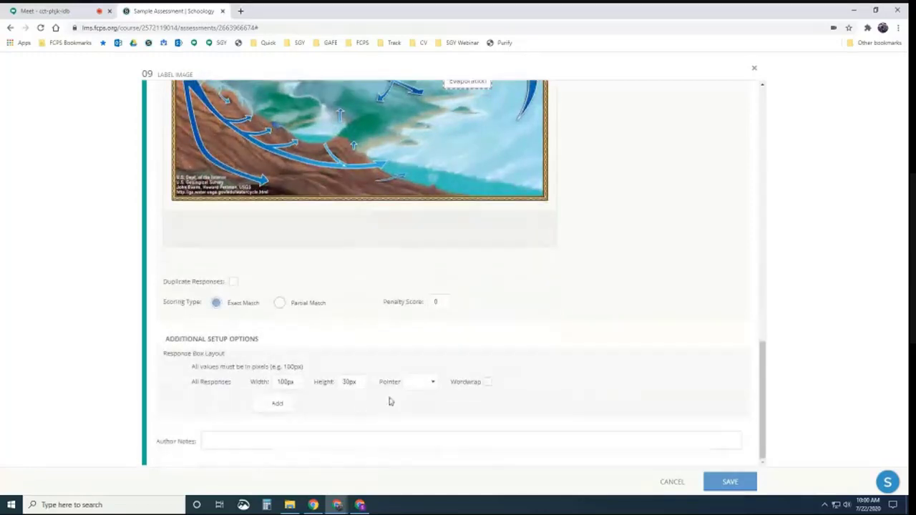
{"action": "double_click", "coordinate": [285, 382]}
{"action": "type", "text": "150px"}
{"action": "scroll", "coordinate": [593, 321], "scroll_direction": "up", "scroll_amount": 2}
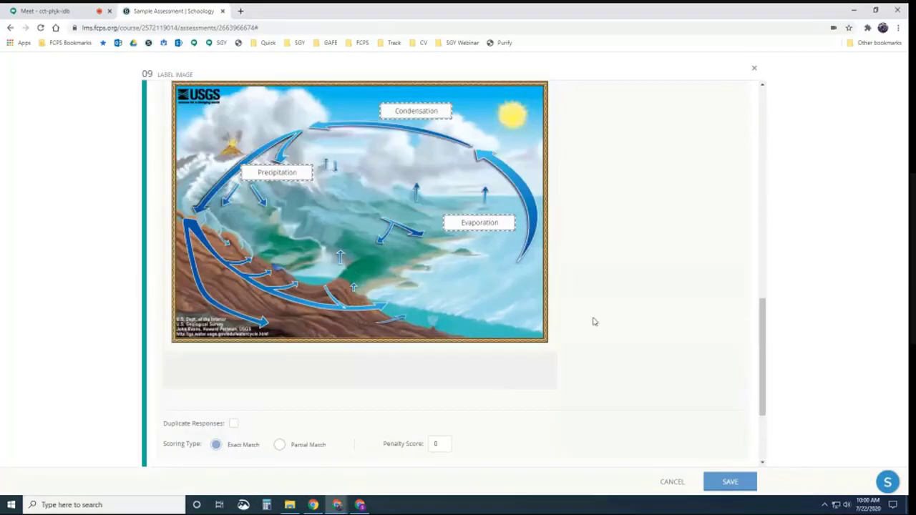
Step: Set the pointer of all response boxes to top and check how the labels sit on the image
{"action": "scroll", "coordinate": [425, 179], "scroll_direction": "down", "scroll_amount": 2}
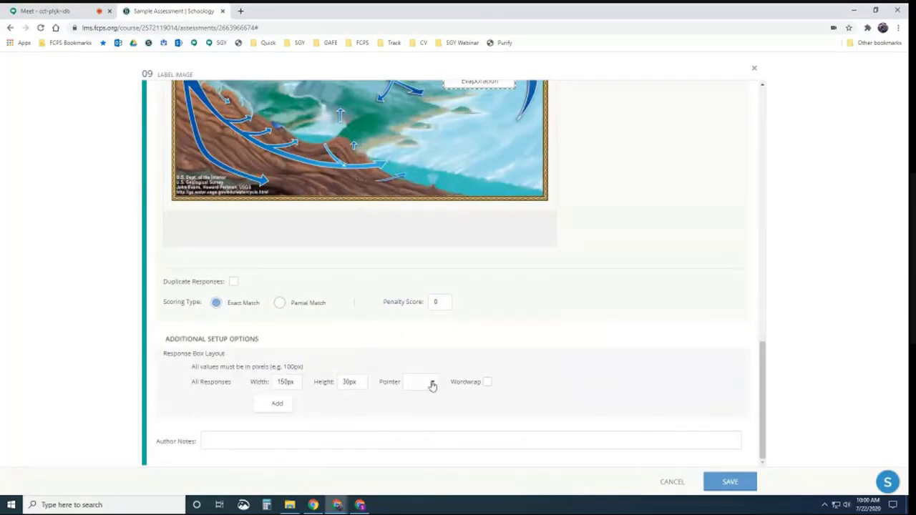
{"action": "scroll", "coordinate": [459, 377], "scroll_direction": "up", "scroll_amount": 1}
{"action": "scroll", "coordinate": [458, 380], "scroll_direction": "up", "scroll_amount": 1}
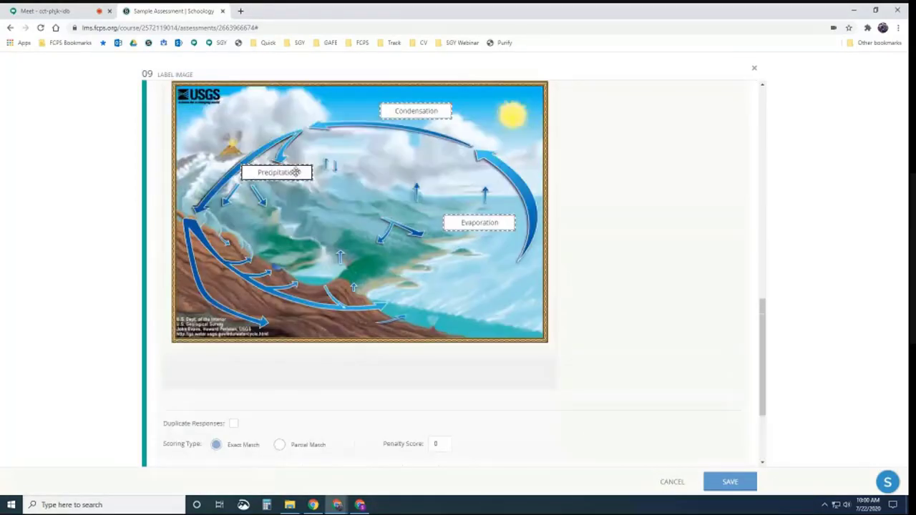
{"action": "scroll", "coordinate": [444, 437], "scroll_direction": "down", "scroll_amount": 1}
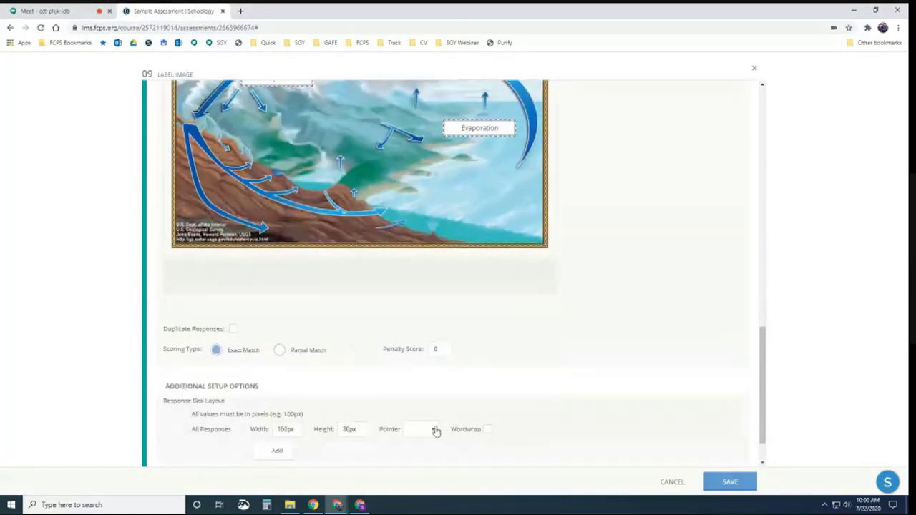
{"action": "left_click", "coordinate": [433, 429]}
{"action": "left_click", "coordinate": [419, 462]}
{"action": "scroll", "coordinate": [570, 315], "scroll_direction": "up", "scroll_amount": 1}
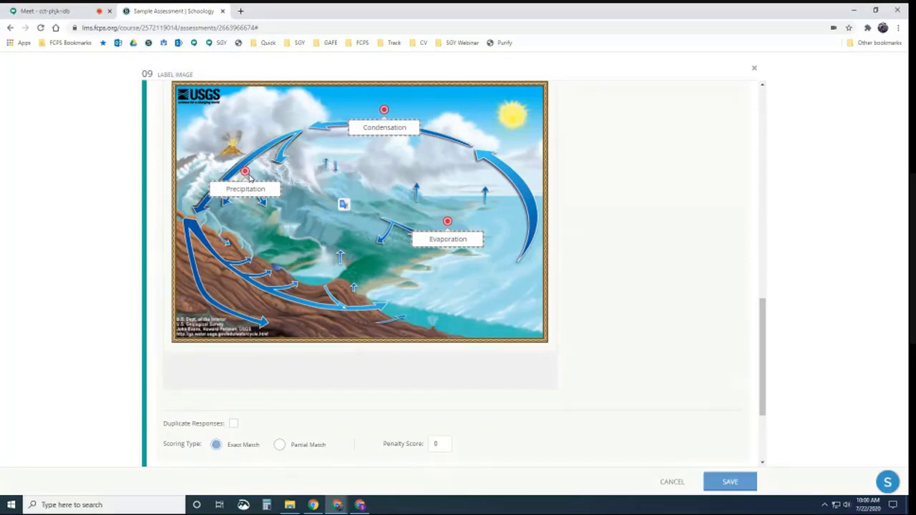
Step: Set the pointer of all response boxes to none
{"action": "scroll", "coordinate": [642, 198], "scroll_direction": "down", "scroll_amount": 2}
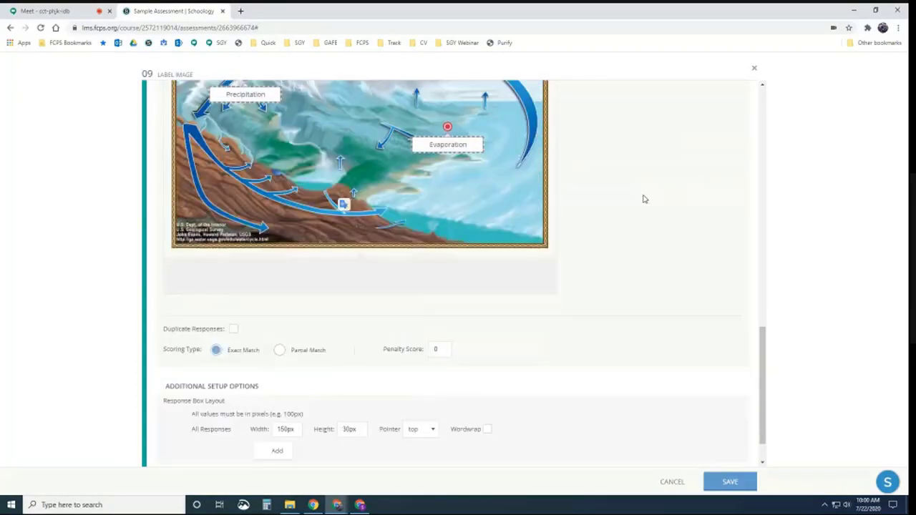
{"action": "left_click", "coordinate": [426, 431]}
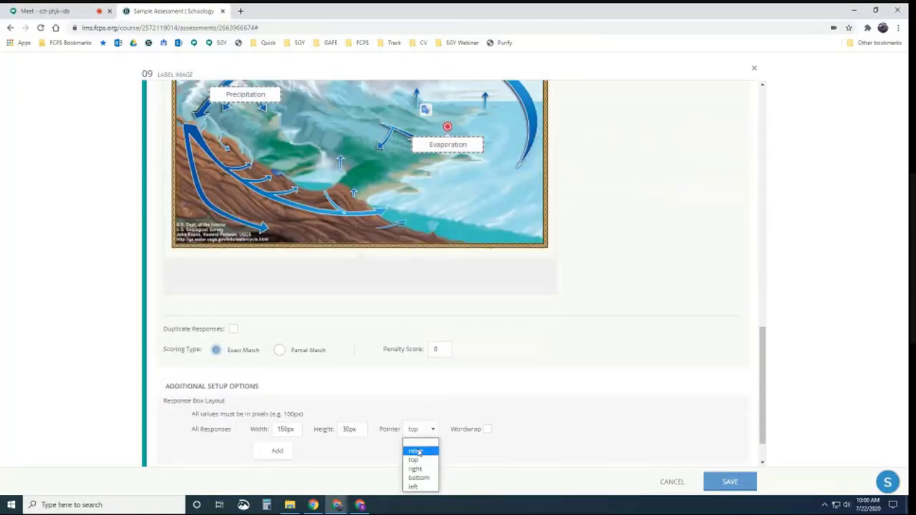
{"action": "left_click", "coordinate": [417, 452]}
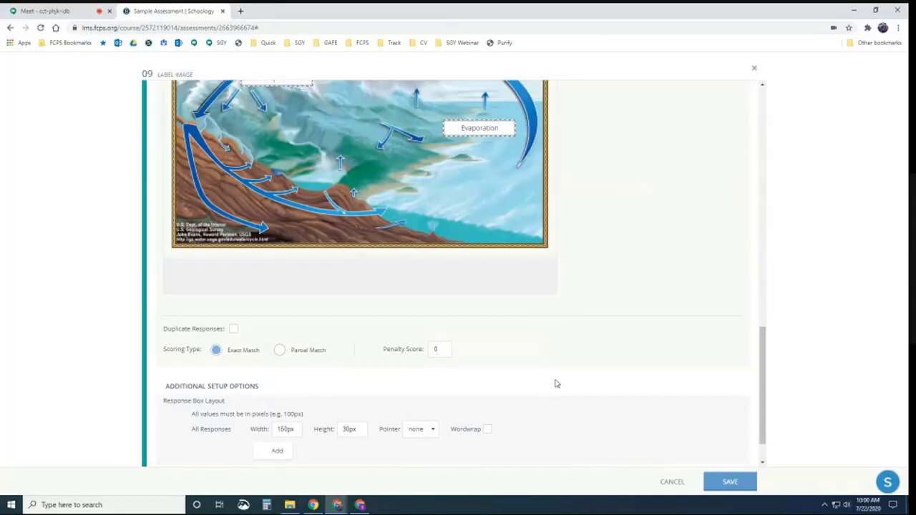
Step: Review the possible responses and save the water cycle Label Image question
{"action": "scroll", "coordinate": [556, 384], "scroll_direction": "up", "scroll_amount": 1}
{"action": "scroll", "coordinate": [605, 354], "scroll_direction": "up", "scroll_amount": 7}
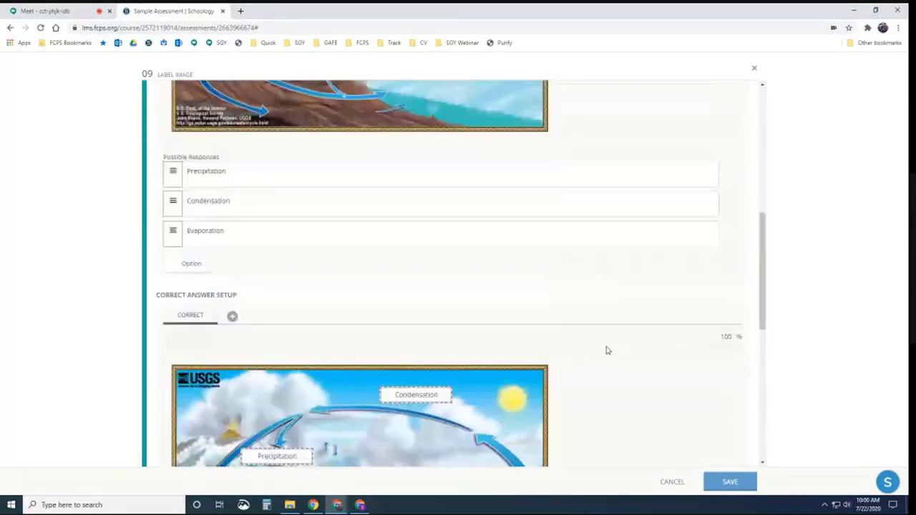
{"action": "scroll", "coordinate": [605, 355], "scroll_direction": "down", "scroll_amount": 3}
{"action": "left_click", "coordinate": [732, 486]}
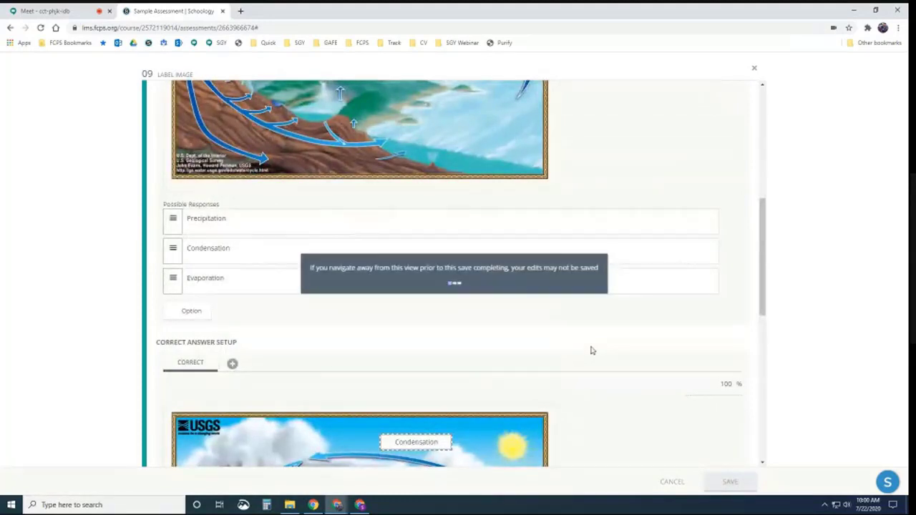
{"action": "scroll", "coordinate": [591, 352], "scroll_direction": "down", "scroll_amount": 3}
Step: Reopen the water cycle question, preview it by placing the Precipitation and Condensation labels, and close it without saving
{"action": "left_click", "coordinate": [360, 407]}
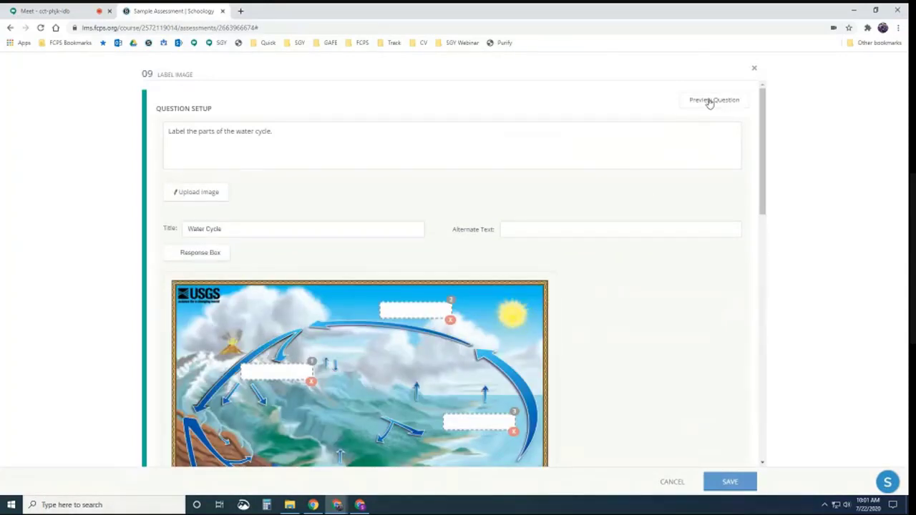
{"action": "left_click", "coordinate": [709, 102]}
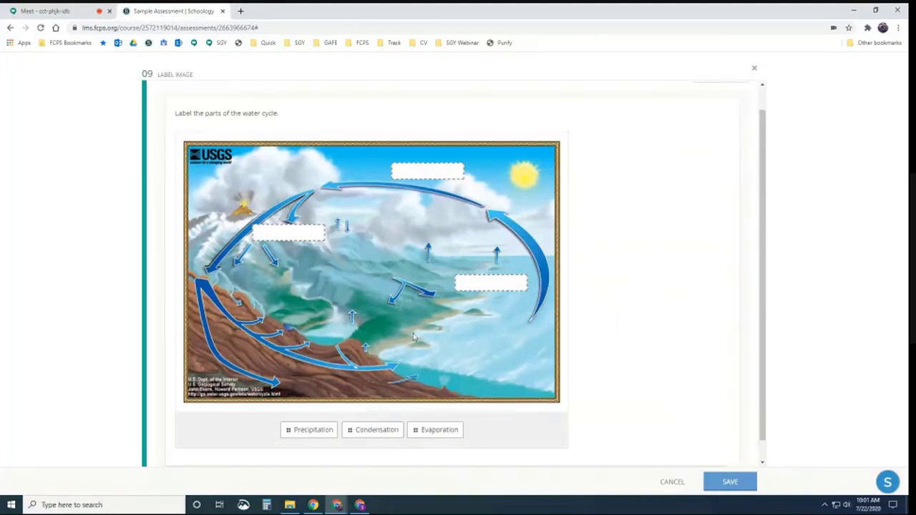
{"action": "left_click_drag", "start_coordinate": [317, 456], "coordinate": [290, 241]}
{"action": "left_click_drag", "start_coordinate": [342, 435], "coordinate": [435, 192]}
{"action": "scroll", "coordinate": [688, 269], "scroll_direction": "down", "scroll_amount": 1}
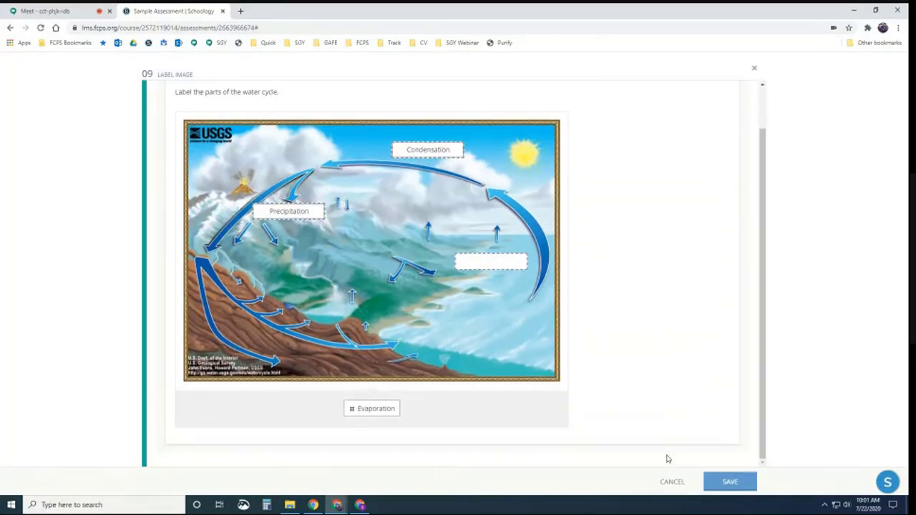
{"action": "left_click", "coordinate": [672, 482]}
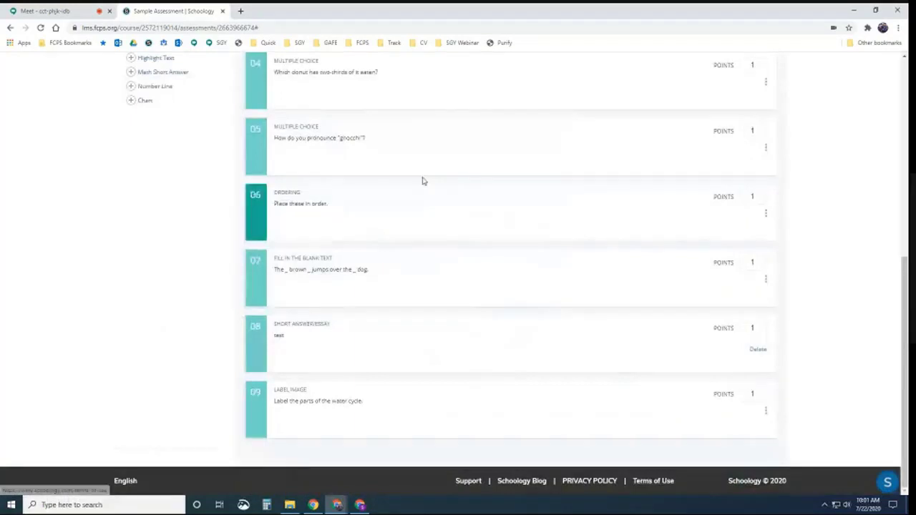
Step: Create a Highlight Hotspot question and enter "Which is water?" as the question text
{"action": "scroll", "coordinate": [247, 151], "scroll_direction": "up", "scroll_amount": 2}
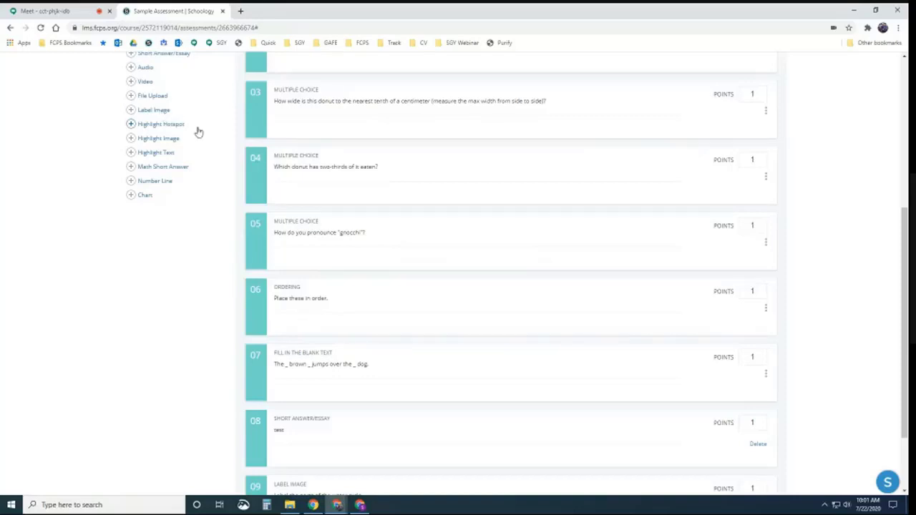
{"action": "left_click", "coordinate": [162, 124]}
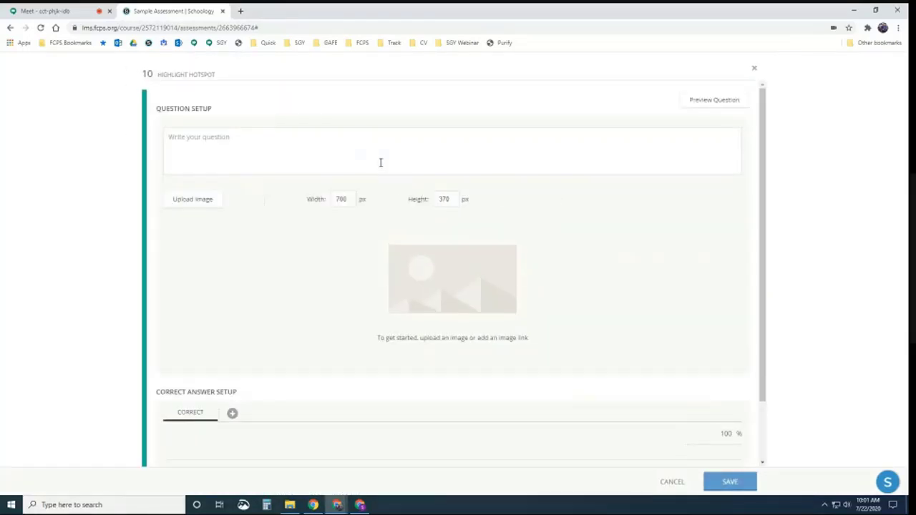
{"action": "left_click", "coordinate": [238, 143]}
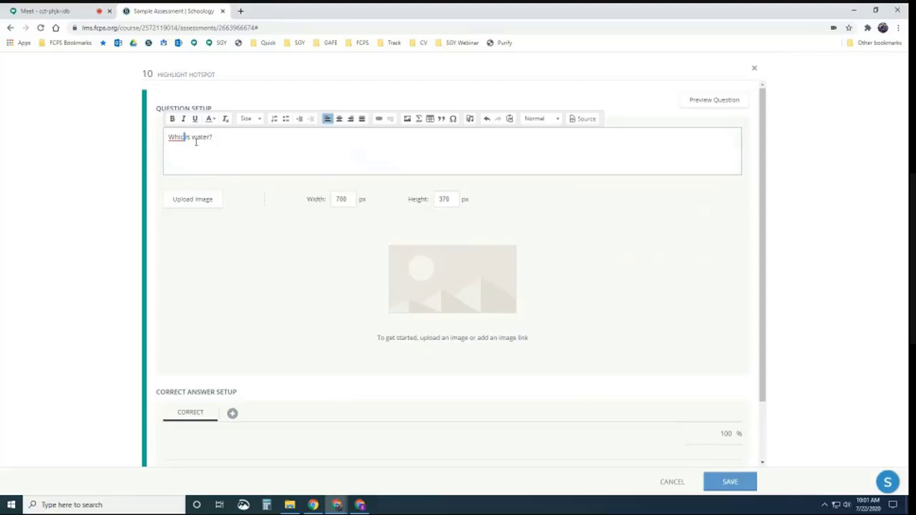
{"action": "type", "text": "h"}
Step: Upload the Water Cycle picture as the image of the hotspot question
{"action": "left_click", "coordinate": [200, 204]}
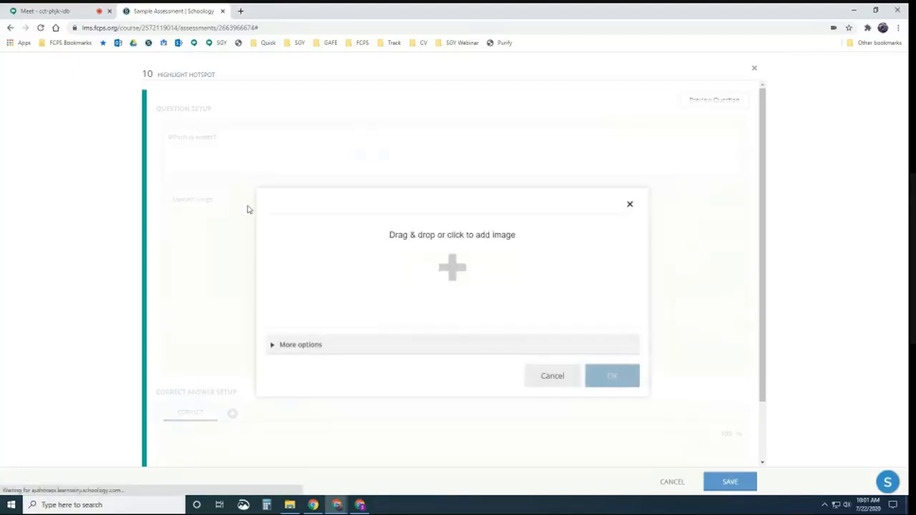
{"action": "left_click", "coordinate": [449, 285]}
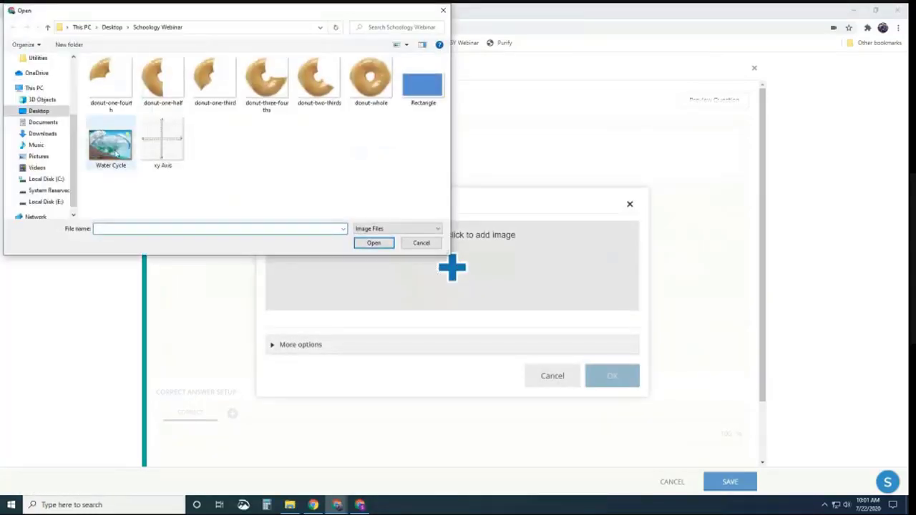
{"action": "left_click", "coordinate": [374, 242]}
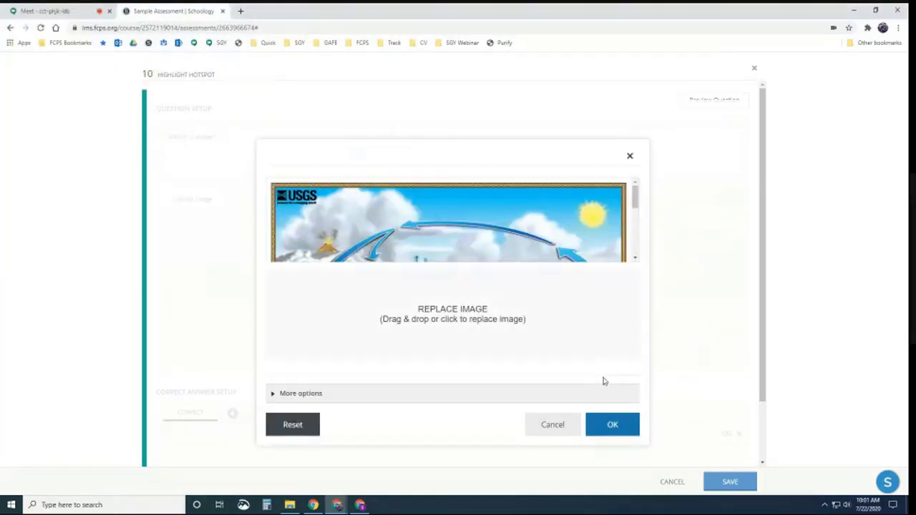
{"action": "left_click", "coordinate": [612, 426]}
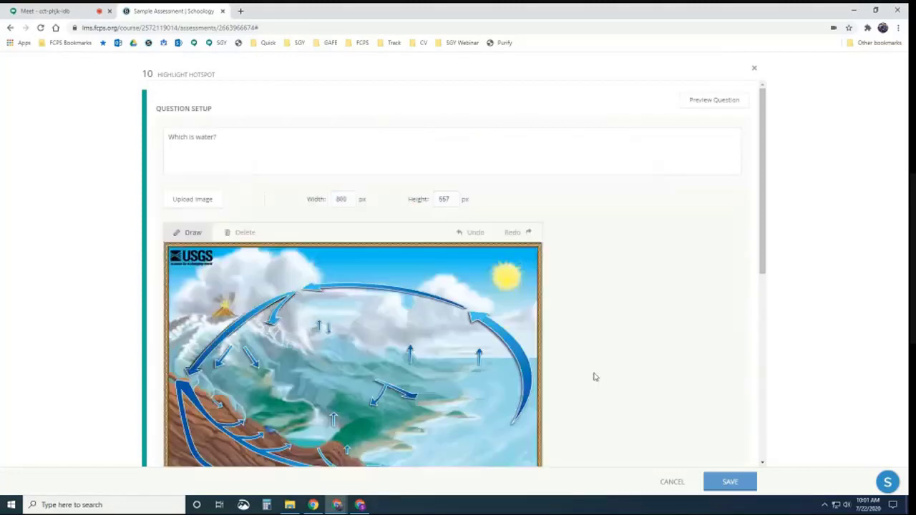
Step: Draw a polygon hotspot around the sun in the water cycle image
{"action": "scroll", "coordinate": [612, 317], "scroll_direction": "down", "scroll_amount": 2}
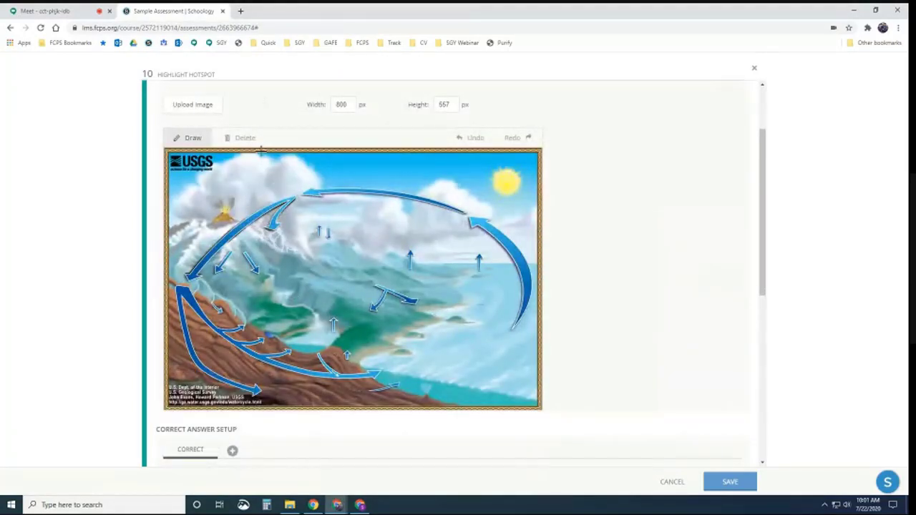
{"action": "left_click", "coordinate": [194, 141]}
{"action": "left_click", "coordinate": [490, 194]}
{"action": "left_click", "coordinate": [514, 199]}
{"action": "left_click", "coordinate": [525, 188]}
{"action": "left_click", "coordinate": [520, 171]}
{"action": "left_click", "coordinate": [494, 170]}
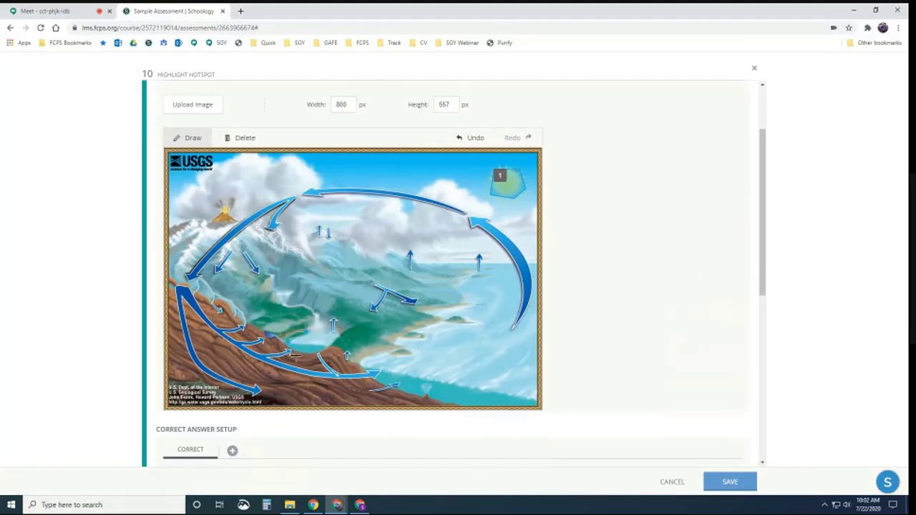
Step: Outline the small lake beside the brown slope as a second hotspot
{"action": "left_click", "coordinate": [321, 350]}
{"action": "left_click", "coordinate": [333, 334]}
{"action": "left_click", "coordinate": [327, 327]}
{"action": "left_click", "coordinate": [306, 332]}
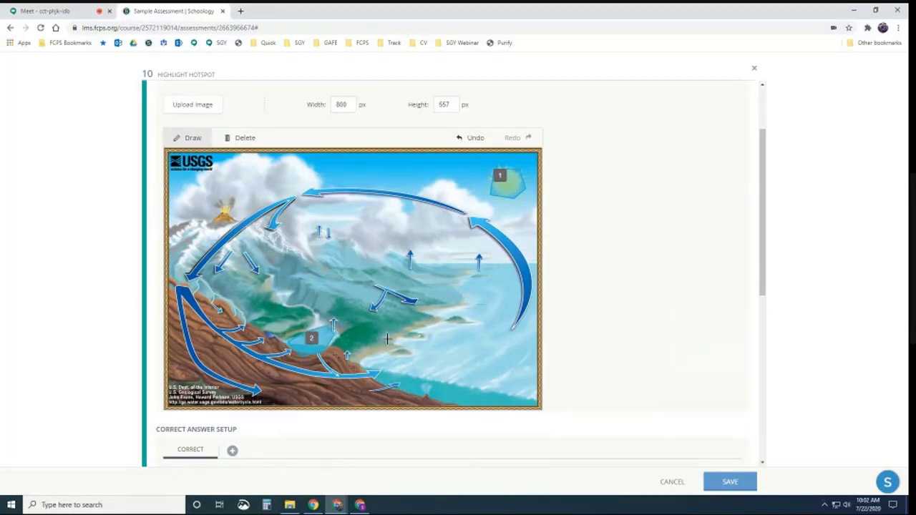
Step: Outline the large cloud below and beside the sun as a third hotspot
{"action": "left_click", "coordinate": [375, 224]}
{"action": "left_click", "coordinate": [366, 251]}
{"action": "left_click", "coordinate": [400, 251]}
{"action": "left_click", "coordinate": [431, 246]}
{"action": "left_click", "coordinate": [474, 231]}
{"action": "left_click", "coordinate": [466, 192]}
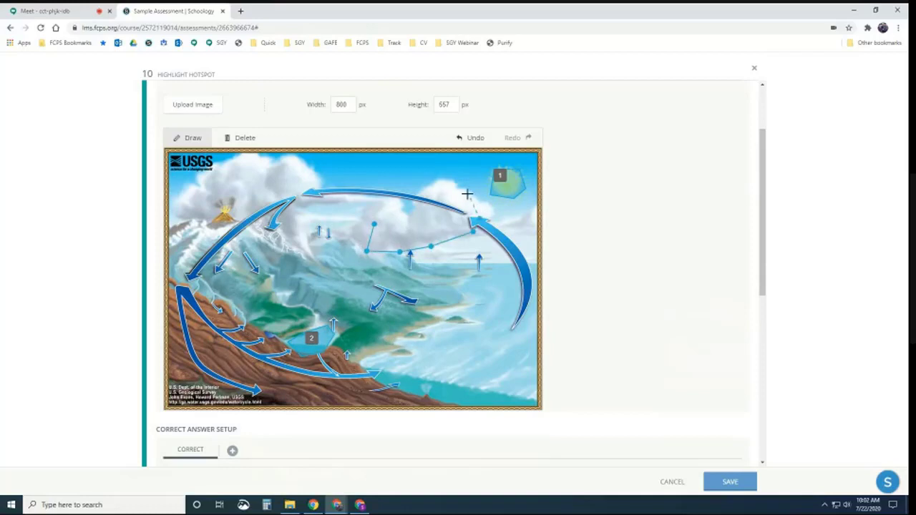
{"action": "left_click", "coordinate": [454, 191]}
{"action": "left_click", "coordinate": [422, 191]}
{"action": "left_click", "coordinate": [395, 212]}
{"action": "left_click", "coordinate": [374, 217]}
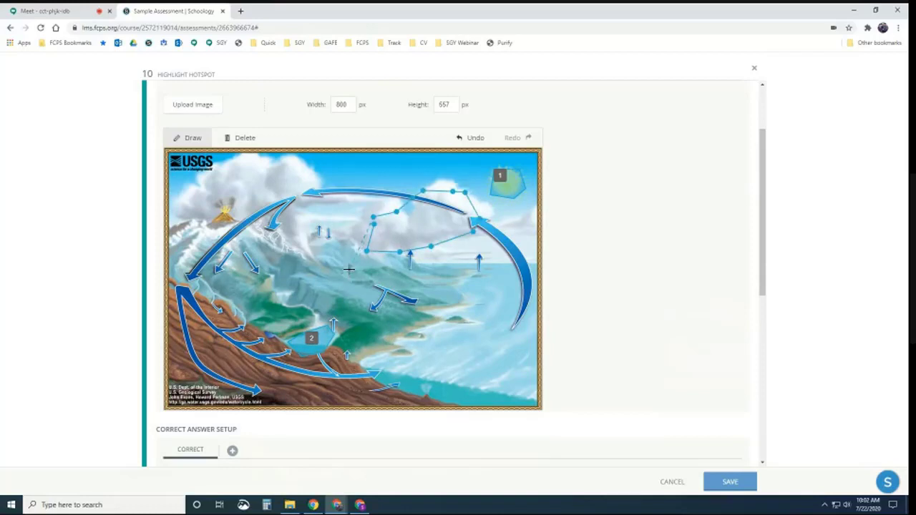
{"action": "left_click", "coordinate": [375, 224]}
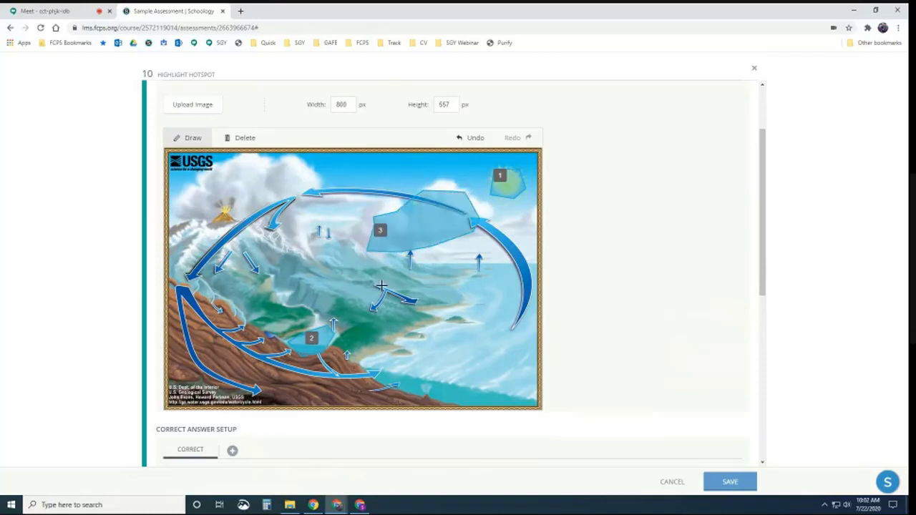
Step: Draw a small hotspot around the erupting volcano in the water cycle image
{"action": "left_click", "coordinate": [224, 222]}
{"action": "left_click", "coordinate": [235, 222]}
{"action": "left_click", "coordinate": [237, 217]}
{"action": "left_click", "coordinate": [227, 211]}
{"action": "left_click", "coordinate": [219, 223]}
Step: Allow multiple responses, mark the lake and cloud hotspots as correct answers, and save the question
{"action": "scroll", "coordinate": [277, 417], "scroll_direction": "down", "scroll_amount": 1}
{"action": "scroll", "coordinate": [279, 411], "scroll_direction": "down", "scroll_amount": 5}
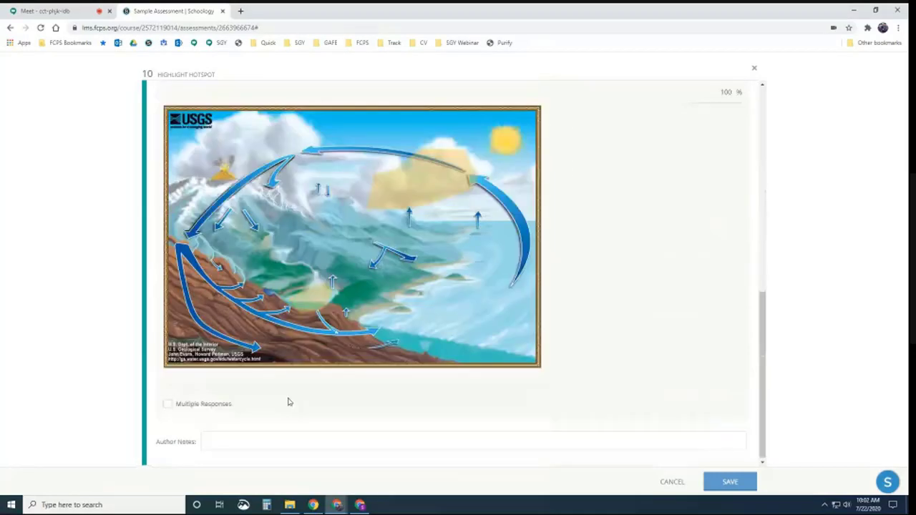
{"action": "left_click", "coordinate": [167, 404]}
{"action": "left_click", "coordinate": [310, 294]}
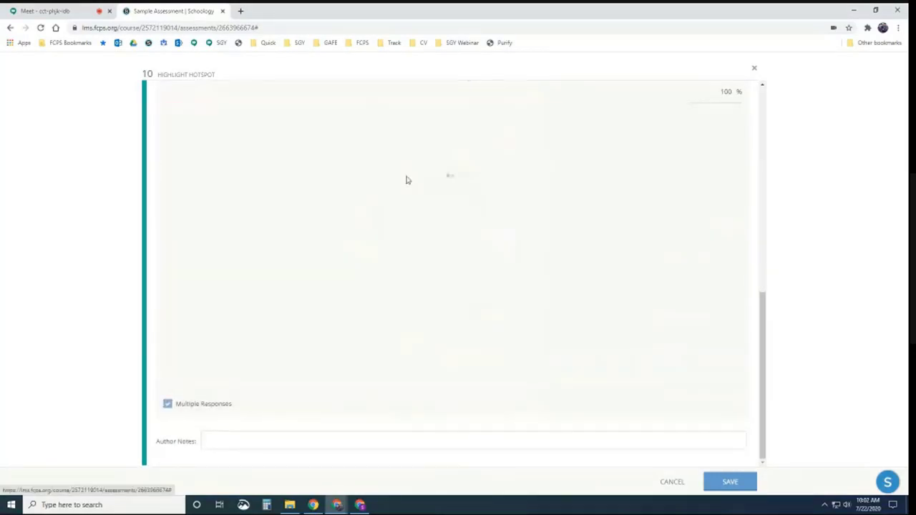
{"action": "left_click", "coordinate": [423, 189]}
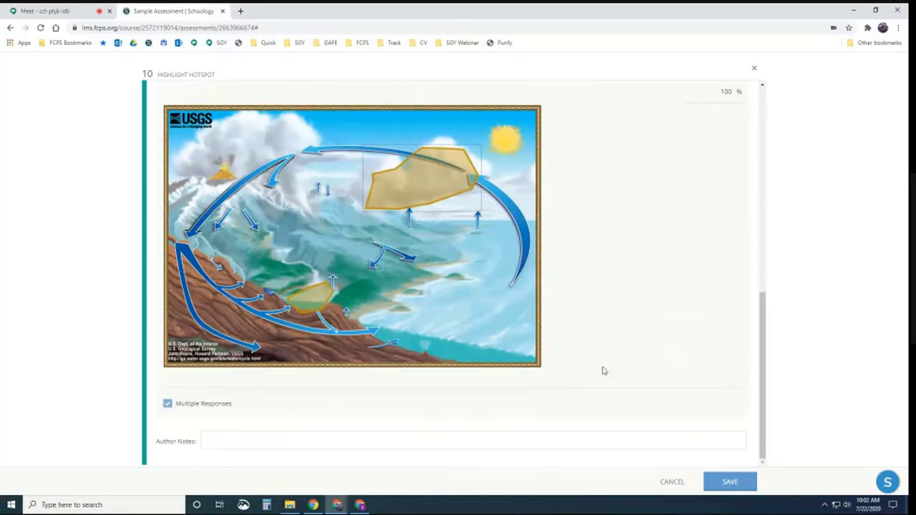
{"action": "left_click", "coordinate": [727, 482]}
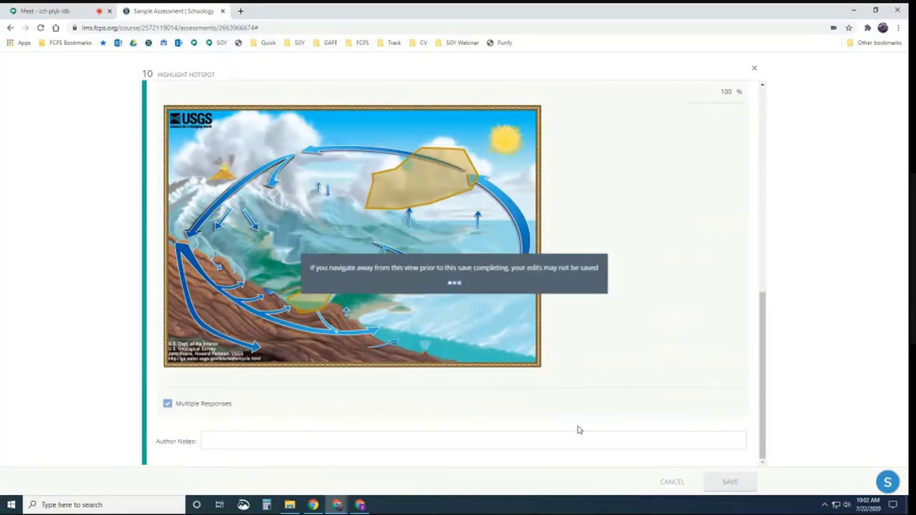
Step: Reopen the "Which is water?" question, preview it by selecting the cloud and lake hotspots, and close it without saving
{"action": "scroll", "coordinate": [452, 423], "scroll_direction": "down", "scroll_amount": 5}
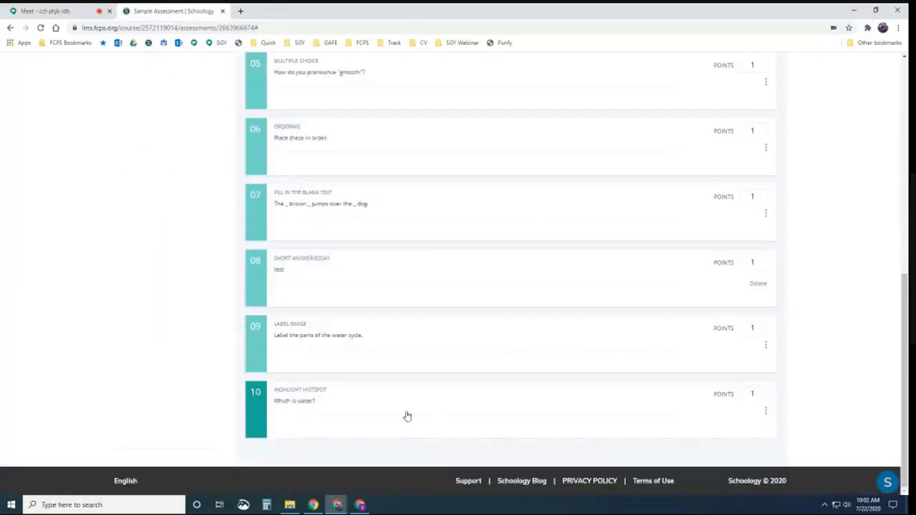
{"action": "left_click", "coordinate": [308, 400]}
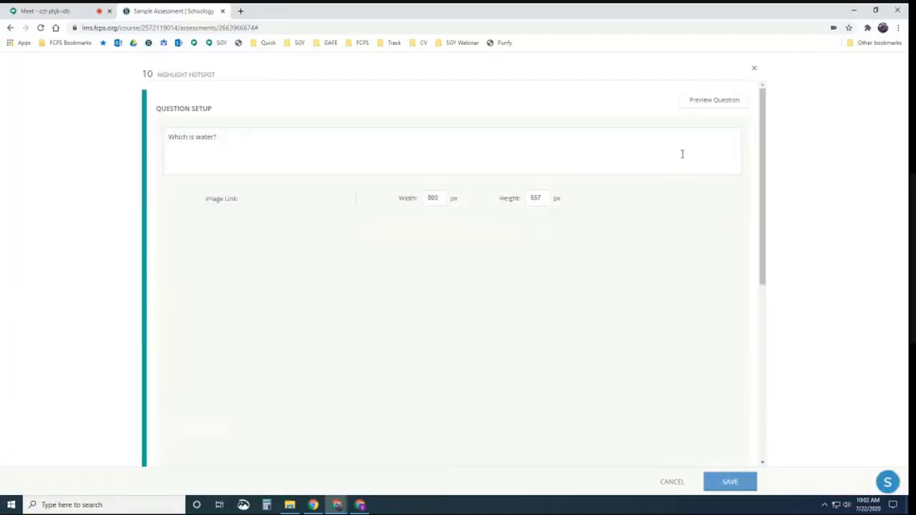
{"action": "left_click", "coordinate": [705, 101]}
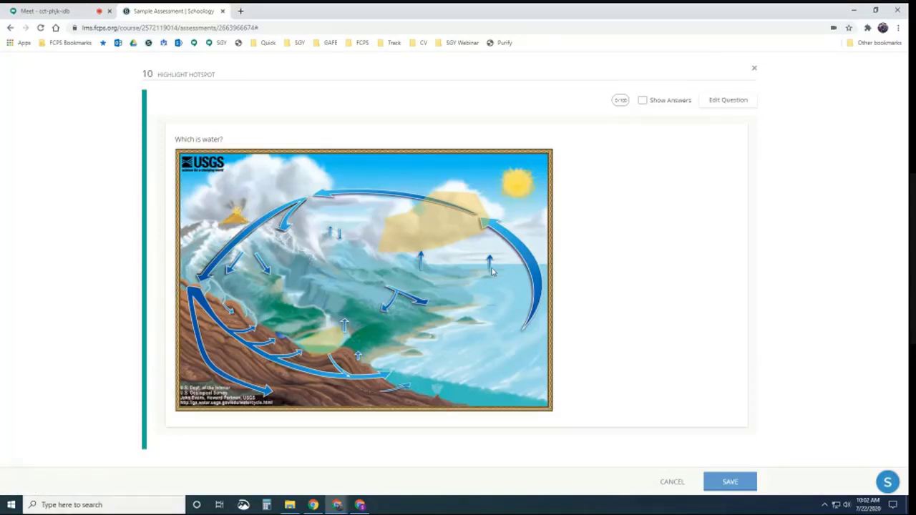
{"action": "left_click", "coordinate": [437, 219]}
{"action": "left_click", "coordinate": [338, 341]}
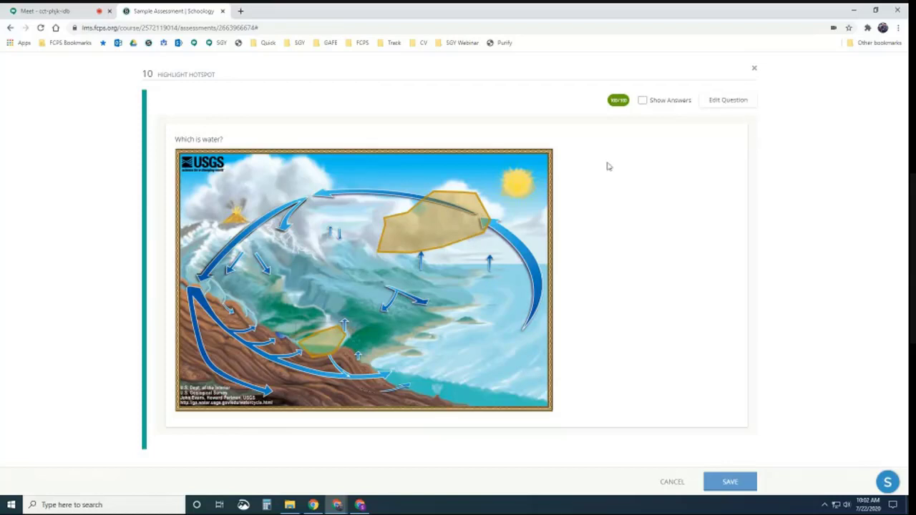
{"action": "left_click", "coordinate": [754, 68]}
Step: Create a Highlight Image question with the text "Draw 2 examples of a trapezoid."
{"action": "scroll", "coordinate": [179, 182], "scroll_direction": "up", "scroll_amount": 4}
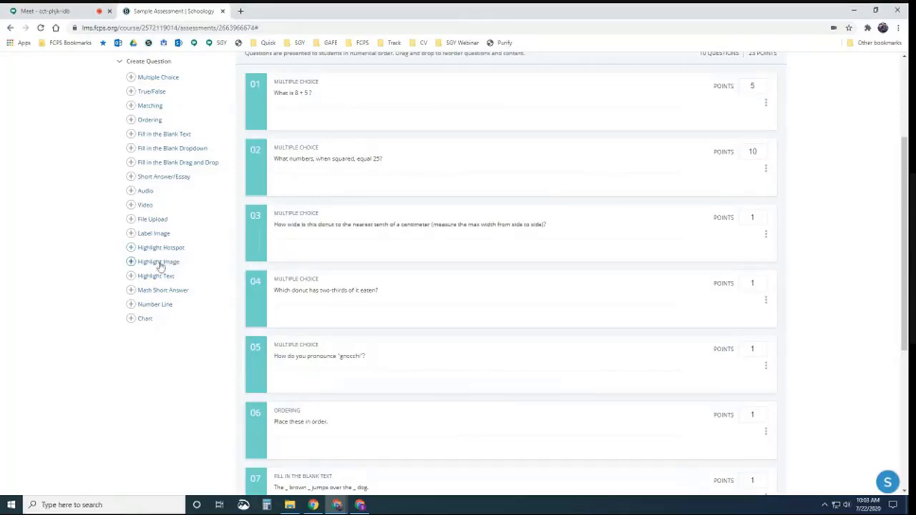
{"action": "left_click", "coordinate": [154, 264]}
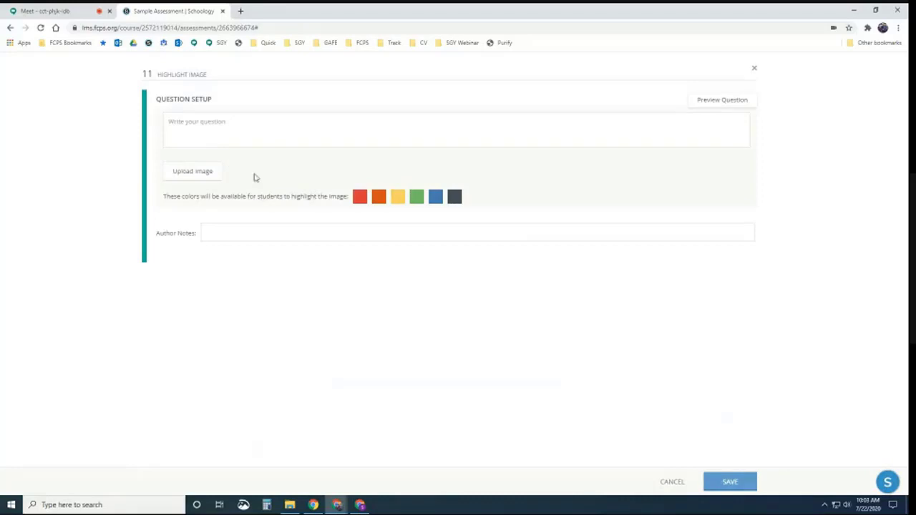
{"action": "left_click", "coordinate": [291, 134]}
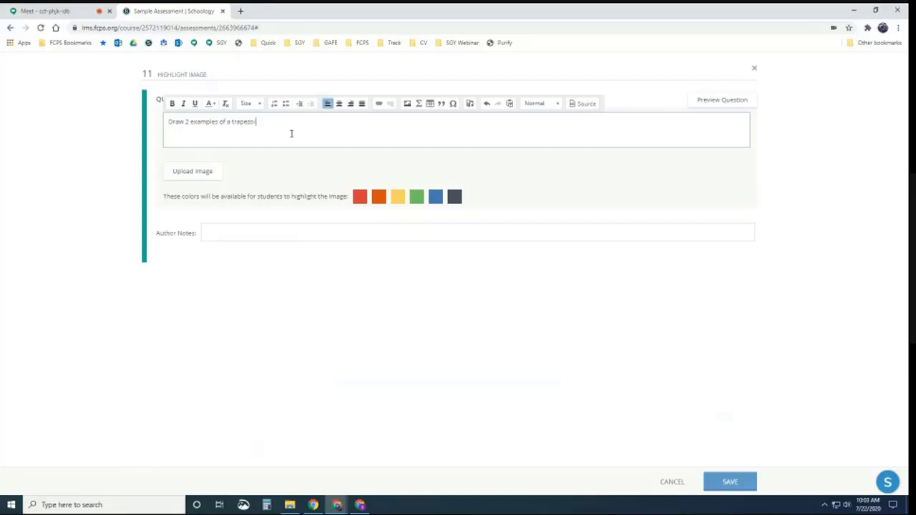
Step: Upload the Rectangle picture as the drawing background of the trapezoid question
{"action": "left_click", "coordinate": [207, 177]}
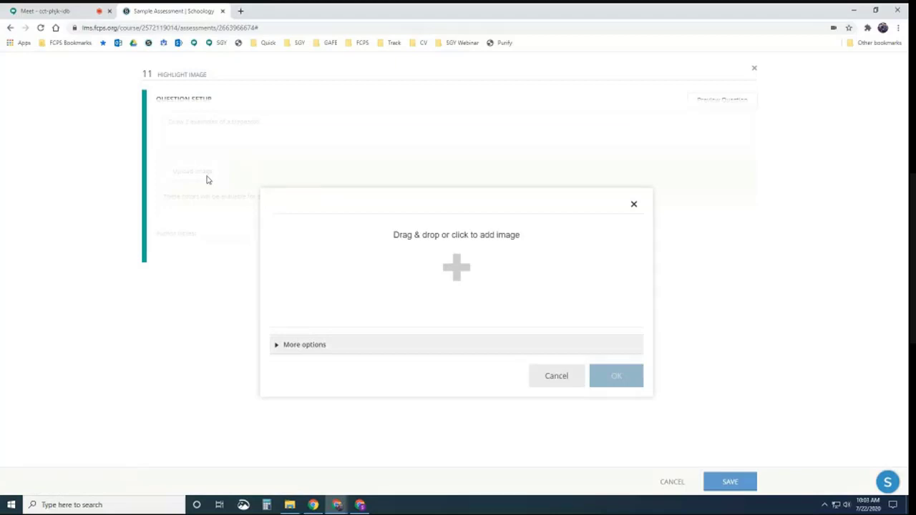
{"action": "left_click", "coordinate": [459, 270]}
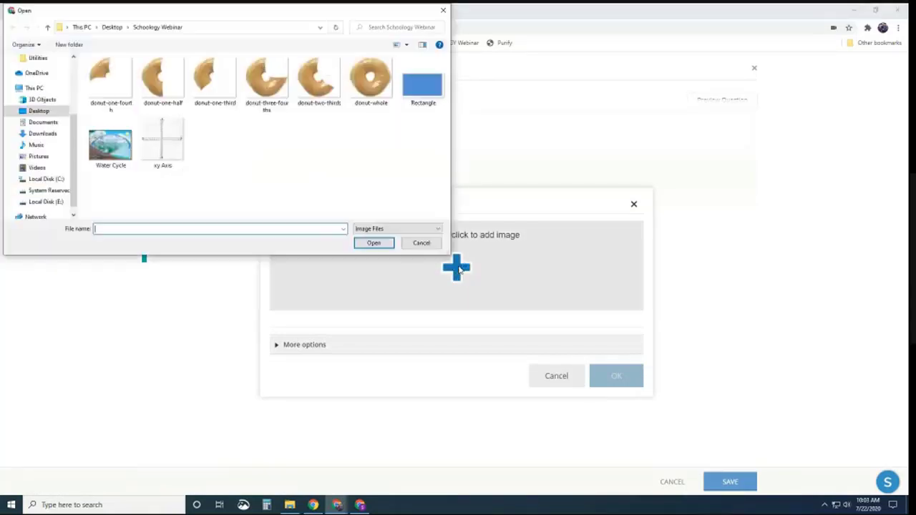
{"action": "left_click", "coordinate": [426, 87]}
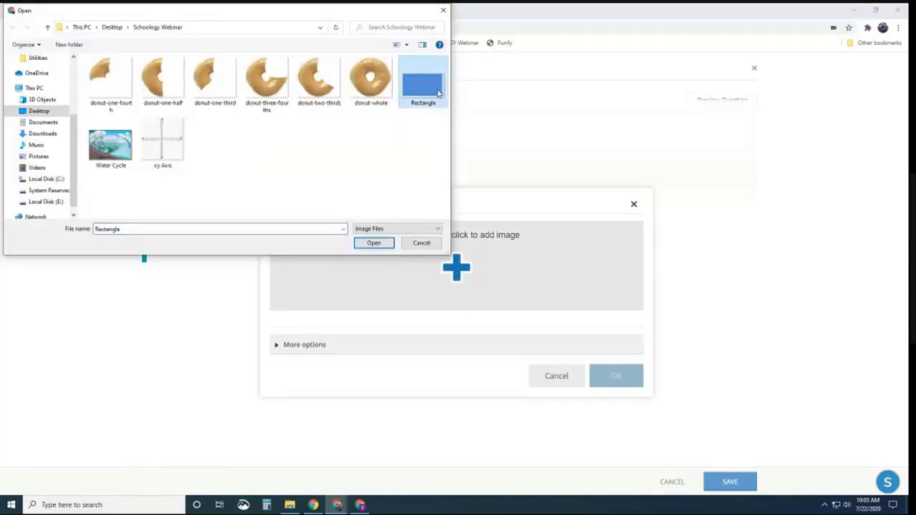
{"action": "left_click", "coordinate": [374, 243]}
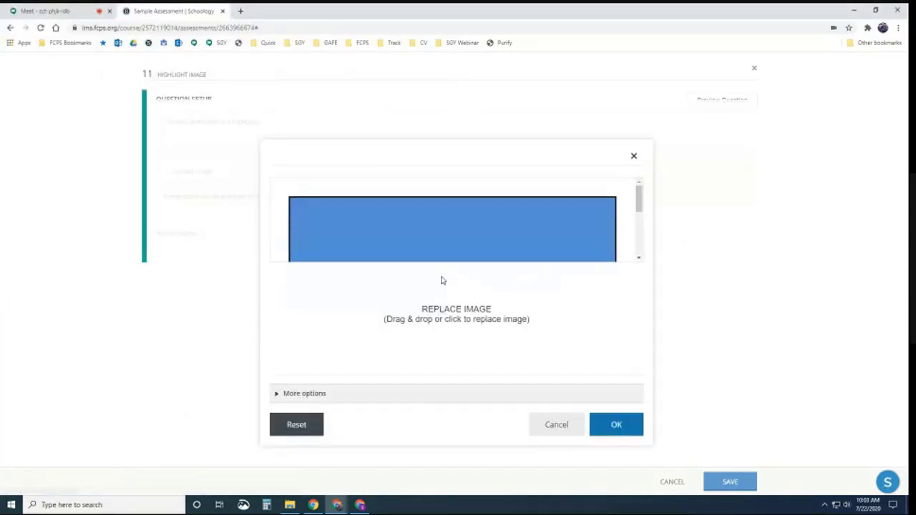
{"action": "left_click", "coordinate": [615, 427]}
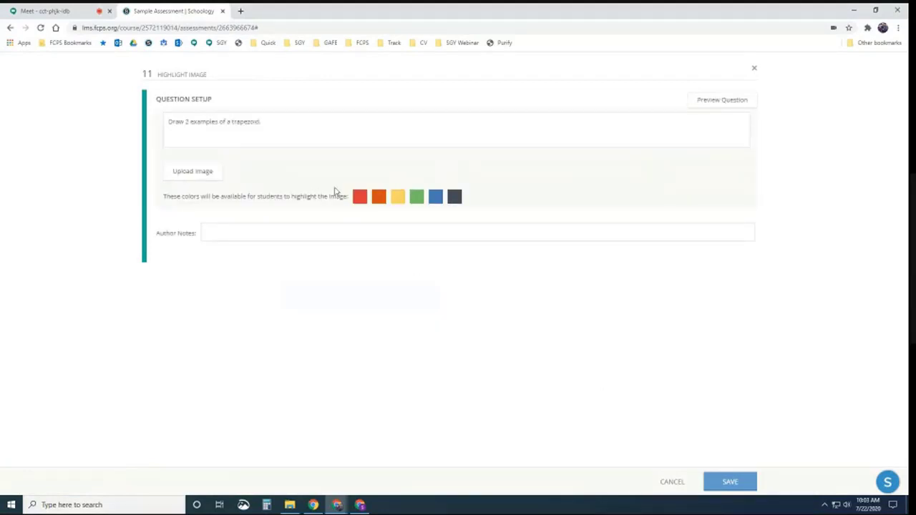
Step: Preview the Highlight Image question by drawing two red trapezoids on the blue rectangle, and return to editing
{"action": "left_click", "coordinate": [709, 104]}
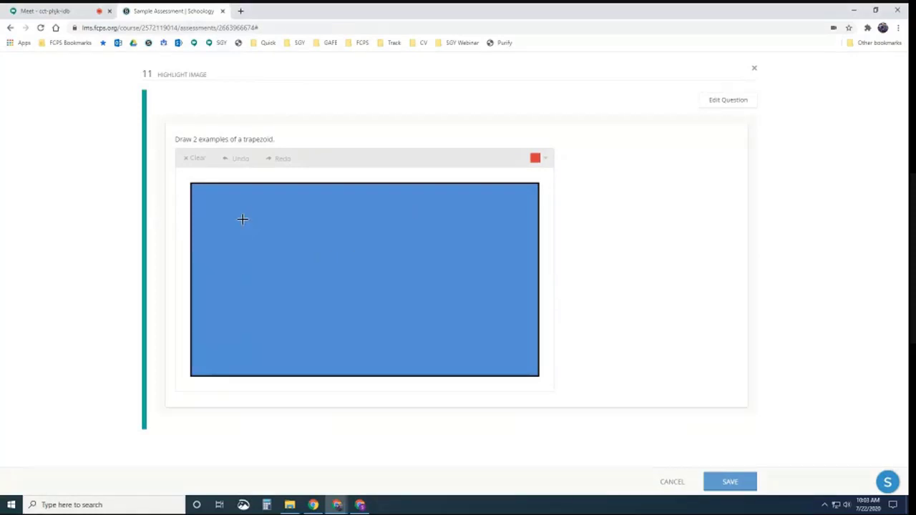
{"action": "left_click_drag", "start_coordinate": [242, 214], "coordinate": [243, 220]}
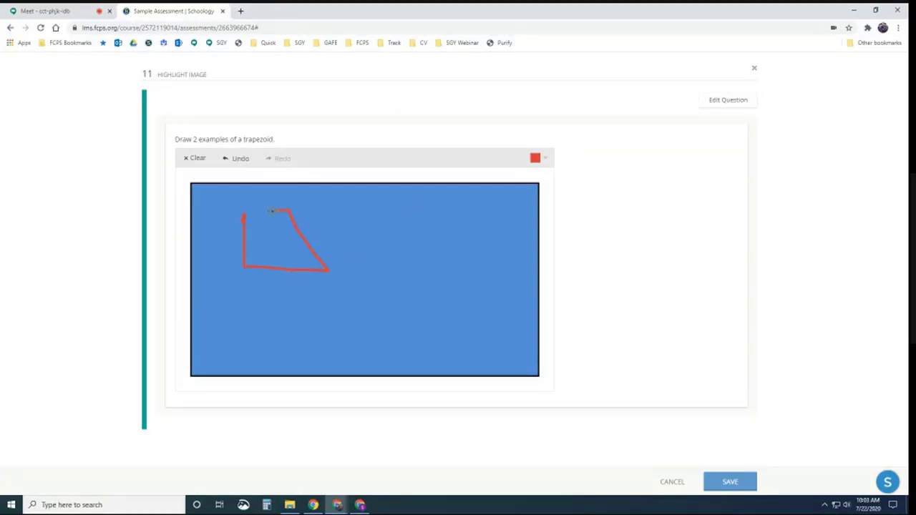
{"action": "left_click_drag", "start_coordinate": [271, 211], "coordinate": [243, 213]}
{"action": "mouse_move", "coordinate": [383, 266]}
{"action": "left_mouse_down"}
{"action": "mouse_move", "coordinate": [418, 226]}
{"action": "mouse_move", "coordinate": [514, 265]}
{"action": "mouse_move", "coordinate": [386, 264]}
{"action": "left_mouse_up"}
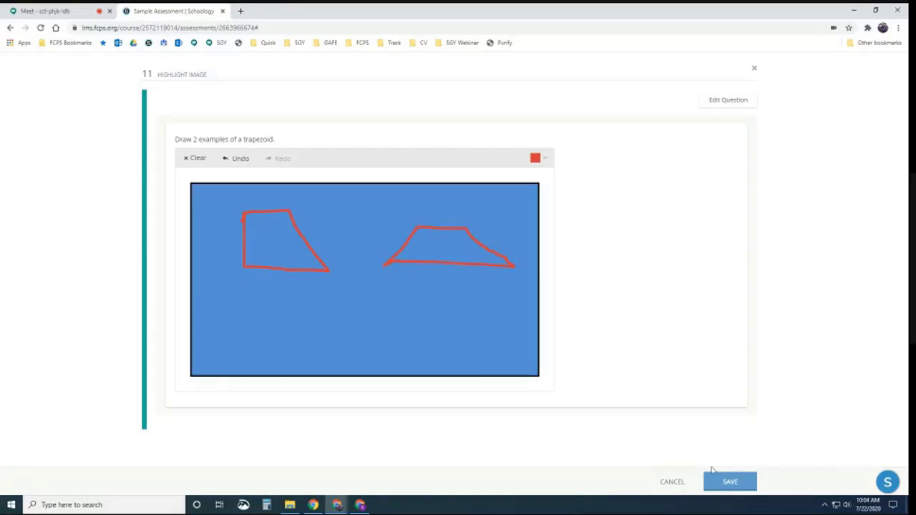
{"action": "left_click", "coordinate": [724, 102]}
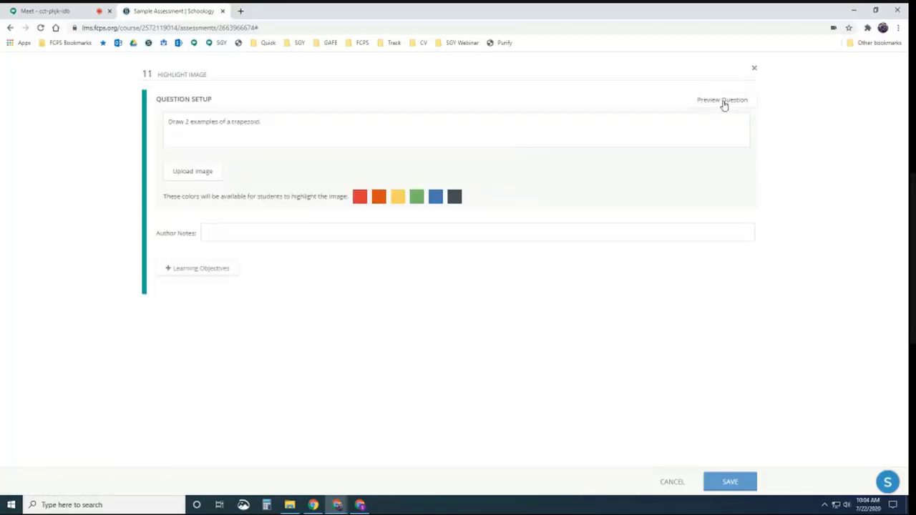
Step: Save the trapezoid question and switch to the browser window with the student view of Sample Assessment
{"action": "left_click", "coordinate": [716, 484]}
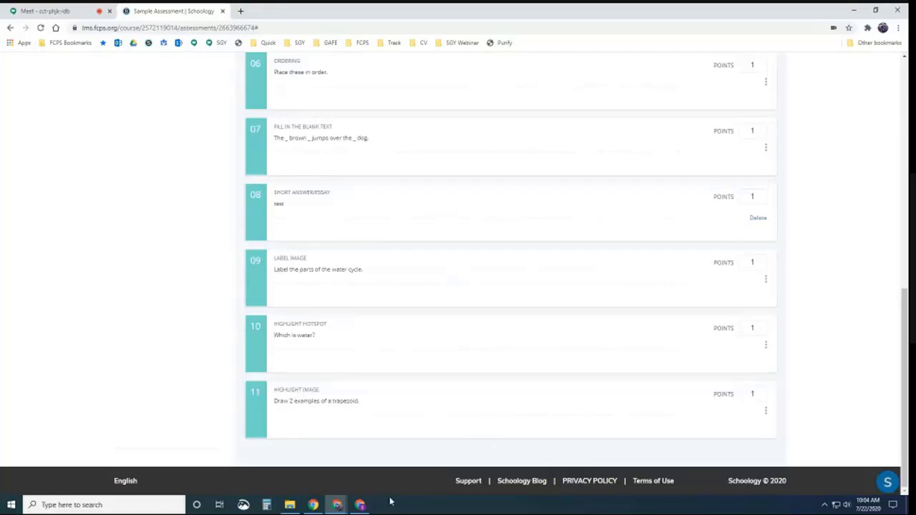
{"action": "left_click", "coordinate": [360, 504]}
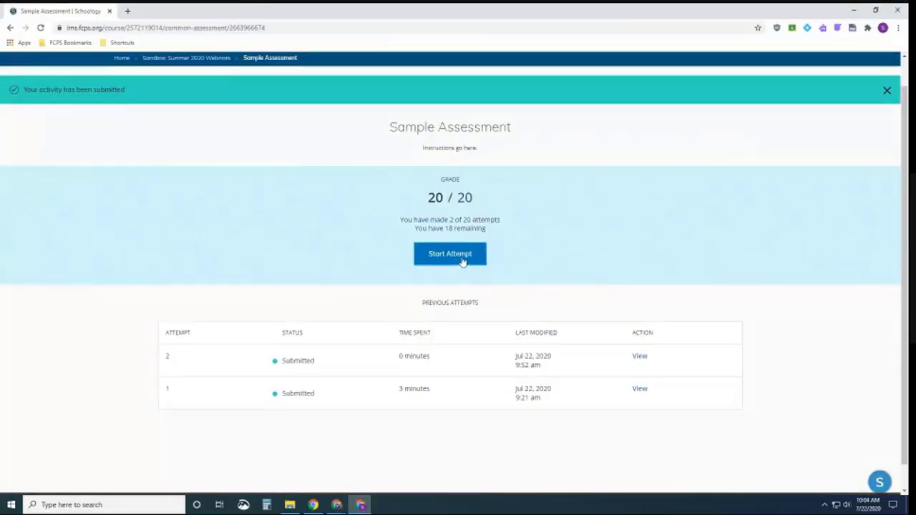
Step: Start a new student attempt of Sample Assessment and go to question 11, the trapezoid drawing question
{"action": "left_click", "coordinate": [476, 261]}
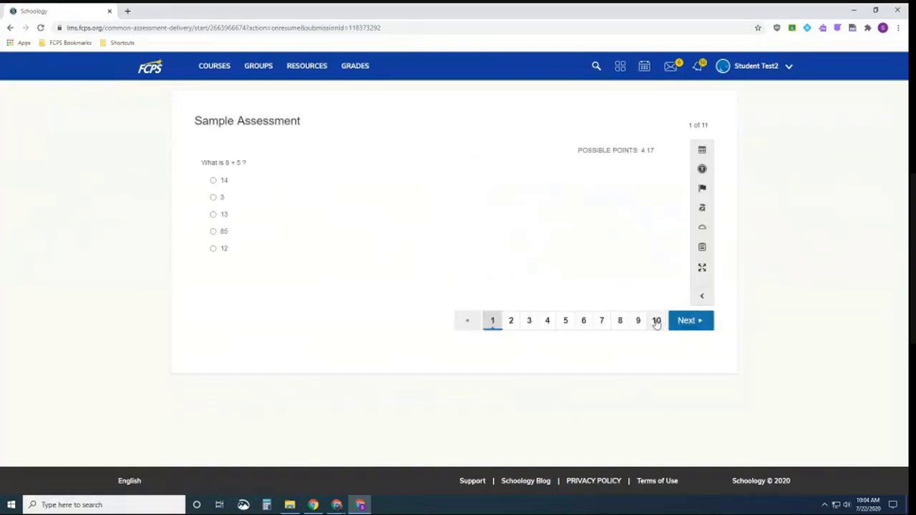
{"action": "left_click", "coordinate": [690, 322]}
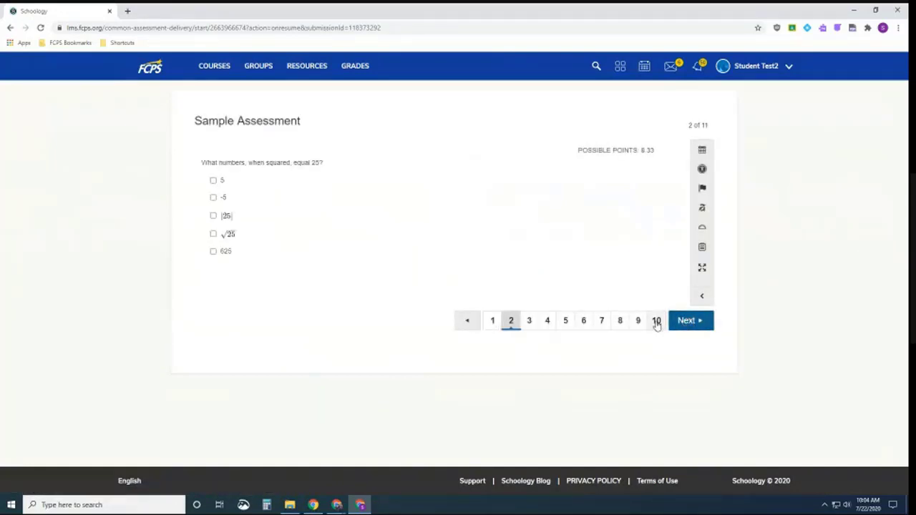
{"action": "left_click", "coordinate": [655, 322]}
{"action": "left_click", "coordinate": [653, 394]}
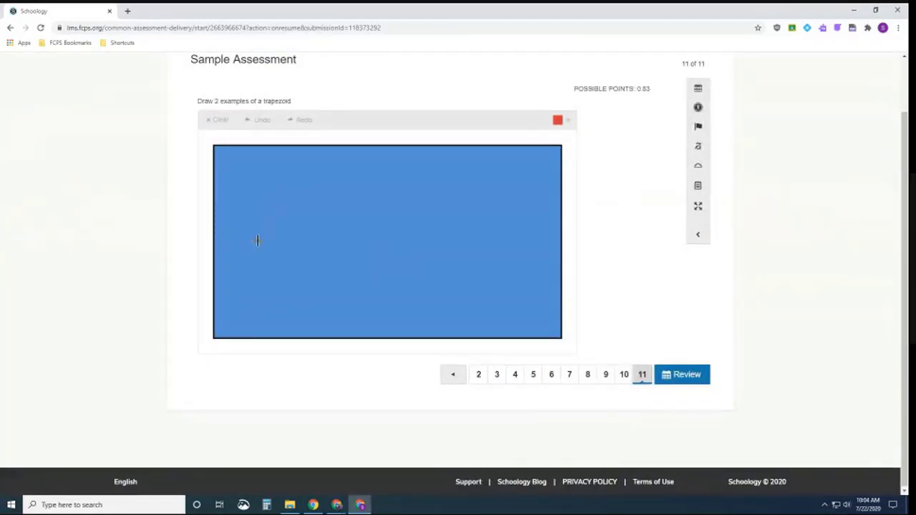
Step: Answer the trapezoid question by drawing a red triangle and a red trapezoid side by side on the blue rectangle
{"action": "mouse_move", "coordinate": [256, 246]}
{"action": "left_mouse_down"}
{"action": "mouse_move", "coordinate": [283, 204]}
{"action": "mouse_move", "coordinate": [299, 205]}
{"action": "left_mouse_up"}
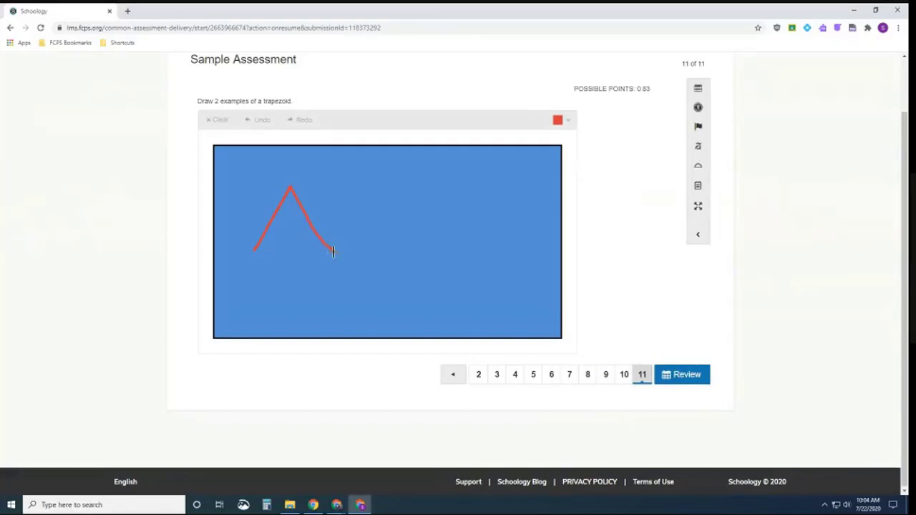
{"action": "left_click_drag", "start_coordinate": [254, 251], "coordinate": [255, 251]}
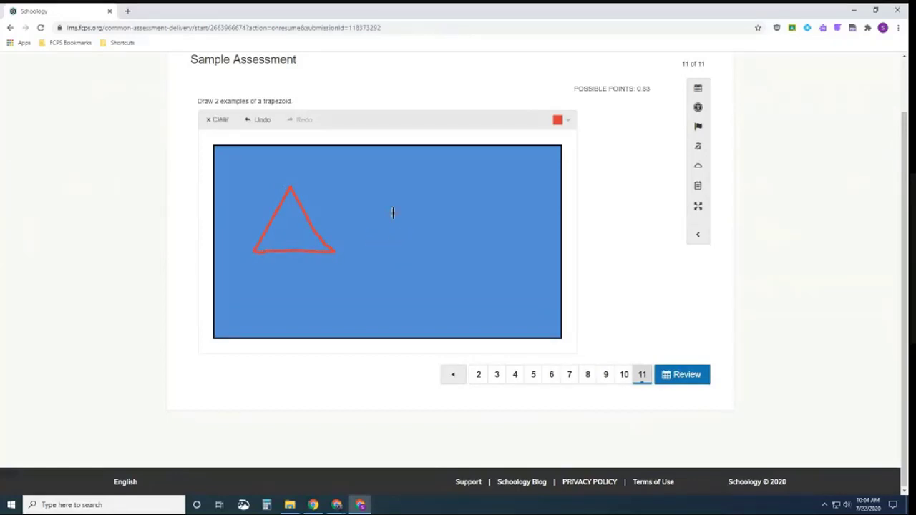
{"action": "mouse_move", "coordinate": [375, 252]}
{"action": "left_mouse_down"}
{"action": "mouse_move", "coordinate": [410, 202]}
{"action": "mouse_move", "coordinate": [493, 201]}
{"action": "mouse_move", "coordinate": [527, 250]}
{"action": "mouse_move", "coordinate": [416, 254]}
{"action": "left_mouse_up"}
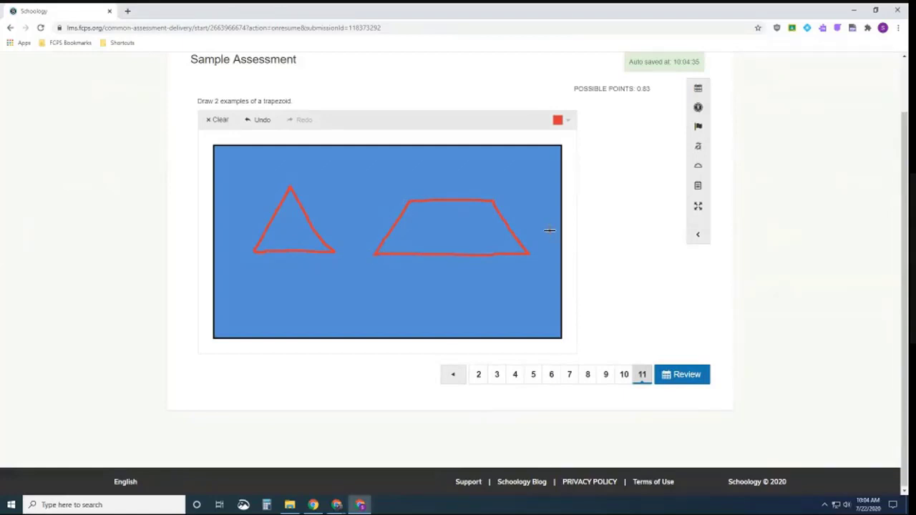
Step: Review the attempt, finish it and submit it for grading
{"action": "left_click", "coordinate": [682, 376]}
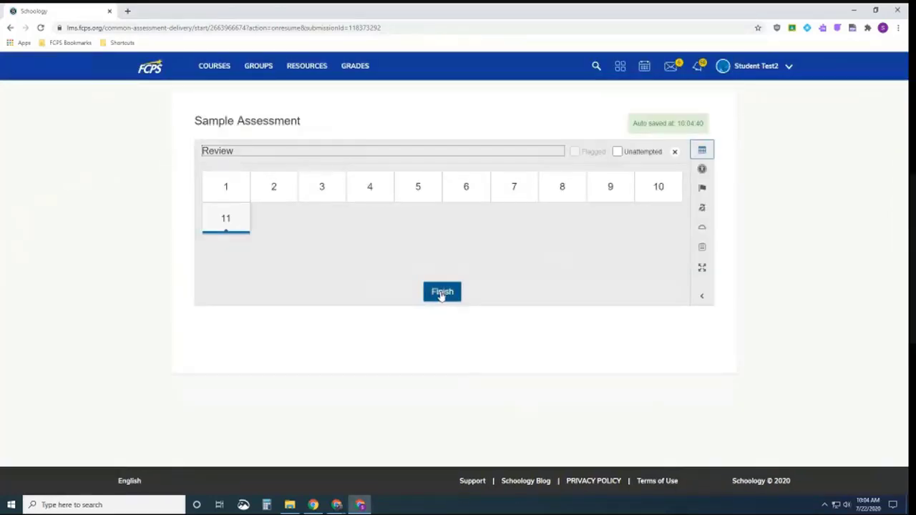
{"action": "left_click", "coordinate": [442, 293]}
{"action": "left_click", "coordinate": [589, 204]}
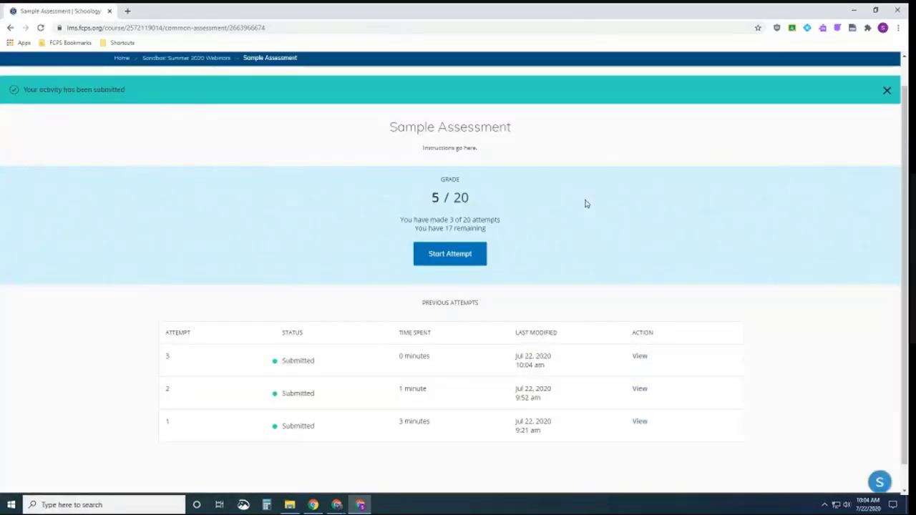
Step: Switch to the browser window with the teacher view and bring up Sample Assessment's reloaded grading list of all students
{"action": "left_click", "coordinate": [337, 505]}
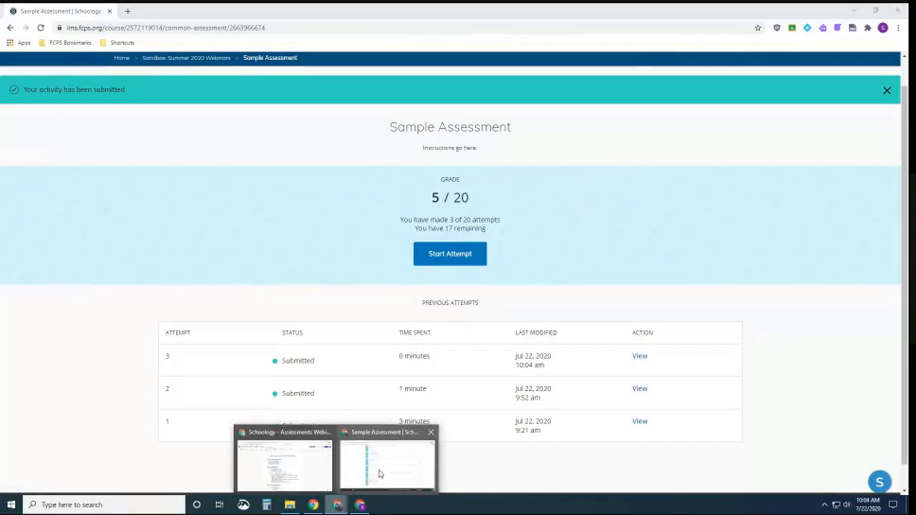
{"action": "left_click", "coordinate": [379, 474]}
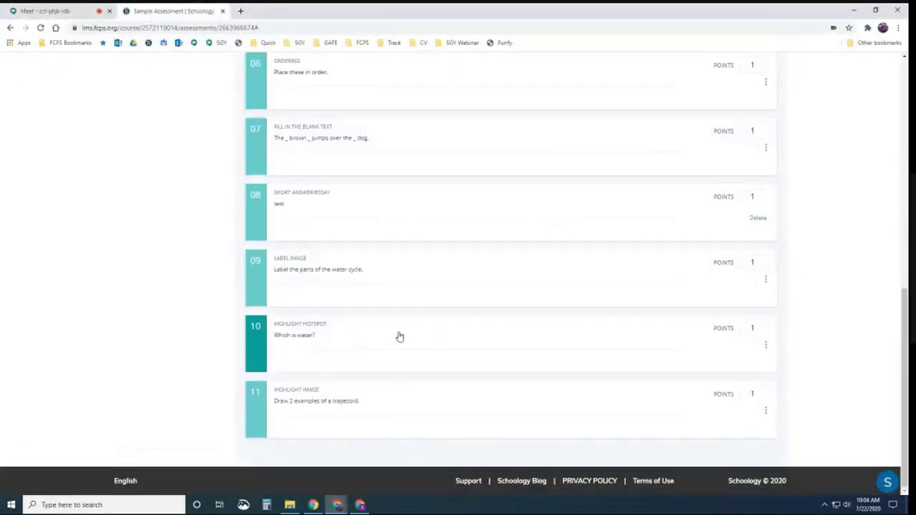
{"action": "scroll", "coordinate": [399, 337], "scroll_direction": "up", "scroll_amount": 10}
{"action": "left_click", "coordinate": [244, 174]}
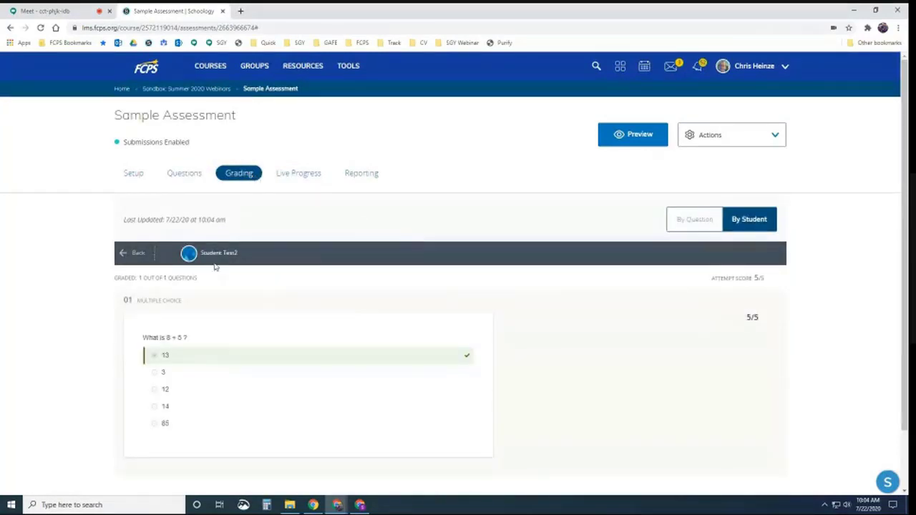
{"action": "left_click", "coordinate": [126, 254]}
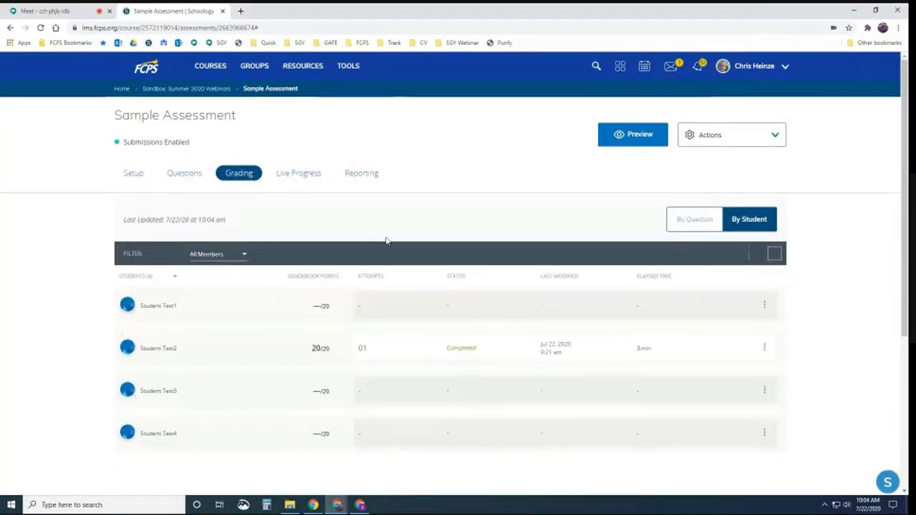
{"action": "scroll", "coordinate": [387, 241], "scroll_direction": "down", "scroll_amount": 1}
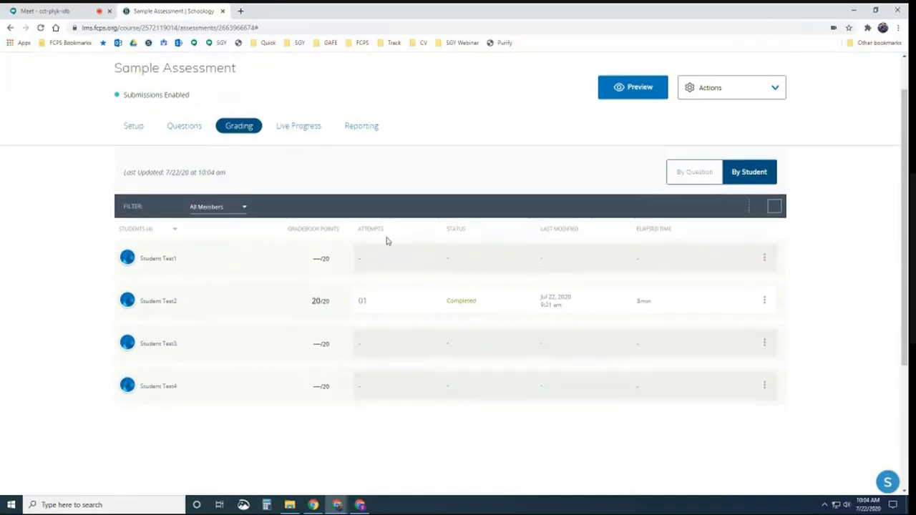
{"action": "left_click", "coordinate": [39, 29]}
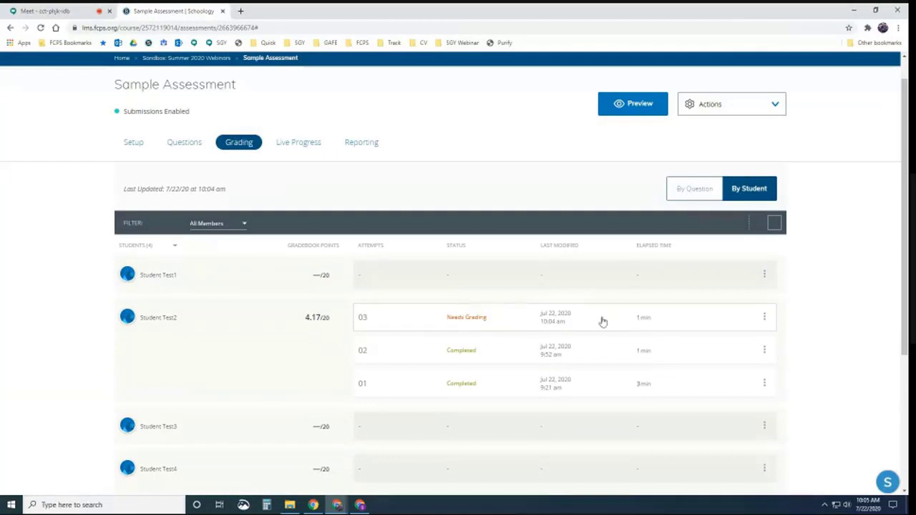
Step: Open the test student's third submission for grading and replay the drawing made for question 11
{"action": "left_click", "coordinate": [473, 323]}
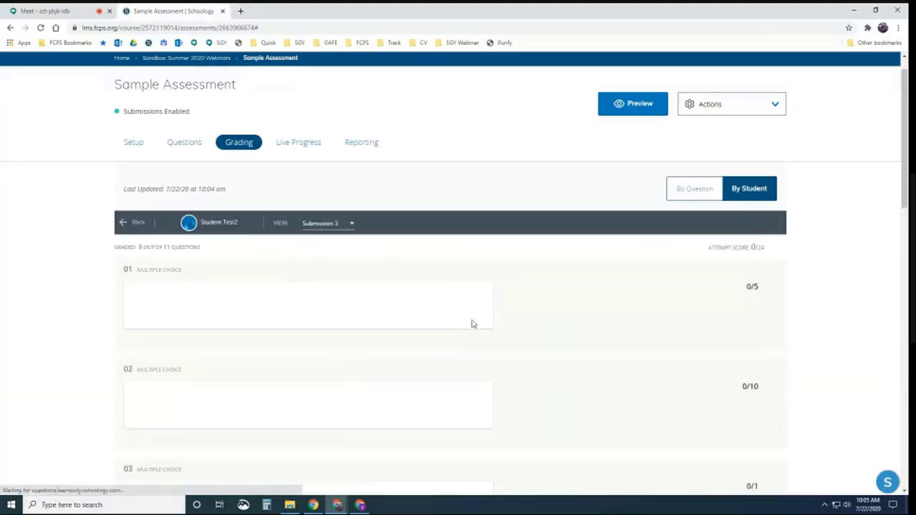
{"action": "scroll", "coordinate": [515, 301], "scroll_direction": "down", "scroll_amount": 6}
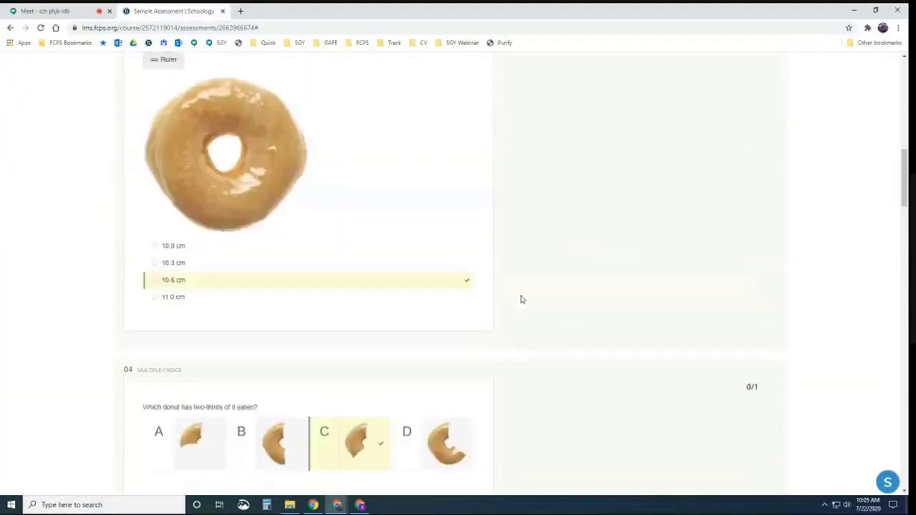
{"action": "scroll", "coordinate": [521, 300], "scroll_direction": "down", "scroll_amount": 20}
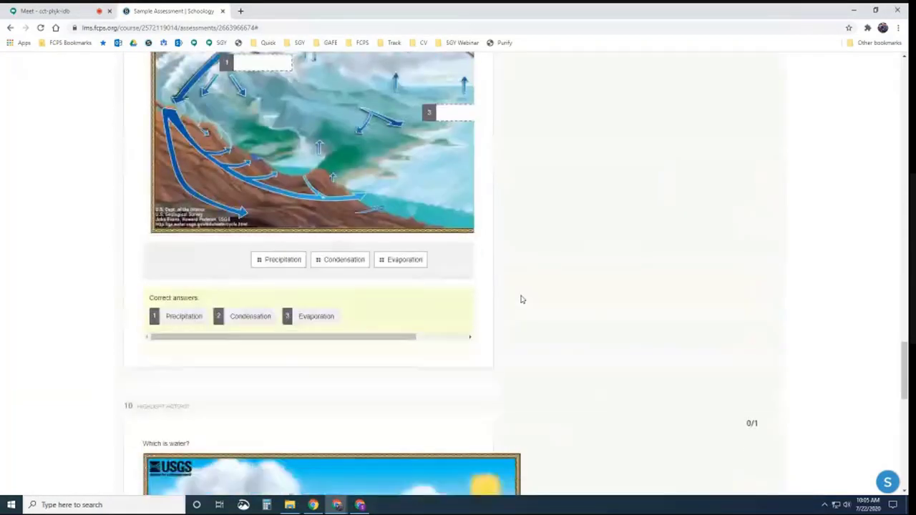
{"action": "scroll", "coordinate": [521, 300], "scroll_direction": "down", "scroll_amount": 10}
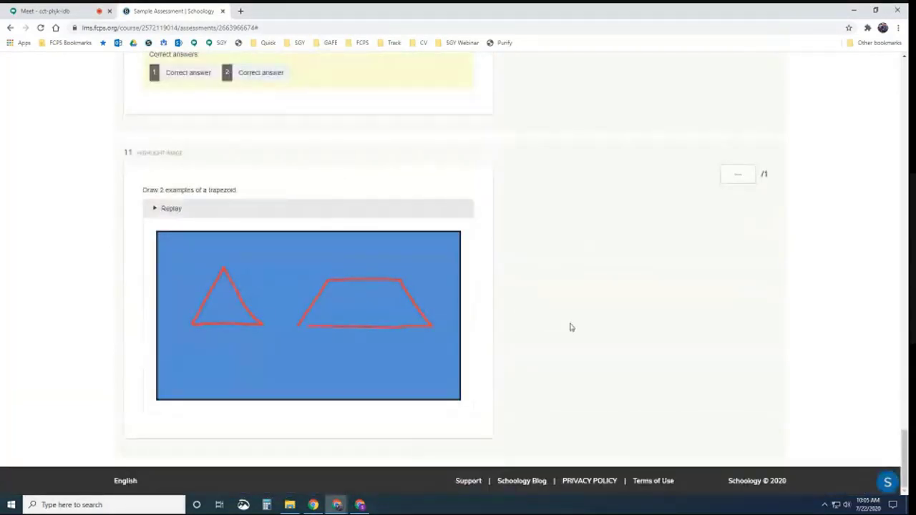
{"action": "left_click", "coordinate": [167, 209]}
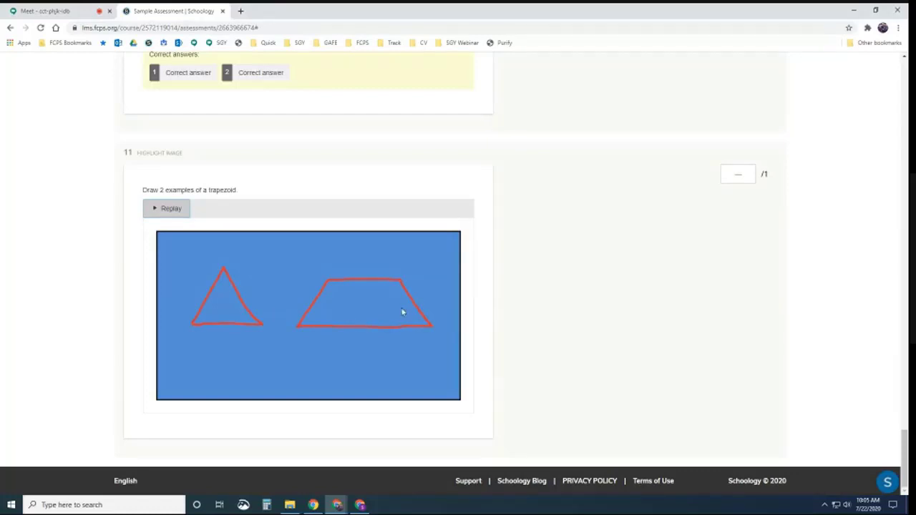
Step: Return to the assessment's questions and create another Highlight Image question with the text "Graph"
{"action": "scroll", "coordinate": [533, 285], "scroll_direction": "up", "scroll_amount": 20}
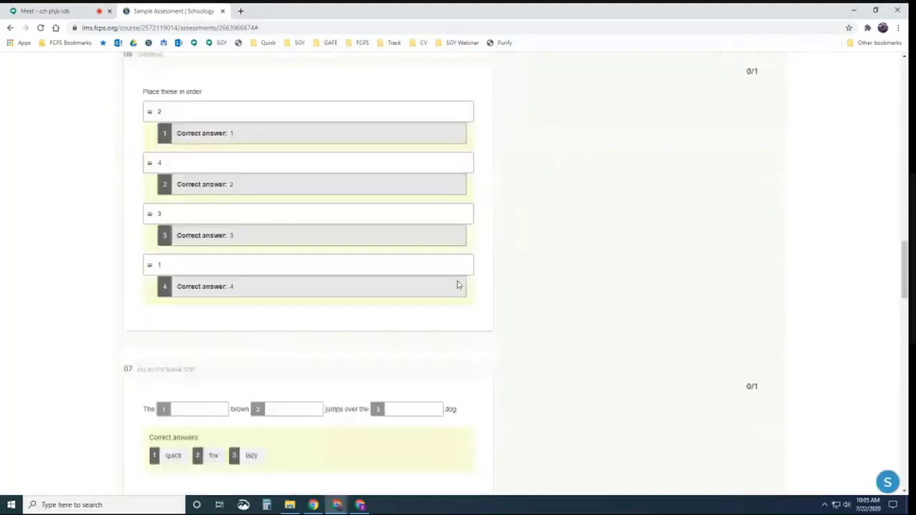
{"action": "scroll", "coordinate": [444, 272], "scroll_direction": "up", "scroll_amount": 20}
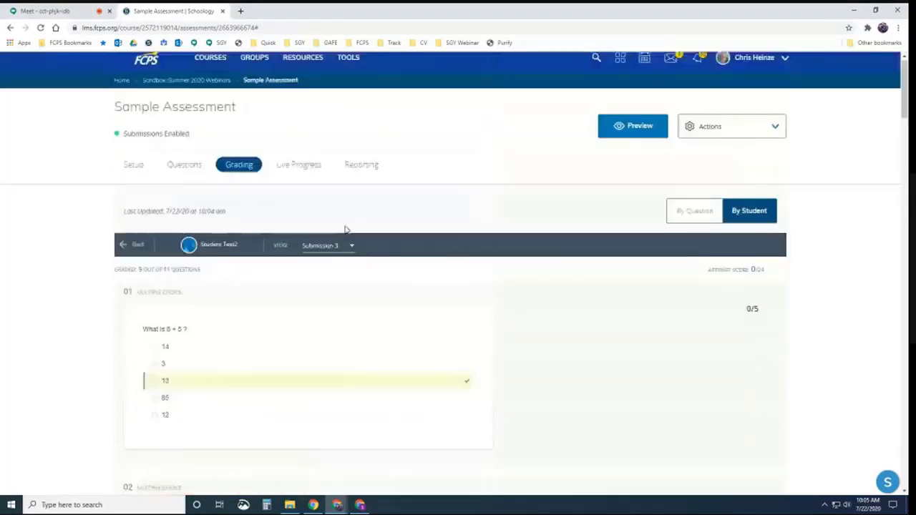
{"action": "left_click", "coordinate": [187, 175]}
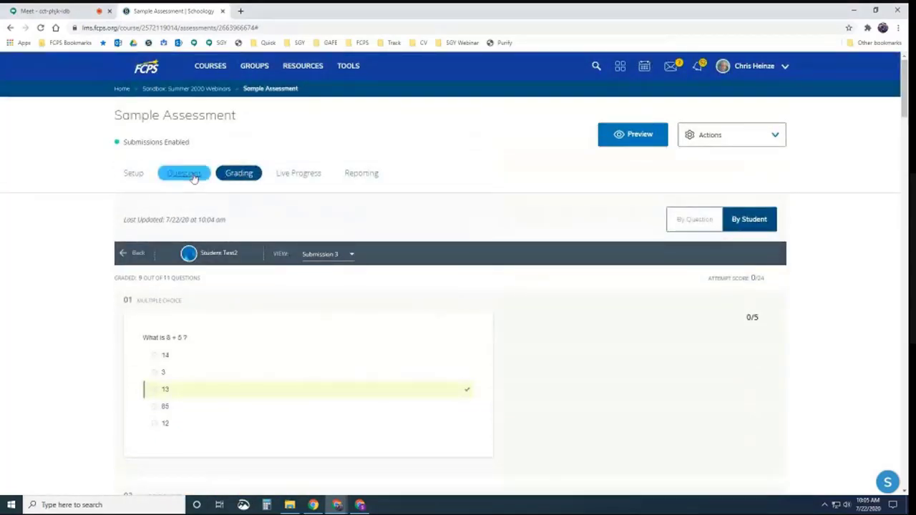
{"action": "scroll", "coordinate": [312, 295], "scroll_direction": "down", "scroll_amount": 2}
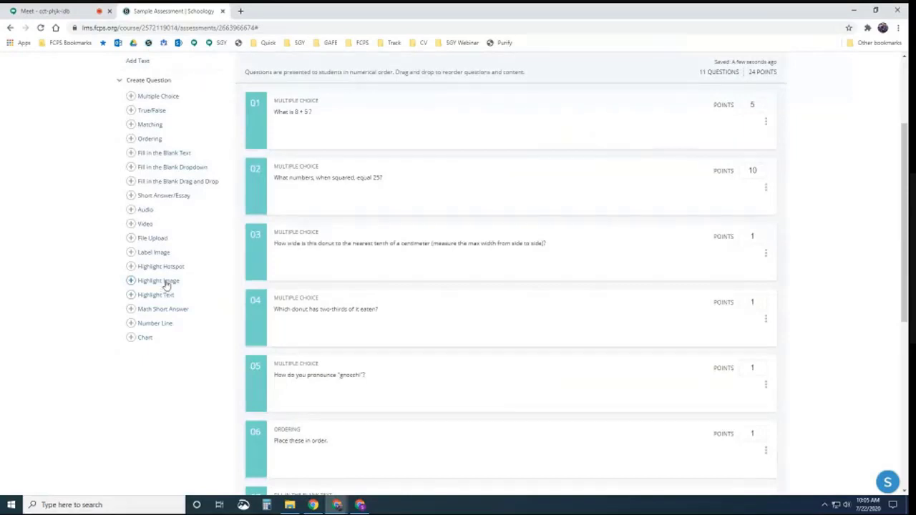
{"action": "left_click", "coordinate": [165, 281]}
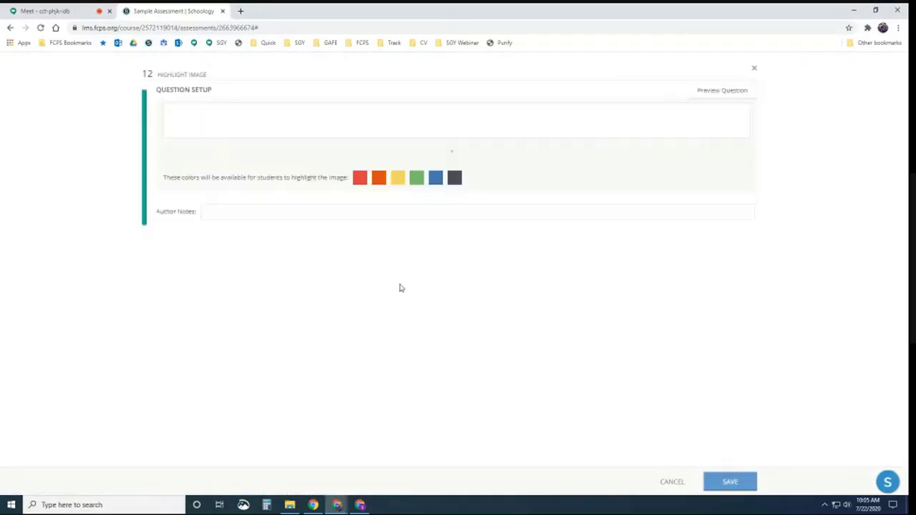
{"action": "left_click", "coordinate": [285, 129]}
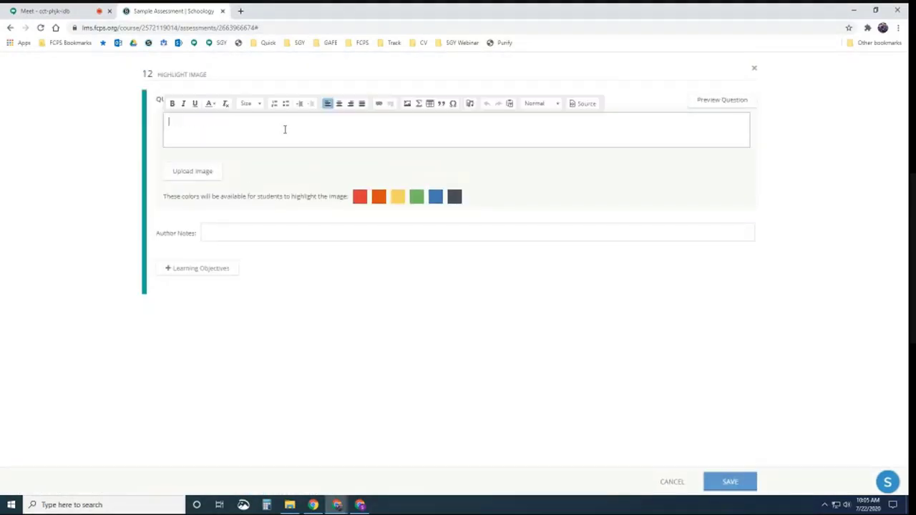
{"action": "type", "text": "Graph"}
Step: Insert the math formula y = x² + 2x + 1 after the word "Graph" in the question text
{"action": "left_click", "coordinate": [418, 104]}
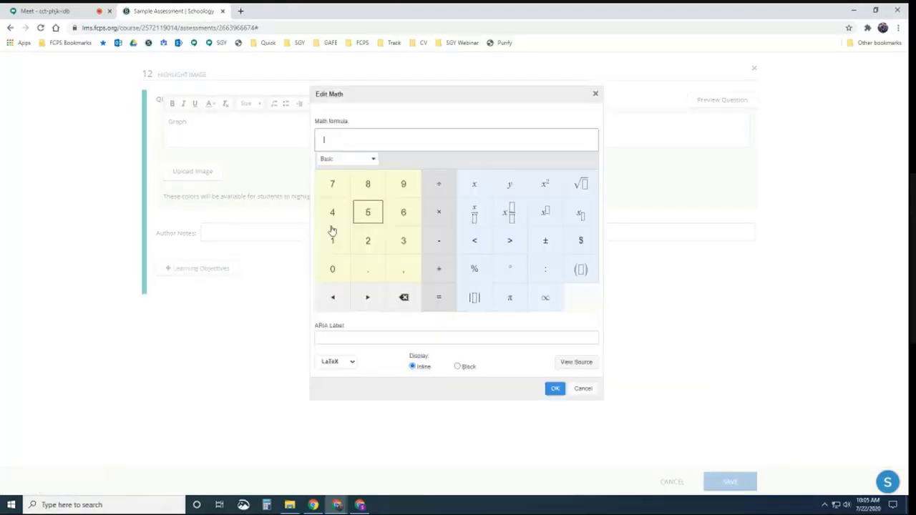
{"action": "left_click", "coordinate": [509, 187]}
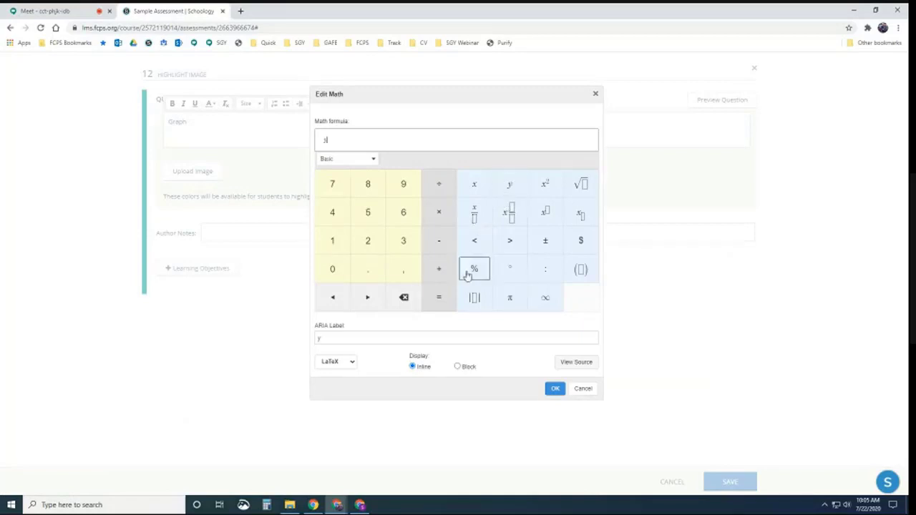
{"action": "left_click", "coordinate": [438, 297]}
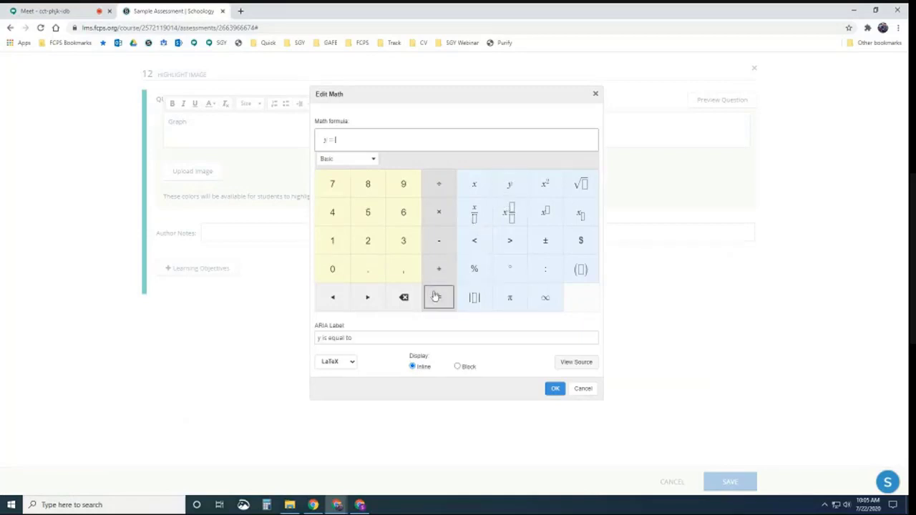
{"action": "left_click", "coordinate": [474, 185]}
{"action": "left_click", "coordinate": [544, 185]}
{"action": "left_click", "coordinate": [439, 272]}
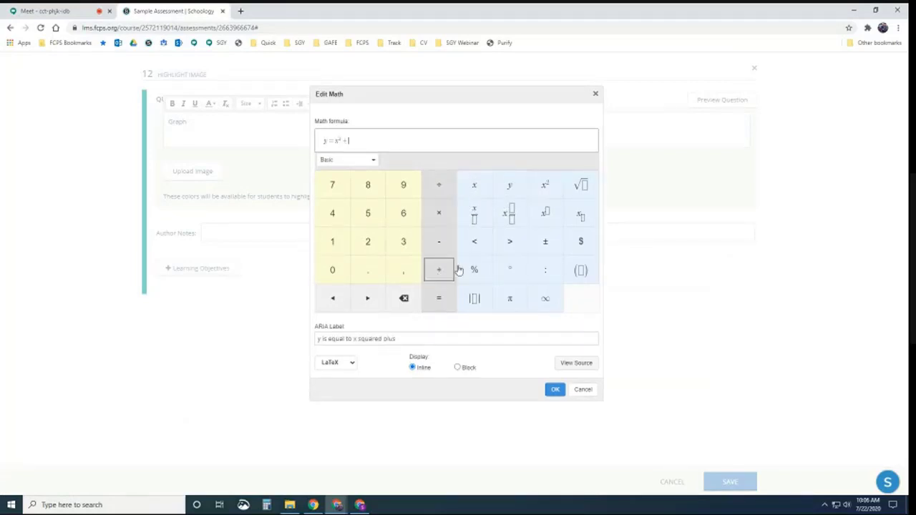
{"action": "left_click", "coordinate": [368, 243]}
{"action": "type", "text": "x"}
{"action": "left_click", "coordinate": [439, 271]}
{"action": "left_click", "coordinate": [332, 243]}
{"action": "left_click", "coordinate": [554, 390]}
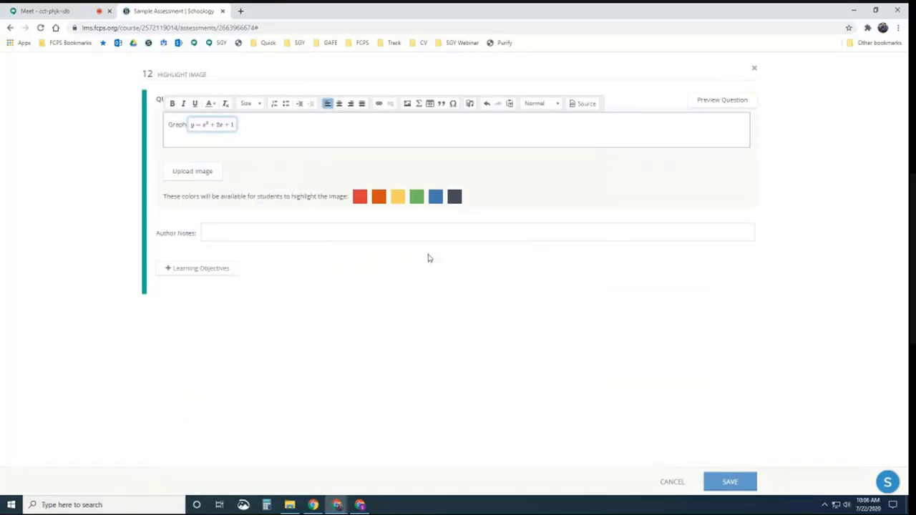
Step: Upload the xy Axis picture as the drawing background of the graphing question and preview the question
{"action": "left_click", "coordinate": [199, 180]}
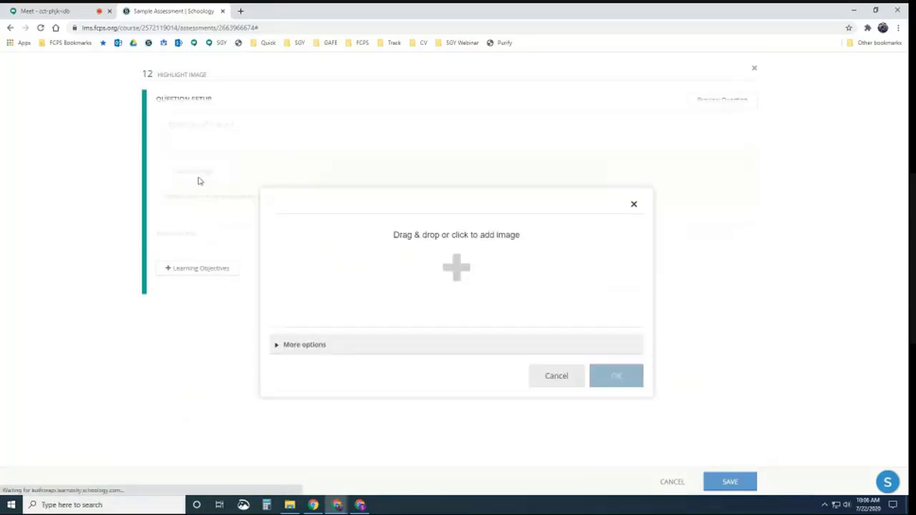
{"action": "left_click", "coordinate": [457, 266]}
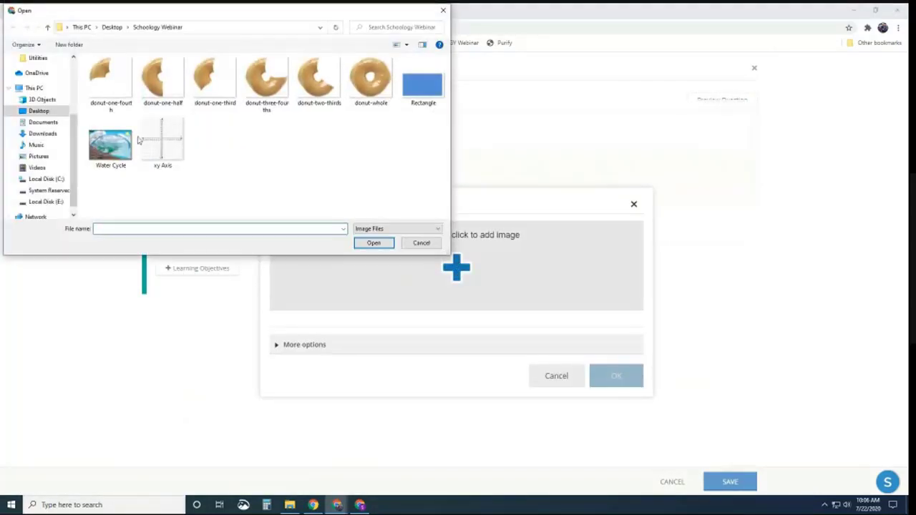
{"action": "left_click", "coordinate": [162, 143]}
{"action": "left_click", "coordinate": [374, 243]}
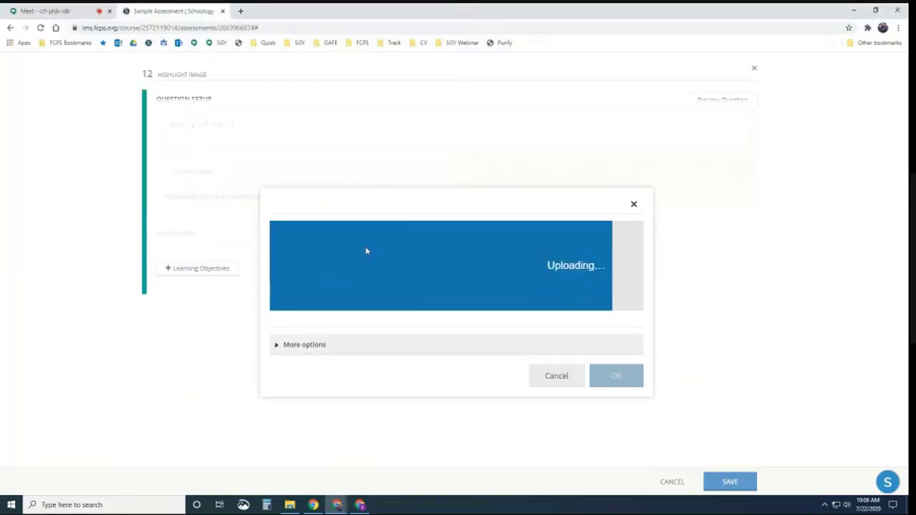
{"action": "left_click", "coordinate": [616, 425]}
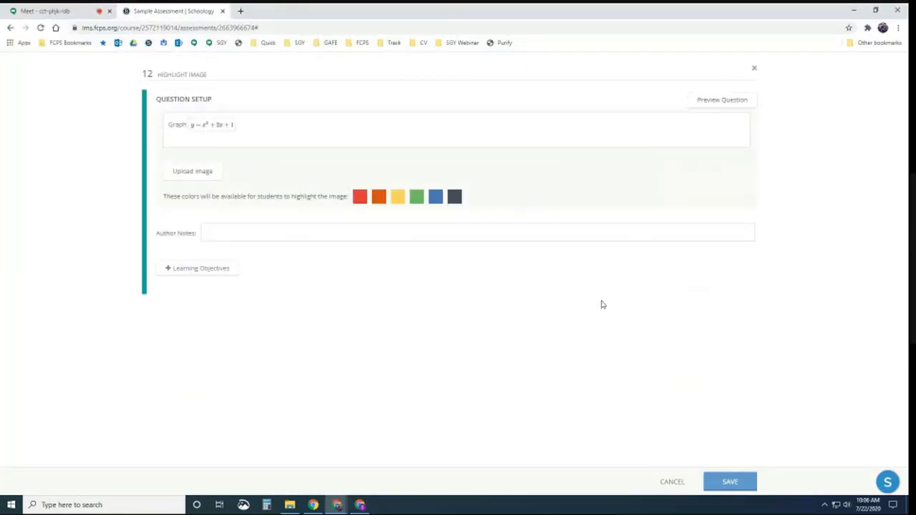
{"action": "left_click", "coordinate": [720, 104]}
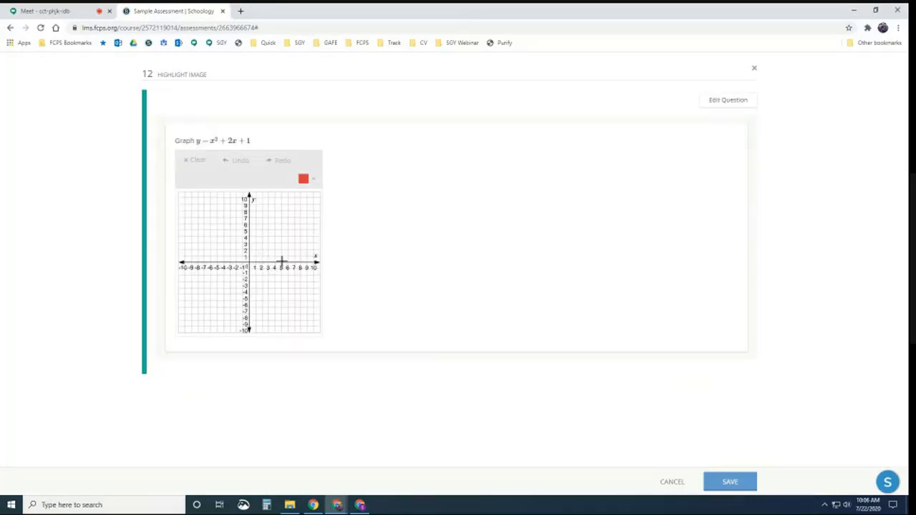
Step: Plot points and draw a red parabola on the previewed graph, look at the colour choices, and close the question without saving
{"action": "left_click", "coordinate": [247, 255]}
{"action": "left_click", "coordinate": [257, 252]}
{"action": "left_click", "coordinate": [265, 235]}
{"action": "left_click", "coordinate": [274, 207]}
{"action": "left_click", "coordinate": [236, 253]}
{"action": "left_click", "coordinate": [231, 224]}
{"action": "left_click", "coordinate": [229, 197]}
{"action": "mouse_move", "coordinate": [230, 198]}
{"action": "left_mouse_down"}
{"action": "mouse_move", "coordinate": [231, 248]}
{"action": "mouse_move", "coordinate": [247, 258]}
{"action": "mouse_move", "coordinate": [278, 190]}
{"action": "left_mouse_up"}
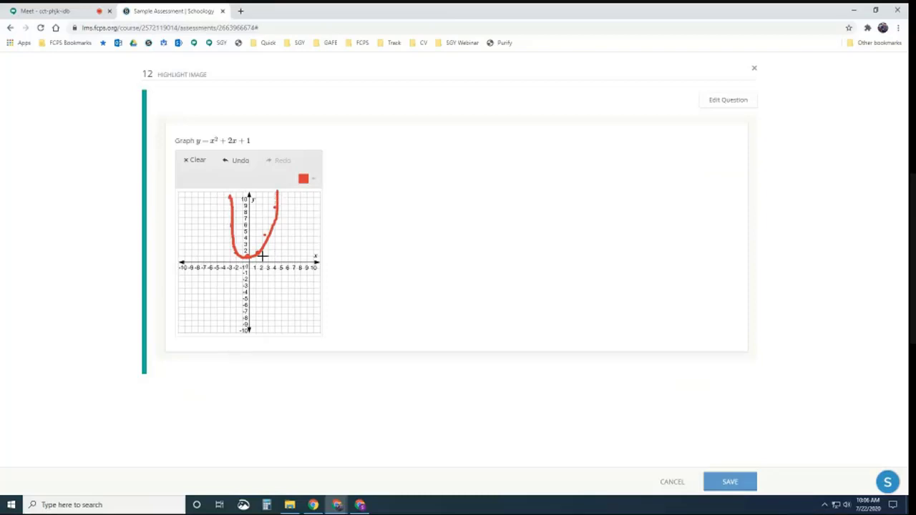
{"action": "left_click", "coordinate": [312, 180]}
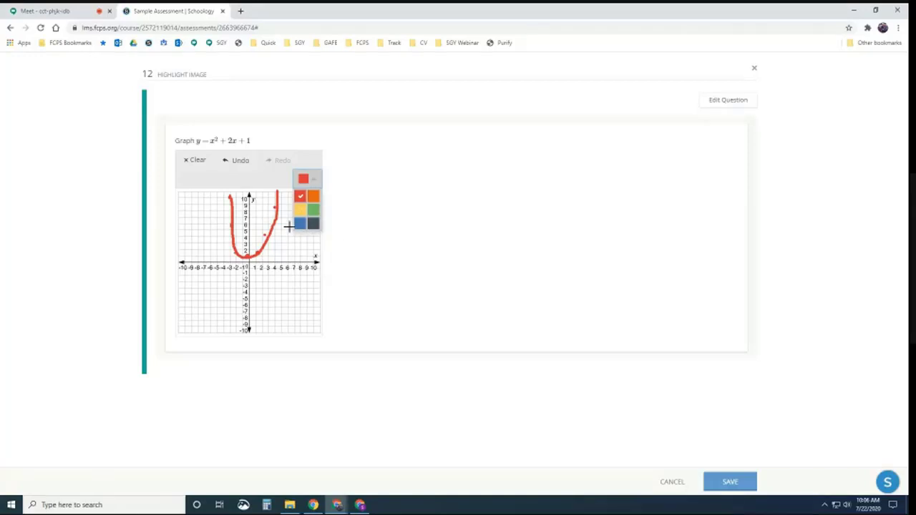
{"action": "left_click", "coordinate": [754, 71]}
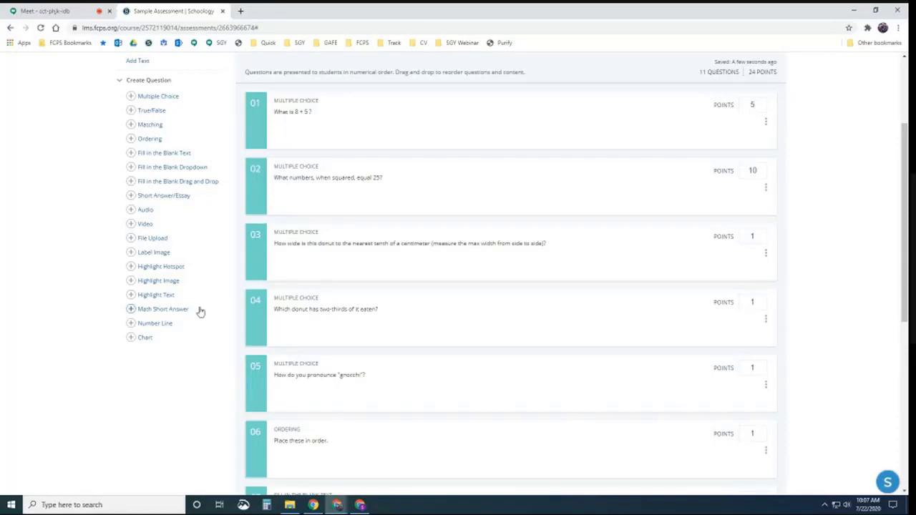
Step: Create a Highlight Text question reading "Select the adjectives." with "The quick brown fox jumps over the lazy dog." on a second line
{"action": "left_click", "coordinate": [159, 297]}
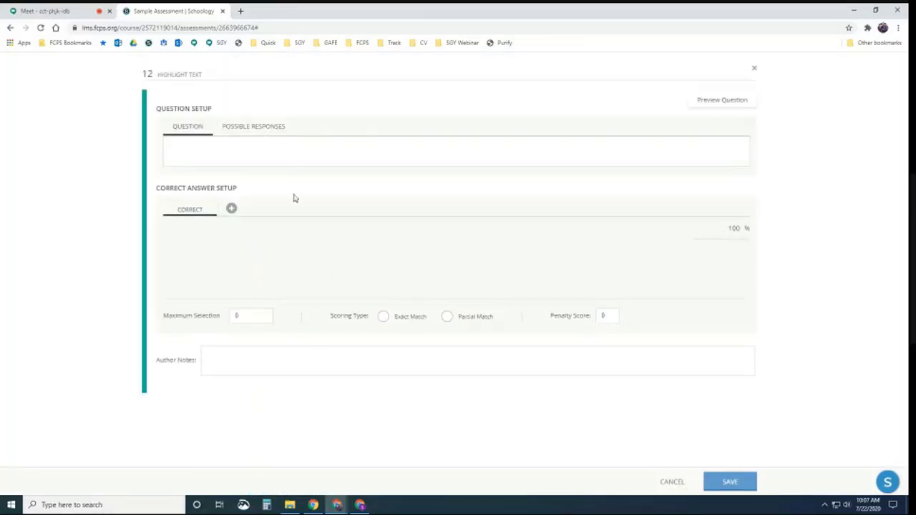
{"action": "left_click", "coordinate": [294, 150]}
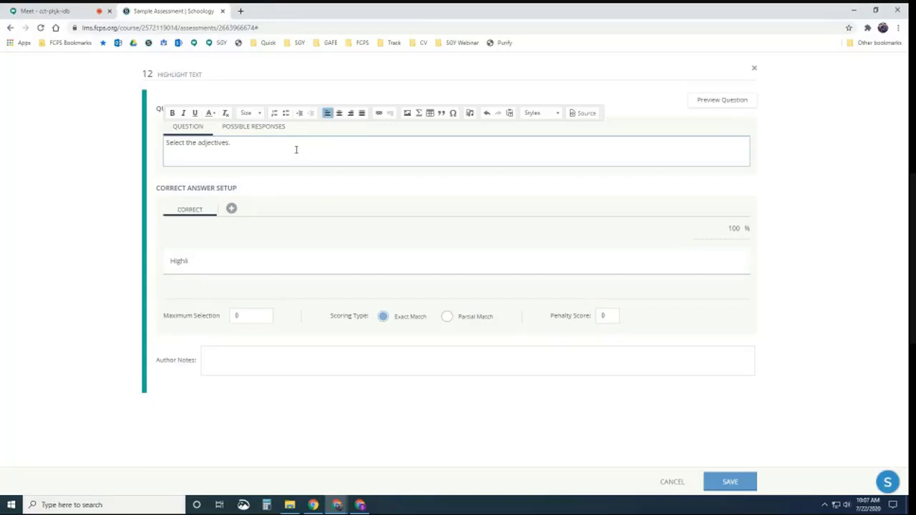
{"action": "key", "text": "Return"}
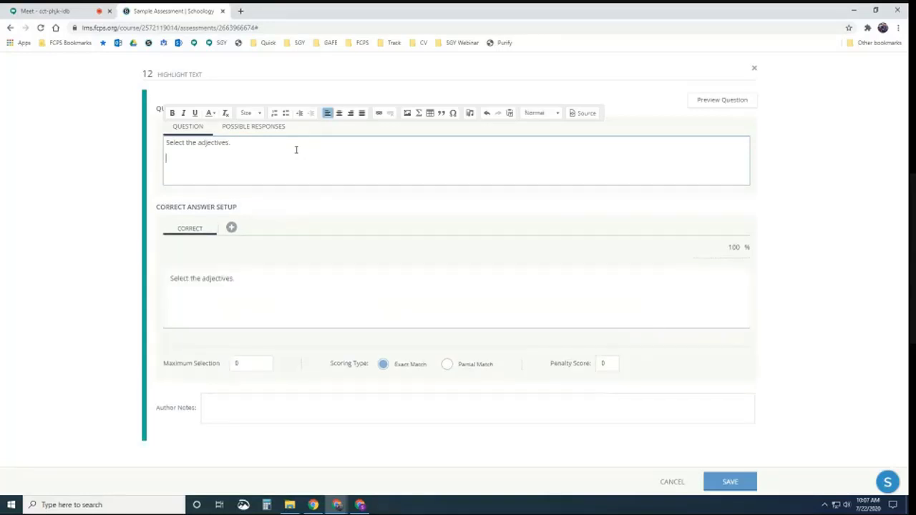
{"action": "key", "text": "BackSpace"}
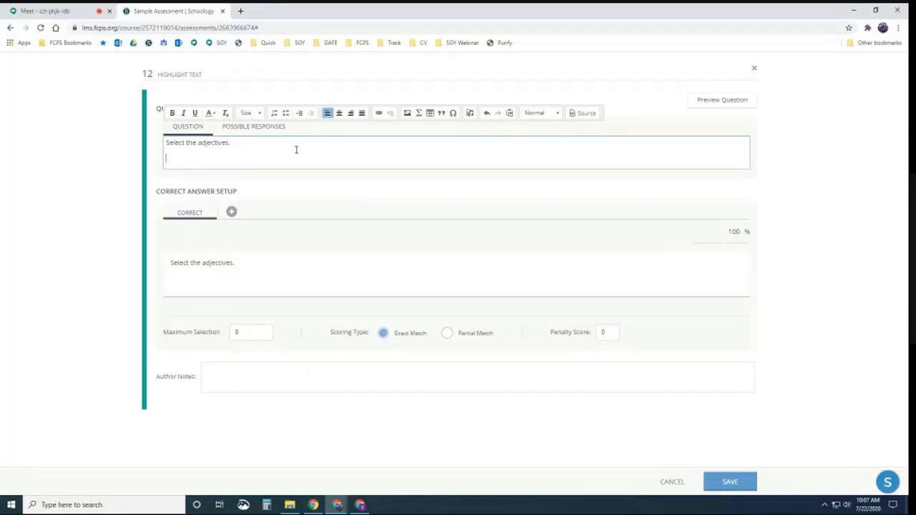
{"action": "type", "text": "The quick brown fox jumps ov"}
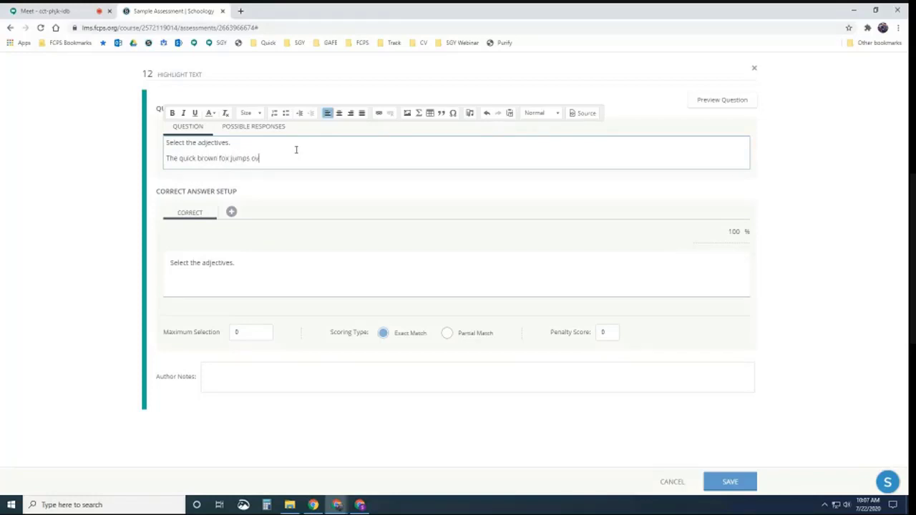
{"action": "type", "text": "e the lazy dog"}
{"action": "left_click", "coordinate": [263, 159]}
{"action": "type", "text": "r the lazy dog."}
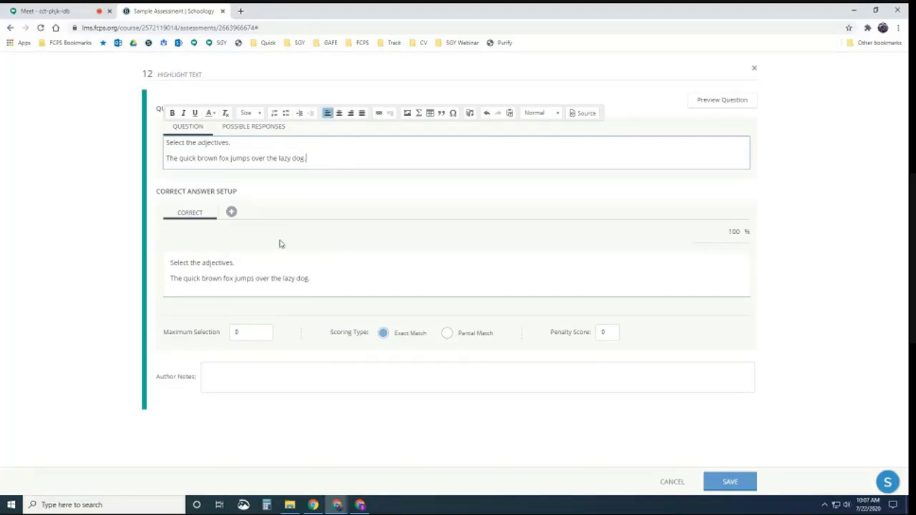
Step: Make each word a possible response, excluding the "Select the adjectives." line and the words "The" and "the" in the sentence
{"action": "left_click", "coordinate": [200, 281]}
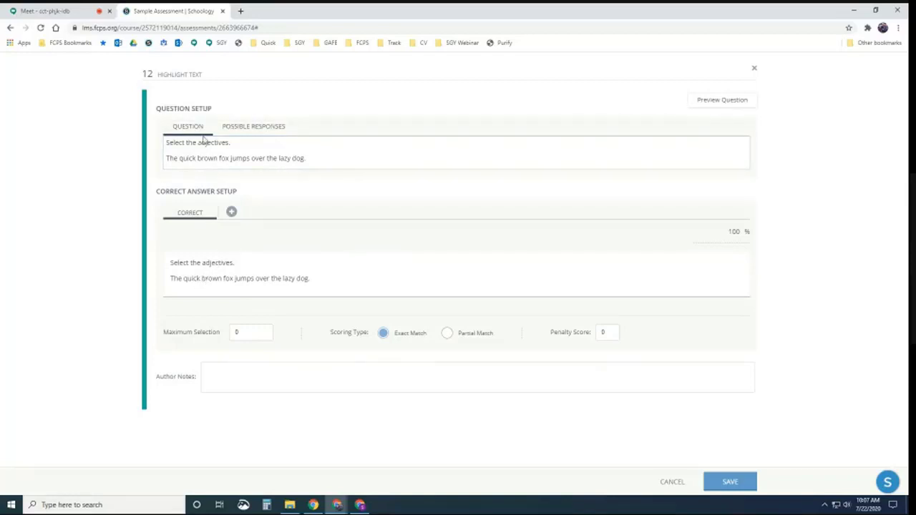
{"action": "left_click", "coordinate": [264, 129]}
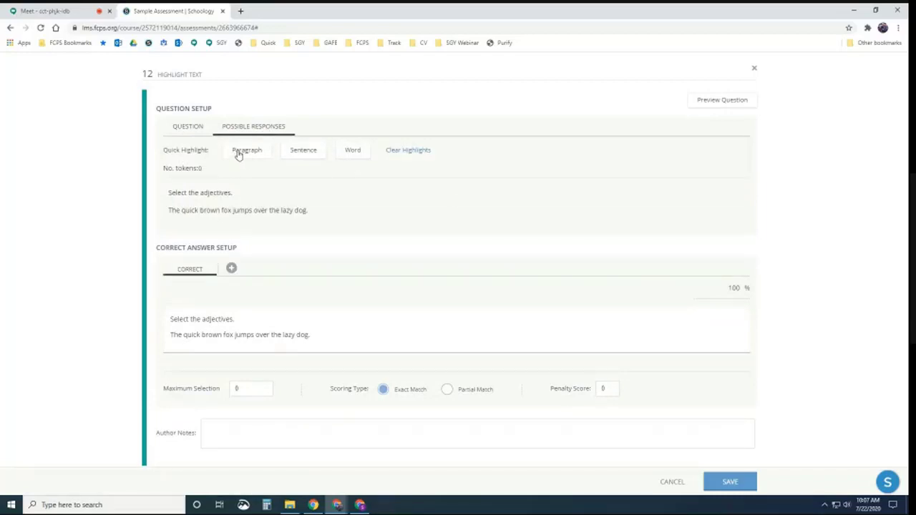
{"action": "left_click", "coordinate": [354, 152]}
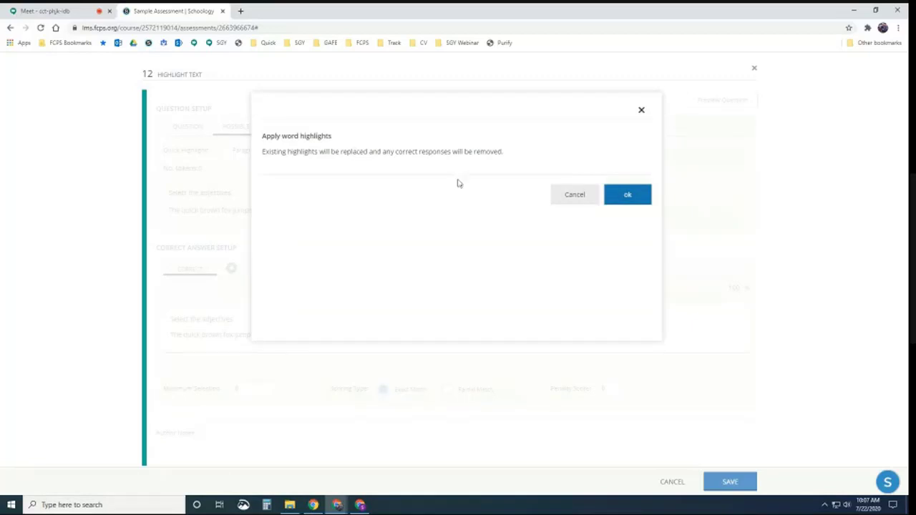
{"action": "left_click", "coordinate": [634, 203]}
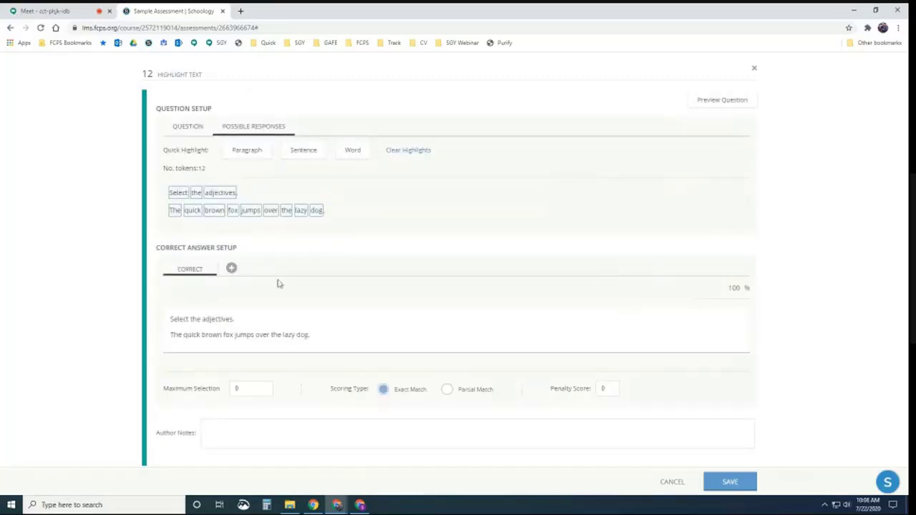
{"action": "left_click", "coordinate": [183, 192]}
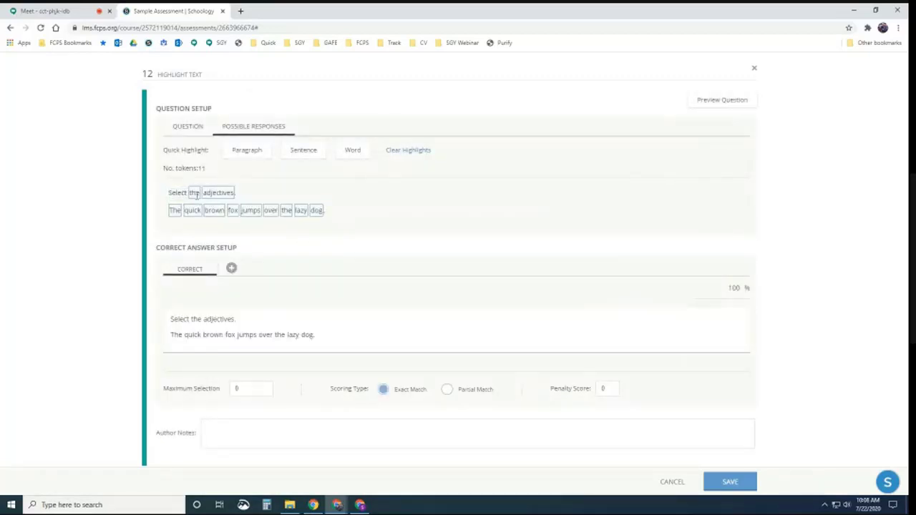
{"action": "left_click", "coordinate": [196, 193]}
{"action": "left_click", "coordinate": [208, 193]}
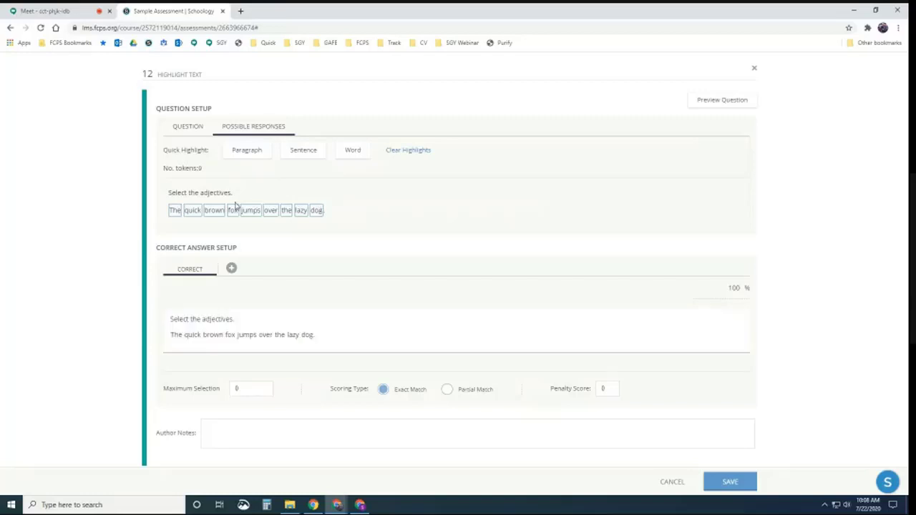
{"action": "left_click", "coordinate": [172, 211]}
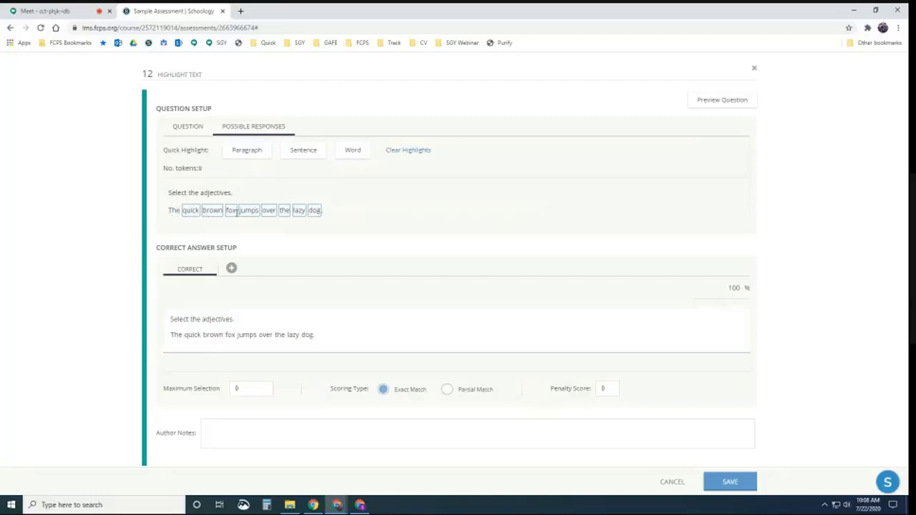
{"action": "left_click", "coordinate": [284, 210]}
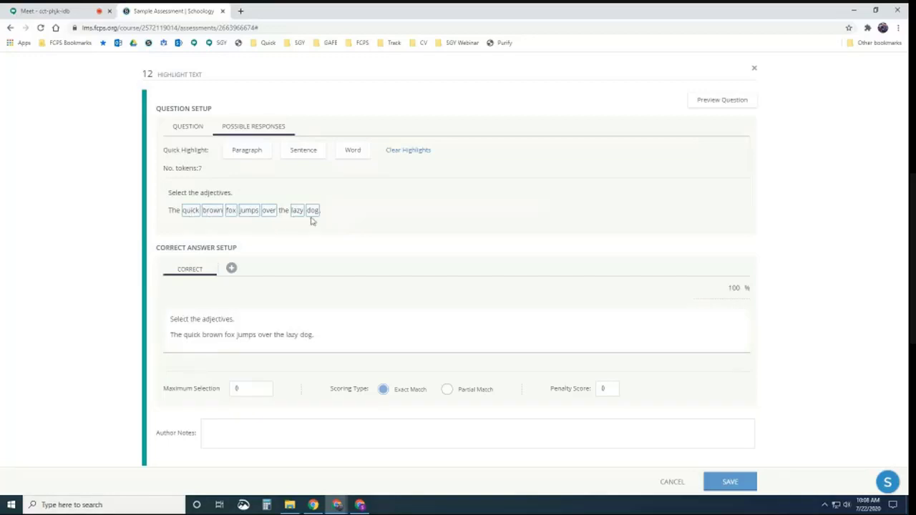
Step: Mark "quick", "brown" and "lazy" as the correct answers of the Highlight Text question
{"action": "left_click", "coordinate": [207, 335]}
{"action": "left_click", "coordinate": [191, 336]}
{"action": "left_click", "coordinate": [292, 336]}
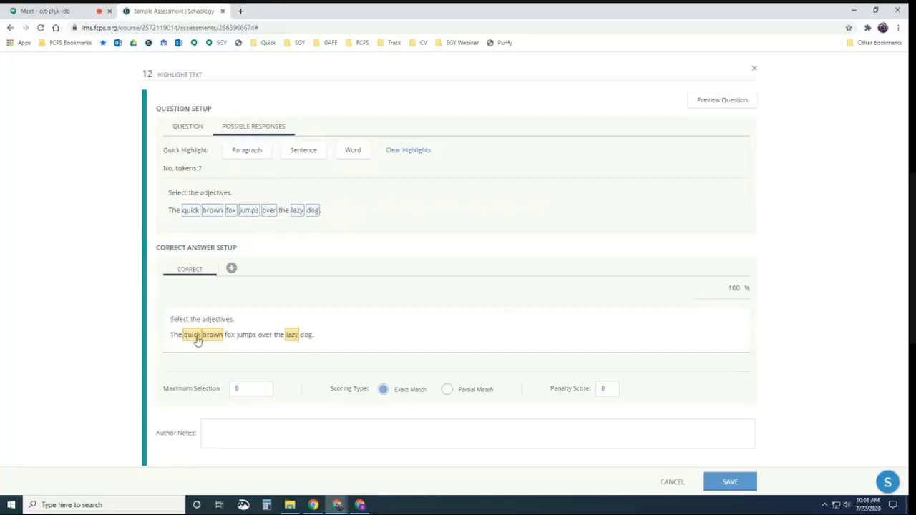
{"action": "left_click", "coordinate": [262, 336]}
{"action": "left_click", "coordinate": [262, 336]}
Step: Preview the Highlight Text question, try it by highlighting "quick", "brown" and "lazy", and save the question
{"action": "left_click", "coordinate": [706, 104]}
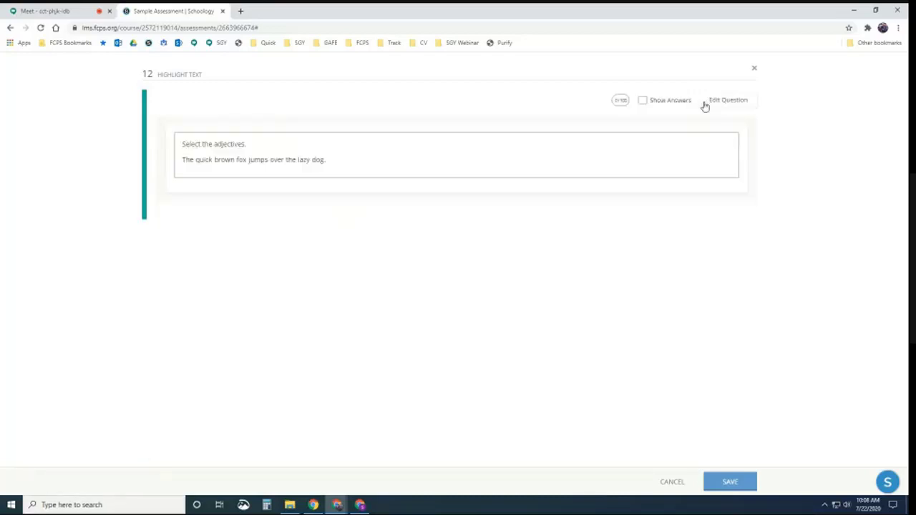
{"action": "left_click", "coordinate": [203, 160]}
{"action": "left_click_drag", "start_coordinate": [205, 162], "coordinate": [237, 163]}
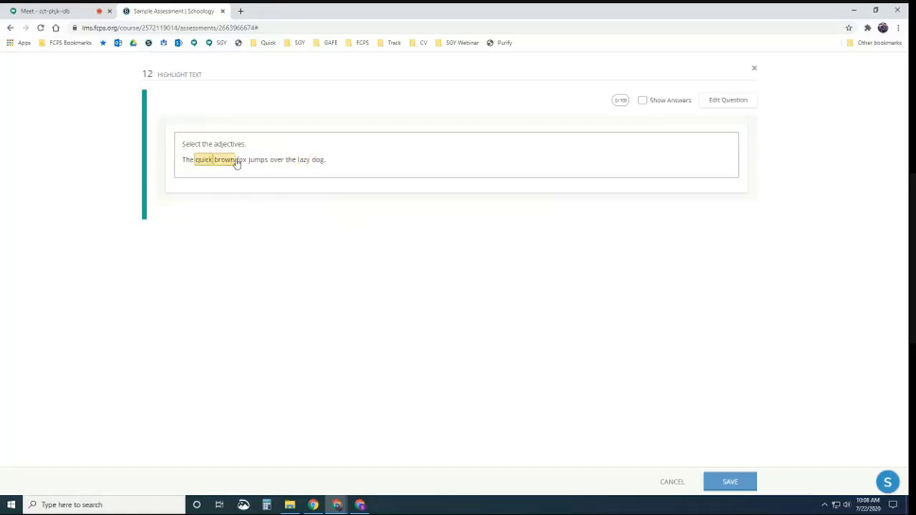
{"action": "left_click", "coordinate": [304, 163]}
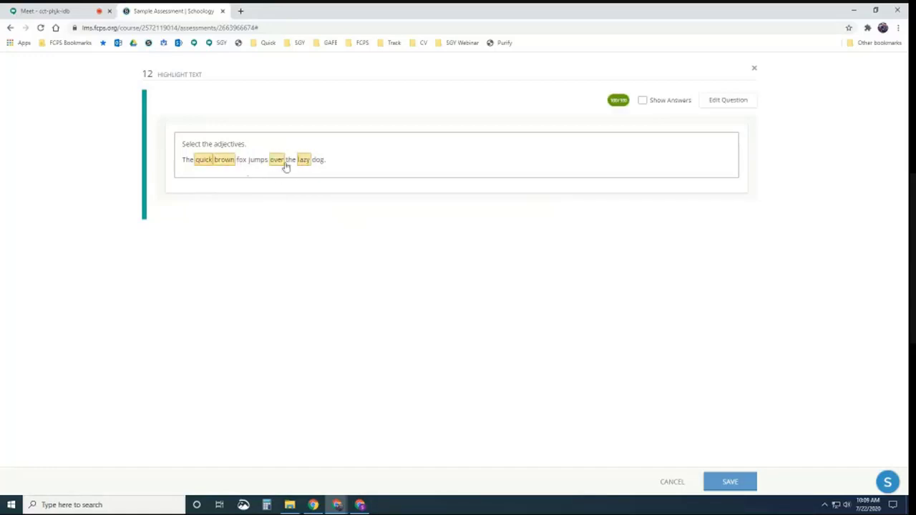
{"action": "left_click", "coordinate": [742, 102]}
{"action": "left_click", "coordinate": [731, 483]}
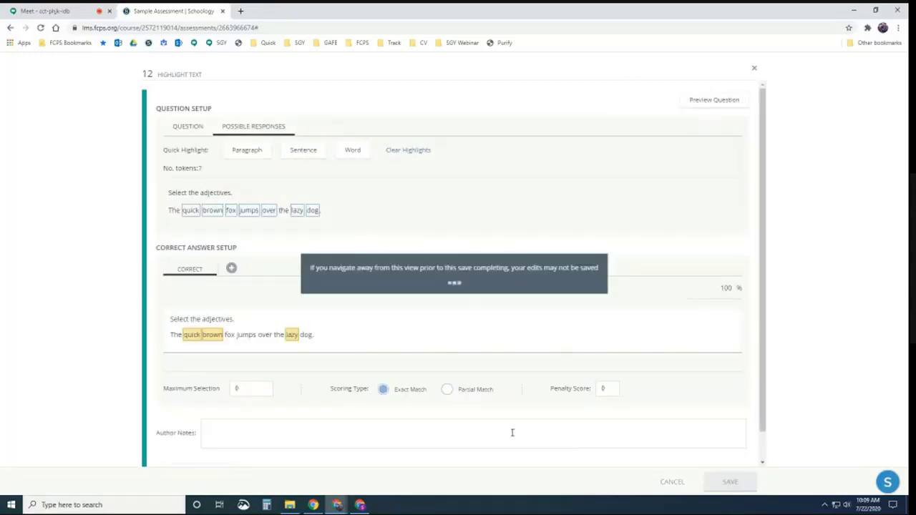
Step: Open a new Math Short Answer question to examine its setup options, and close it without saving
{"action": "scroll", "coordinate": [511, 435], "scroll_direction": "down", "scroll_amount": 9}
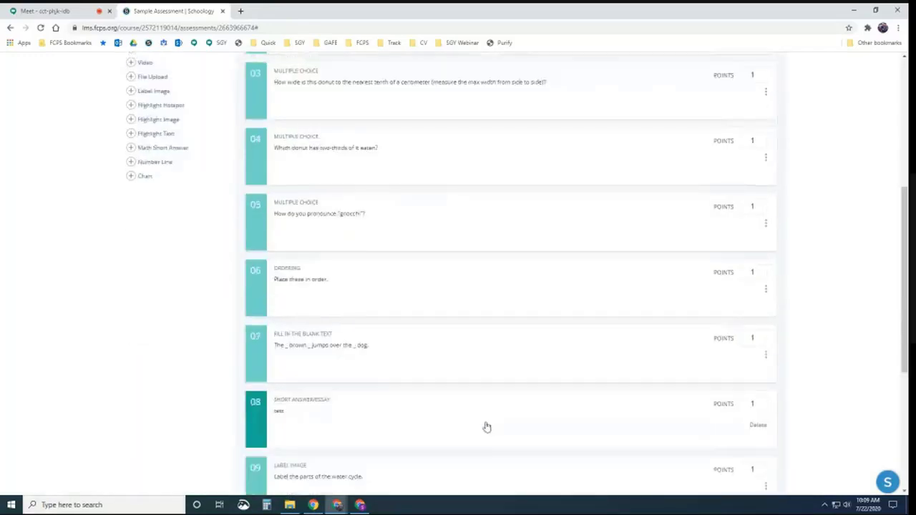
{"action": "scroll", "coordinate": [199, 208], "scroll_direction": "up", "scroll_amount": 5}
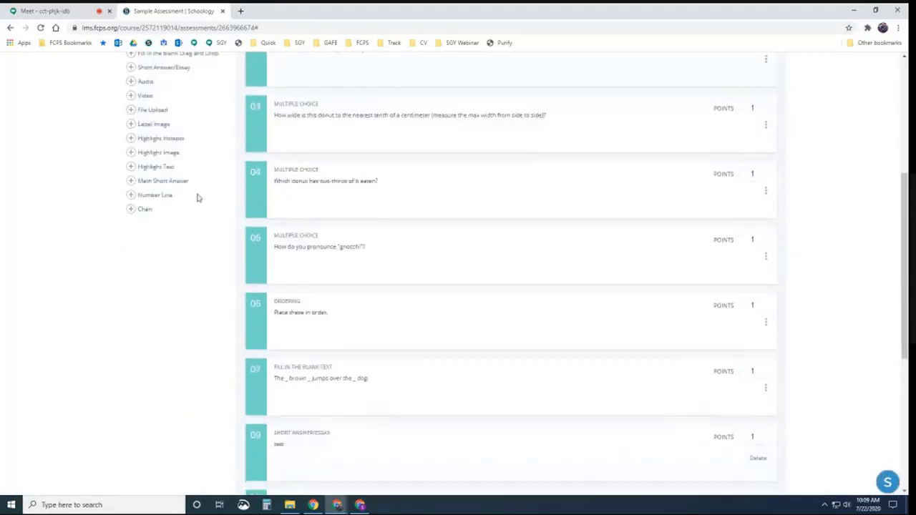
{"action": "left_click", "coordinate": [156, 206]}
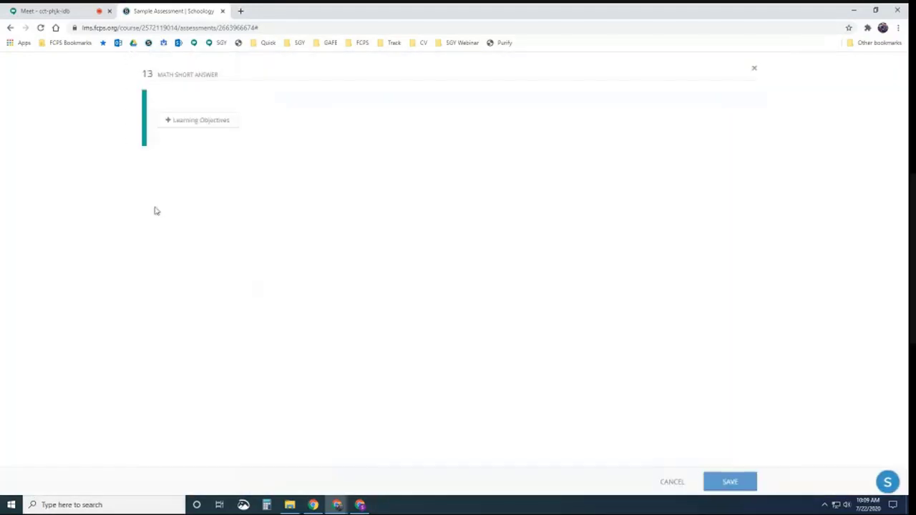
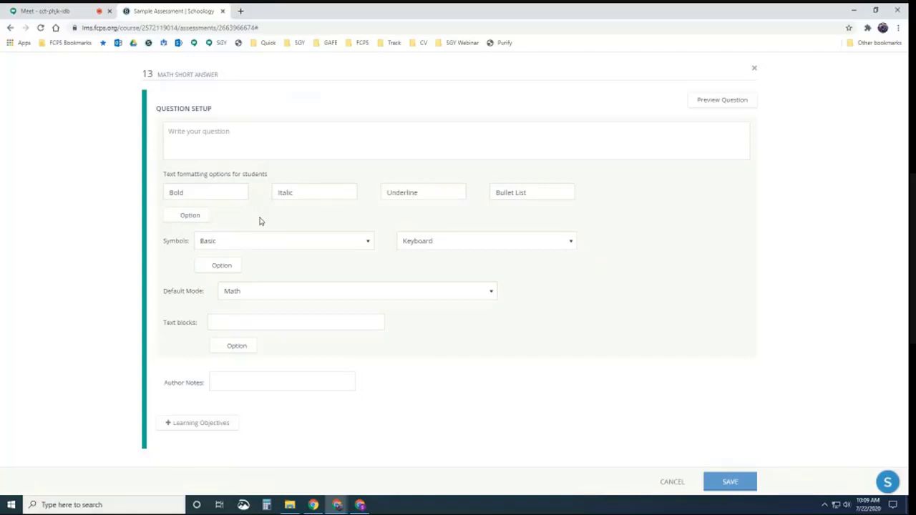
{"action": "left_click", "coordinate": [754, 67]}
Step: Create a Number Line question reading "Place these in the correct spot on the number line." with a maximum value of 5
{"action": "left_click", "coordinate": [150, 226]}
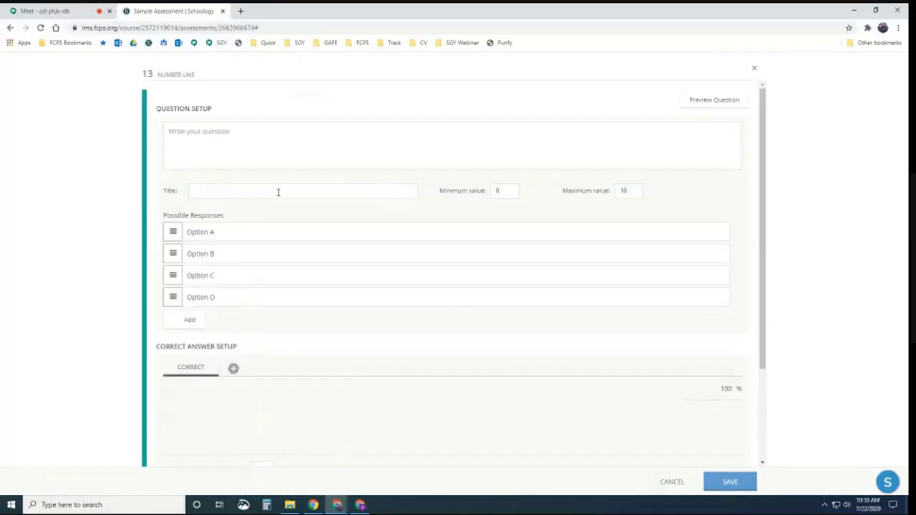
{"action": "left_click", "coordinate": [272, 142]}
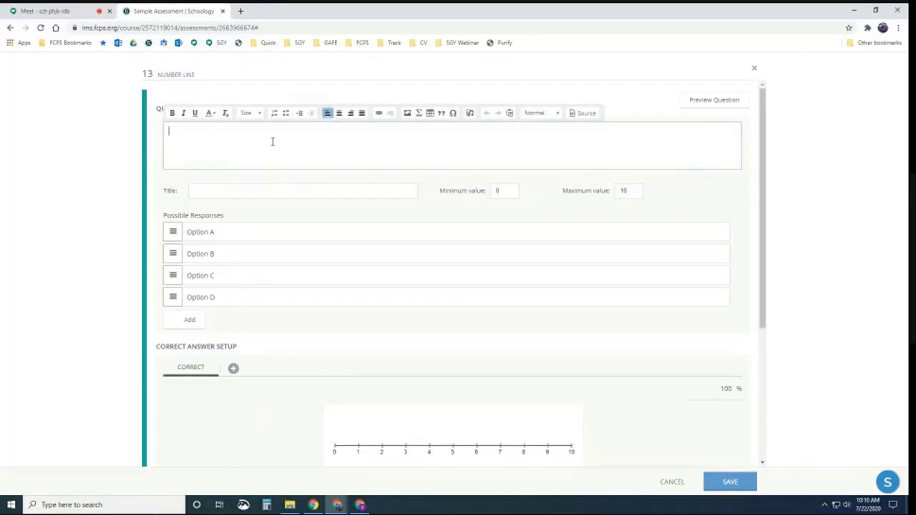
{"action": "type", "text": "Place these in the correct spot on the numb"}
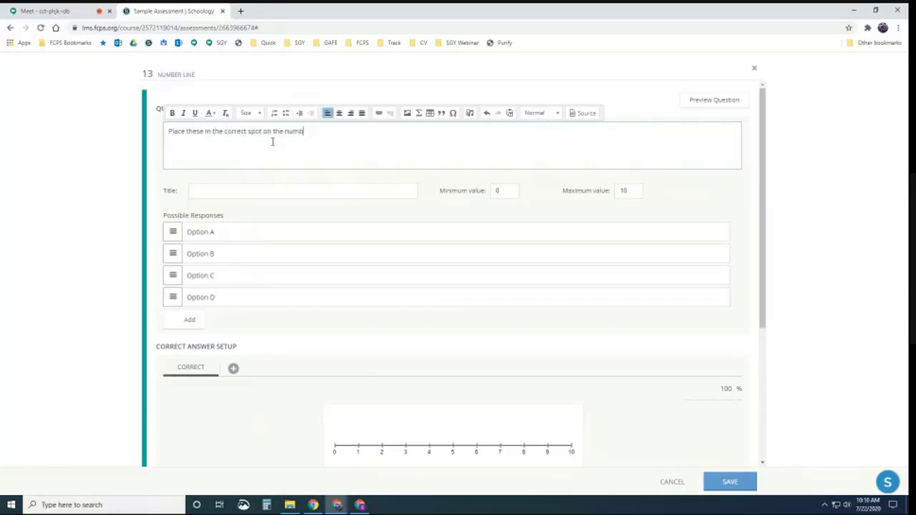
{"action": "type", "text": "er linke"}
{"action": "scroll", "coordinate": [450, 423], "scroll_direction": "down", "scroll_amount": 1}
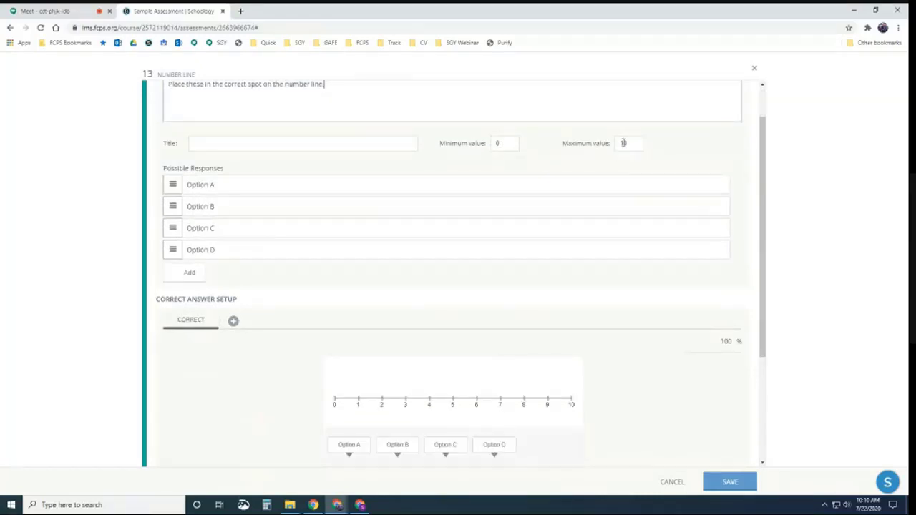
{"action": "left_click_drag", "start_coordinate": [629, 143], "coordinate": [607, 144]}
{"action": "type", "text": "5"}
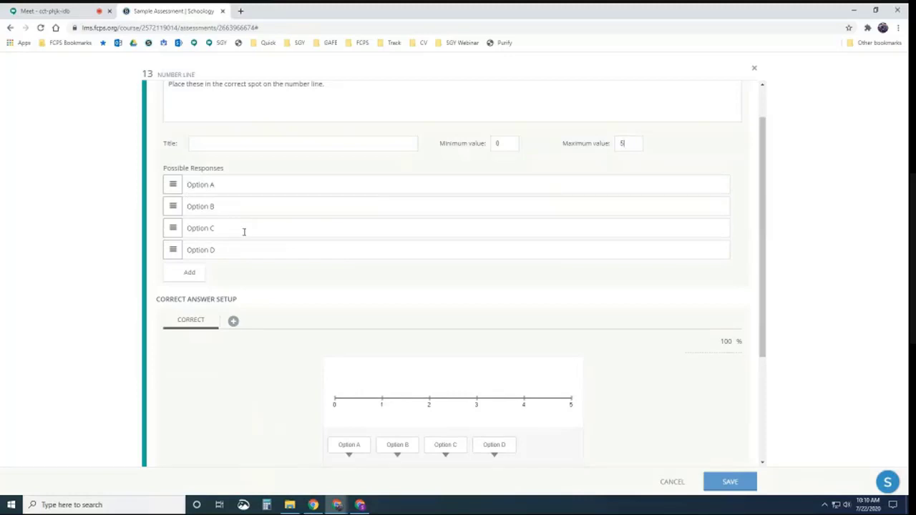
Step: Replace the first possible response, Option A, with the math formula fraction 1/3
{"action": "scroll", "coordinate": [247, 231], "scroll_direction": "down", "scroll_amount": 1}
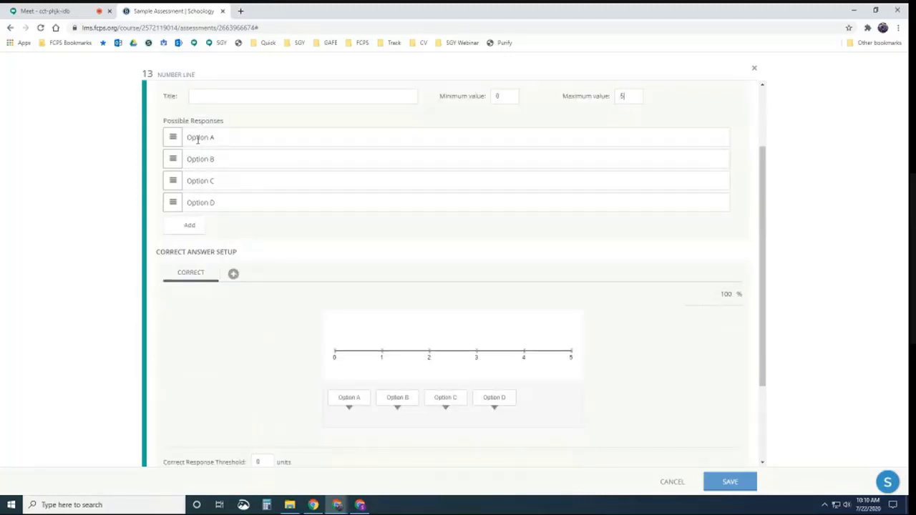
{"action": "left_click", "coordinate": [201, 136]}
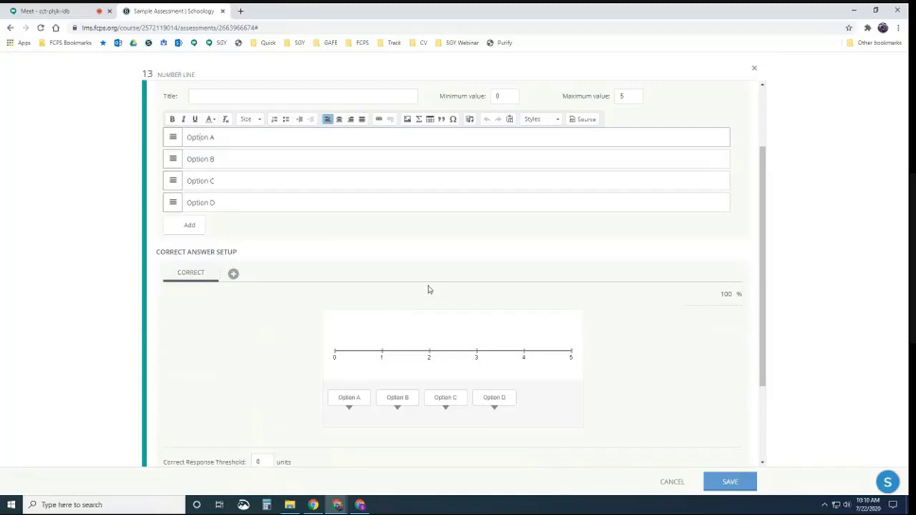
{"action": "triple_click", "coordinate": [244, 136]}
{"action": "key", "text": "BackSpace"}
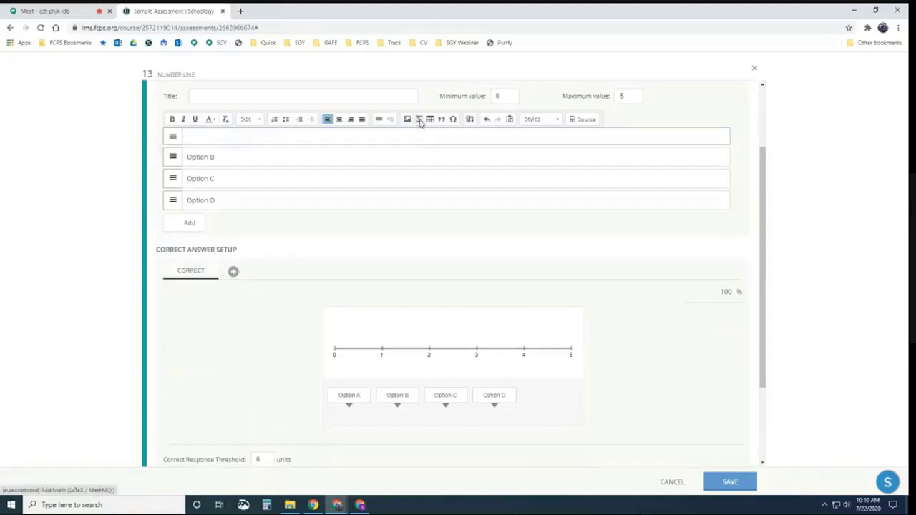
{"action": "left_click", "coordinate": [419, 119]}
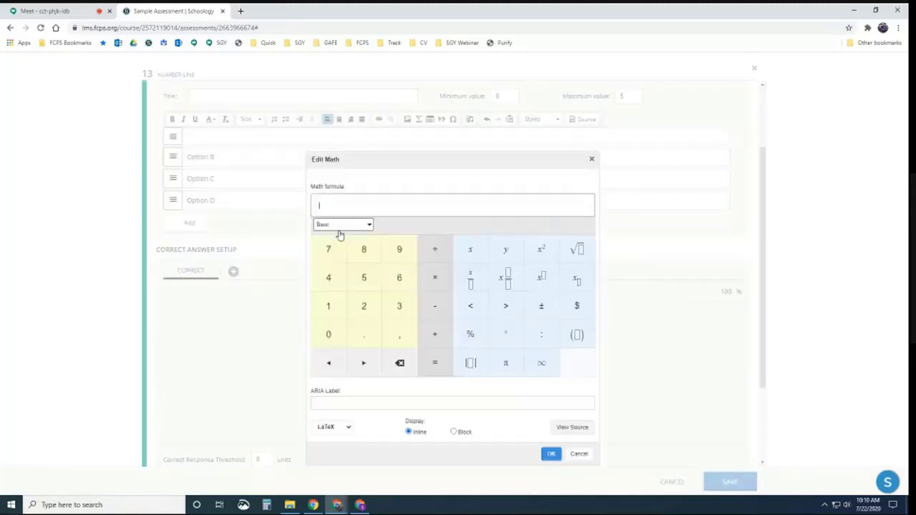
{"action": "left_click", "coordinate": [506, 279]}
{"action": "type", "text": "1/"}
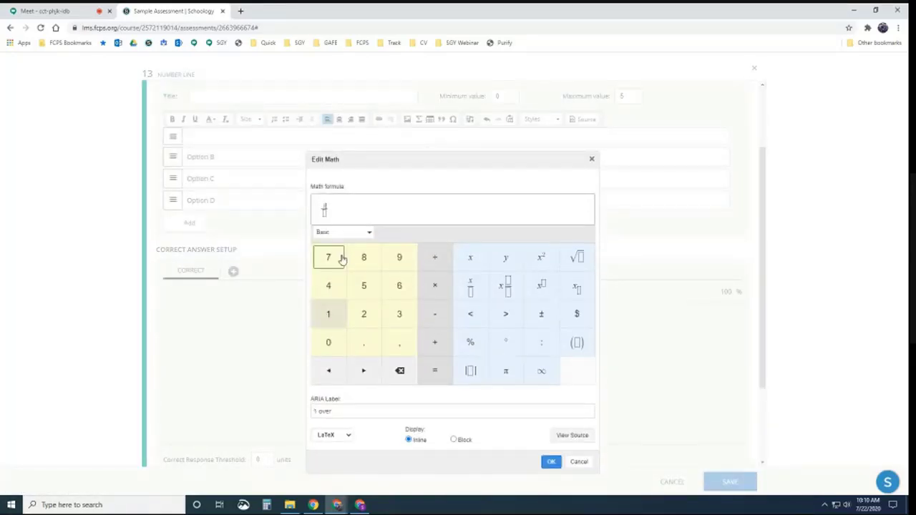
{"action": "type", "text": "3"}
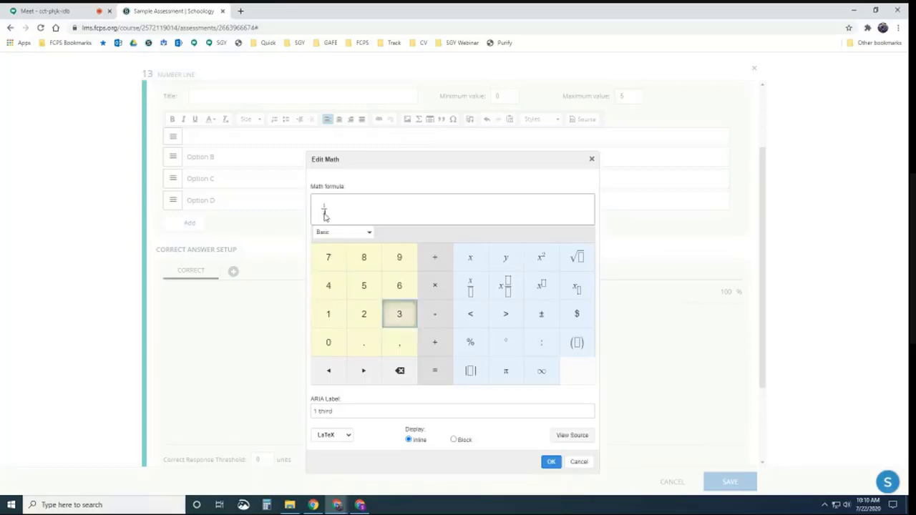
{"action": "left_click", "coordinate": [552, 462]}
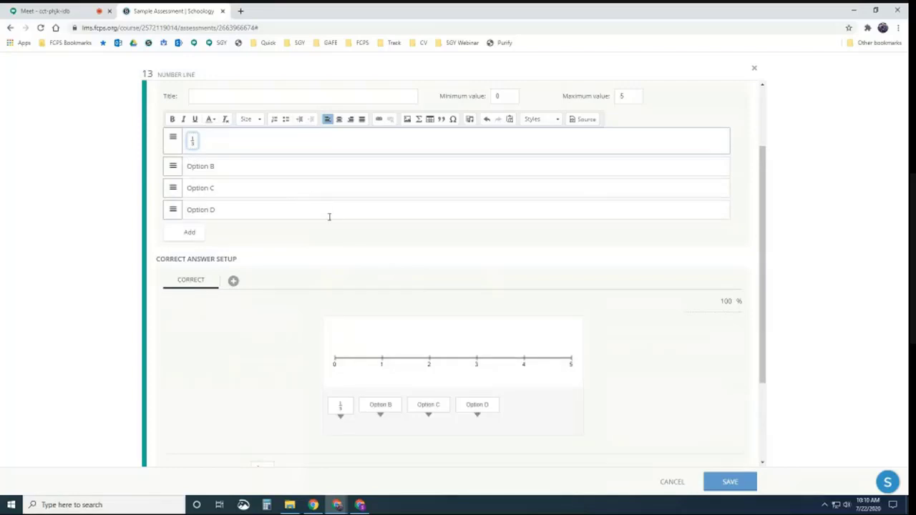
Step: Set the correct response threshold to 0.25 units and place the 1/3 response near the start of the number line
{"action": "scroll", "coordinate": [350, 288], "scroll_direction": "down", "scroll_amount": 2}
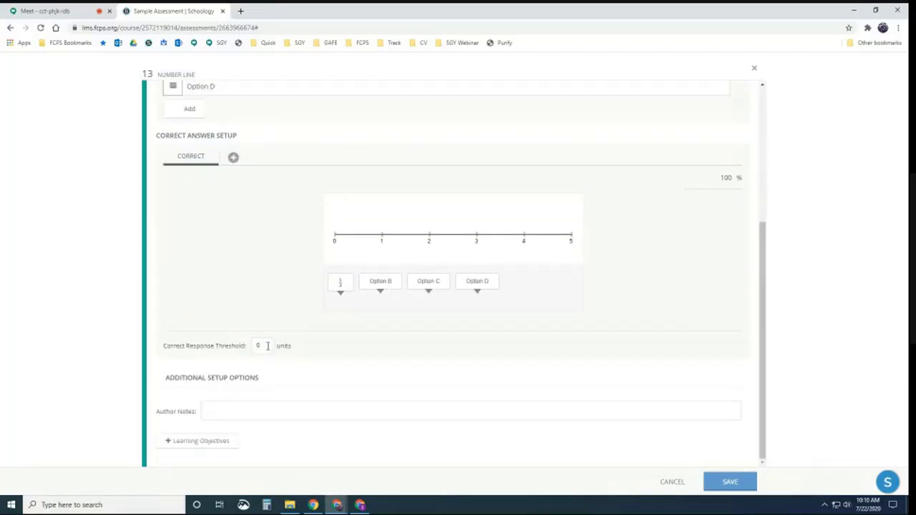
{"action": "left_click_drag", "start_coordinate": [267, 346], "coordinate": [244, 346]}
{"action": "left_click_drag", "start_coordinate": [337, 288], "coordinate": [349, 223]}
Step: Turn off Snap to Ticks in the additional setup options and reposition the 1/3 response about a third of the way from 0 to 1
{"action": "left_click", "coordinate": [228, 378]}
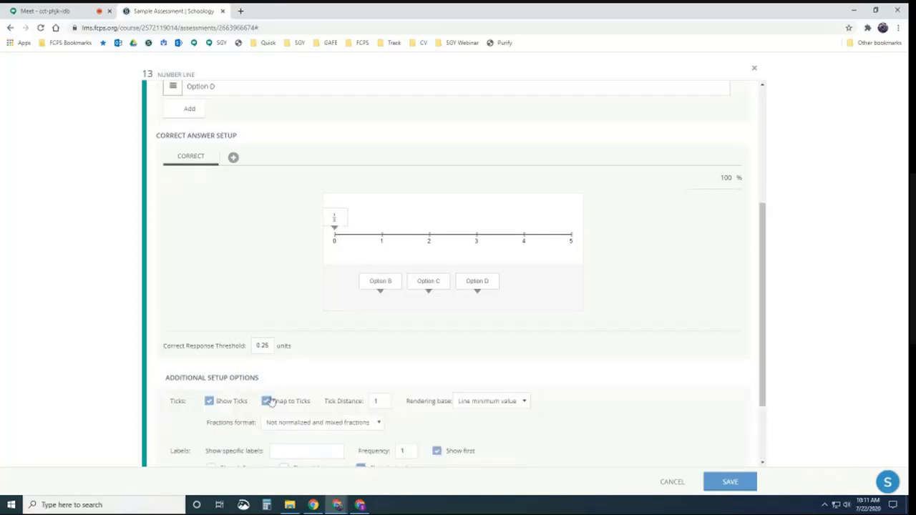
{"action": "left_click", "coordinate": [266, 403]}
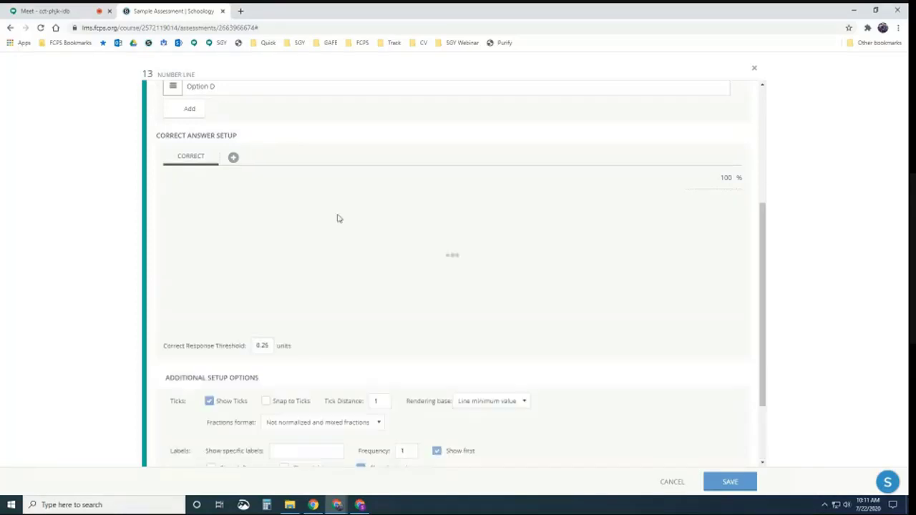
{"action": "left_click_drag", "start_coordinate": [342, 216], "coordinate": [351, 217]}
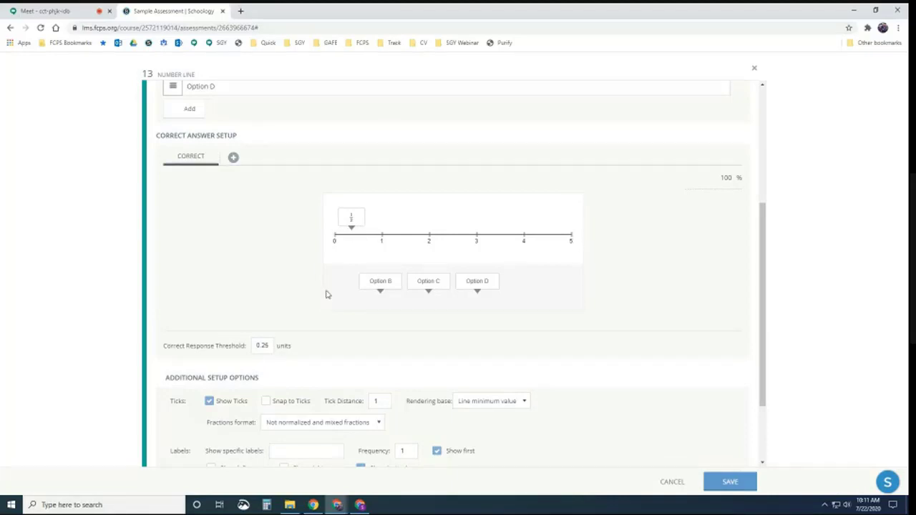
Step: Set the tick distance to 1/2 and the fractions format to Improper fractions
{"action": "scroll", "coordinate": [314, 339], "scroll_direction": "down", "scroll_amount": 1}
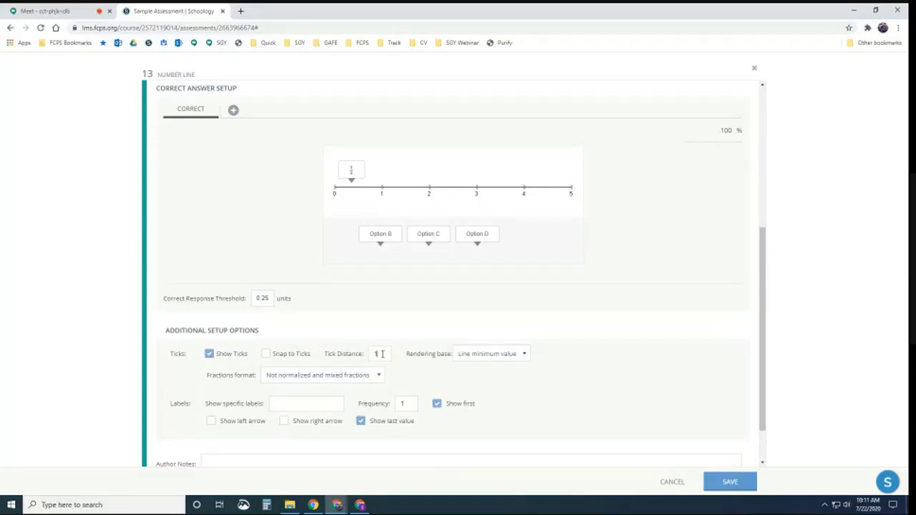
{"action": "left_click", "coordinate": [492, 385]}
{"action": "double_click", "coordinate": [374, 355]}
{"action": "left_click", "coordinate": [500, 391]}
{"action": "left_click", "coordinate": [375, 380]}
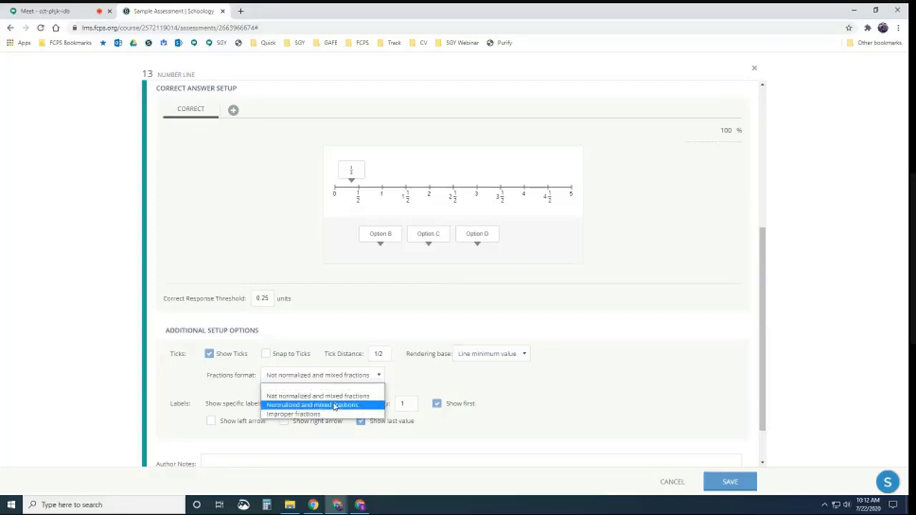
{"action": "left_click", "coordinate": [308, 415]}
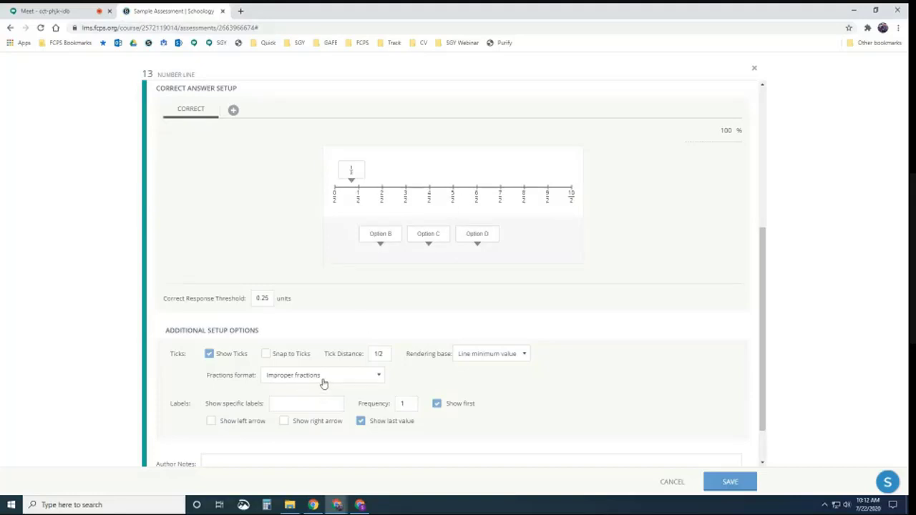
Step: Set the tick distance to 2 and clear the fractions format to blank
{"action": "left_click_drag", "start_coordinate": [387, 355], "coordinate": [353, 355]}
{"action": "type", "text": "2"}
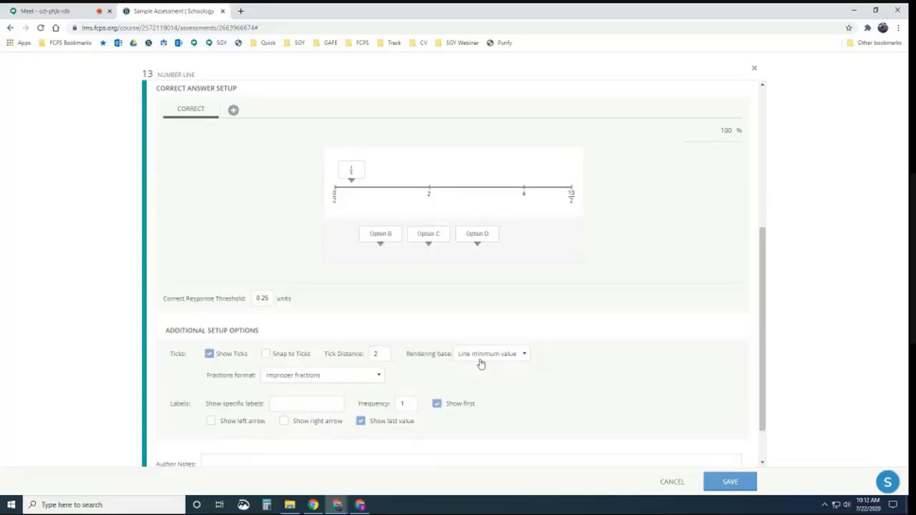
{"action": "scroll", "coordinate": [476, 369], "scroll_direction": "up", "scroll_amount": 4}
{"action": "scroll", "coordinate": [481, 363], "scroll_direction": "down", "scroll_amount": 3}
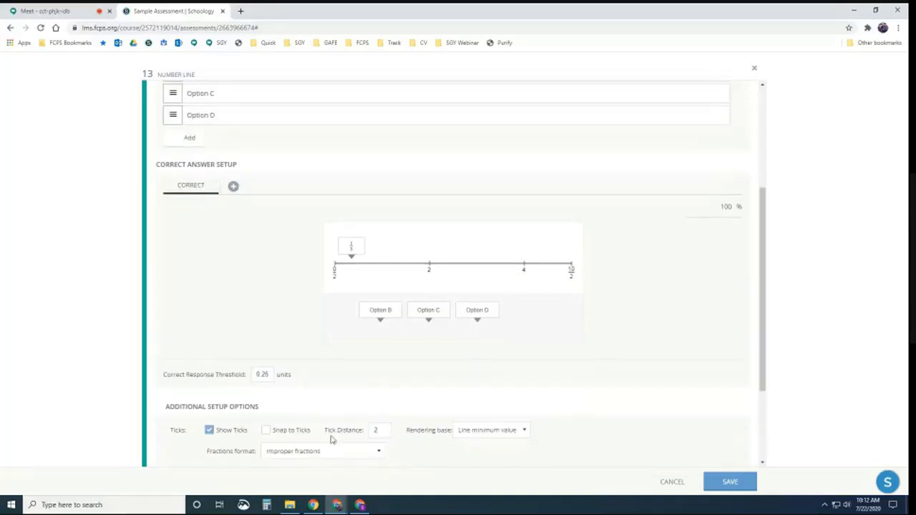
{"action": "scroll", "coordinate": [364, 419], "scroll_direction": "down", "scroll_amount": 1}
{"action": "left_click", "coordinate": [367, 405]}
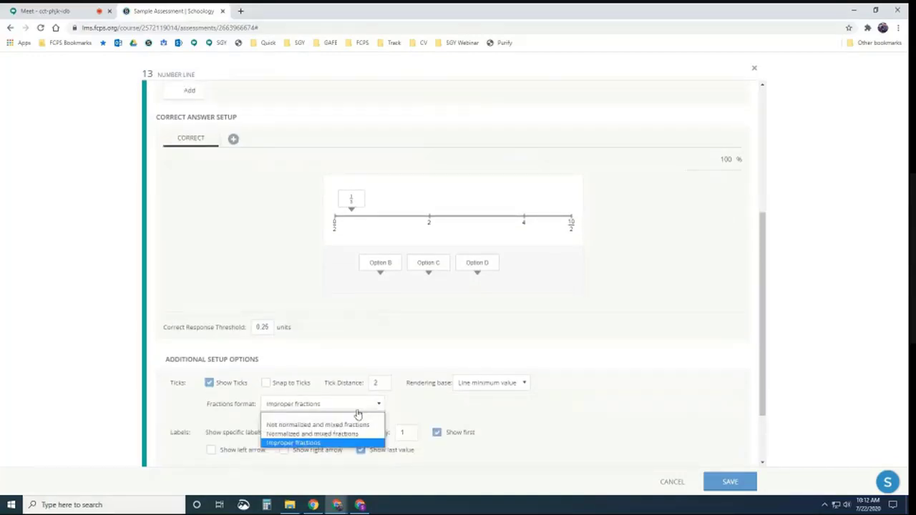
{"action": "left_click", "coordinate": [338, 426]}
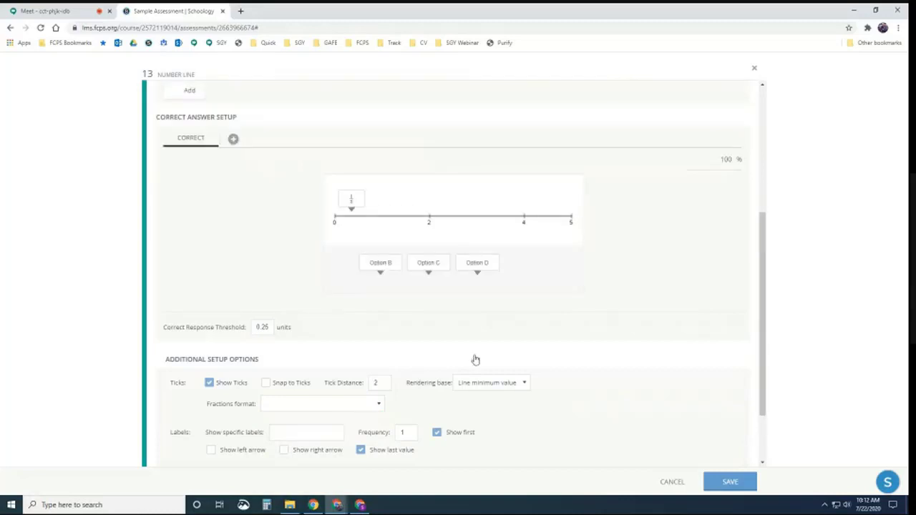
Step: Set the number line's minimum value to -1 and its rendering base to Zero
{"action": "scroll", "coordinate": [476, 360], "scroll_direction": "up", "scroll_amount": 3}
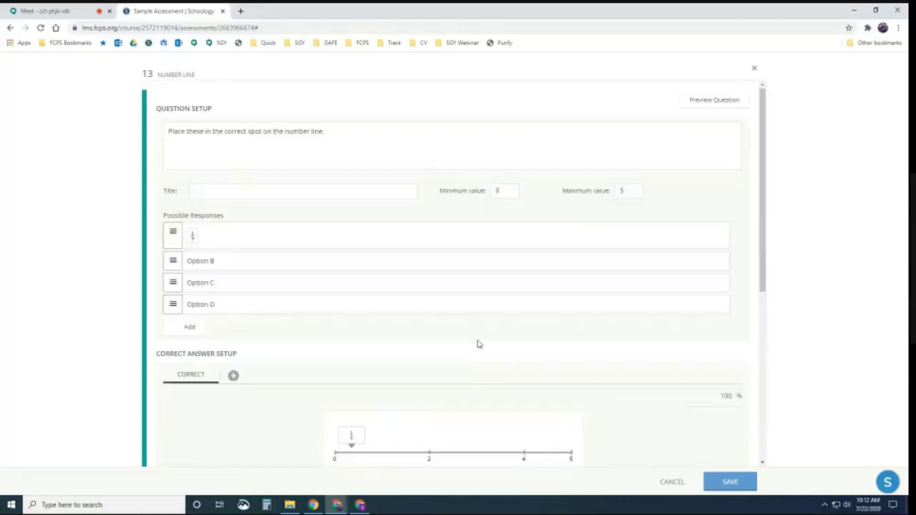
{"action": "left_click_drag", "start_coordinate": [511, 190], "coordinate": [464, 190]}
{"action": "left_click", "coordinate": [604, 355]}
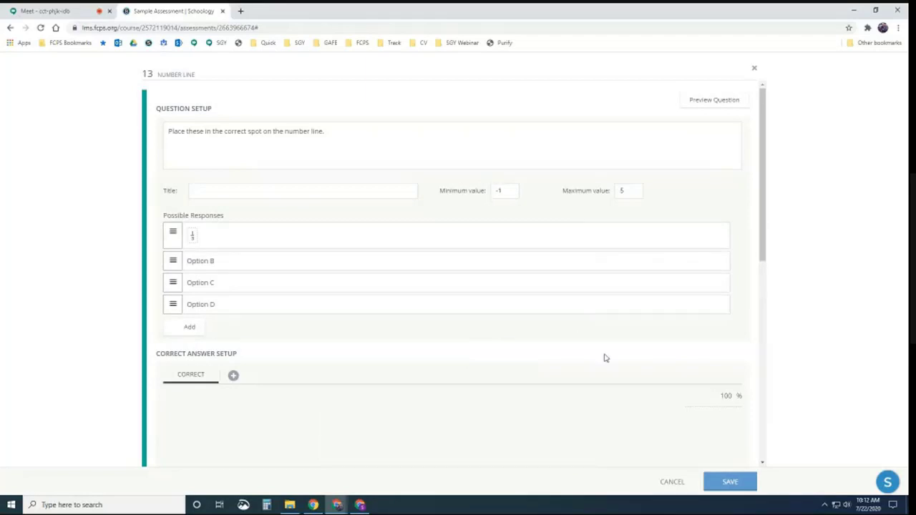
{"action": "scroll", "coordinate": [550, 349], "scroll_direction": "down", "scroll_amount": 3}
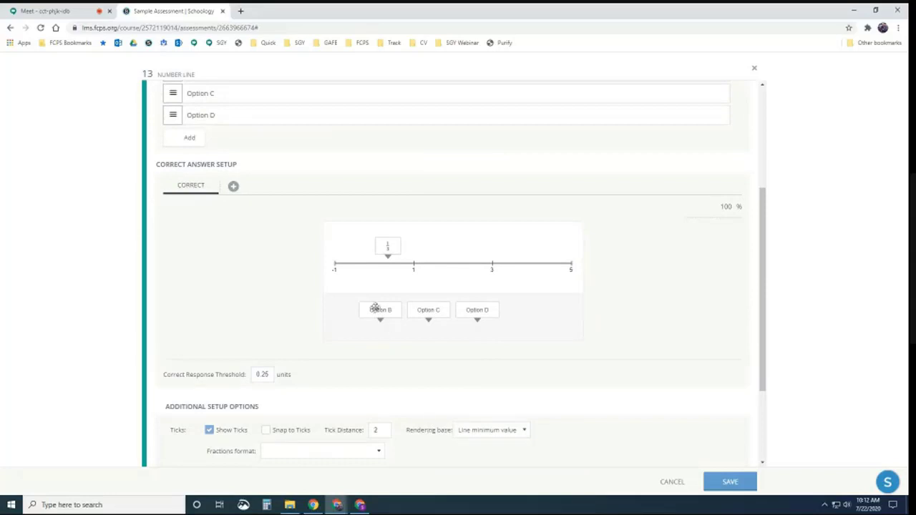
{"action": "left_click", "coordinate": [505, 431]}
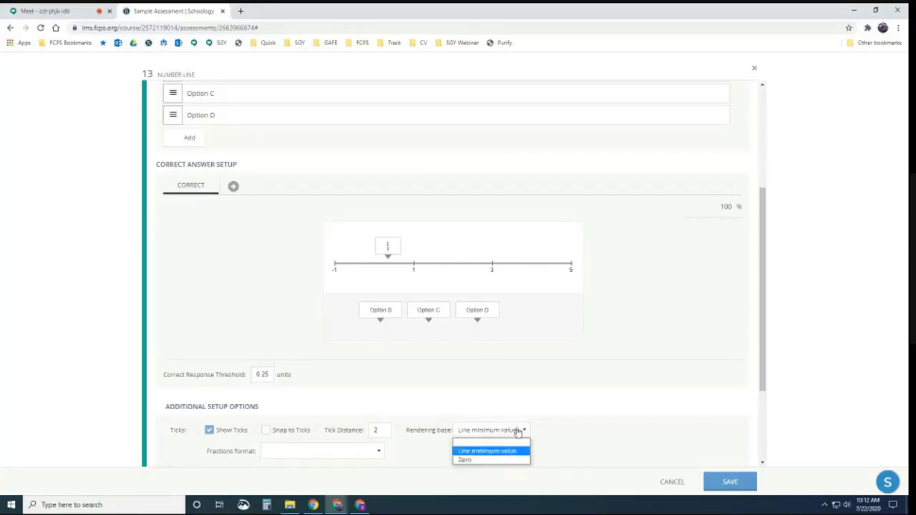
{"action": "left_click", "coordinate": [471, 461]}
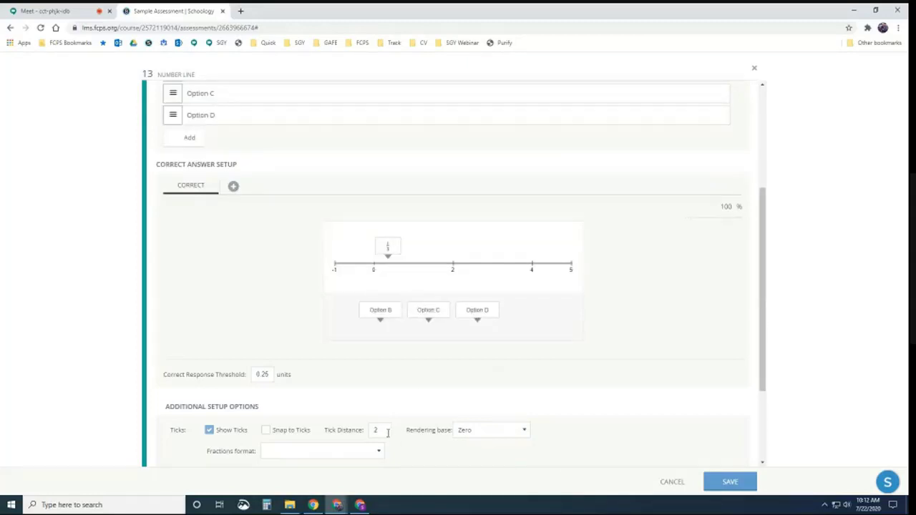
Step: Change the rendering base back to Line minimum value and look over the tick and label options
{"action": "left_click", "coordinate": [495, 433]}
{"action": "left_click", "coordinate": [481, 452]}
{"action": "scroll", "coordinate": [461, 367], "scroll_direction": "down", "scroll_amount": 2}
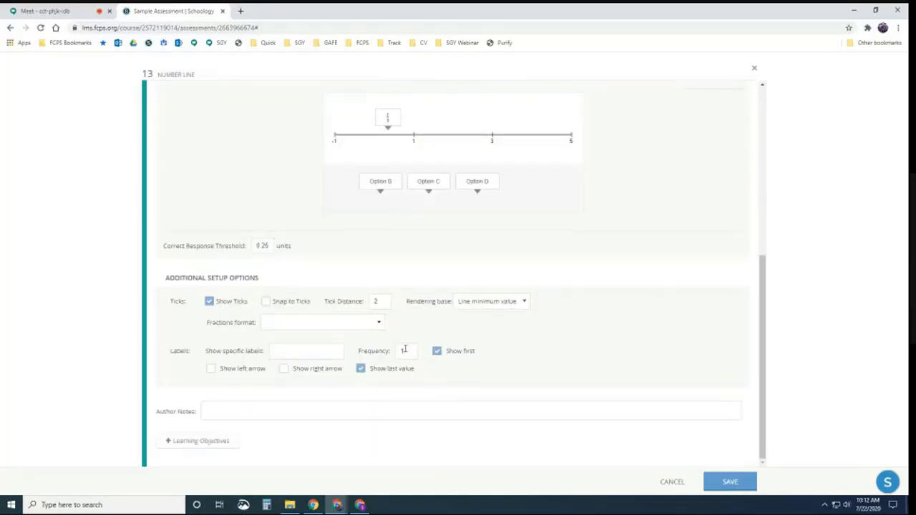
{"action": "scroll", "coordinate": [423, 352], "scroll_direction": "up", "scroll_amount": 4}
{"action": "scroll", "coordinate": [423, 353], "scroll_direction": "down", "scroll_amount": 3}
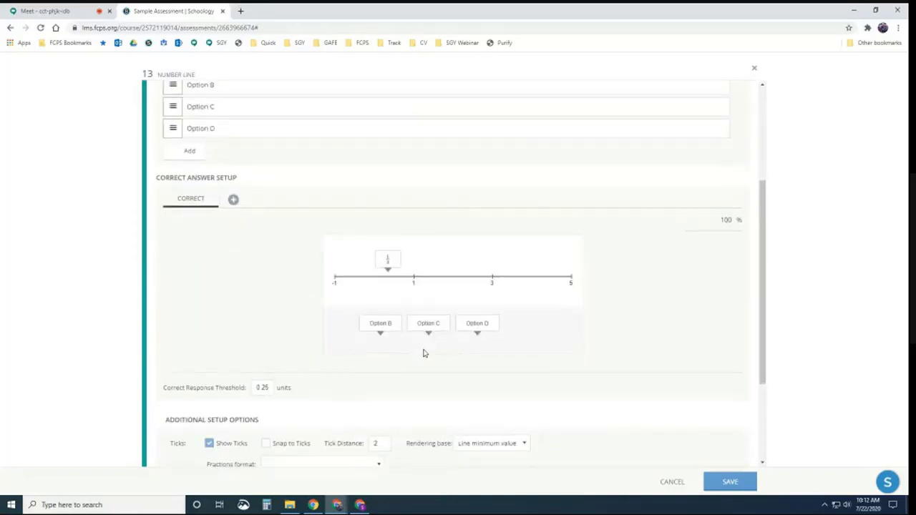
{"action": "scroll", "coordinate": [340, 385], "scroll_direction": "down", "scroll_amount": 1}
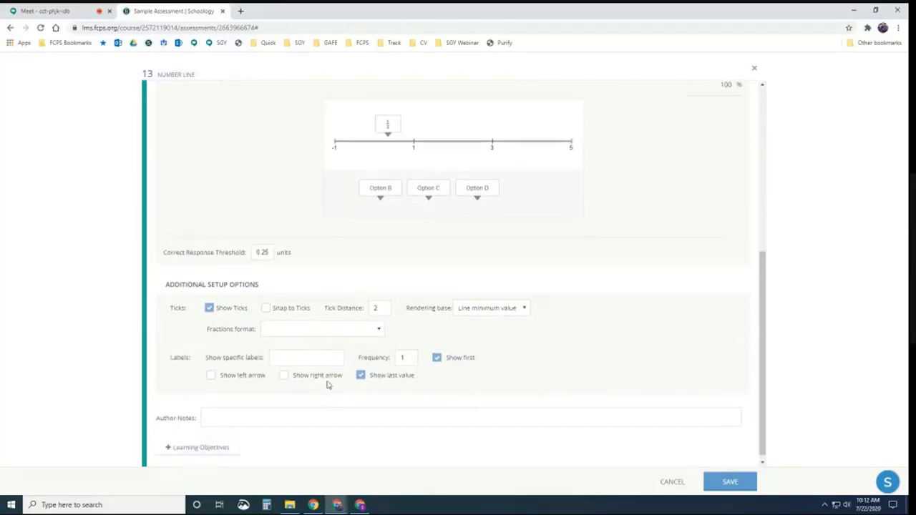
Step: Preview the Number Line question, try placing 1/3, Option B and Option C on the line, and cancel the question without saving
{"action": "scroll", "coordinate": [331, 385], "scroll_direction": "up", "scroll_amount": 7}
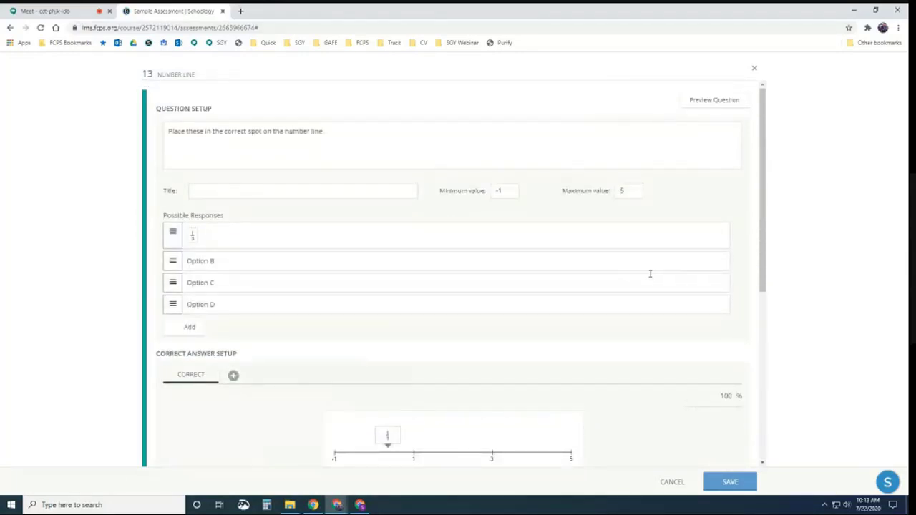
{"action": "left_click", "coordinate": [715, 105]}
{"action": "left_click_drag", "start_coordinate": [193, 238], "coordinate": [236, 174]}
{"action": "left_click_drag", "start_coordinate": [232, 236], "coordinate": [286, 174]}
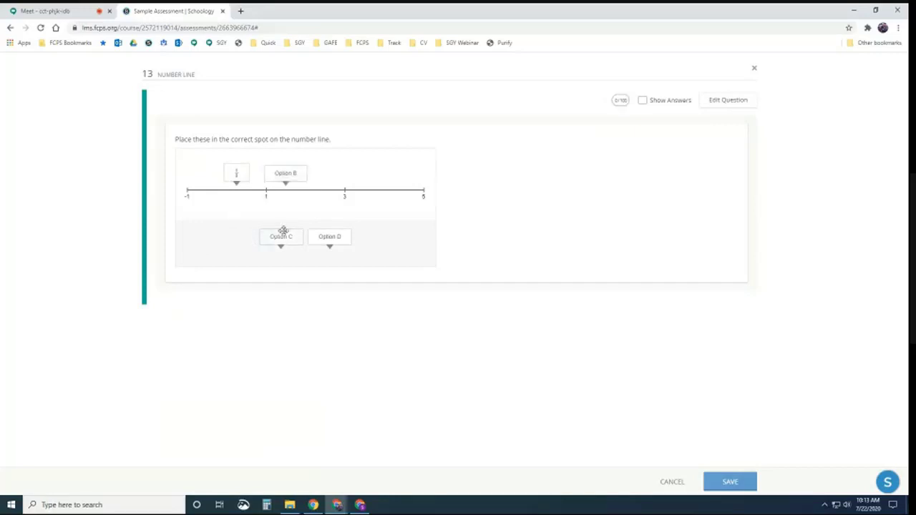
{"action": "left_click_drag", "start_coordinate": [280, 236], "coordinate": [356, 173]}
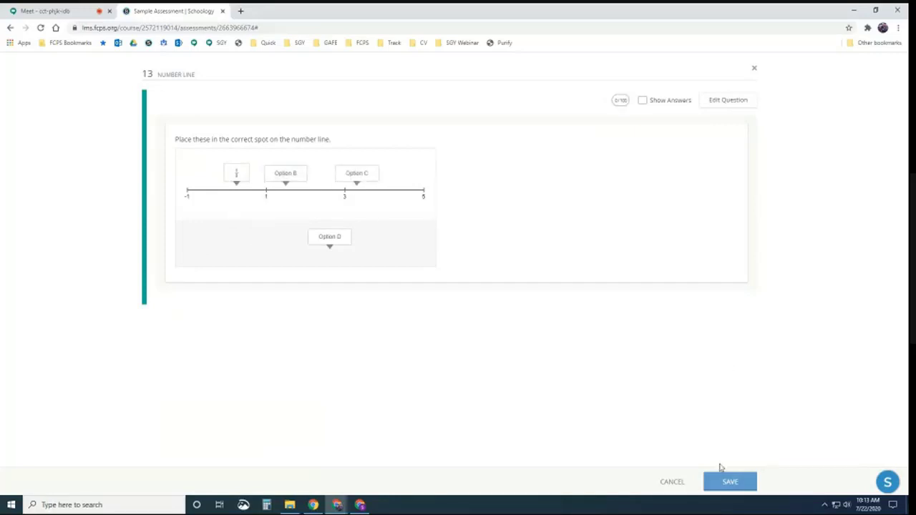
{"action": "left_click", "coordinate": [675, 484]}
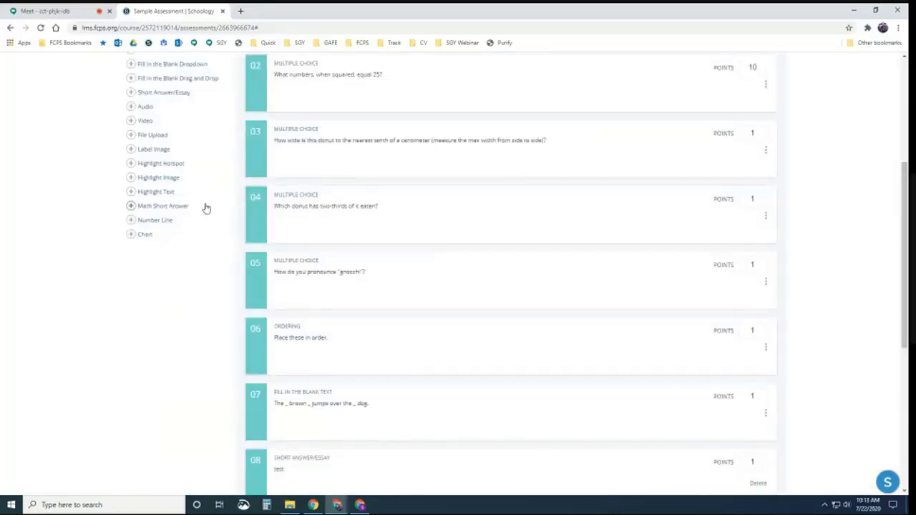
Step: Create a Chart question with the text "How far will a ball fall due to gravity over time?"
{"action": "left_click", "coordinate": [147, 239]}
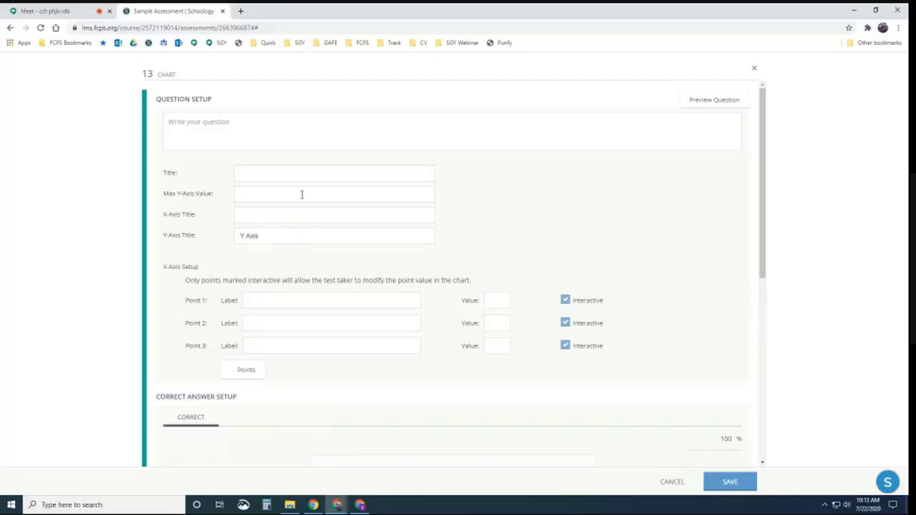
{"action": "left_click", "coordinate": [285, 131]}
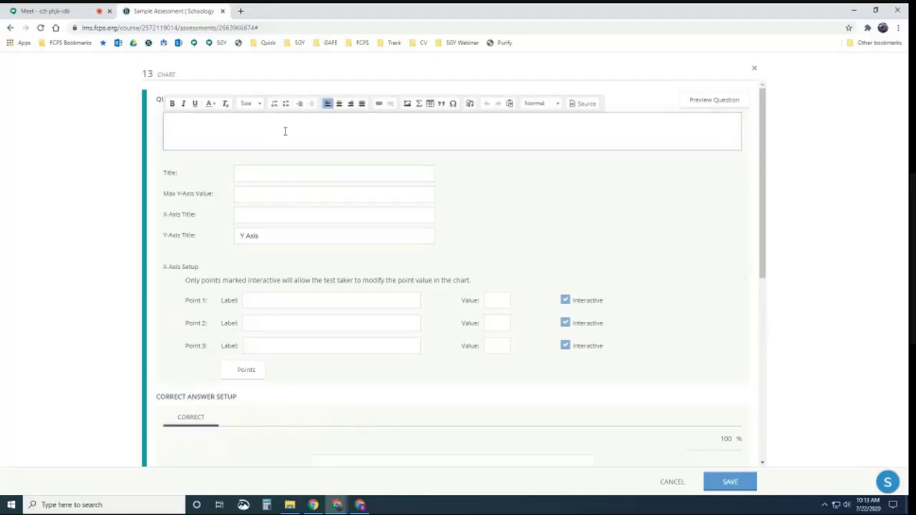
{"action": "type", "text": "H"}
{"action": "type", "text": "ow far will a ball fall due to gra"}
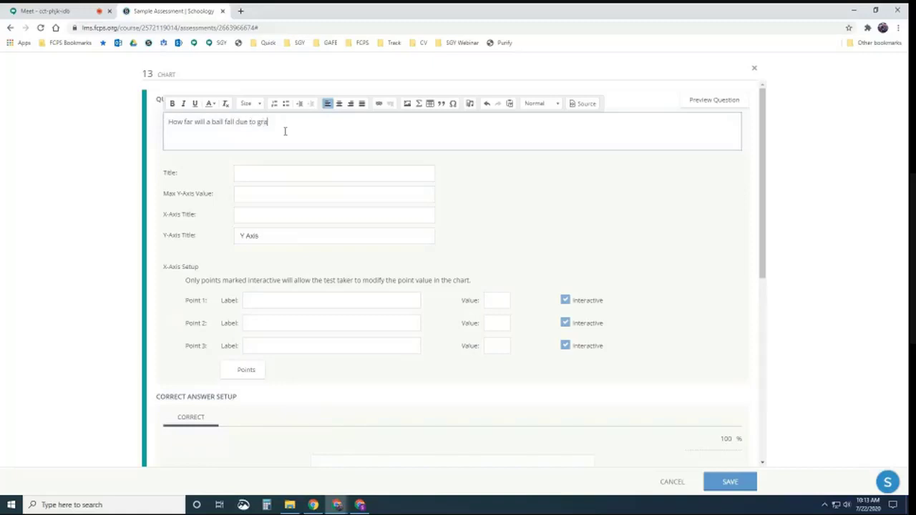
{"action": "type", "text": "vity over time."}
Step: Title the chart "Gravity", set the maximum Y-axis value to 160, and name the X-axis "Feet" and the Y-axis "Time"
{"action": "left_click", "coordinate": [306, 178]}
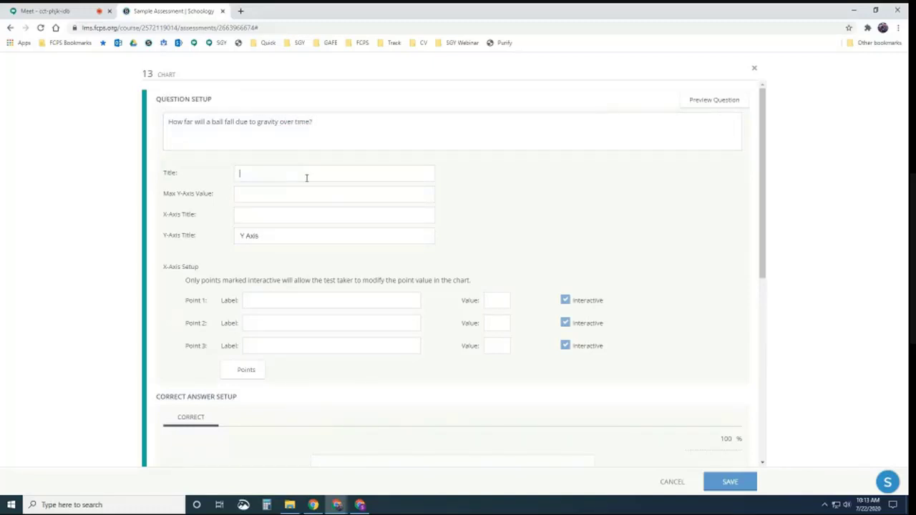
{"action": "type", "text": "Gravity"}
{"action": "left_click", "coordinate": [306, 194]}
{"action": "type", "text": "144"}
{"action": "left_click_drag", "start_coordinate": [252, 194], "coordinate": [234, 193]}
{"action": "type", "text": "160"}
{"action": "left_click", "coordinate": [245, 217]}
{"action": "left_click_drag", "start_coordinate": [271, 233], "coordinate": [218, 240]}
{"action": "type", "text": "Time"}
Step: Label the three x-axis points "1 sec", "2 sec" and "3 sec" and set their starting values to 0
{"action": "left_click", "coordinate": [287, 302]}
{"action": "type", "text": "1 sec"}
{"action": "left_click", "coordinate": [305, 328]}
{"action": "type", "text": "2 se"}
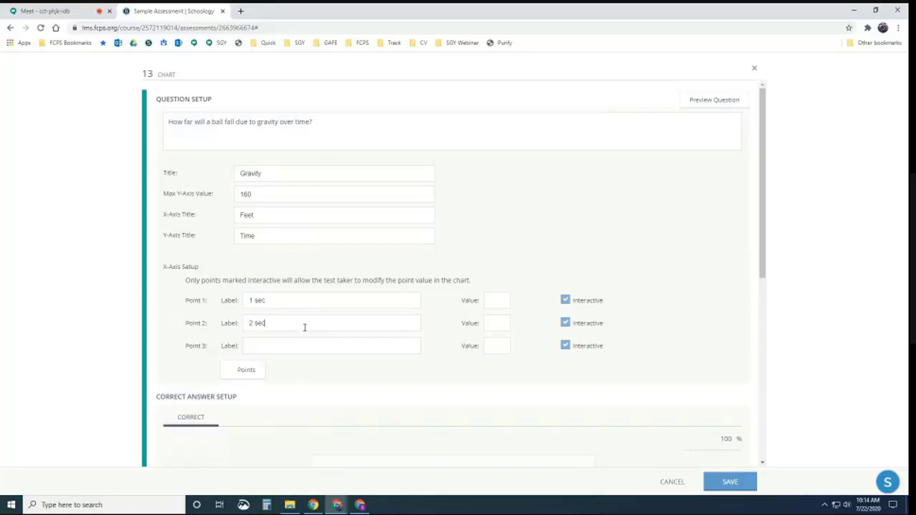
{"action": "type", "text": "c"}
{"action": "left_click", "coordinate": [299, 350]}
{"action": "left_click", "coordinate": [499, 302]}
{"action": "type", "text": "0"}
Step: Open the chart's additional setup options and set Snap To Points to 16 units
{"action": "scroll", "coordinate": [565, 315], "scroll_direction": "down", "scroll_amount": 5}
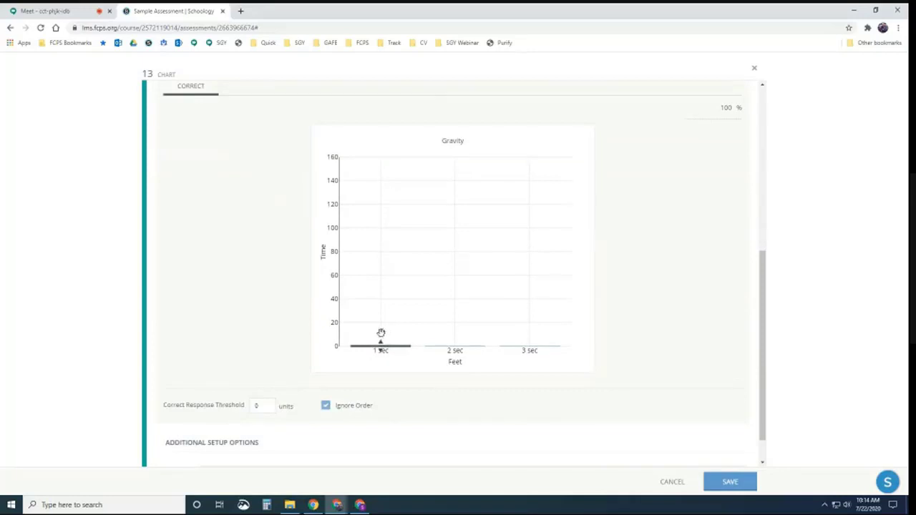
{"action": "scroll", "coordinate": [380, 332], "scroll_direction": "down", "scroll_amount": 1}
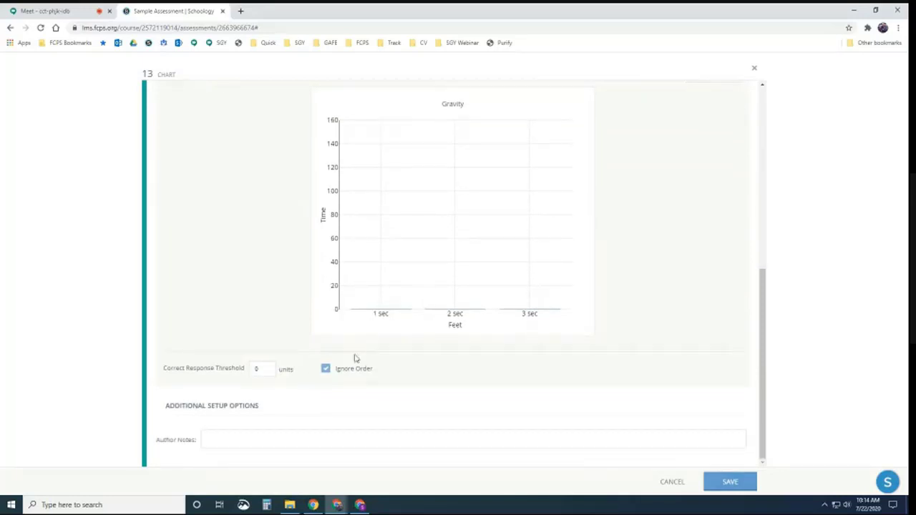
{"action": "left_click", "coordinate": [216, 402]}
{"action": "scroll", "coordinate": [512, 349], "scroll_direction": "down", "scroll_amount": 1}
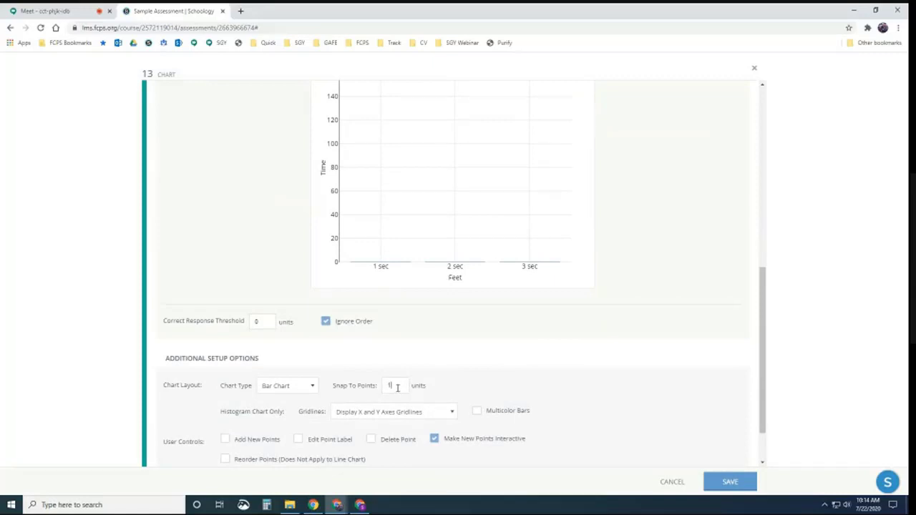
{"action": "type", "text": "6"}
Step: Set the correct-answer bars to about 16 for 1 sec, 64 for 2 sec and 144 for 3 sec, and save the question
{"action": "left_click_drag", "start_coordinate": [380, 262], "coordinate": [381, 248]}
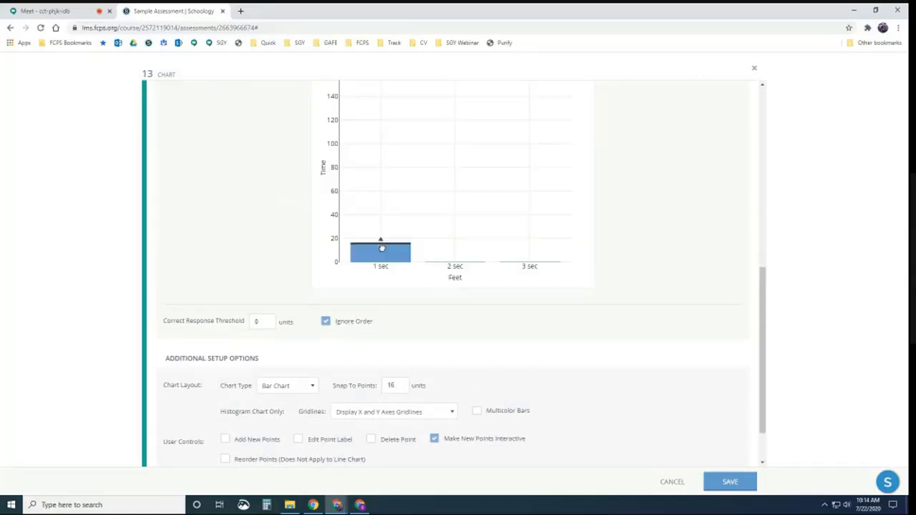
{"action": "left_click_drag", "start_coordinate": [441, 262], "coordinate": [462, 192]}
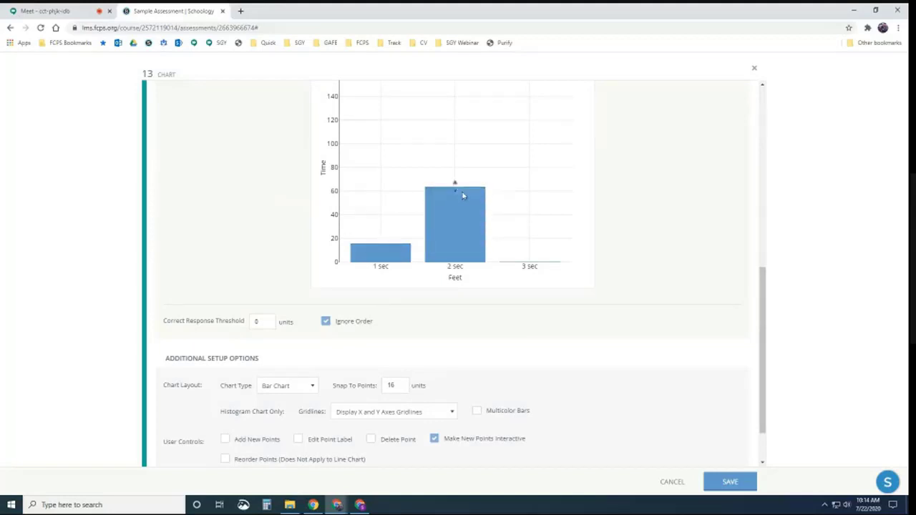
{"action": "left_click_drag", "start_coordinate": [529, 261], "coordinate": [504, 89]}
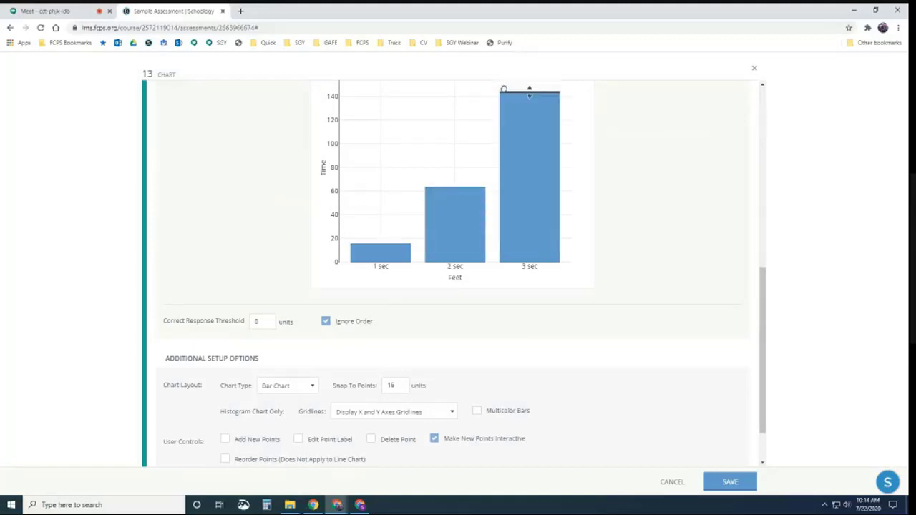
{"action": "scroll", "coordinate": [626, 140], "scroll_direction": "down", "scroll_amount": 1}
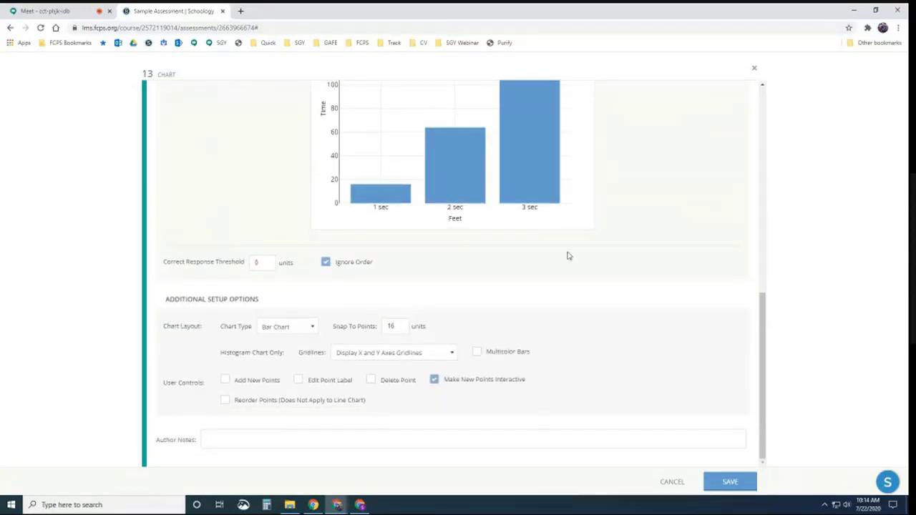
{"action": "scroll", "coordinate": [568, 255], "scroll_direction": "up", "scroll_amount": 1}
{"action": "scroll", "coordinate": [538, 245], "scroll_direction": "down", "scroll_amount": 1}
{"action": "left_click", "coordinate": [728, 482]}
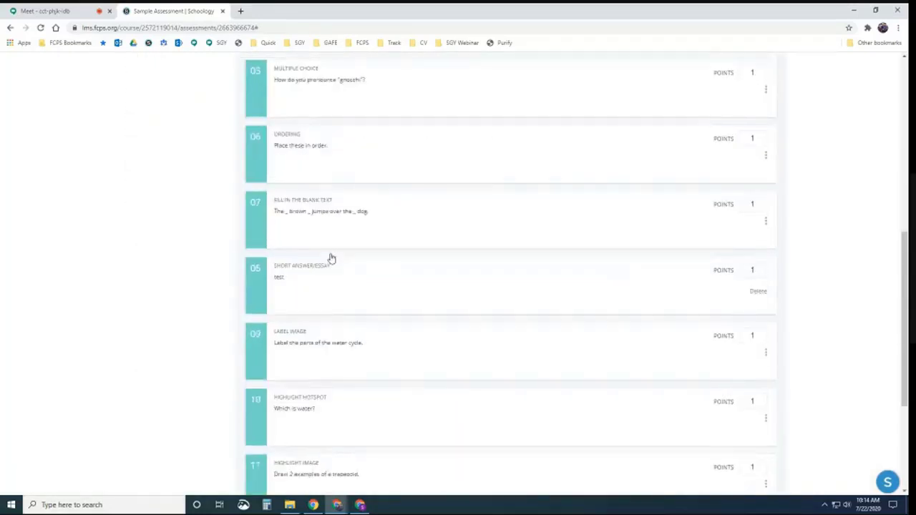
Step: Preview the saved Chart question and try answering it with bars at about 16, 64 and 144
{"action": "left_click", "coordinate": [314, 392]}
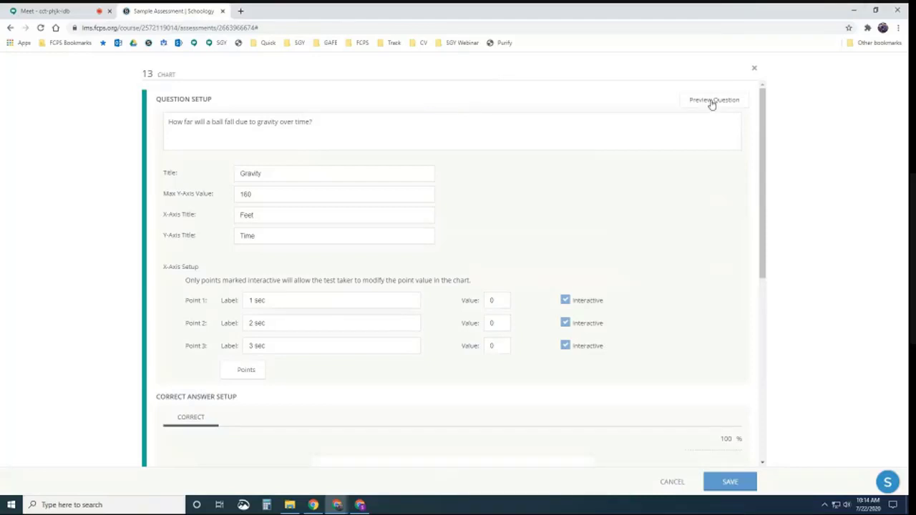
{"action": "left_click", "coordinate": [712, 102]}
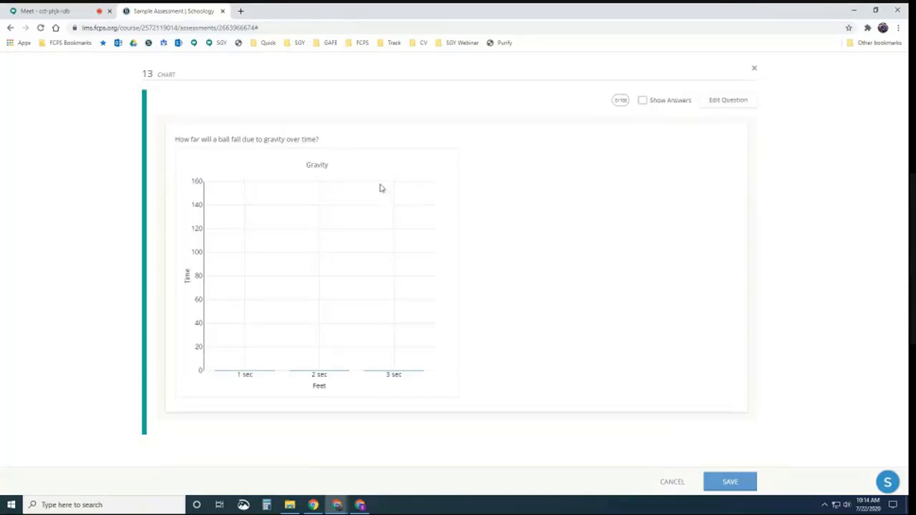
{"action": "left_click_drag", "start_coordinate": [244, 370], "coordinate": [247, 353]}
{"action": "left_click_drag", "start_coordinate": [320, 368], "coordinate": [321, 296]}
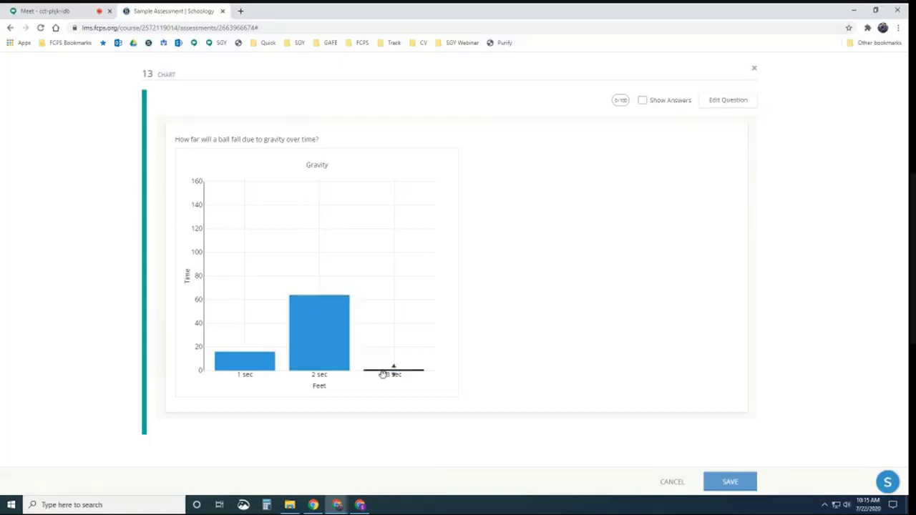
{"action": "left_click_drag", "start_coordinate": [388, 370], "coordinate": [394, 199]}
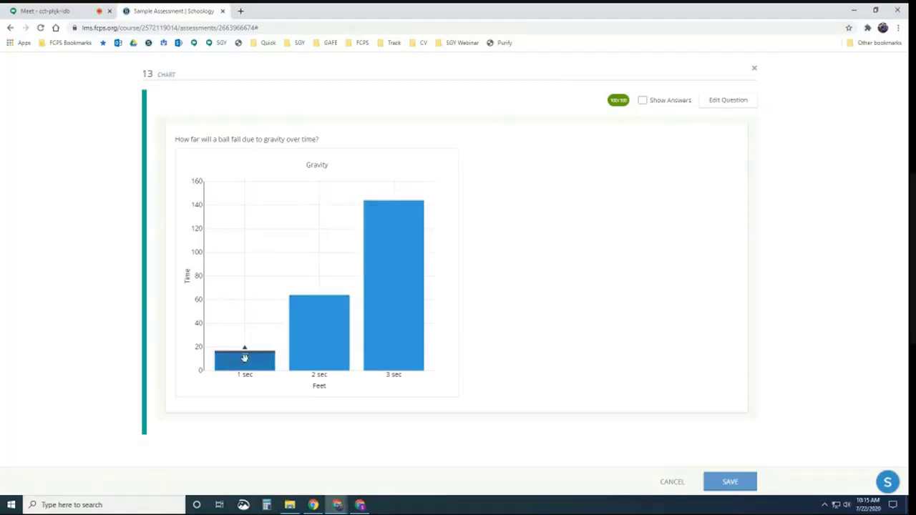
Step: Enable Add New Points, Edit Point Label and Delete Point for the Chart question, review the chart types, and save the question
{"action": "left_click", "coordinate": [728, 100]}
{"action": "scroll", "coordinate": [516, 317], "scroll_direction": "down", "scroll_amount": 3}
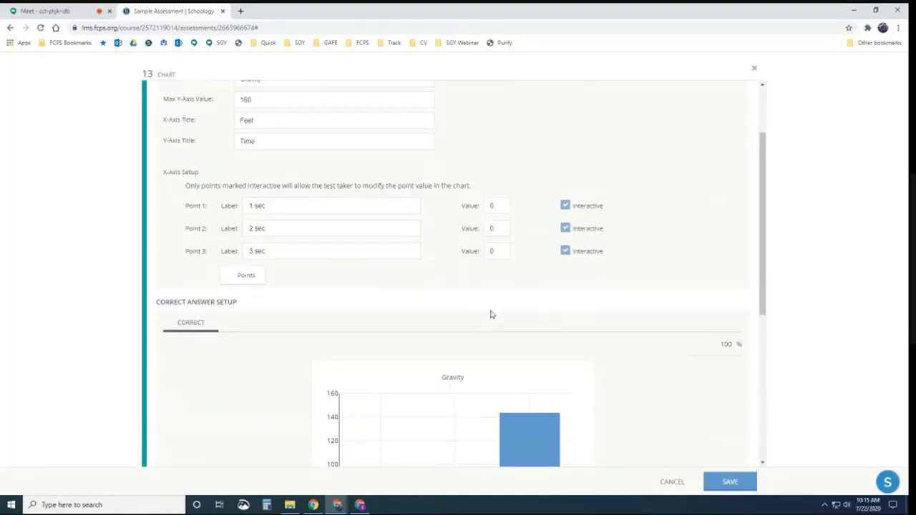
{"action": "scroll", "coordinate": [491, 314], "scroll_direction": "down", "scroll_amount": 5}
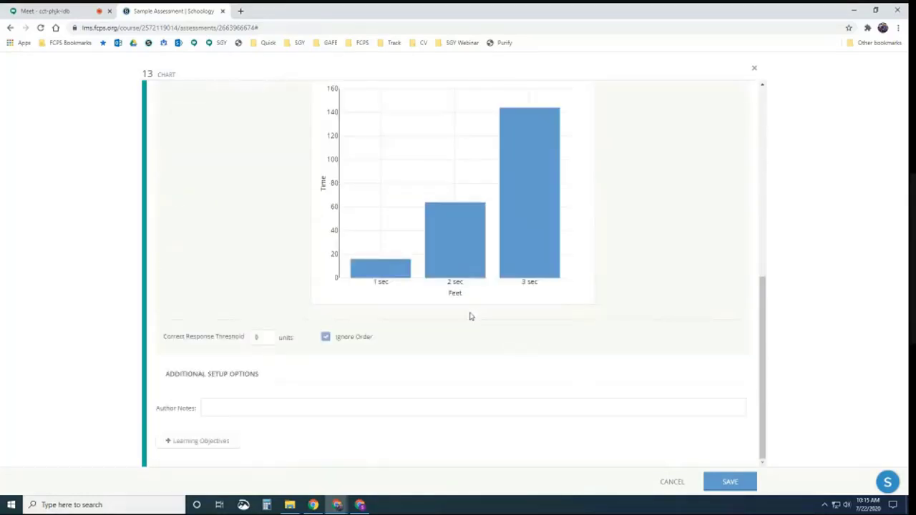
{"action": "left_click", "coordinate": [225, 380]}
{"action": "scroll", "coordinate": [293, 360], "scroll_direction": "down", "scroll_amount": 1}
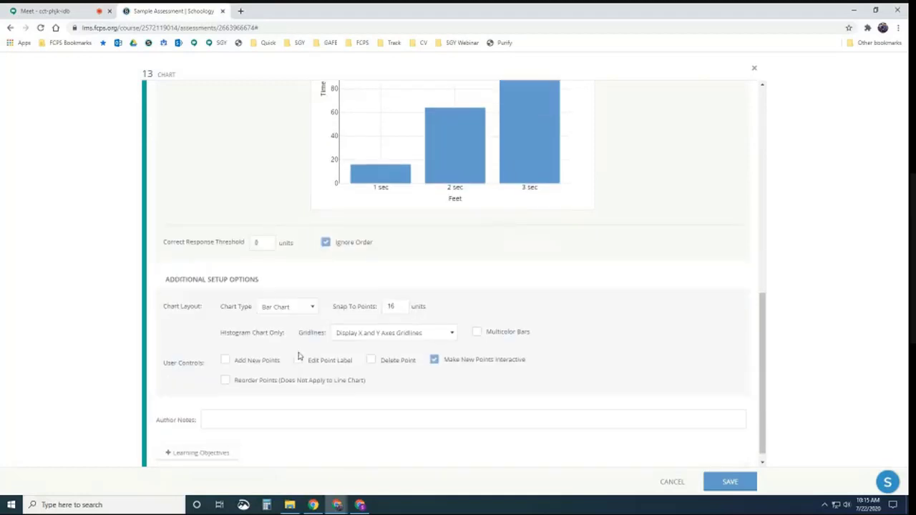
{"action": "left_click", "coordinate": [225, 360]}
{"action": "left_click", "coordinate": [298, 360]}
{"action": "left_click", "coordinate": [371, 360]}
{"action": "left_click", "coordinate": [291, 309]}
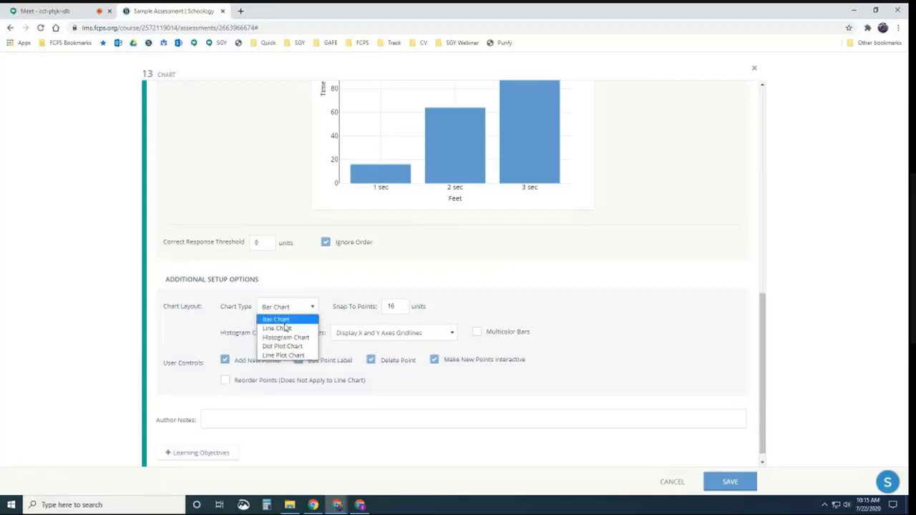
{"action": "left_click", "coordinate": [581, 321]}
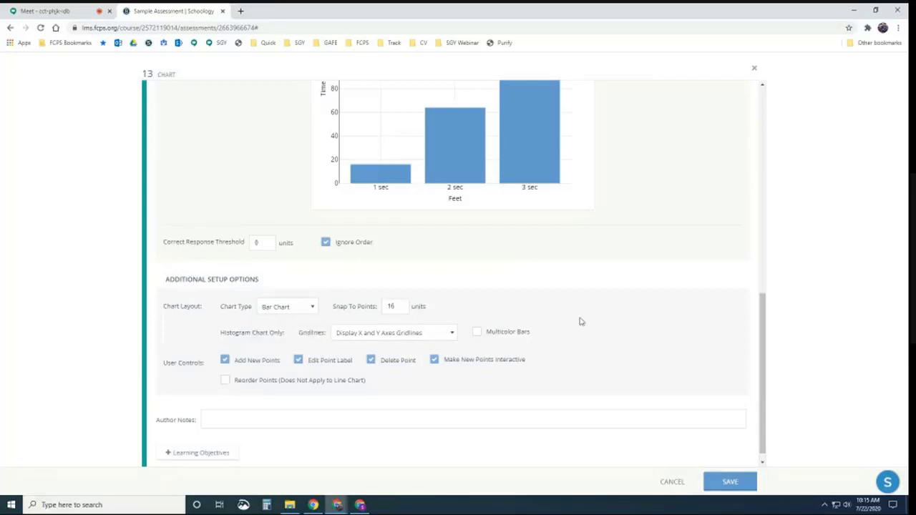
{"action": "left_click", "coordinate": [727, 482]}
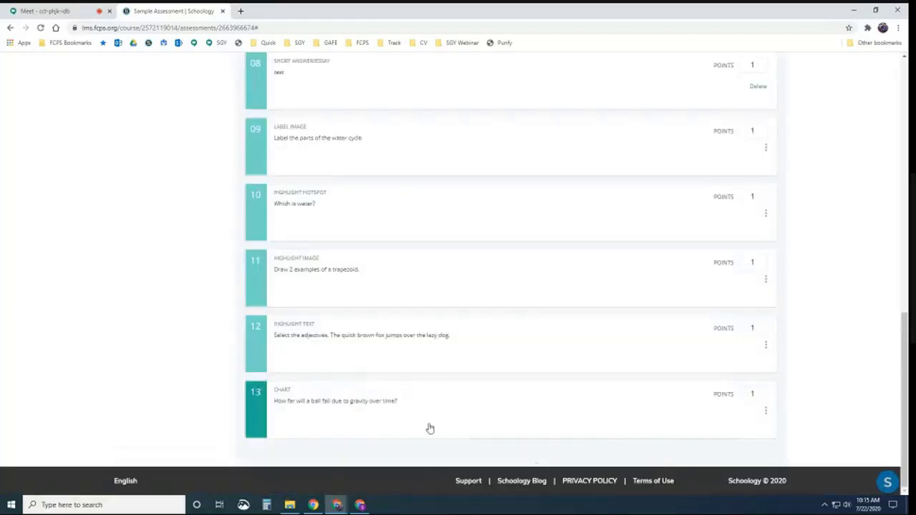
Step: Preview the Chart question, try adding a "4 sec" data point raised to about 128, and close the question without saving
{"action": "left_click", "coordinate": [427, 428]}
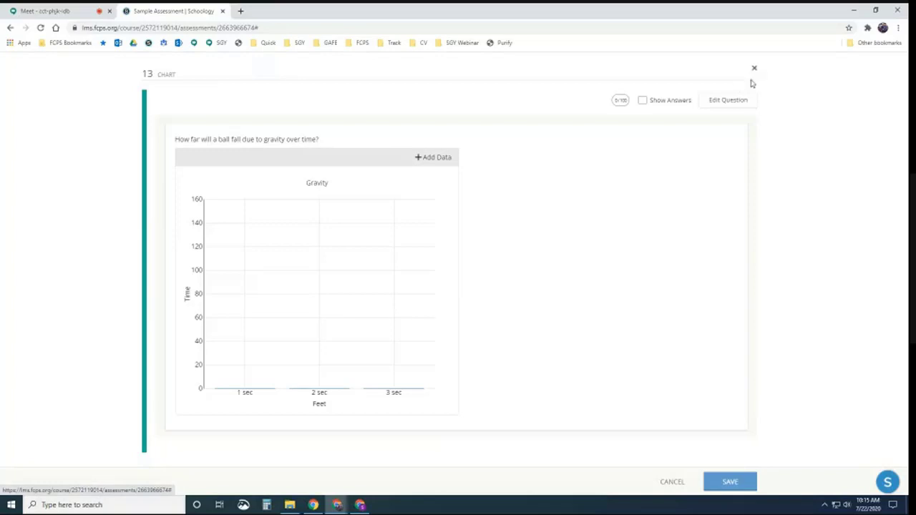
{"action": "left_click", "coordinate": [433, 157]}
{"action": "left_click", "coordinate": [395, 405]}
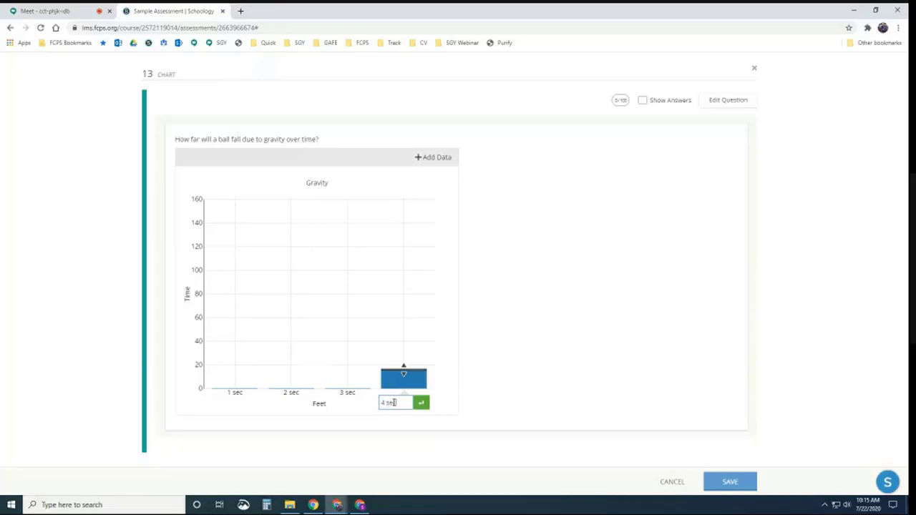
{"action": "left_click", "coordinate": [422, 403]}
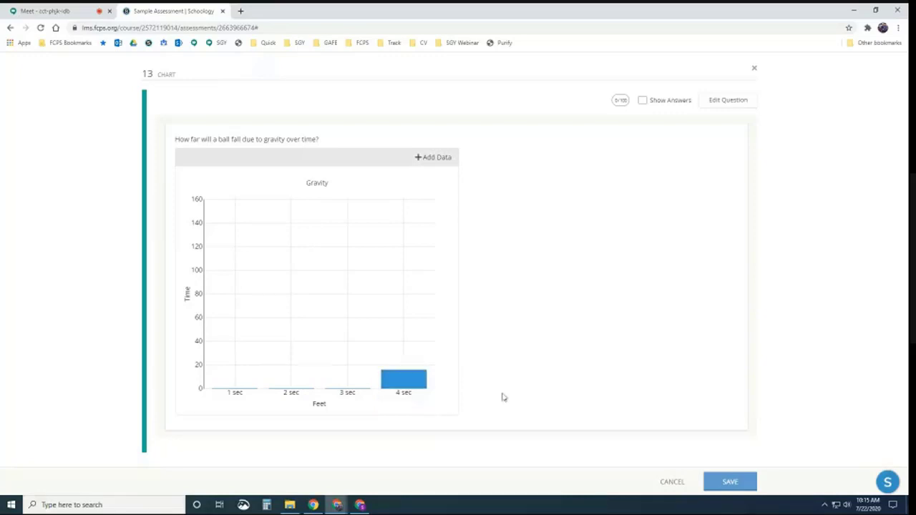
{"action": "left_click_drag", "start_coordinate": [404, 366], "coordinate": [412, 241]}
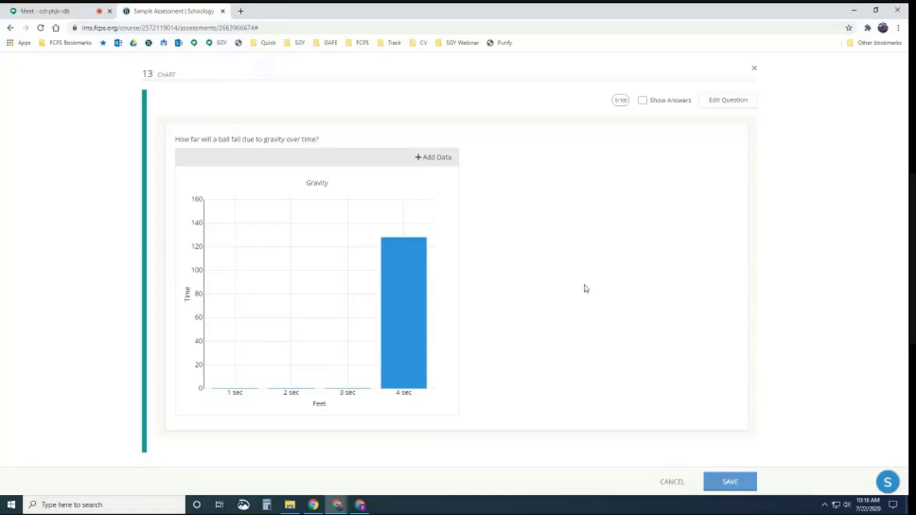
{"action": "left_click", "coordinate": [754, 71]}
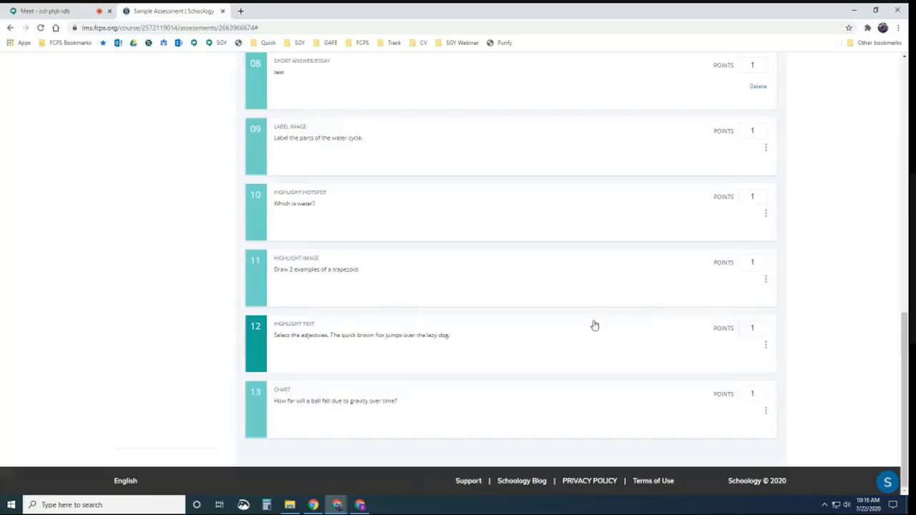
Step: Switch to the test student's browser window, start a new attempt at Sample Assessment, and answer "What is 8 + 5?" with 13
{"action": "scroll", "coordinate": [594, 327], "scroll_direction": "up", "scroll_amount": 3}
{"action": "scroll", "coordinate": [595, 323], "scroll_direction": "up", "scroll_amount": 2}
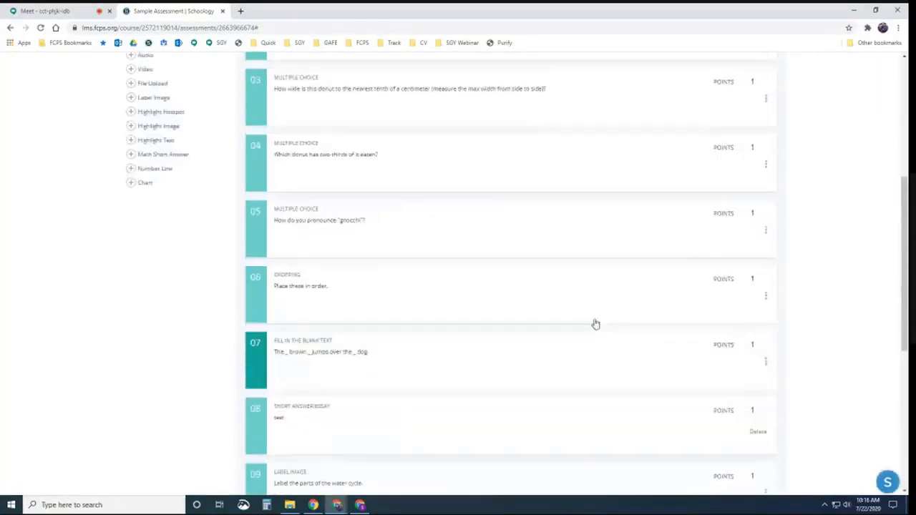
{"action": "scroll", "coordinate": [595, 322], "scroll_direction": "down", "scroll_amount": 2}
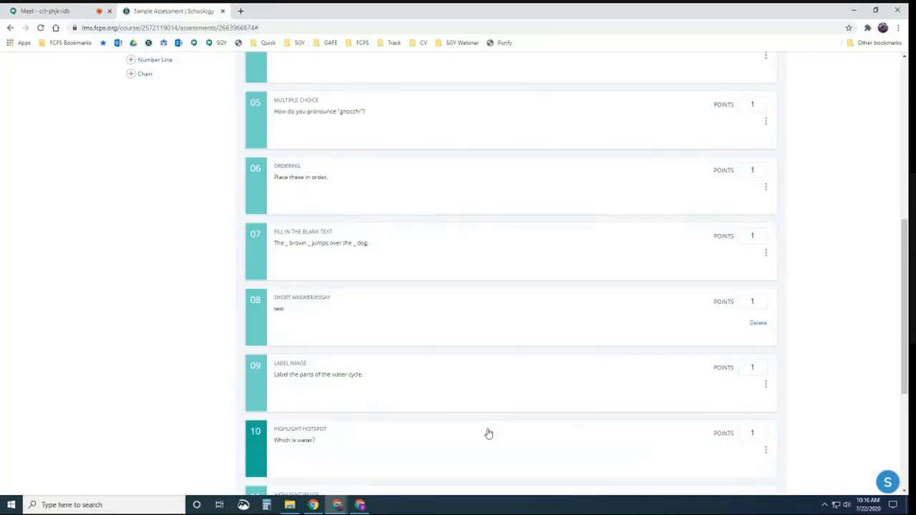
{"action": "scroll", "coordinate": [491, 432], "scroll_direction": "up", "scroll_amount": 5}
{"action": "left_click", "coordinate": [360, 504]}
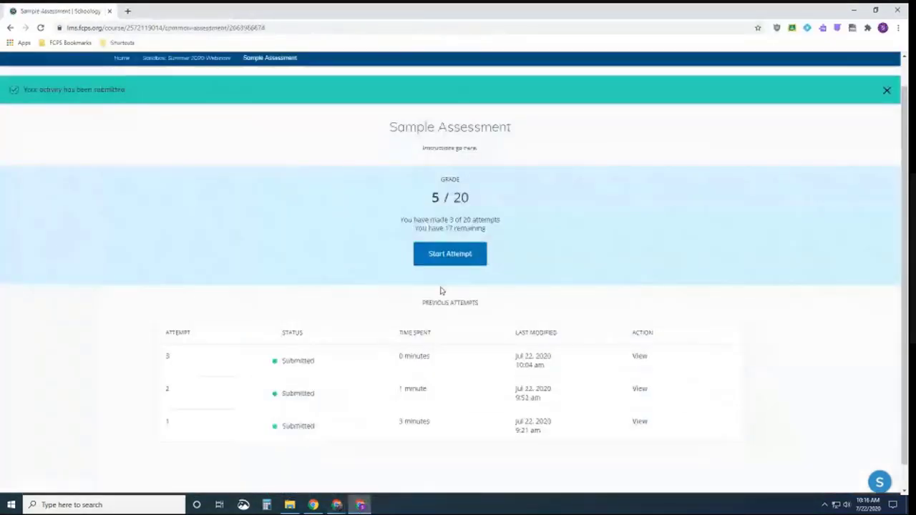
{"action": "left_click", "coordinate": [451, 266]}
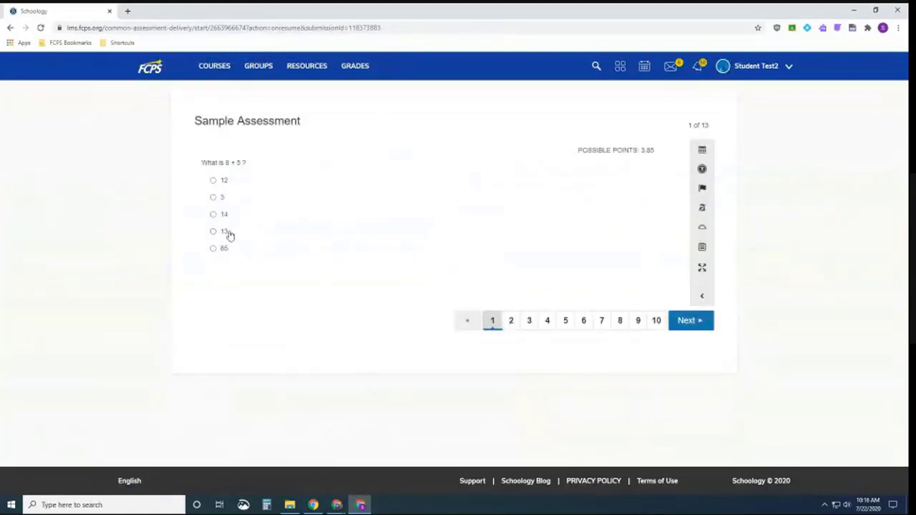
{"action": "left_click", "coordinate": [214, 231]}
{"action": "left_click", "coordinate": [683, 321]}
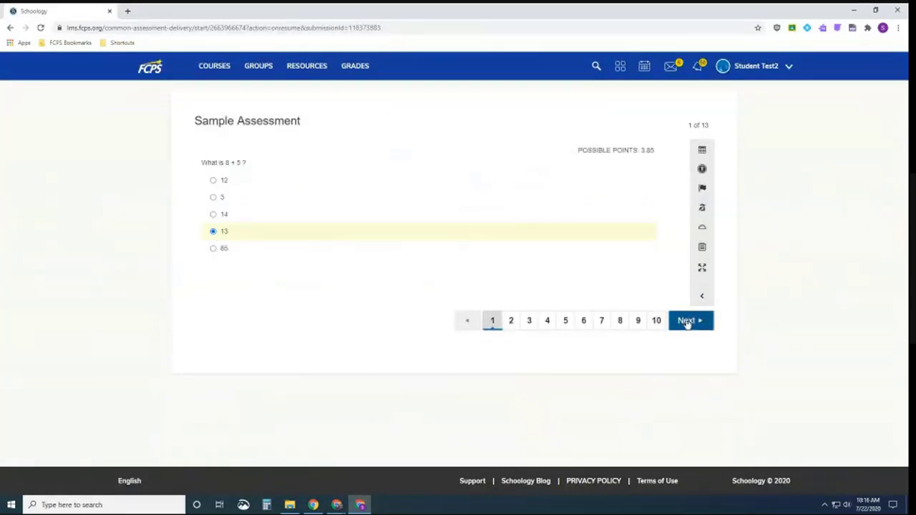
Step: Answer question 2 with 5, -5 and √25, flag the question, and continue to question 3
{"action": "left_click", "coordinate": [213, 180]}
{"action": "left_click", "coordinate": [213, 197]}
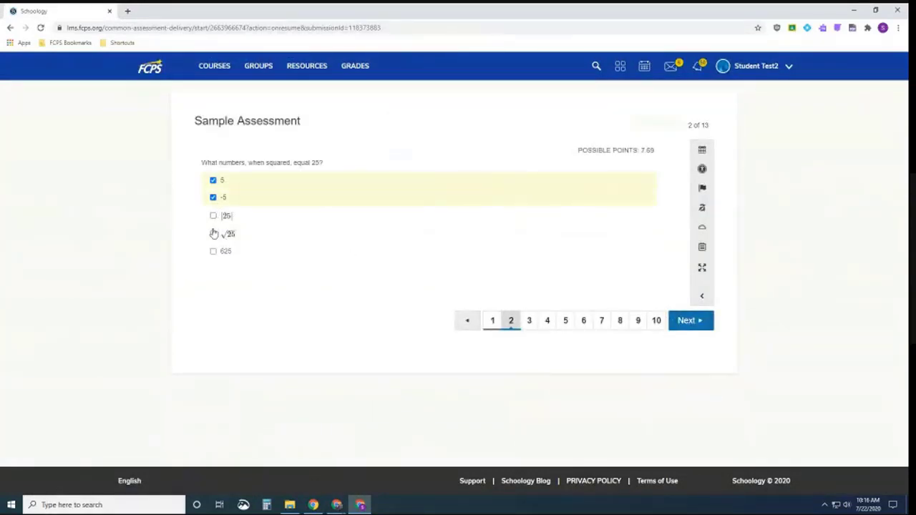
{"action": "left_click", "coordinate": [214, 234]}
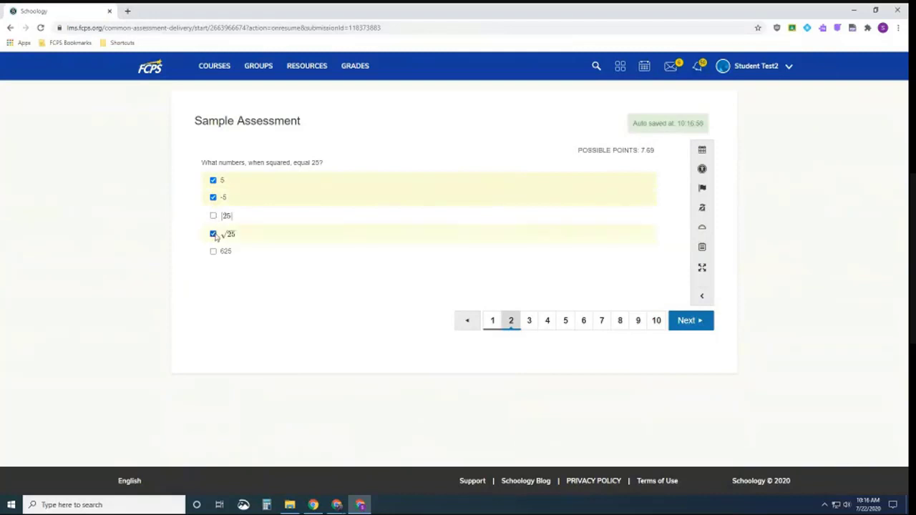
{"action": "left_click", "coordinate": [702, 188]}
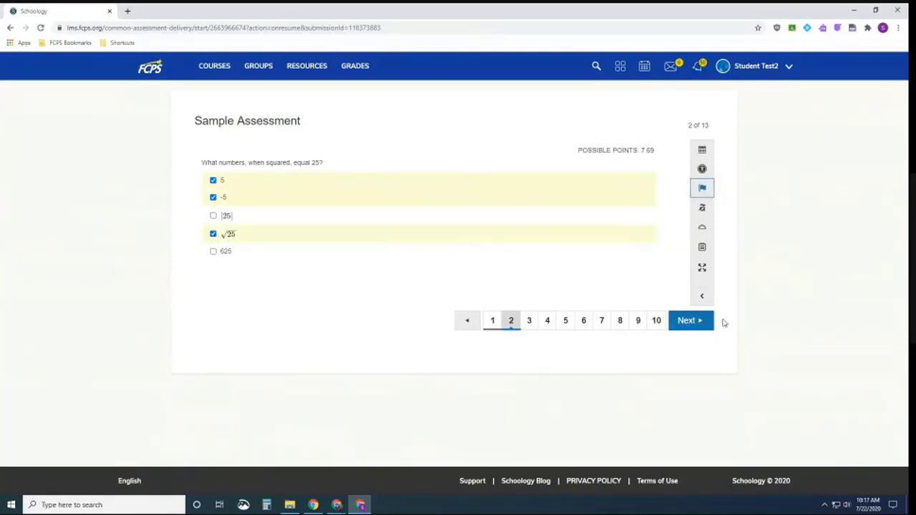
{"action": "left_click", "coordinate": [692, 322]}
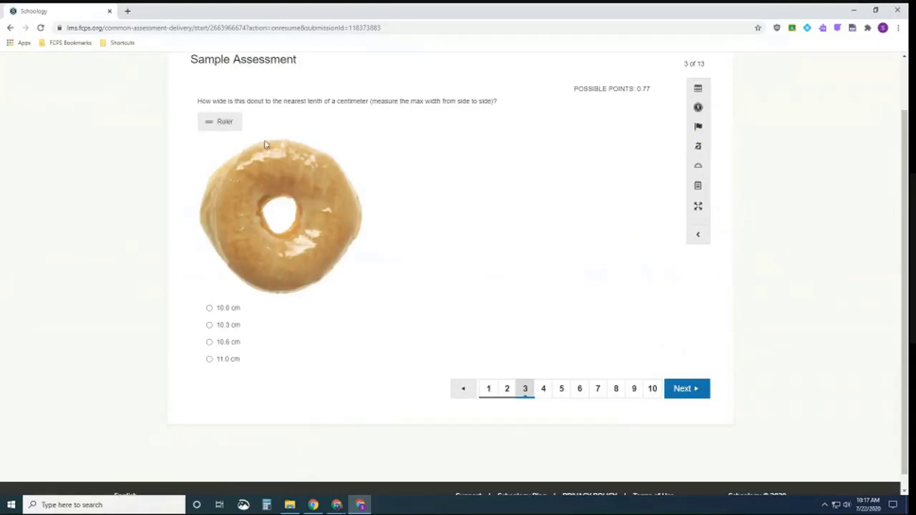
Step: Measure the donut's maximum width with the on-screen ruler, answer 10.6 cm, and continue to question 4
{"action": "left_click", "coordinate": [224, 121]}
{"action": "left_click_drag", "start_coordinate": [410, 128], "coordinate": [272, 227]}
{"action": "left_click", "coordinate": [209, 342]}
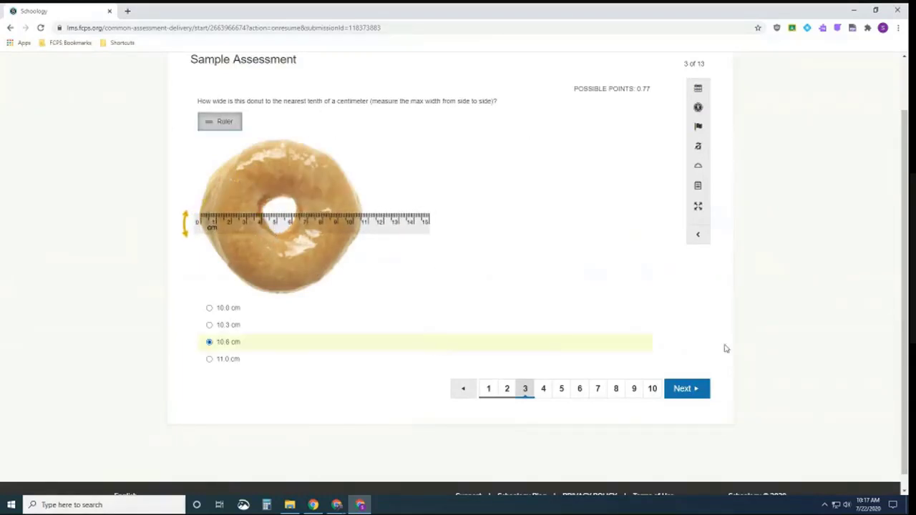
{"action": "left_click", "coordinate": [694, 389]}
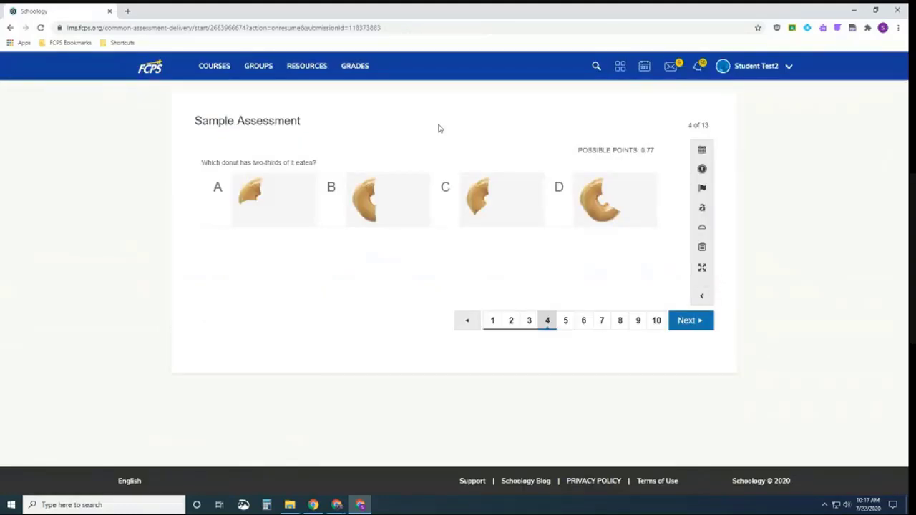
Step: Leave the unfinished attempt for the Summer 2020 Webinars course and switch to the teacher's Sample Assessment window
{"action": "left_click", "coordinate": [224, 77]}
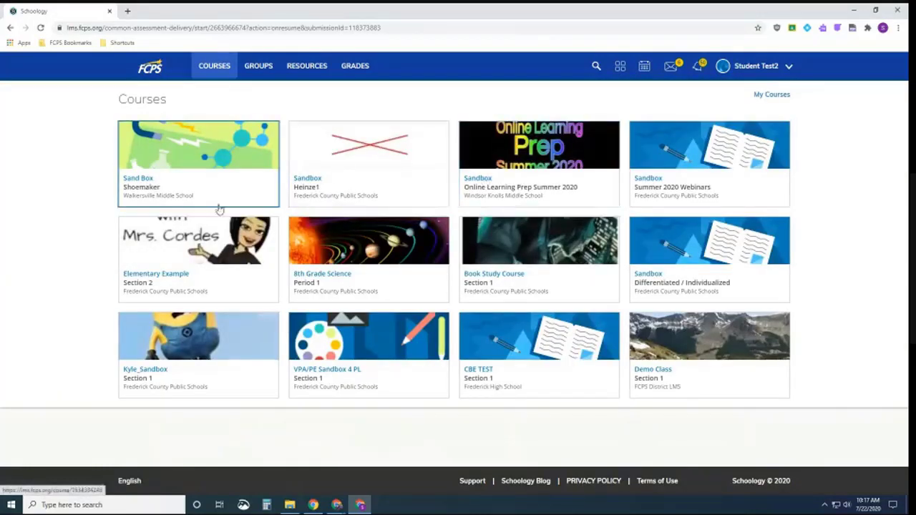
{"action": "left_click", "coordinate": [691, 179]}
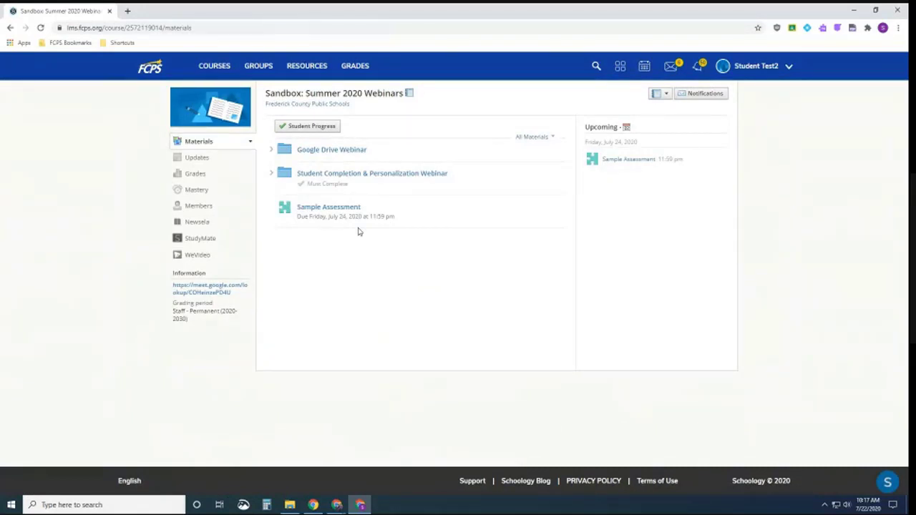
{"action": "mouse_move", "coordinate": [337, 503]}
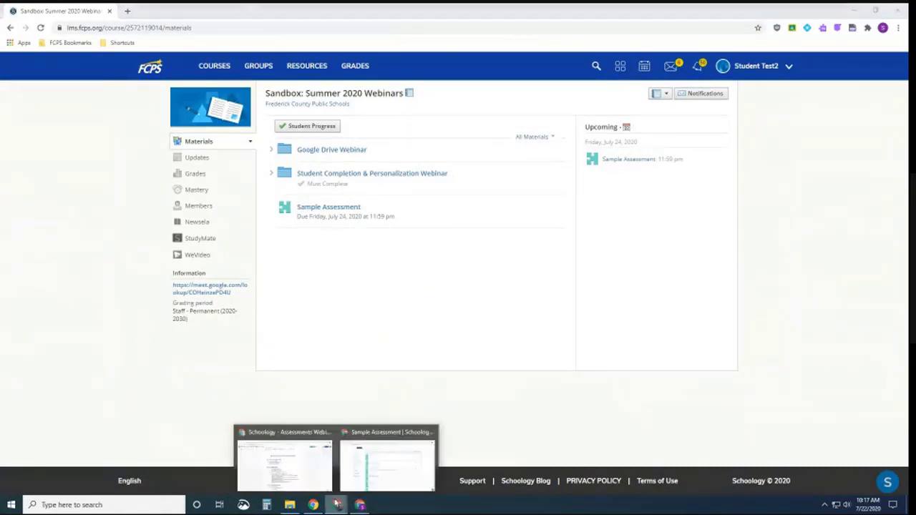
{"action": "left_click", "coordinate": [370, 476]}
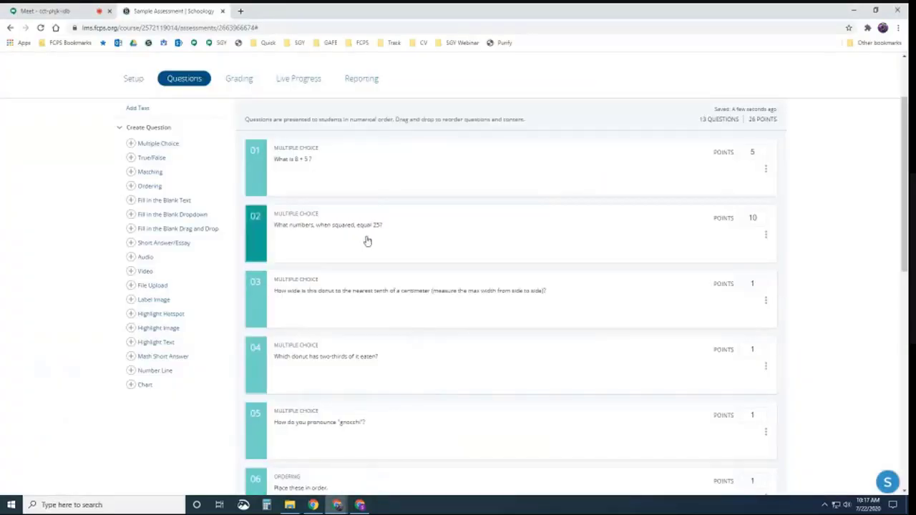
Step: Show the assessment's grading by student and open the options for the test student's in-progress attempt 4
{"action": "left_click", "coordinate": [248, 82]}
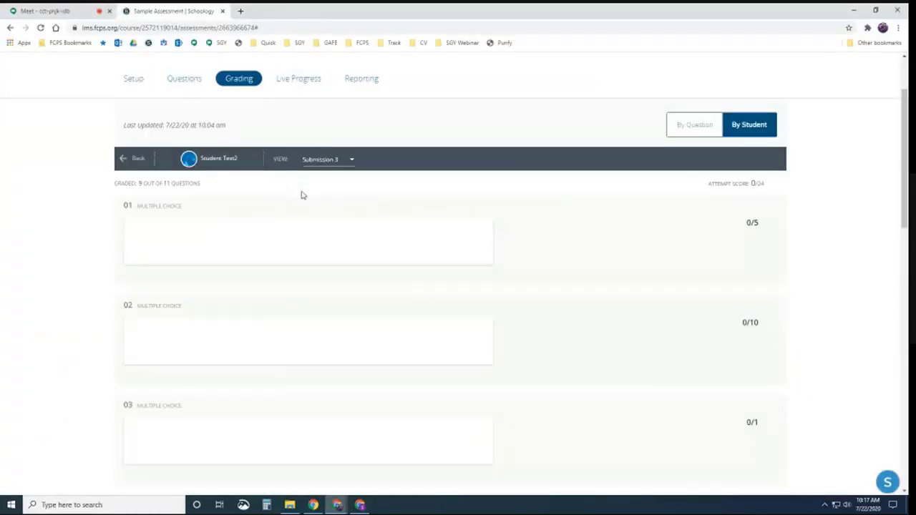
{"action": "left_click", "coordinate": [744, 127]}
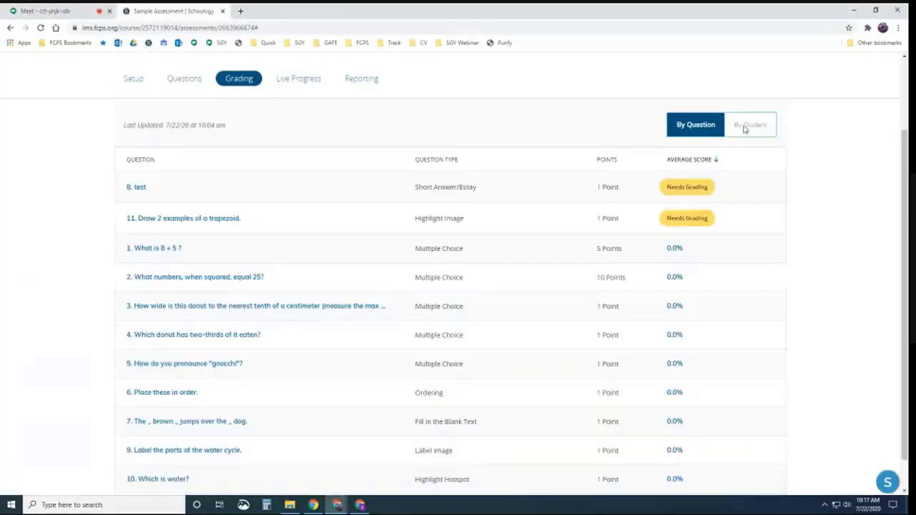
{"action": "left_click", "coordinate": [745, 126]}
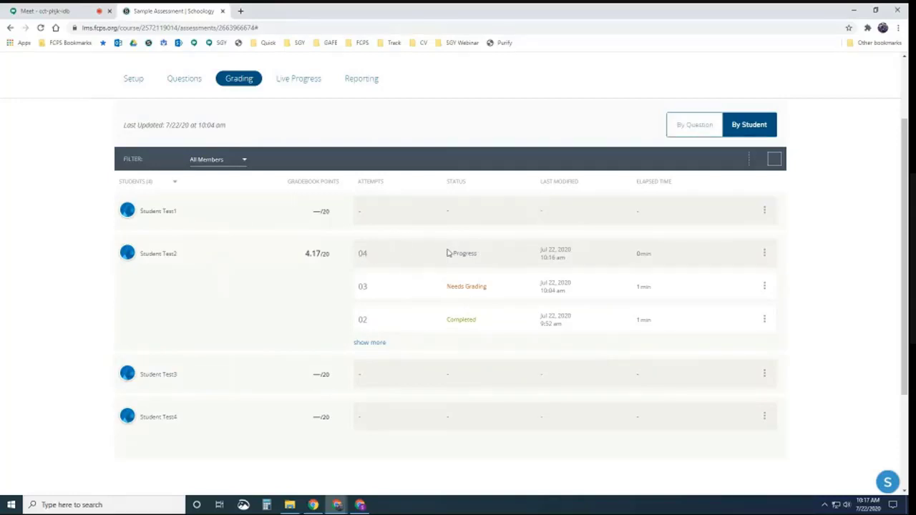
{"action": "left_click", "coordinate": [765, 253]}
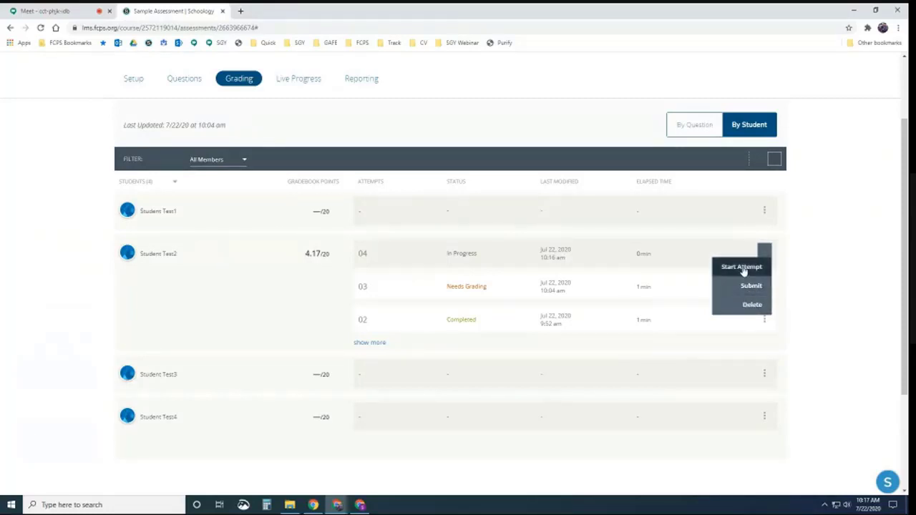
Step: Return to the test student's window, reopen Sample Assessment, and resume attempt 4
{"action": "left_click", "coordinate": [360, 504]}
{"action": "left_click", "coordinate": [312, 207]}
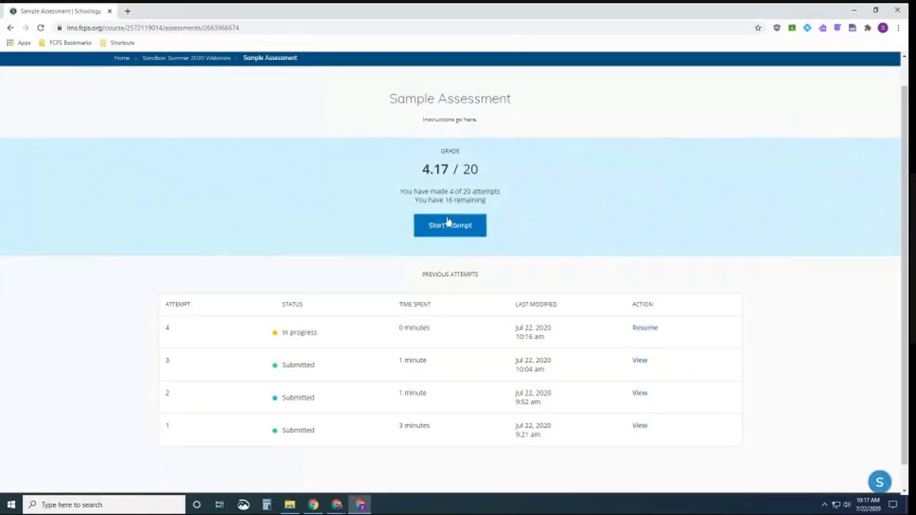
{"action": "left_click", "coordinate": [647, 330]}
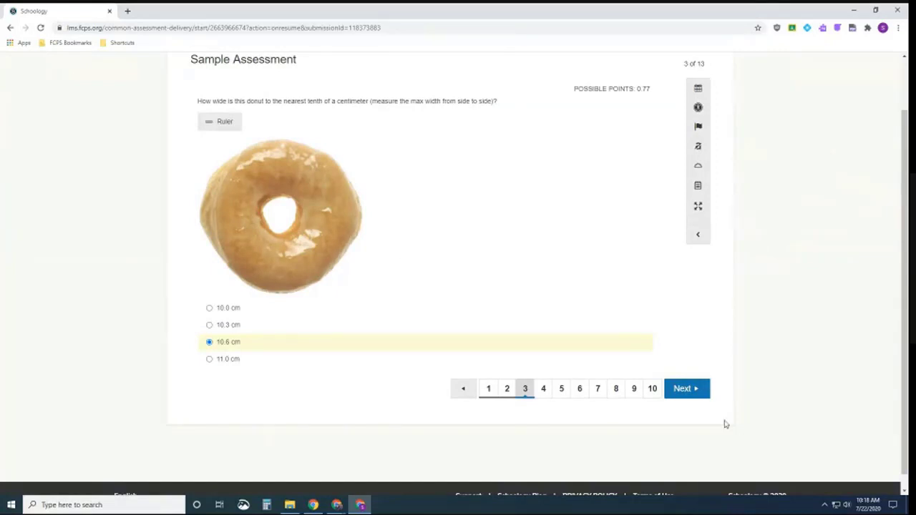
Step: Move on from question 3 to question 8, leaving questions 4 through 7 unanswered
{"action": "left_click", "coordinate": [695, 391]}
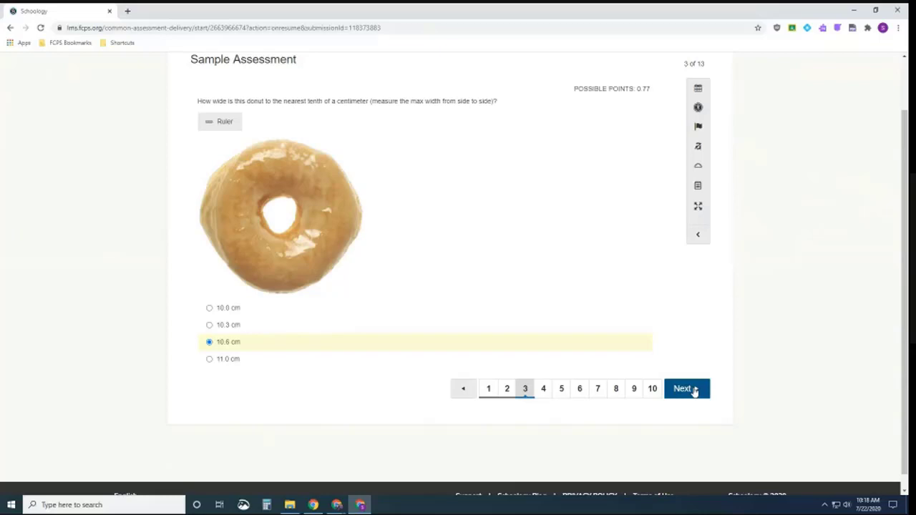
{"action": "left_click", "coordinate": [542, 392]}
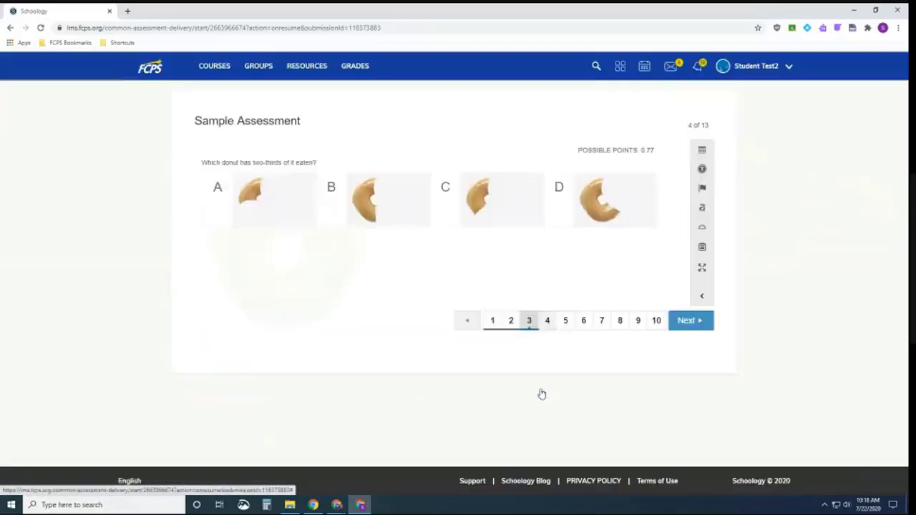
{"action": "left_click", "coordinate": [565, 322]}
{"action": "left_click", "coordinate": [583, 322]}
{"action": "left_click", "coordinate": [601, 322]}
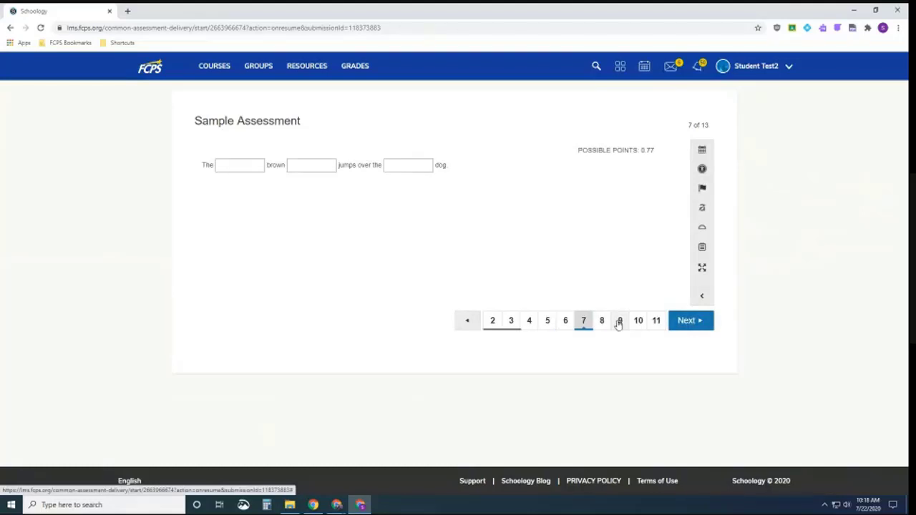
{"action": "left_click", "coordinate": [603, 323]}
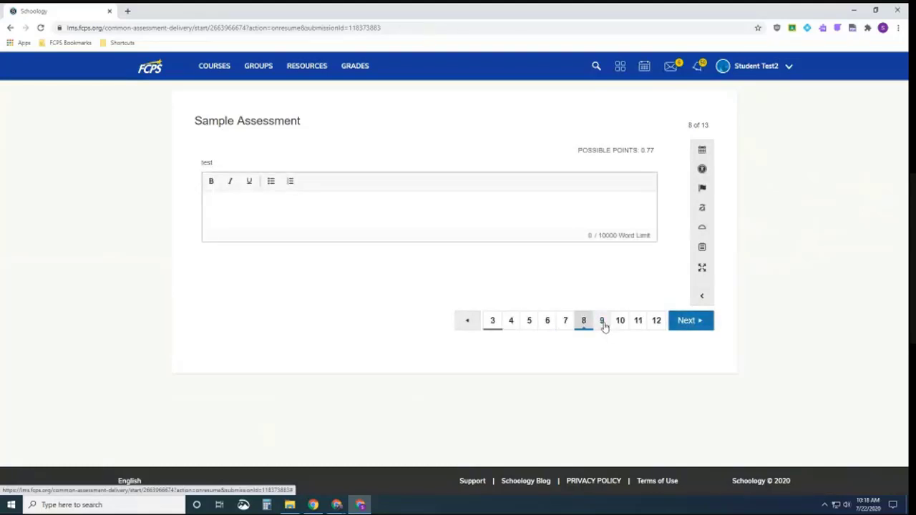
Step: Answer question 8 with "written response", continue to question 9, and open the review overview of all questions
{"action": "left_click", "coordinate": [254, 207]}
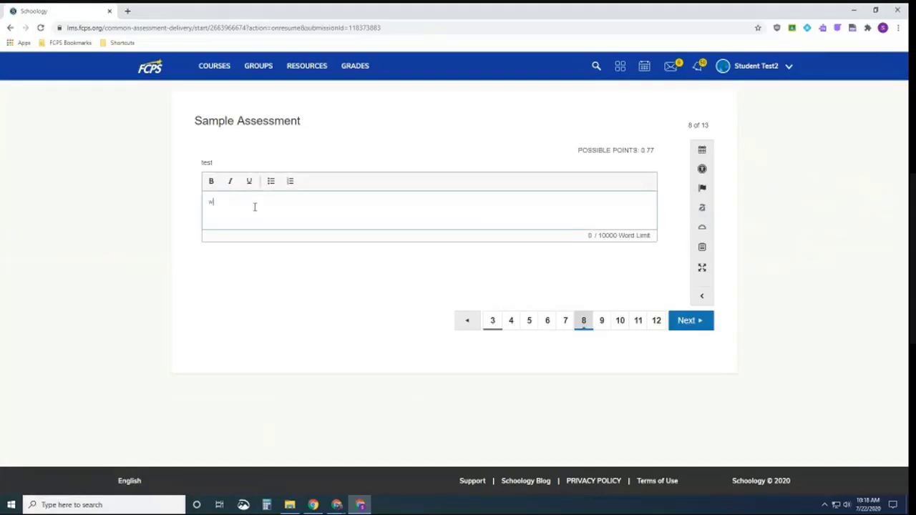
{"action": "type", "text": "written response"}
{"action": "left_click", "coordinate": [691, 323]}
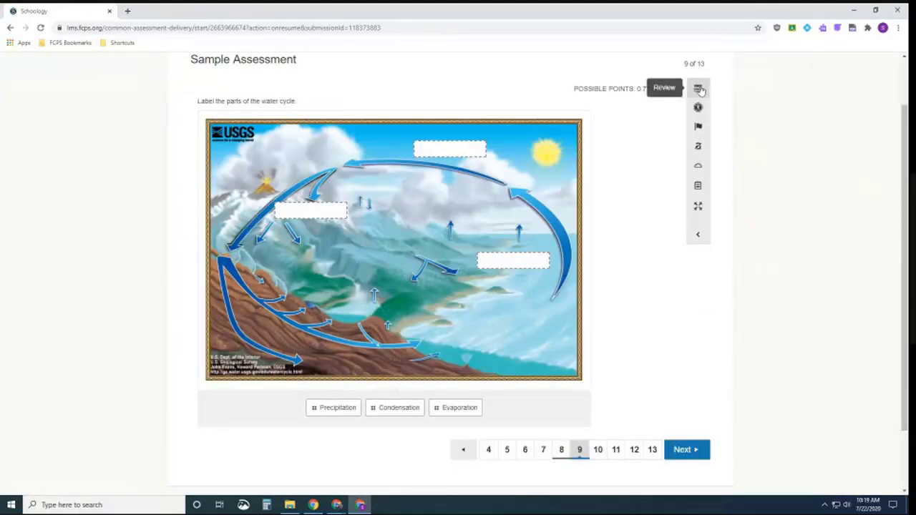
{"action": "left_click", "coordinate": [700, 89]}
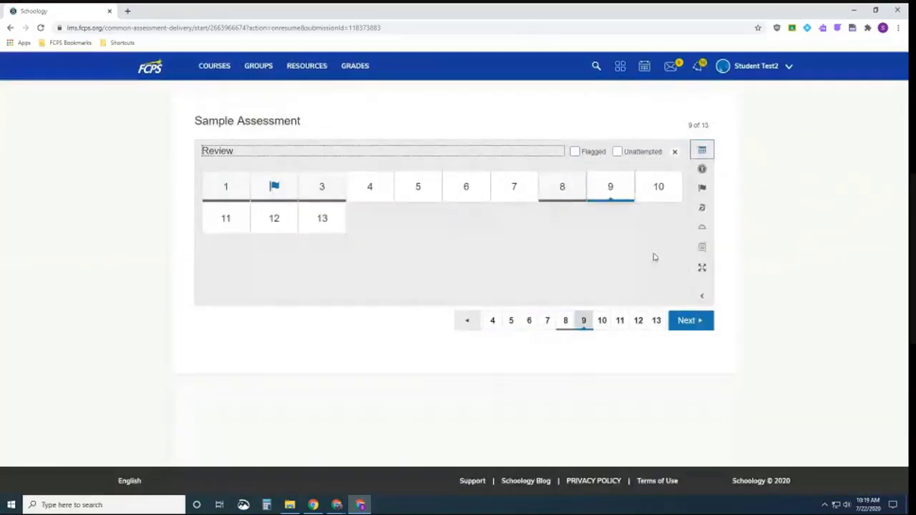
Step: Skip the remaining questions through 13, then finish and submit the attempt with its unattempted questions
{"action": "left_click", "coordinate": [687, 322]}
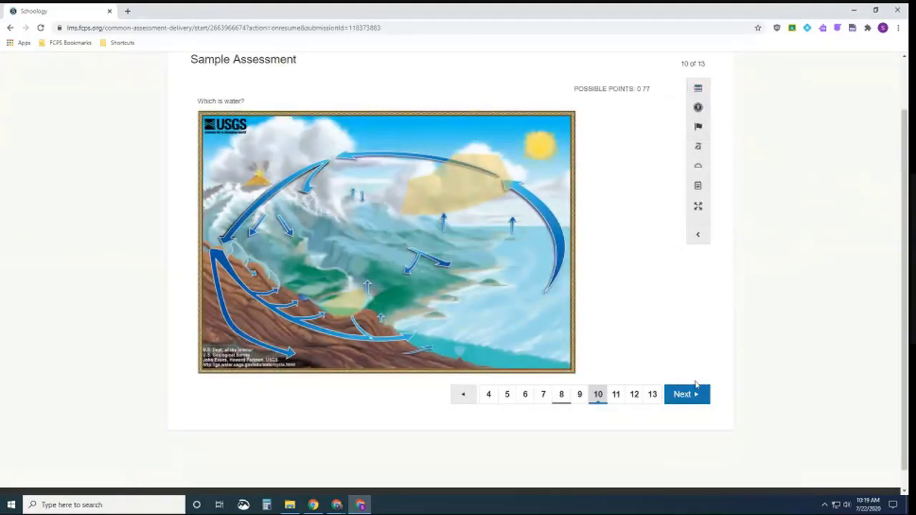
{"action": "left_click", "coordinate": [696, 391]}
{"action": "left_click", "coordinate": [688, 379]}
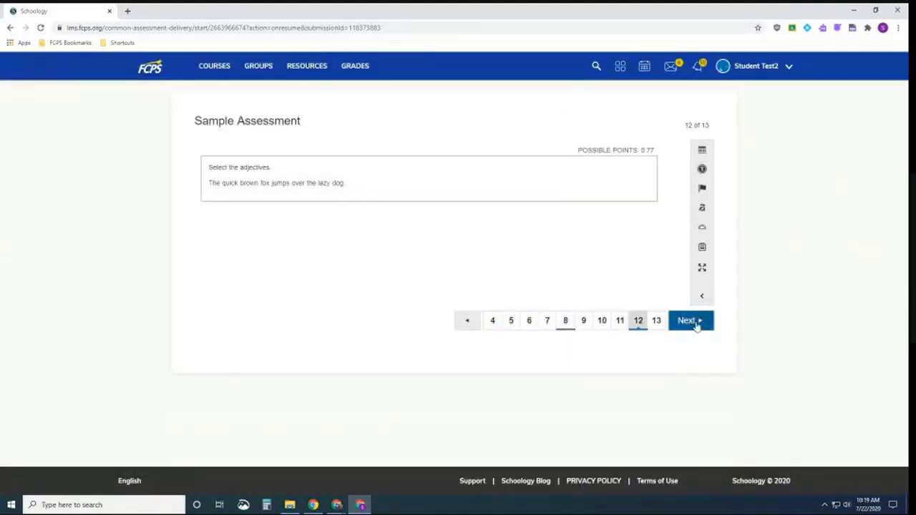
{"action": "left_click", "coordinate": [697, 325]}
{"action": "left_click", "coordinate": [681, 397]}
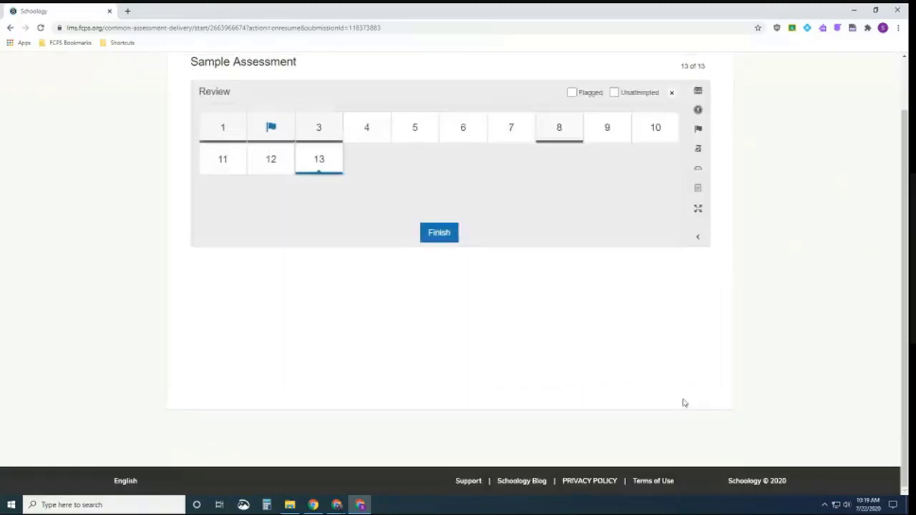
{"action": "left_click", "coordinate": [447, 293]}
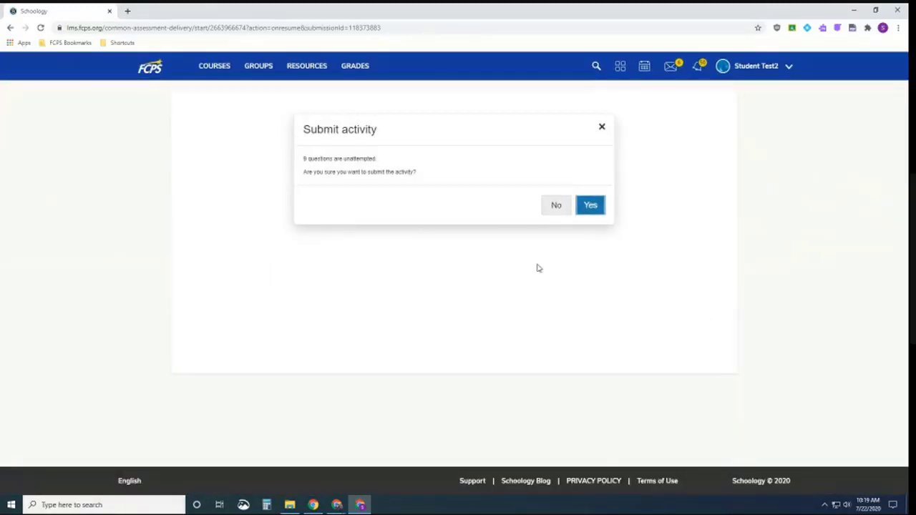
{"action": "left_click", "coordinate": [578, 208]}
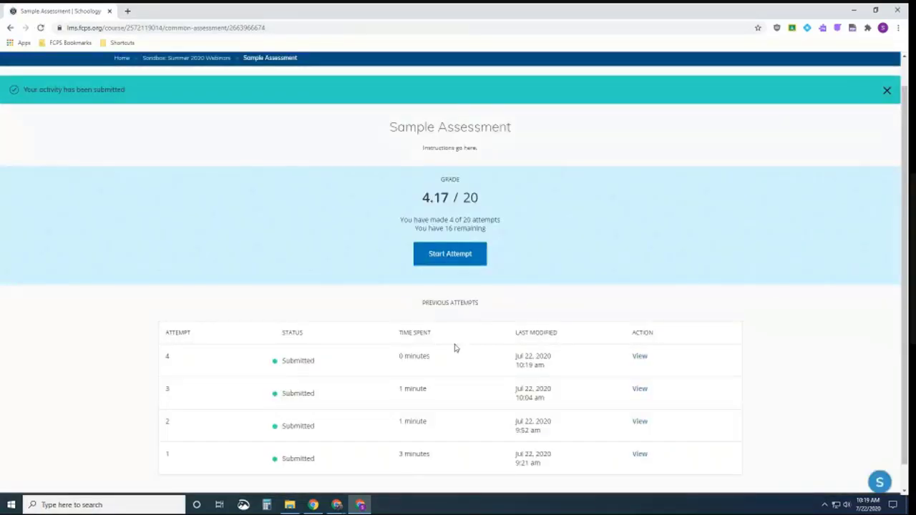
Step: Switch to the teacher's window, refresh the grading list, and open the test student's attempt 4 for grading
{"action": "mouse_move", "coordinate": [337, 504]}
{"action": "left_click", "coordinate": [418, 445]}
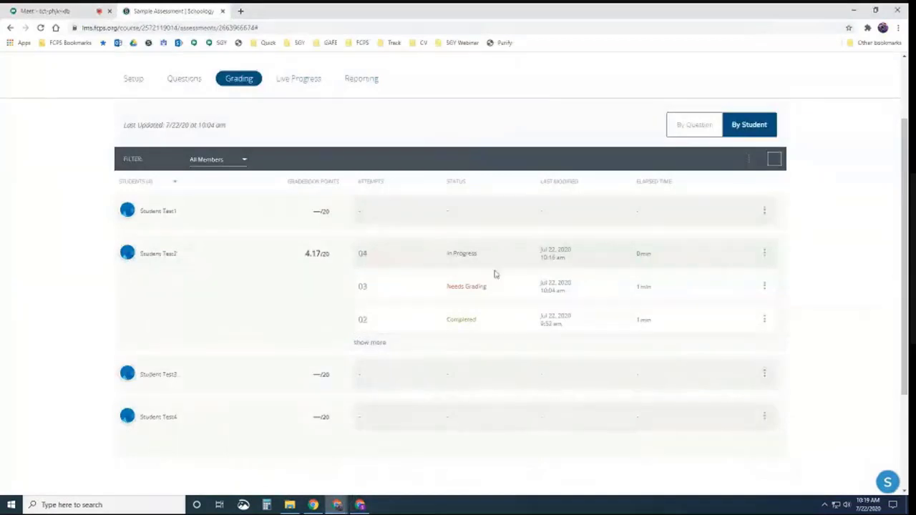
{"action": "left_click", "coordinate": [40, 27]}
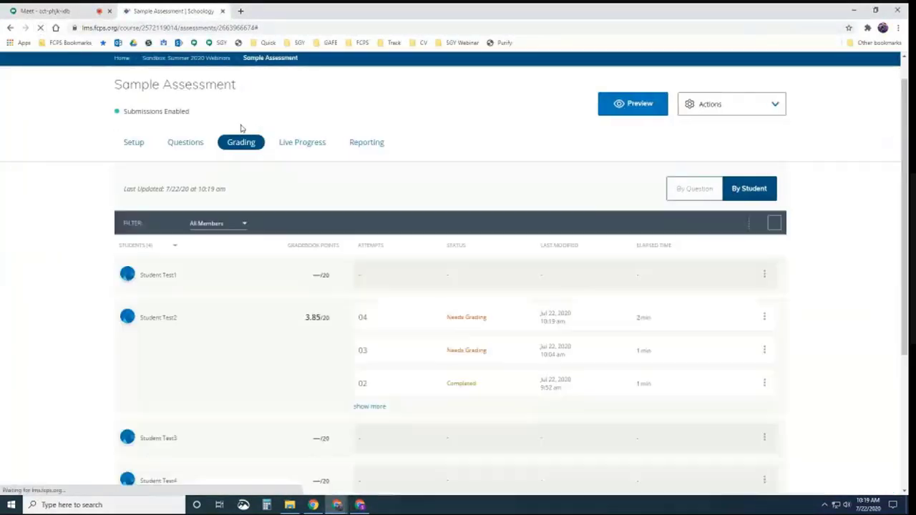
{"action": "left_click", "coordinate": [467, 320]}
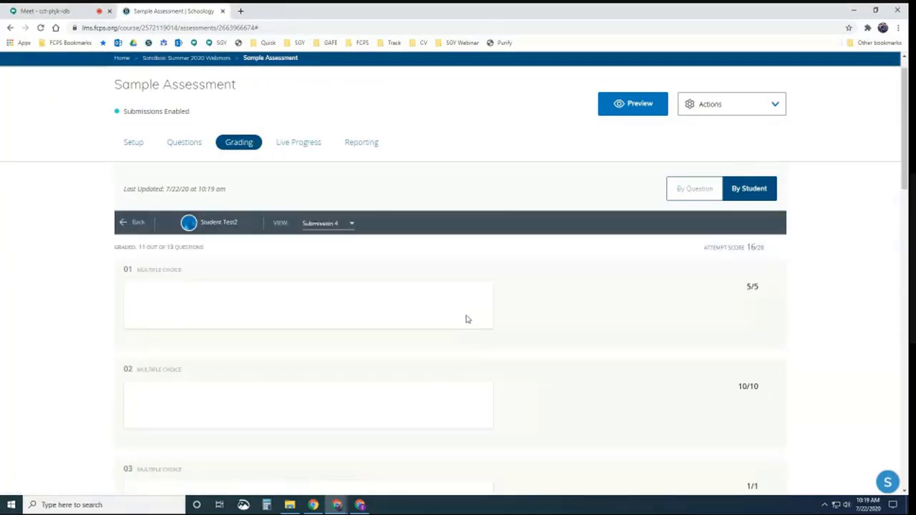
Step: Go through the submission's answers and give the written response in question 8 a score of 1
{"action": "scroll", "coordinate": [465, 317], "scroll_direction": "down", "scroll_amount": 6}
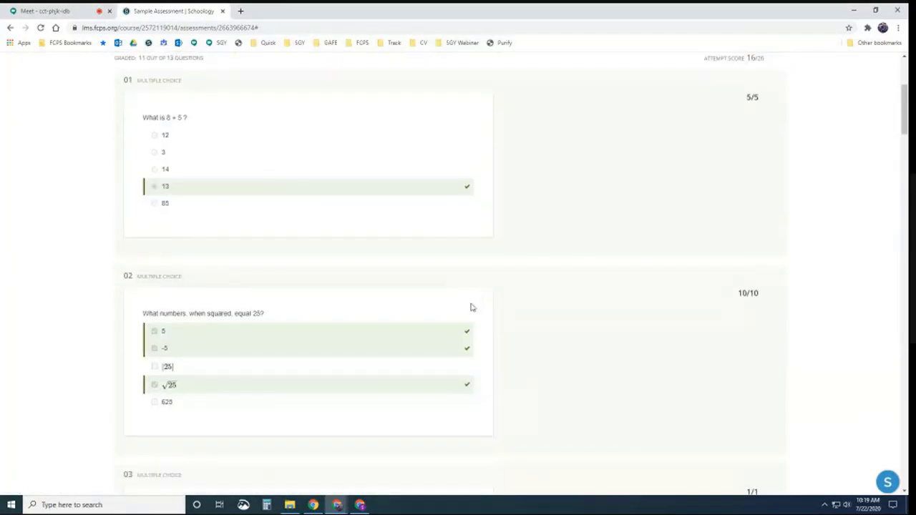
{"action": "scroll", "coordinate": [473, 305], "scroll_direction": "down", "scroll_amount": 6}
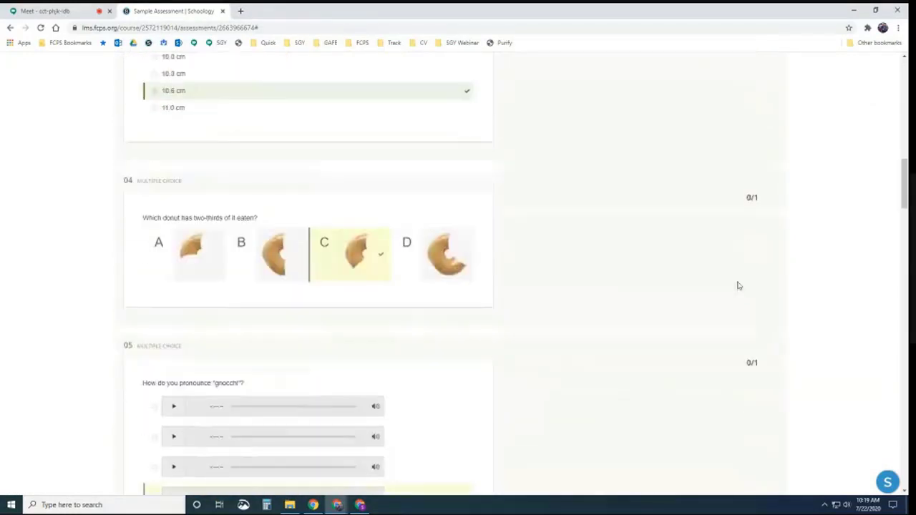
{"action": "scroll", "coordinate": [744, 242], "scroll_direction": "down", "scroll_amount": 3}
{"action": "scroll", "coordinate": [745, 247], "scroll_direction": "down", "scroll_amount": 10}
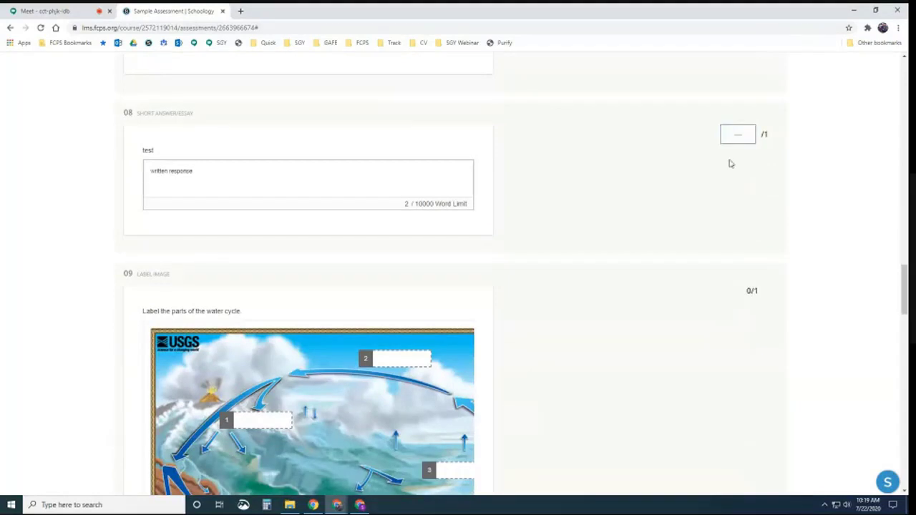
{"action": "scroll", "coordinate": [709, 179], "scroll_direction": "up", "scroll_amount": 2}
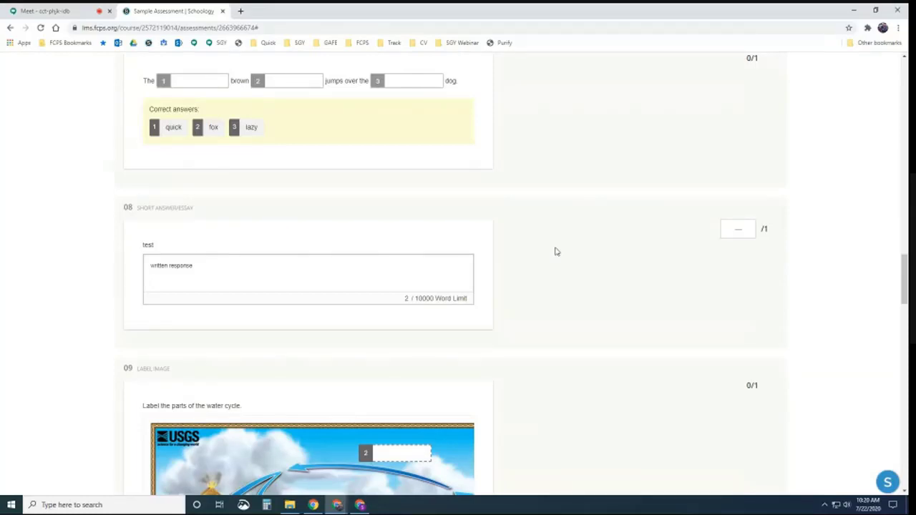
{"action": "left_click", "coordinate": [740, 229]}
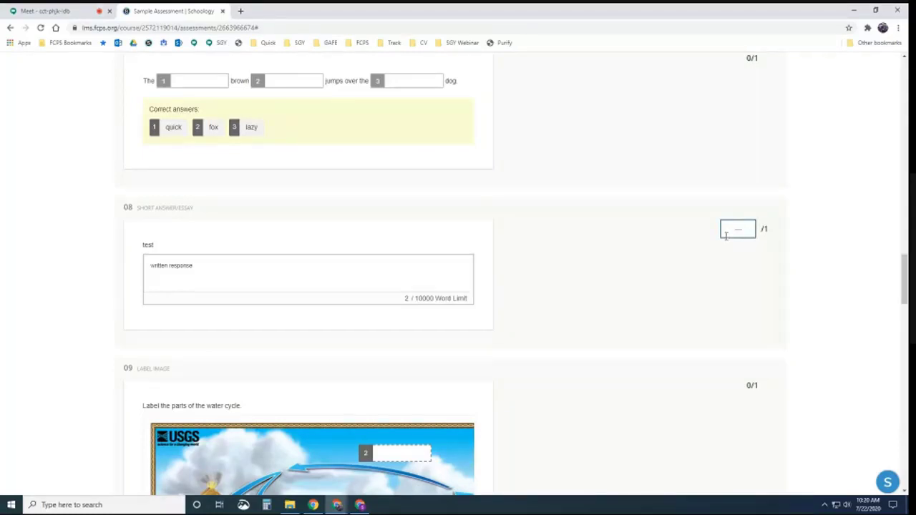
{"action": "scroll", "coordinate": [727, 240], "scroll_direction": "down", "scroll_amount": 3}
{"action": "scroll", "coordinate": [728, 245], "scroll_direction": "up", "scroll_amount": 2}
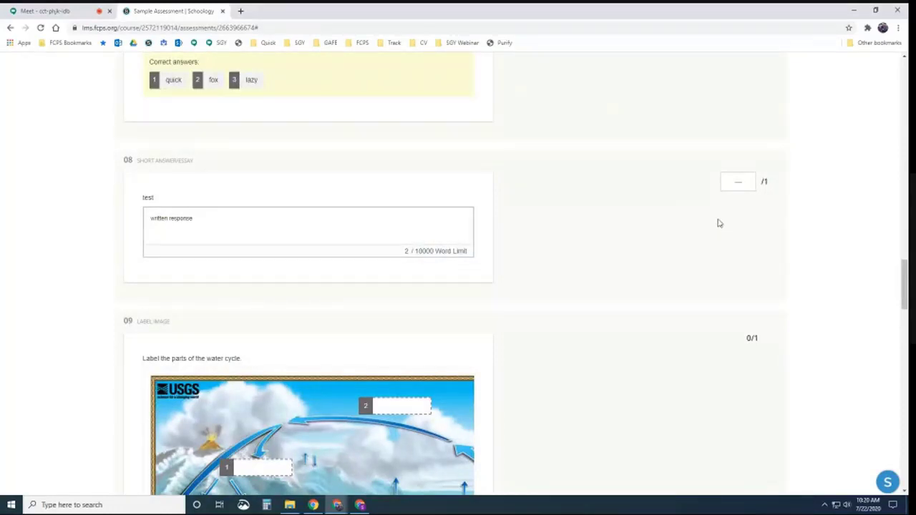
{"action": "left_click", "coordinate": [736, 184]}
{"action": "type", "text": "1"}
{"action": "left_click", "coordinate": [761, 246]}
Step: Override the score of question 9, the water cycle labelling, with 1 point
{"action": "left_click", "coordinate": [751, 341]}
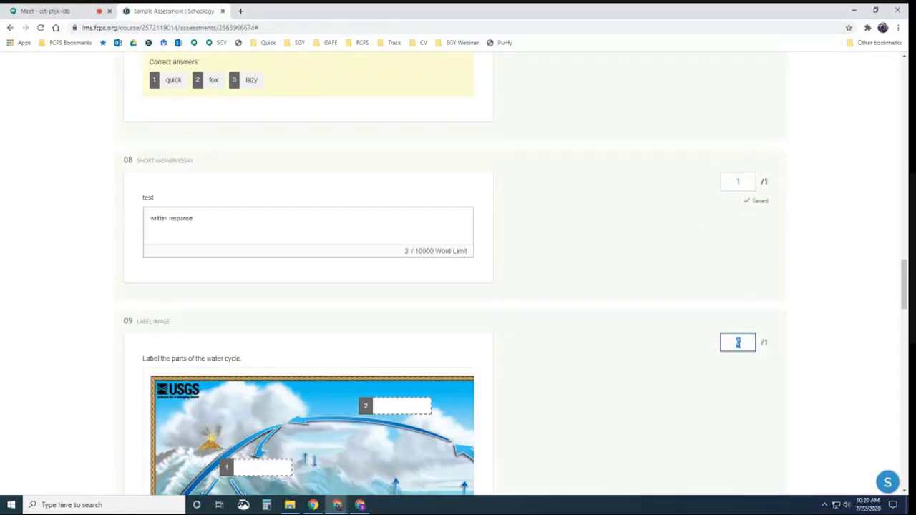
{"action": "type", "text": "1"}
{"action": "left_click", "coordinate": [751, 368]}
Step: Override the score of question 10, the "Which is water?" hotspot, with 1.5 points
{"action": "scroll", "coordinate": [820, 346], "scroll_direction": "down", "scroll_amount": 1}
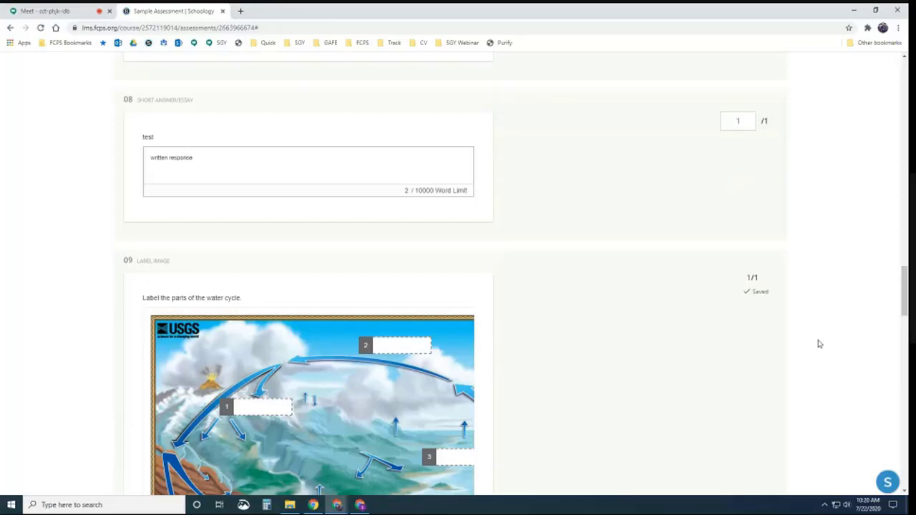
{"action": "left_click", "coordinate": [740, 360]}
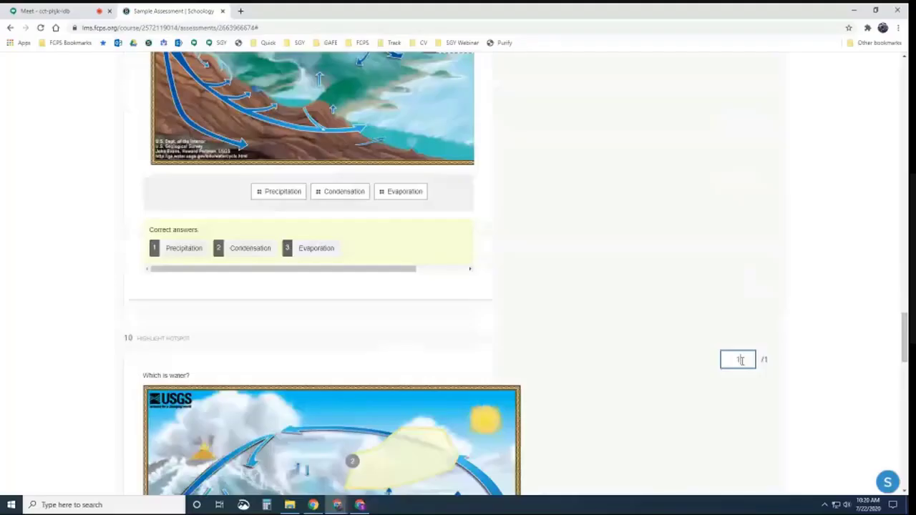
{"action": "type", "text": "1.5"}
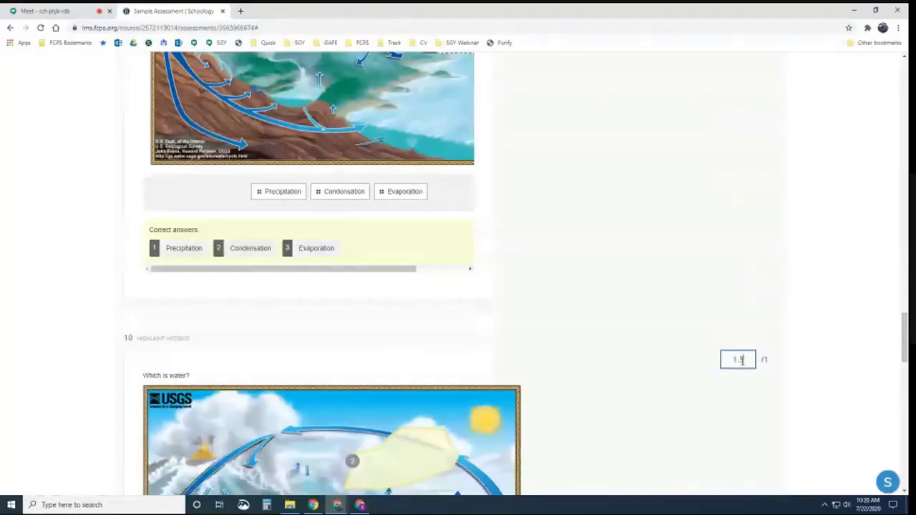
{"action": "left_click", "coordinate": [801, 370]}
Step: Give question 11, the trapezoid drawing, a score of 1 and go on to the submission's last question
{"action": "scroll", "coordinate": [752, 361], "scroll_direction": "down", "scroll_amount": 1}
{"action": "scroll", "coordinate": [749, 357], "scroll_direction": "down", "scroll_amount": 6}
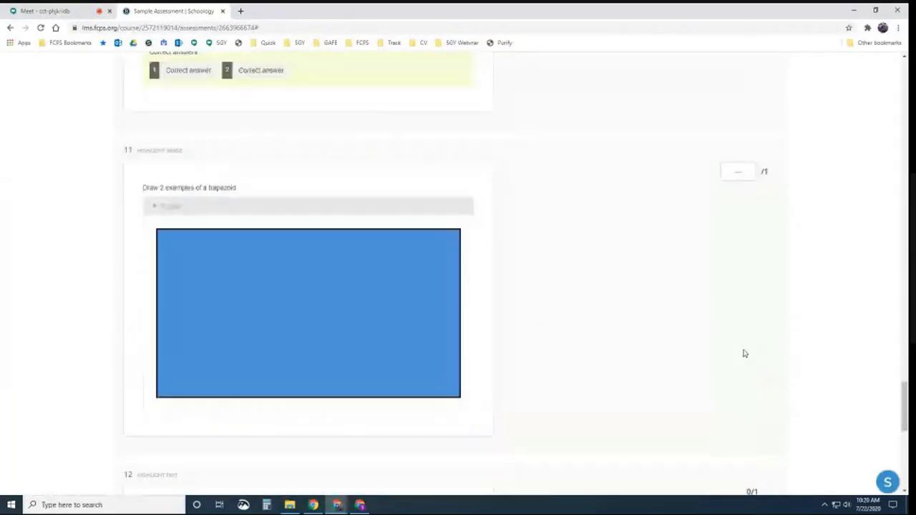
{"action": "left_click", "coordinate": [740, 174]}
{"action": "left_click", "coordinate": [740, 196]}
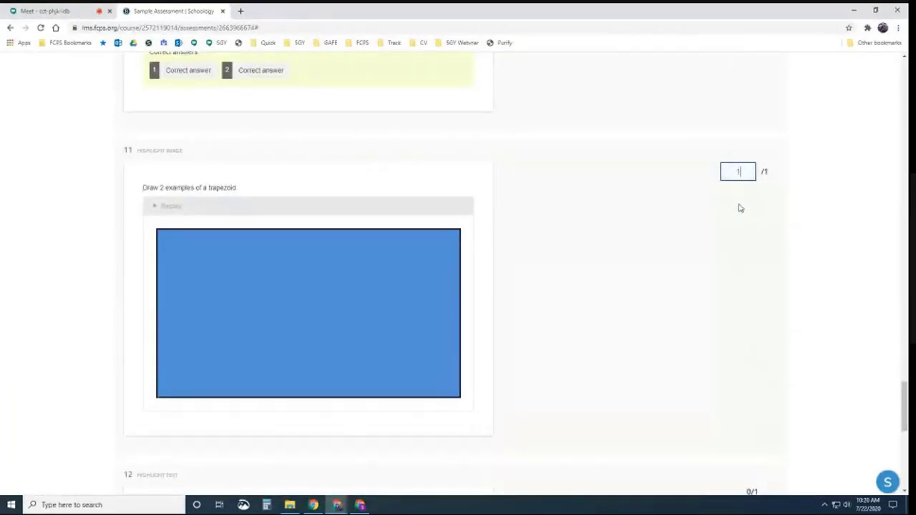
{"action": "left_click", "coordinate": [786, 290]}
{"action": "scroll", "coordinate": [786, 295], "scroll_direction": "down", "scroll_amount": 5}
{"action": "scroll", "coordinate": [785, 293], "scroll_direction": "down", "scroll_amount": 2}
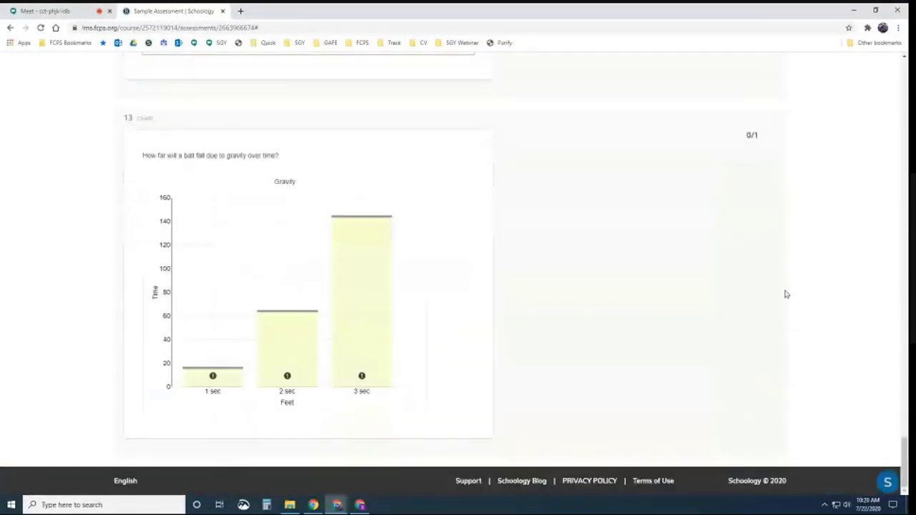
Step: Switch the grading view to by question and sort the list by question number
{"action": "scroll", "coordinate": [771, 299], "scroll_direction": "up", "scroll_amount": 20}
{"action": "scroll", "coordinate": [748, 299], "scroll_direction": "up", "scroll_amount": 15}
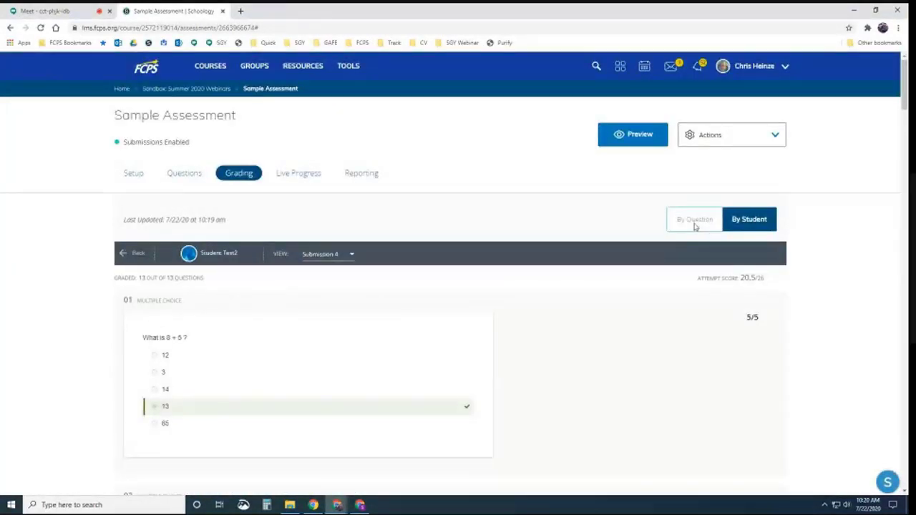
{"action": "left_click", "coordinate": [694, 221]}
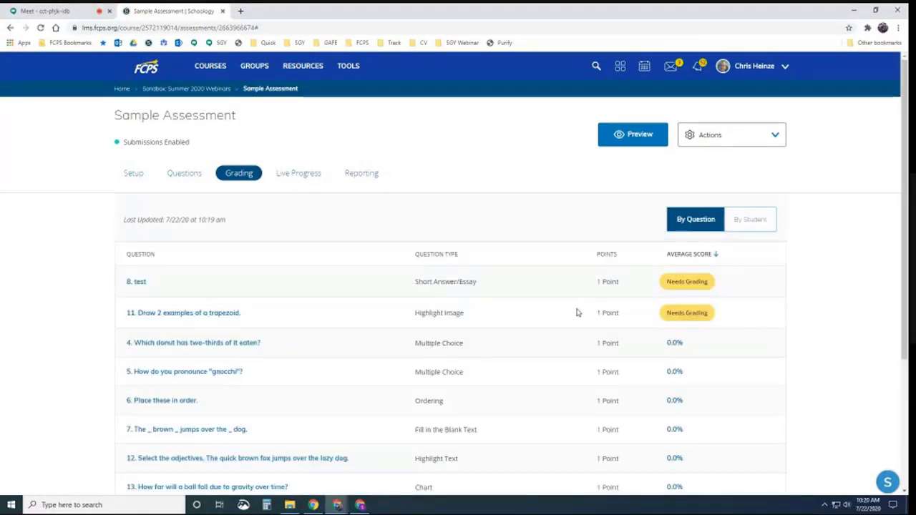
{"action": "left_click", "coordinate": [159, 255]}
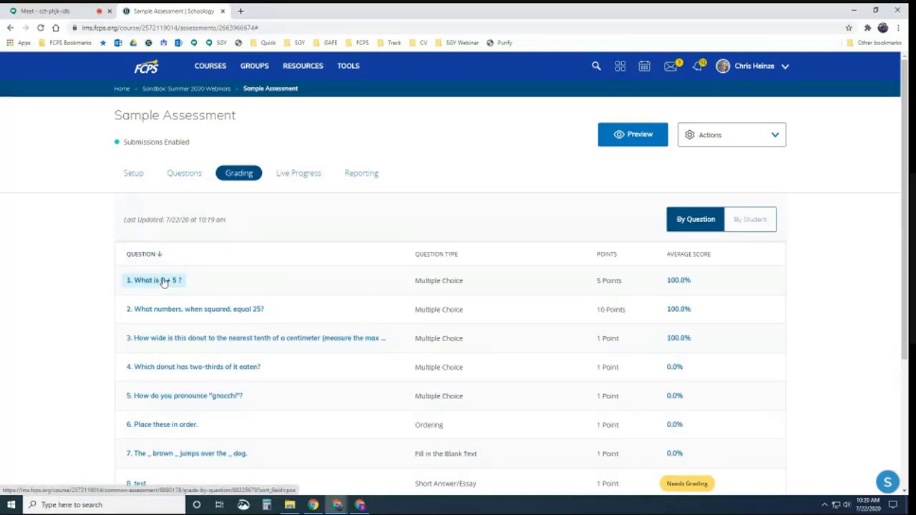
Step: View the student responses to questions 1 and 2, and return to the list of all questions
{"action": "left_click", "coordinate": [164, 282]}
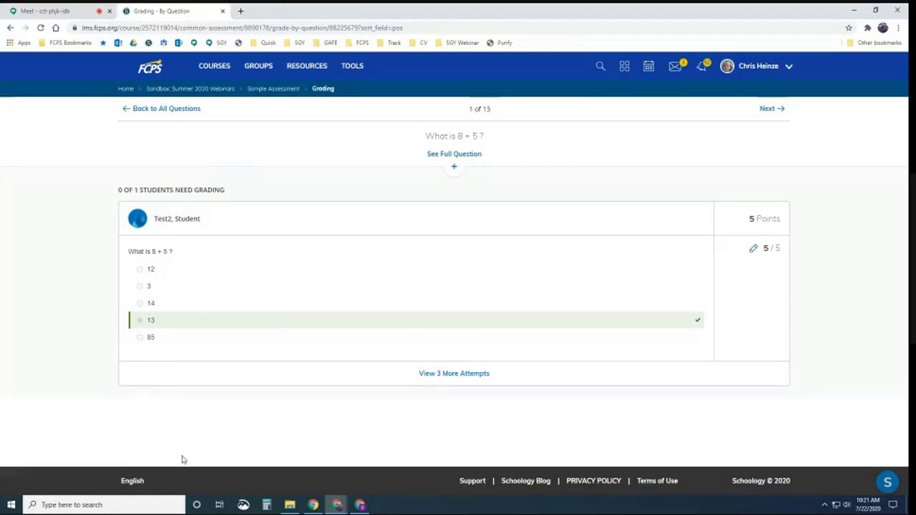
{"action": "left_click", "coordinate": [767, 110]}
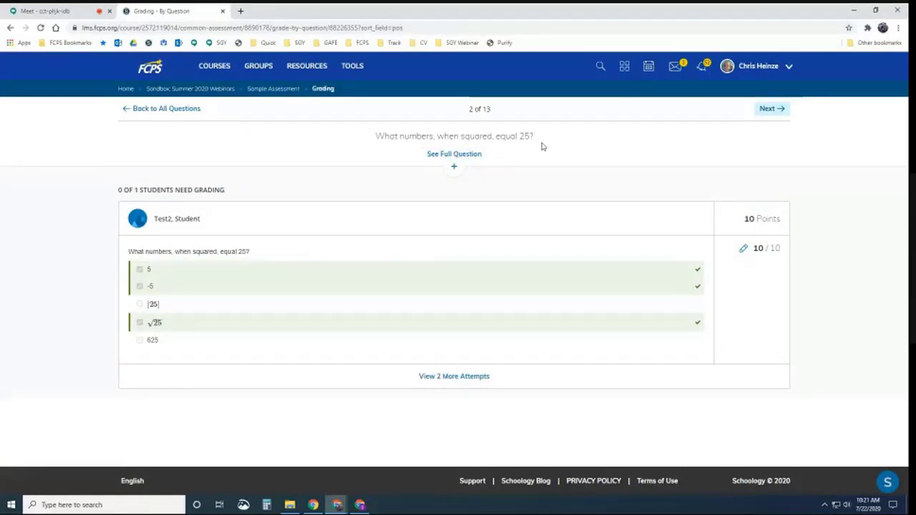
{"action": "left_click", "coordinate": [167, 110]}
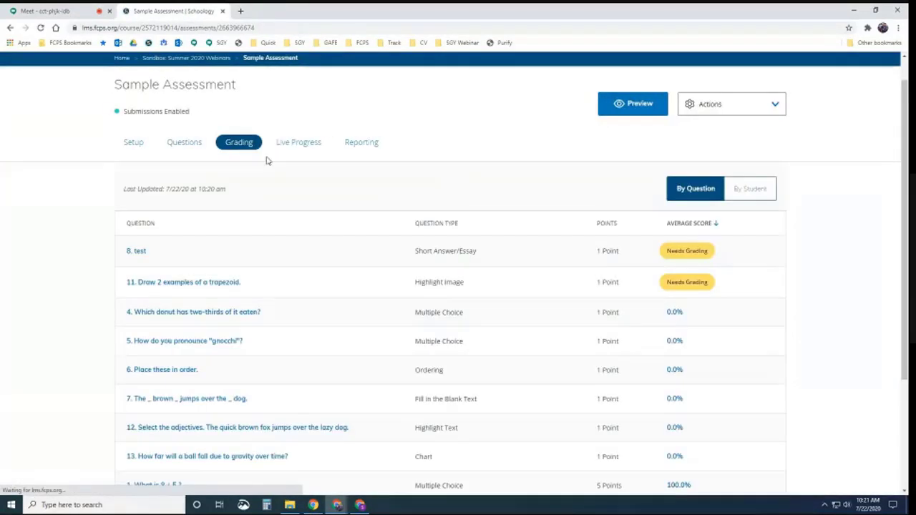
Step: Check the assessment's live progress overview and its score report with the students' overall results
{"action": "left_click", "coordinate": [303, 146]}
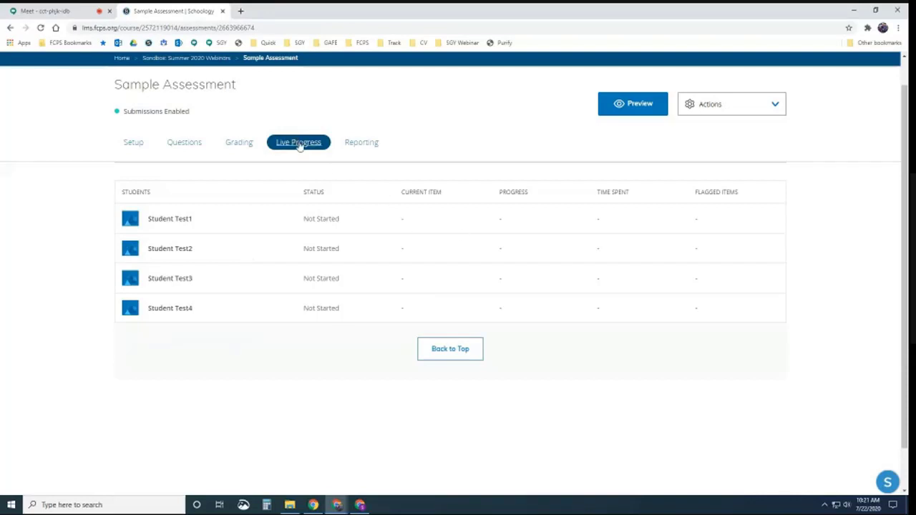
{"action": "left_click", "coordinate": [363, 142]}
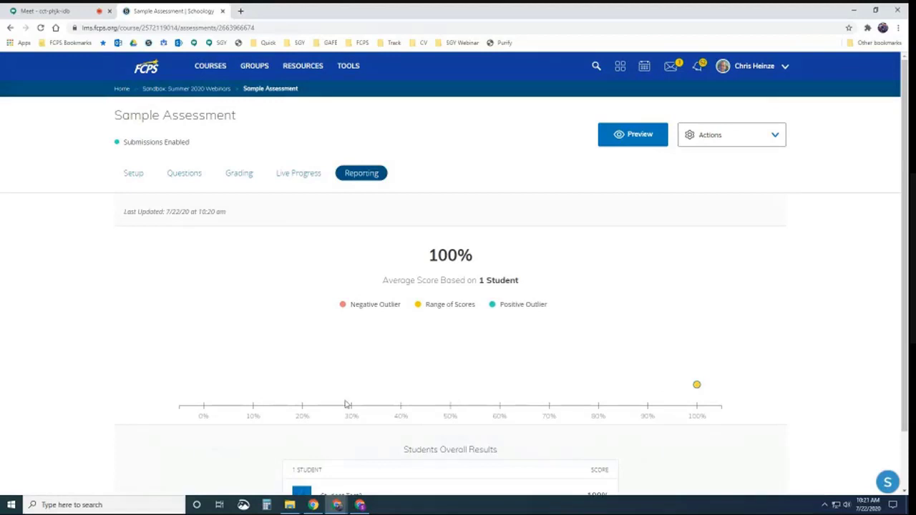
{"action": "scroll", "coordinate": [476, 386], "scroll_direction": "down", "scroll_amount": 2}
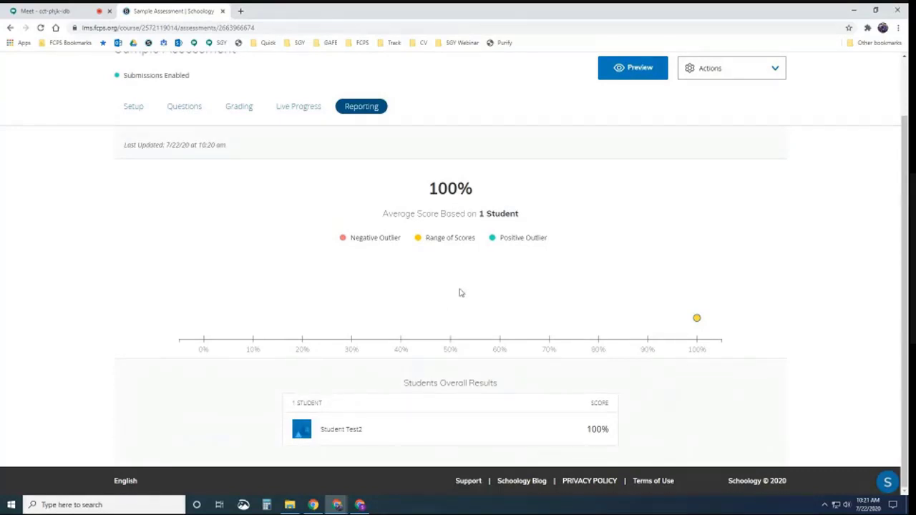
{"action": "scroll", "coordinate": [461, 292], "scroll_direction": "up", "scroll_amount": 2}
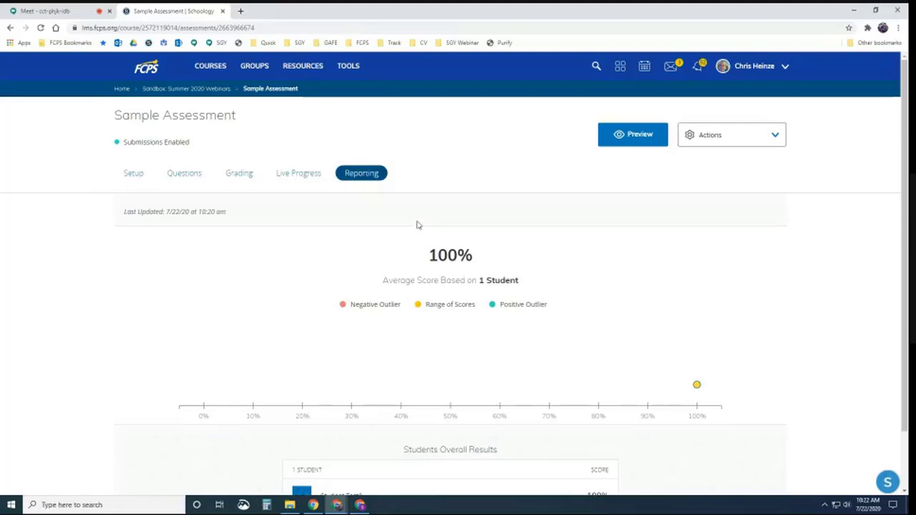
Step: Return to grading by student and start an attempt on behalf of the first test student
{"action": "left_click", "coordinate": [239, 175]}
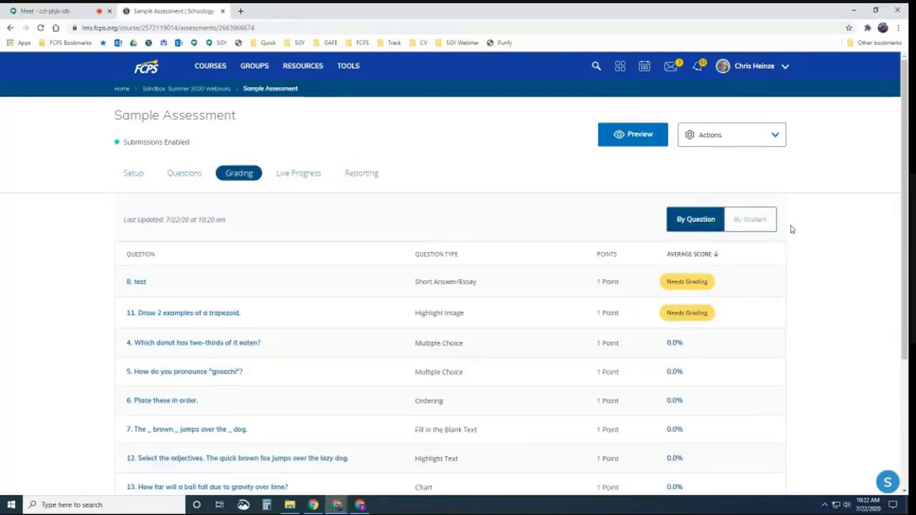
{"action": "left_click", "coordinate": [746, 222]}
{"action": "scroll", "coordinate": [518, 286], "scroll_direction": "down", "scroll_amount": 2}
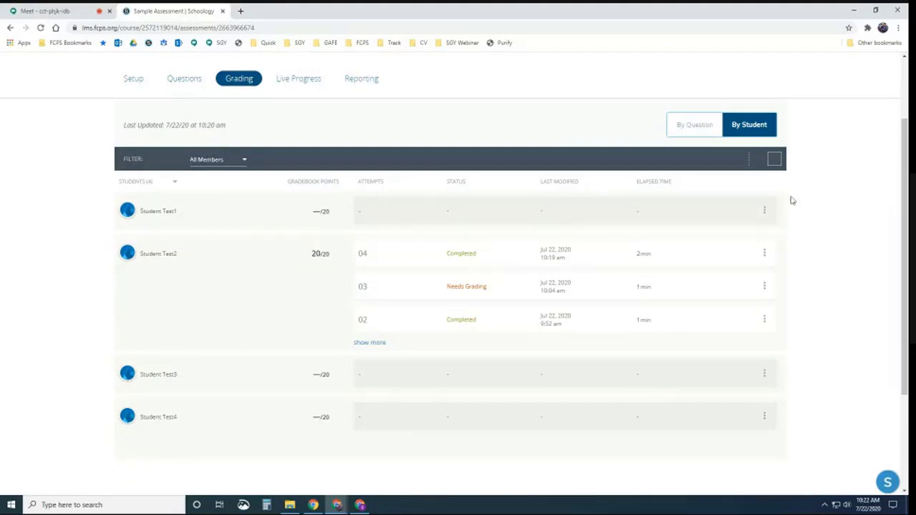
{"action": "left_click", "coordinate": [764, 211]}
{"action": "left_click", "coordinate": [742, 224]}
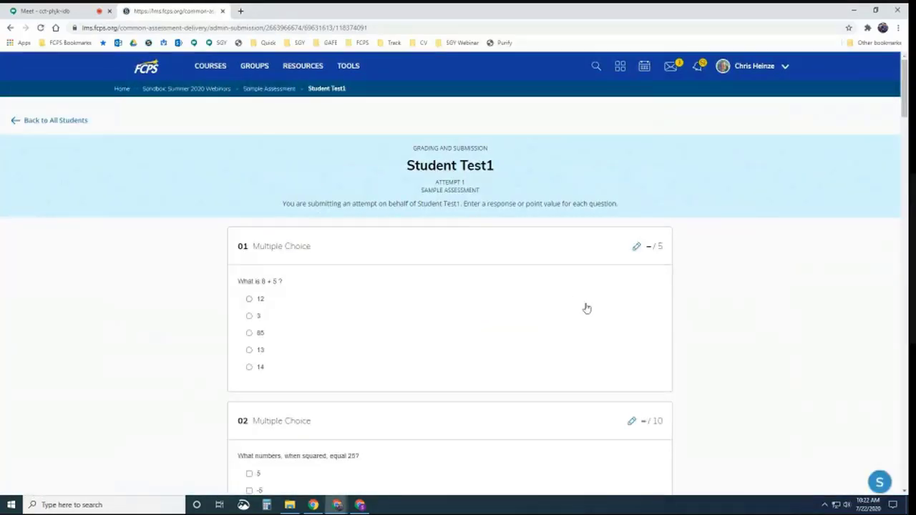
Step: Answer the first three questions for the student with 13, -5 and 10.6 cm
{"action": "scroll", "coordinate": [585, 308], "scroll_direction": "down", "scroll_amount": 15}
{"action": "scroll", "coordinate": [589, 298], "scroll_direction": "up", "scroll_amount": 7}
{"action": "scroll", "coordinate": [591, 300], "scroll_direction": "up", "scroll_amount": 10}
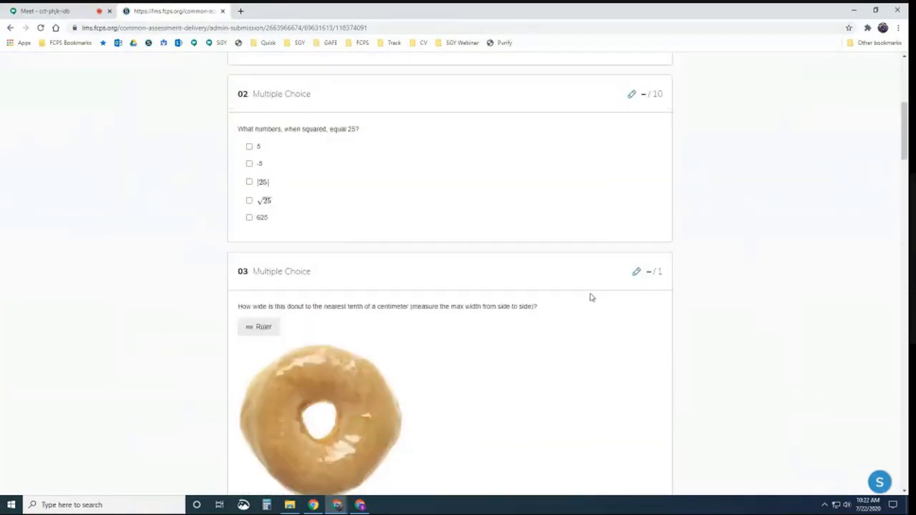
{"action": "scroll", "coordinate": [591, 295], "scroll_direction": "down", "scroll_amount": 2}
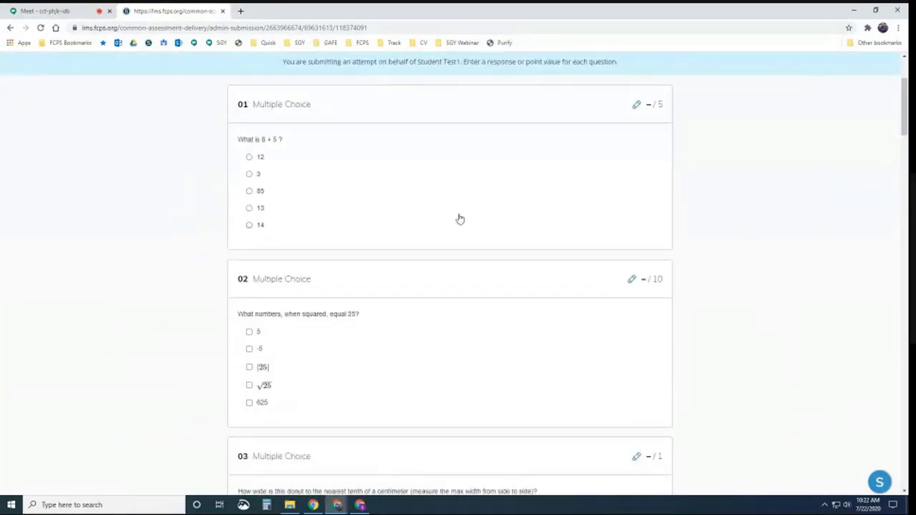
{"action": "left_click", "coordinate": [249, 208]}
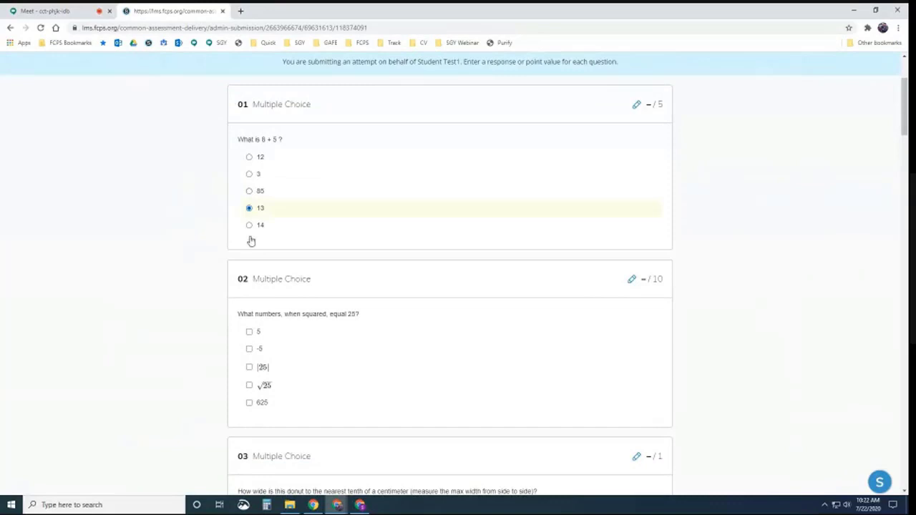
{"action": "left_click", "coordinate": [249, 348]}
{"action": "scroll", "coordinate": [308, 330], "scroll_direction": "down", "scroll_amount": 3}
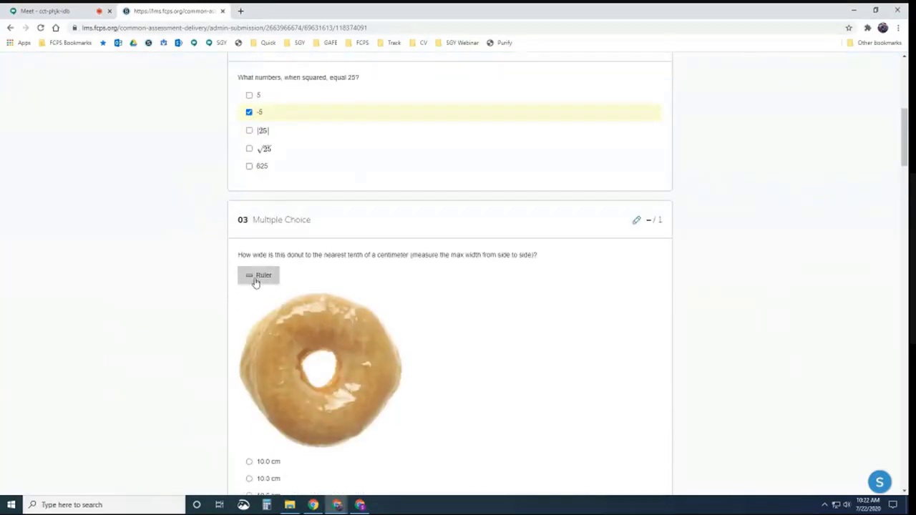
{"action": "scroll", "coordinate": [301, 426], "scroll_direction": "down", "scroll_amount": 2}
{"action": "left_click", "coordinate": [249, 307]}
{"action": "scroll", "coordinate": [483, 315], "scroll_direction": "down", "scroll_amount": 1}
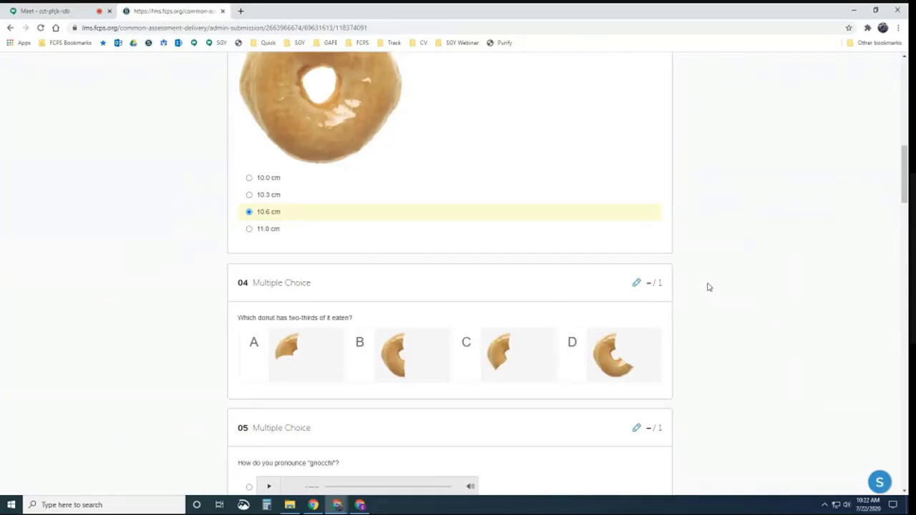
Step: Leave the instructor attempt without submitting it and review the assessment's by-student grading list
{"action": "scroll", "coordinate": [693, 290], "scroll_direction": "up", "scroll_amount": 7}
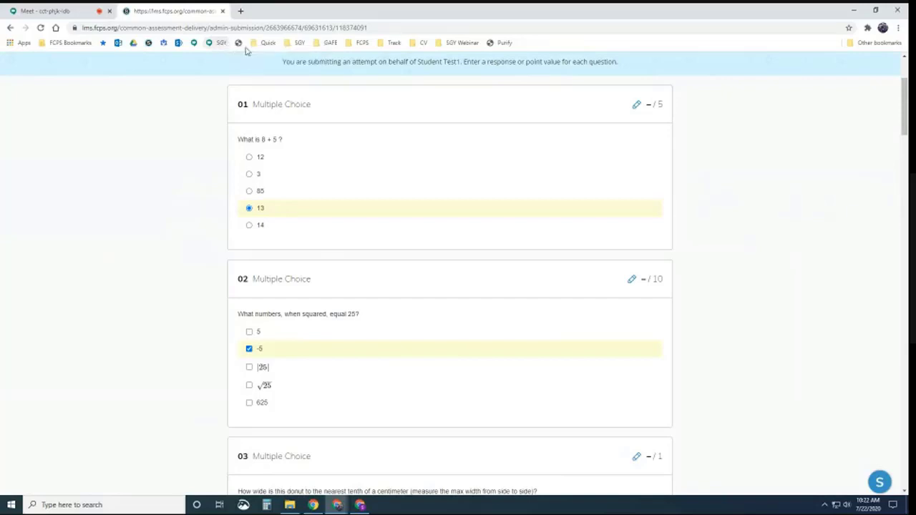
{"action": "scroll", "coordinate": [348, 117], "scroll_direction": "up", "scroll_amount": 3}
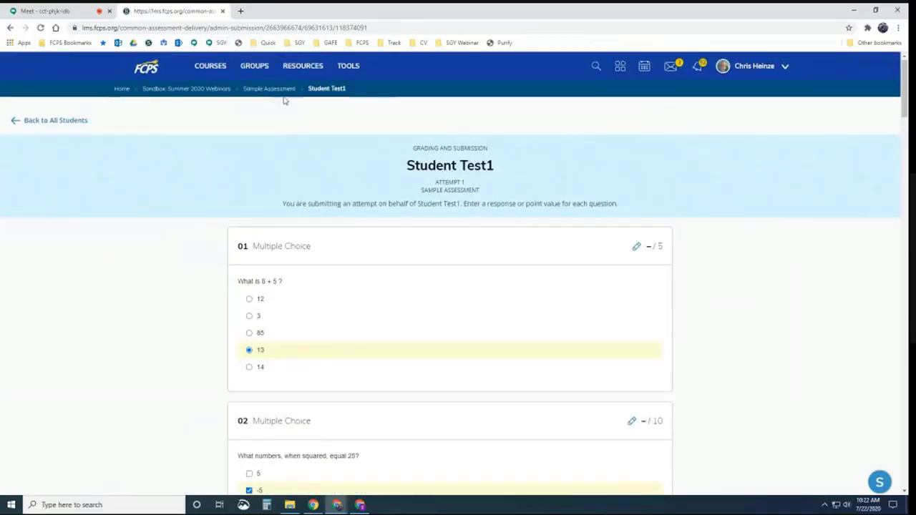
{"action": "left_click", "coordinate": [274, 90]}
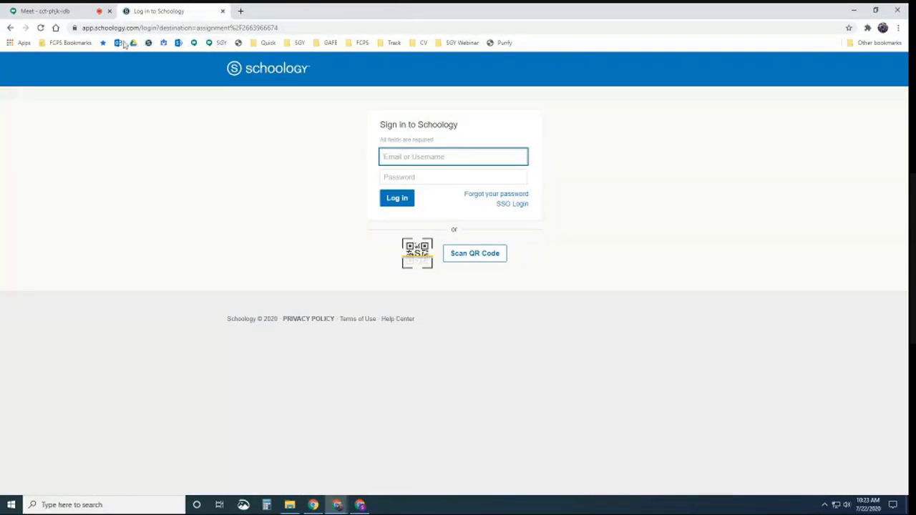
{"action": "left_click", "coordinate": [10, 28]}
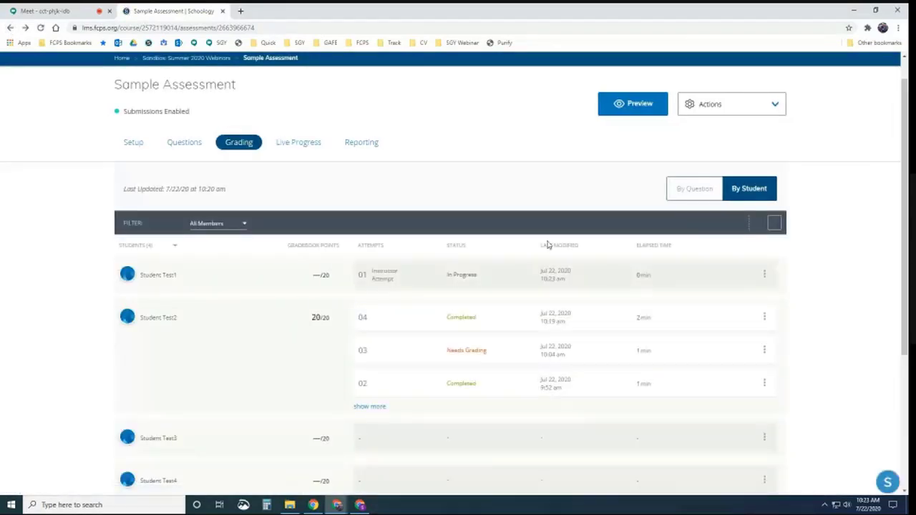
{"action": "scroll", "coordinate": [462, 365], "scroll_direction": "down", "scroll_amount": 2}
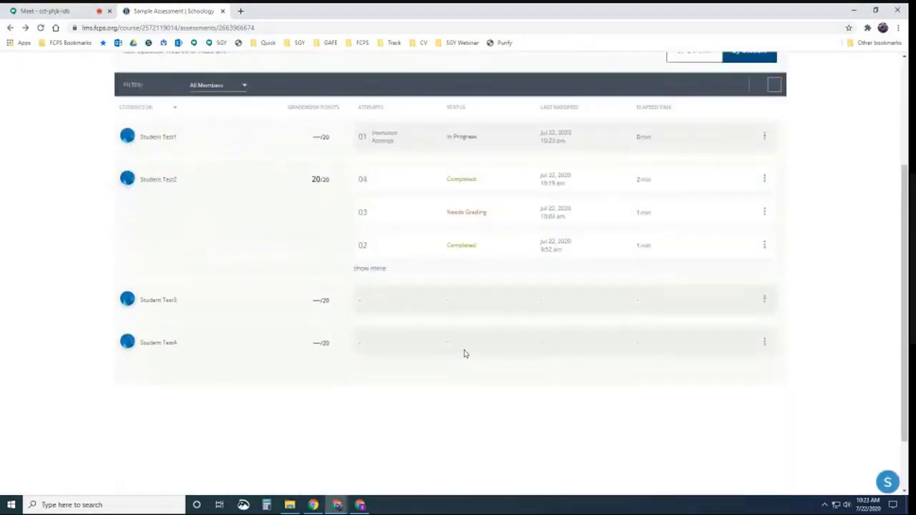
{"action": "scroll", "coordinate": [462, 351], "scroll_direction": "up", "scroll_amount": 2}
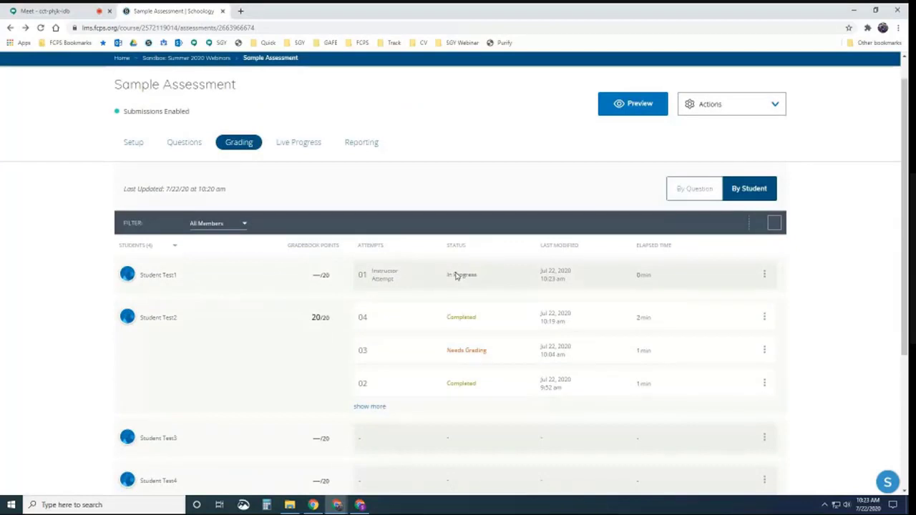
Step: Look over the options for the first student's attempt and the assessment's actions, including Print Assessment
{"action": "left_click", "coordinate": [765, 275]}
{"action": "left_click", "coordinate": [757, 103]}
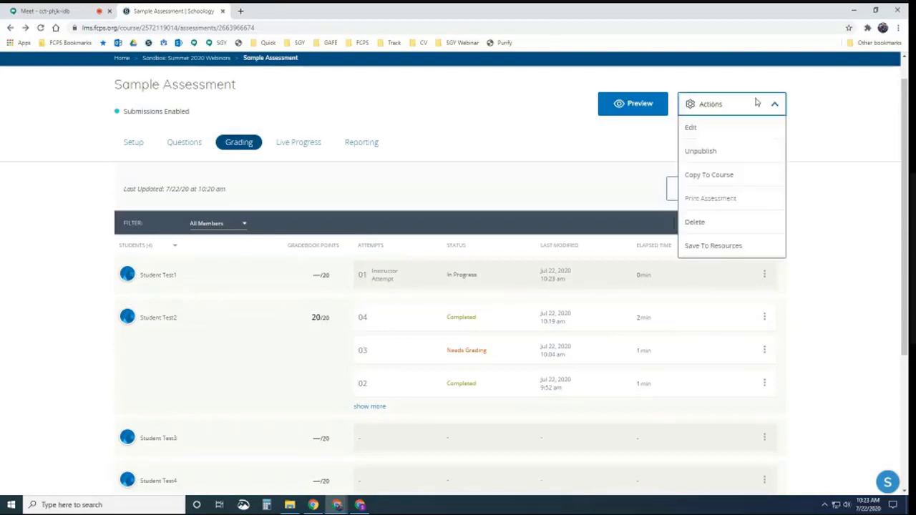
{"action": "left_click", "coordinate": [714, 206]}
{"action": "left_click", "coordinate": [829, 245]}
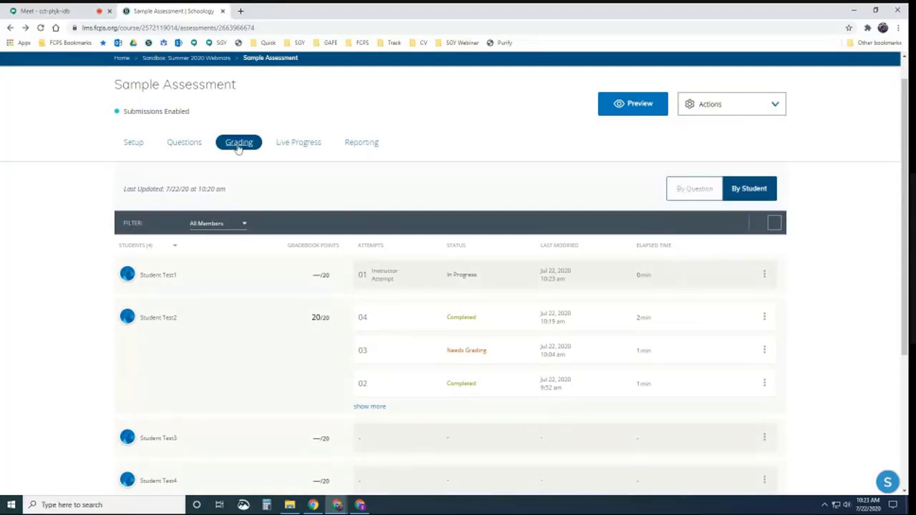
Step: Open question 2 of the assessment for editing and go to its correct answer setup
{"action": "left_click", "coordinate": [190, 144]}
{"action": "left_click", "coordinate": [321, 281]}
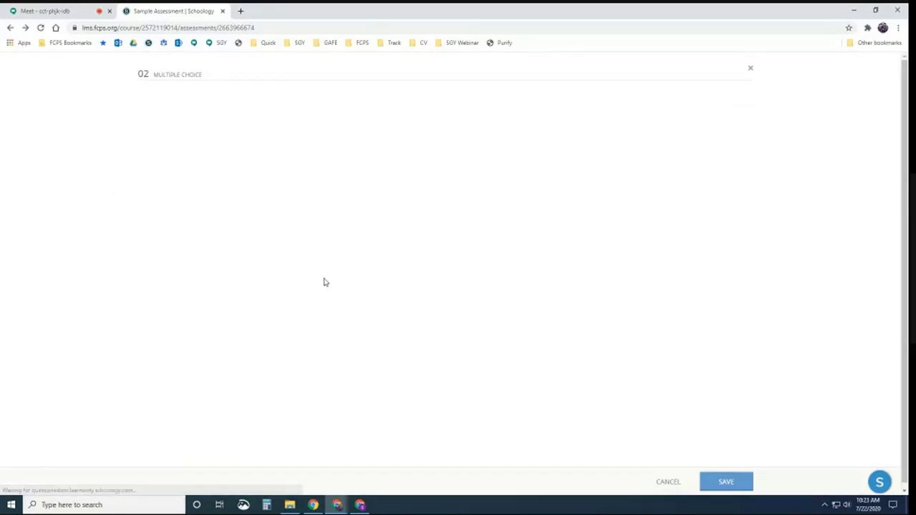
{"action": "scroll", "coordinate": [354, 317], "scroll_direction": "down", "scroll_amount": 1}
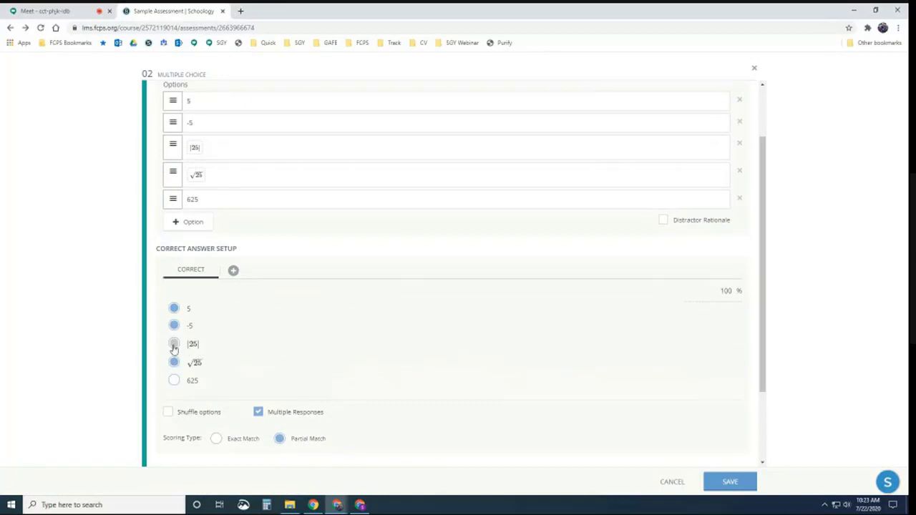
Step: Try marking |25| instead of √25 as a correct answer, and restore the original selection
{"action": "left_click", "coordinate": [174, 343]}
{"action": "left_click", "coordinate": [174, 362]}
{"action": "left_click", "coordinate": [174, 343]}
{"action": "left_click", "coordinate": [174, 363]}
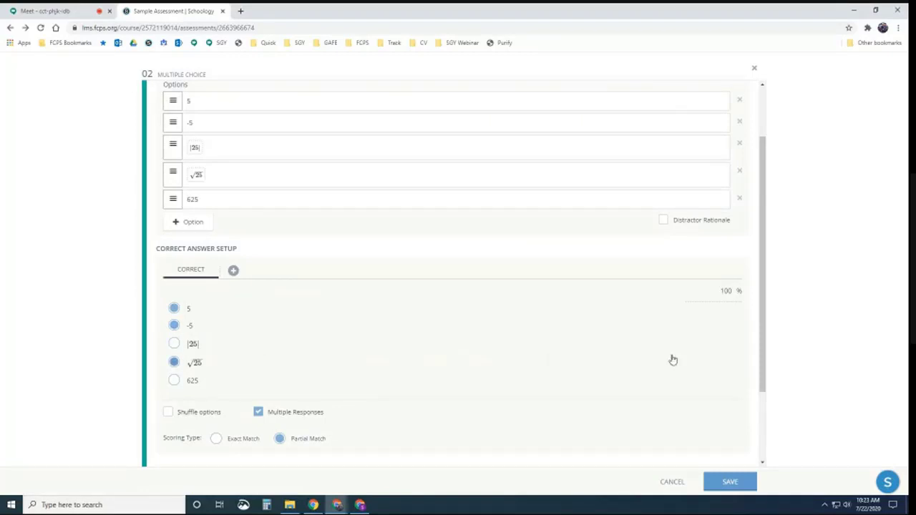